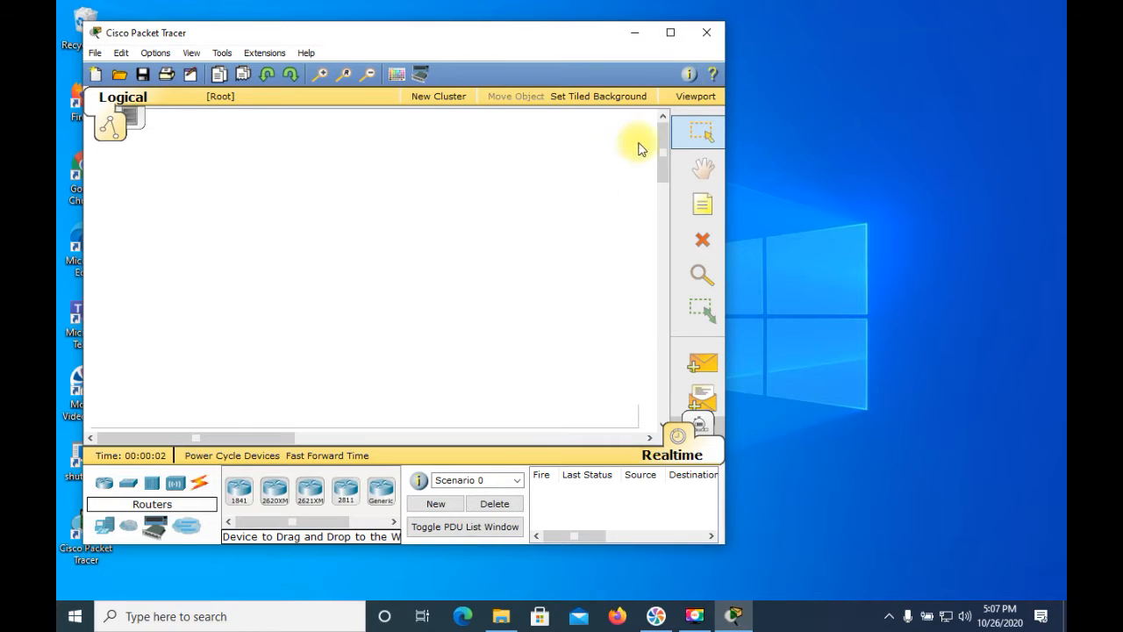
Place three 2621XM routers in a triangle on the workspace, one at the upper centre and two lower on either side
click(672, 33)
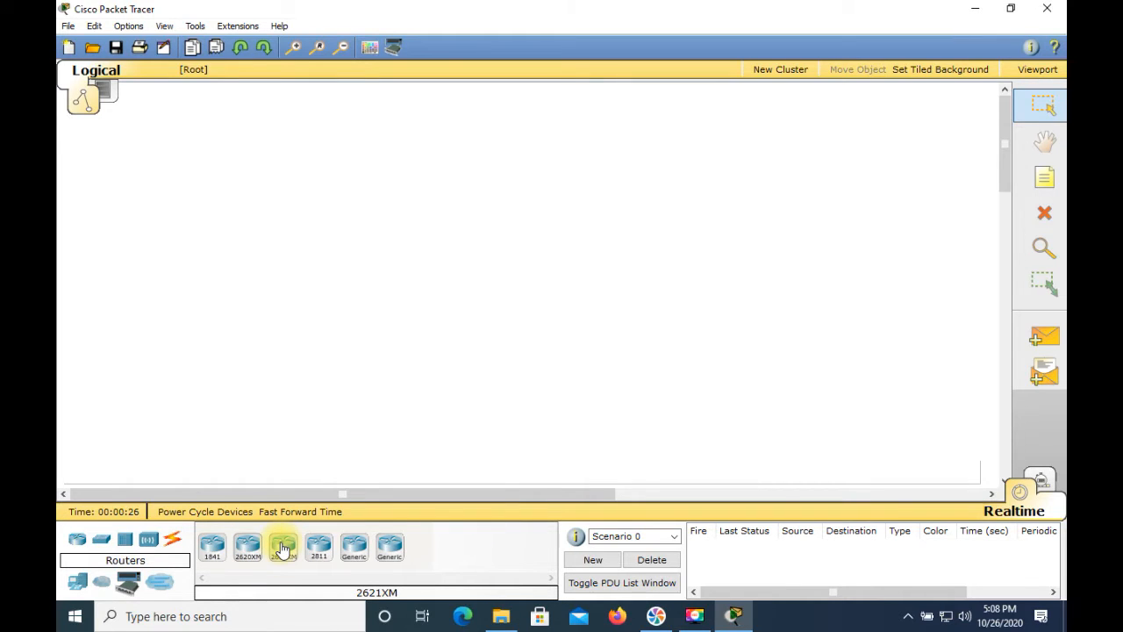
drag(282, 547, 490, 220)
drag(523, 172, 520, 170)
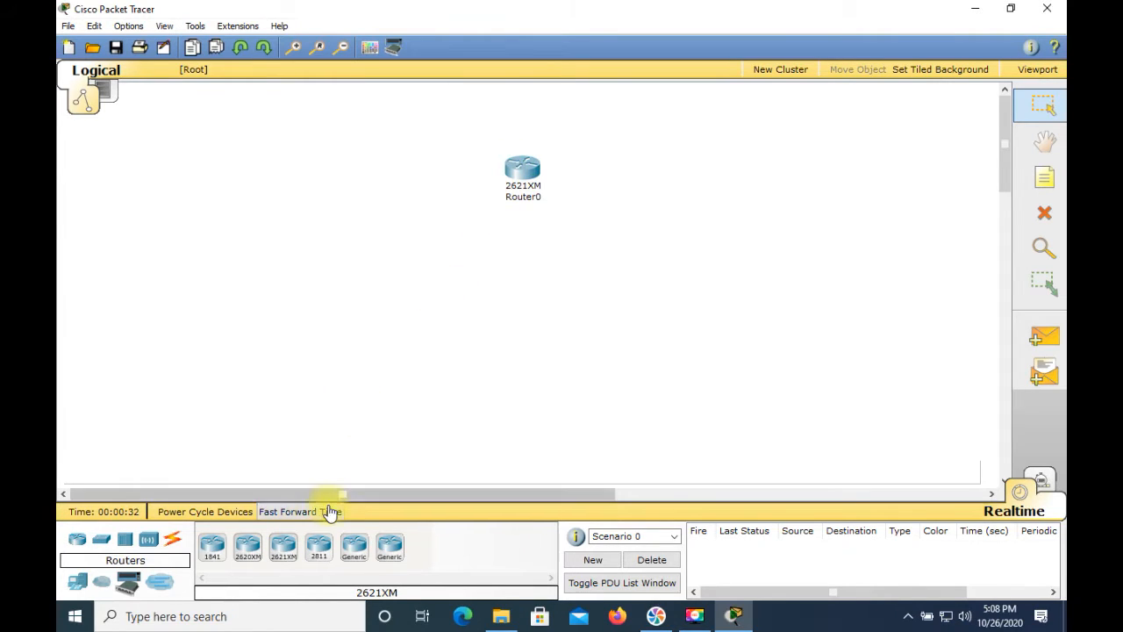
drag(284, 551, 695, 376)
drag(284, 550, 285, 402)
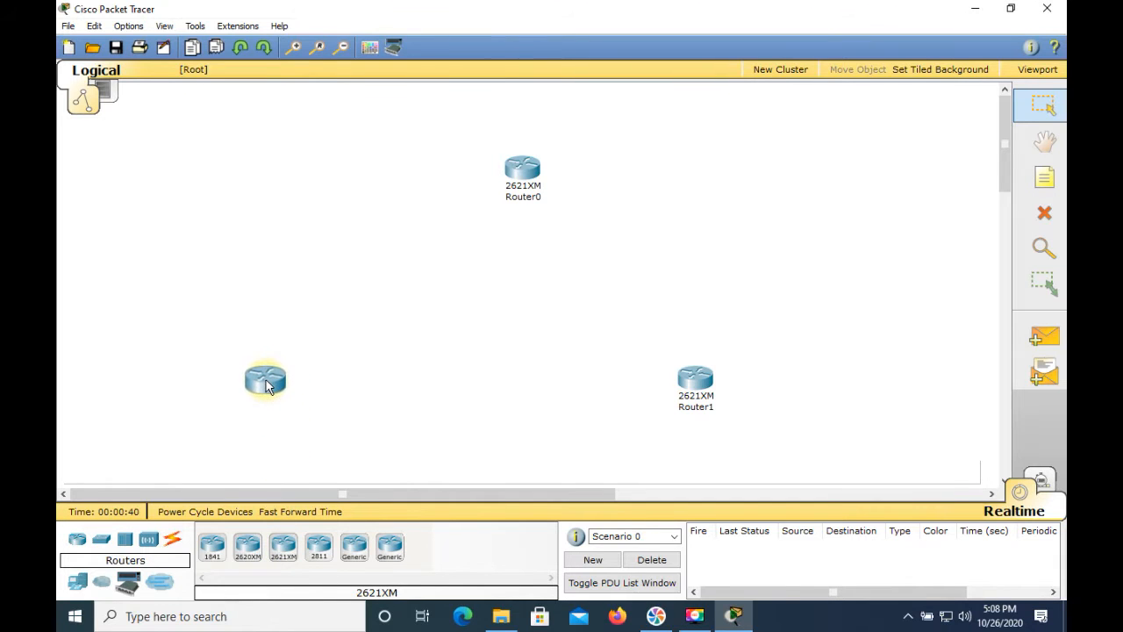
drag(309, 393, 321, 389)
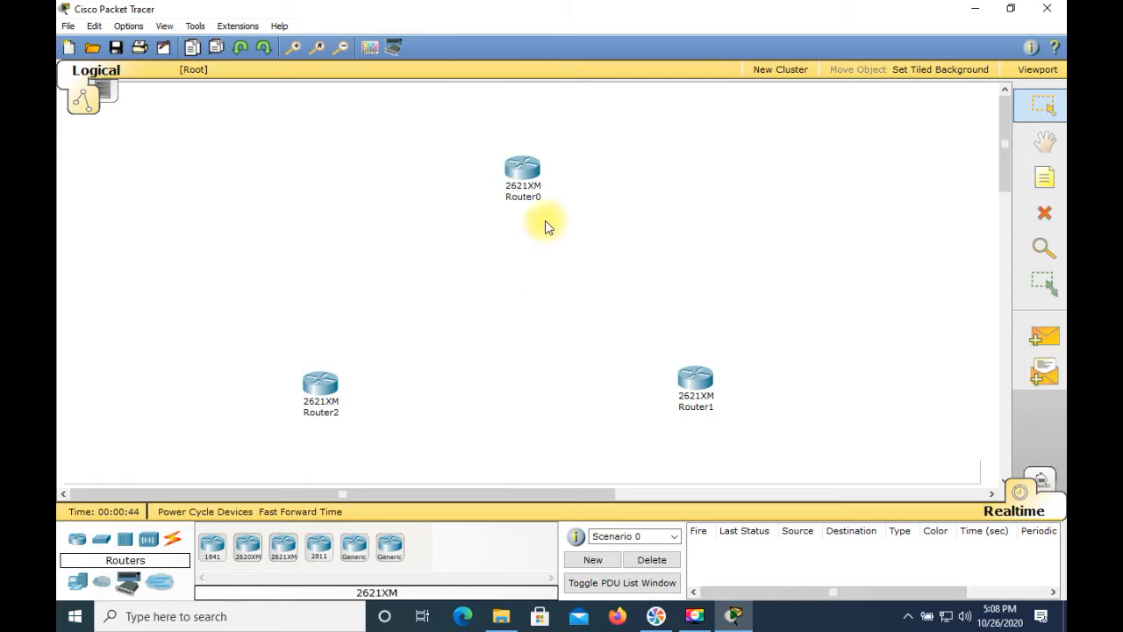
Change the display name of the upper router, Router0, to "Network A" in its global settings
click(522, 175)
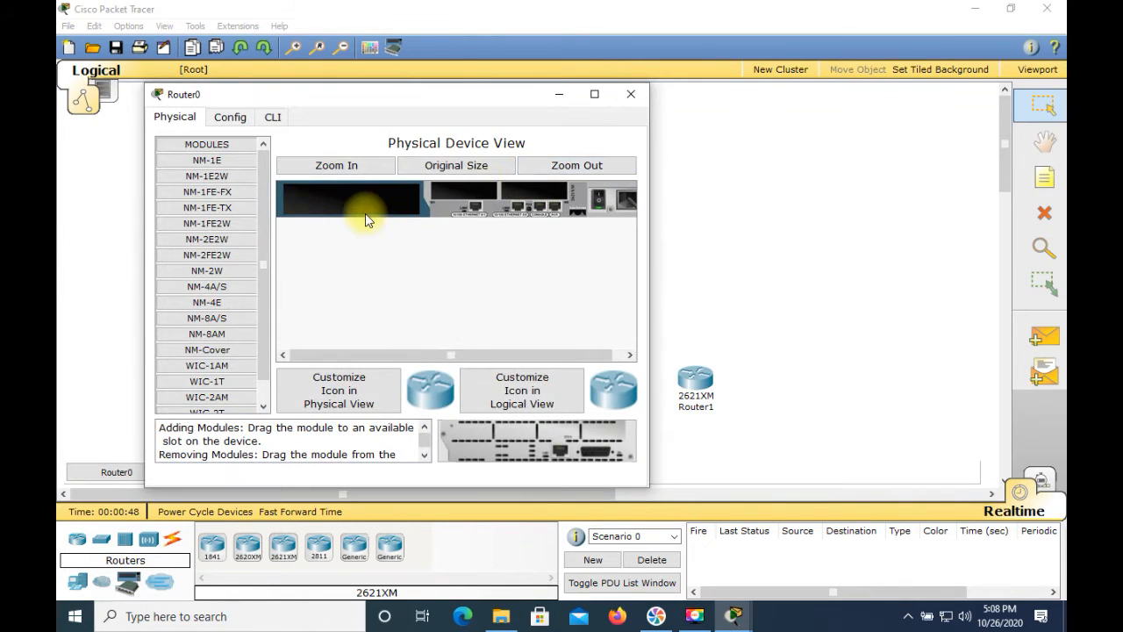
click(226, 117)
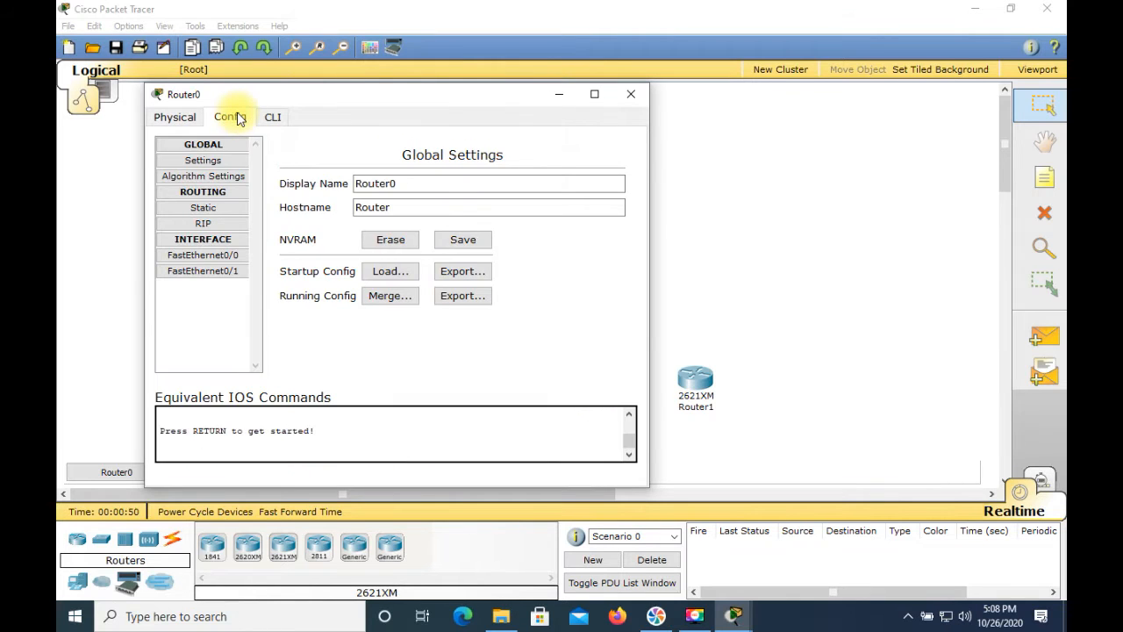
click(430, 183)
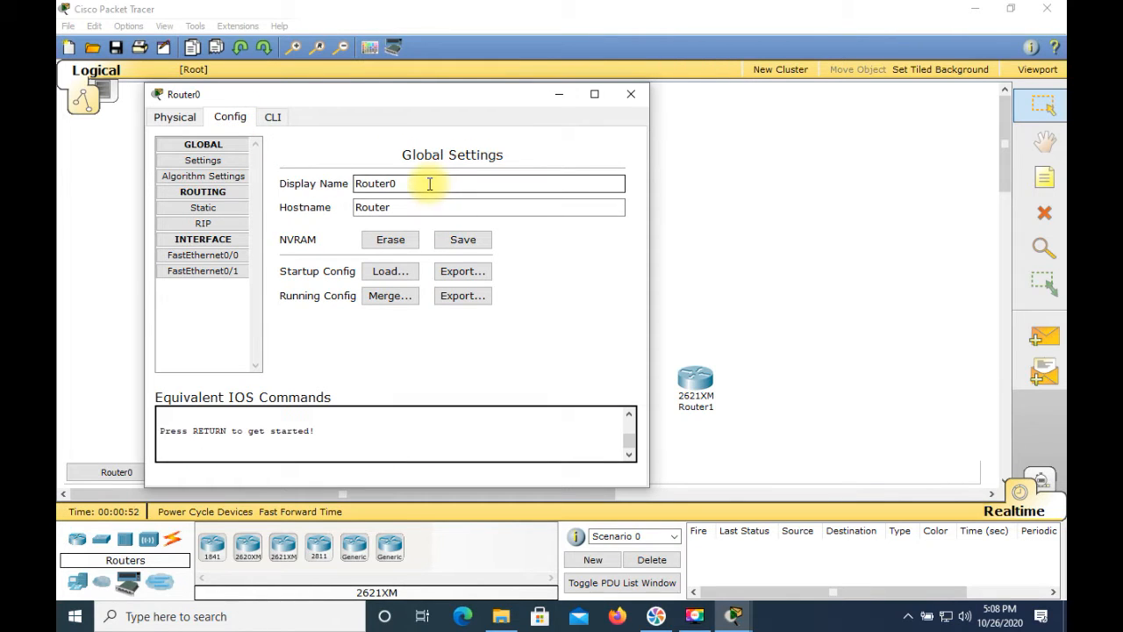
click(430, 184)
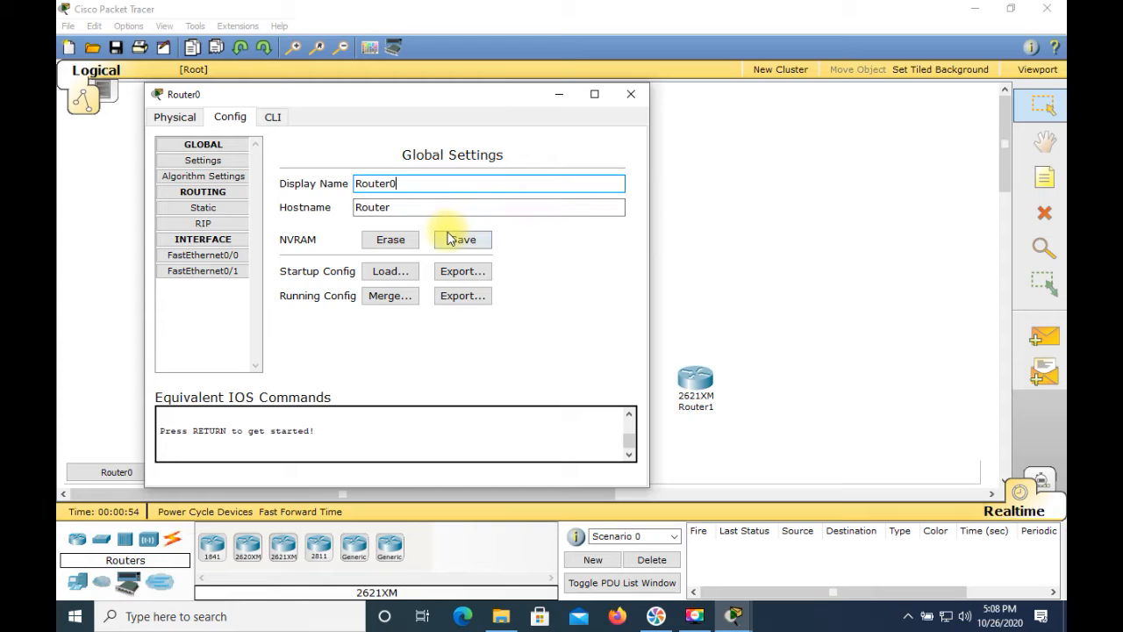
key(BackSpace)
key(BackSpace)
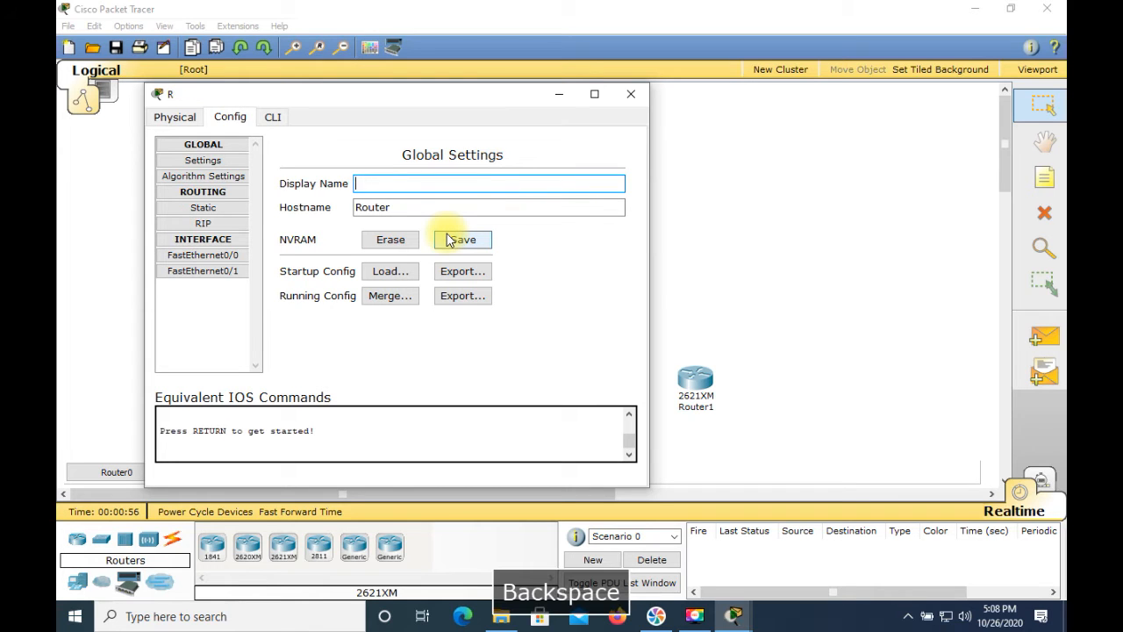
text(Network)
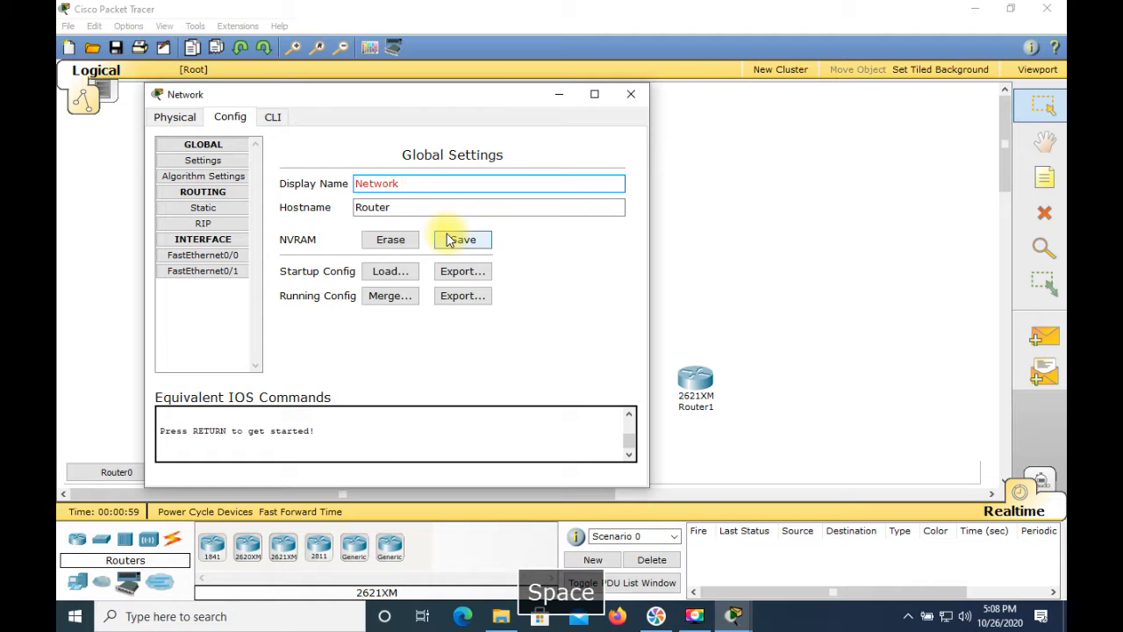
key(shift+a)
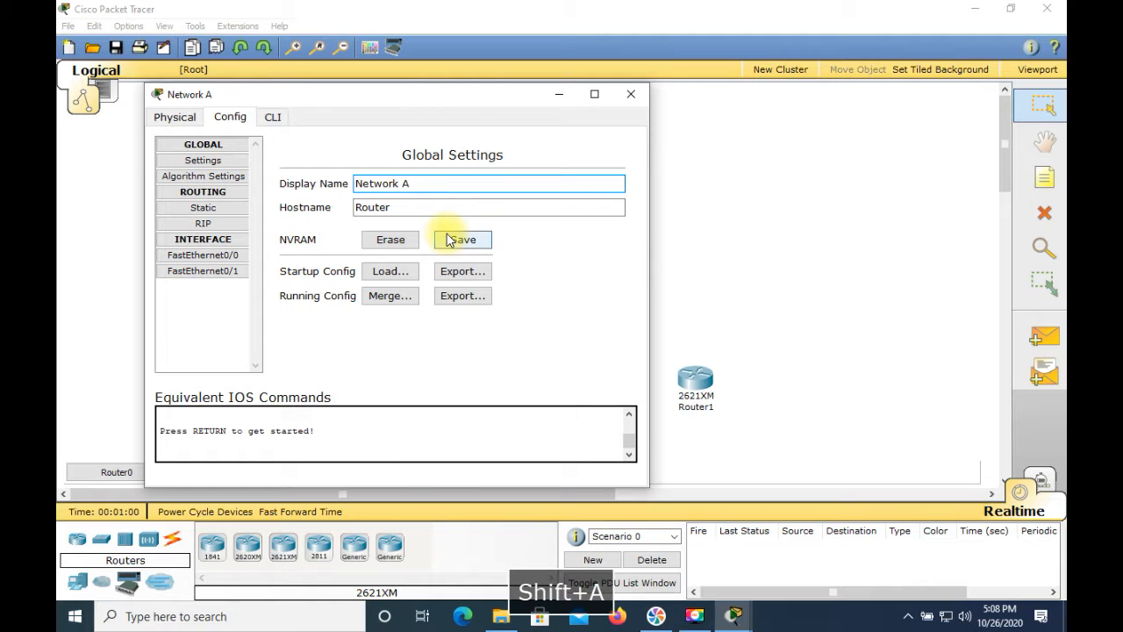
Set the hostname of the Network A router to "RouterA" and close its configuration window
click(411, 207)
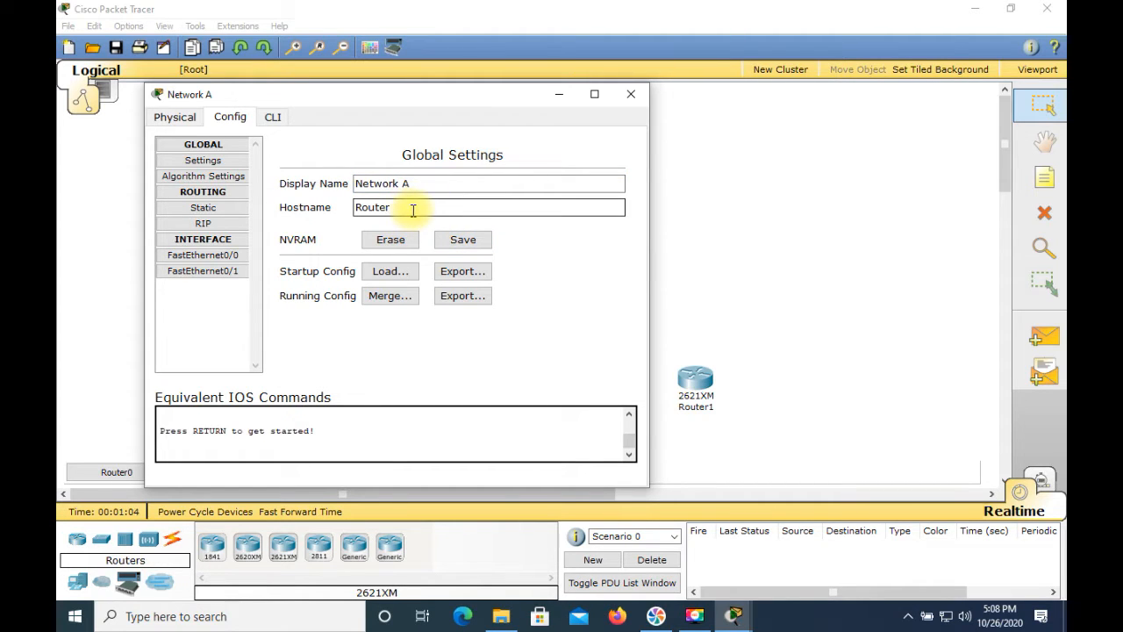
key(ctrl+a)
click(443, 205)
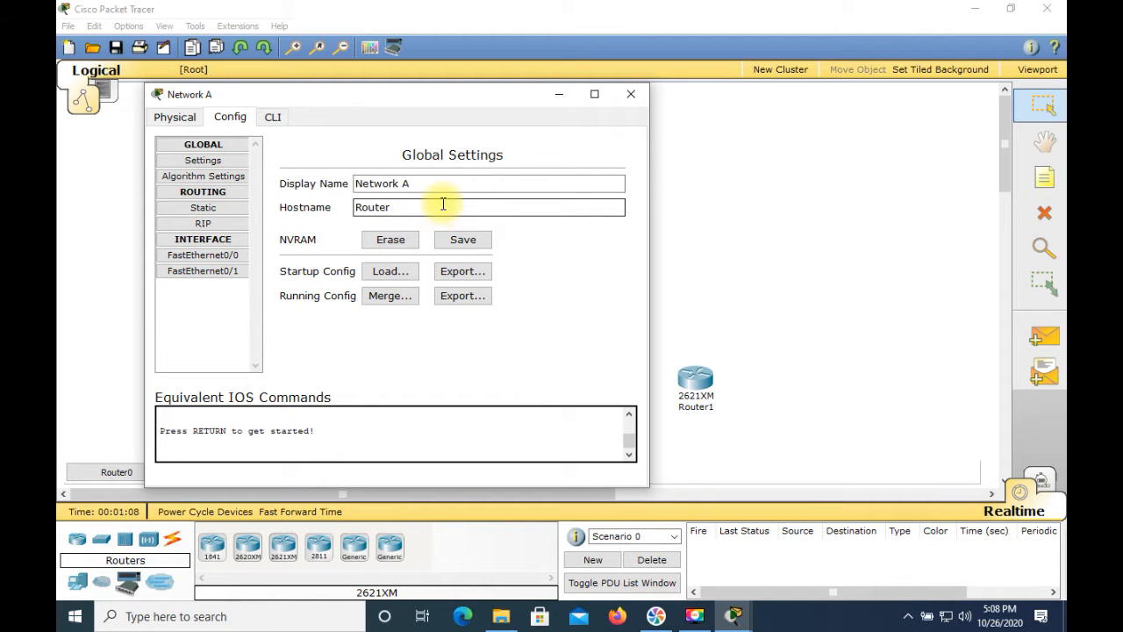
key(ctrl+a)
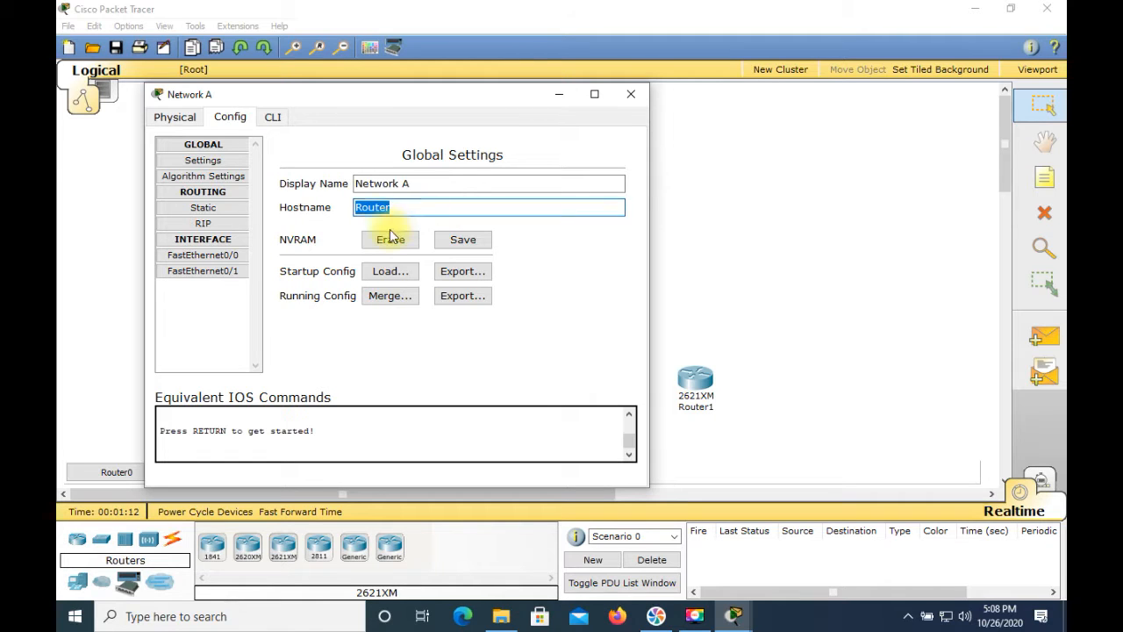
click(458, 208)
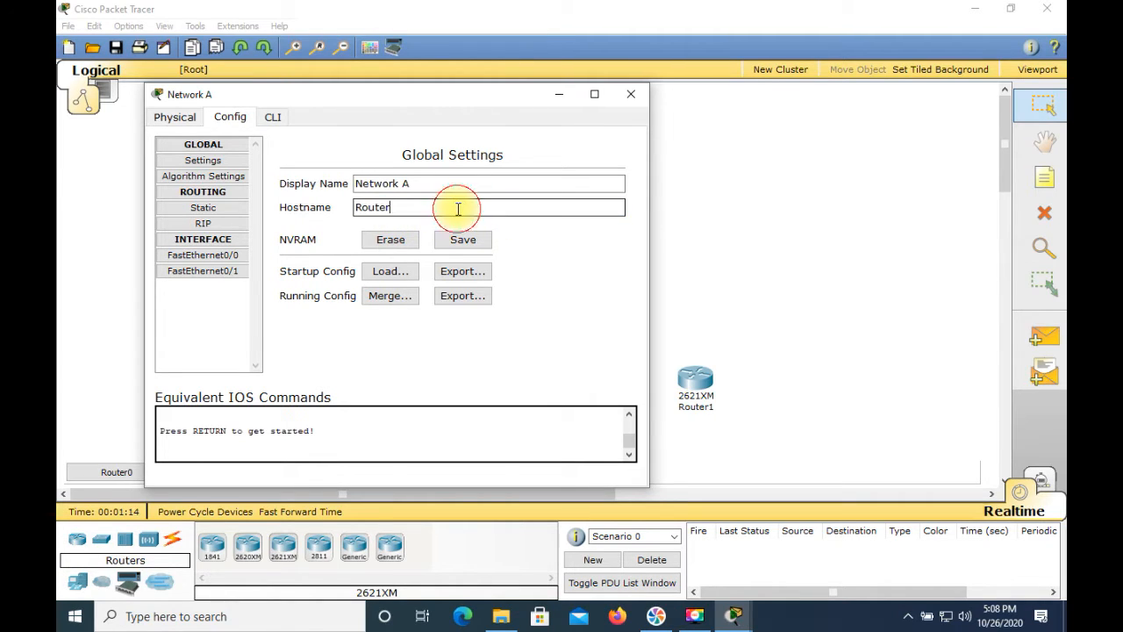
text(A)
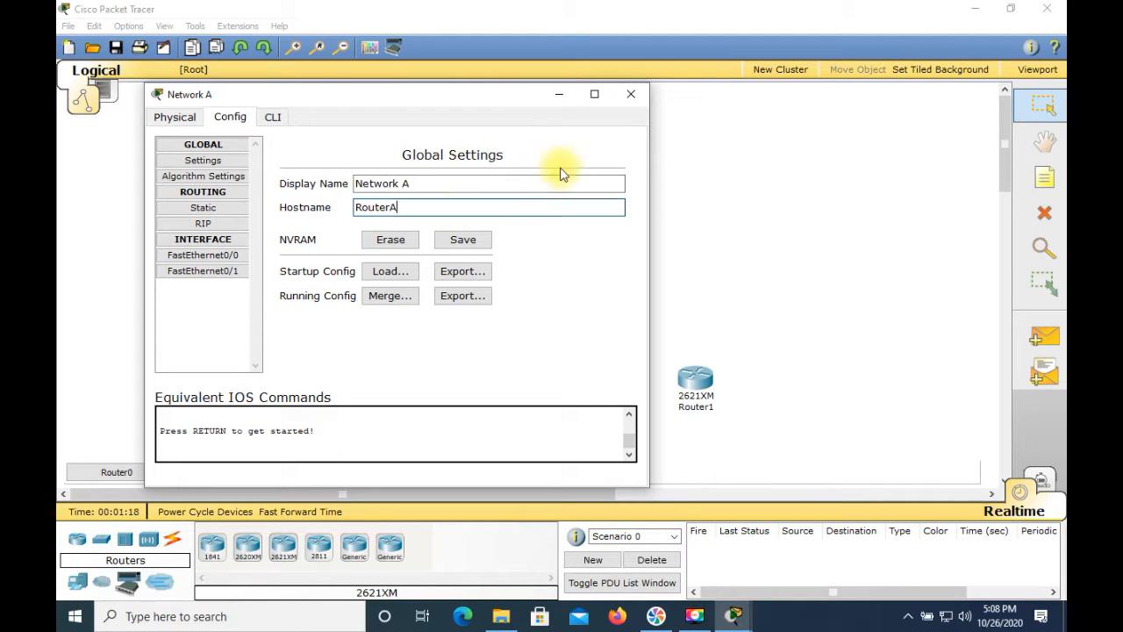
click(631, 100)
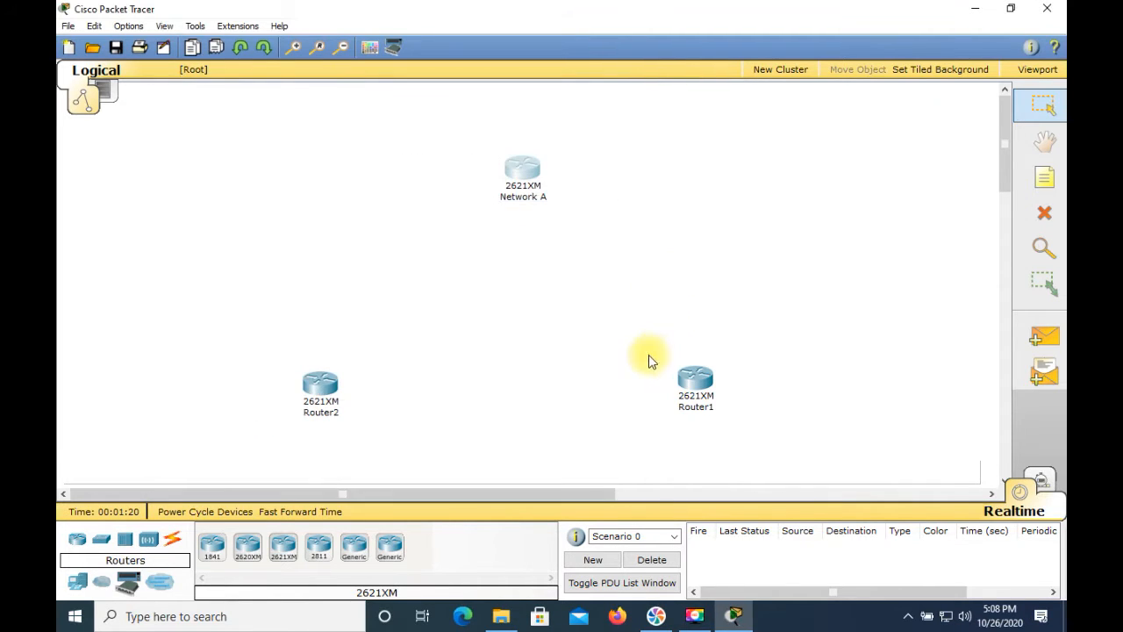
Configure Router1 with the display name "Network B" and the hostname "RouterB", then close its window
click(703, 403)
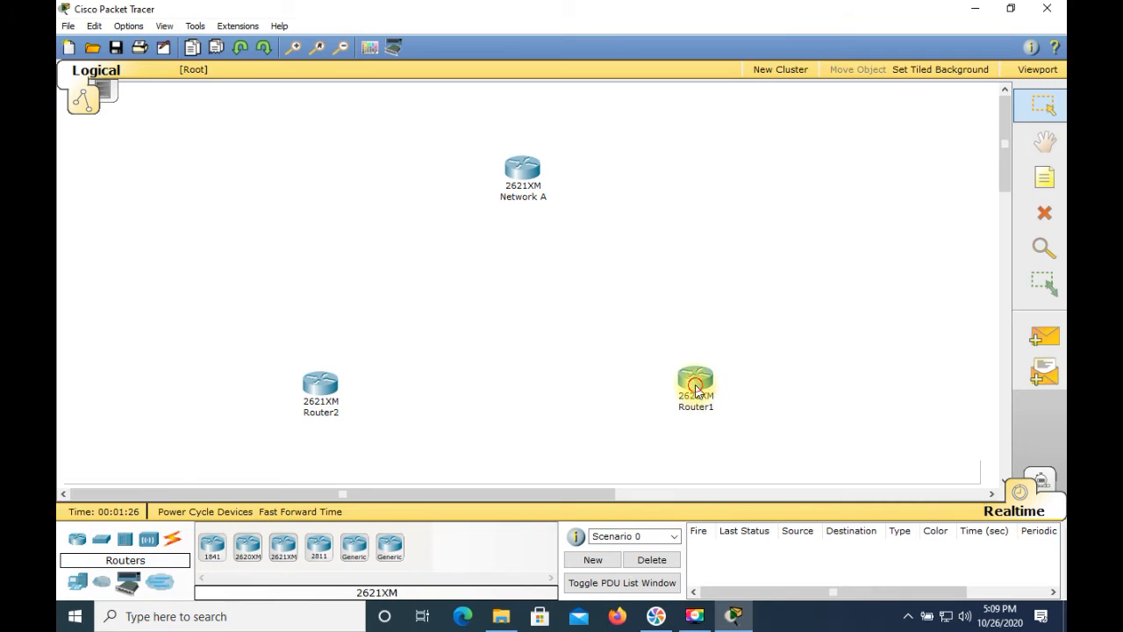
click(695, 387)
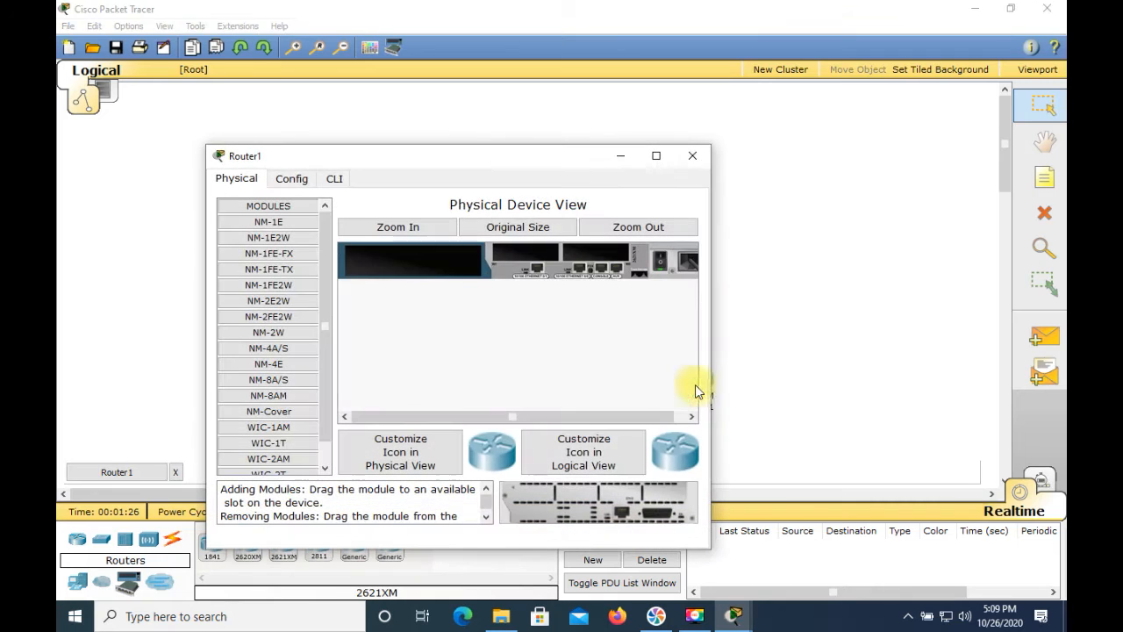
click(300, 188)
click(471, 248)
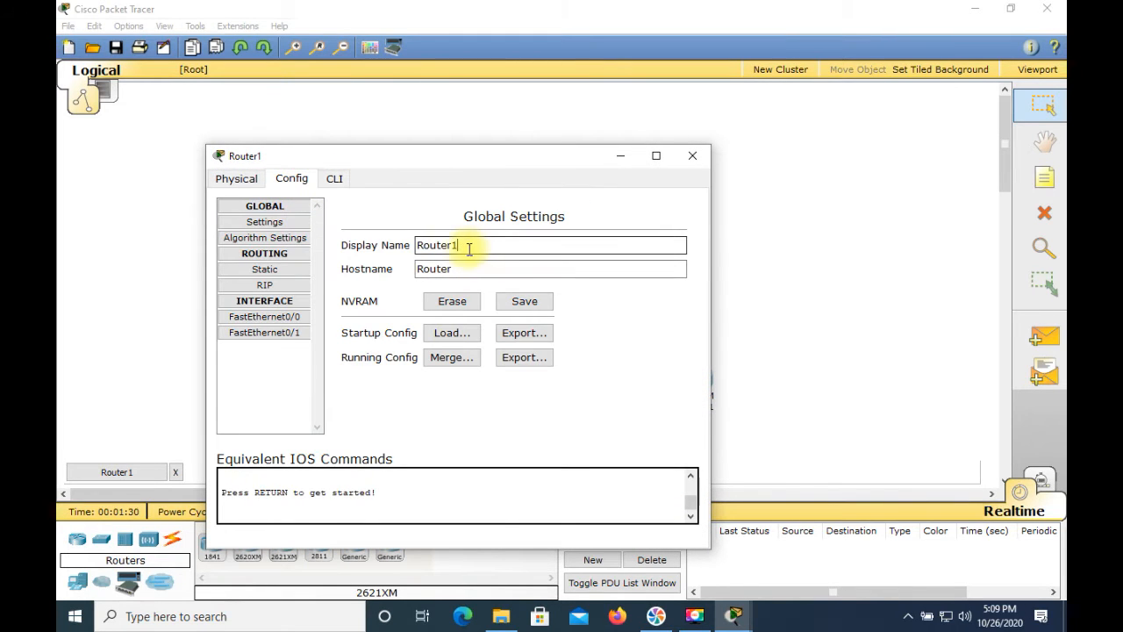
key(BackSpace)
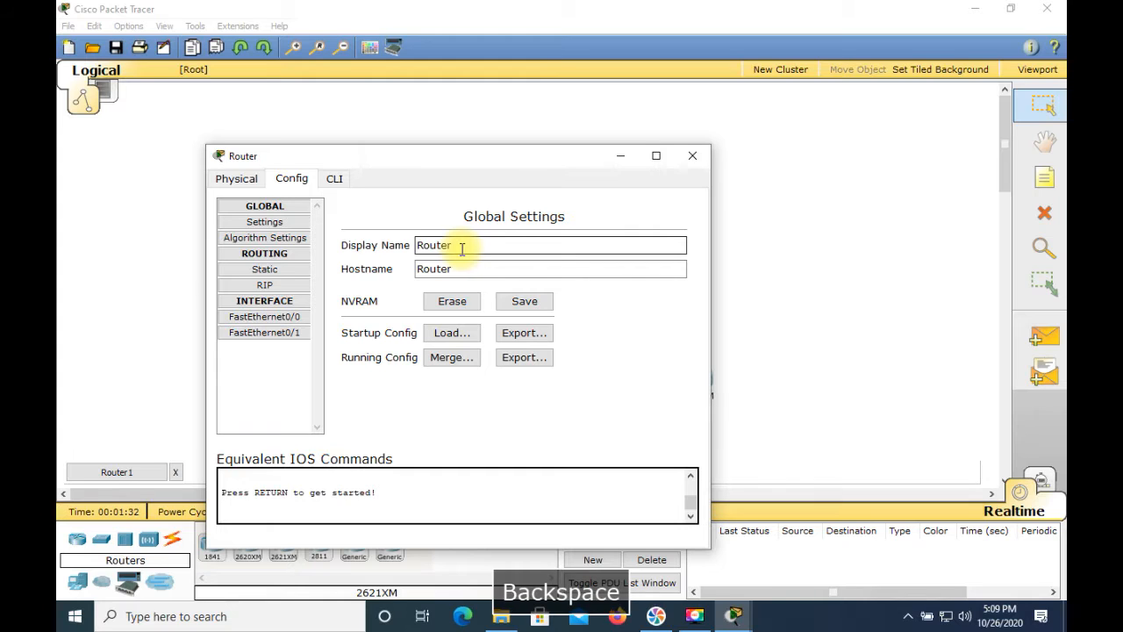
text(Netrwo)
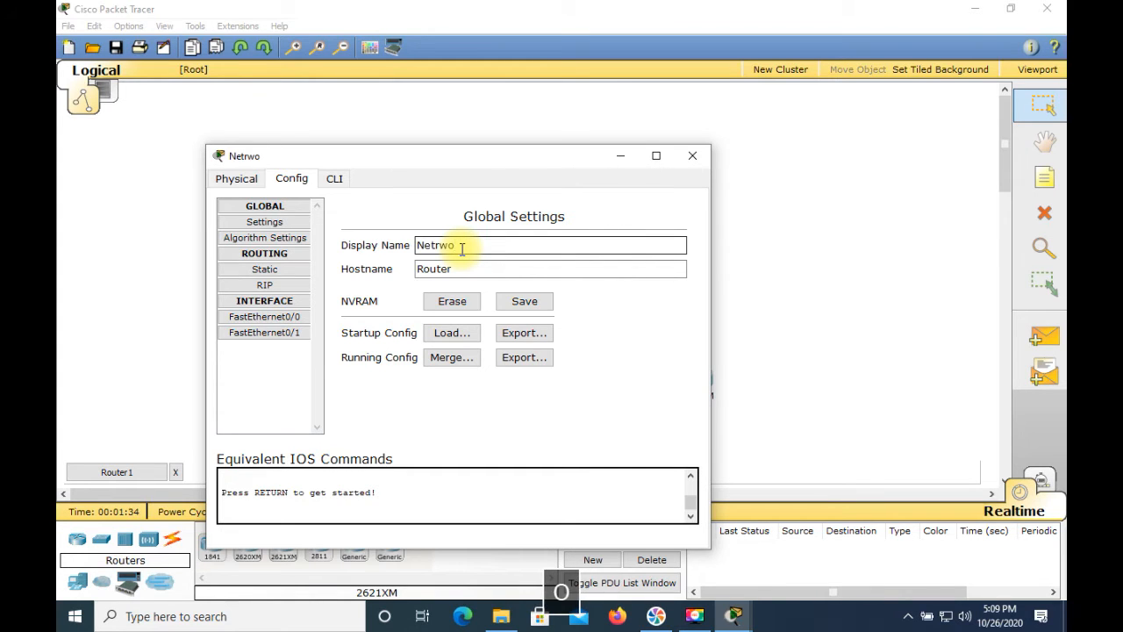
key(BackSpace)
text(work B)
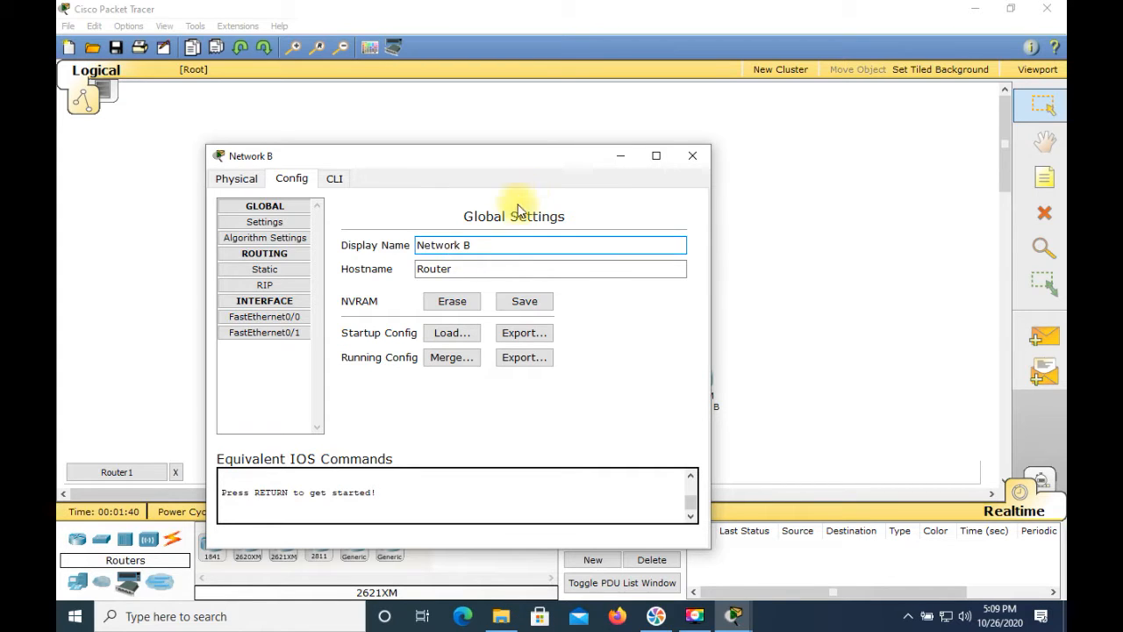
click(483, 270)
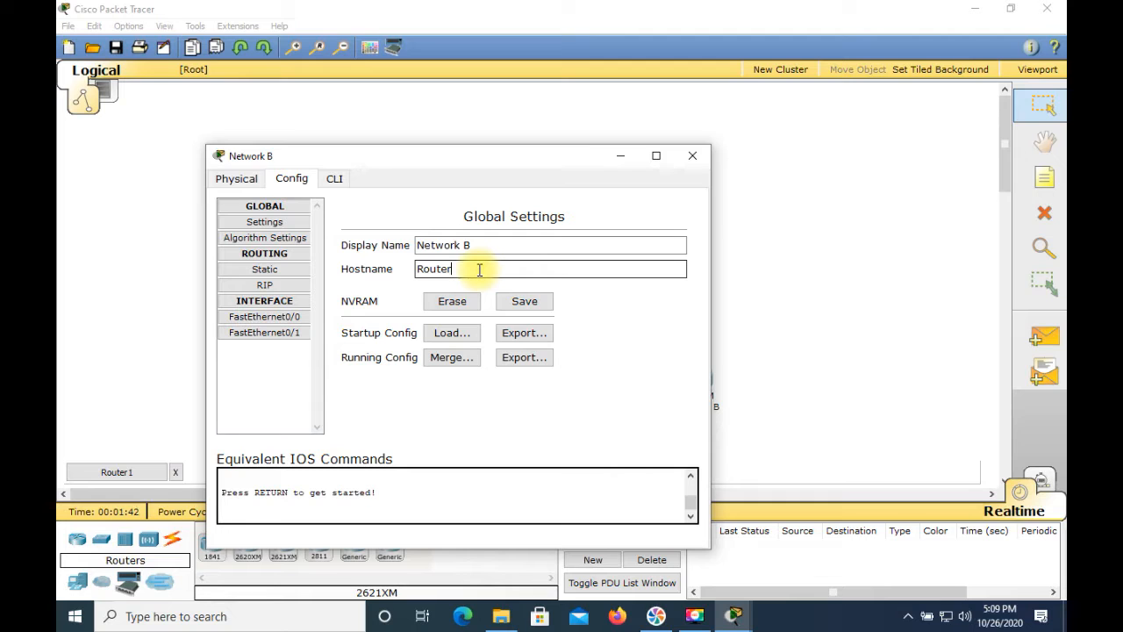
text(B)
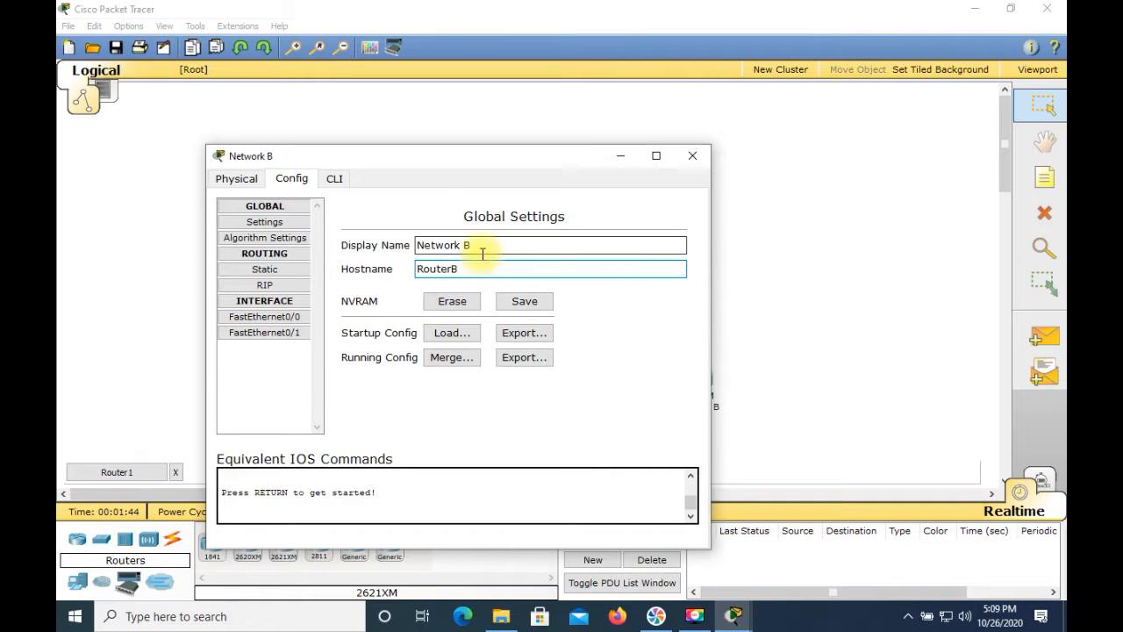
click(693, 156)
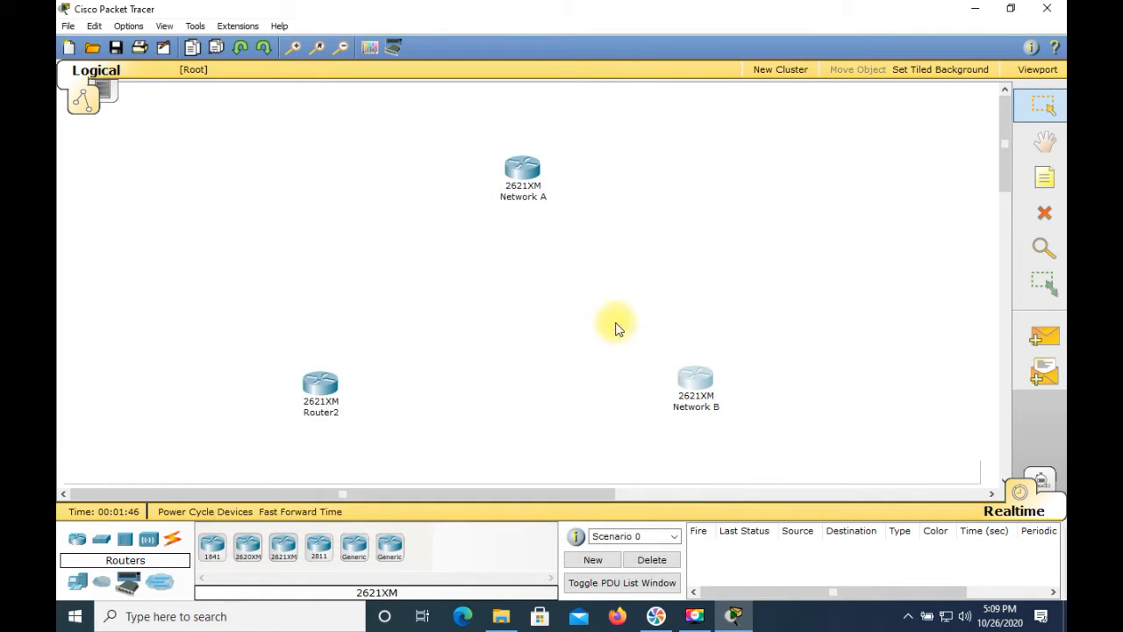
Configure Router2 with the display name "Network C" and the hostname "RouterC", then close its window
click(319, 386)
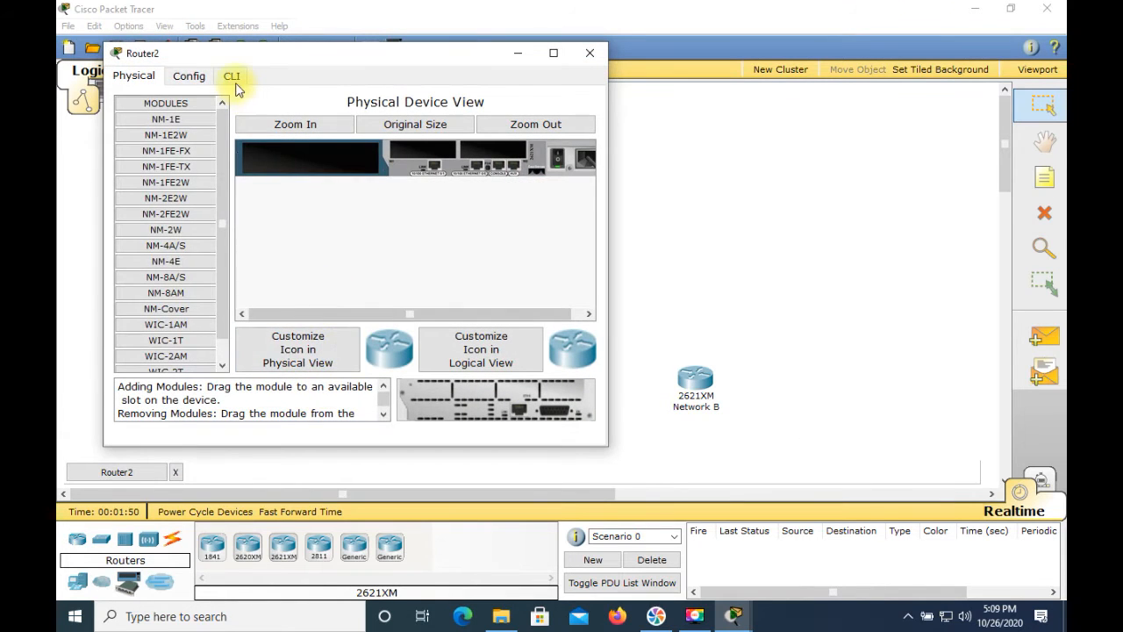
click(187, 75)
click(334, 143)
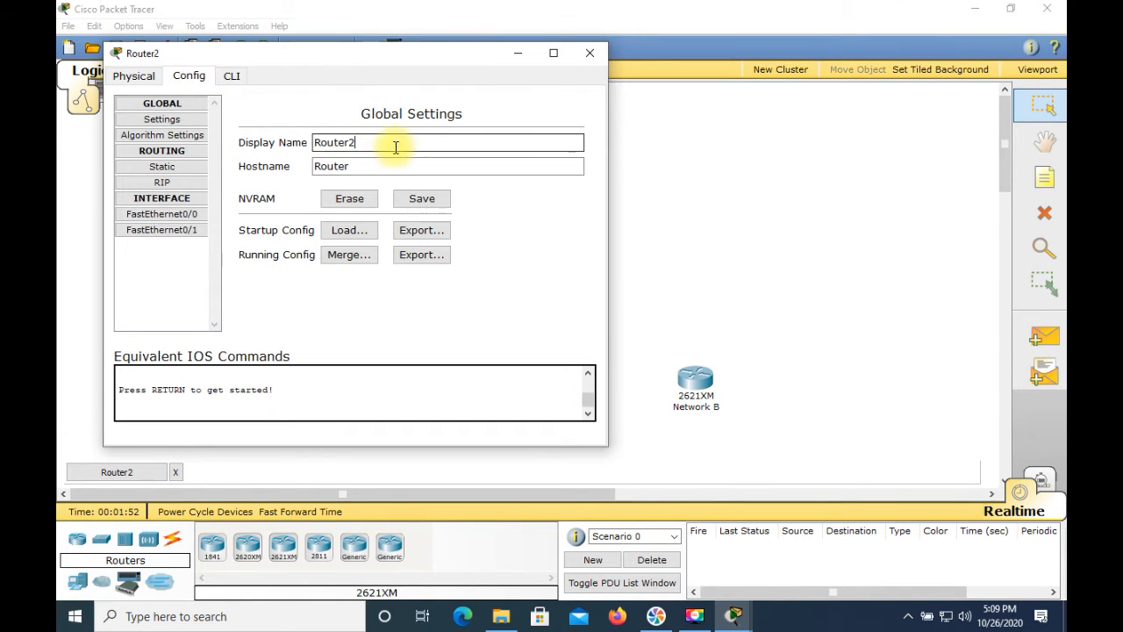
key(BackSpace)
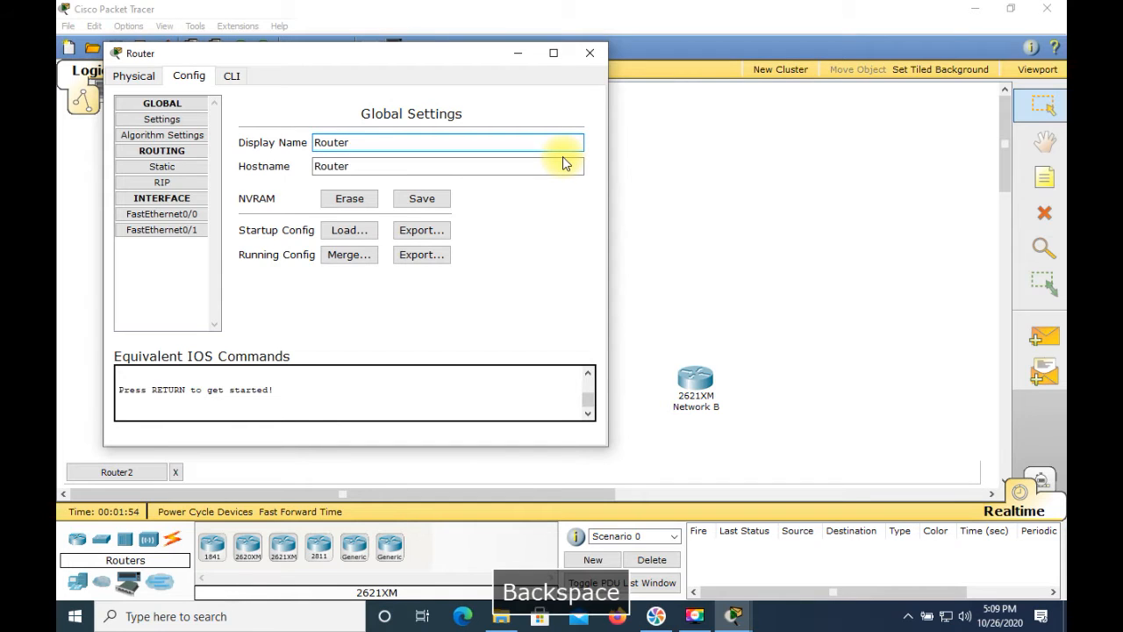
text(Net)
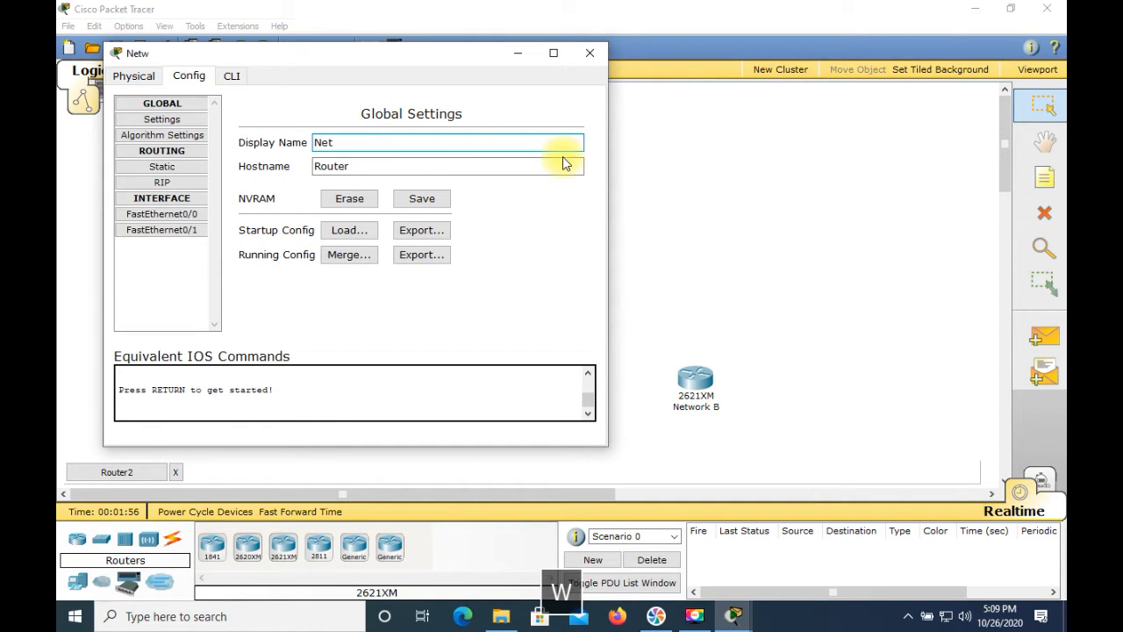
text(work C)
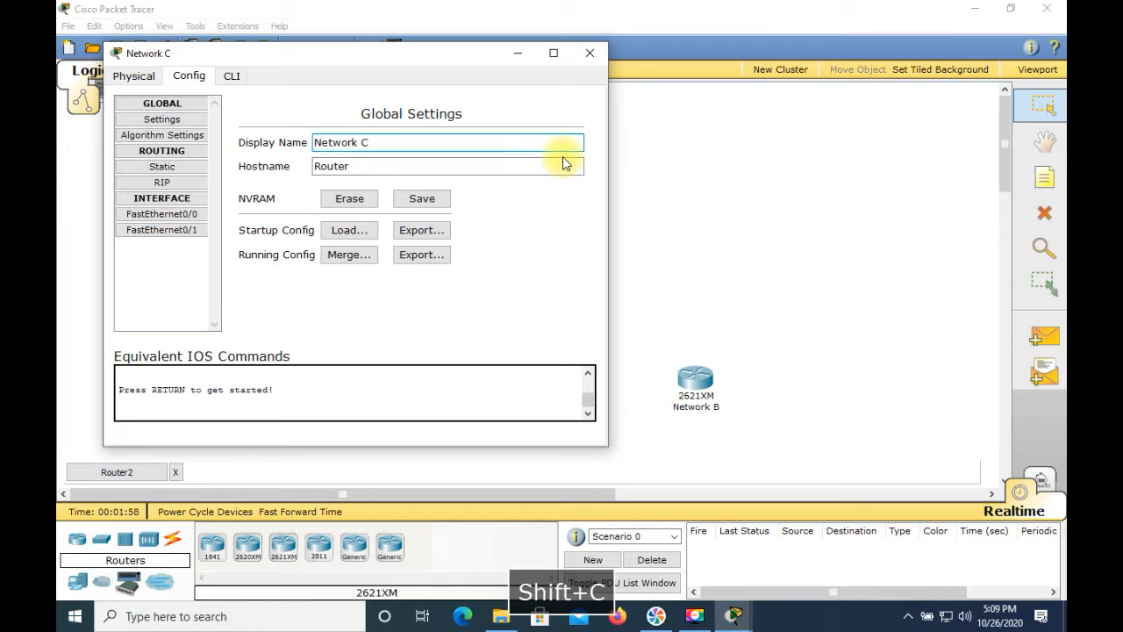
click(445, 165)
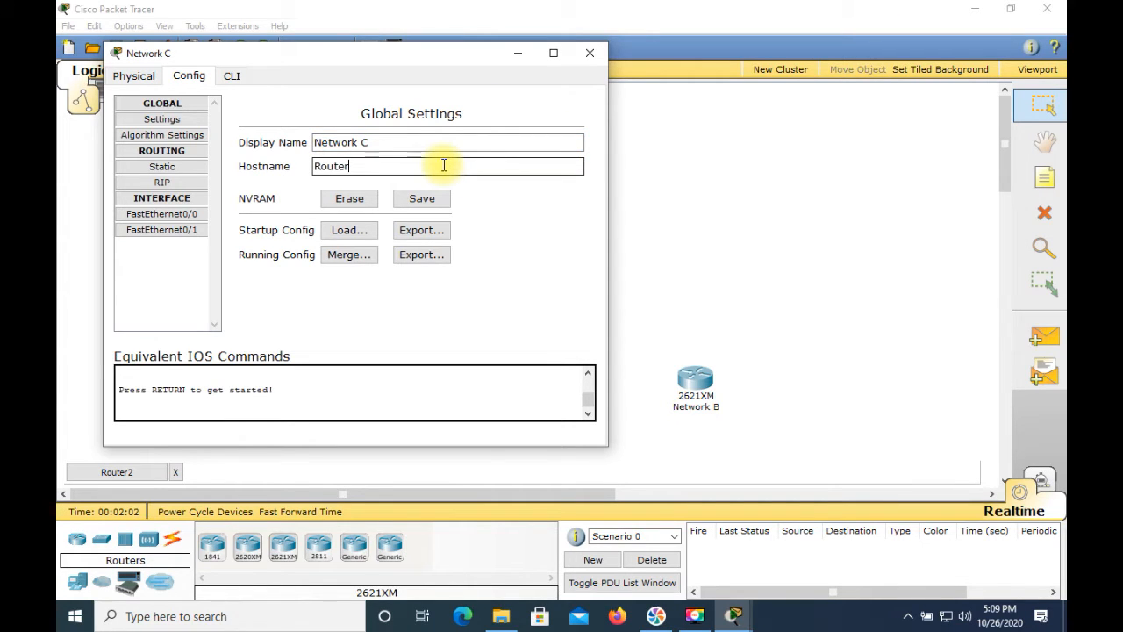
text(C)
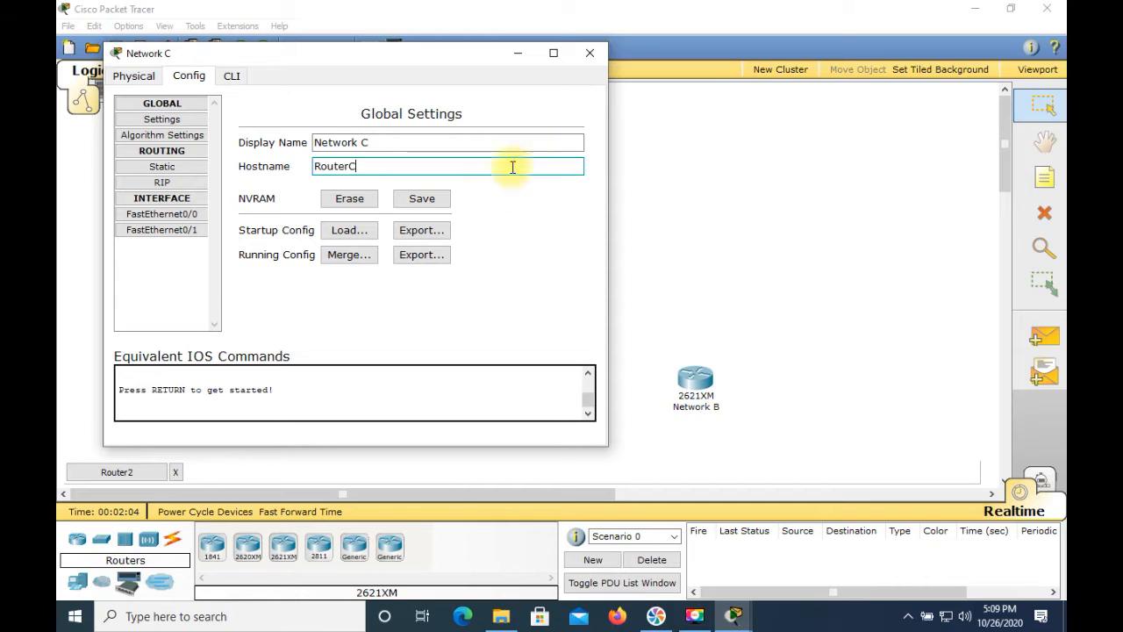
click(591, 54)
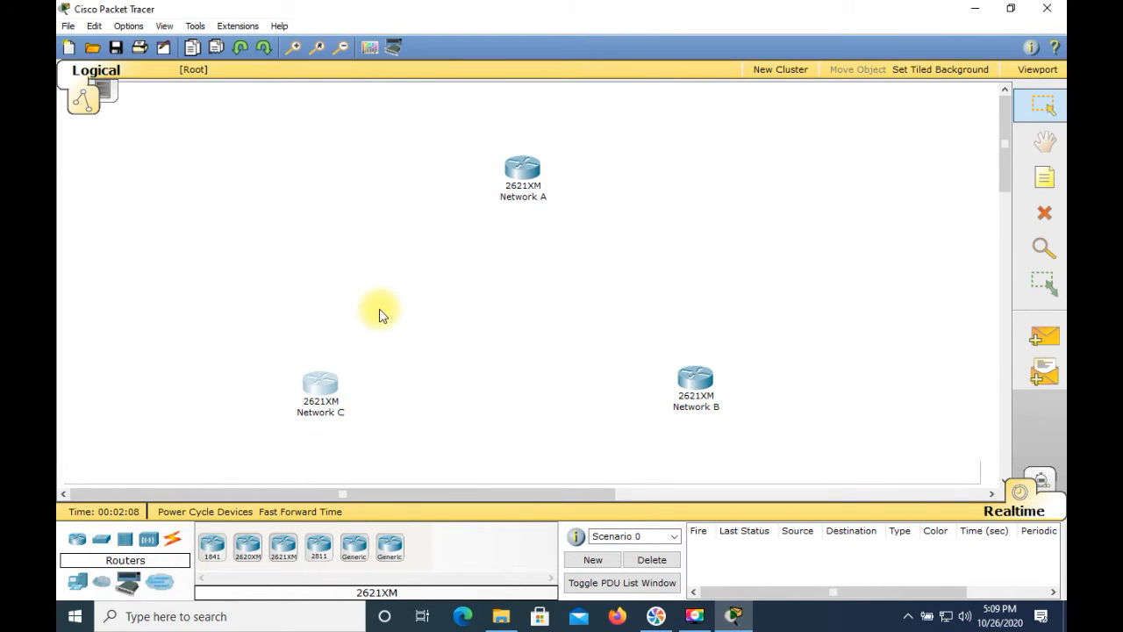
Move the Network B router slightly outward, farther from Network C
mouse_move(704, 379)
mouse_down()
mouse_move(694, 380)
mouse_move(714, 383)
mouse_up()
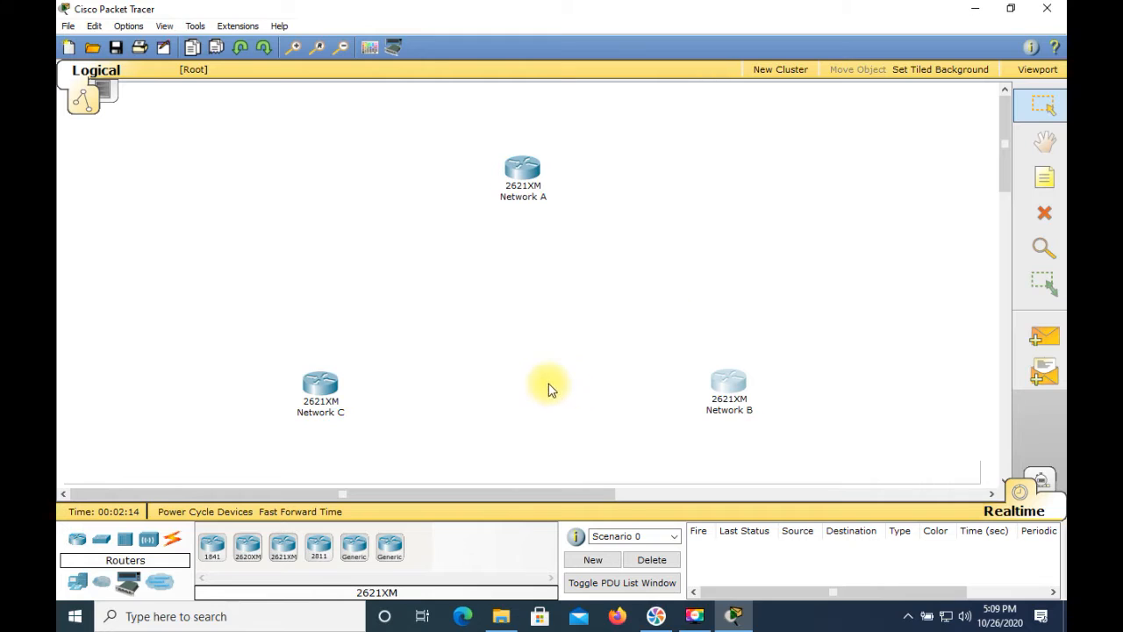
click(585, 334)
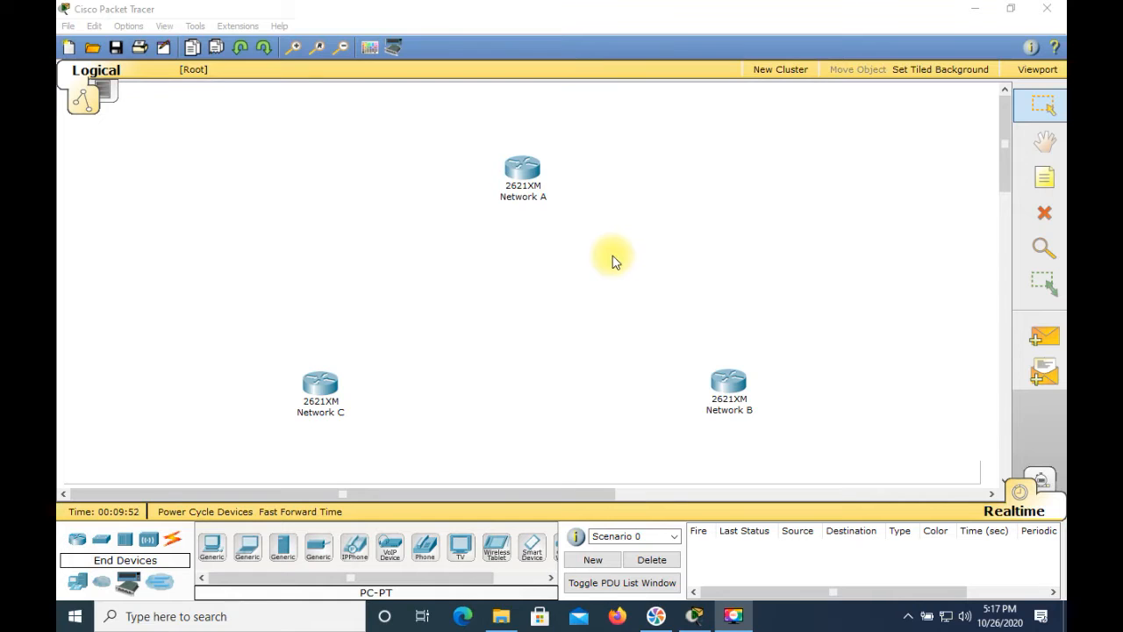
click(527, 173)
click(526, 163)
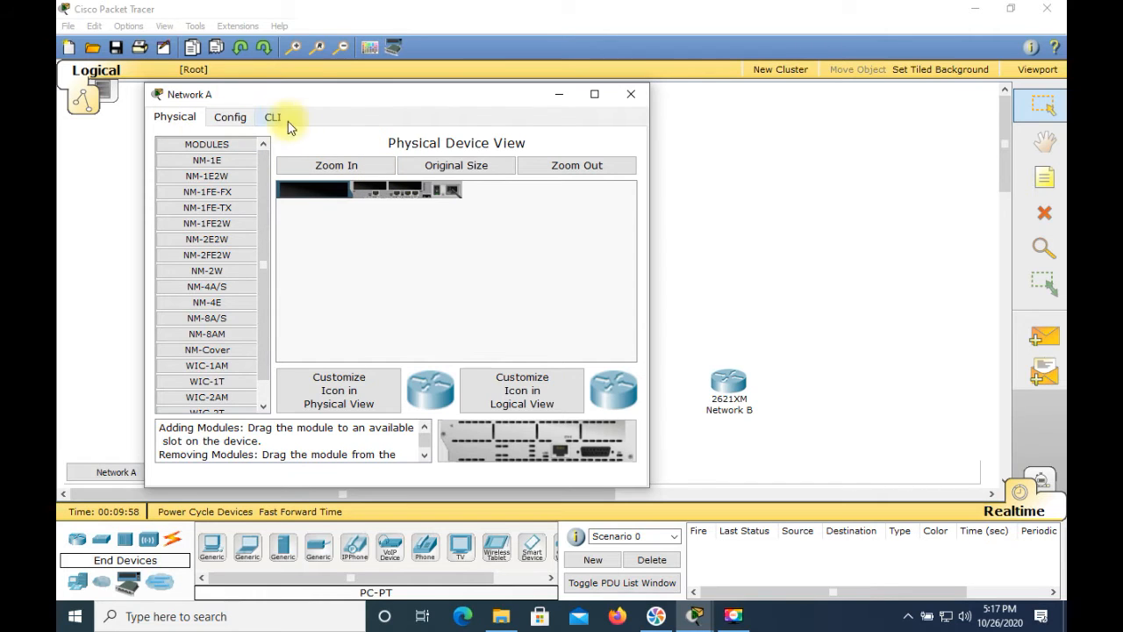
click(624, 102)
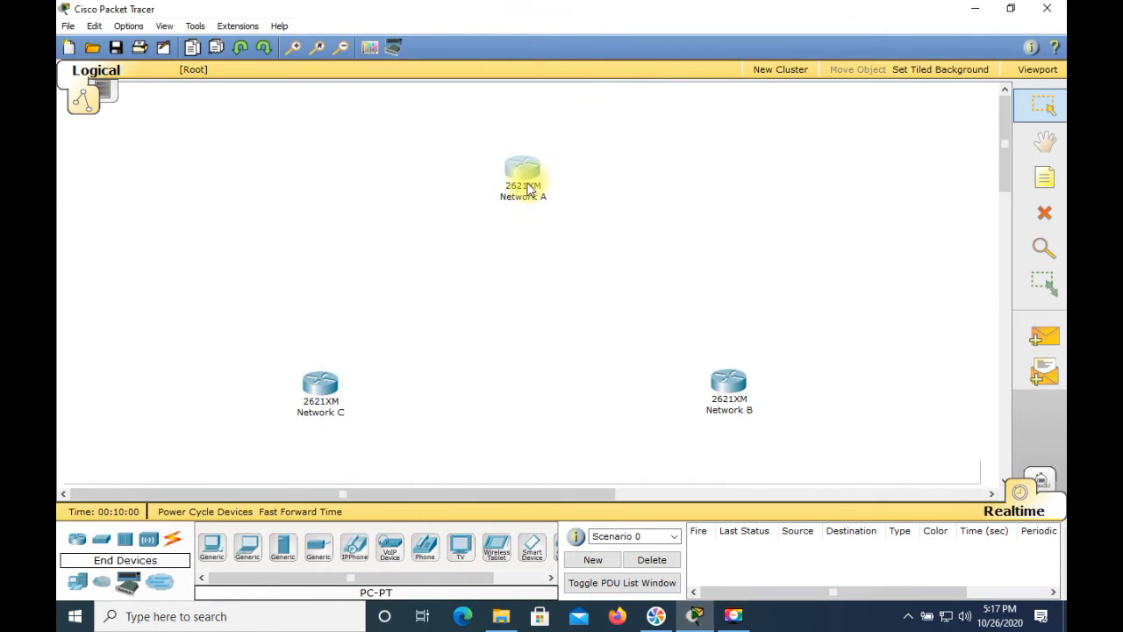
Power off the Network A router, install a WIC-1T module in both small WIC slots, power it on and close its window
click(526, 181)
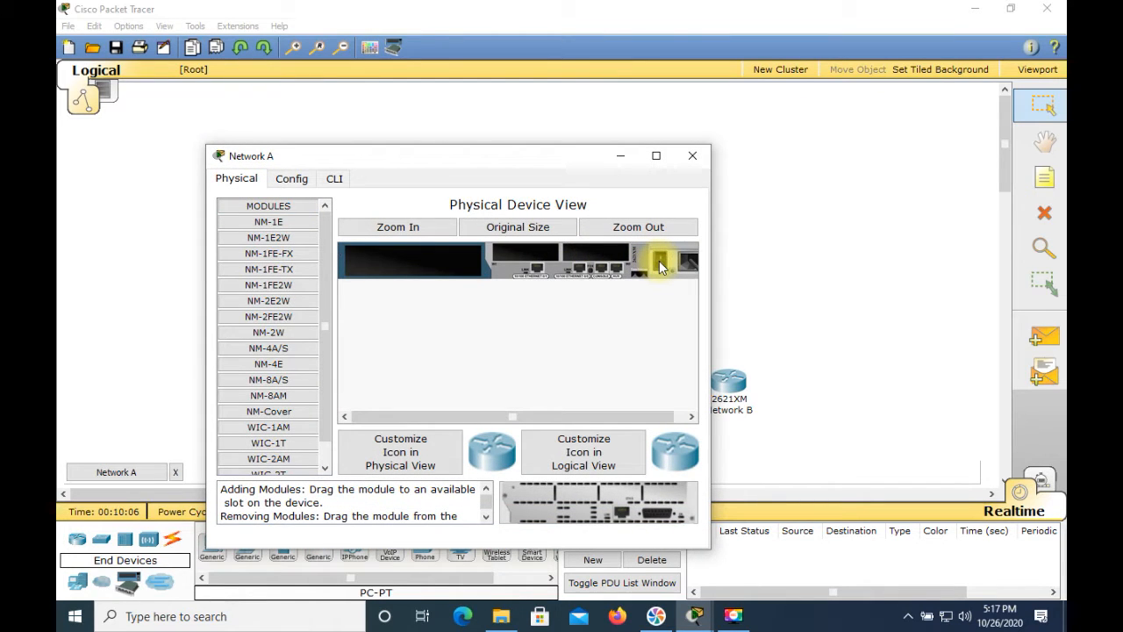
drag(276, 443, 551, 286)
drag(584, 253, 589, 249)
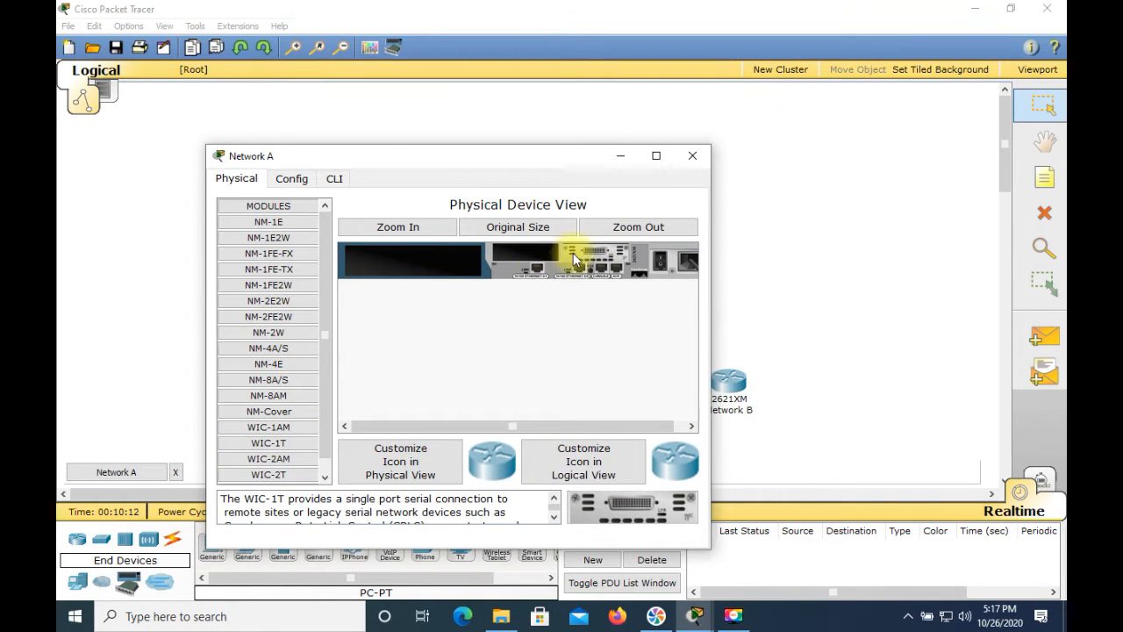
click(299, 446)
drag(298, 446, 514, 250)
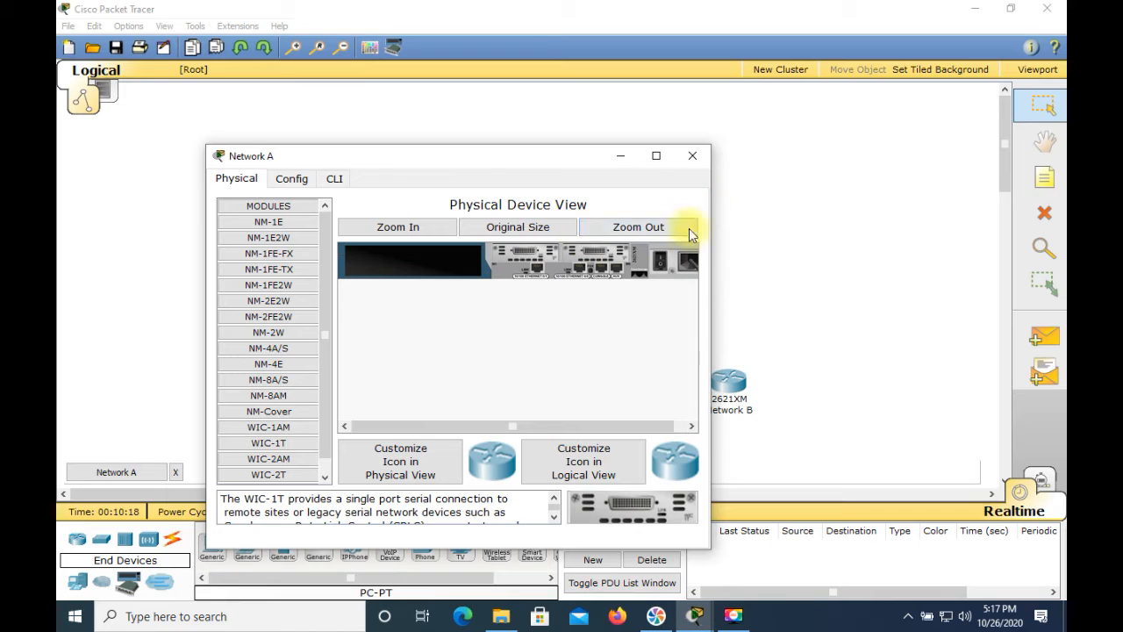
click(662, 263)
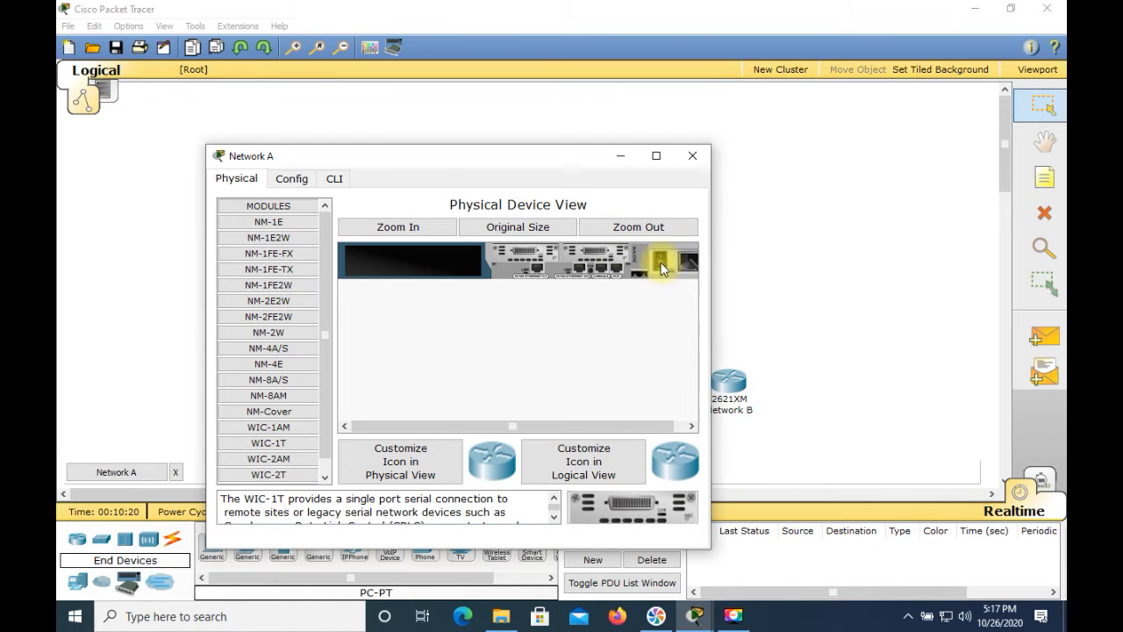
click(694, 159)
Power off the Network B router, fit WIC-1T modules into both WIC slots, restore its power and close its window
click(729, 384)
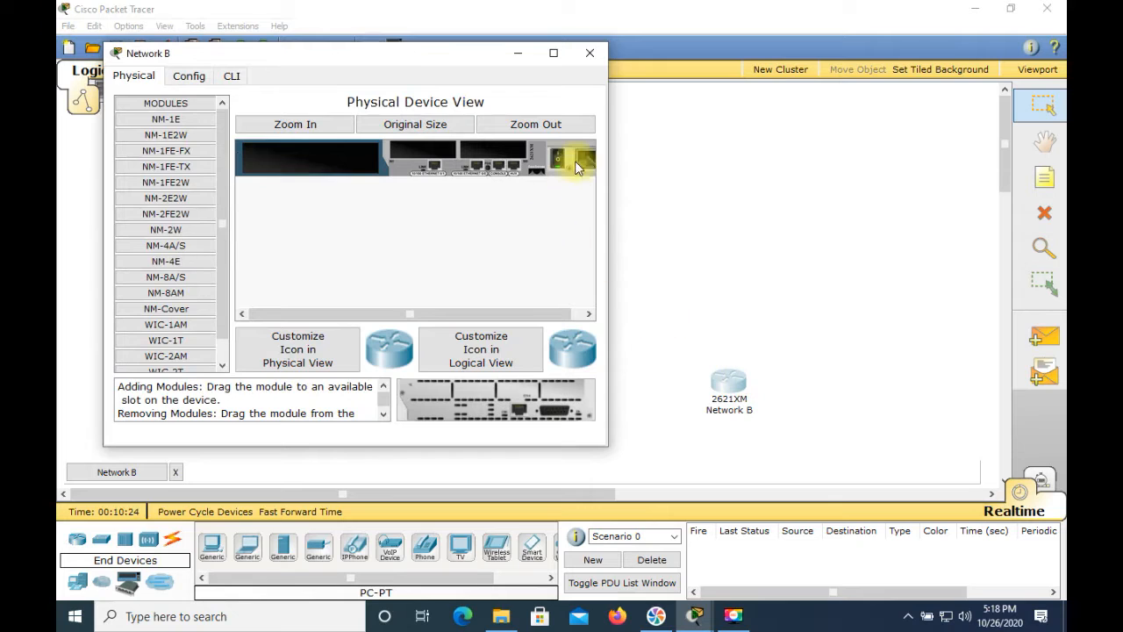
click(554, 165)
drag(180, 341, 469, 158)
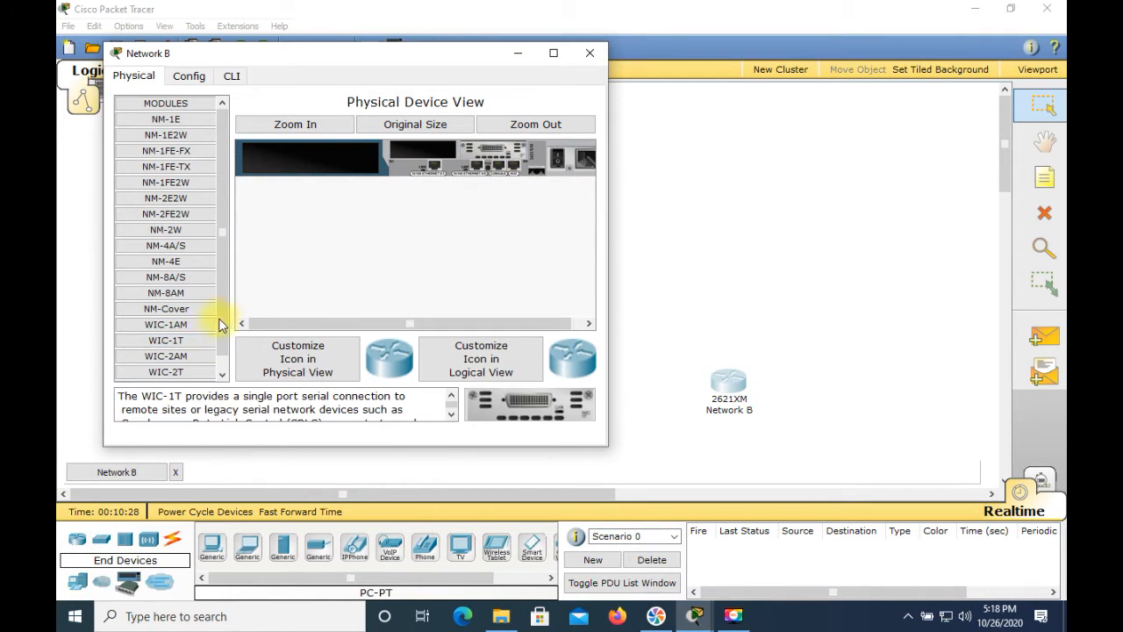
drag(186, 342, 412, 159)
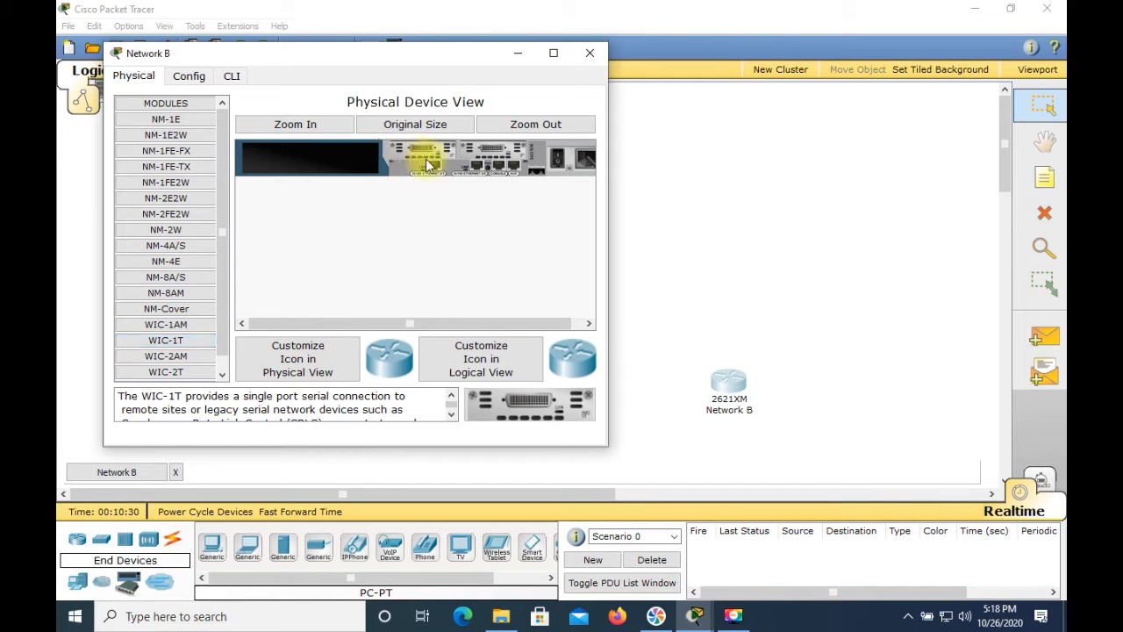
click(555, 160)
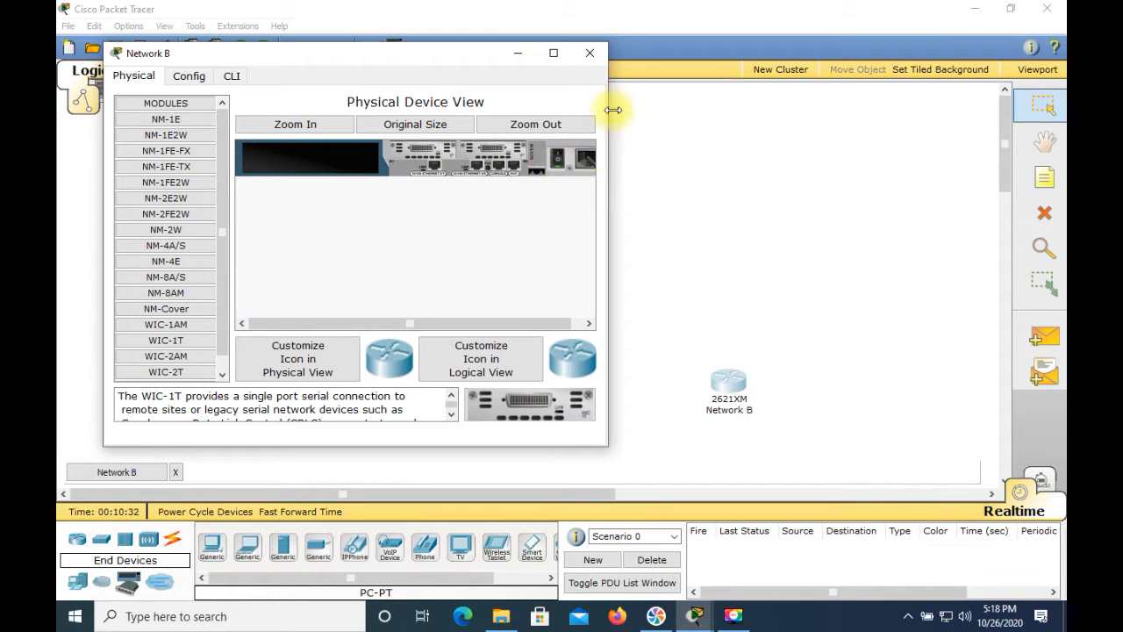
click(590, 53)
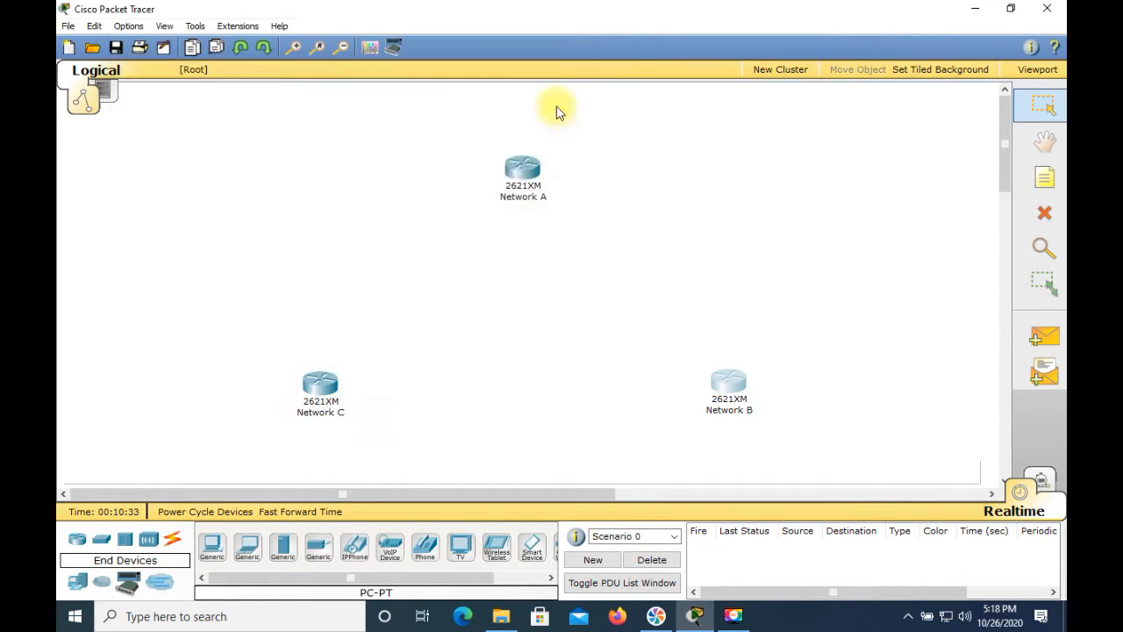
With the Network C router powered off, install WIC-1T modules in both WIC slots, then power it on and close its window
click(321, 384)
click(620, 222)
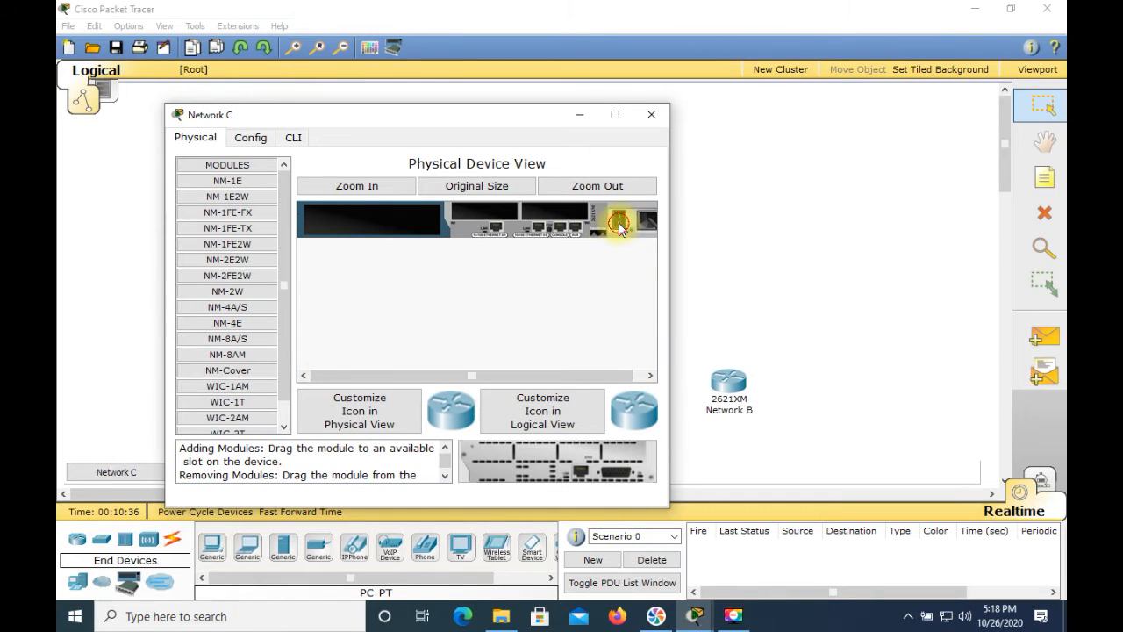
drag(253, 400, 567, 215)
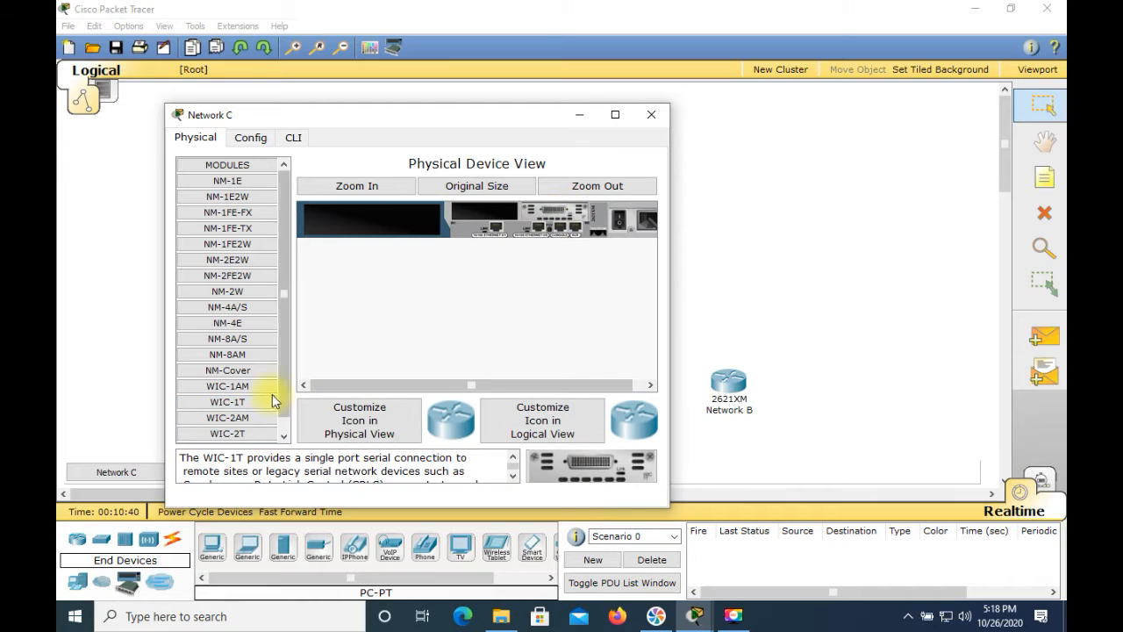
drag(261, 401, 437, 297)
drag(496, 217, 495, 216)
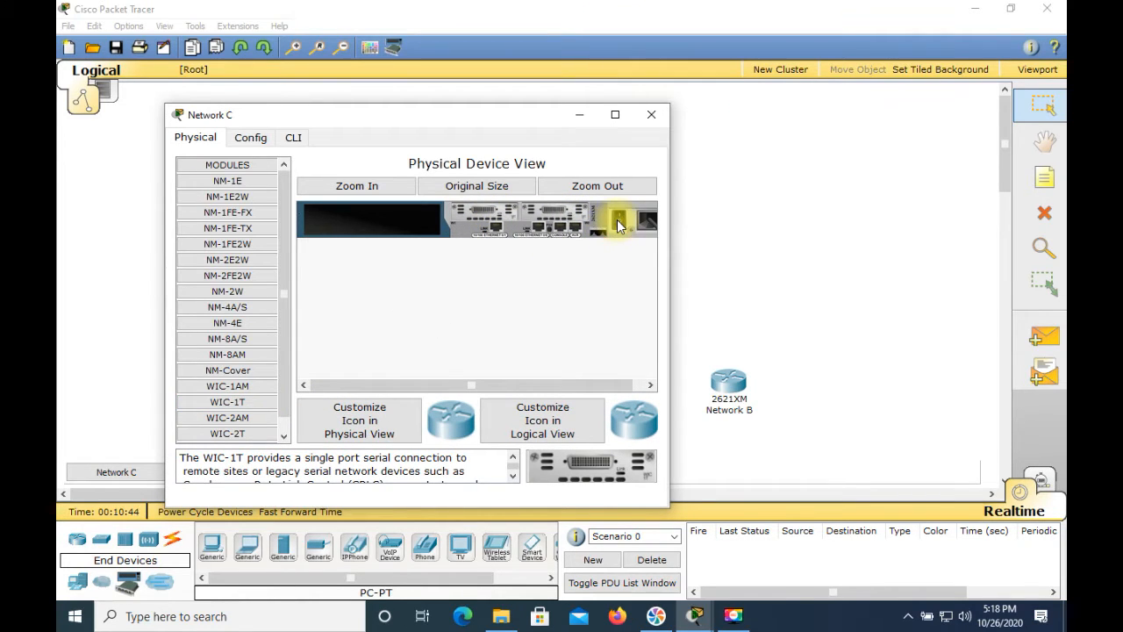
click(651, 114)
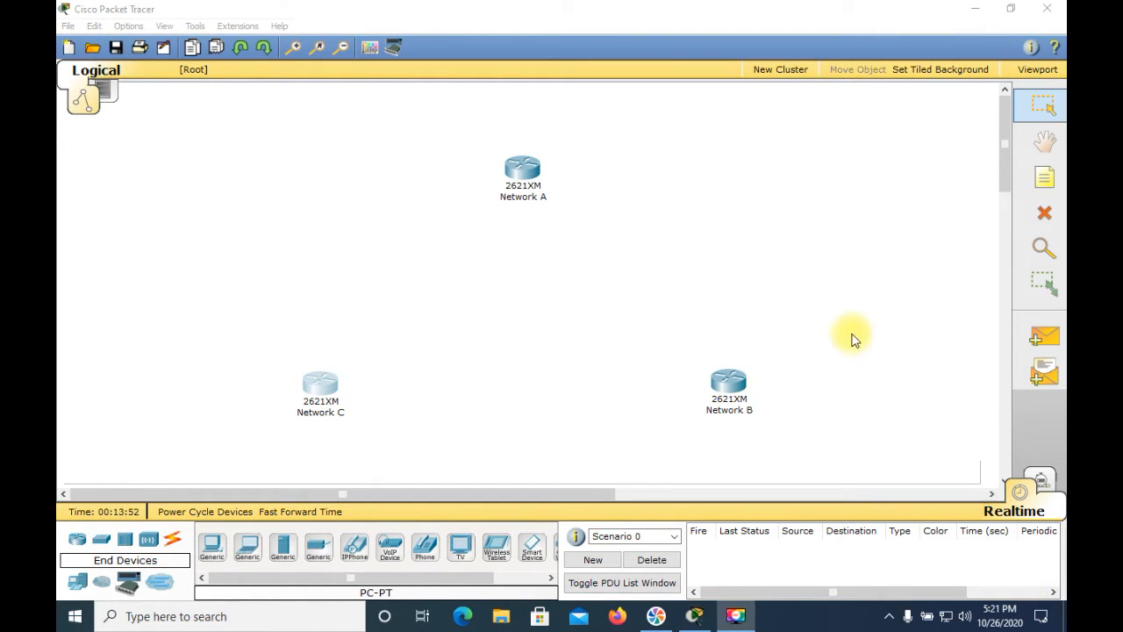
Place three 2960 switches in the workspace, one on the outer side of each Network A, B and C router
click(102, 541)
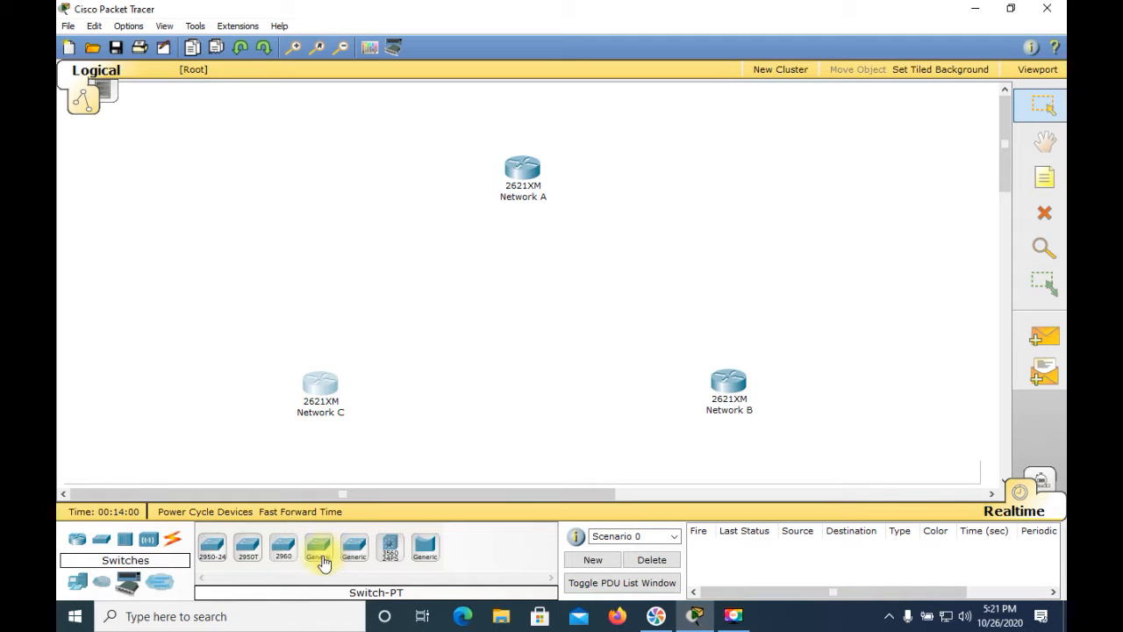
click(290, 562)
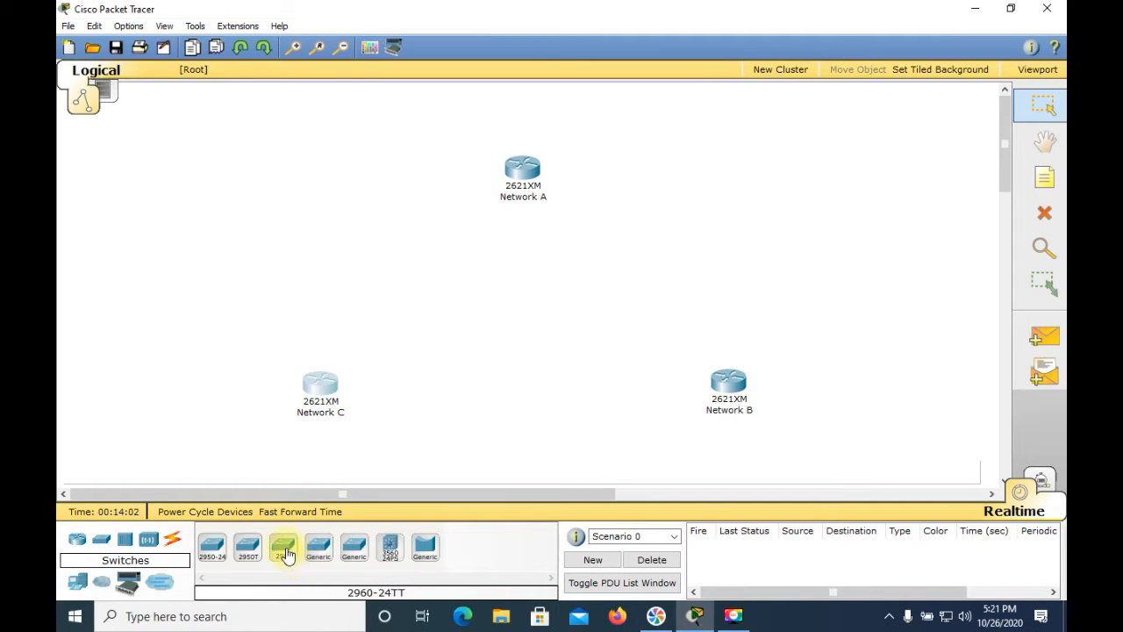
drag(288, 548, 526, 130)
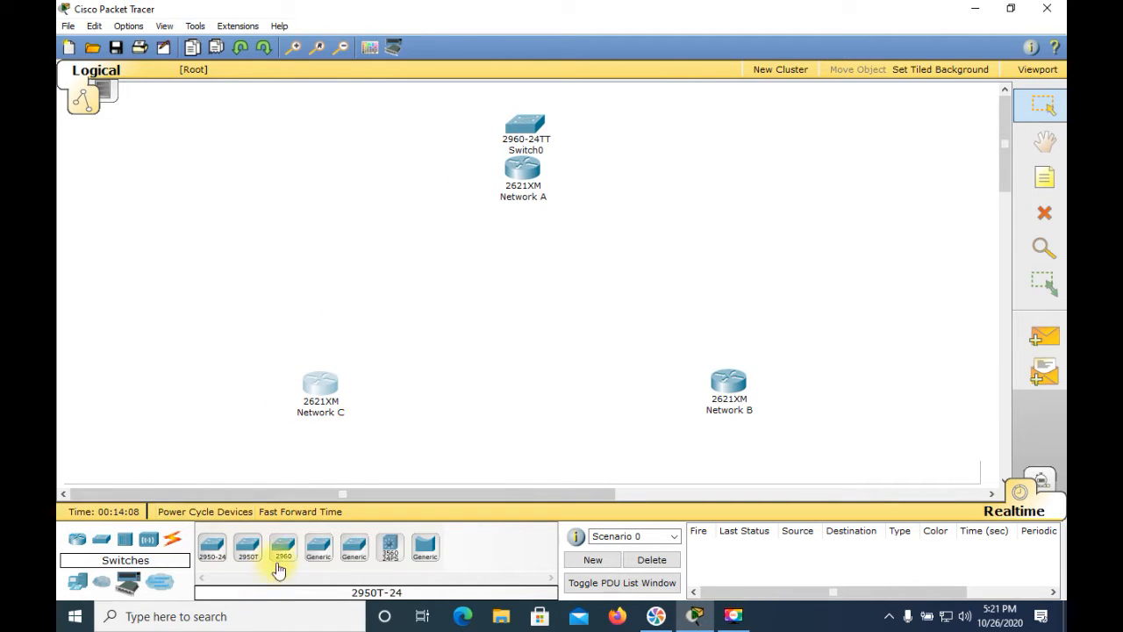
drag(385, 463, 806, 411)
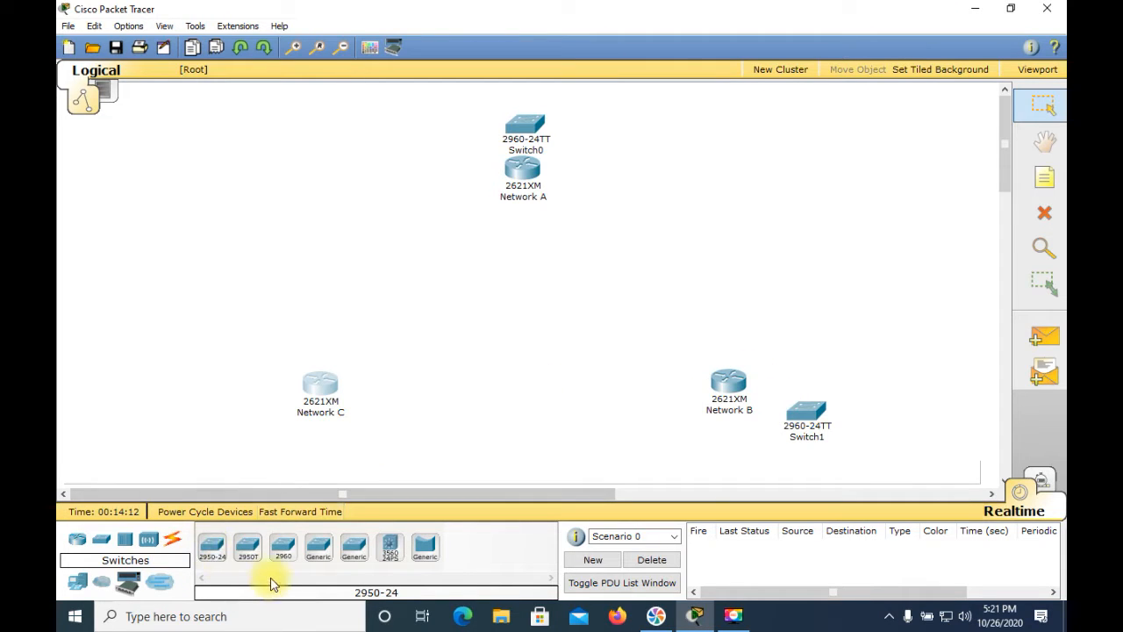
drag(282, 548, 237, 417)
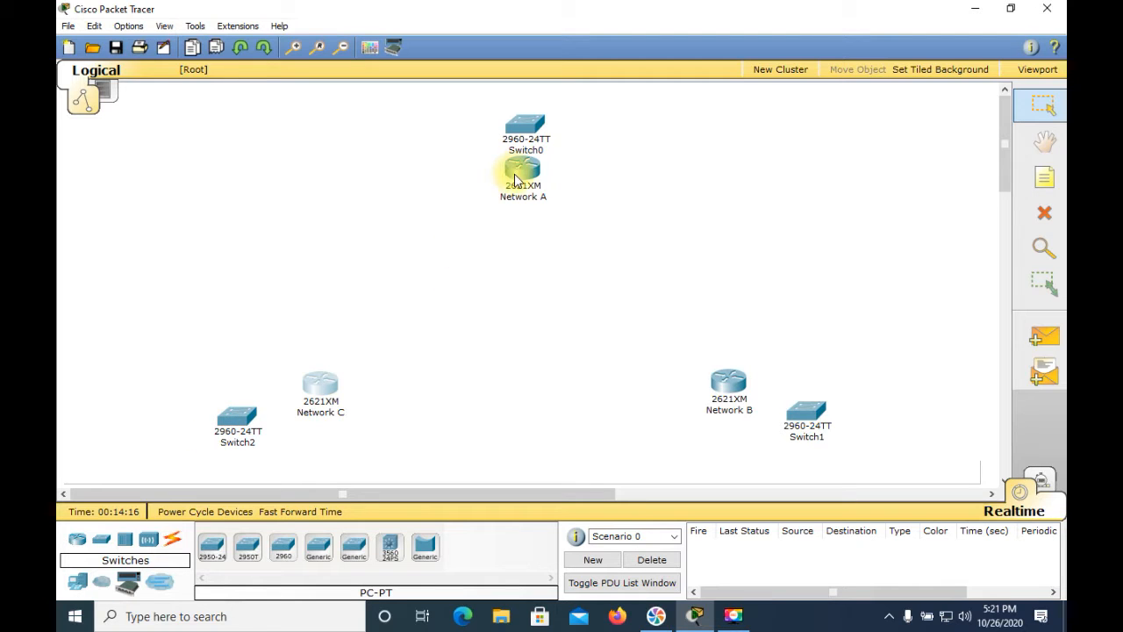
Move the Network A, Network C and Network B routers inward, away from their neighbouring switches
drag(517, 183, 518, 230)
drag(332, 391, 355, 375)
drag(727, 377, 712, 371)
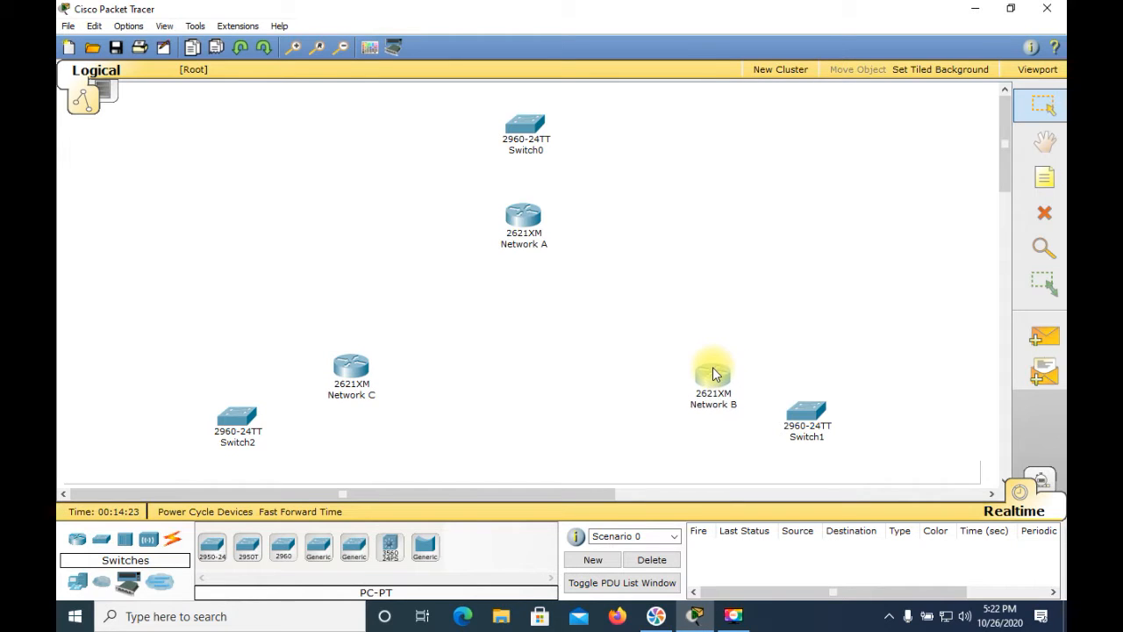
Try to set Switch0's display name to "Network A", set its hostname to "SwitchA", and close its window
click(526, 146)
click(527, 131)
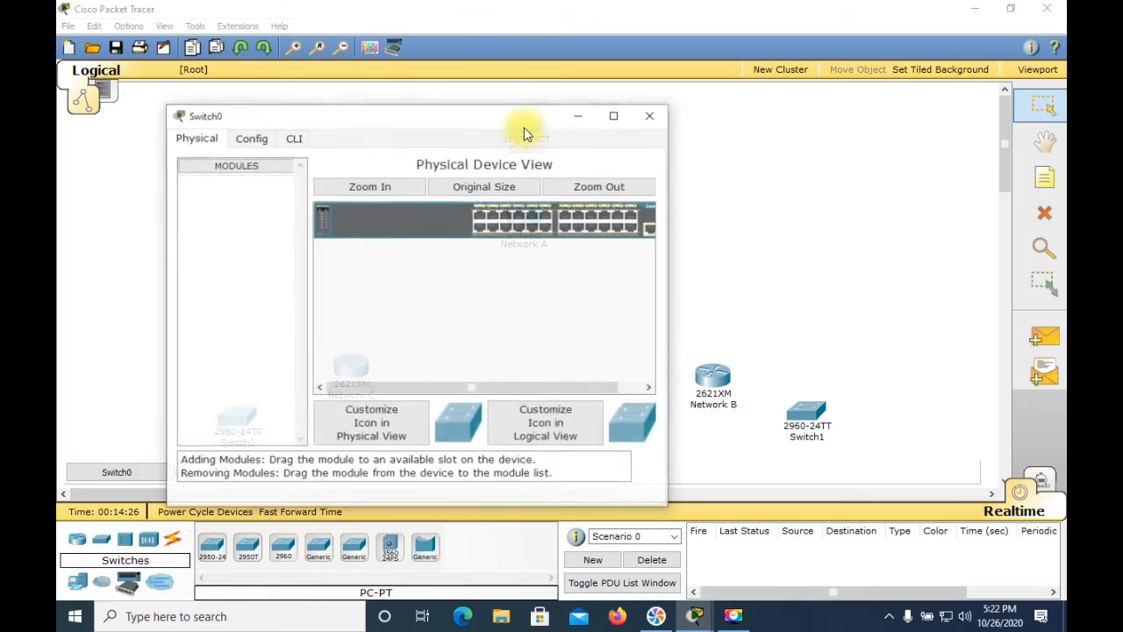
click(250, 138)
click(401, 195)
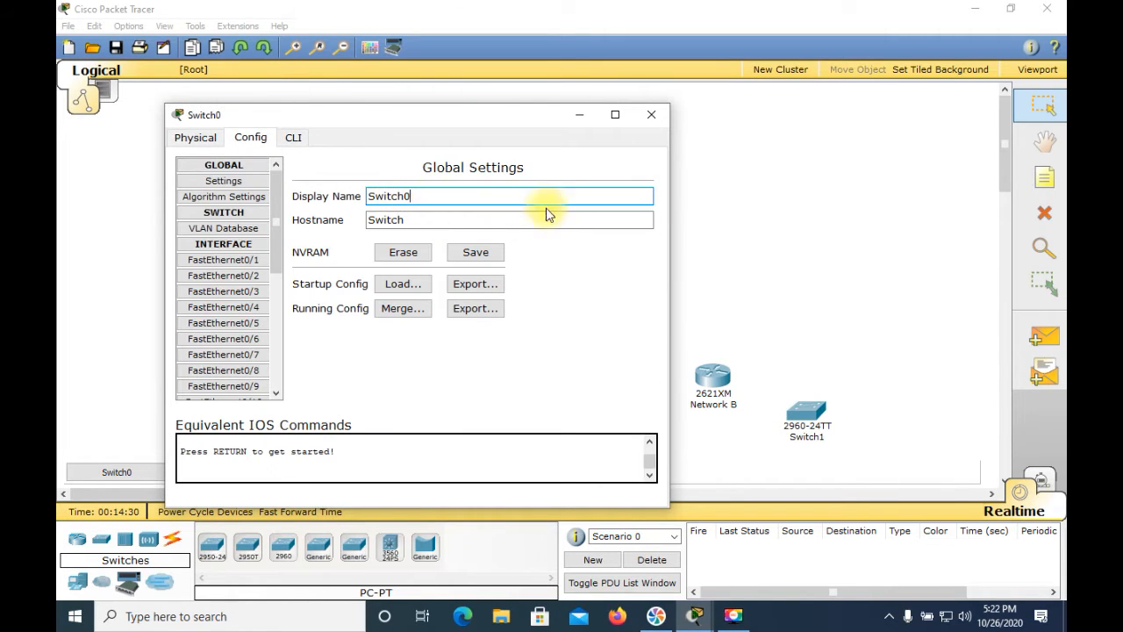
key(BackSpace)
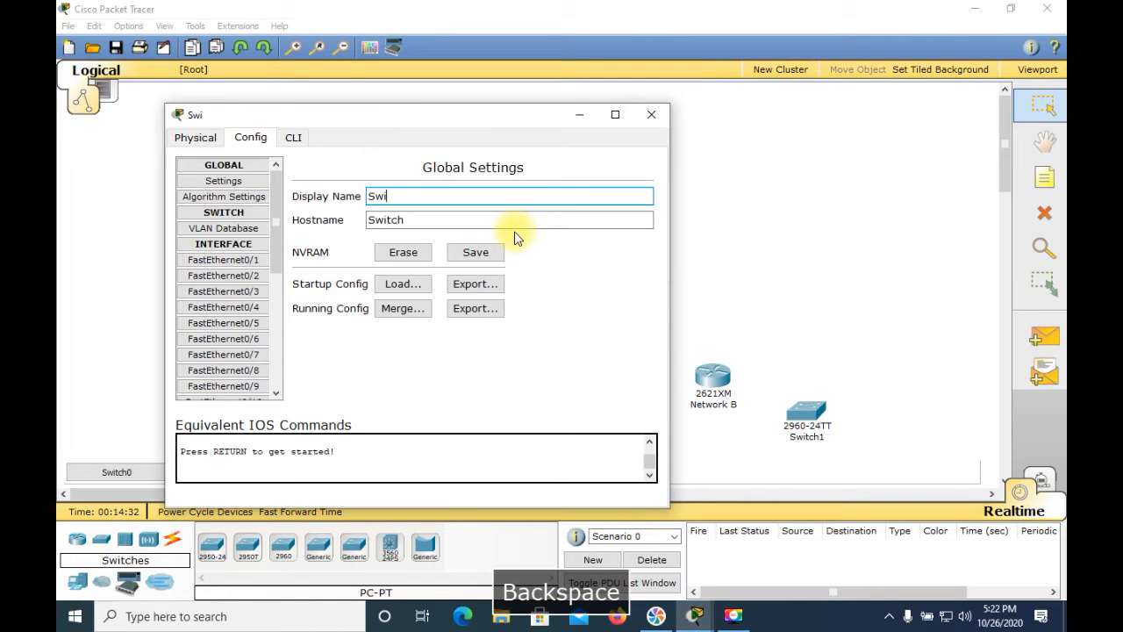
text(Ne)
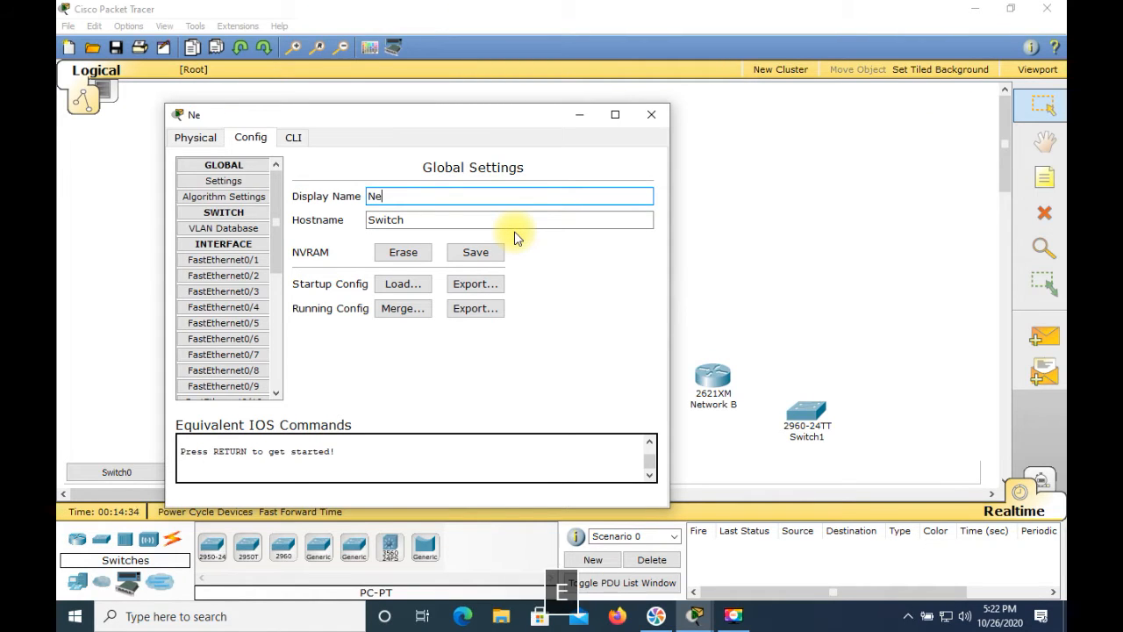
text(twork )
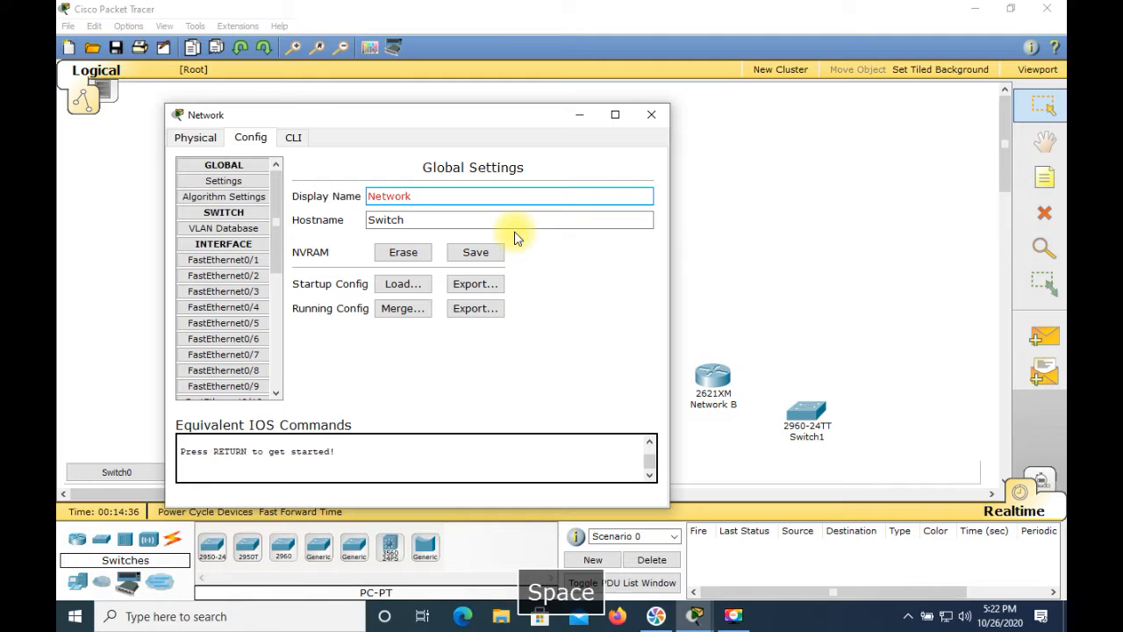
text(A)
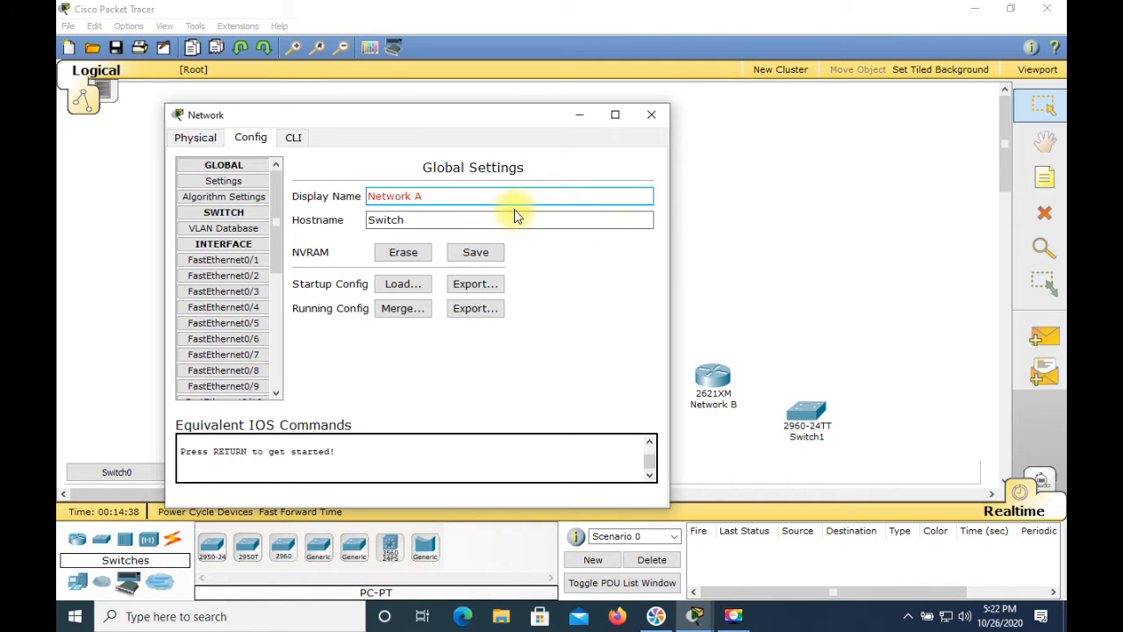
click(444, 221)
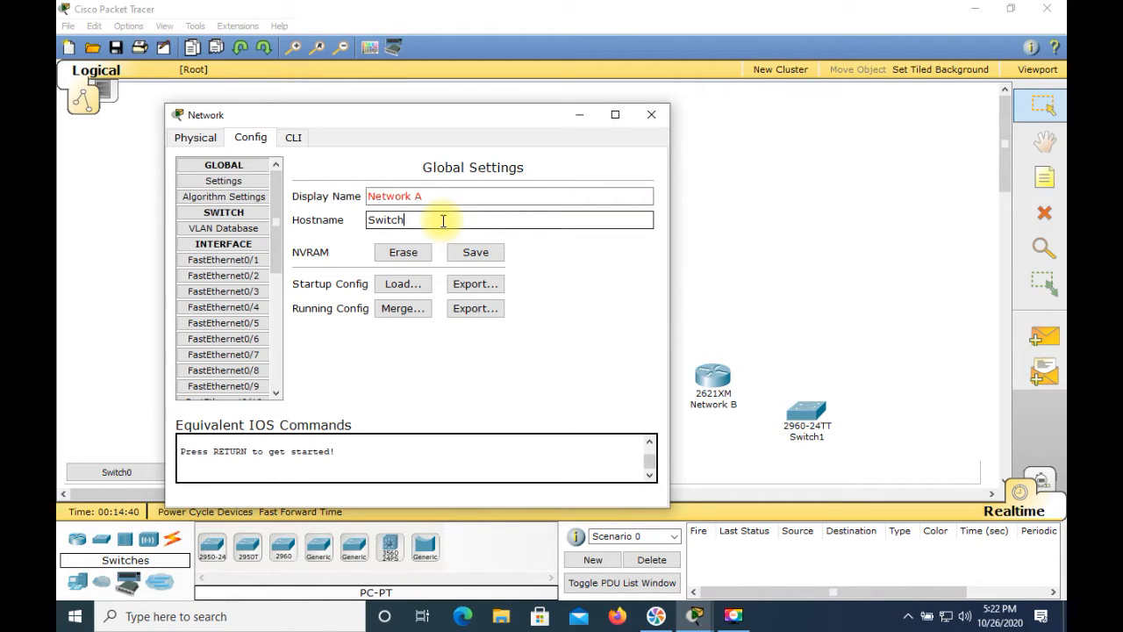
text(A)
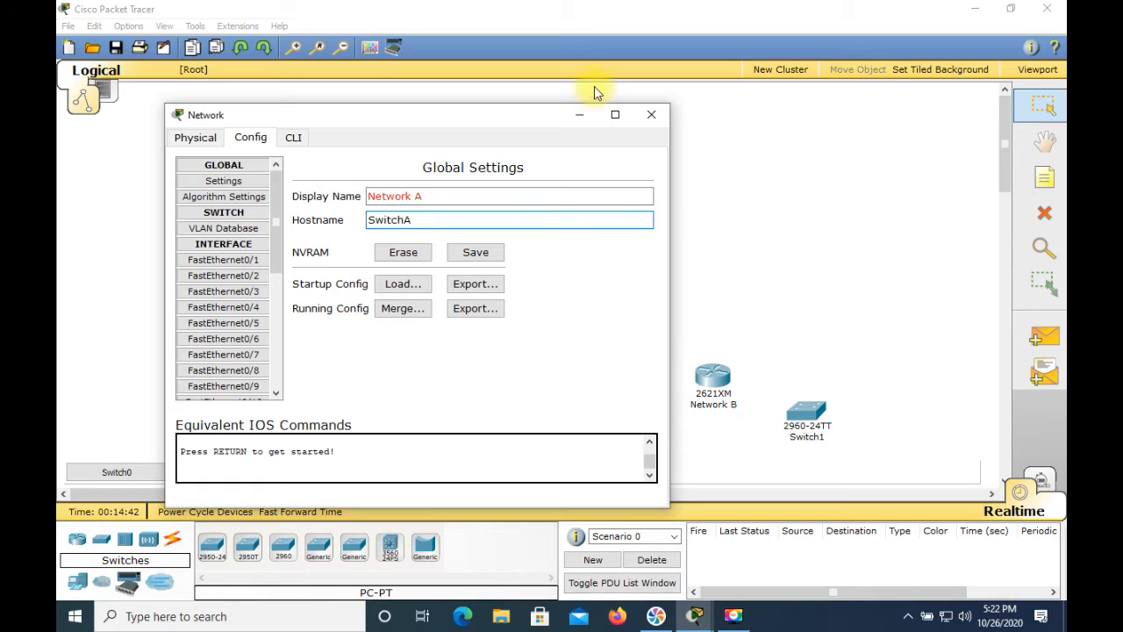
click(650, 115)
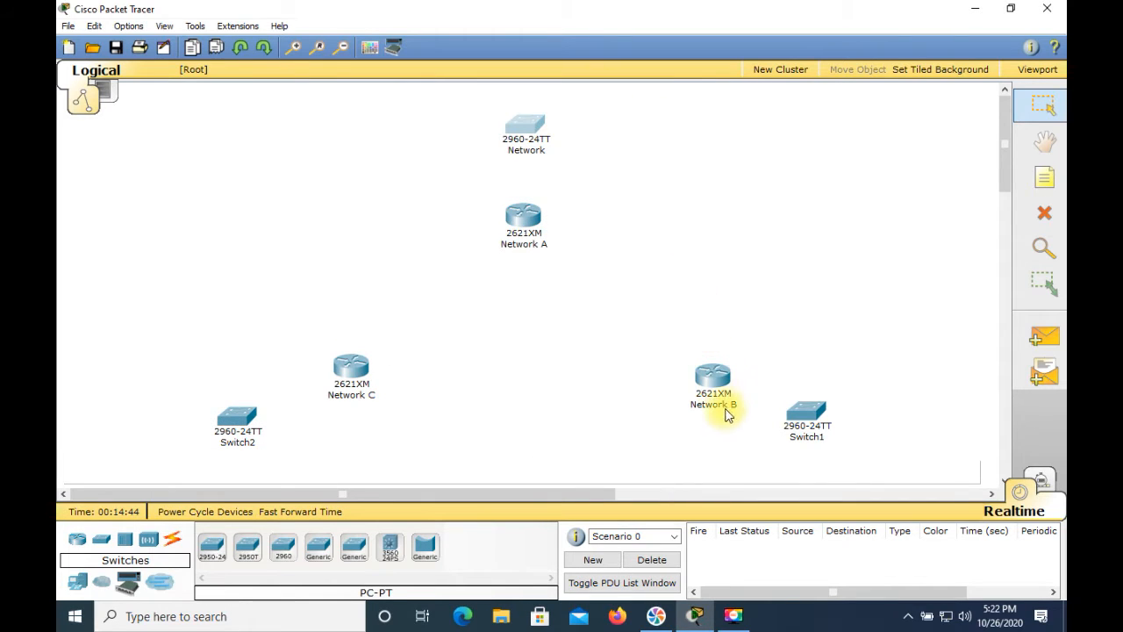
Edit the workspace label of the 2960 switch above the Network A router to read "NetworkA"
mouse_move(541, 157)
click(537, 150)
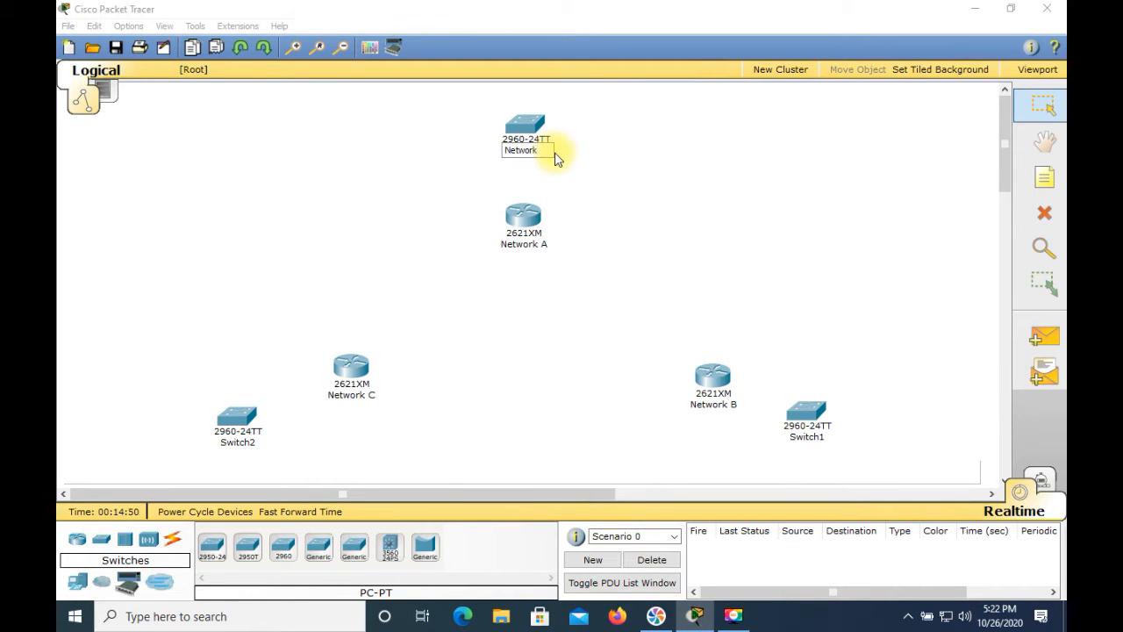
text(A)
click(630, 225)
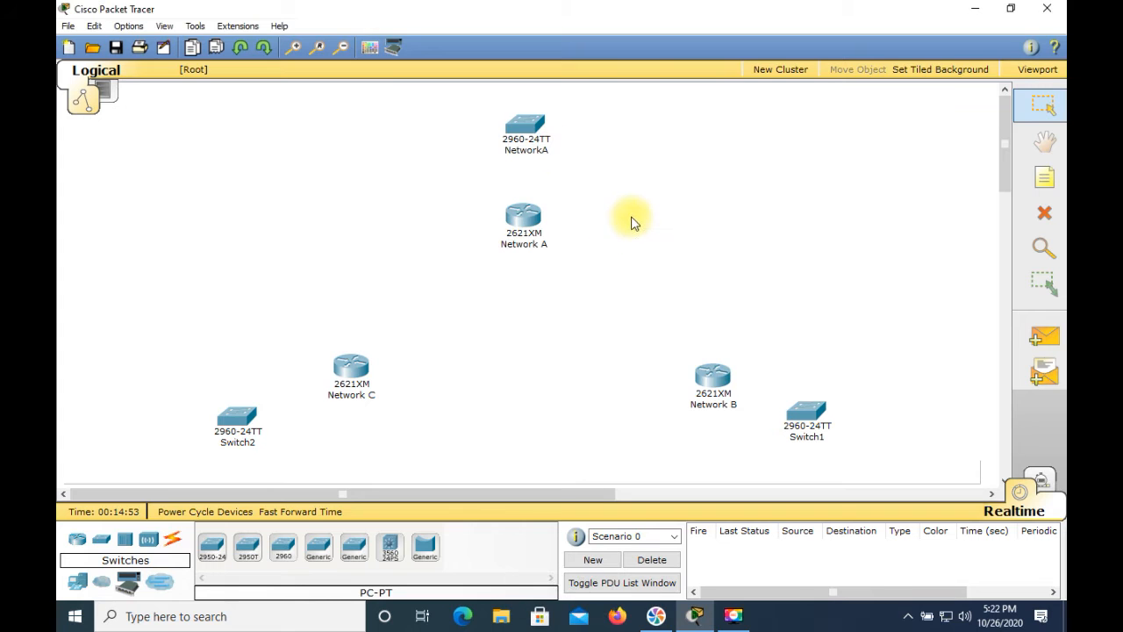
Set the display name of the 2960 switch next to the Network B router to "NetworkB"
click(812, 413)
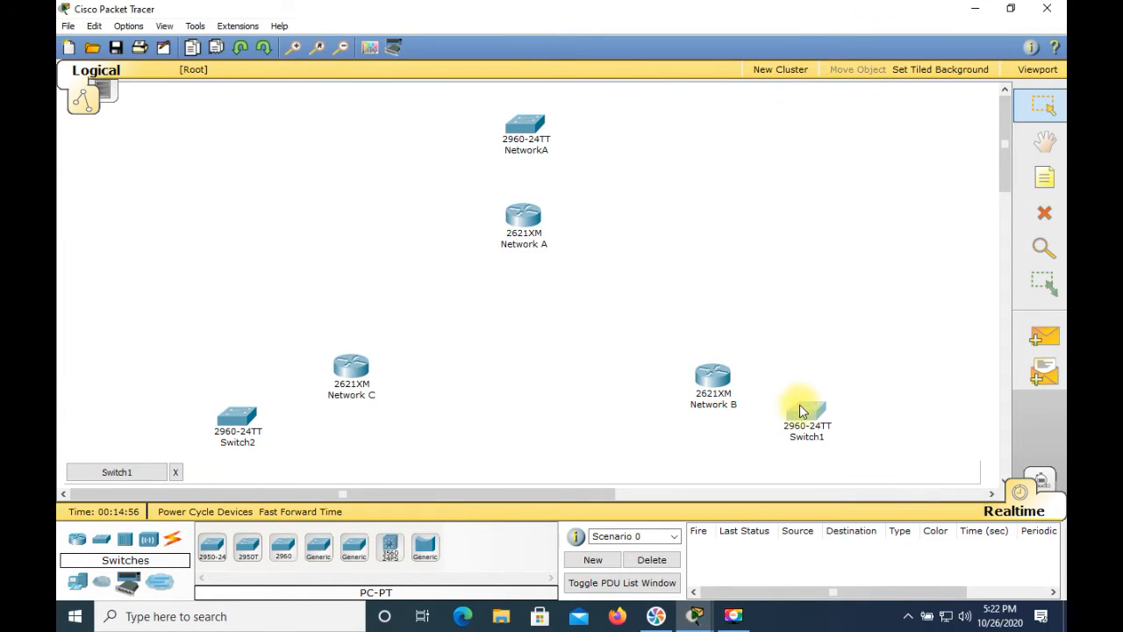
click(800, 405)
click(167, 55)
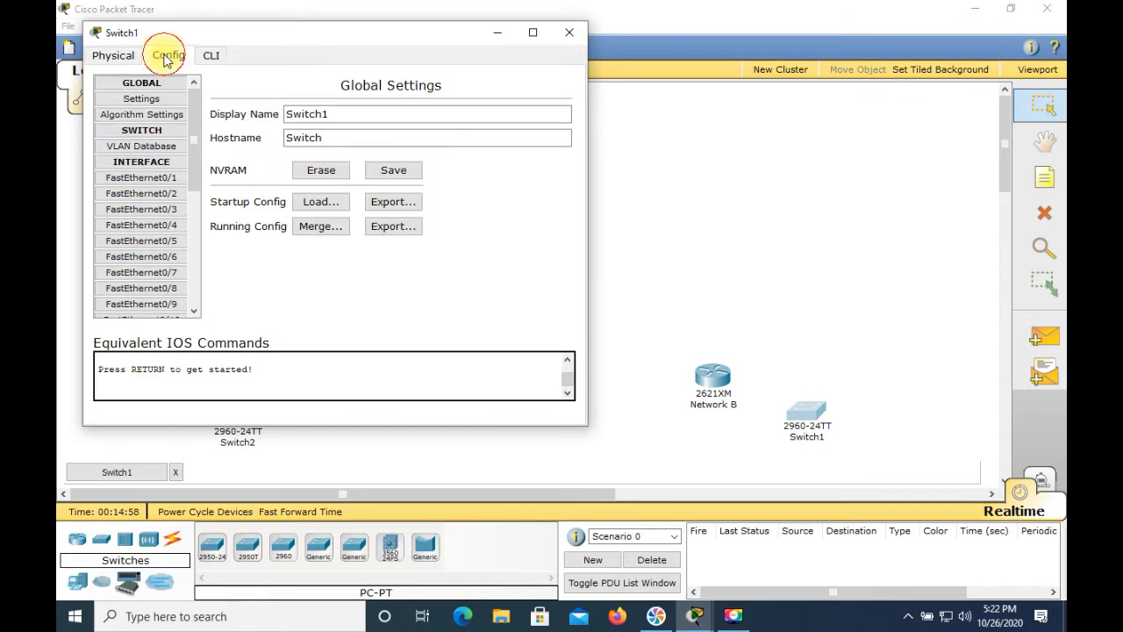
drag(340, 112, 253, 107)
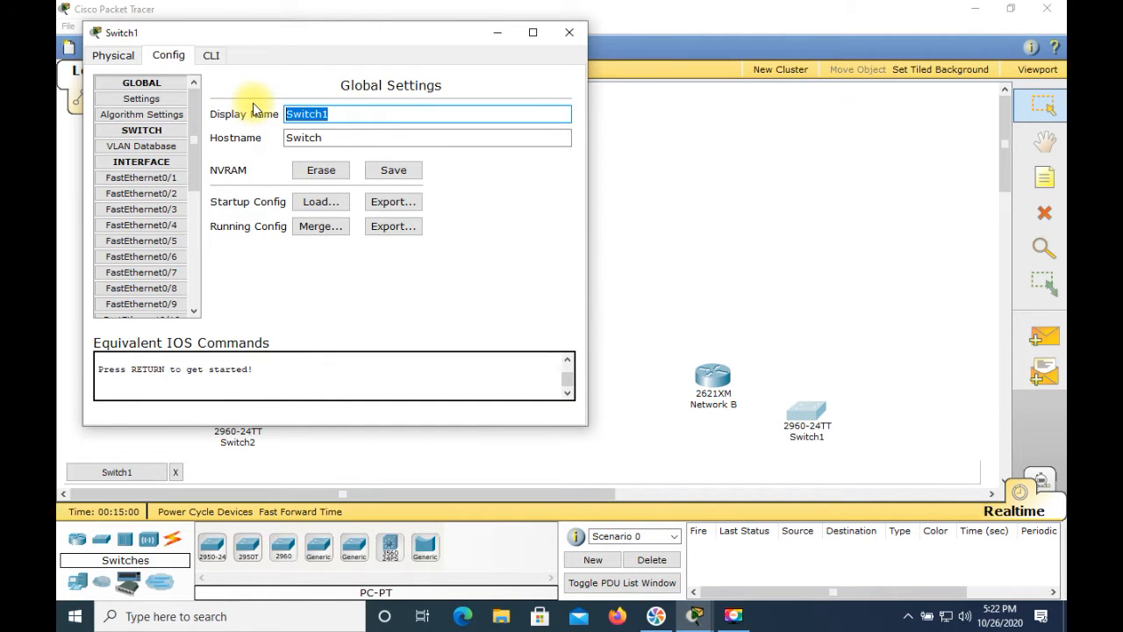
text(Net)
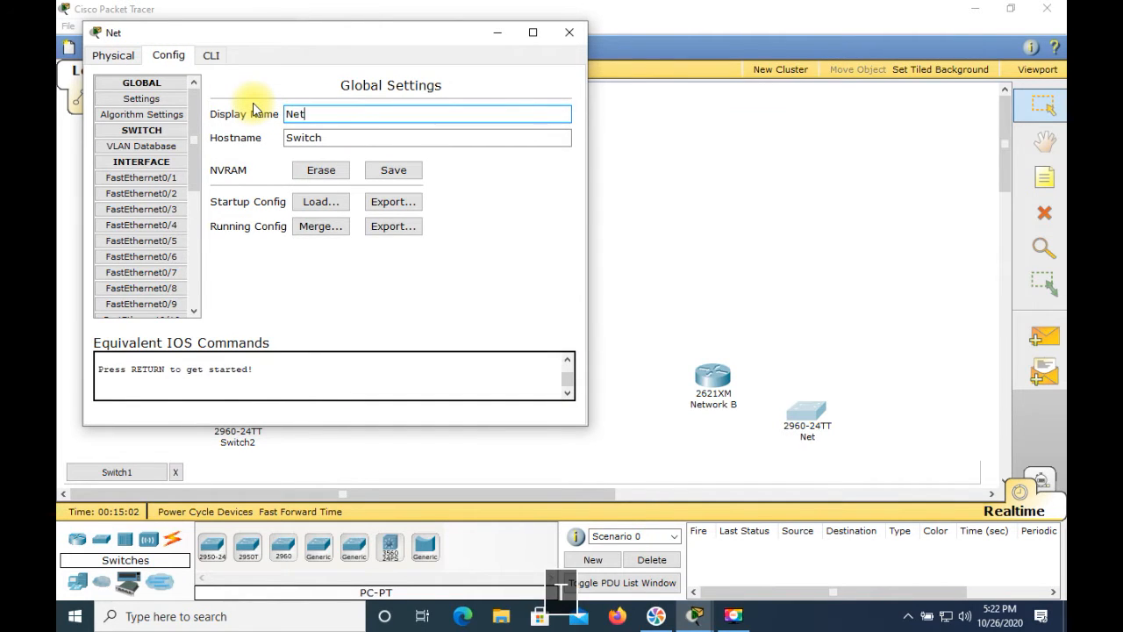
text(work)
key(BackSpace)
text(B)
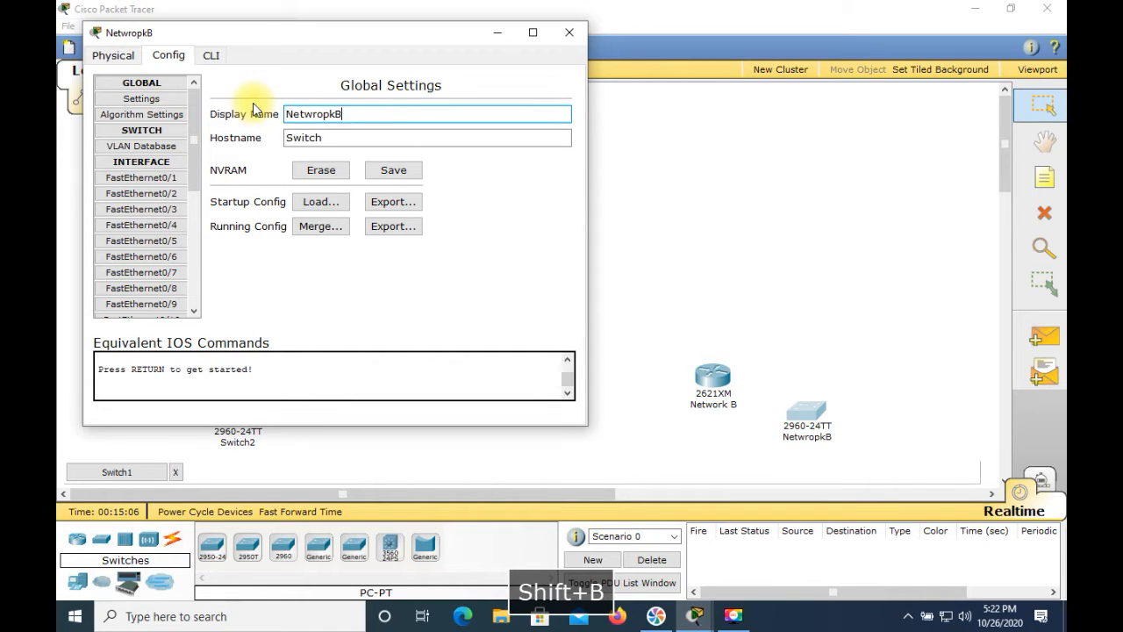
key(BackSpace)
key(BackSpace)
key(BackSpace)
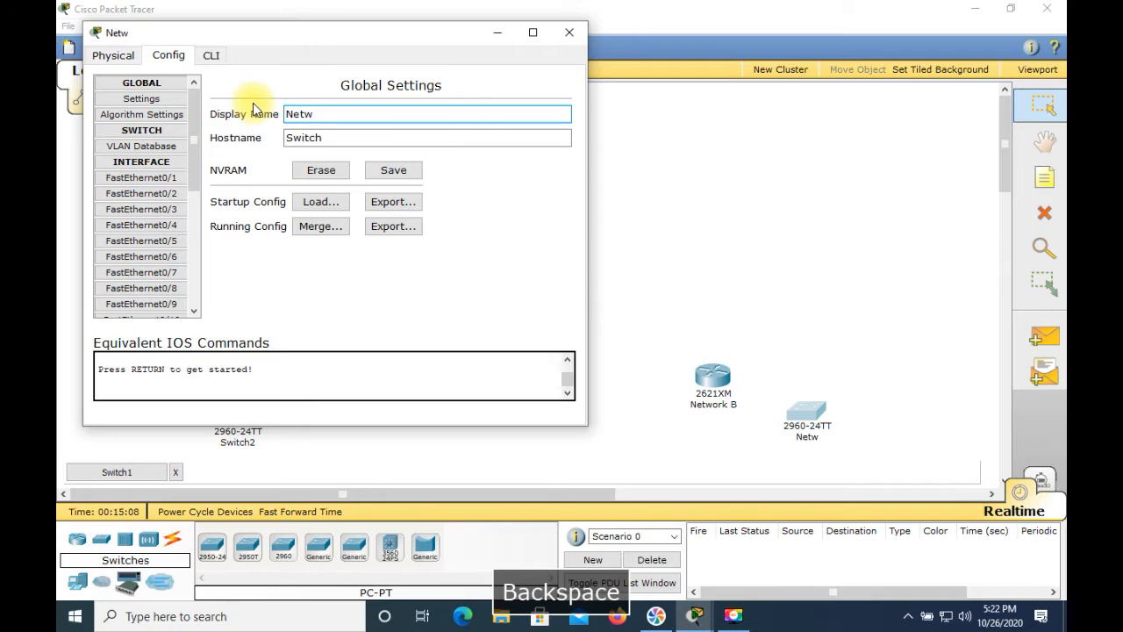
text(orkB)
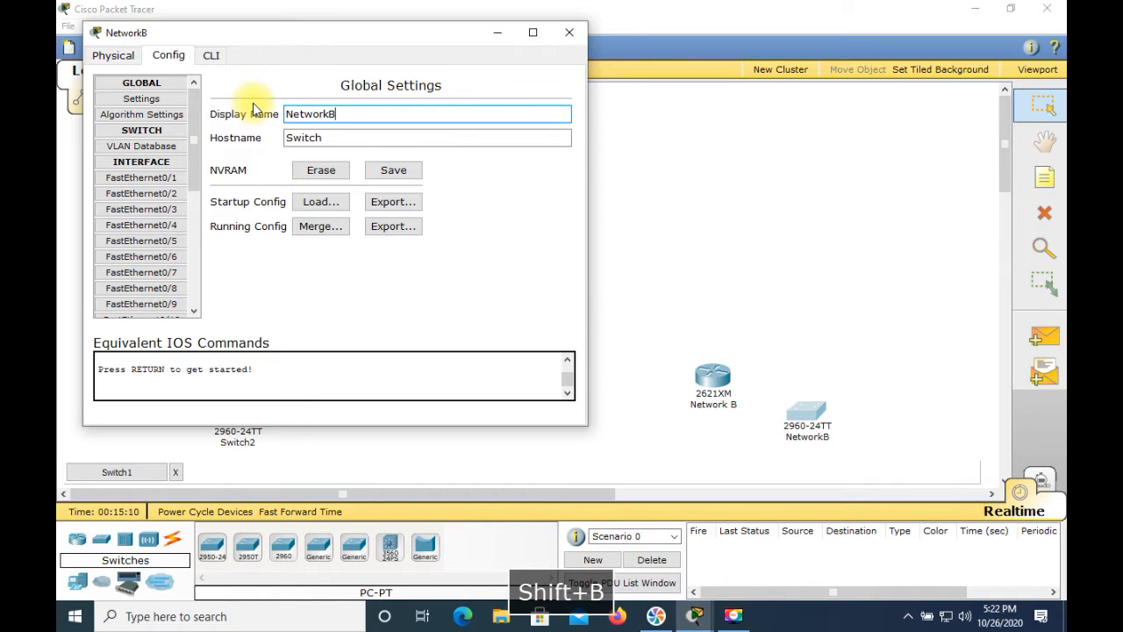
Set the NetworkB switch's hostname to "SwitchB" and close its window
click(323, 137)
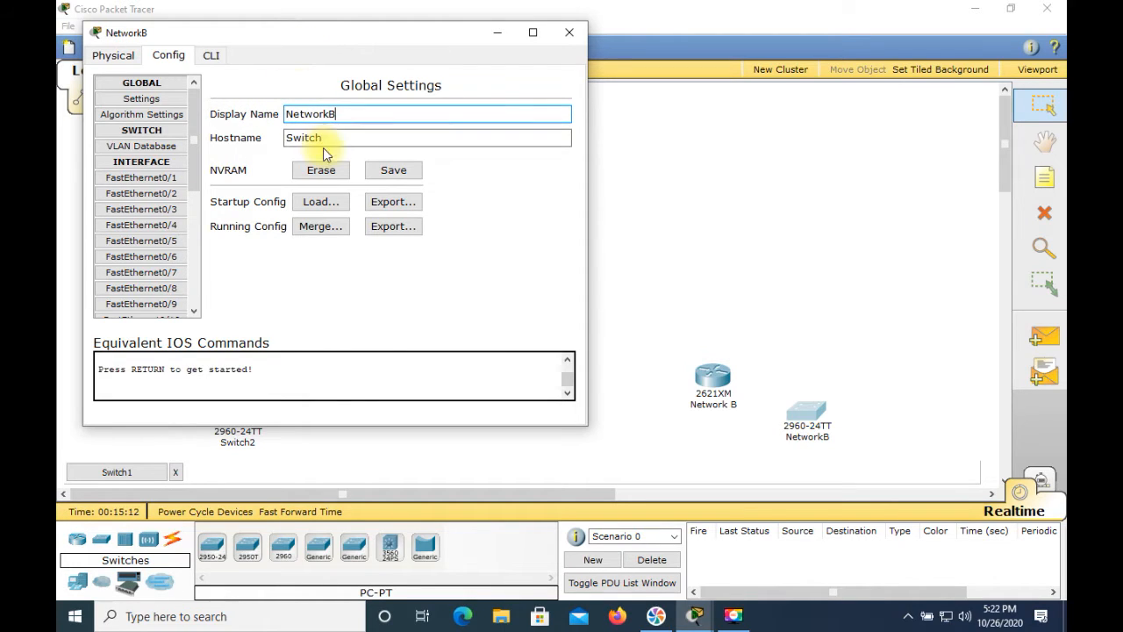
text(B)
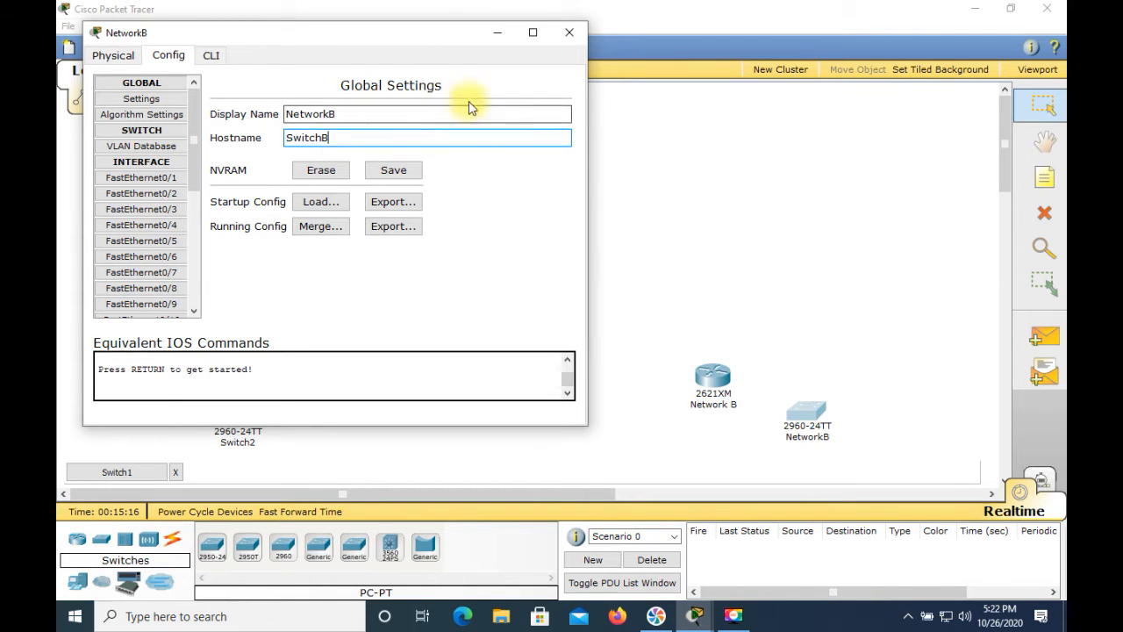
click(570, 33)
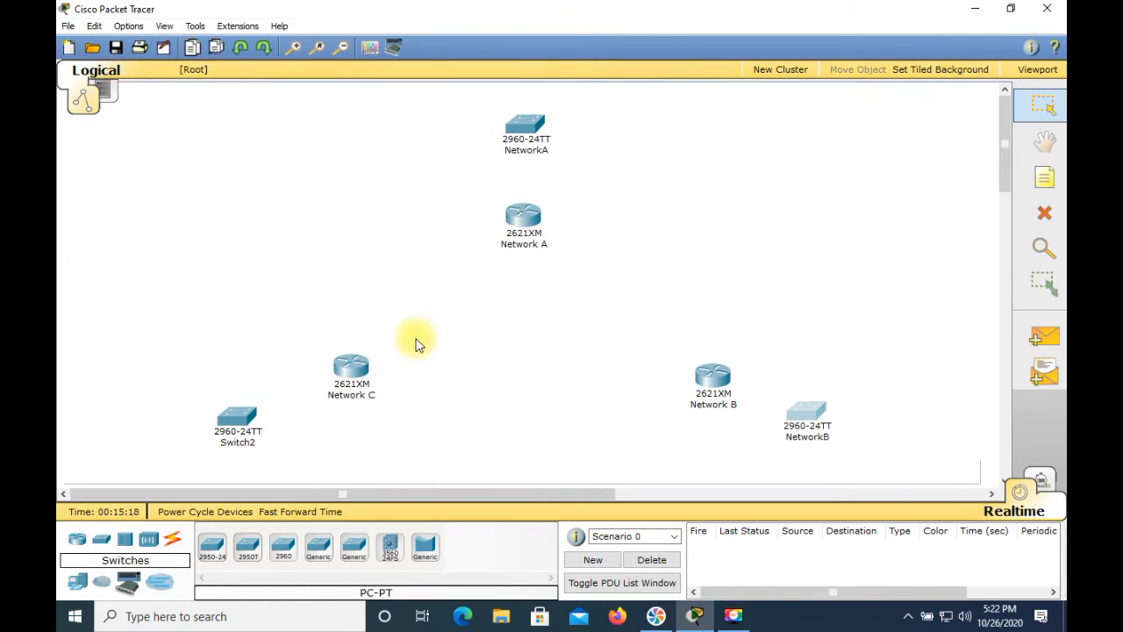
Give the 2960 switch next to the Network C router the display name "NetworkC" and the hostname "SwitchC", and close its window
click(239, 427)
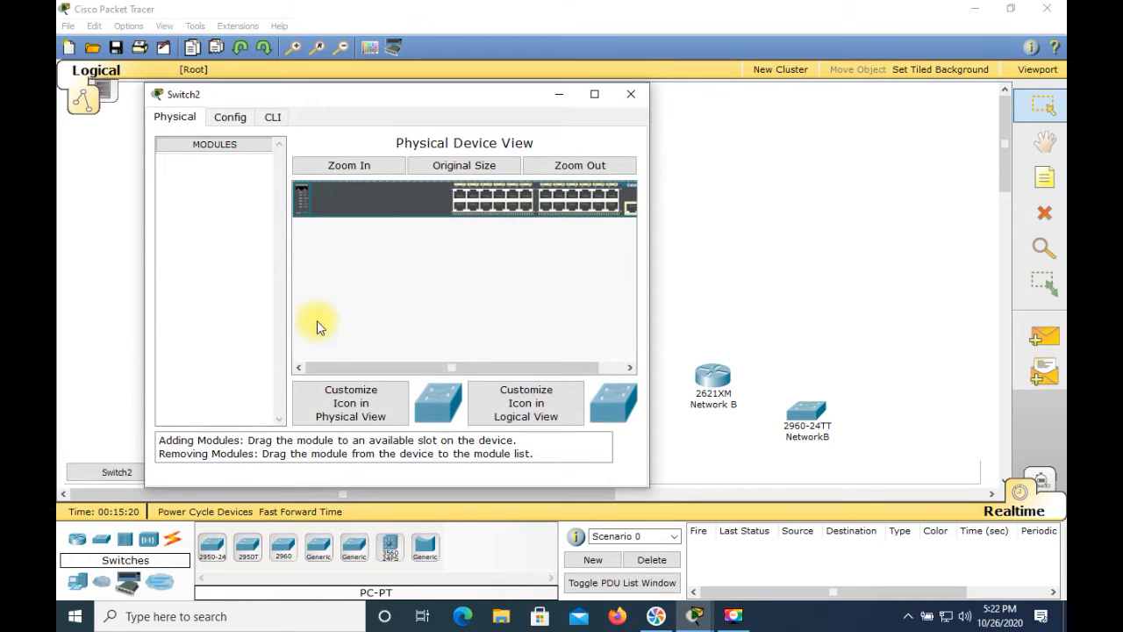
click(228, 118)
click(418, 172)
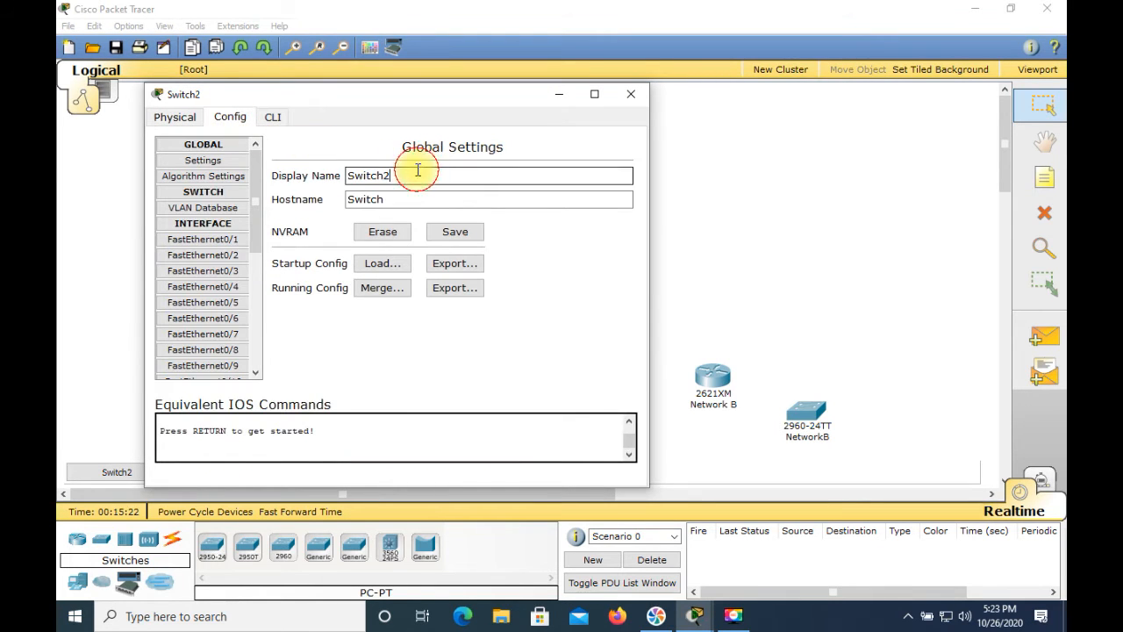
key(BackSpace)
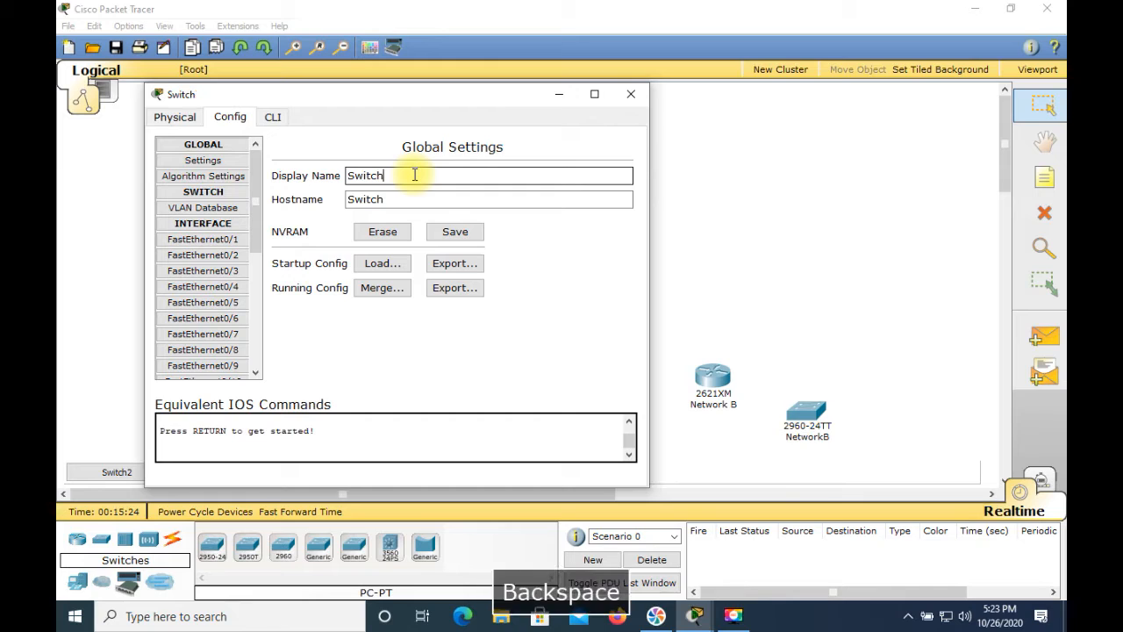
text(N)
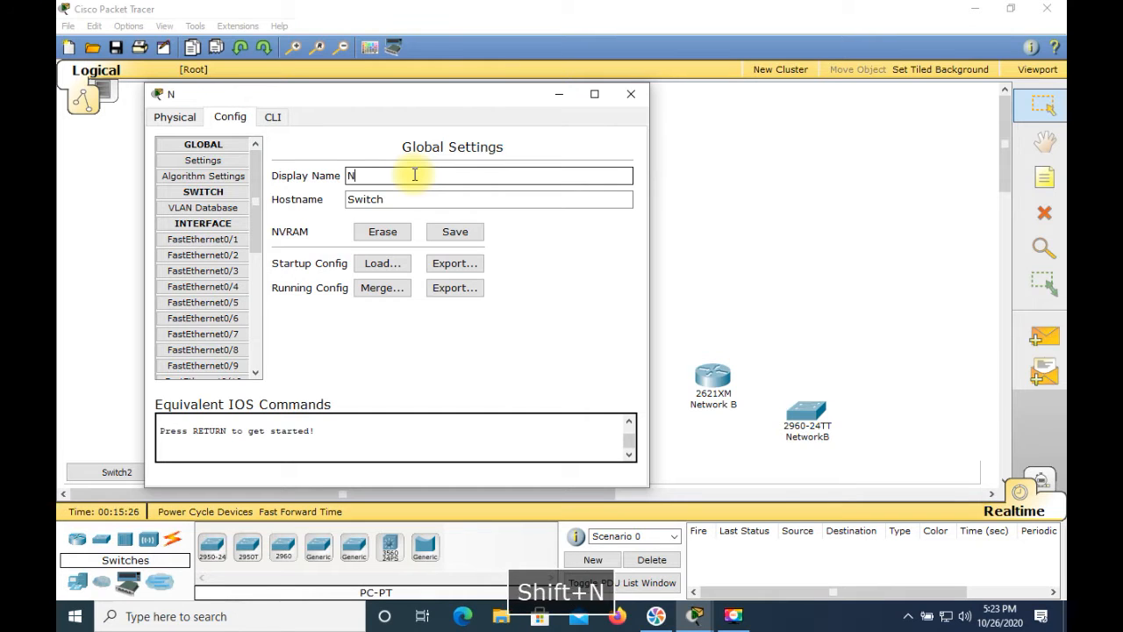
text(etwork)
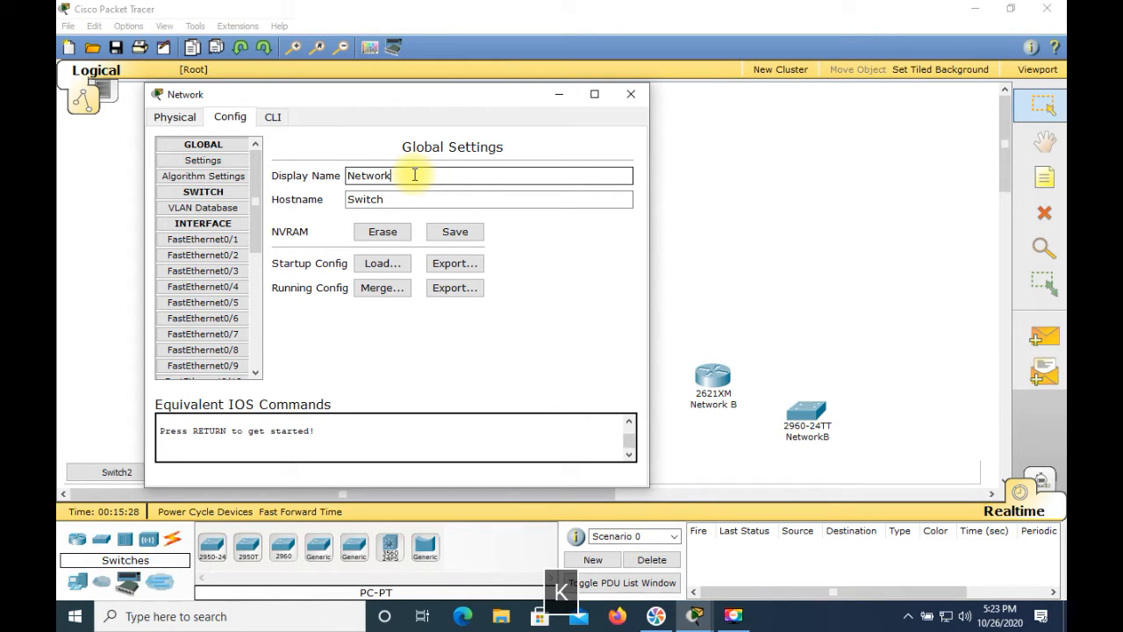
text(C)
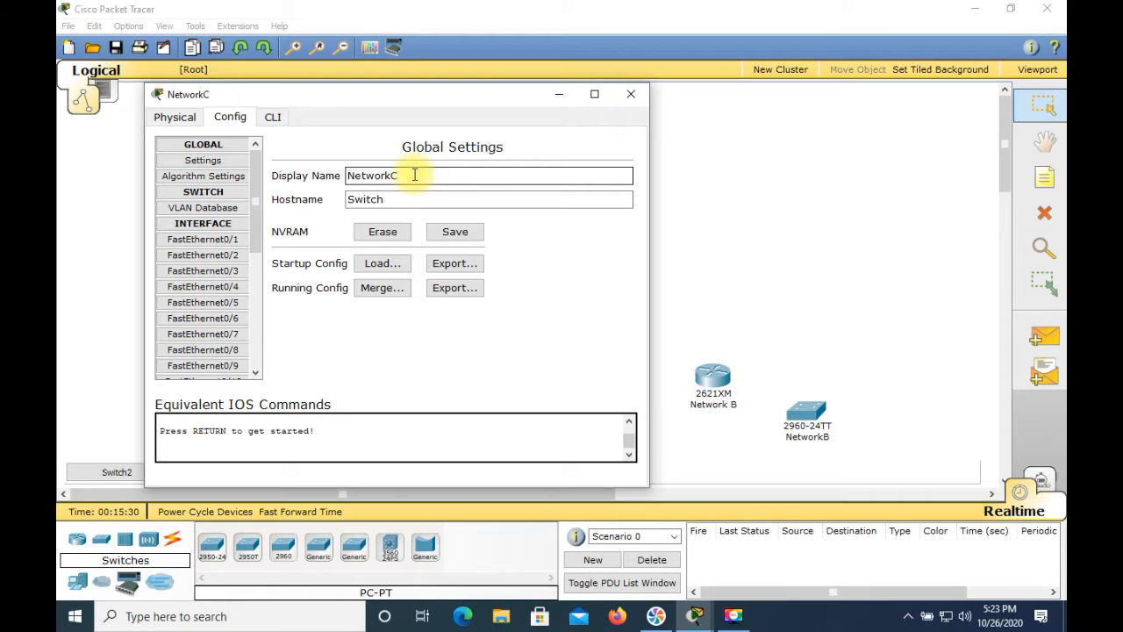
click(404, 202)
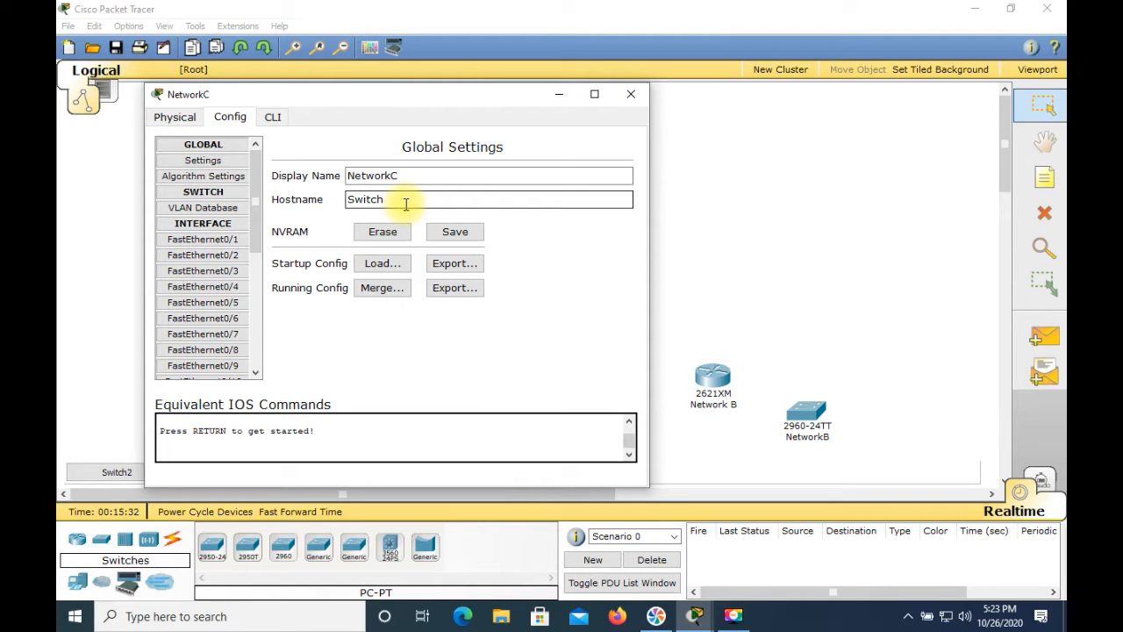
text(C)
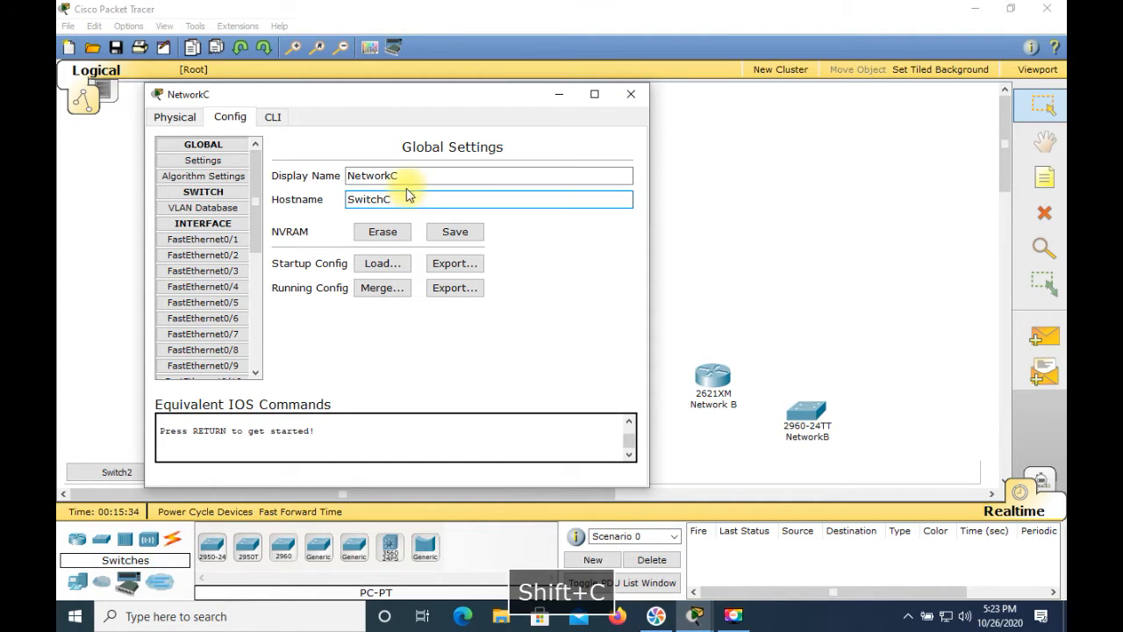
click(631, 95)
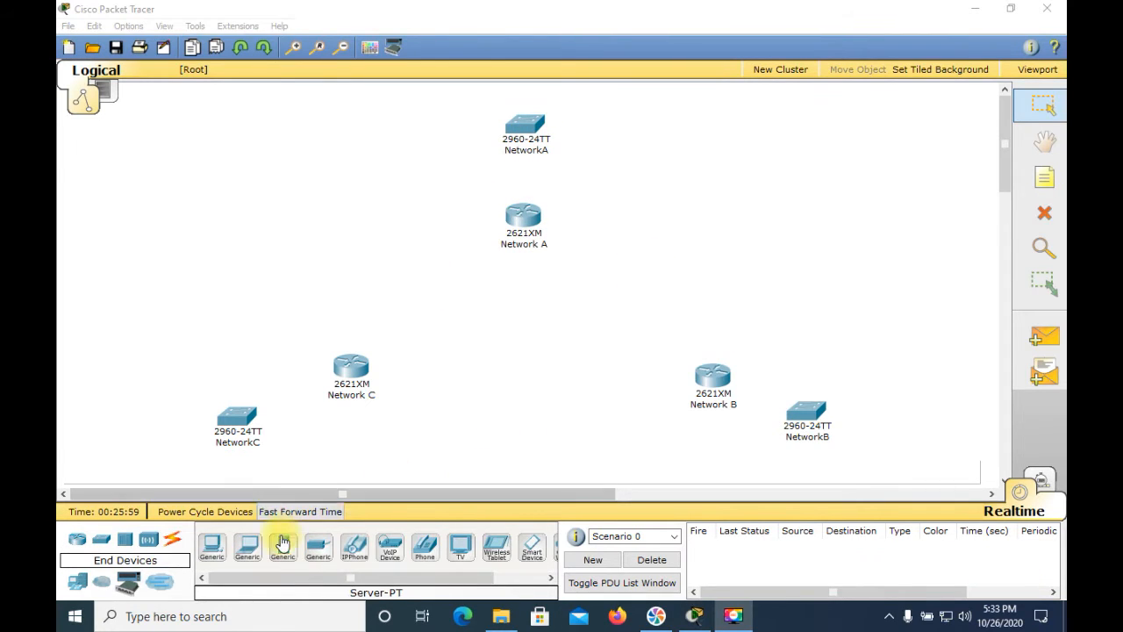
Place six generic PCs in the workspace, two around each of the NetworkA, NetworkB and NetworkC switches
click(173, 618)
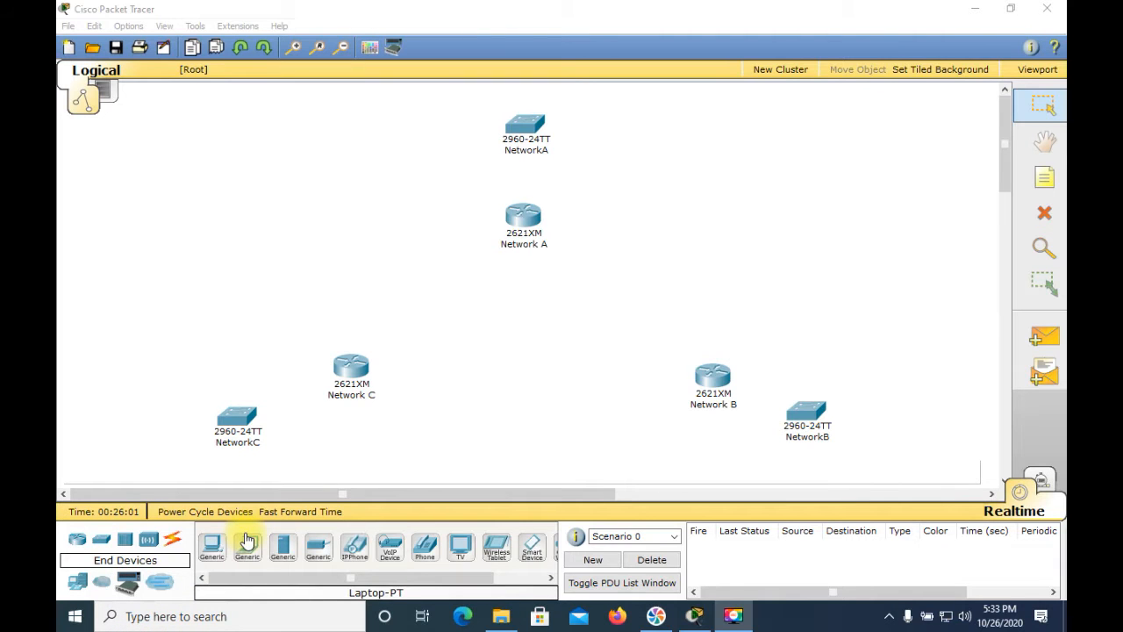
click(79, 586)
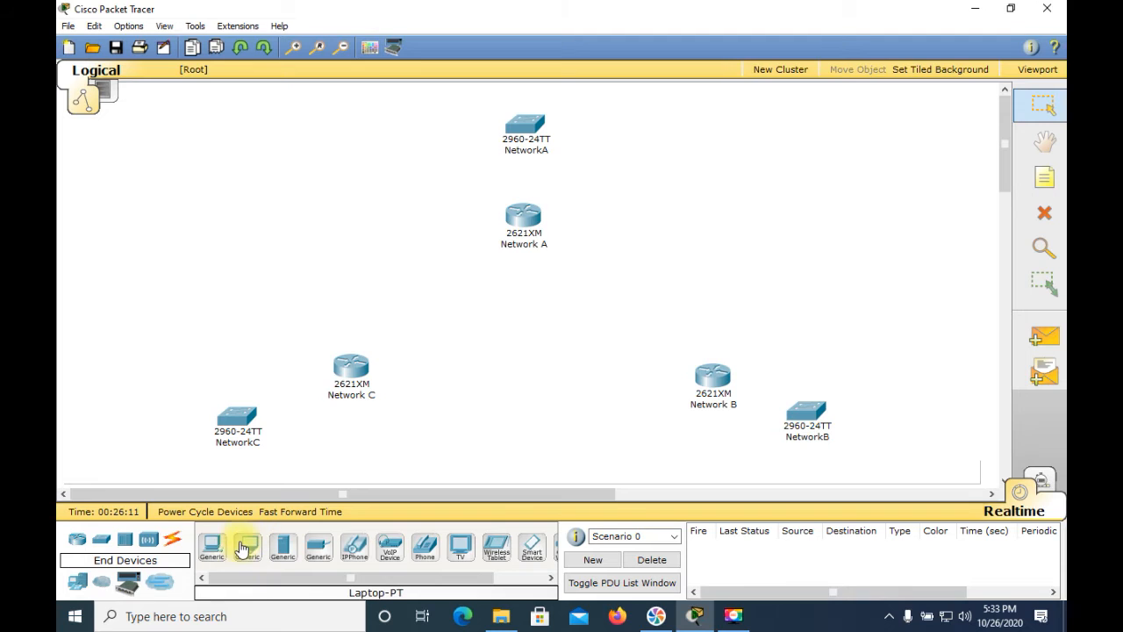
drag(209, 549, 446, 118)
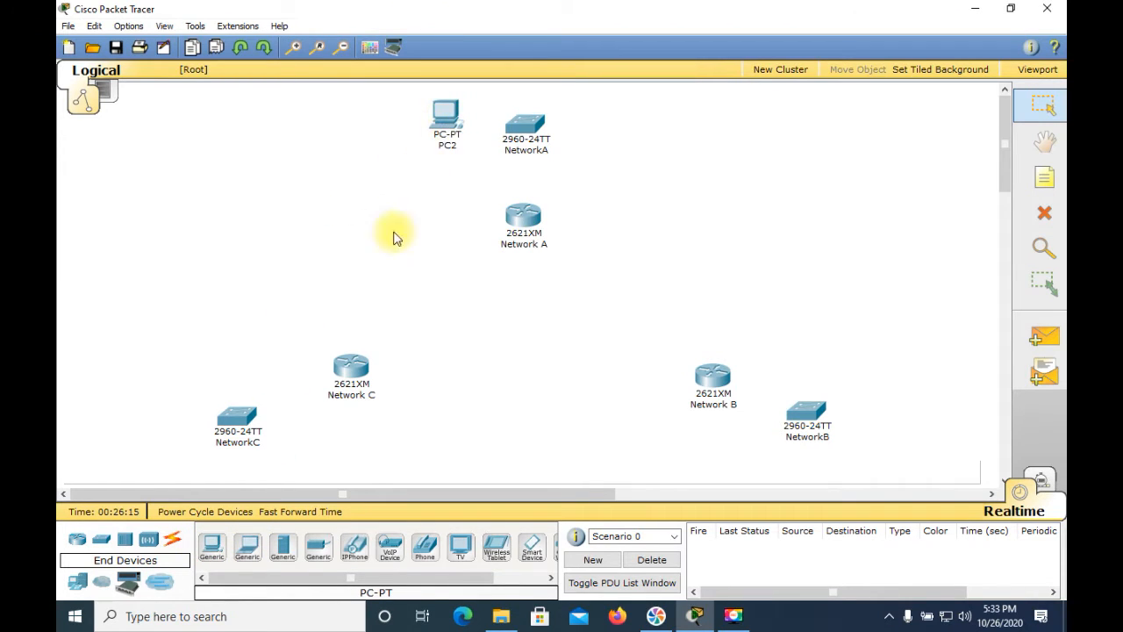
drag(216, 540, 612, 116)
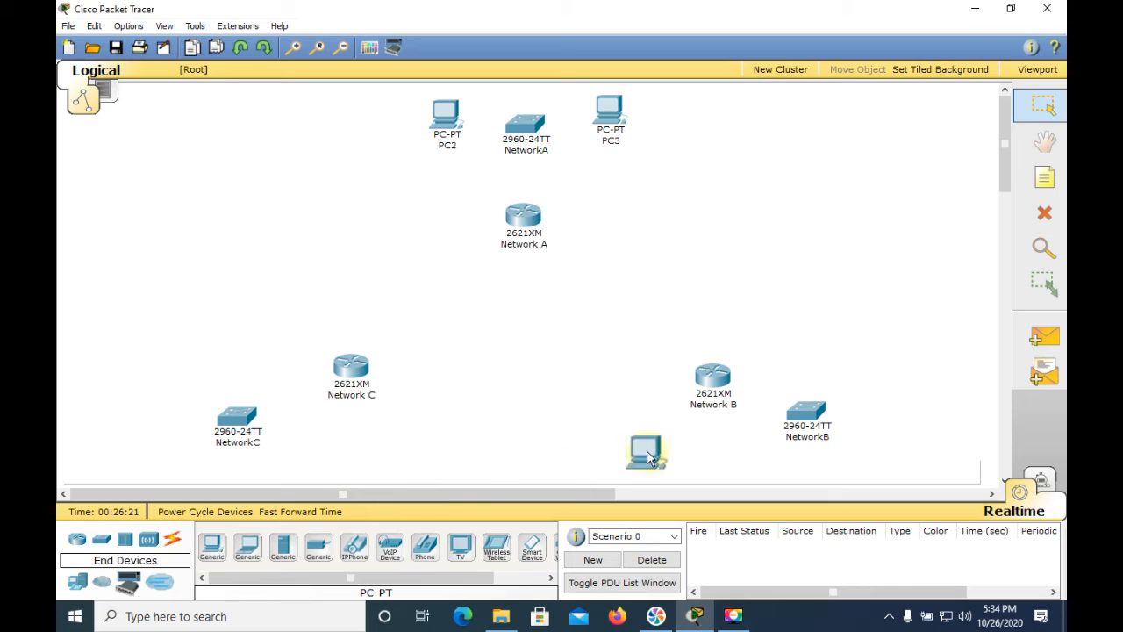
drag(891, 373, 885, 361)
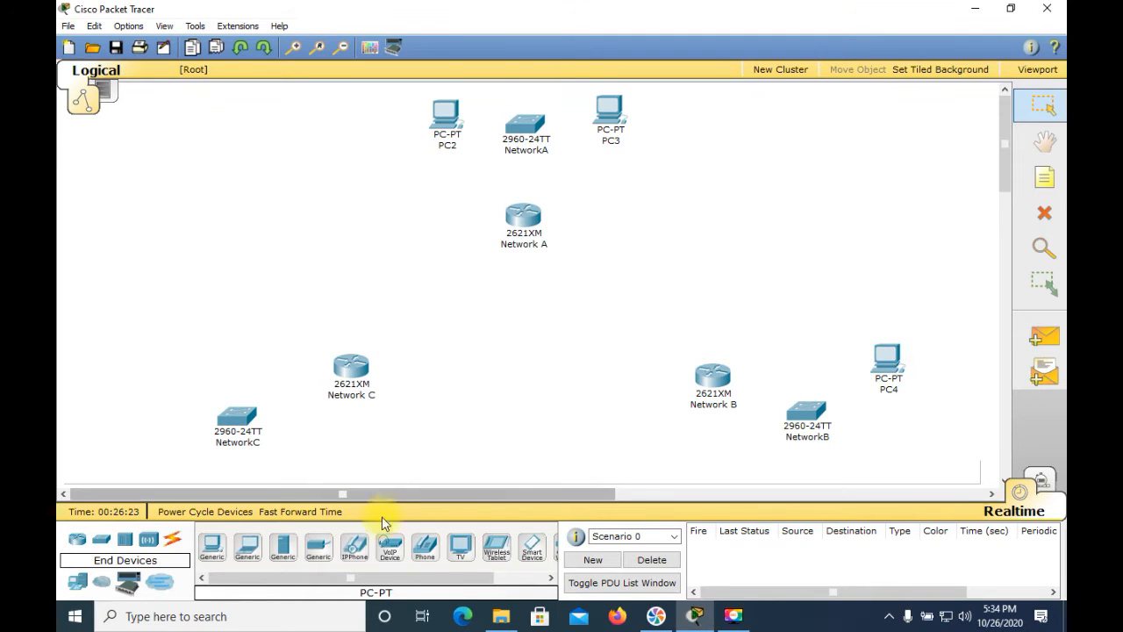
drag(223, 550, 889, 451)
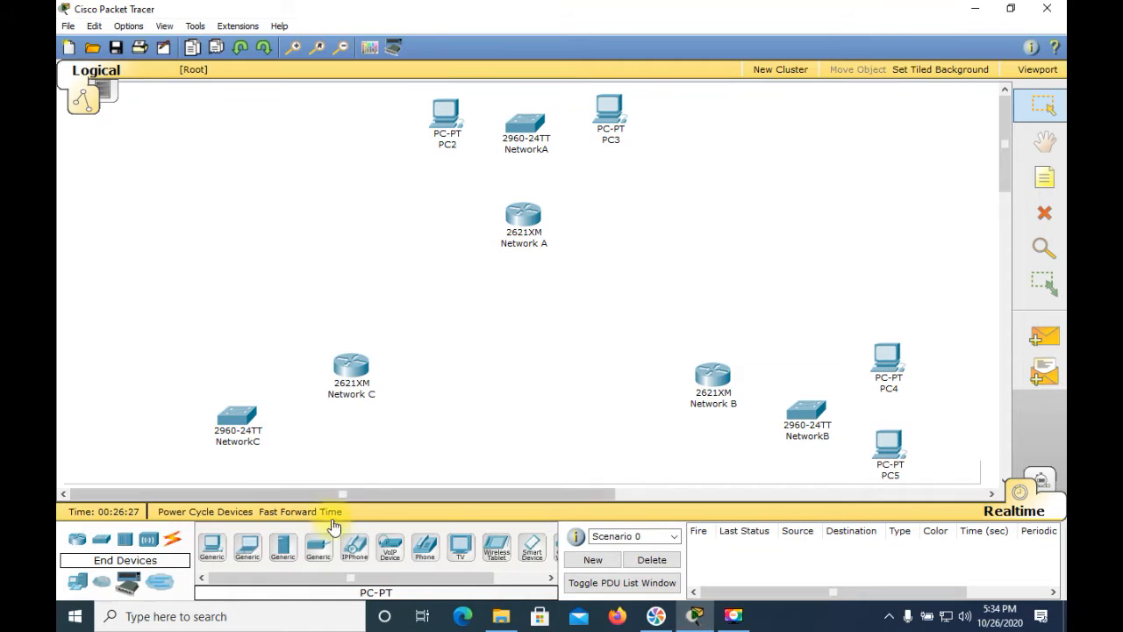
drag(212, 539, 162, 368)
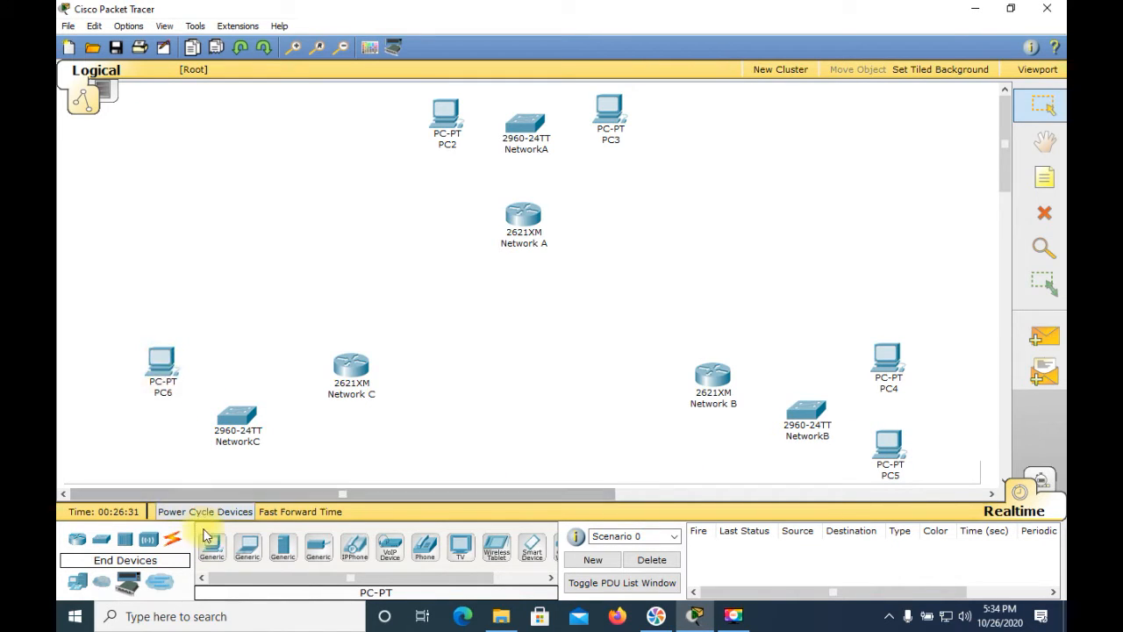
drag(212, 546, 158, 457)
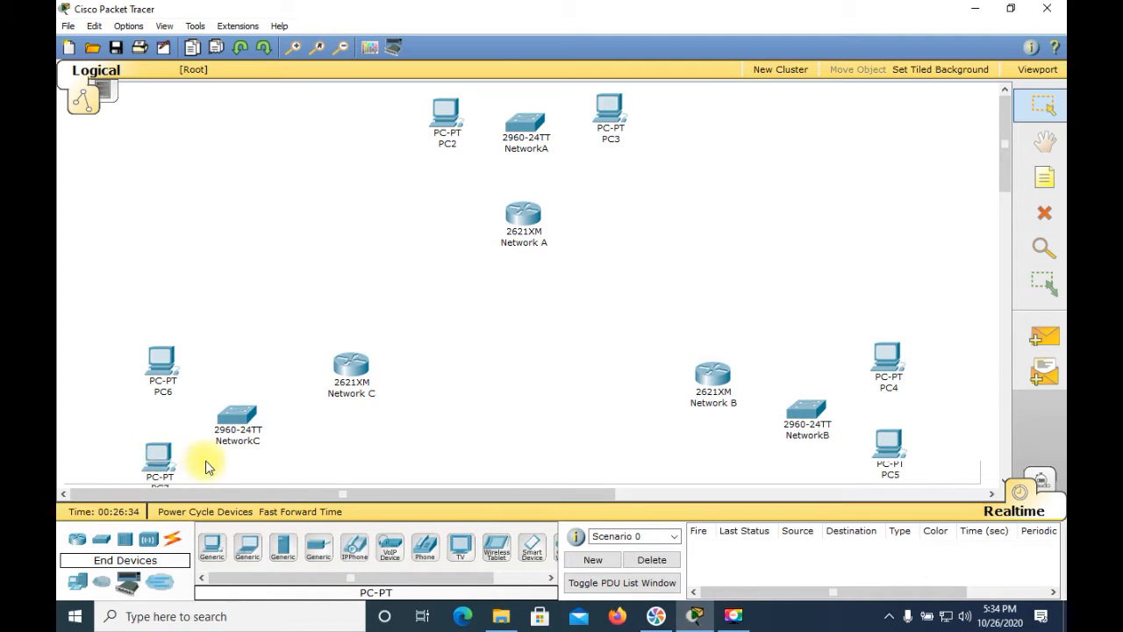
Set the display name of the PC on the left side of the NetworkA switch to "NetworkA_PC1" and close its window
click(448, 124)
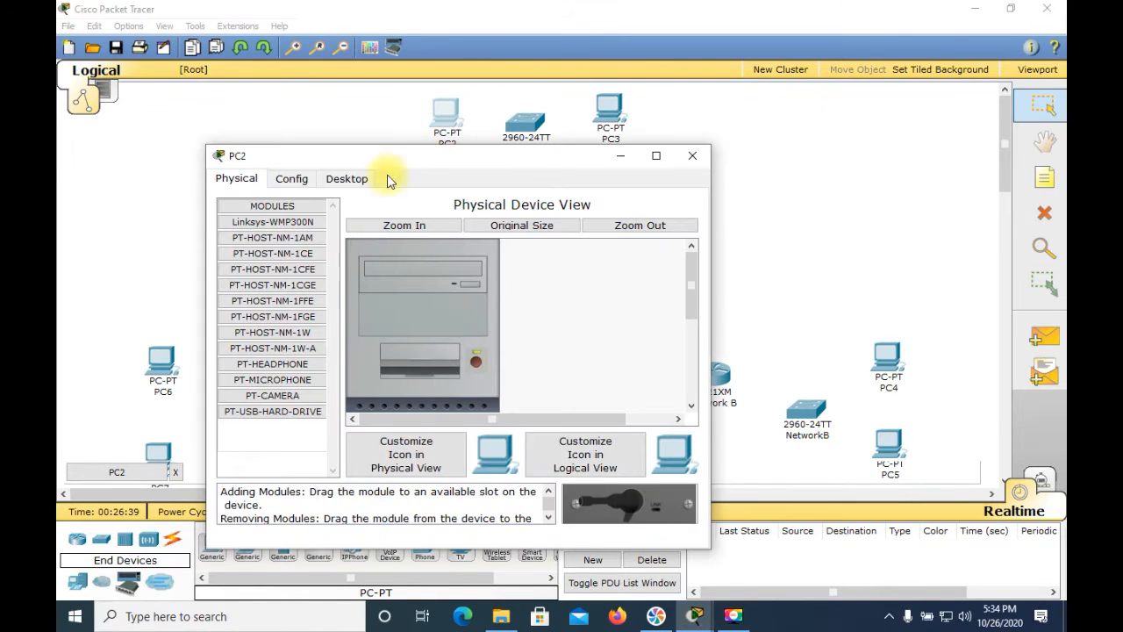
click(295, 182)
click(447, 230)
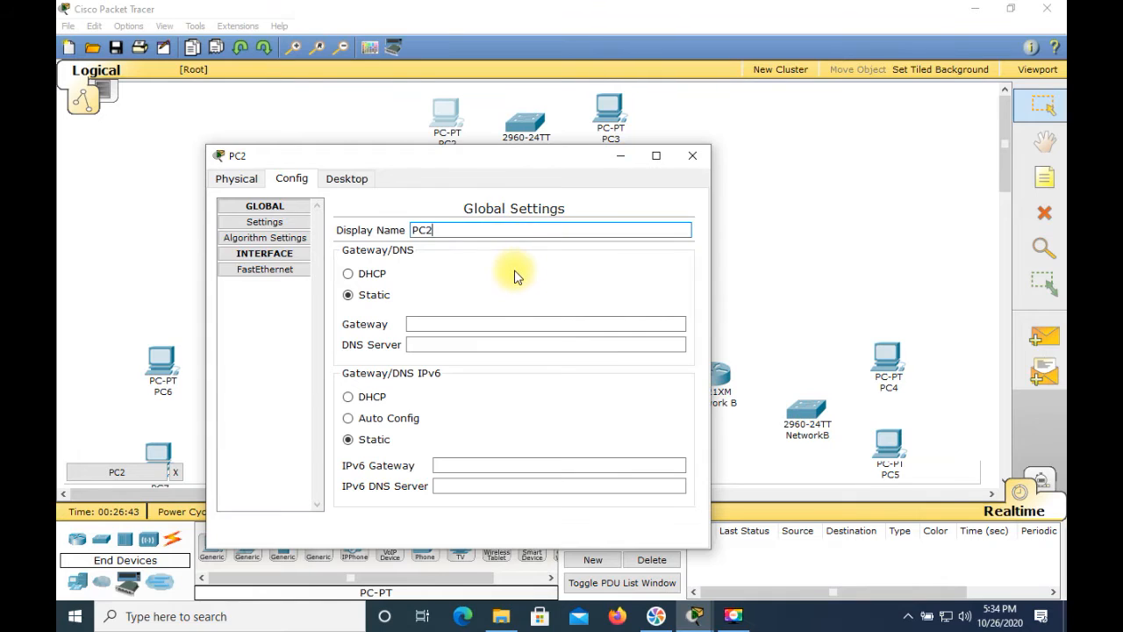
key(BackSpace)
key(BackSpace)
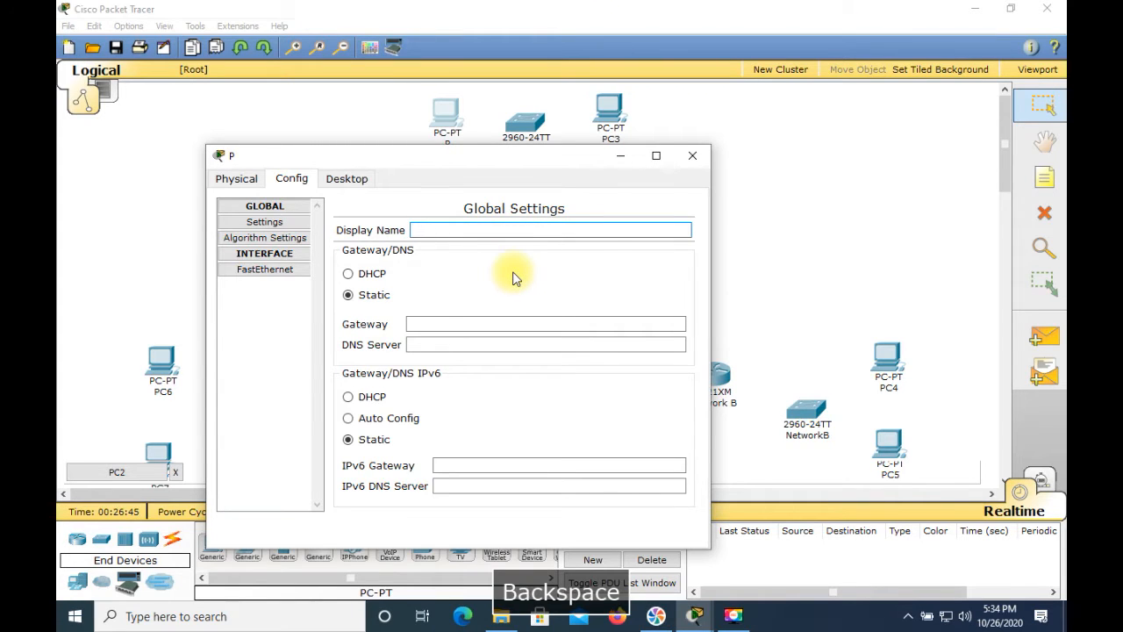
text(N etwo)
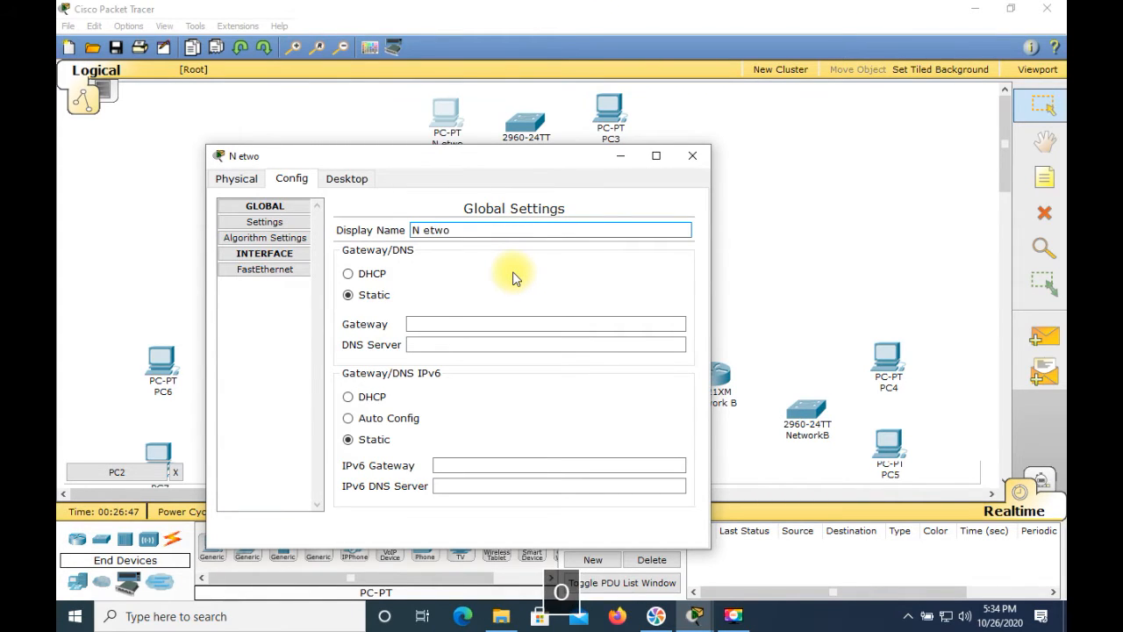
key(BackSpace)
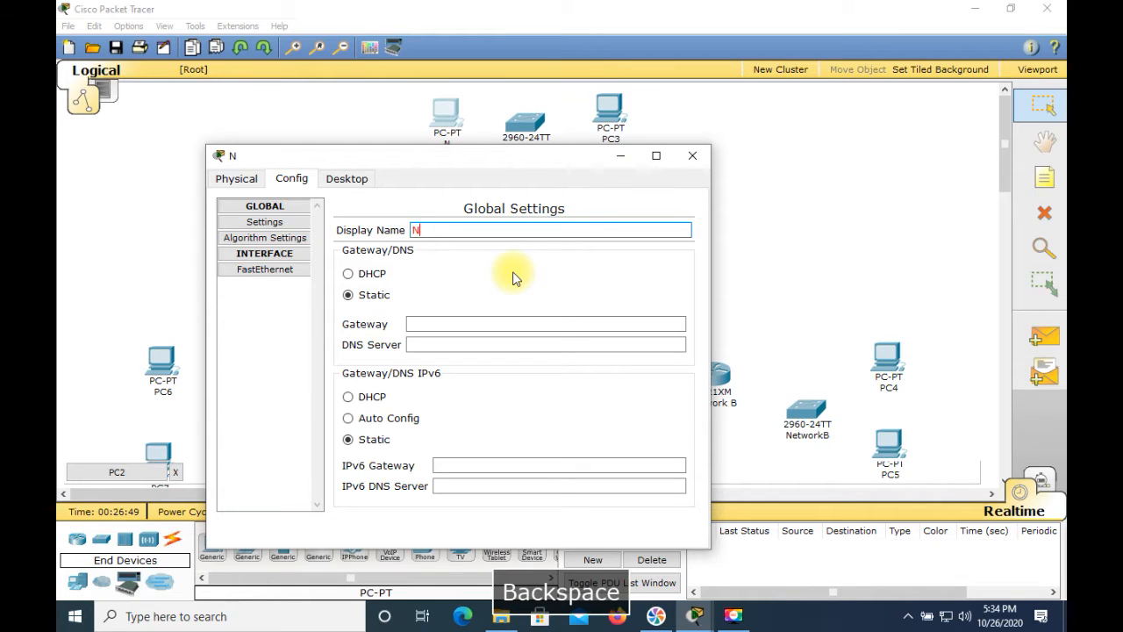
text(etwork)
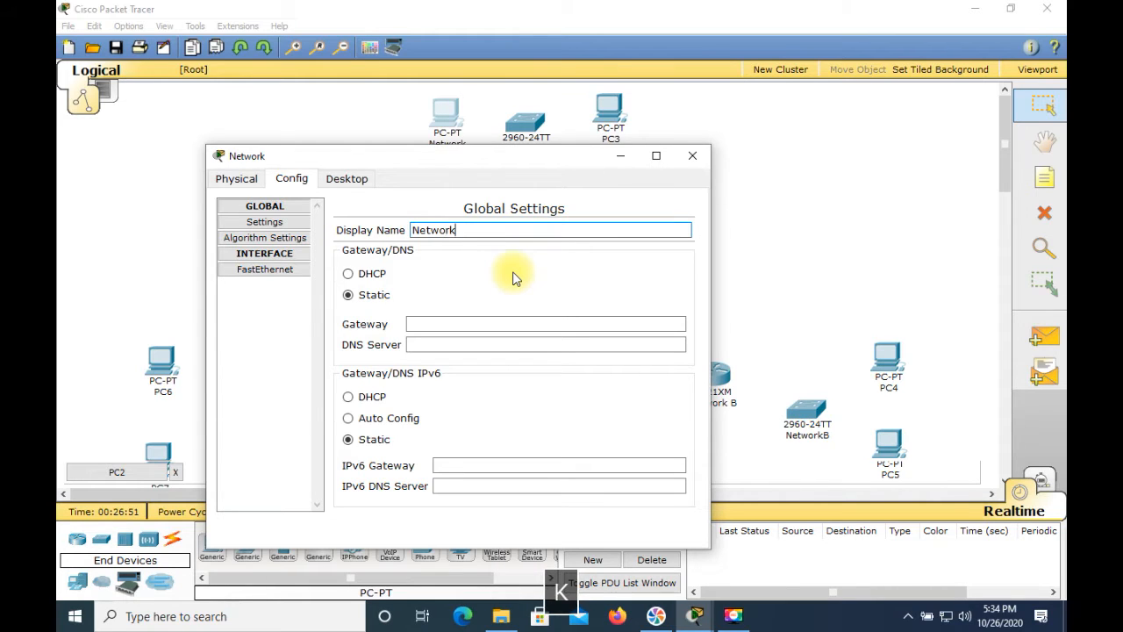
text(A_PC1)
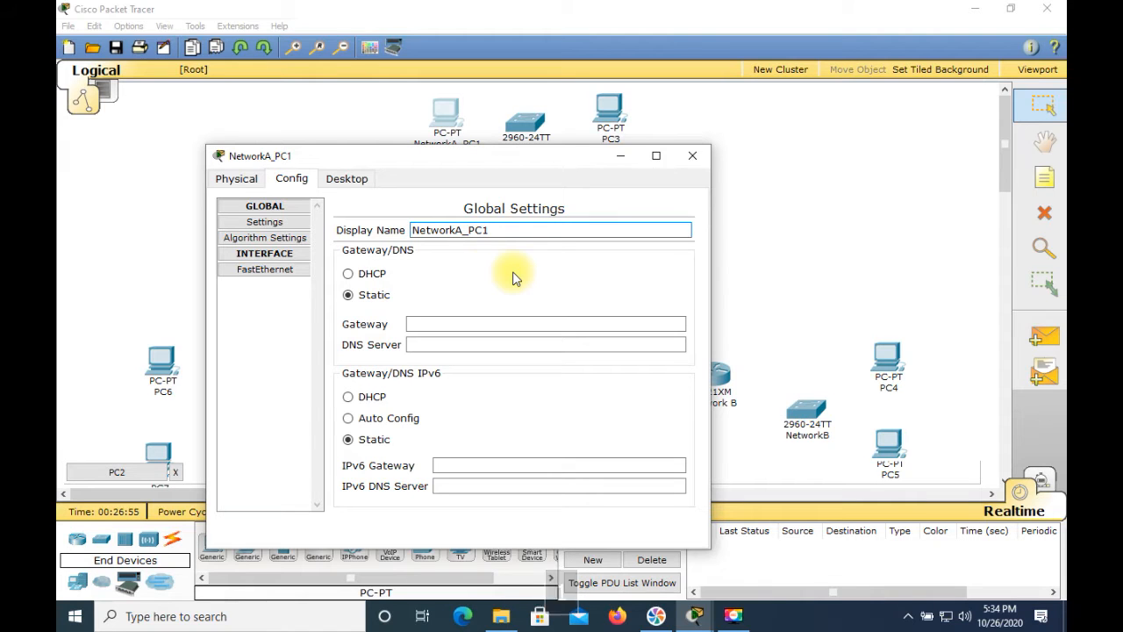
click(690, 167)
Set the display name of the PC on the right side of the NetworkA switch to "NetworkA_PC2" and close its window
click(607, 107)
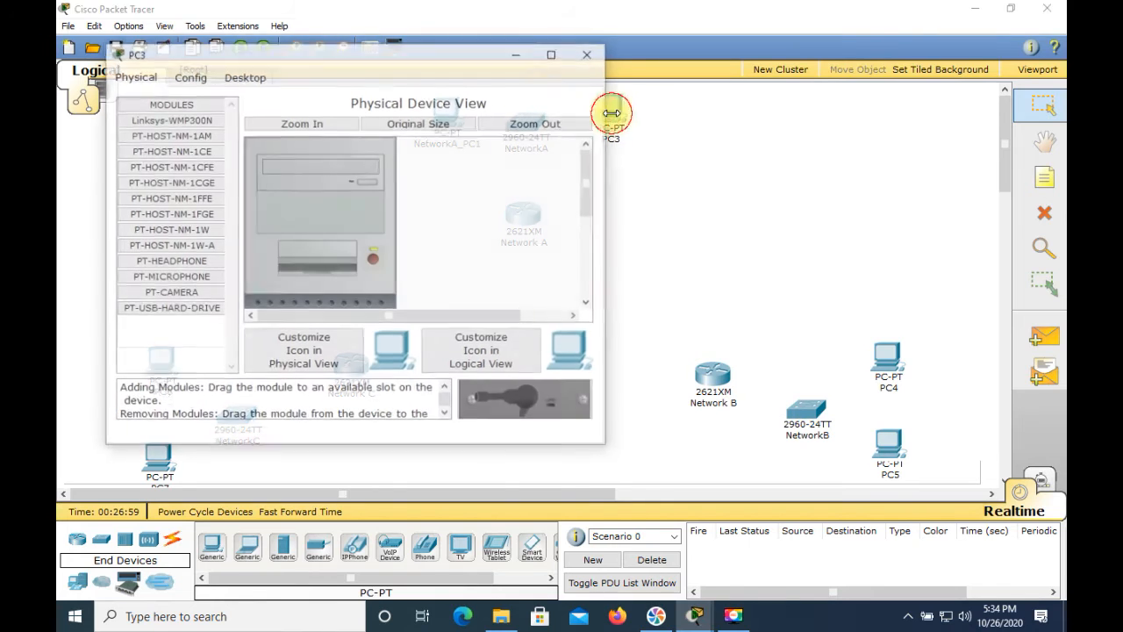
click(188, 75)
click(351, 129)
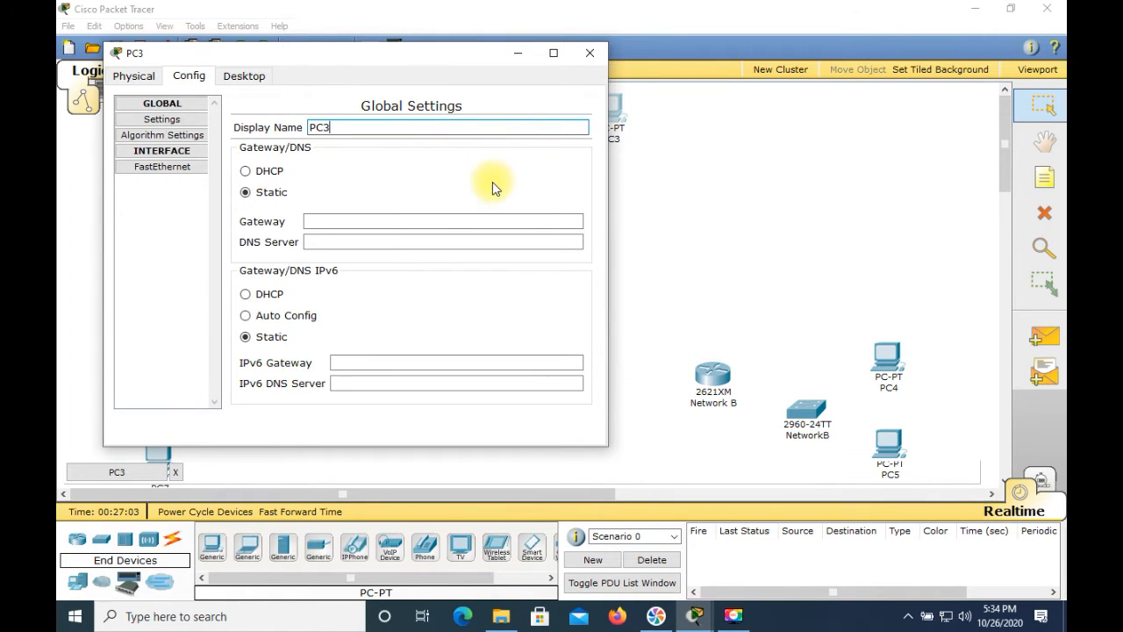
key(BackSpace)
key(BackSpace)
text(Ne)
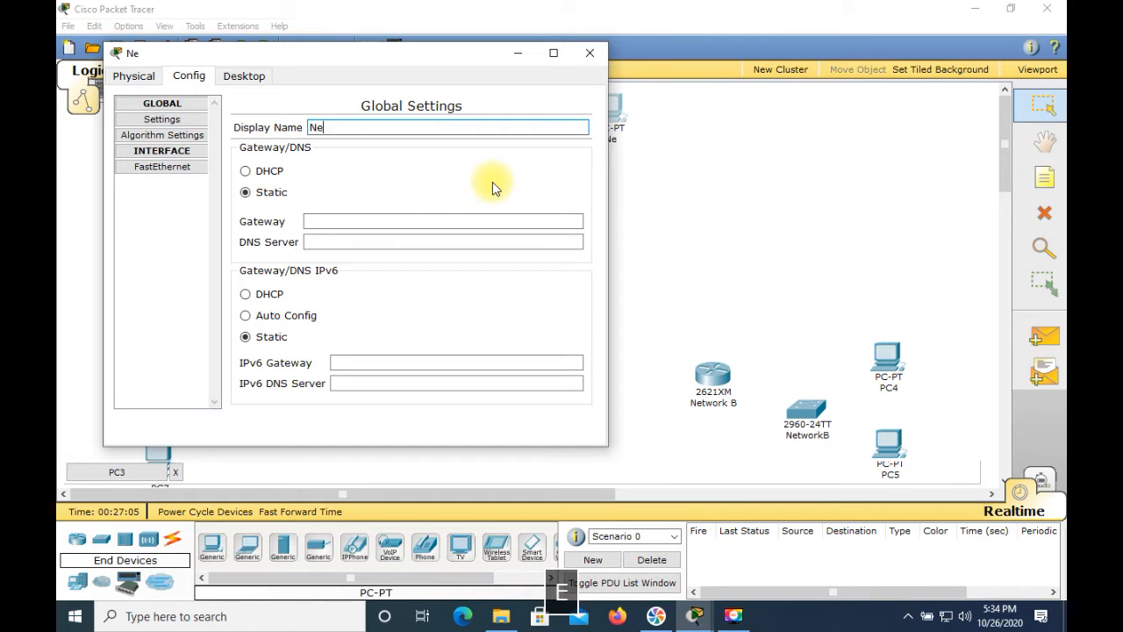
text(tworkZ_P)
text(C)
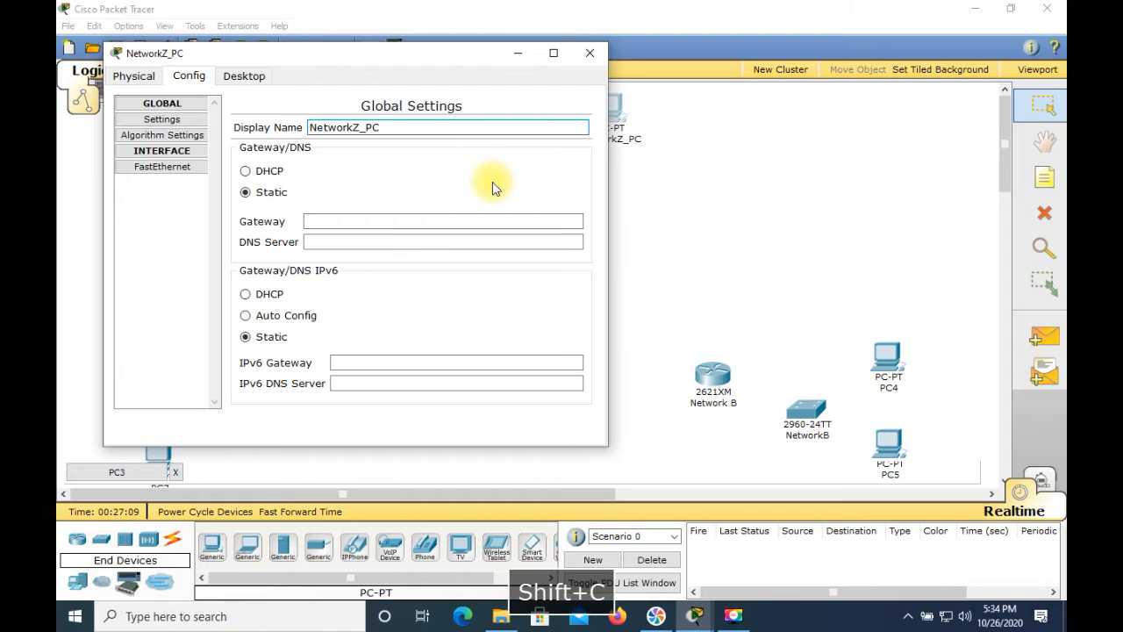
key(shift+BackSpace)
text(A_PC2)
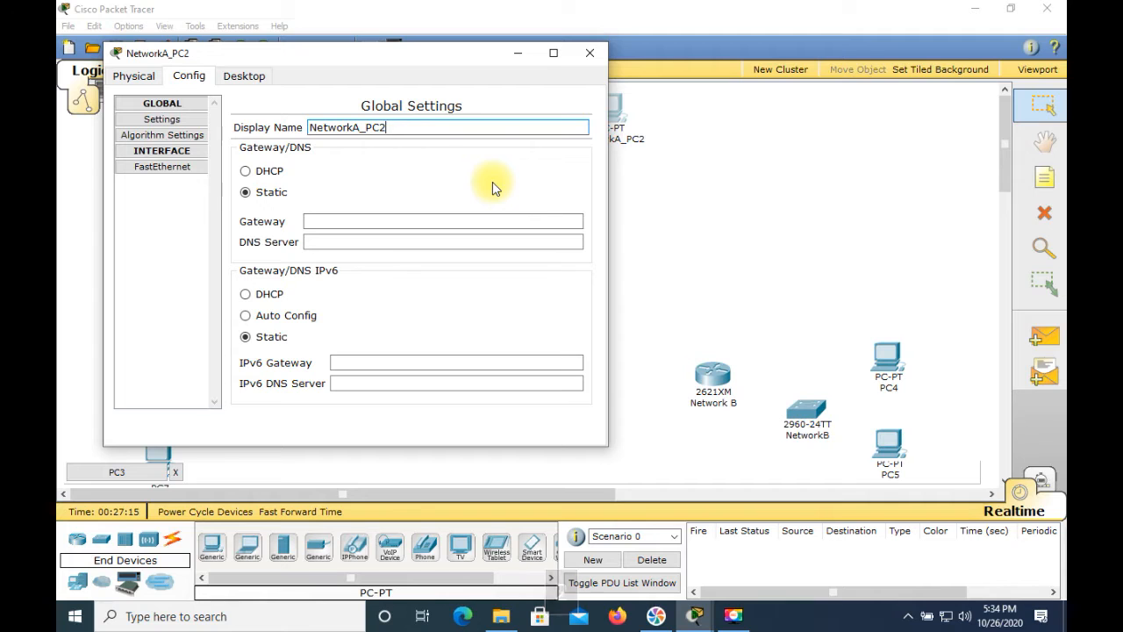
click(590, 54)
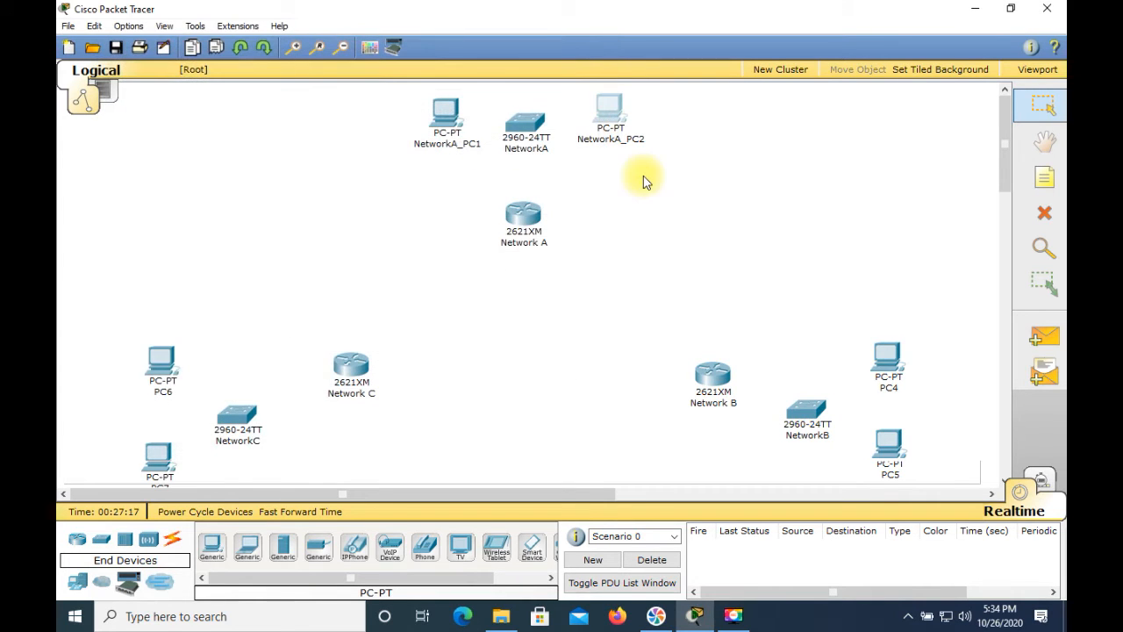
Set the display name of the upper PC beside the NetworkB switch to "NetworkB_PC1" and close its window
click(888, 360)
click(886, 368)
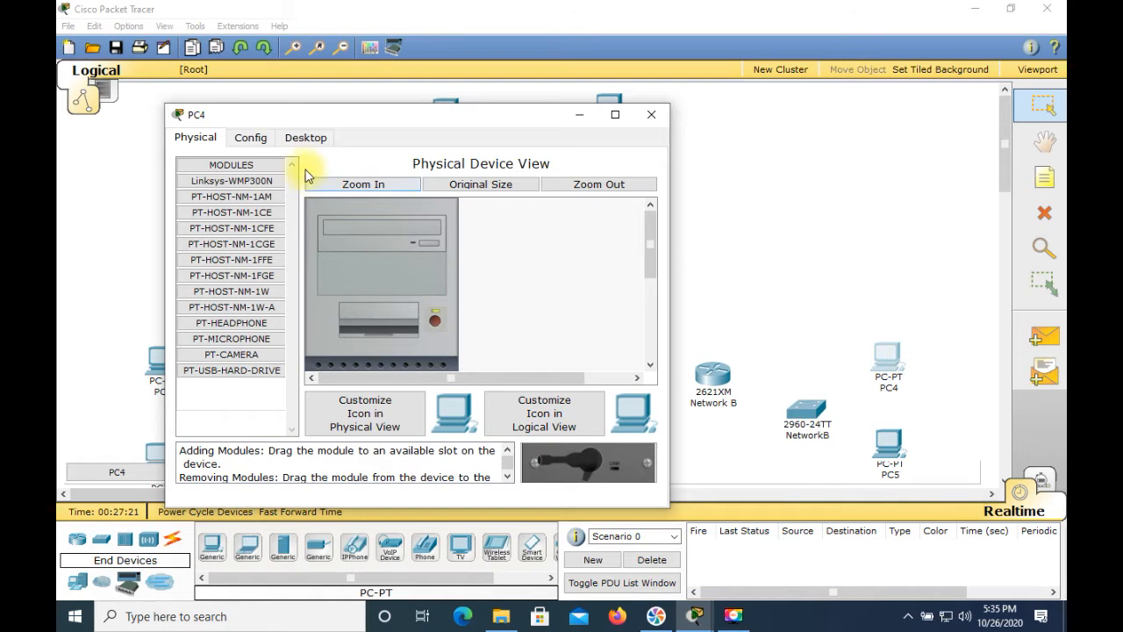
click(251, 139)
drag(413, 187, 361, 189)
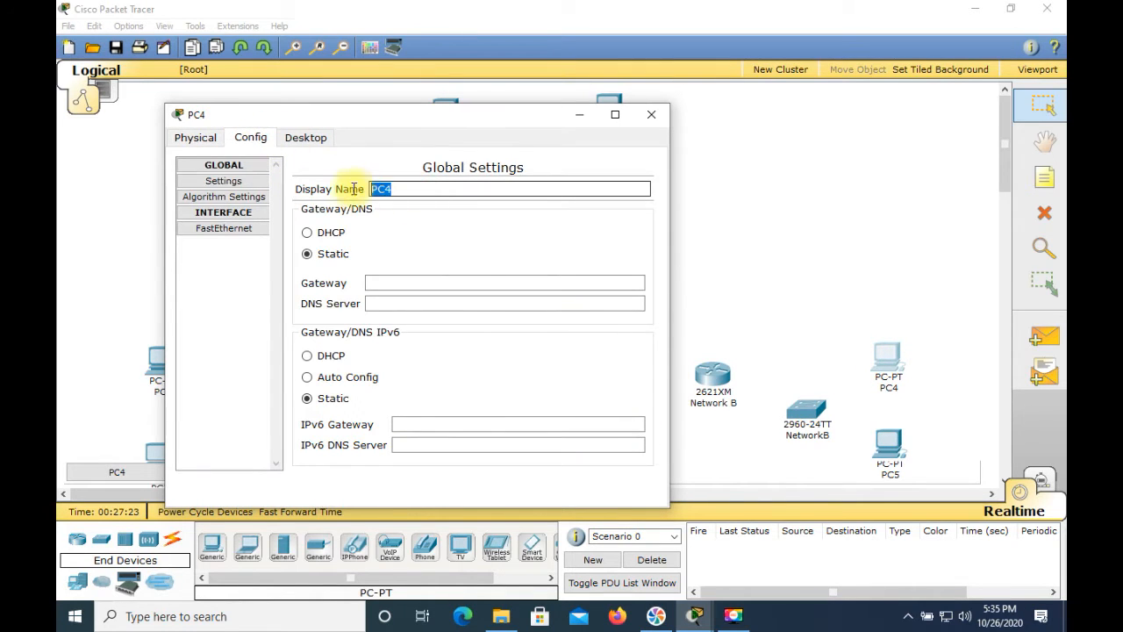
text(N)
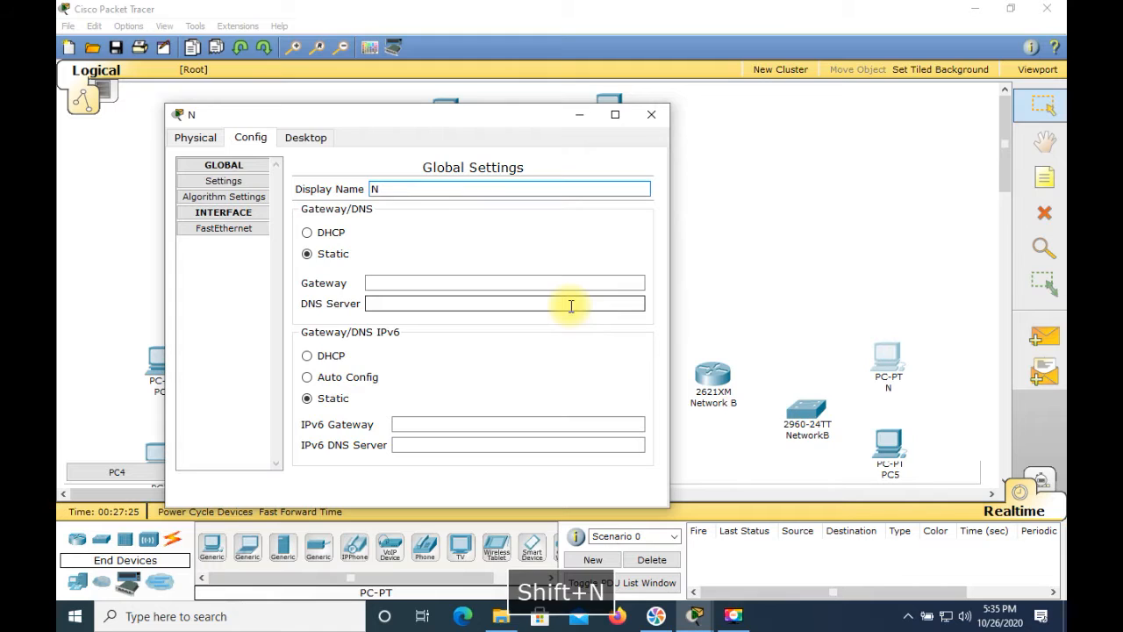
text(etwork)
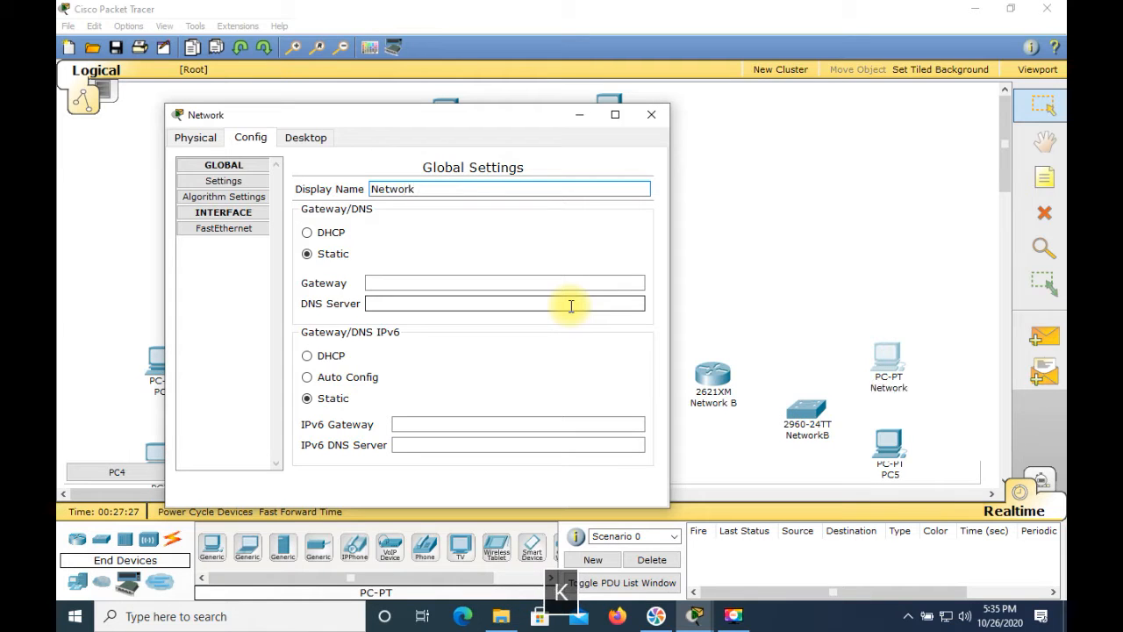
text(B_PC1)
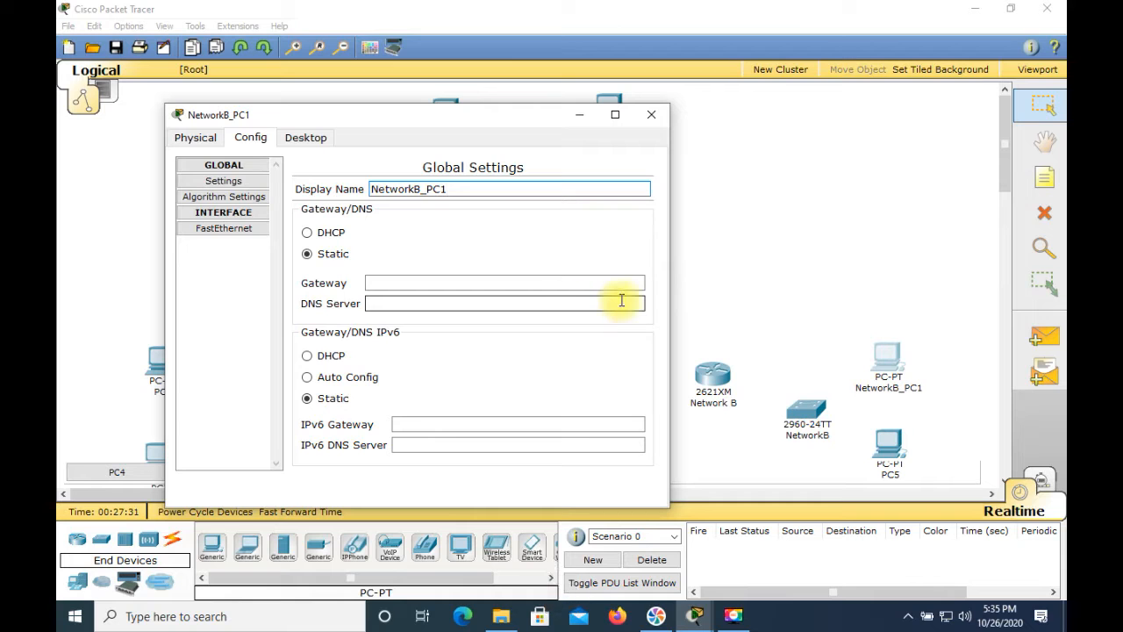
click(656, 121)
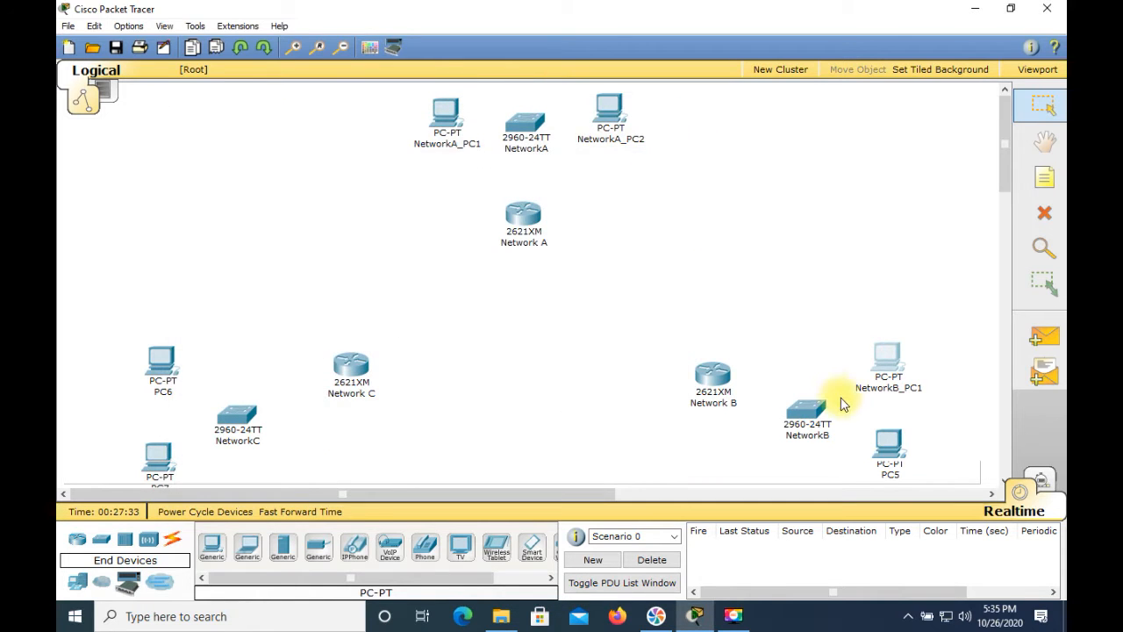
Give the lower PC beside the NetworkB switch the display name "NetworkB_PC2" and close its window
click(890, 456)
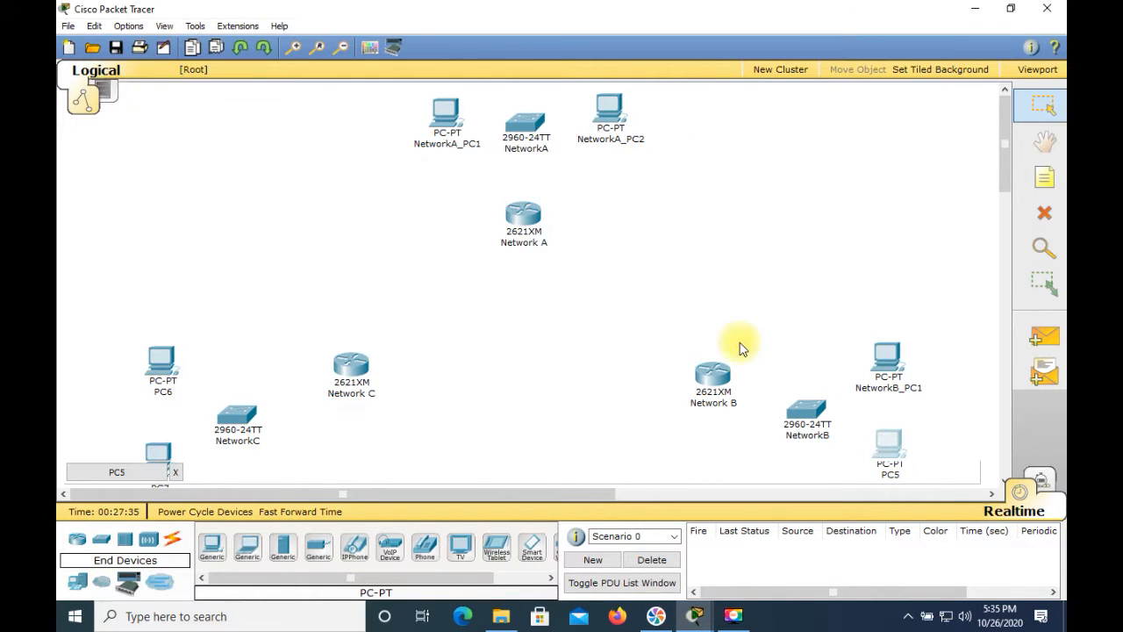
click(892, 454)
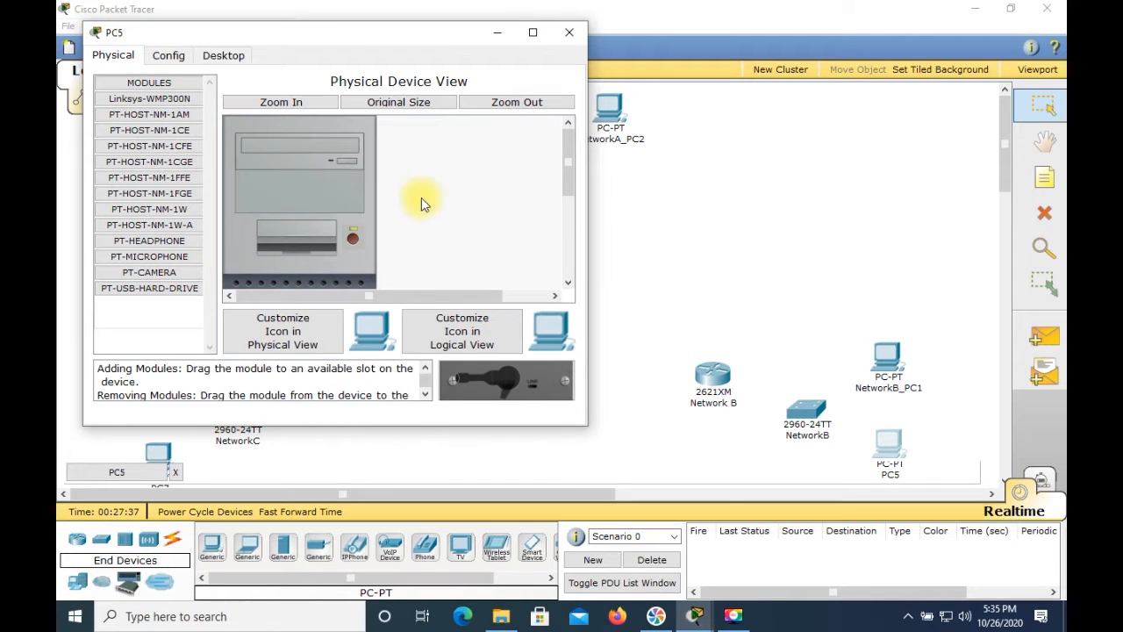
click(182, 58)
drag(328, 106, 291, 106)
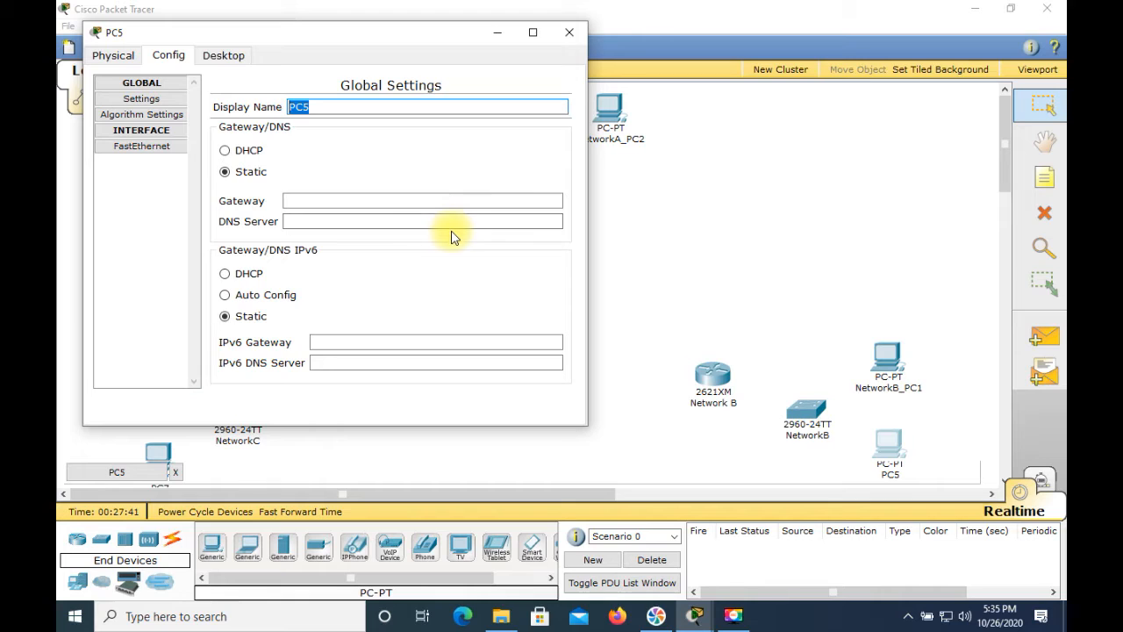
text(NetworkB)
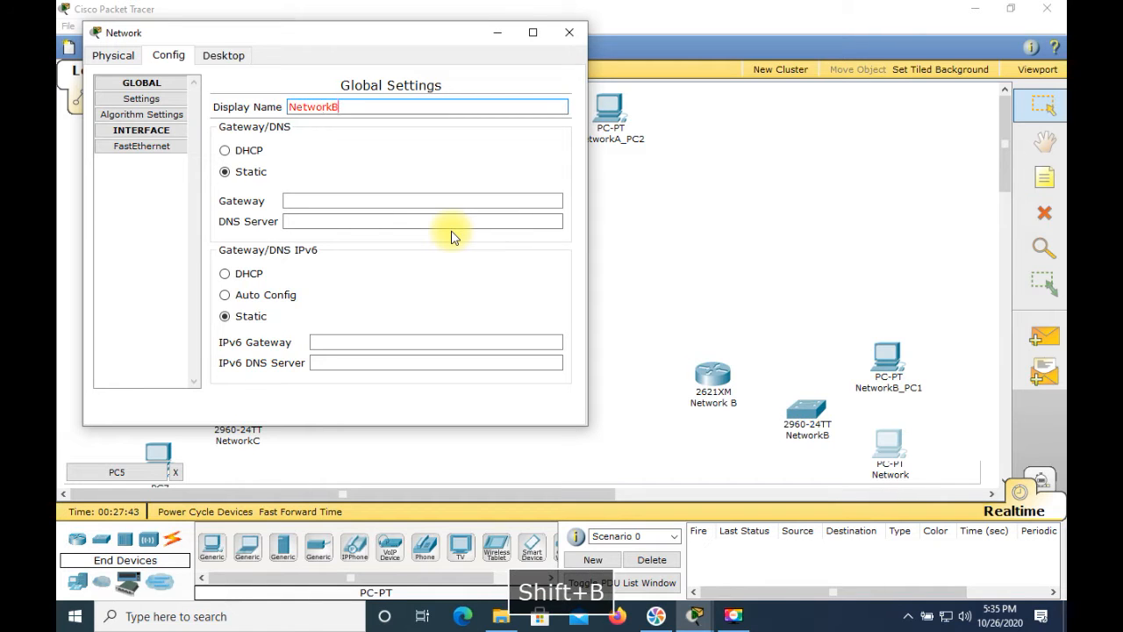
text(_PC2)
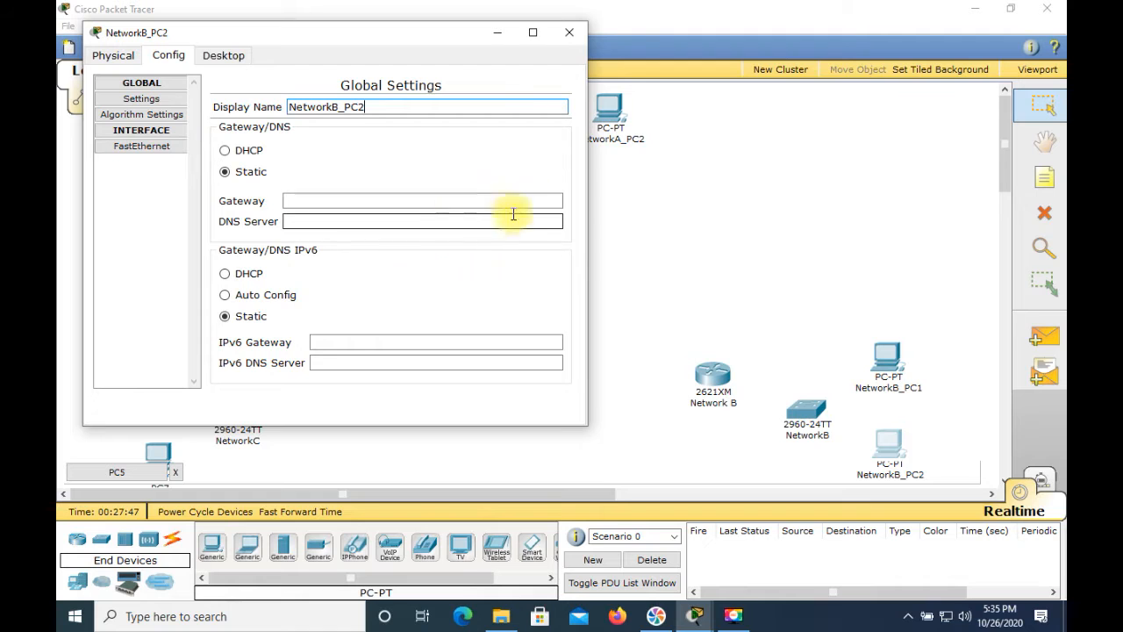
click(584, 32)
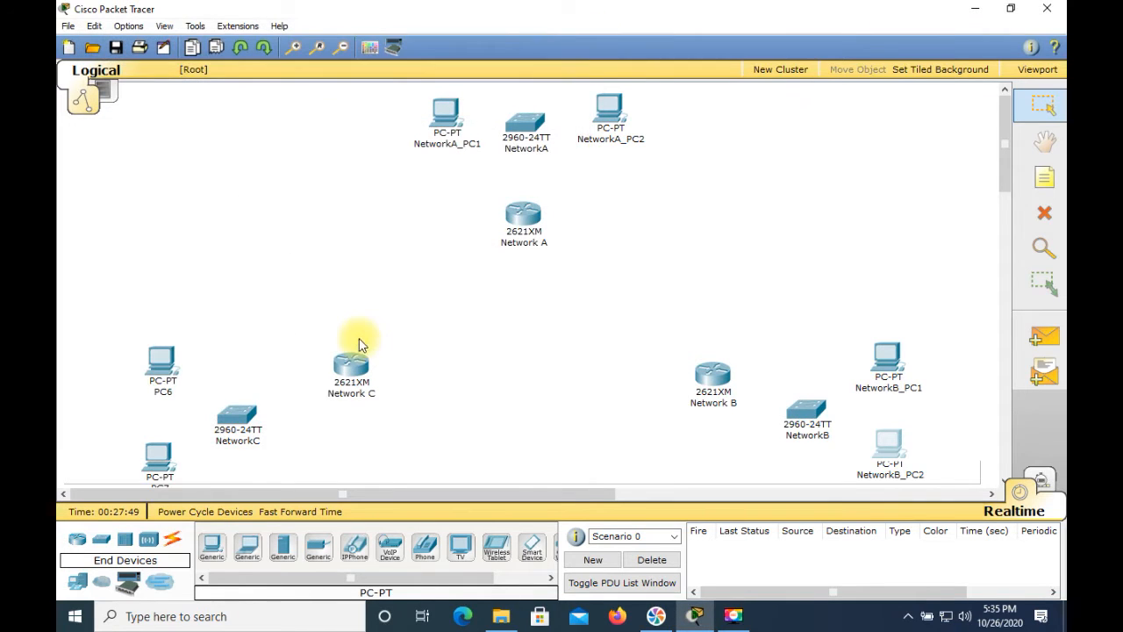
Set the display name of the upper PC beside the NetworkC switch to "NetworkC_PC1" and close its window
click(162, 368)
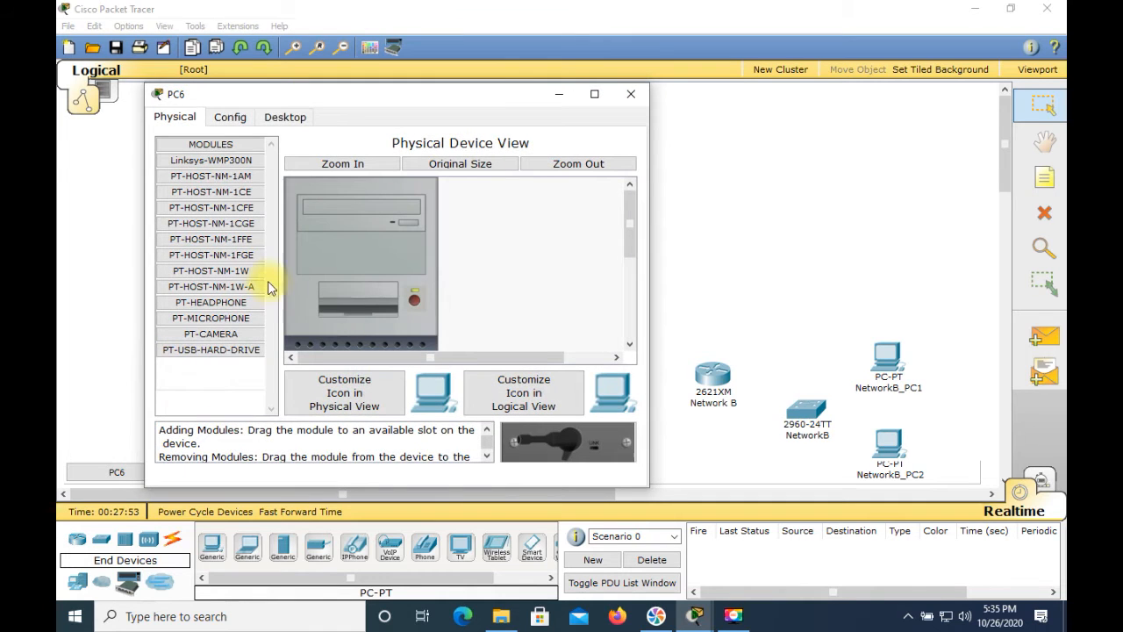
click(230, 117)
double_click(356, 167)
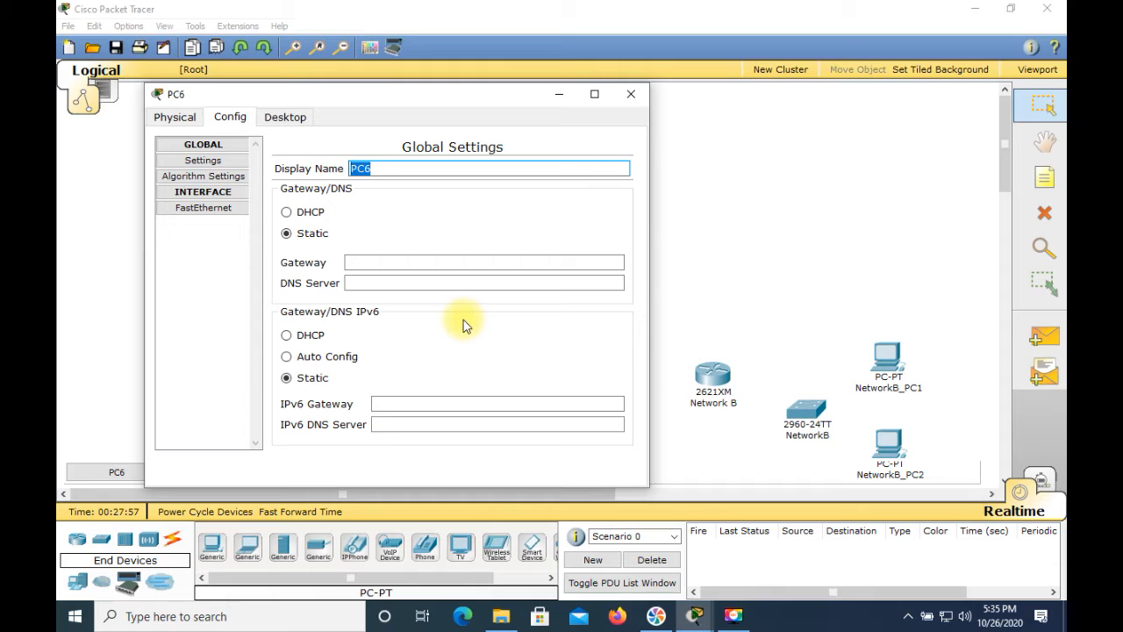
text(Network)
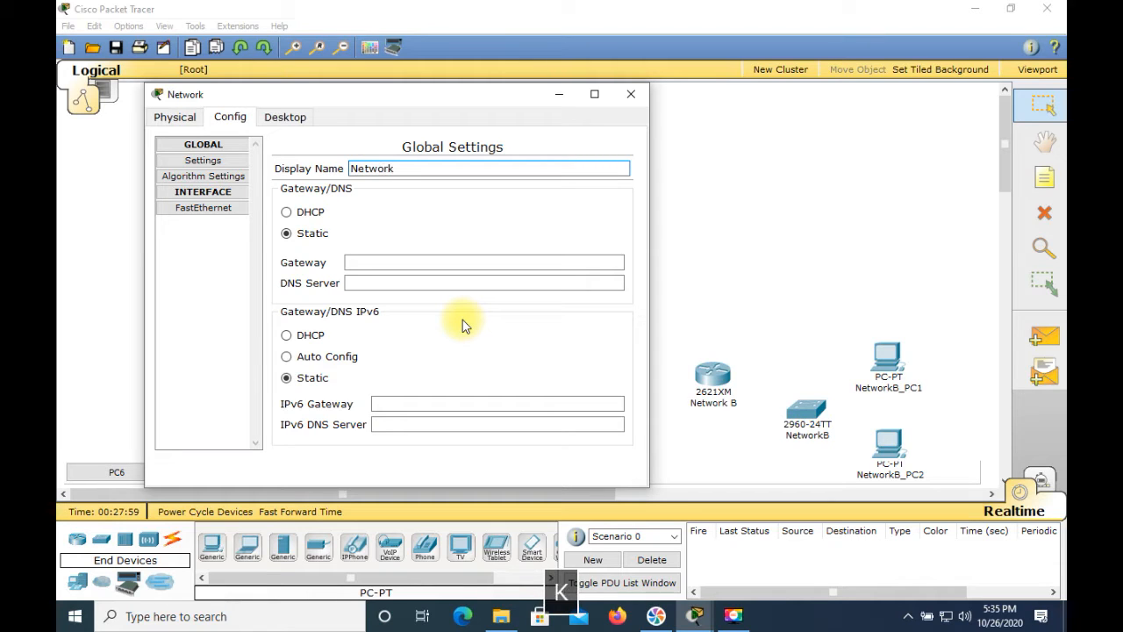
text(C_PC1)
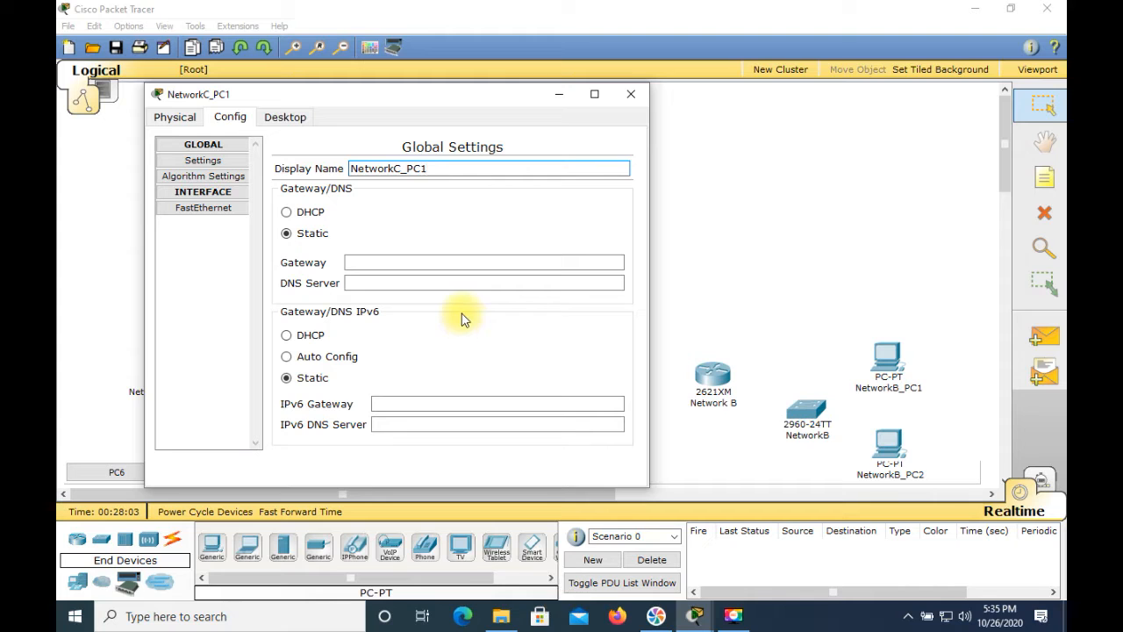
click(634, 102)
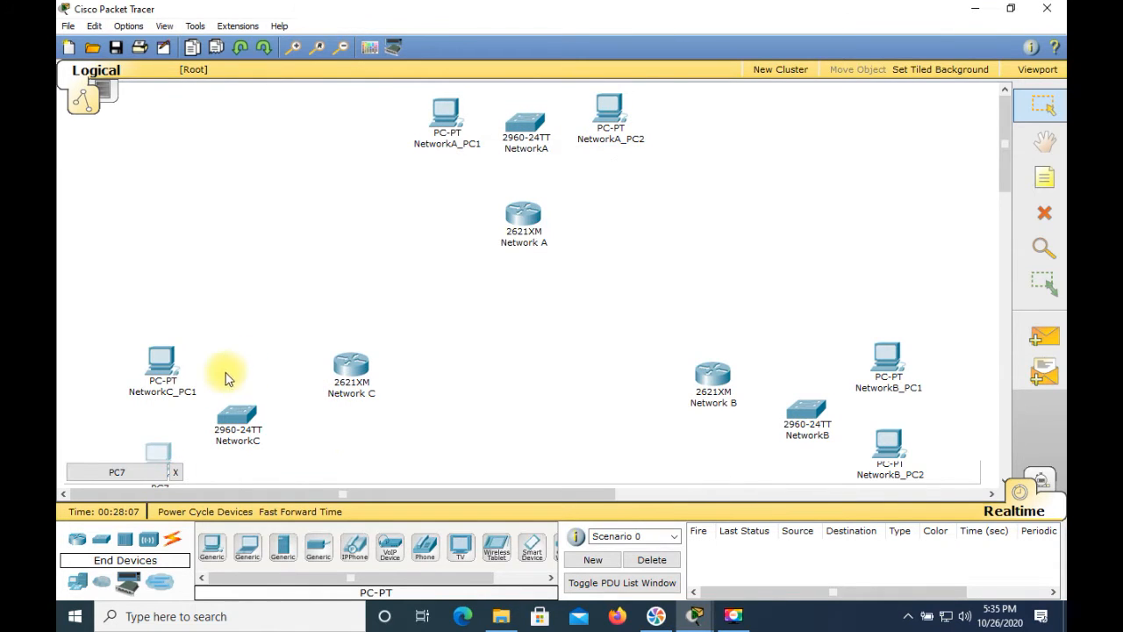
Give the lower PC beside the NetworkC switch the display name "NetworkC_PC2" and close its window
click(158, 449)
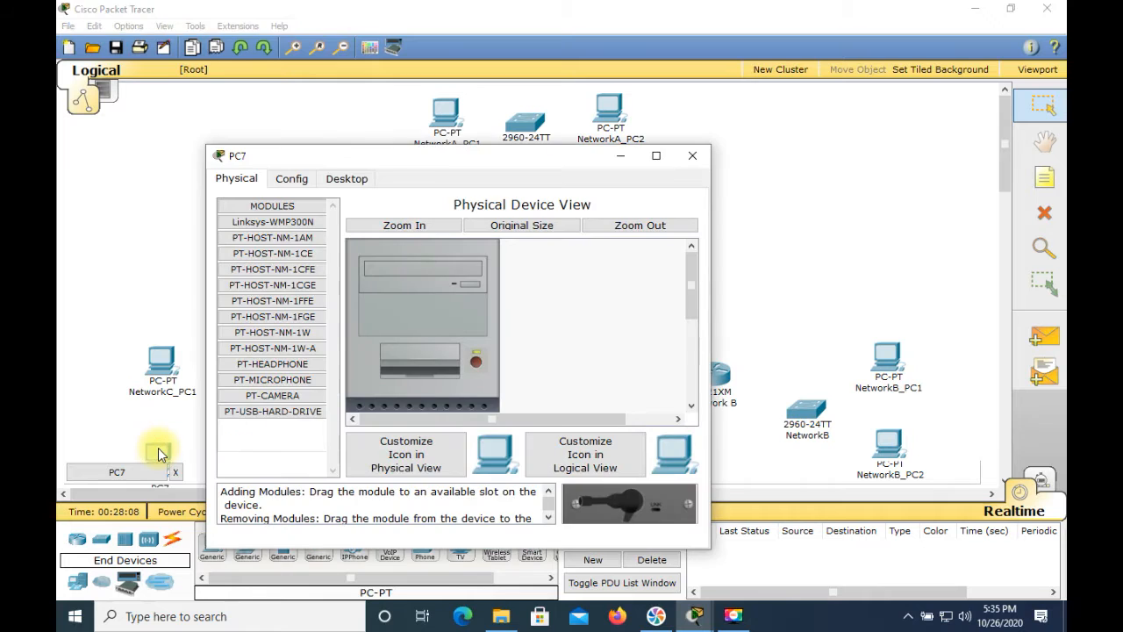
click(291, 178)
drag(443, 230, 413, 230)
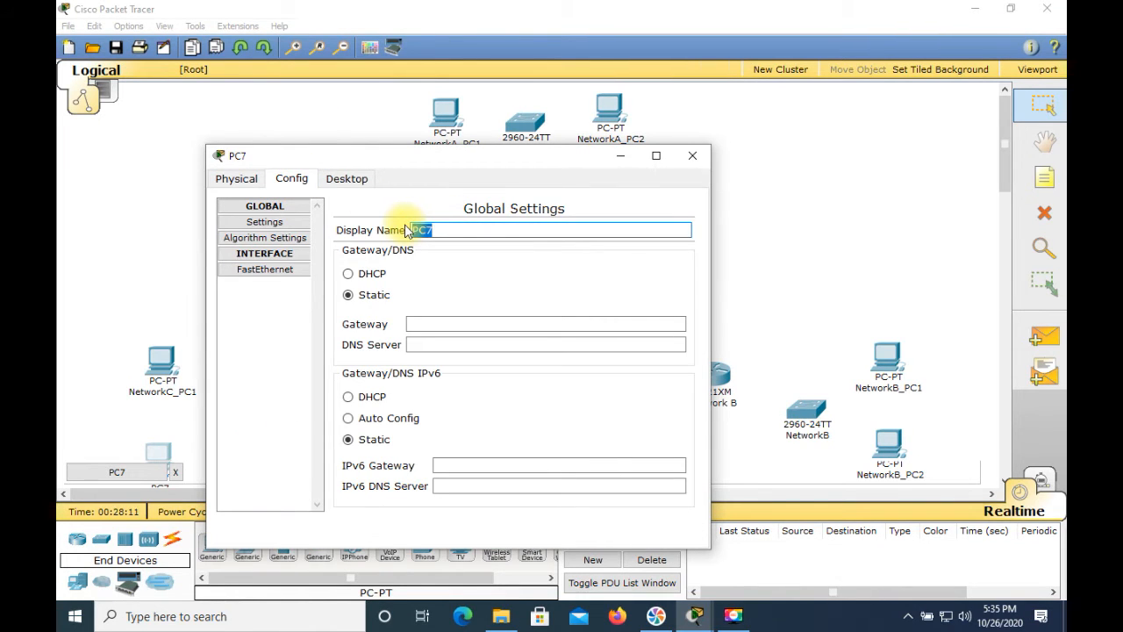
text(Networ)
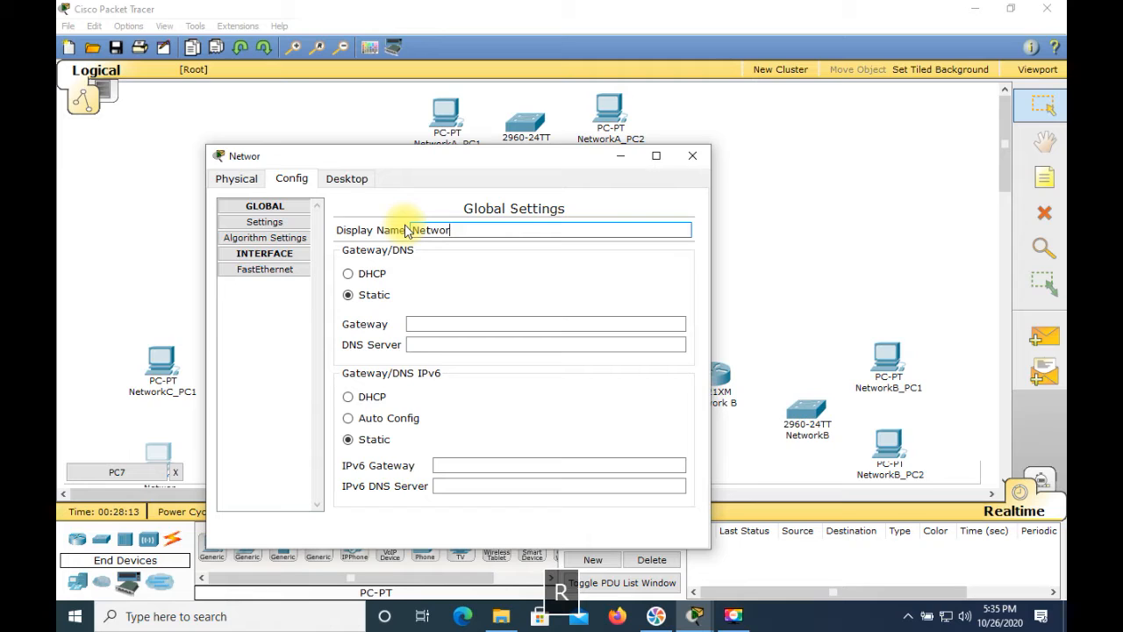
text(kC_PC2)
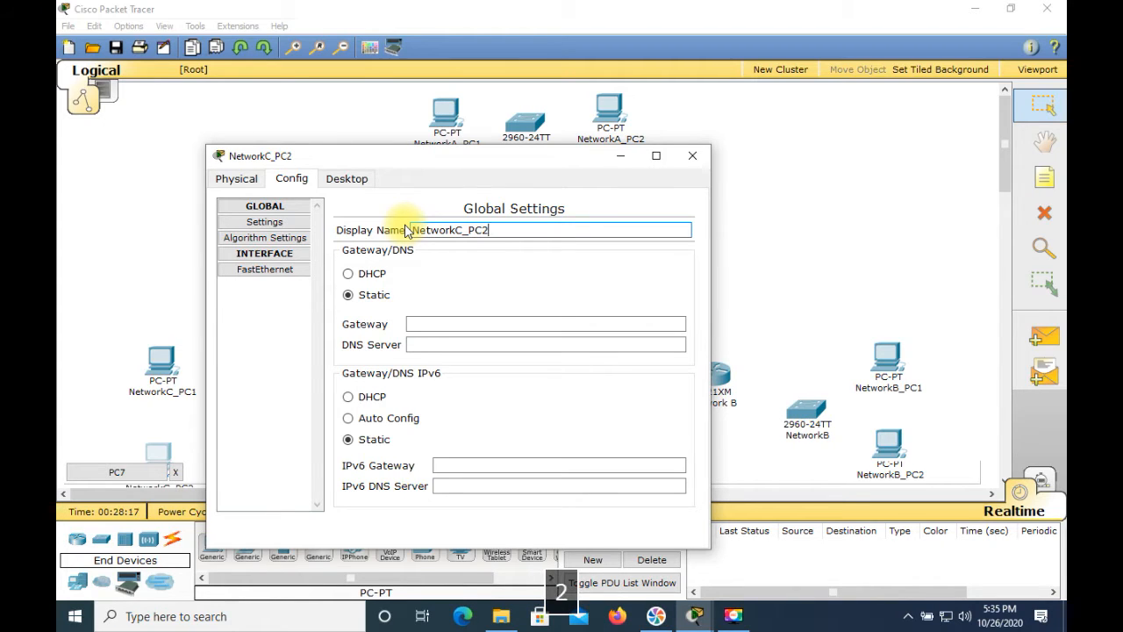
click(697, 163)
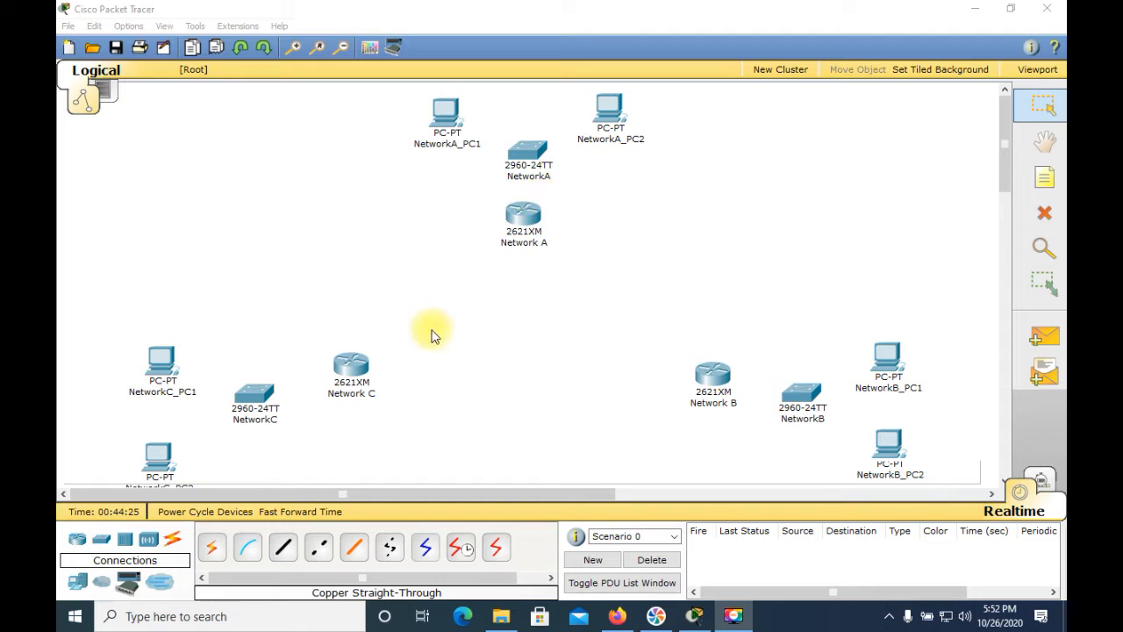
Connect the Network A router's FastEthernet0/0 to the NetworkA switch's FastEthernet0/1 with a copper straight-through cable
click(172, 544)
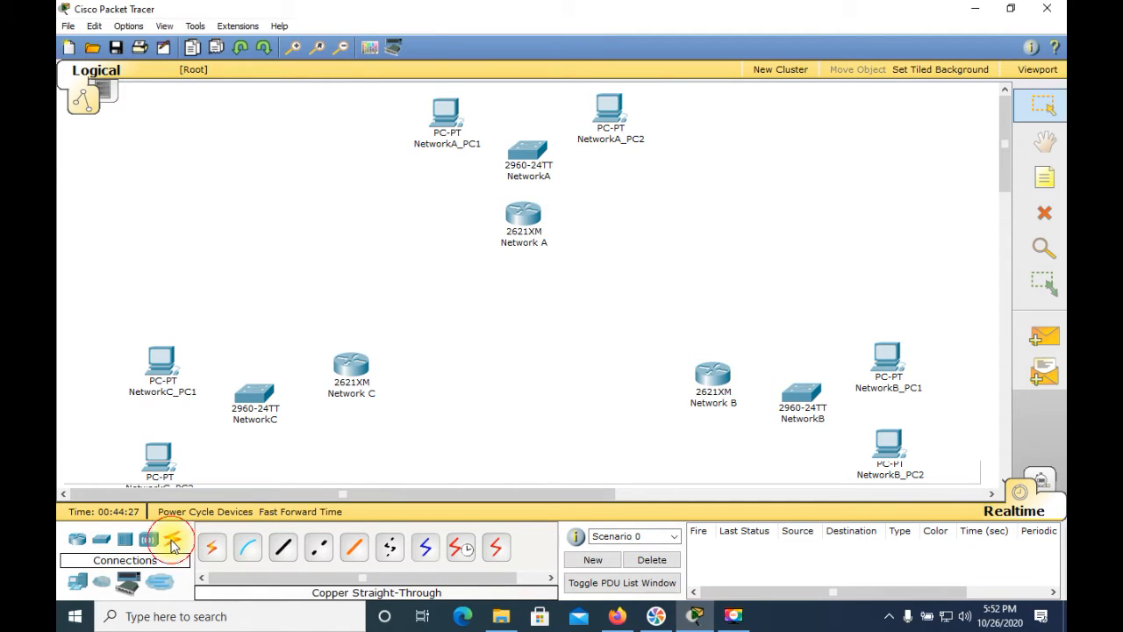
click(283, 548)
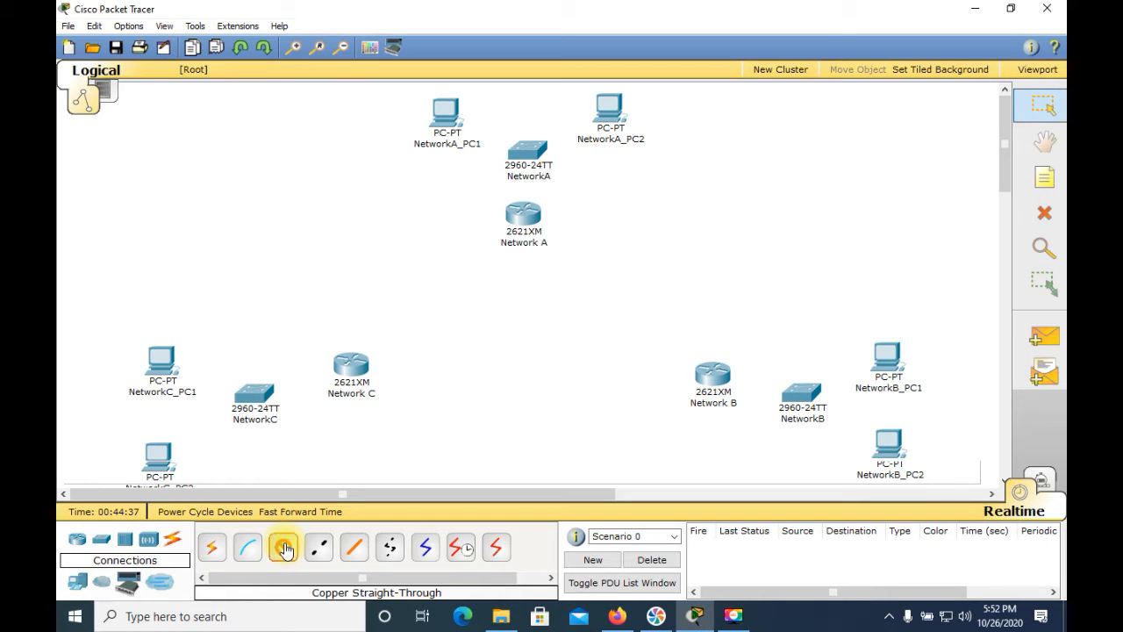
click(284, 549)
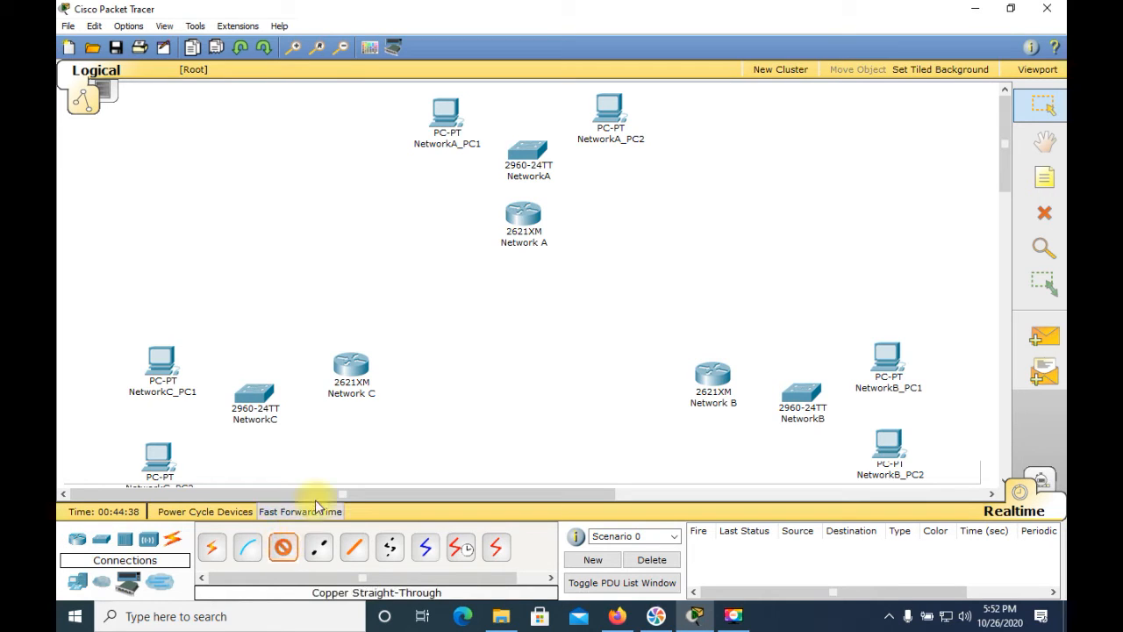
click(527, 219)
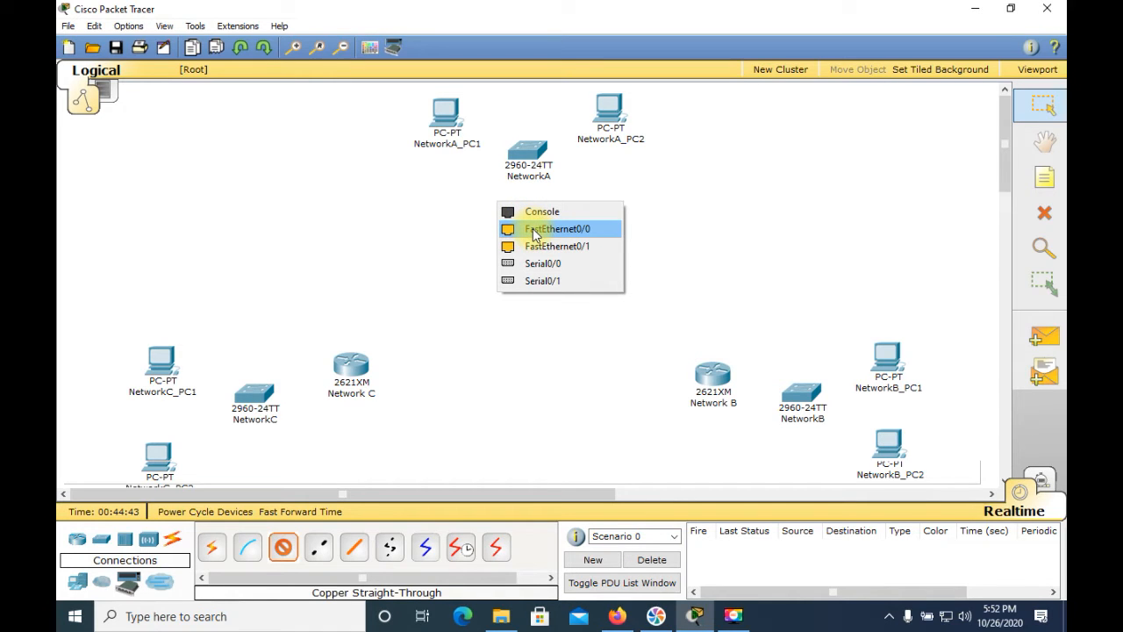
click(533, 230)
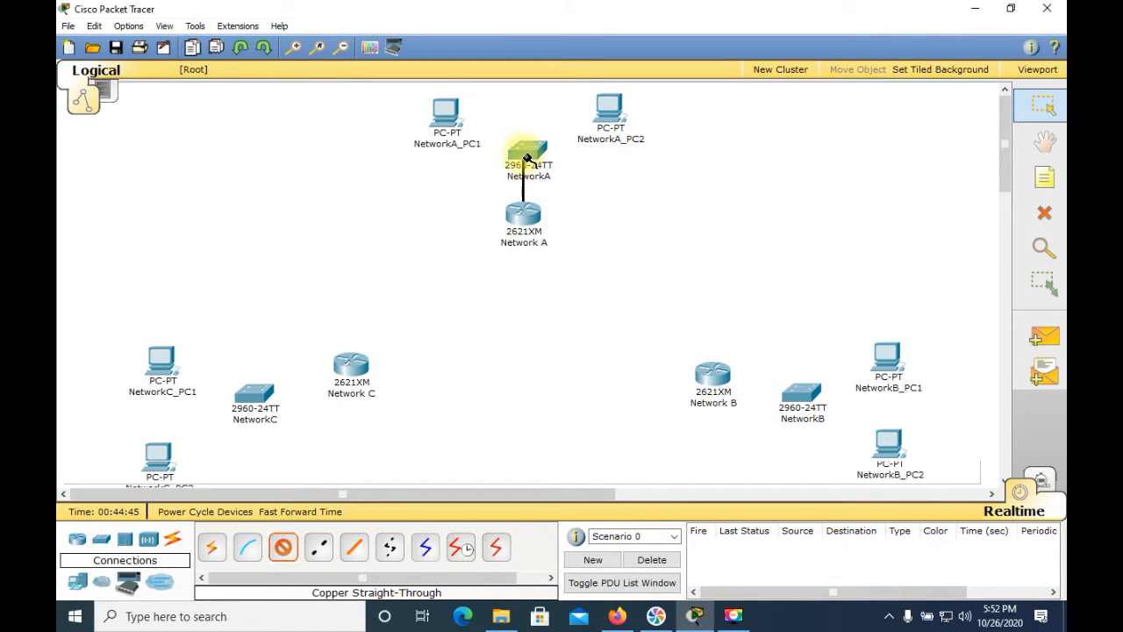
click(526, 154)
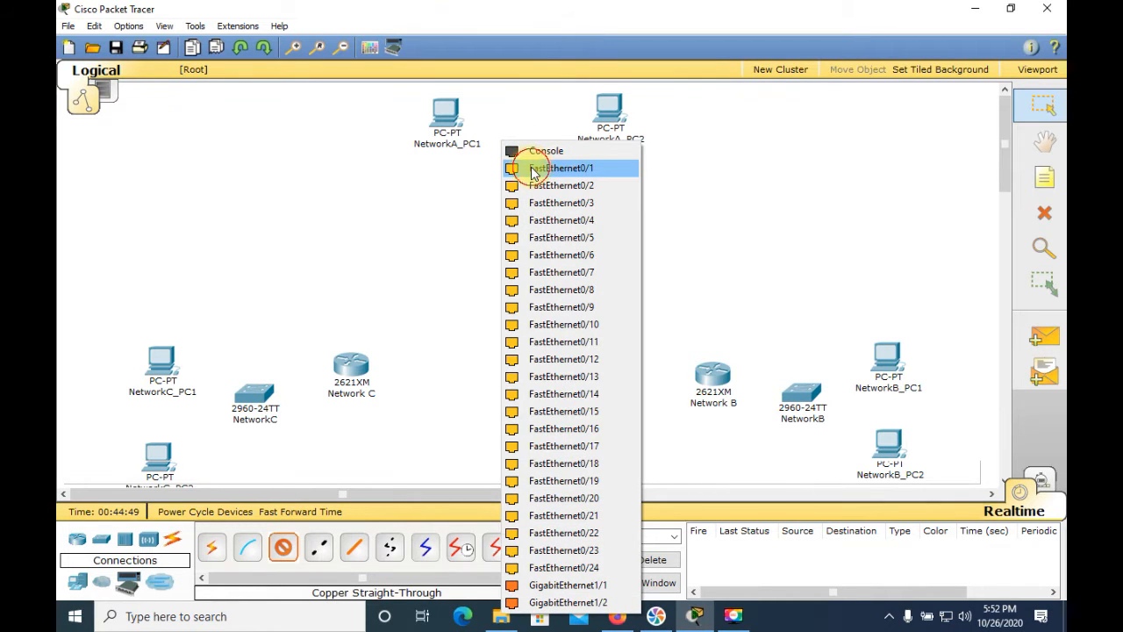
click(531, 167)
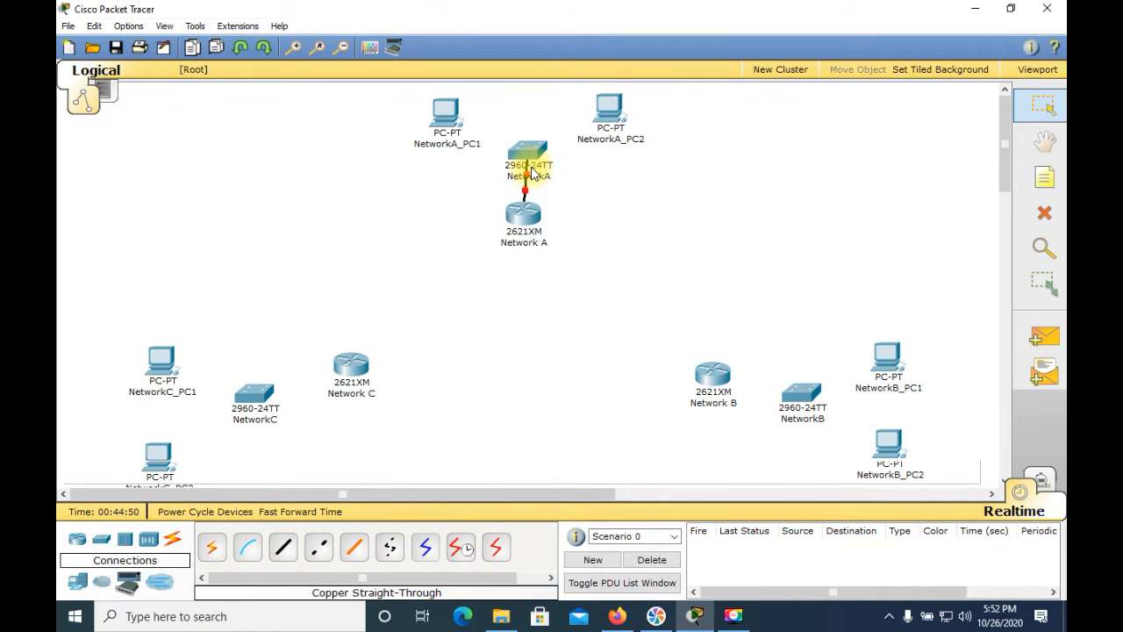
Connect NetworkA_PC1's FastEthernet port to the NetworkA switch's FastEthernet0/2 with a copper straight-through cable
click(282, 546)
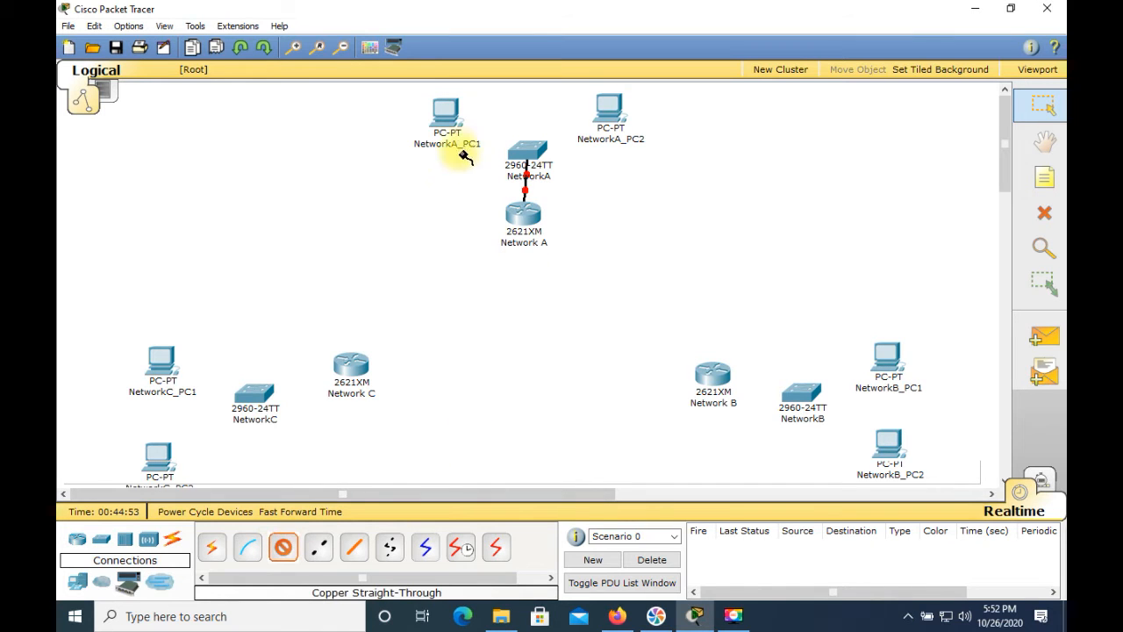
click(449, 121)
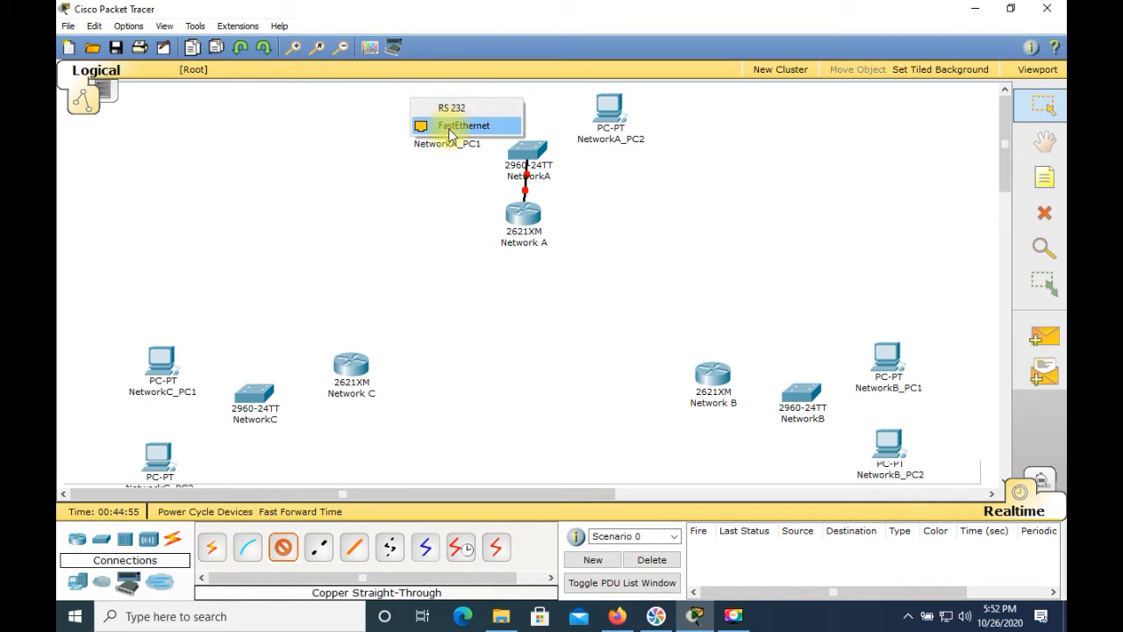
click(451, 126)
click(519, 155)
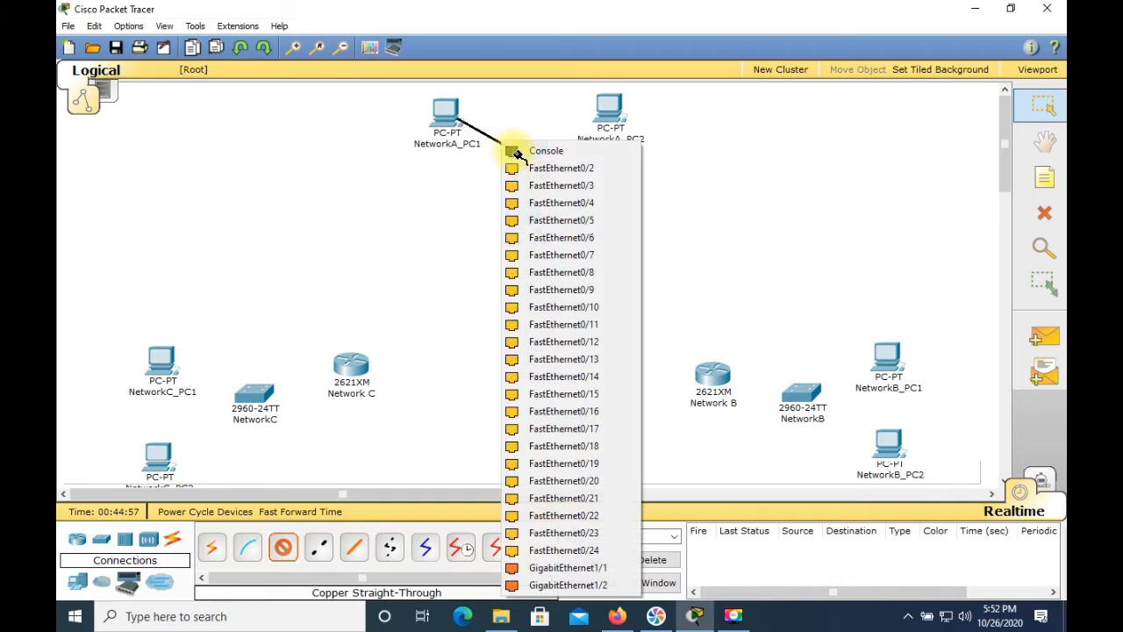
click(526, 173)
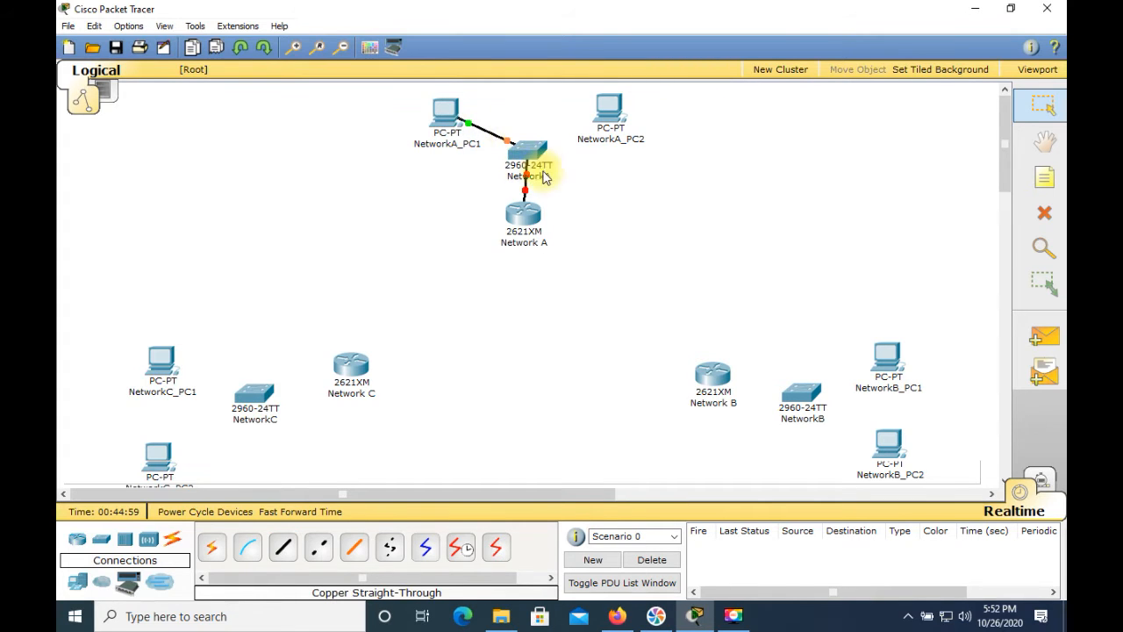
Connect NetworkA_PC2's FastEthernet port to the NetworkA switch's FastEthernet0/3 with a copper straight-through cable
click(283, 547)
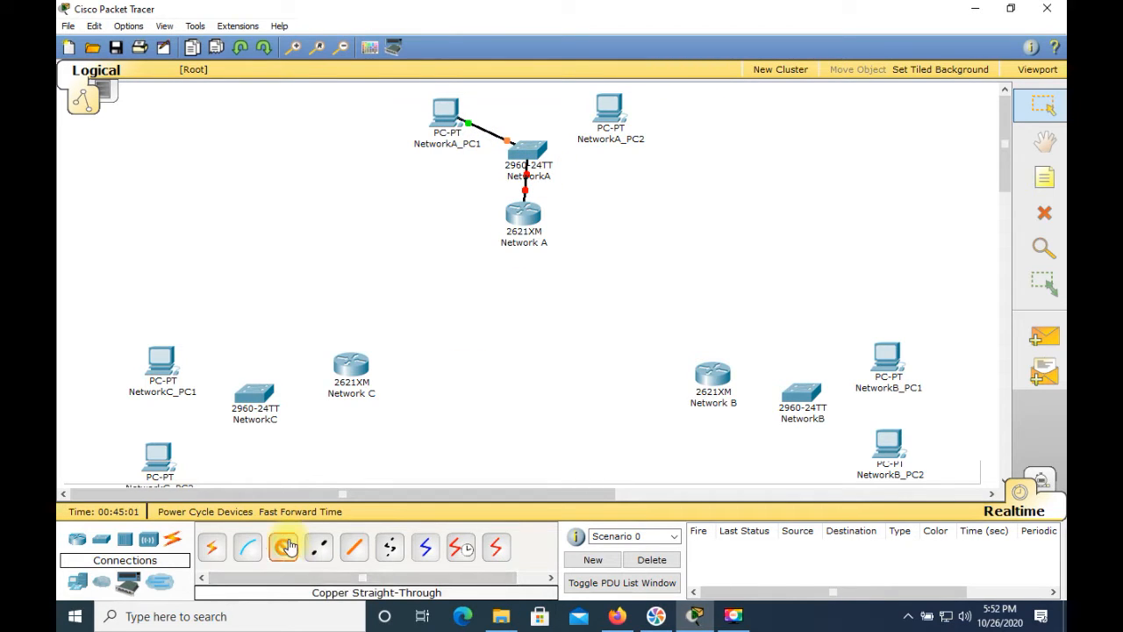
click(612, 119)
click(604, 118)
click(540, 148)
click(537, 164)
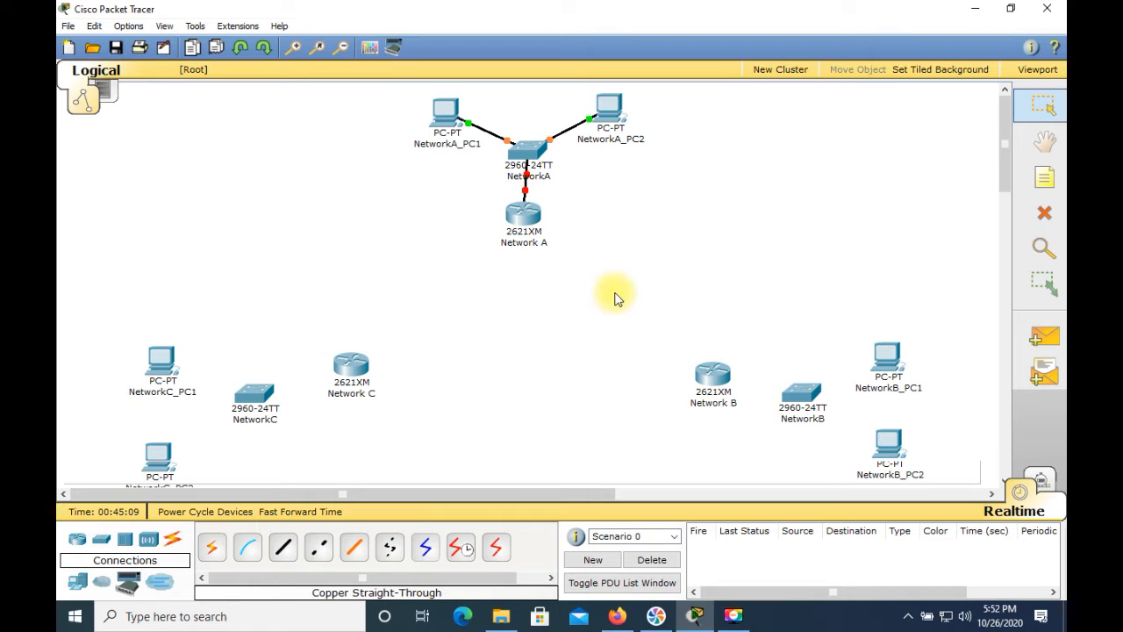
Check the port labels on the NetworkA links and move the Network A router slightly to sit directly beneath its switch
mouse_move(482, 143)
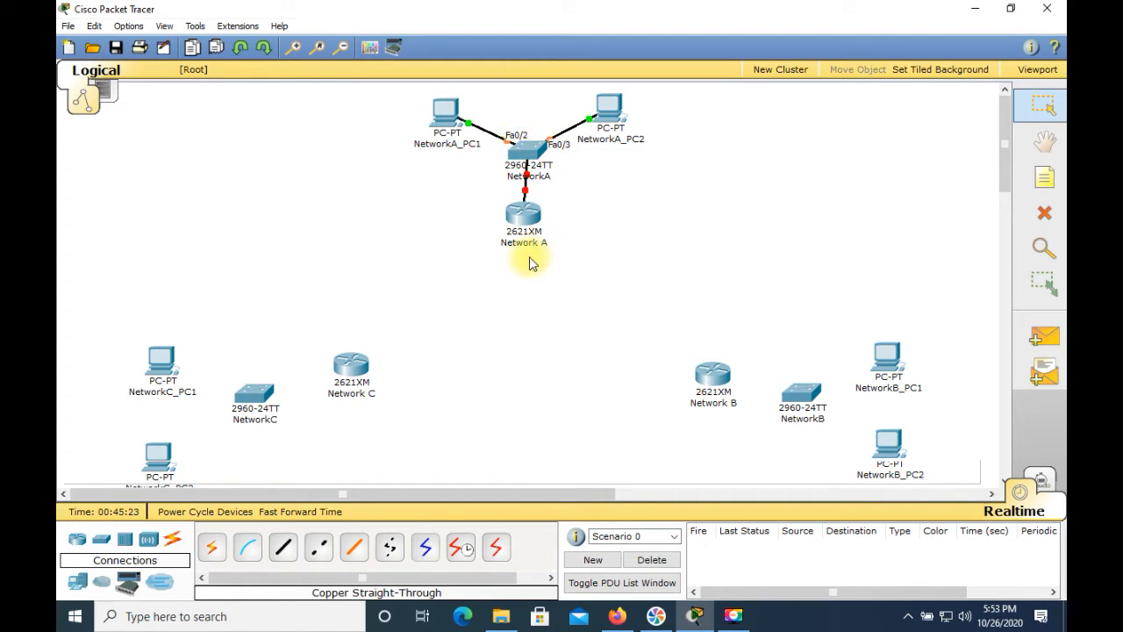
mouse_move(527, 237)
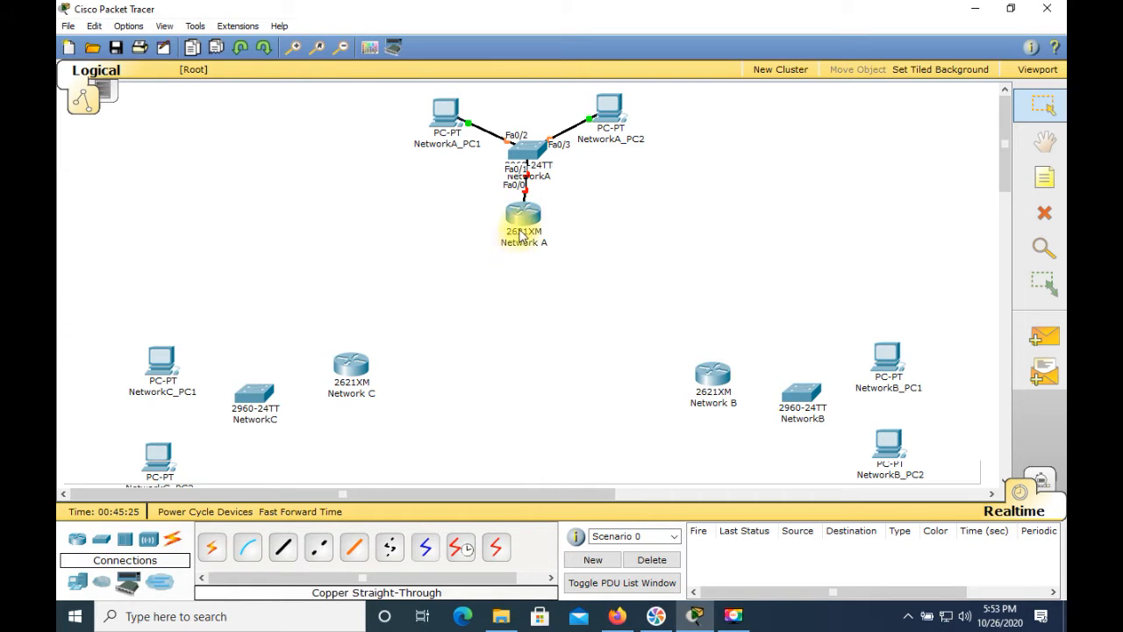
drag(525, 216, 529, 225)
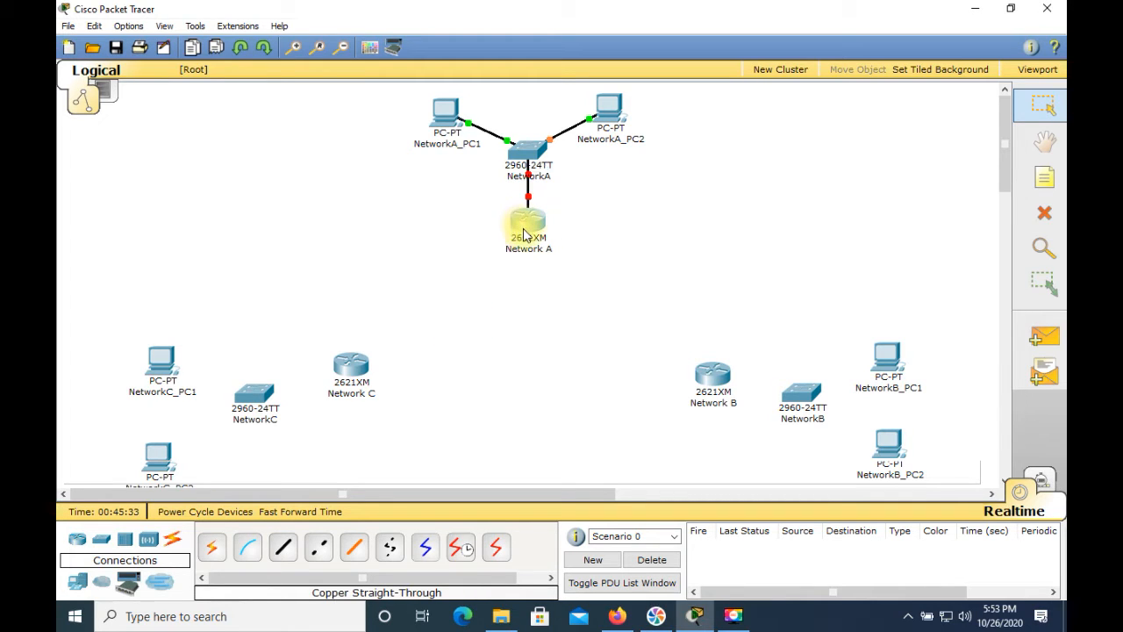
mouse_move(528, 230)
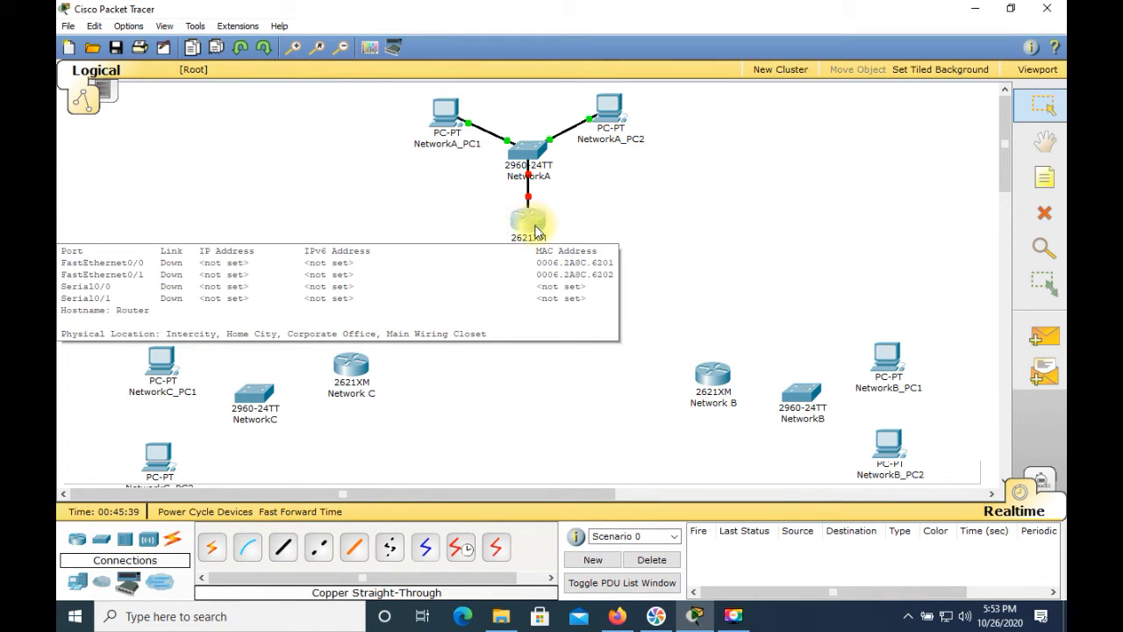
Connect the Network B router's FastEthernet0/0 to the NetworkB switch's FastEthernet0/1 with a copper straight-through cable
click(282, 548)
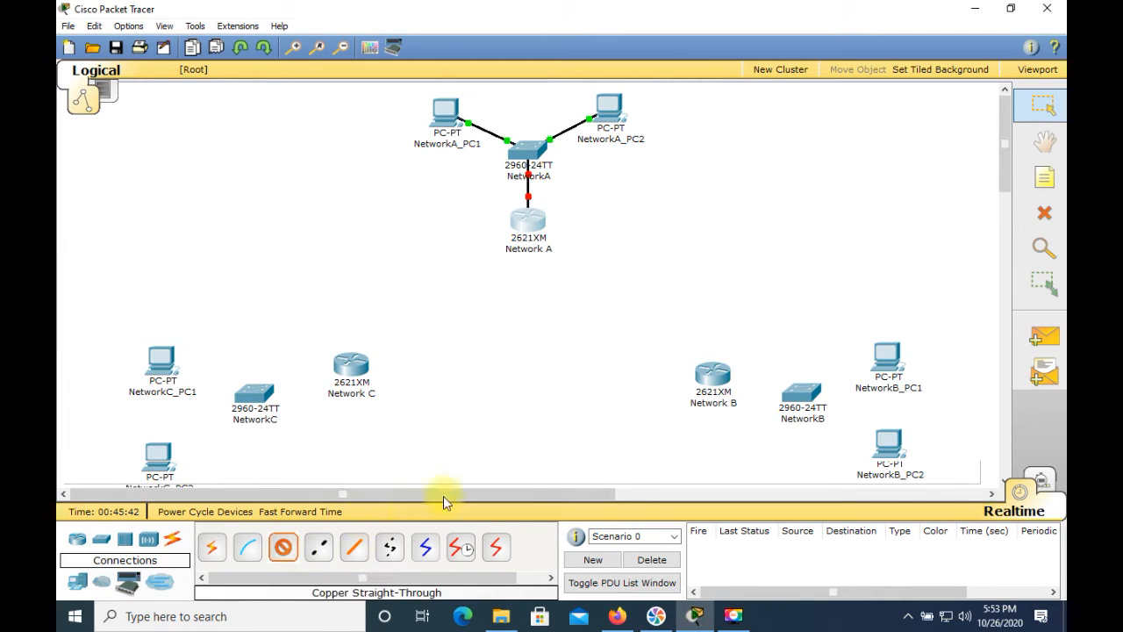
click(724, 386)
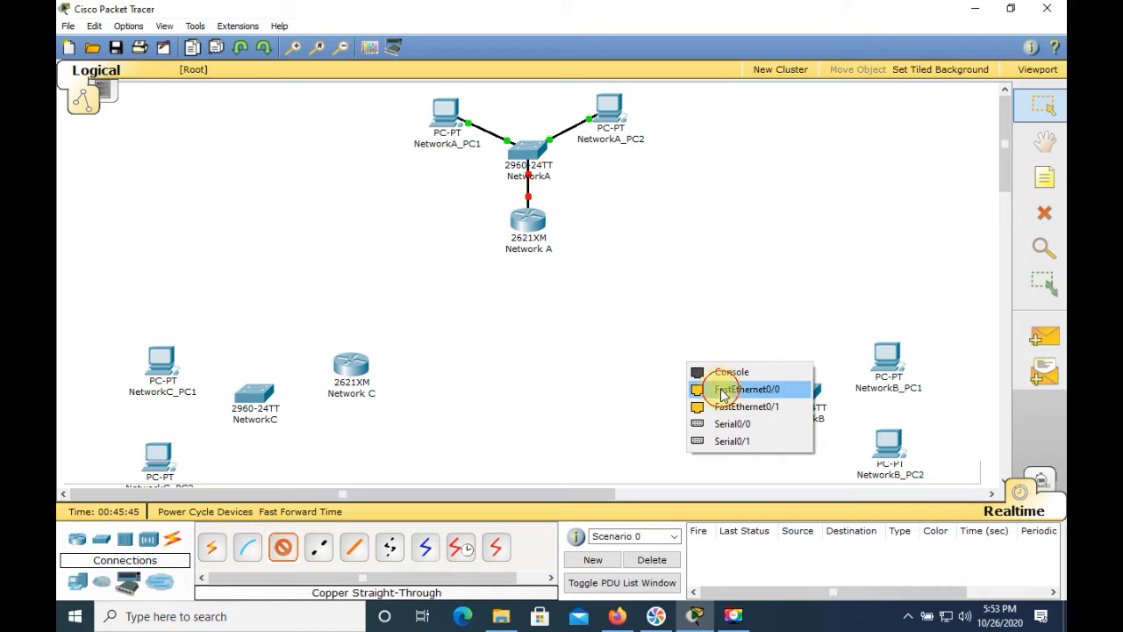
click(724, 388)
click(793, 396)
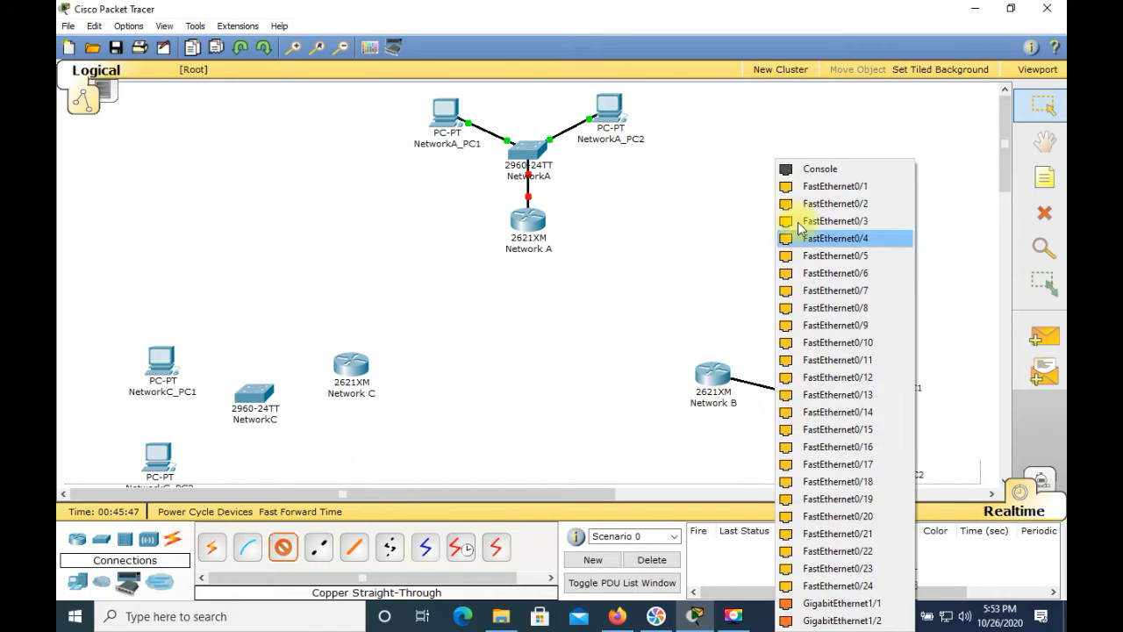
click(804, 190)
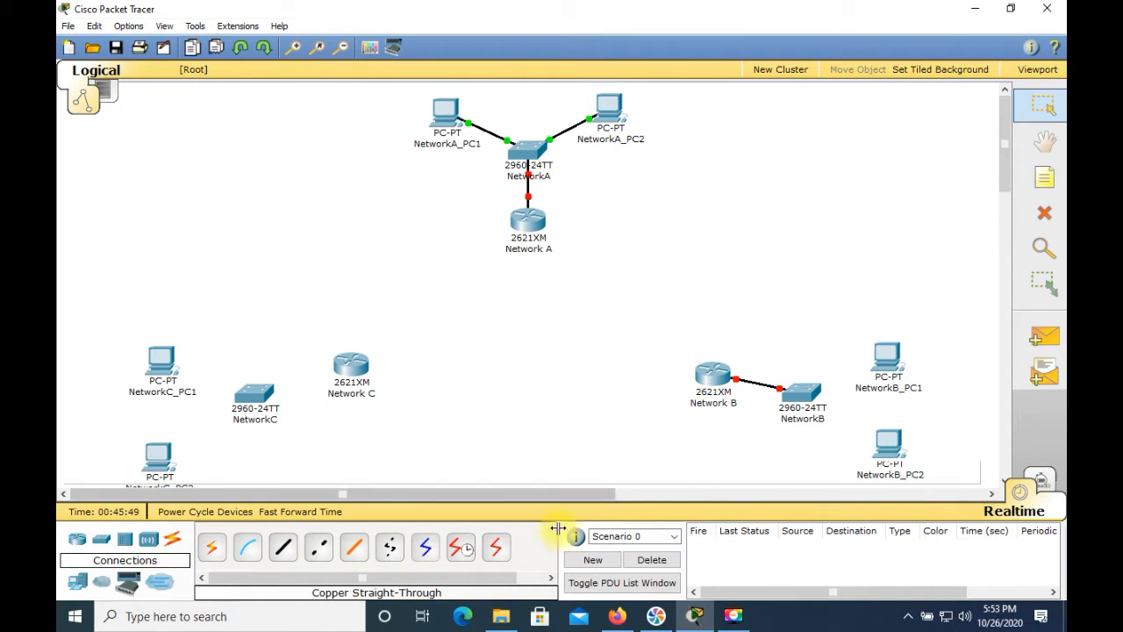
Connect NetworkB_PC1's FastEthernet port to the NetworkB switch's FastEthernet0/2 with a copper straight-through cable
click(282, 548)
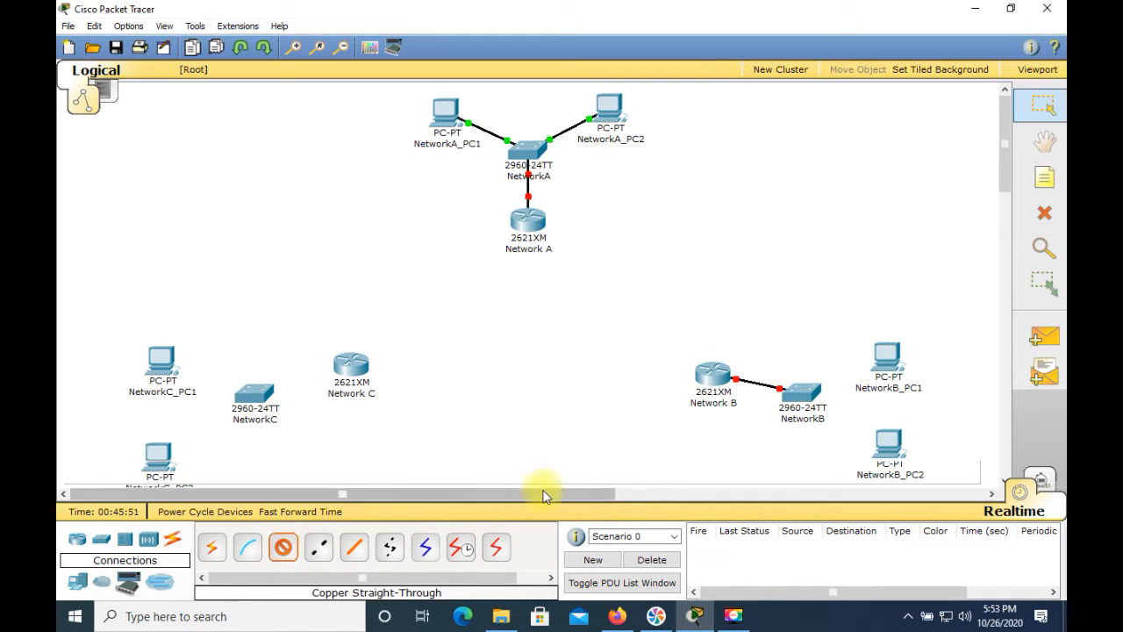
click(885, 367)
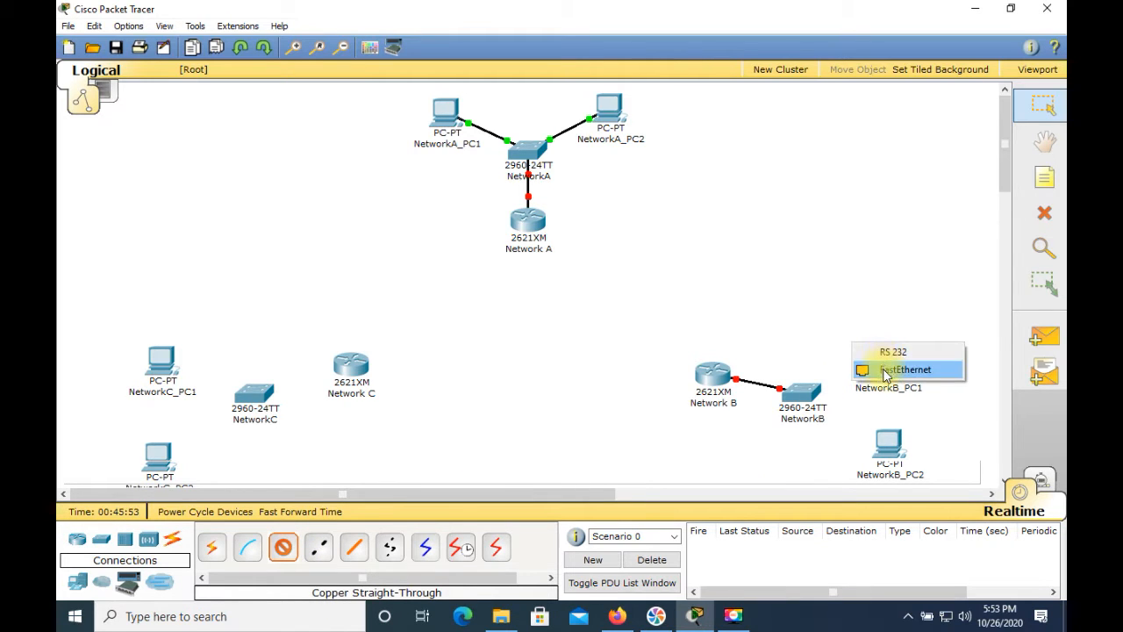
click(886, 369)
click(804, 397)
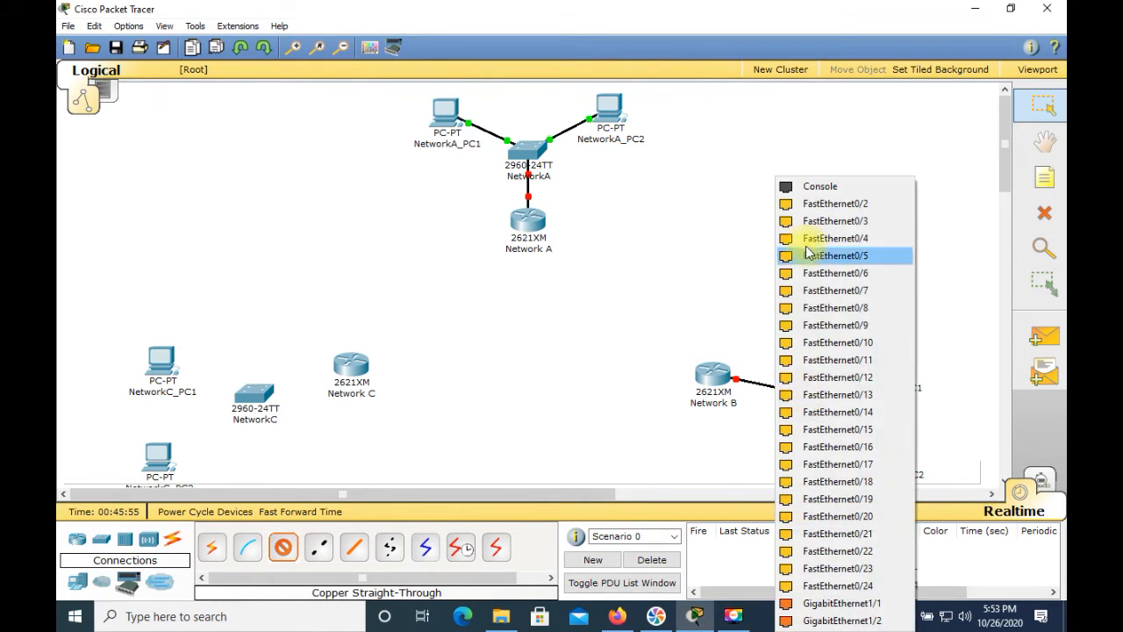
click(805, 207)
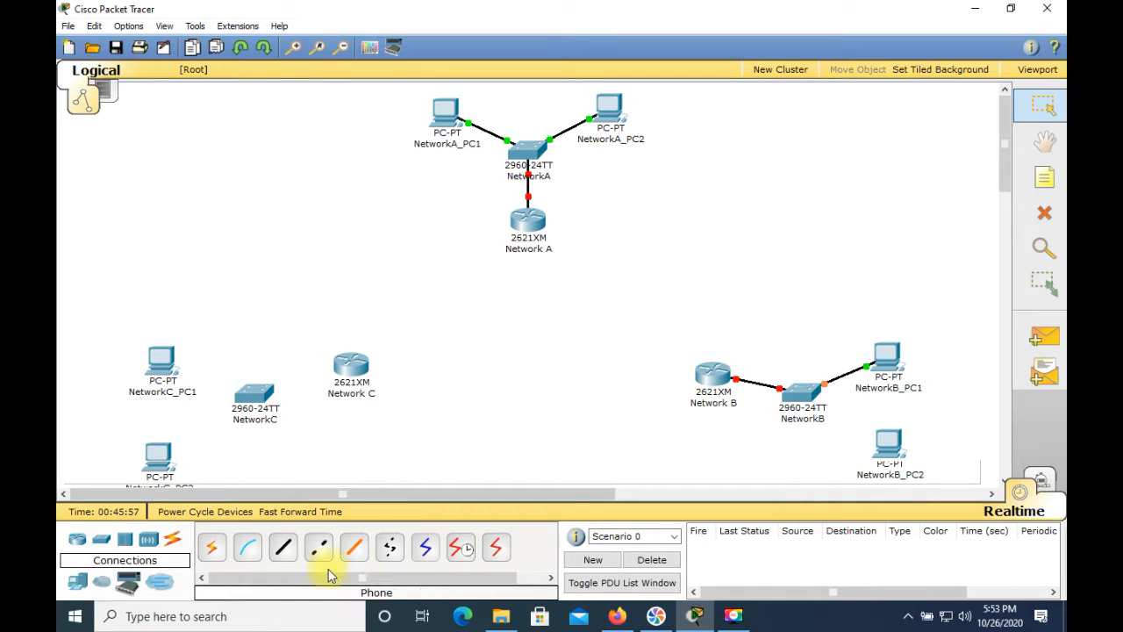
Connect NetworkB_PC2's FastEthernet port to the NetworkB switch's FastEthernet0/3 with a copper straight-through cable
click(290, 547)
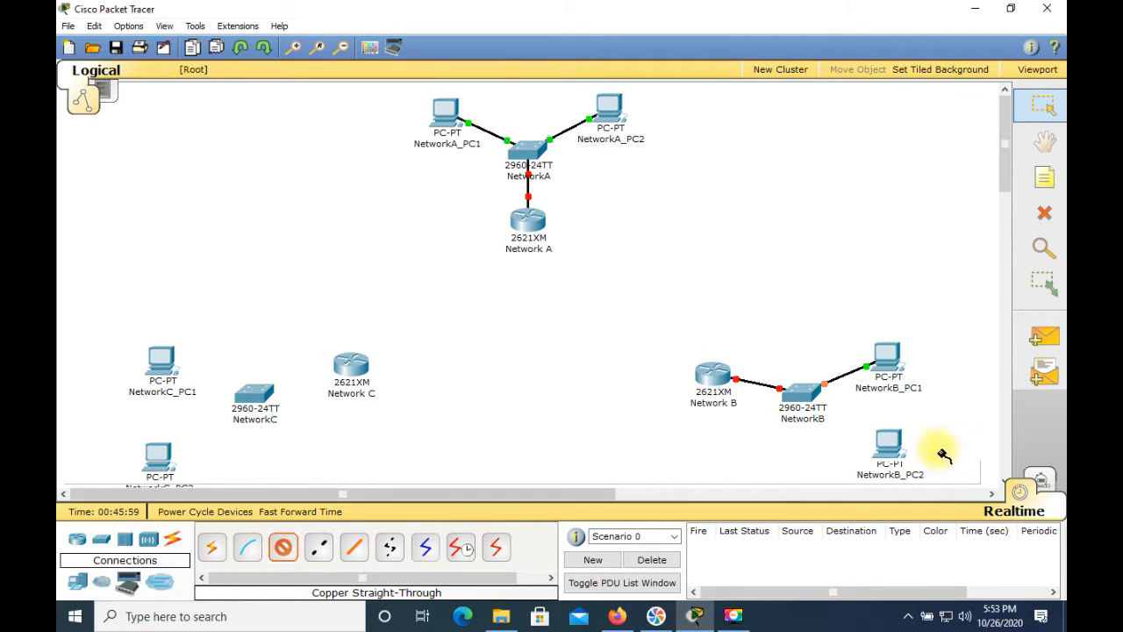
click(886, 446)
click(890, 456)
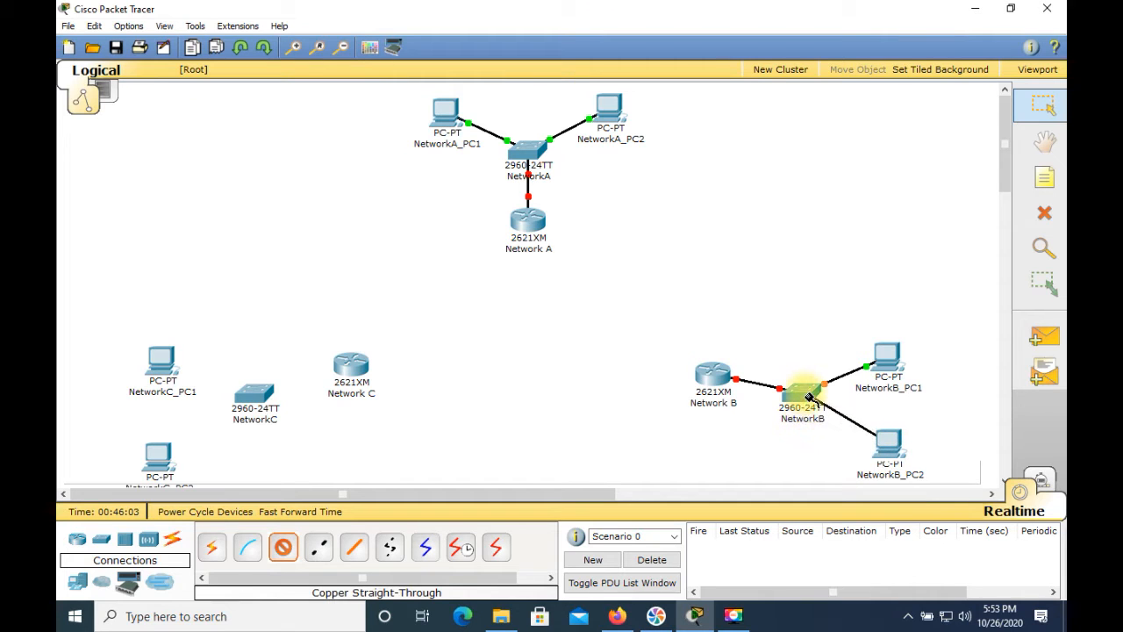
click(809, 396)
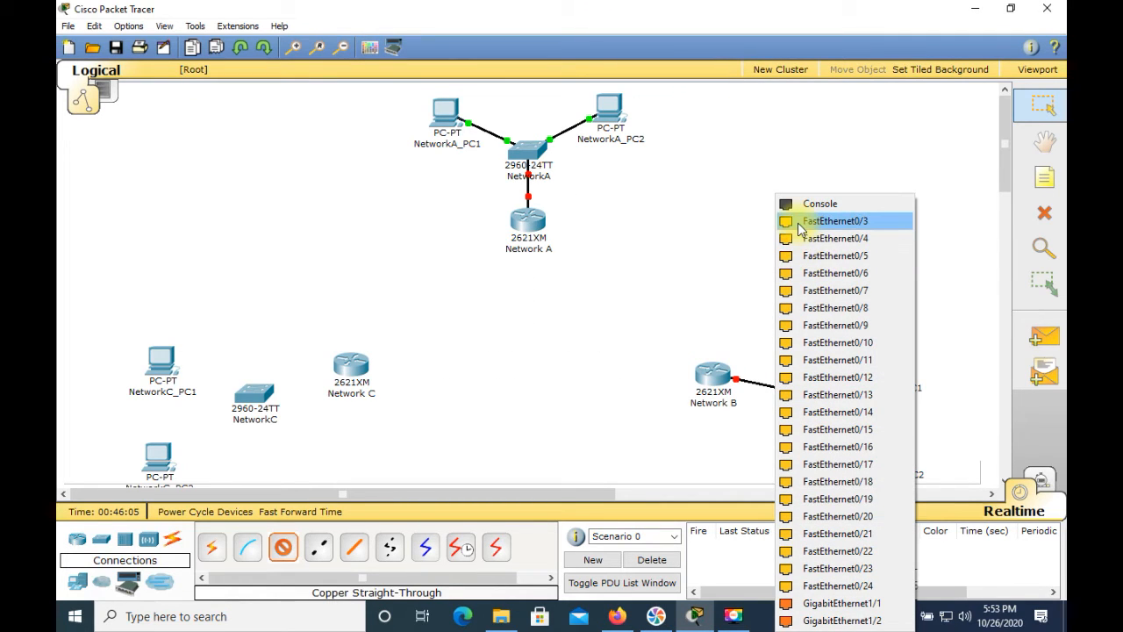
click(802, 228)
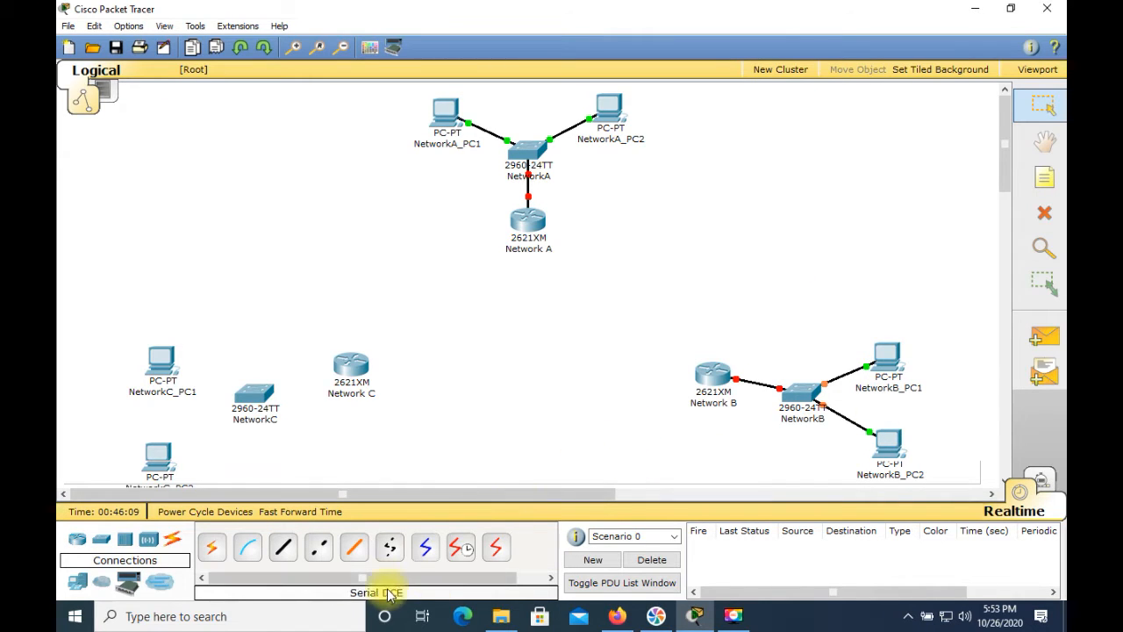
Connect the Network C router's FastEthernet0/0 to the NetworkC switch's FastEthernet0/1 with a copper straight-through cable
click(285, 550)
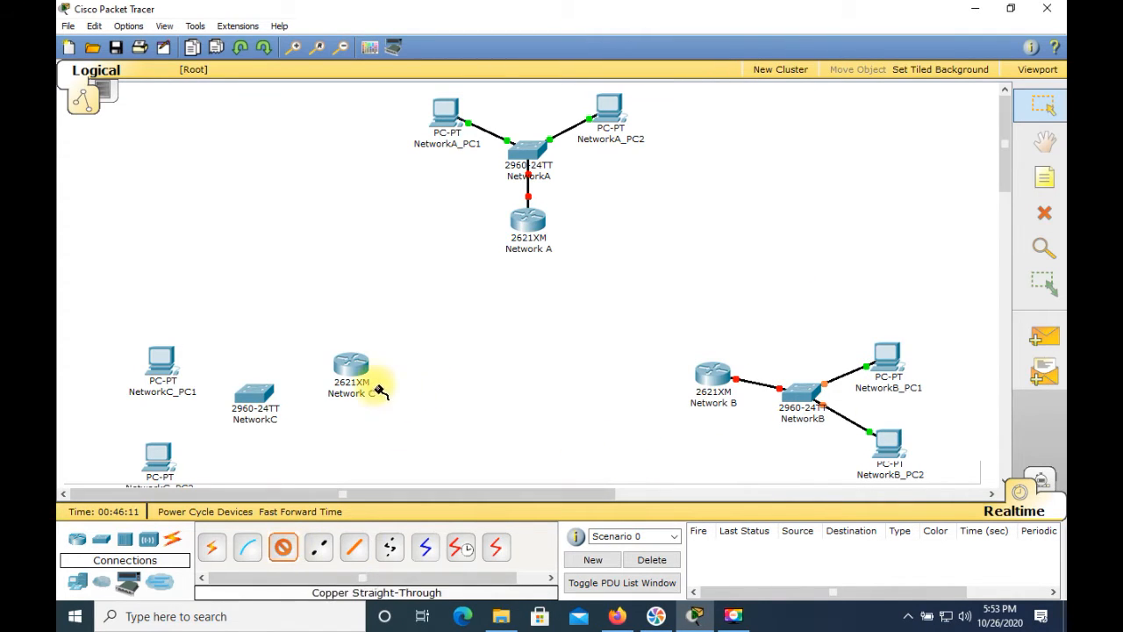
click(357, 372)
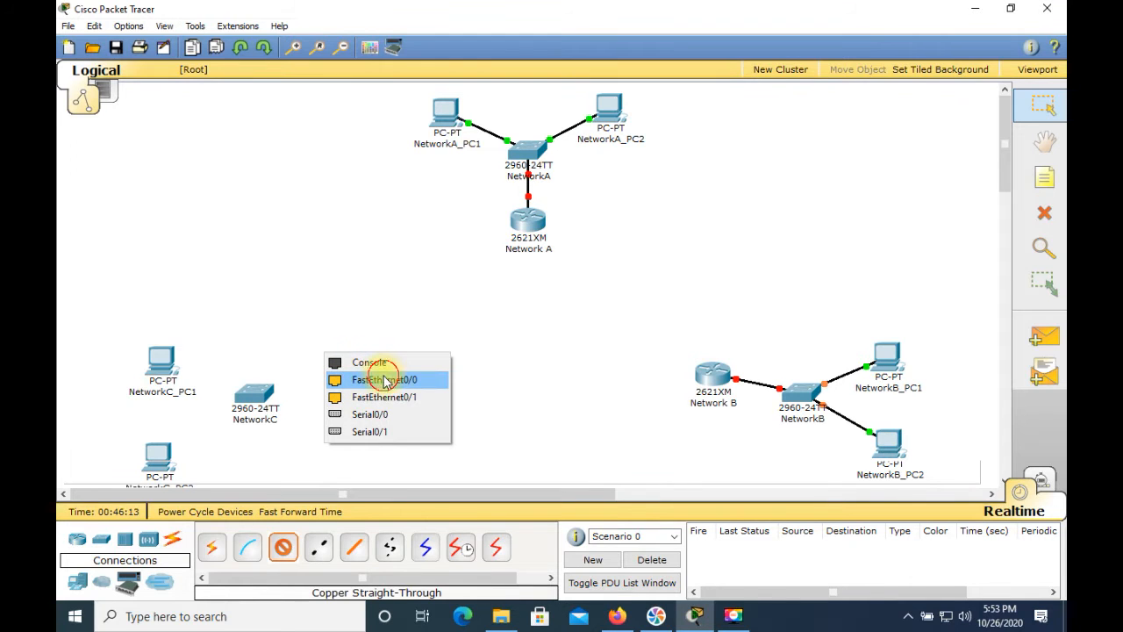
click(385, 379)
click(255, 397)
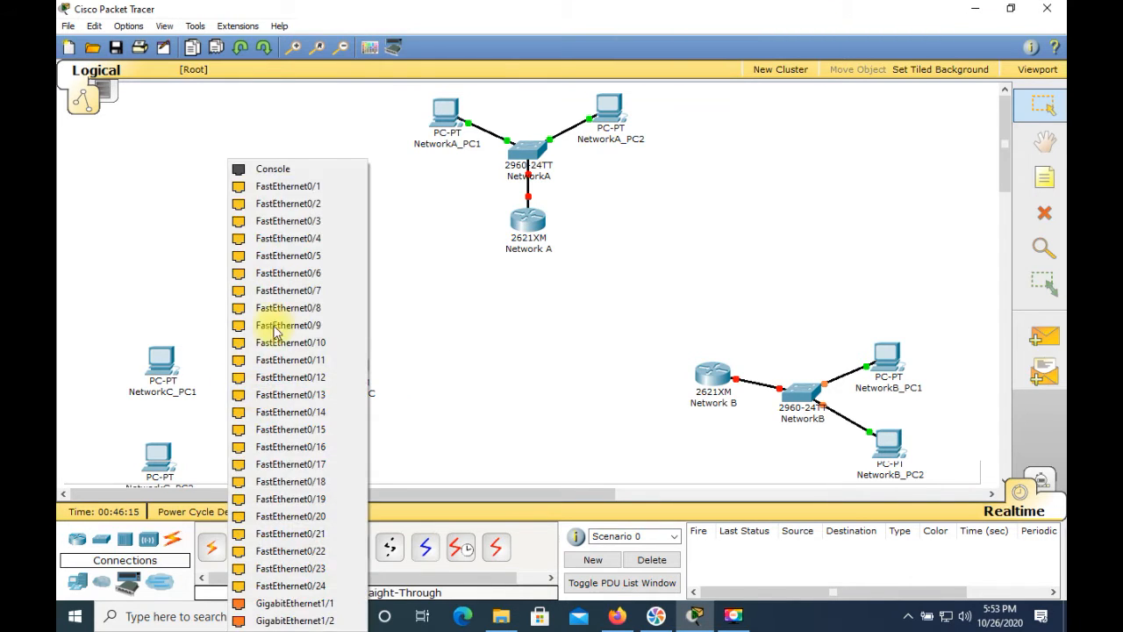
click(283, 185)
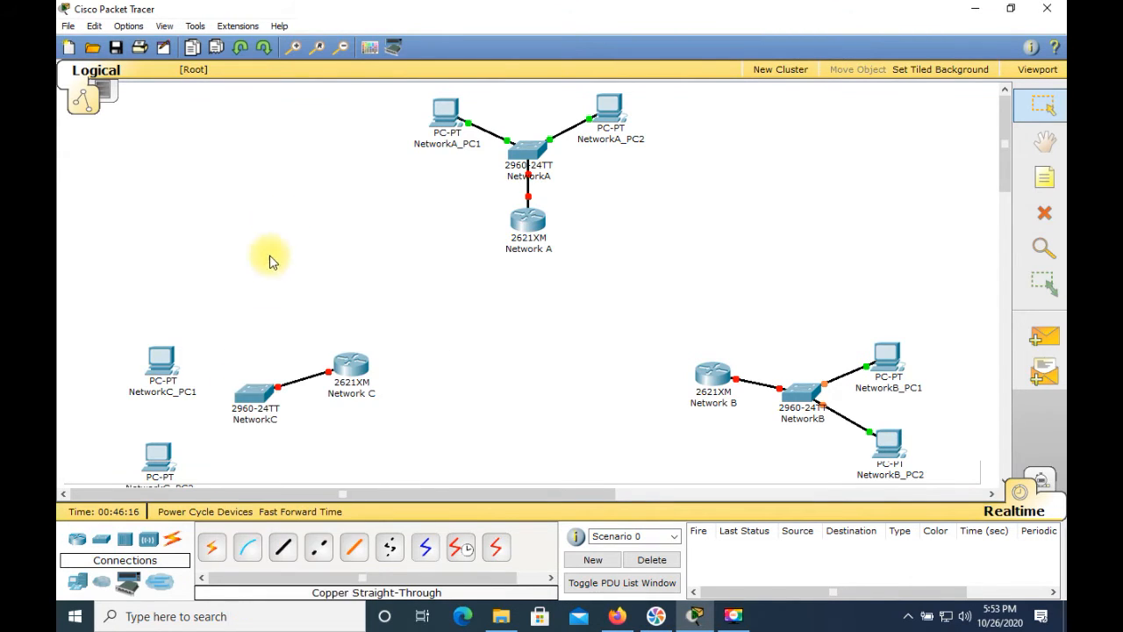
Connect NetworkC_PC1's FastEthernet port to the NetworkC switch's FastEthernet0/2 with a copper straight-through cable
click(283, 548)
click(167, 365)
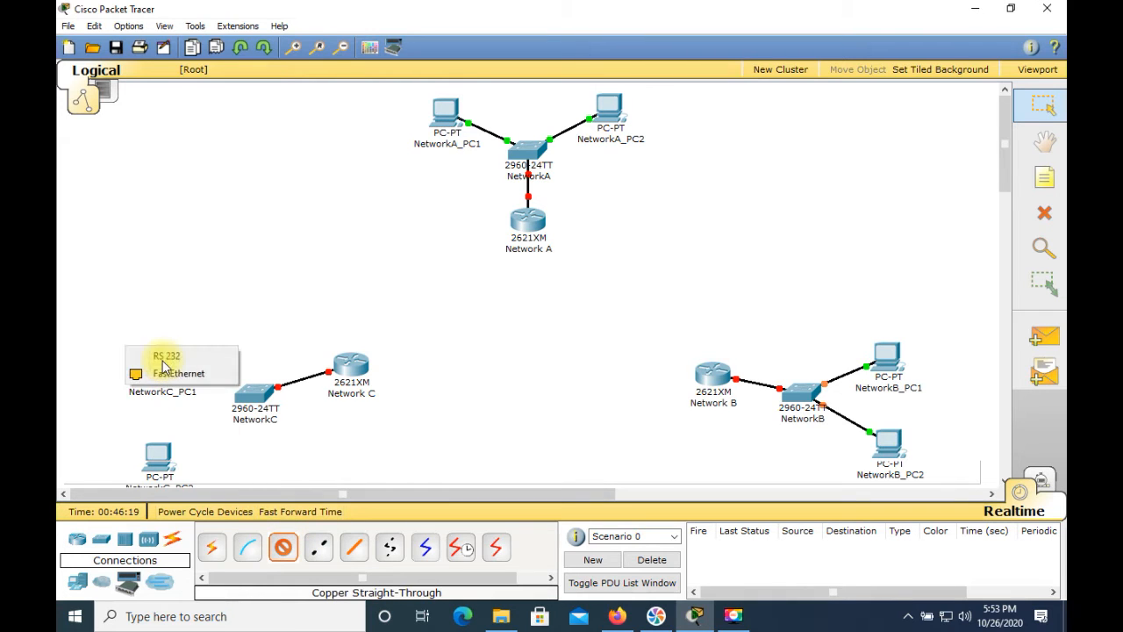
click(178, 373)
click(248, 394)
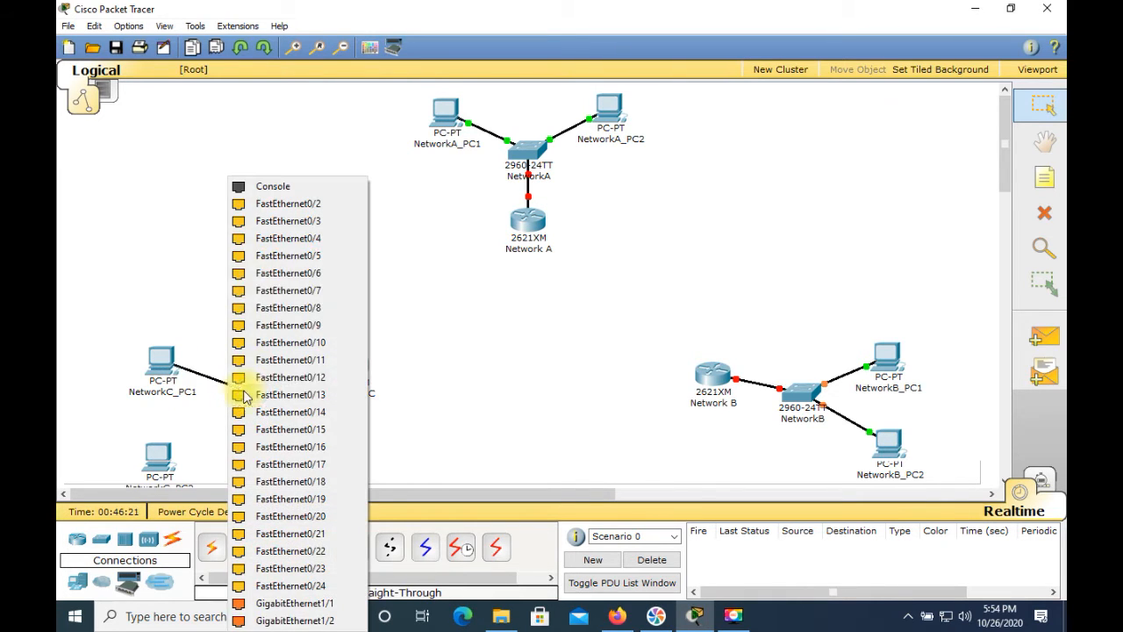
click(273, 204)
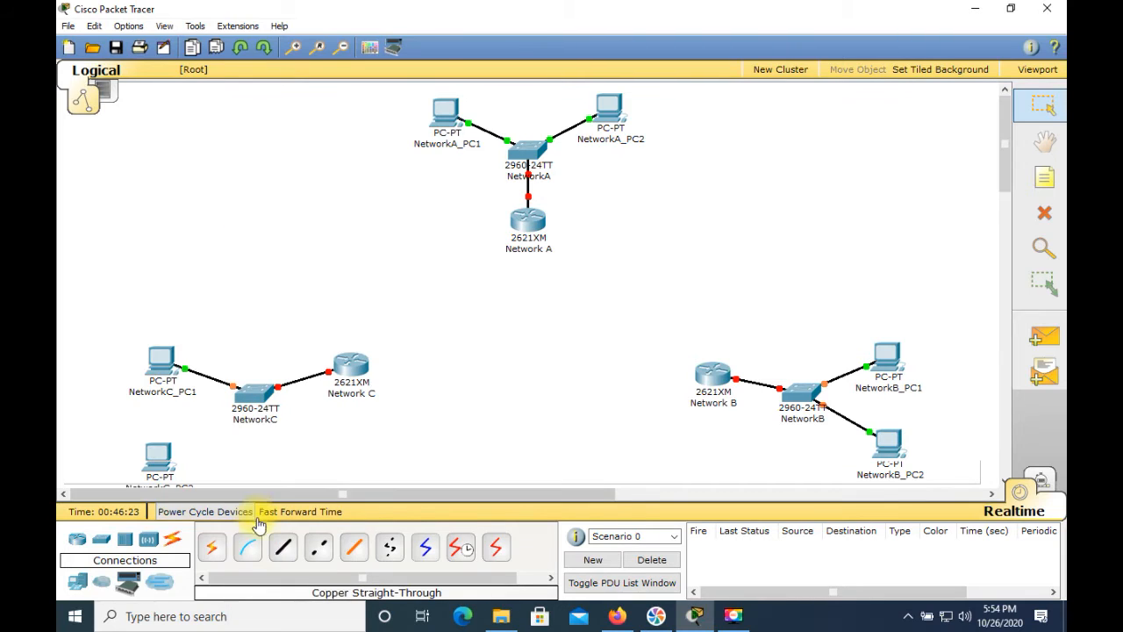
Connect NetworkC_PC2's FastEthernet port to the NetworkC switch's FastEthernet0/3 with a copper straight-through cable
click(283, 547)
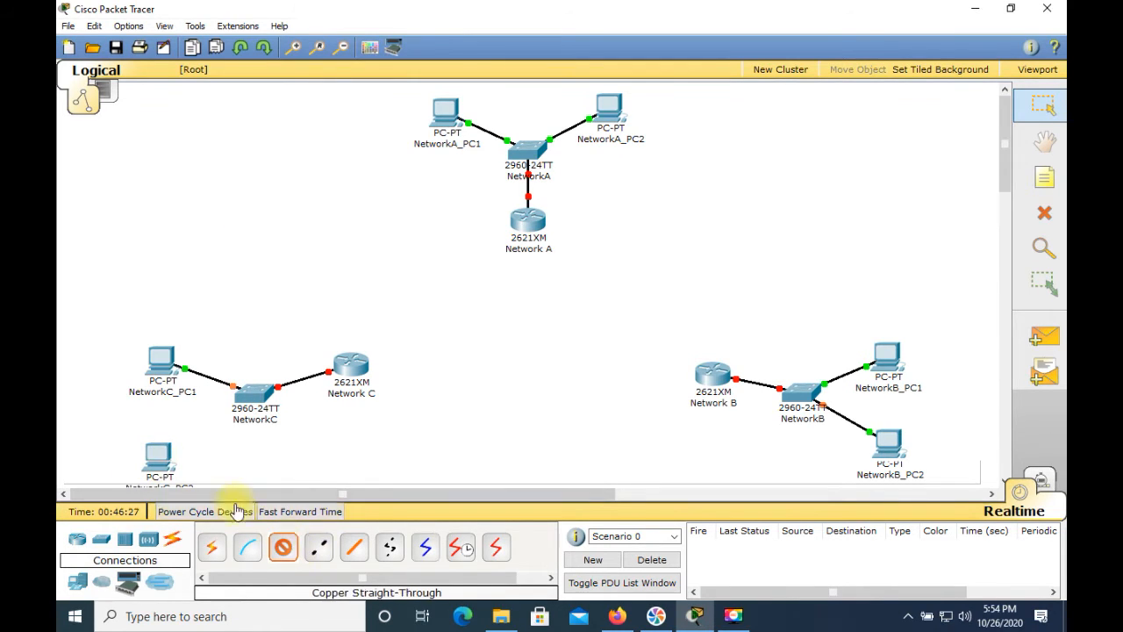
click(163, 466)
click(171, 469)
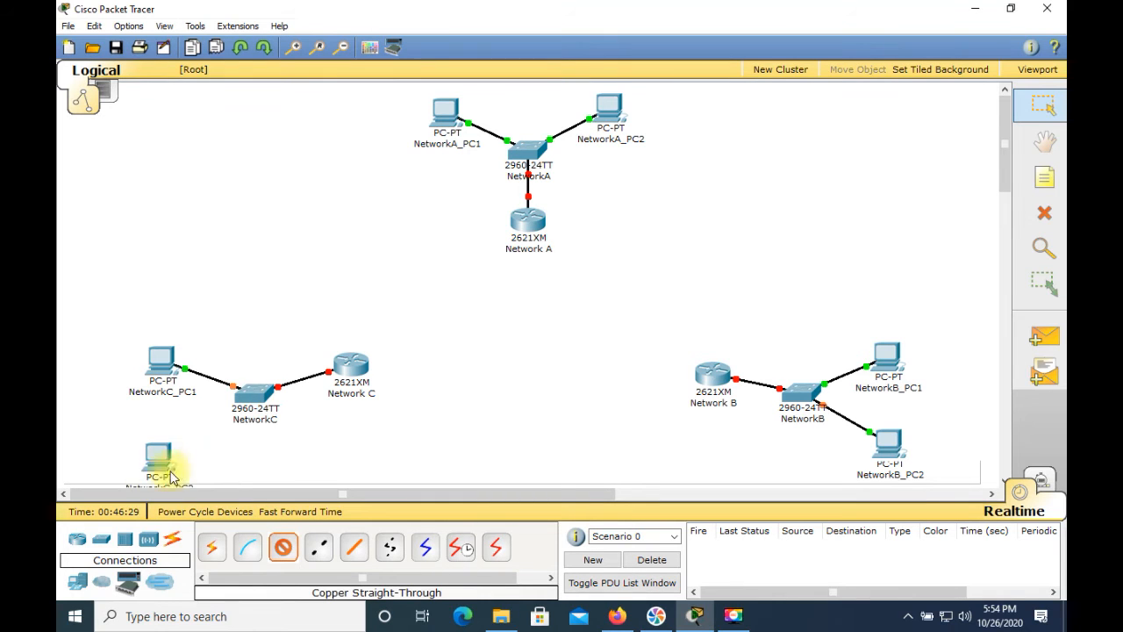
click(259, 400)
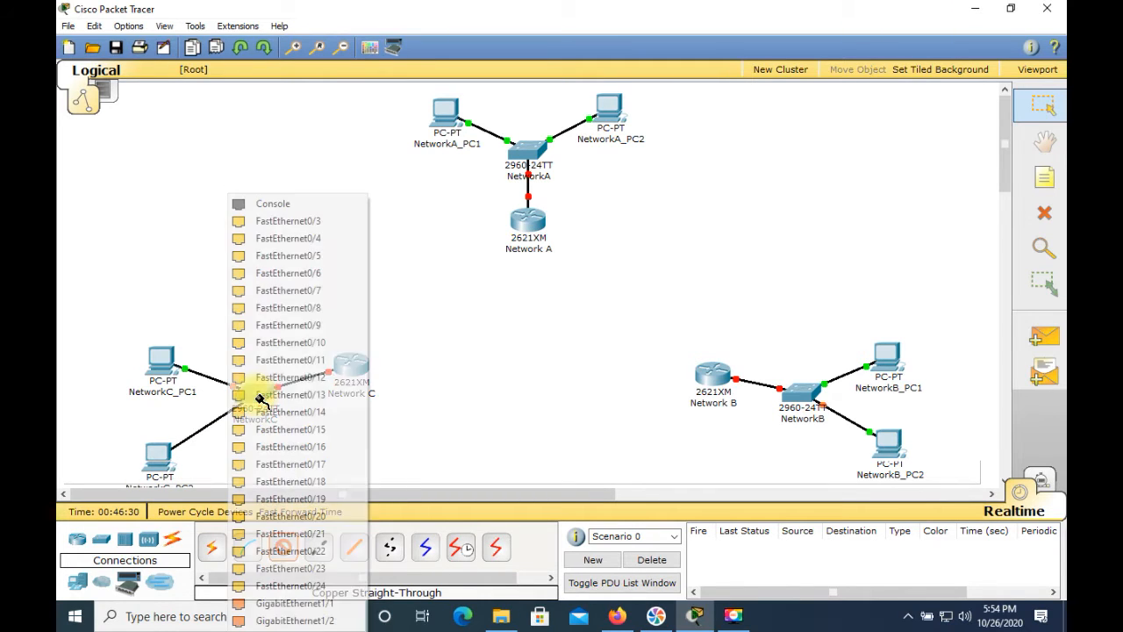
click(289, 222)
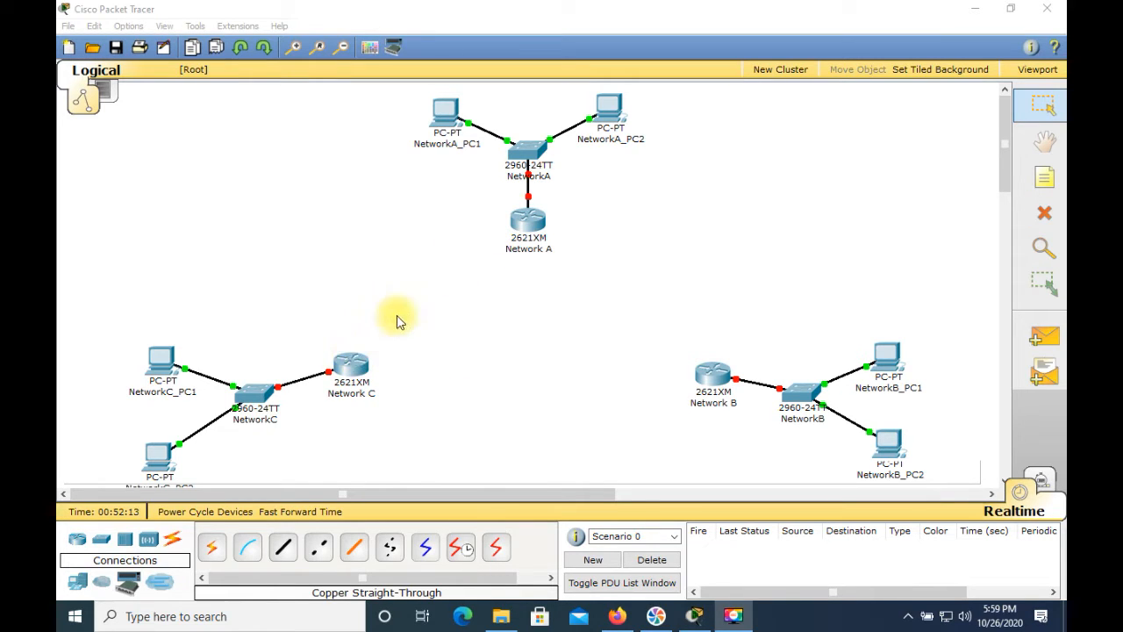
Connect the Network C router's Serial0/0 to the Network A router's Serial0/1 with a Serial DCE cable
click(461, 549)
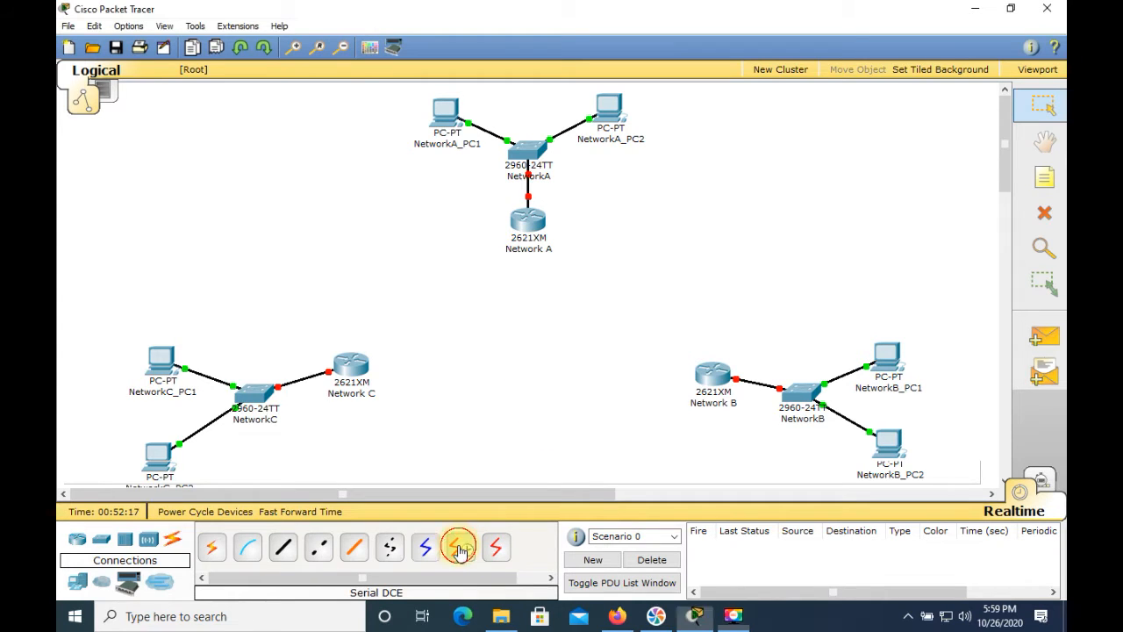
click(358, 373)
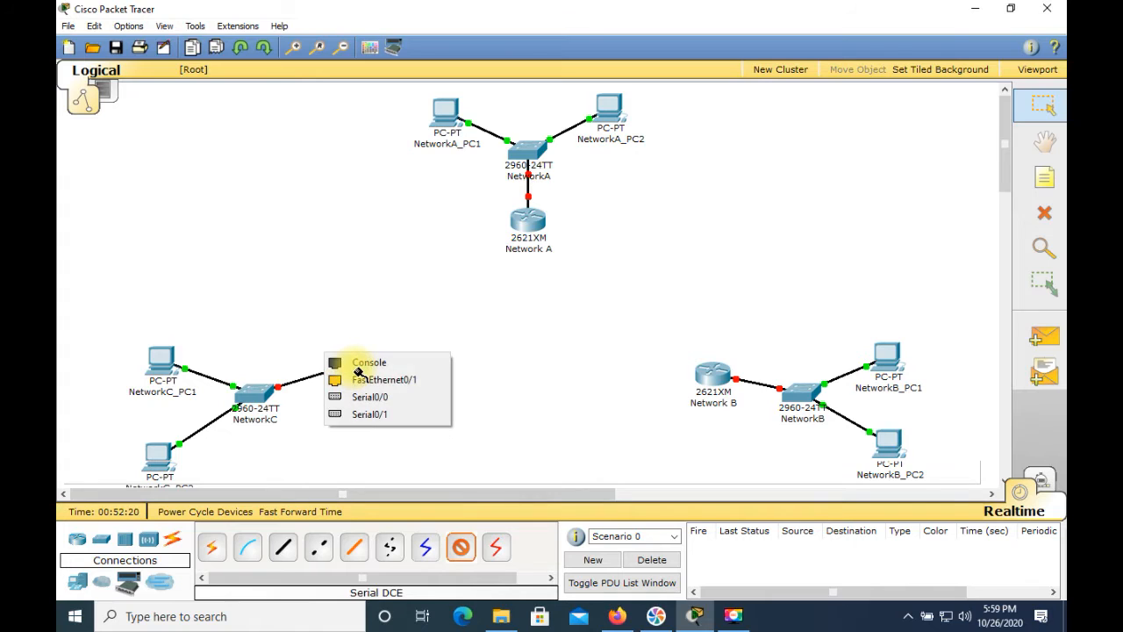
click(376, 398)
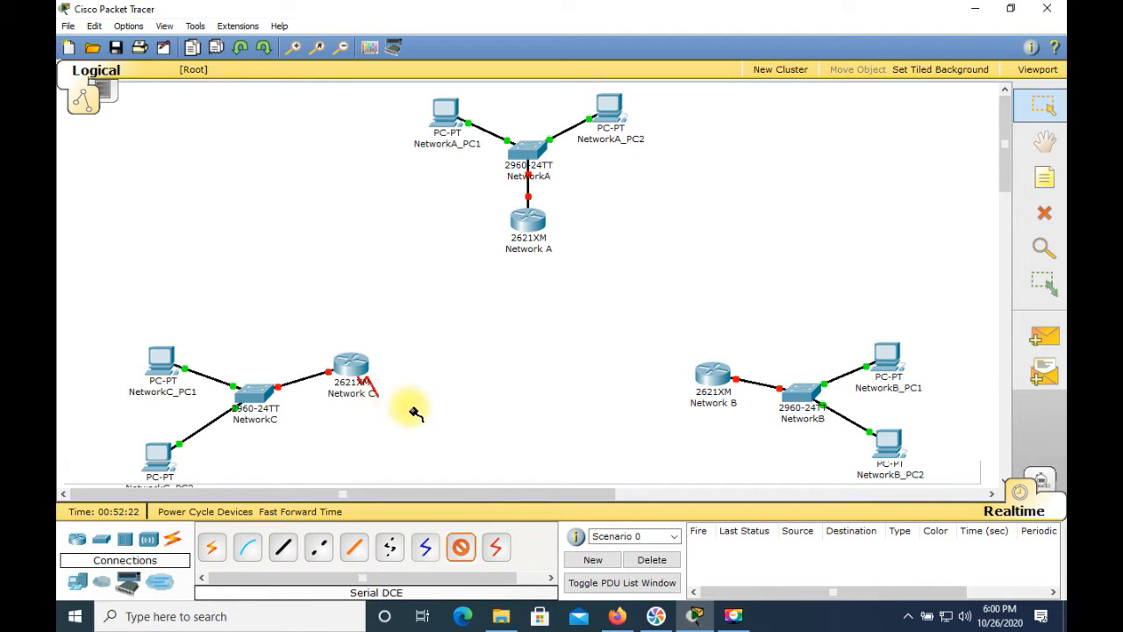
click(530, 227)
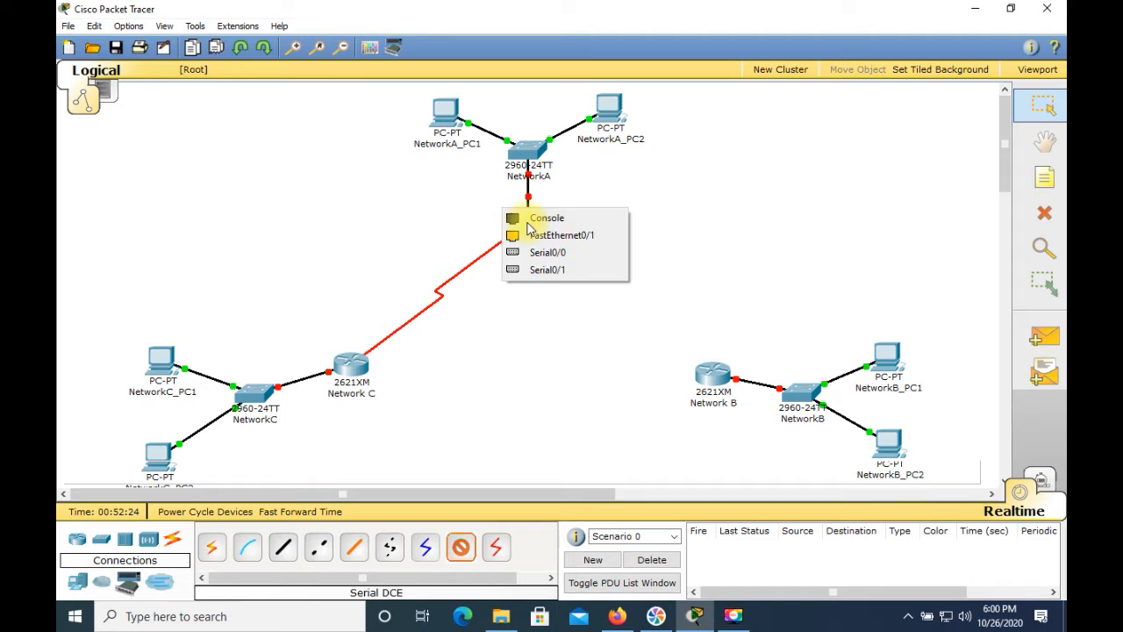
click(540, 270)
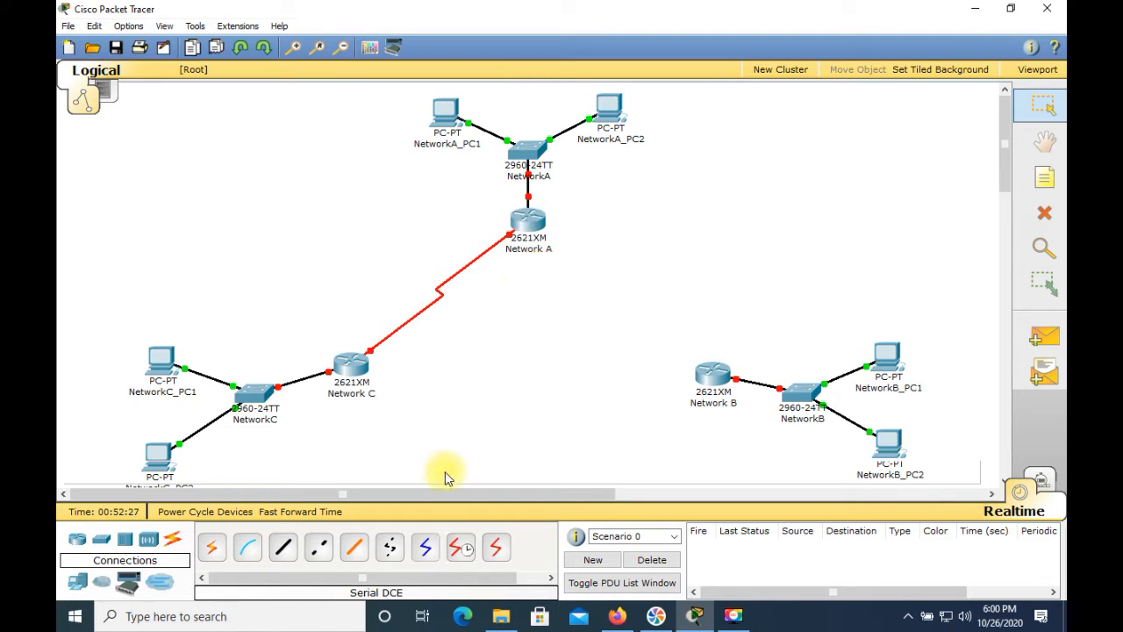
Connect the Network A router's Serial0/0 to the Network B router's Serial0/1 with a Serial DCE cable
click(464, 553)
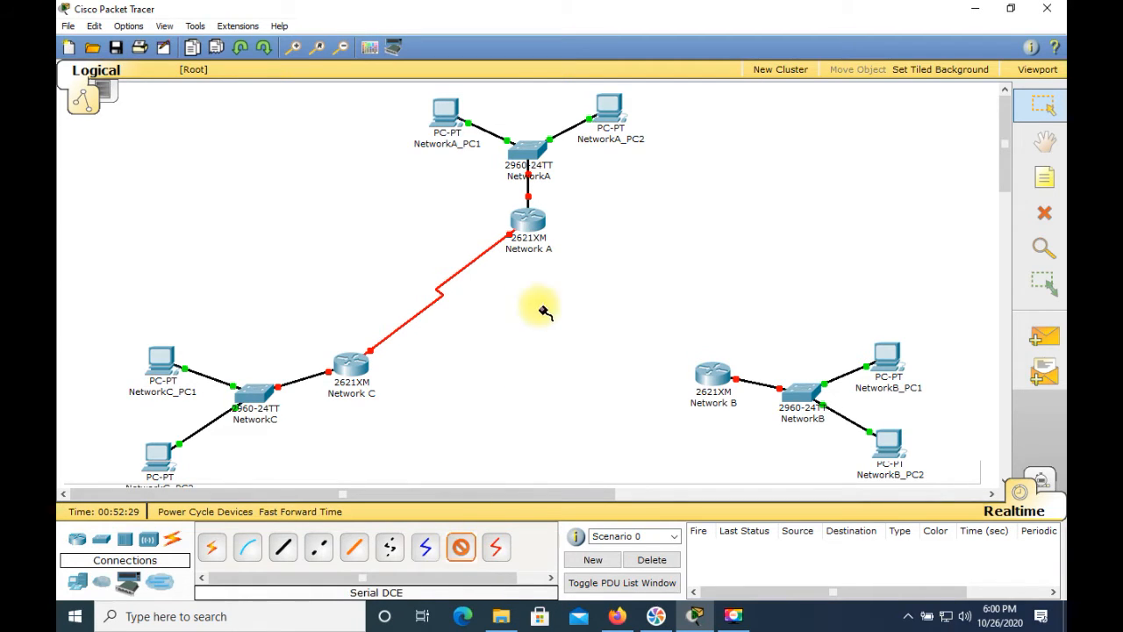
click(533, 226)
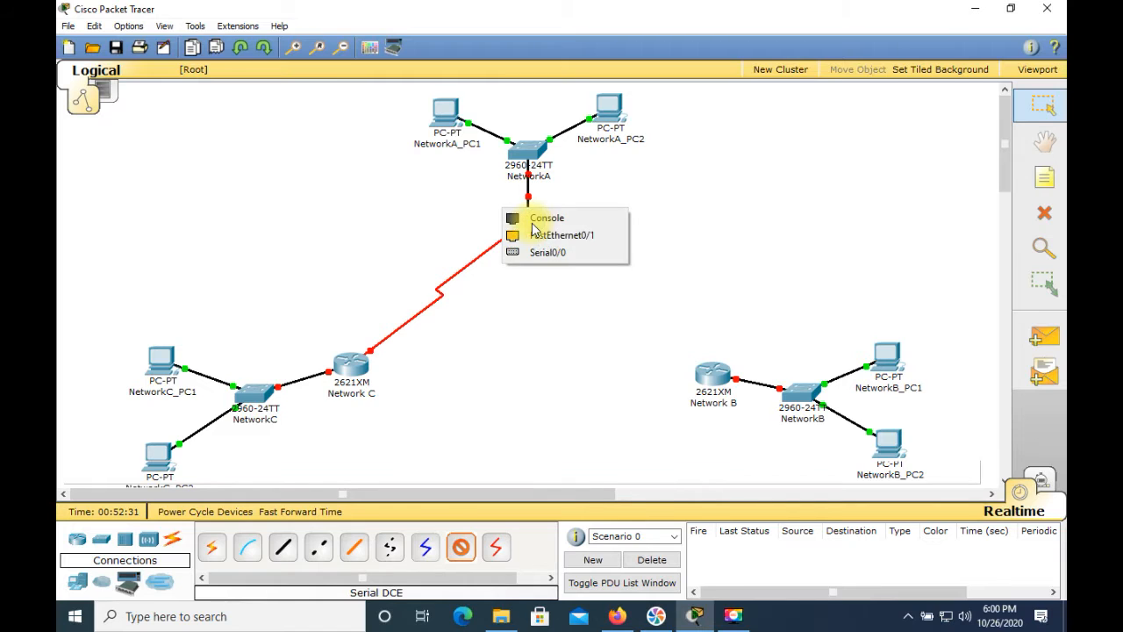
click(544, 251)
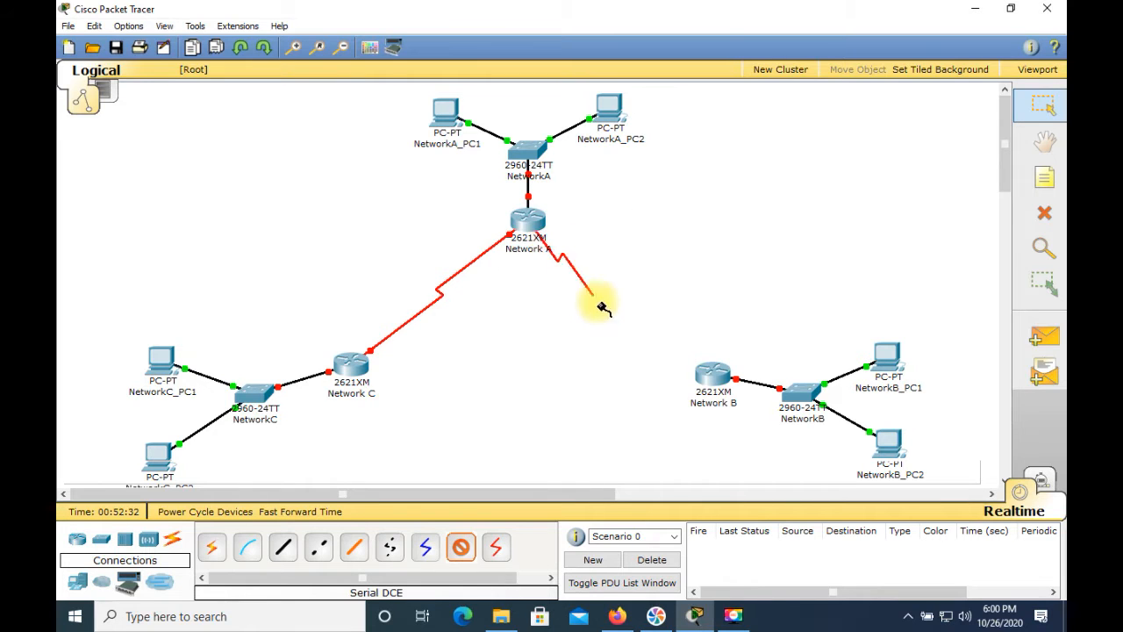
click(711, 373)
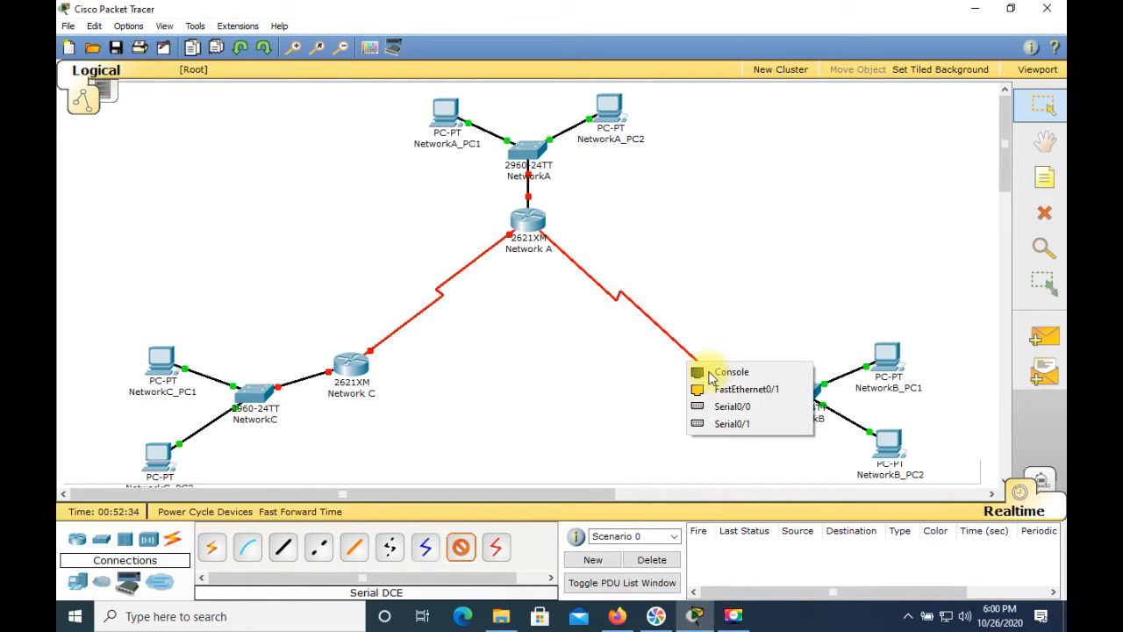
click(720, 424)
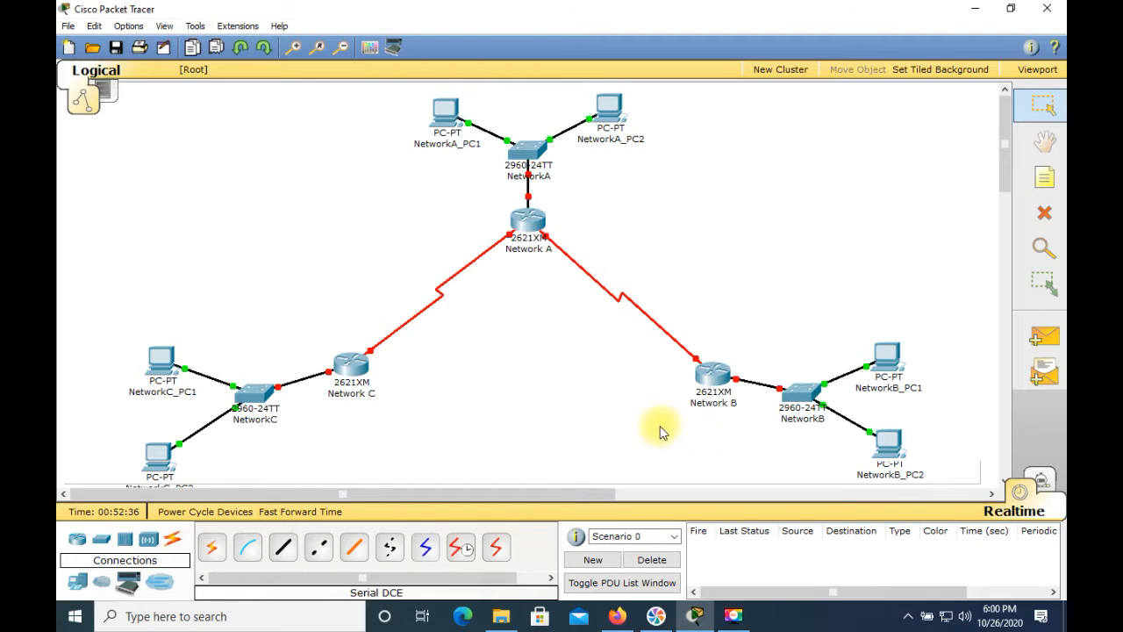
Connect the Network B router's Serial0/0 to the Network C router's Serial0/1 with a Serial DCE cable
click(460, 550)
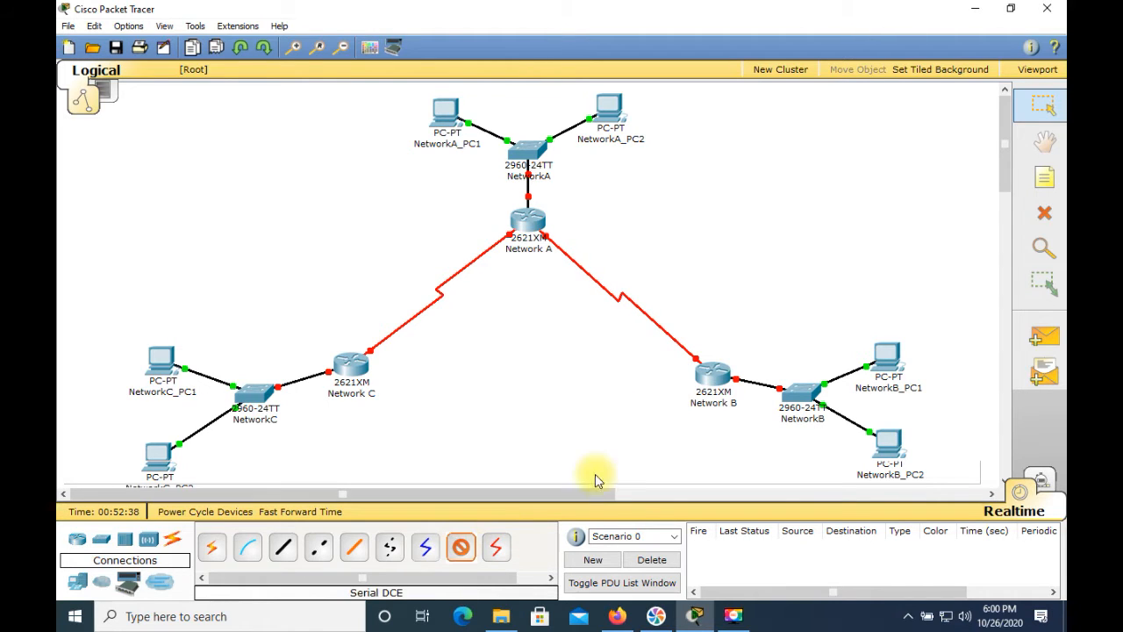
click(713, 379)
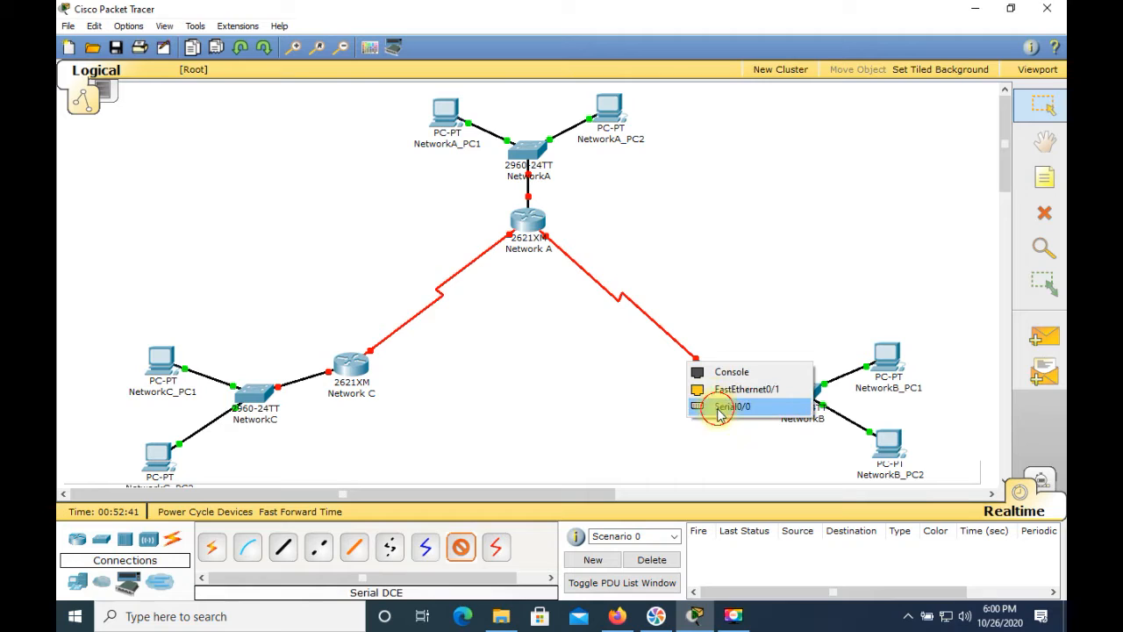
click(716, 404)
click(355, 368)
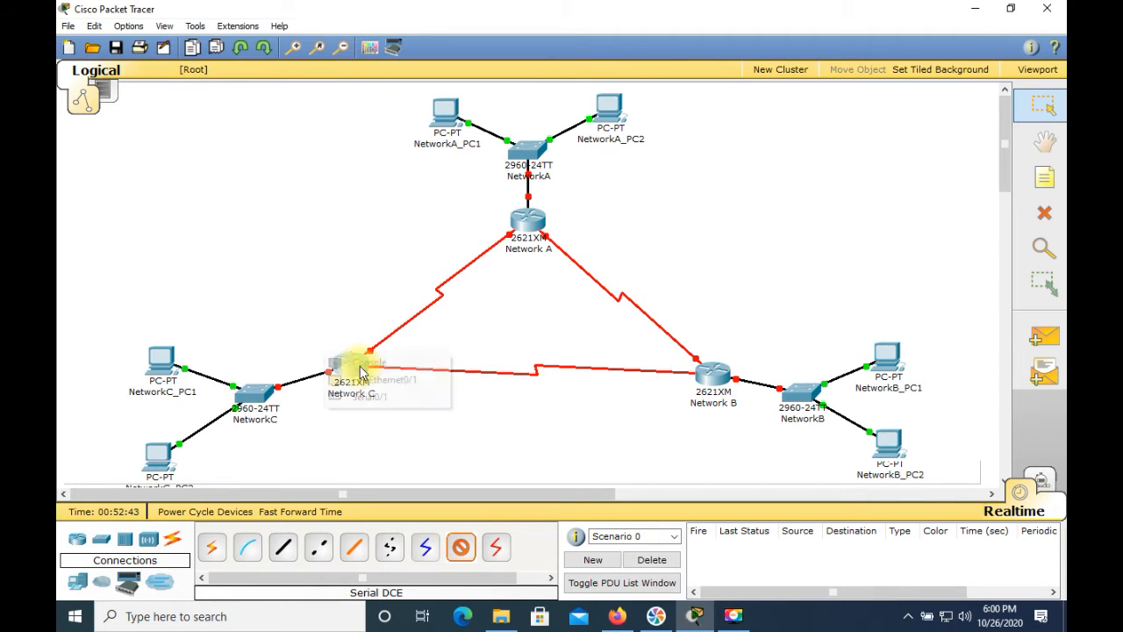
click(363, 396)
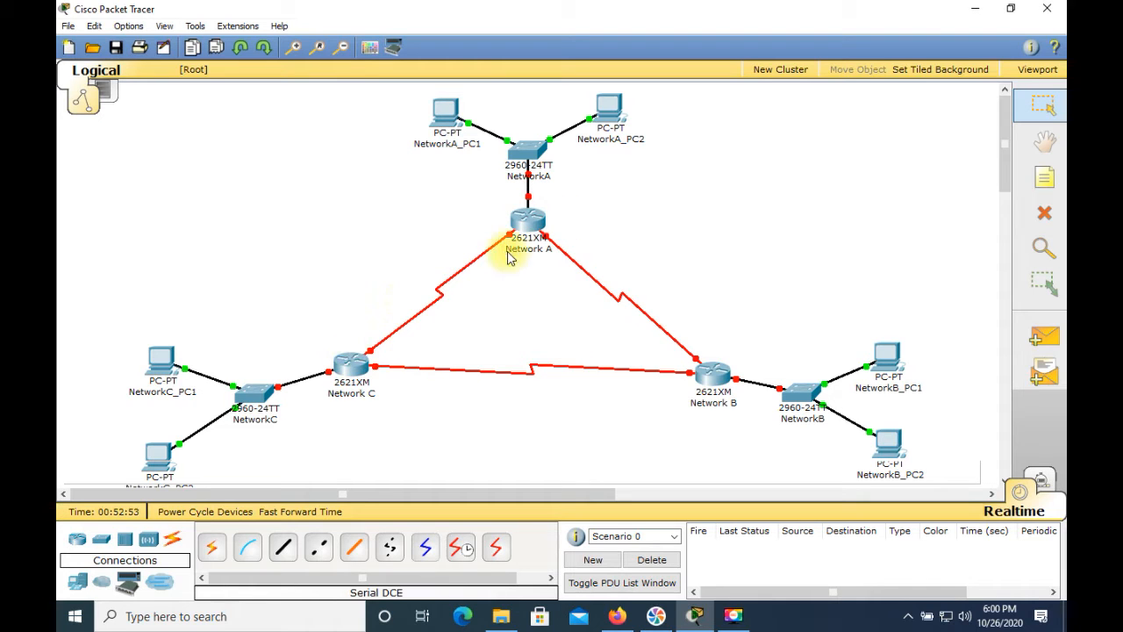
mouse_move(530, 221)
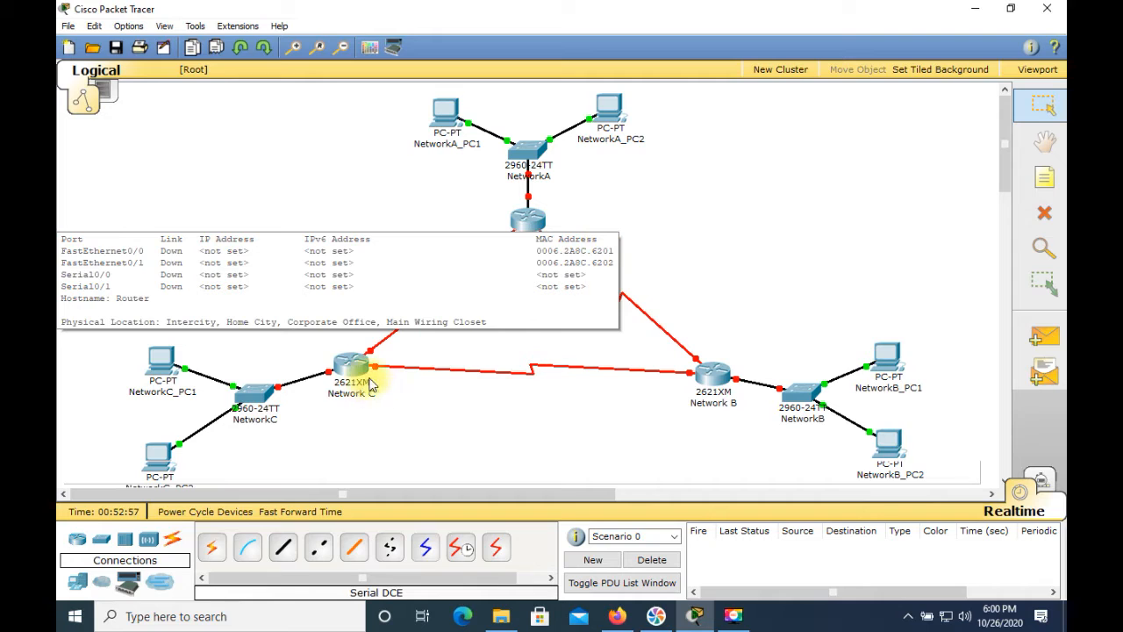
mouse_move(363, 379)
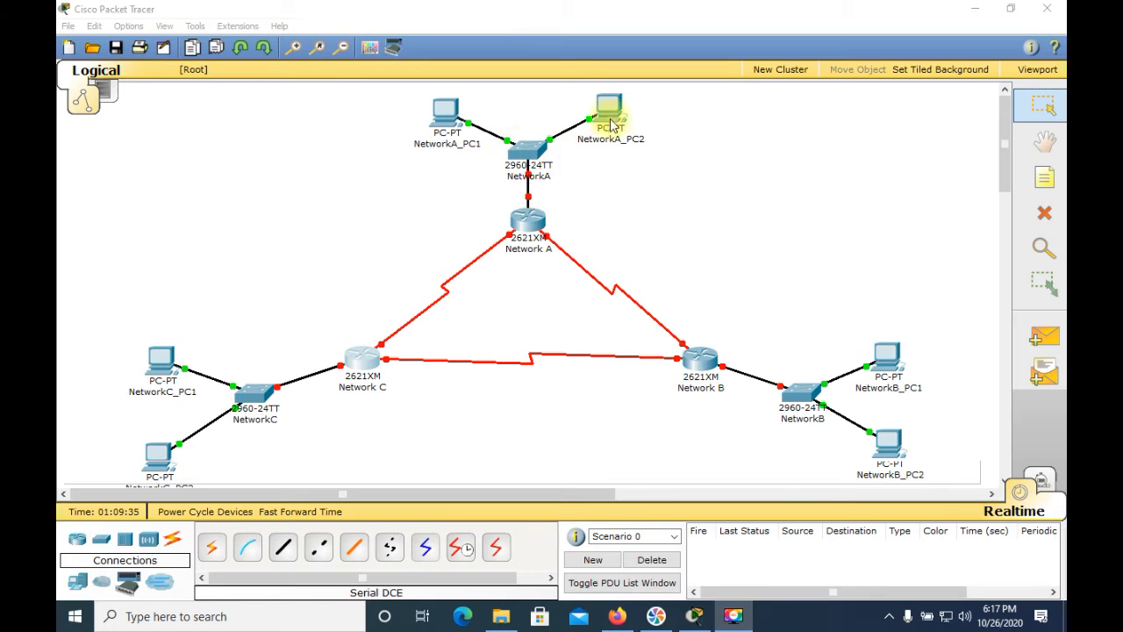
In the Network A router's command line, decline the configuration dialog with n and enter privileged mode with enable
click(530, 227)
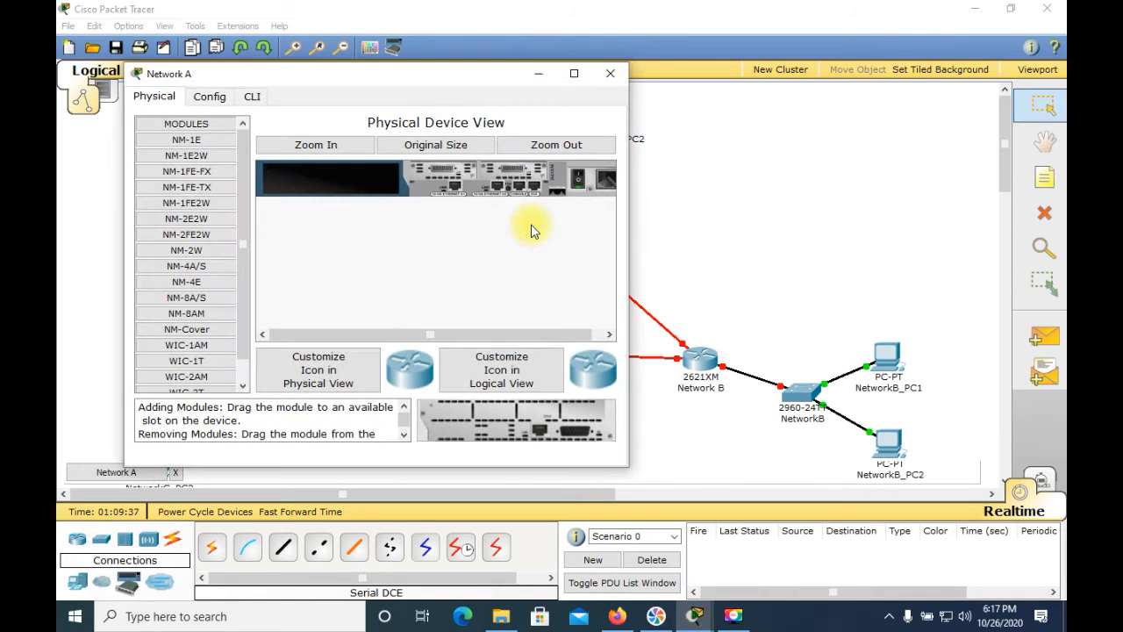
click(253, 98)
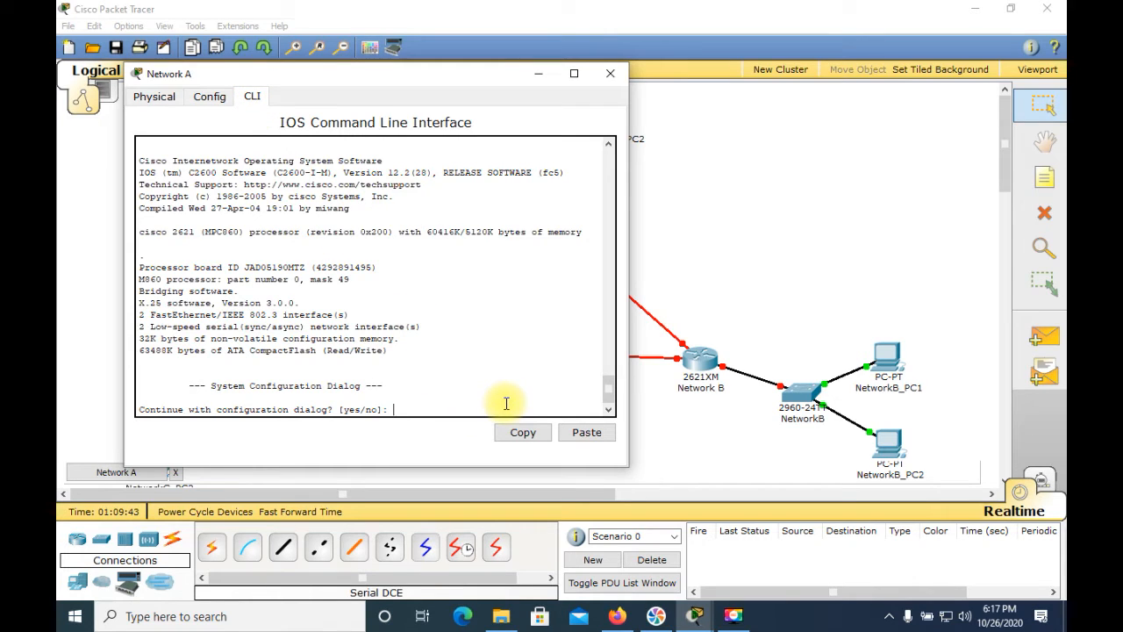
text(n)
key(Return)
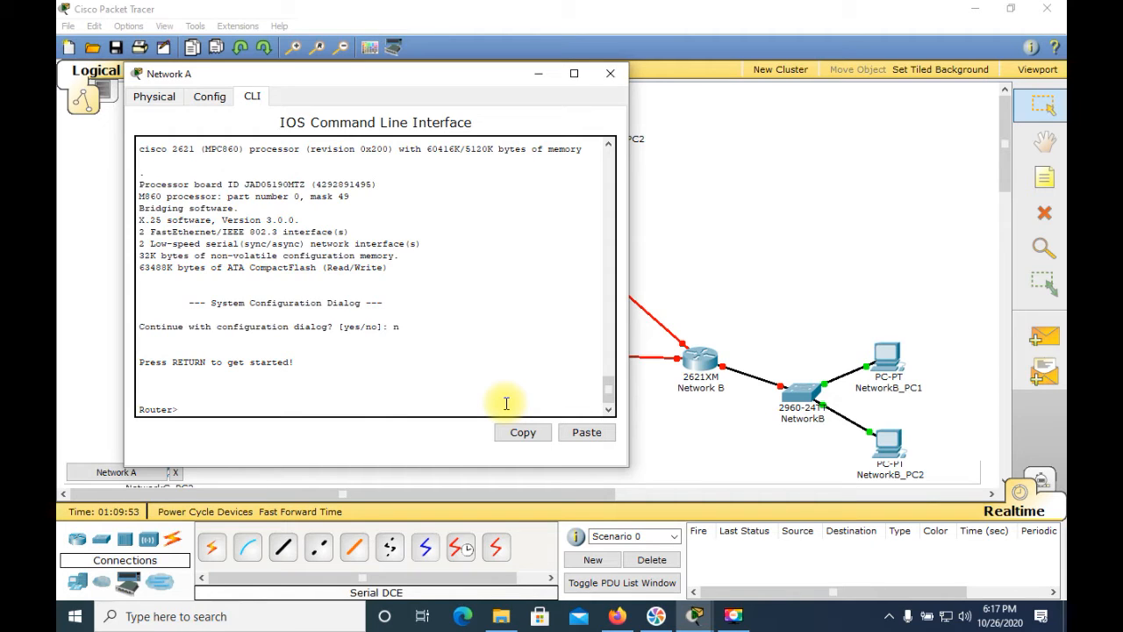
text(enable)
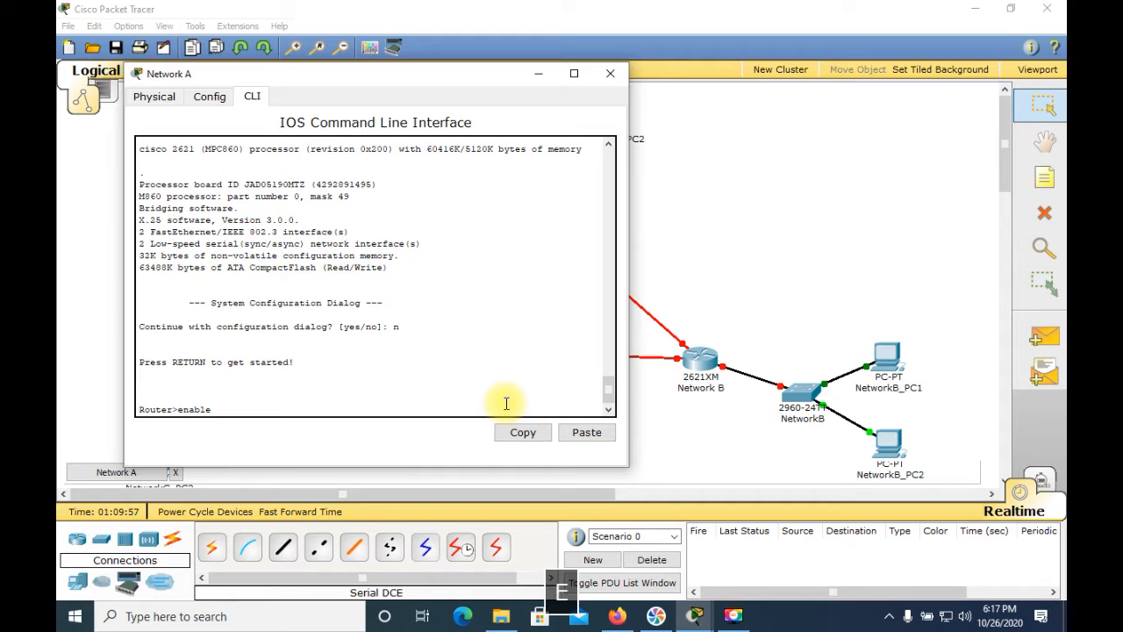
key(Return)
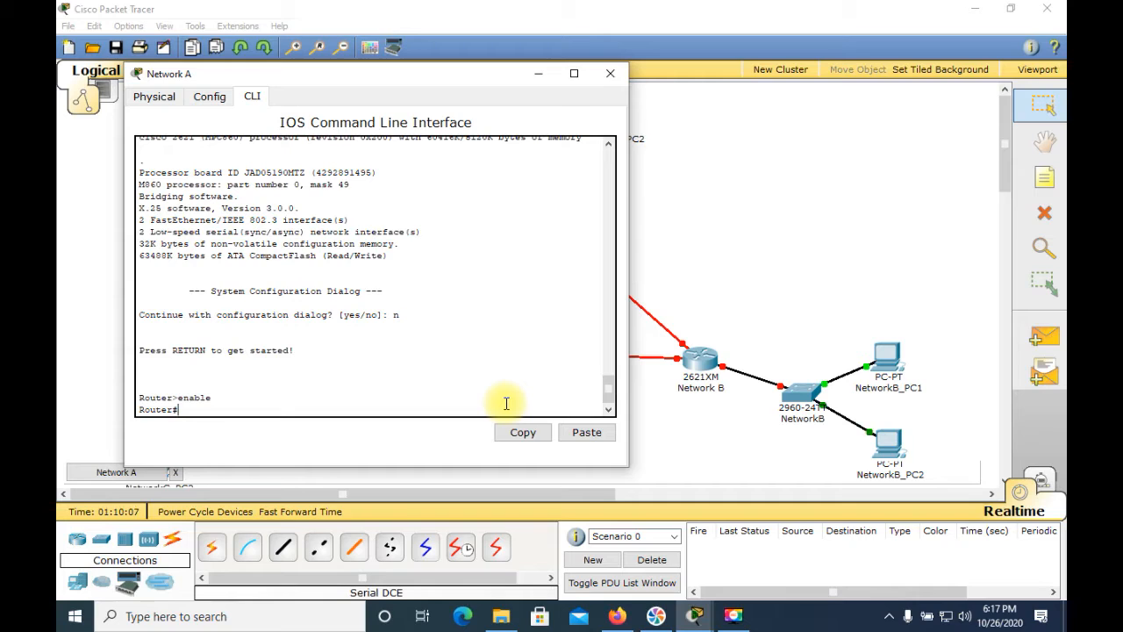
text(configure termain)
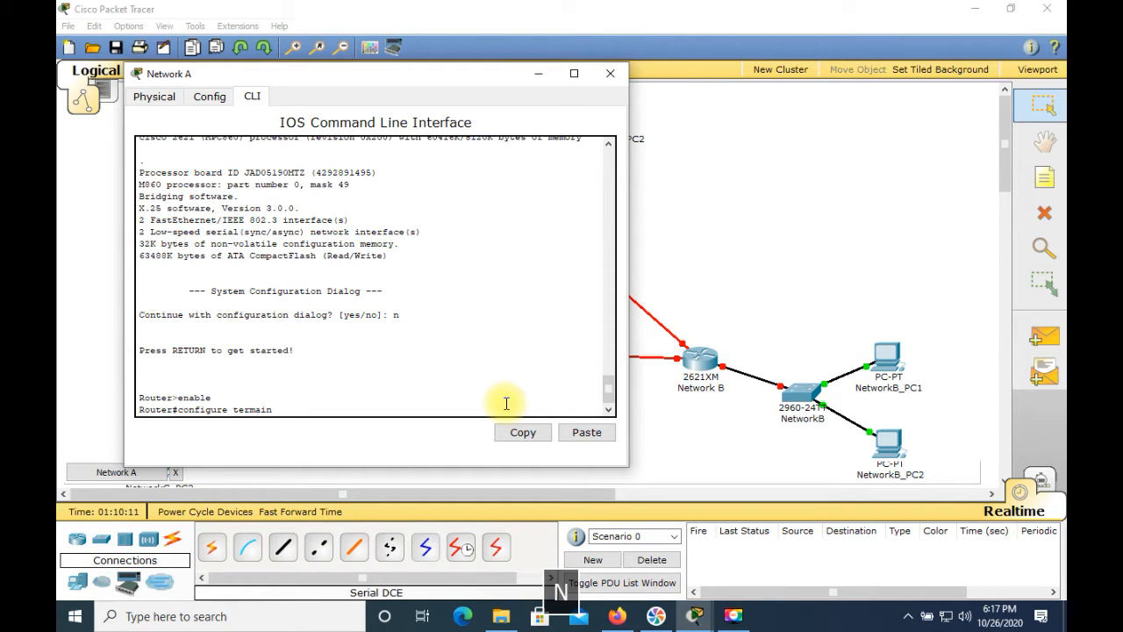
key(Return)
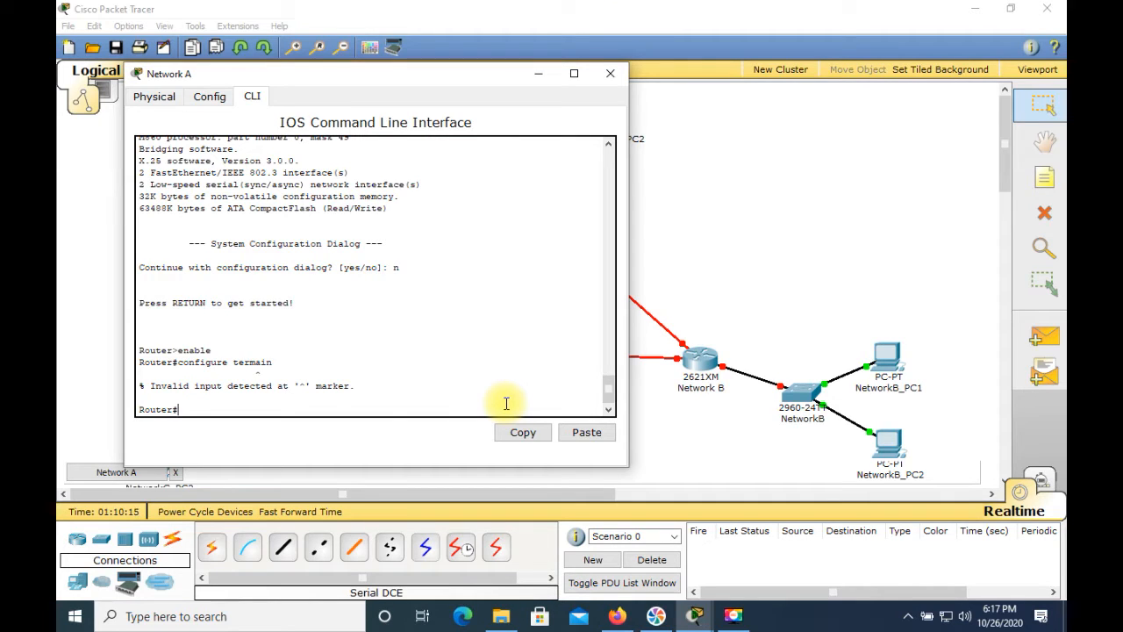
Enter global configuration mode on the Network A router with the command configure terminal
text(configure term)
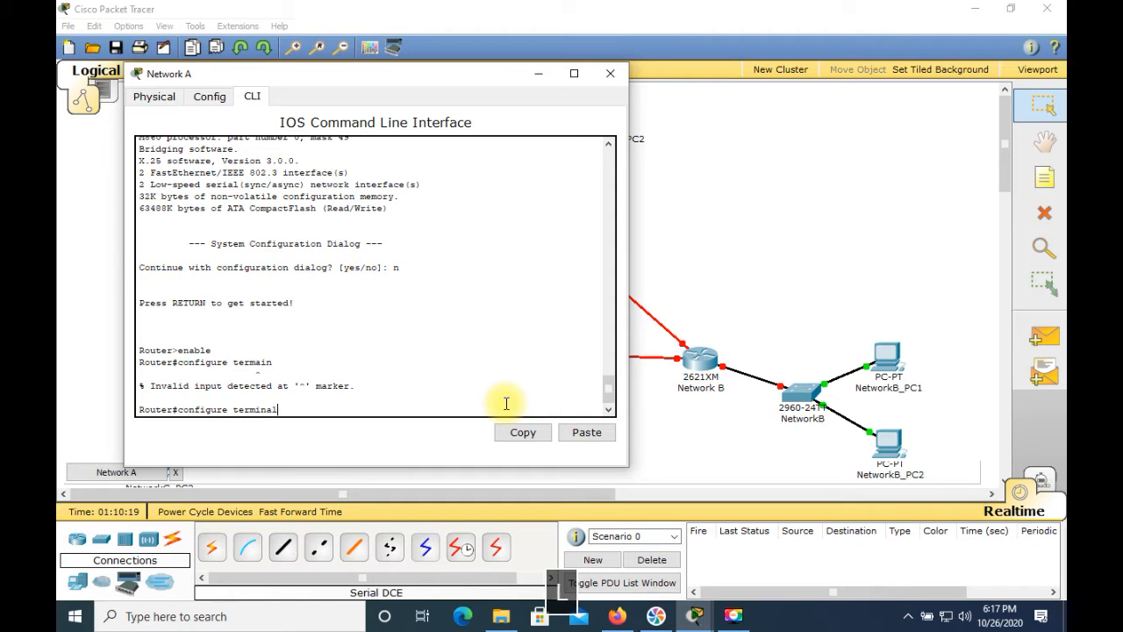
text(inal)
key(Return)
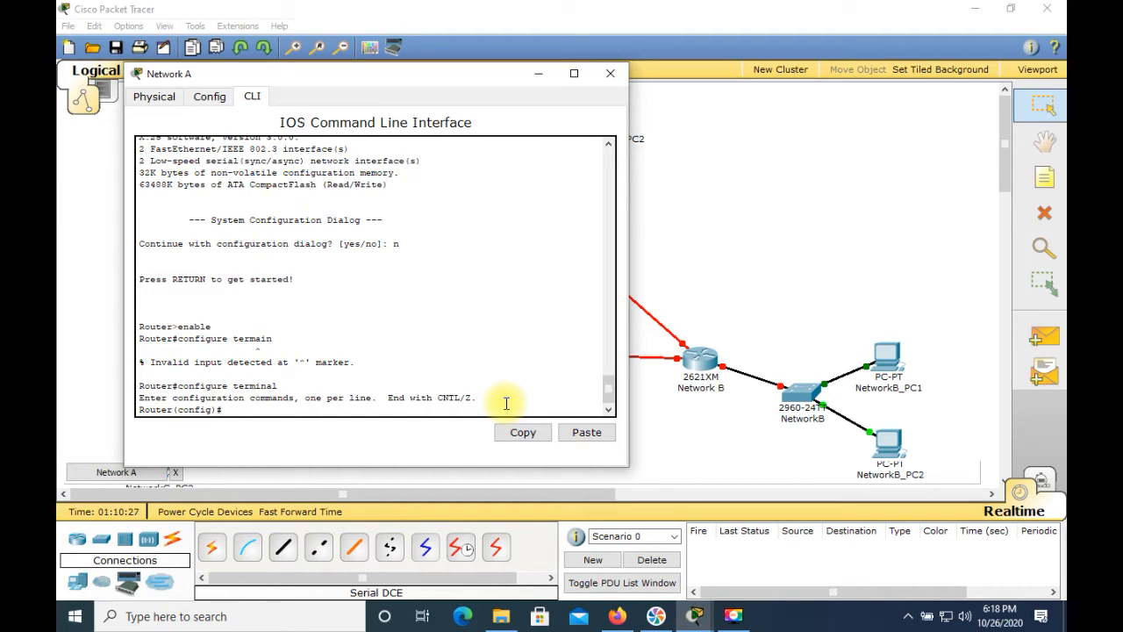
Set the Network A router's hostname to RouterA
text(h)
text(ostname )
text(Rou)
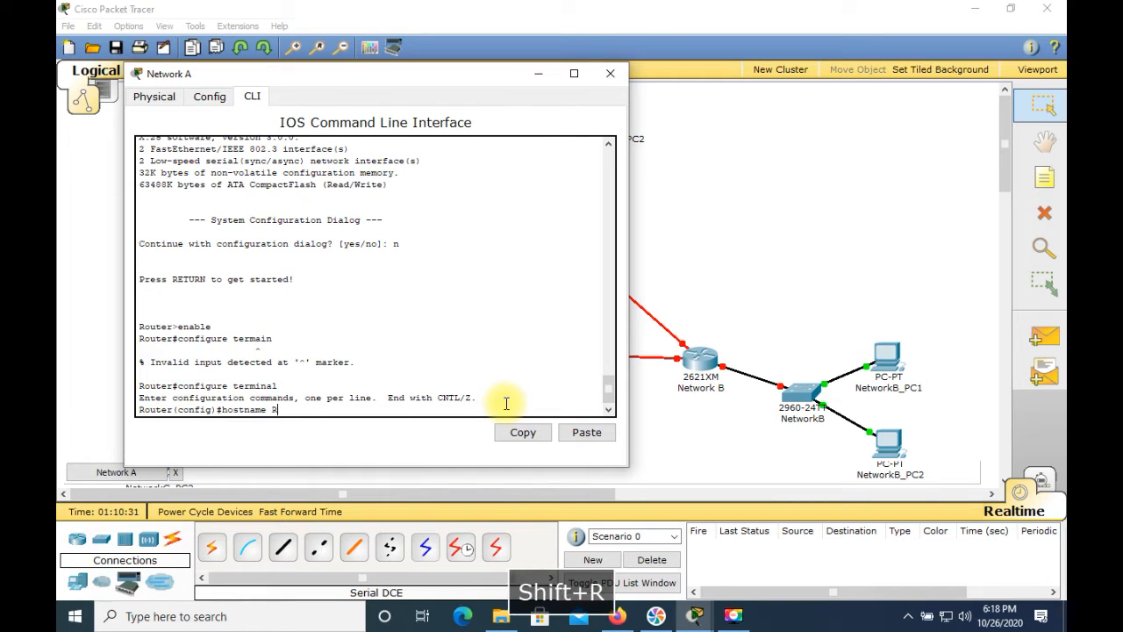
text(er)
key(BackSpace)
text(terA)
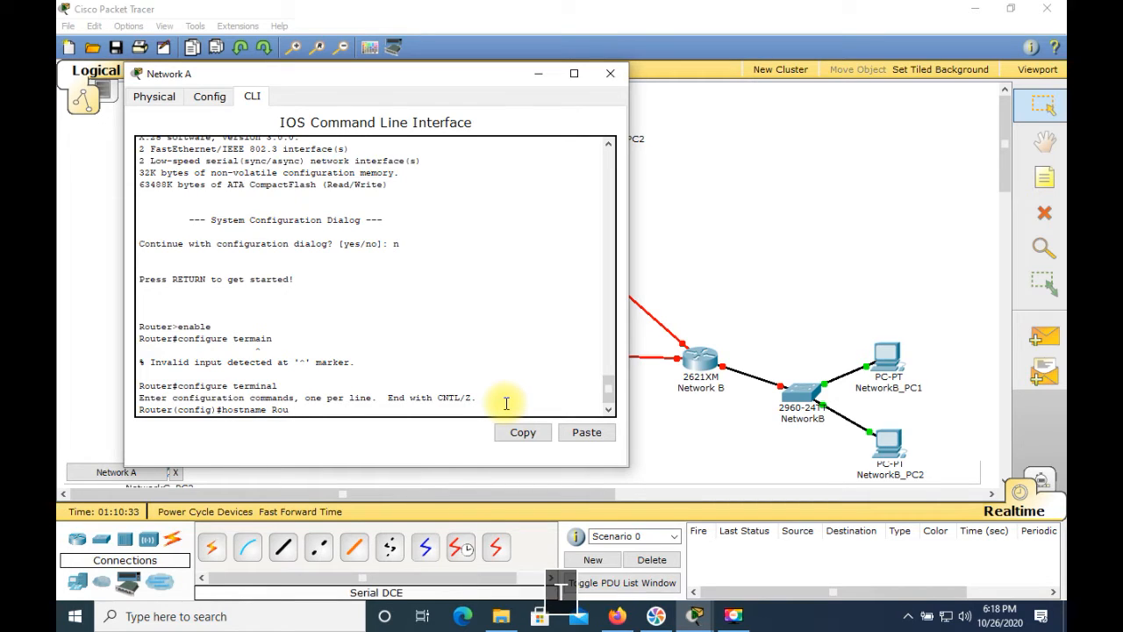
key(Return)
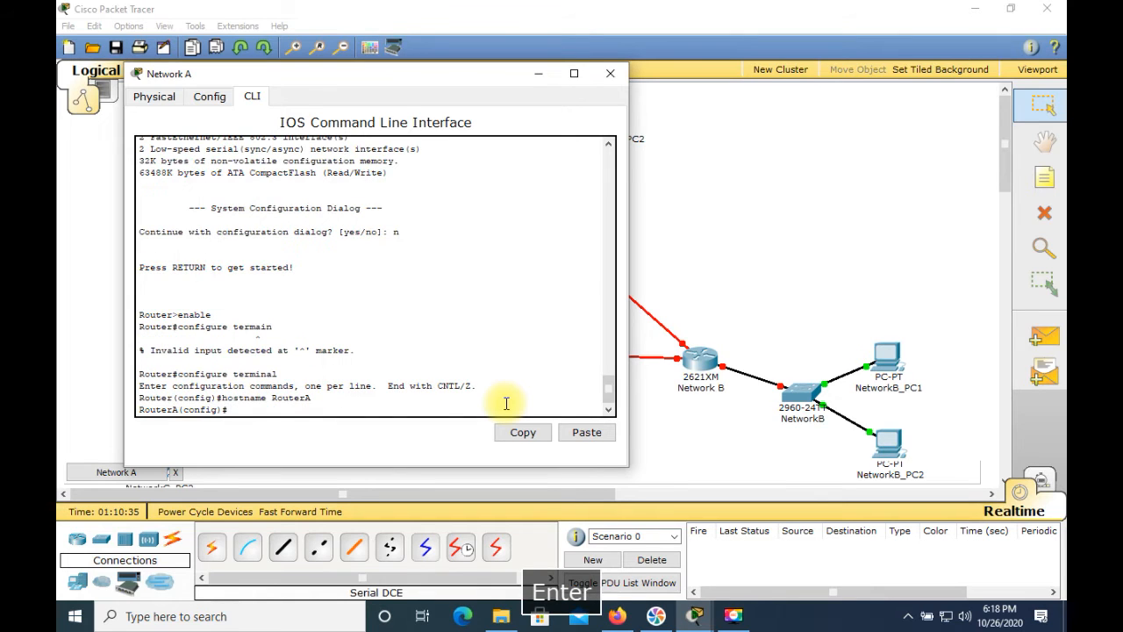
Disable DNS lookup on RouterA with the command no ip domain-lookup
text(n)
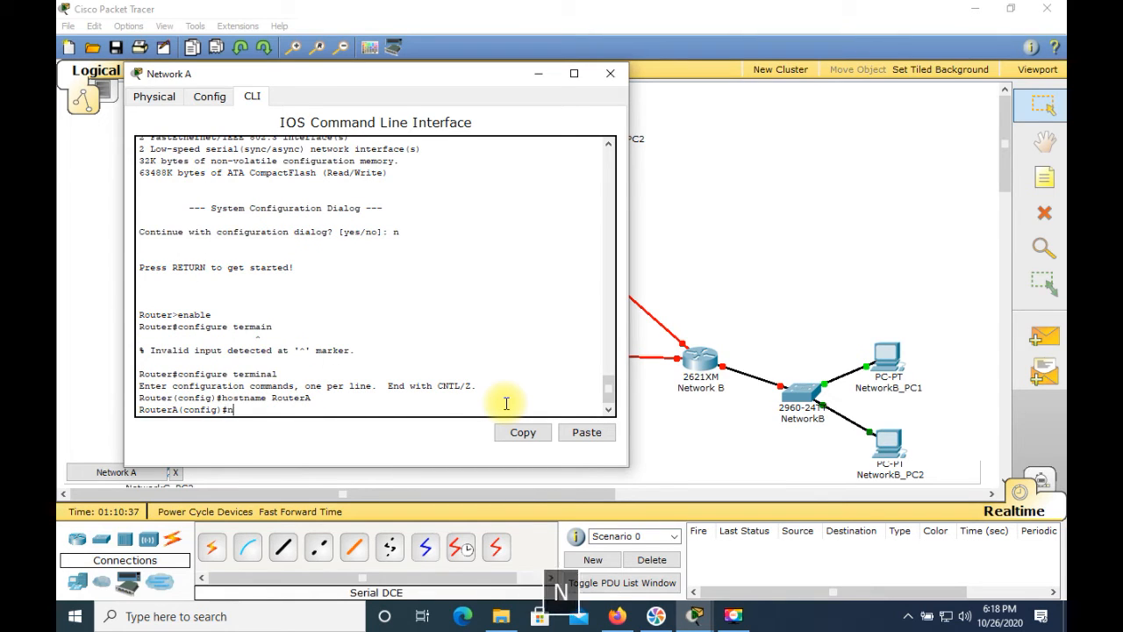
text(o ip dom)
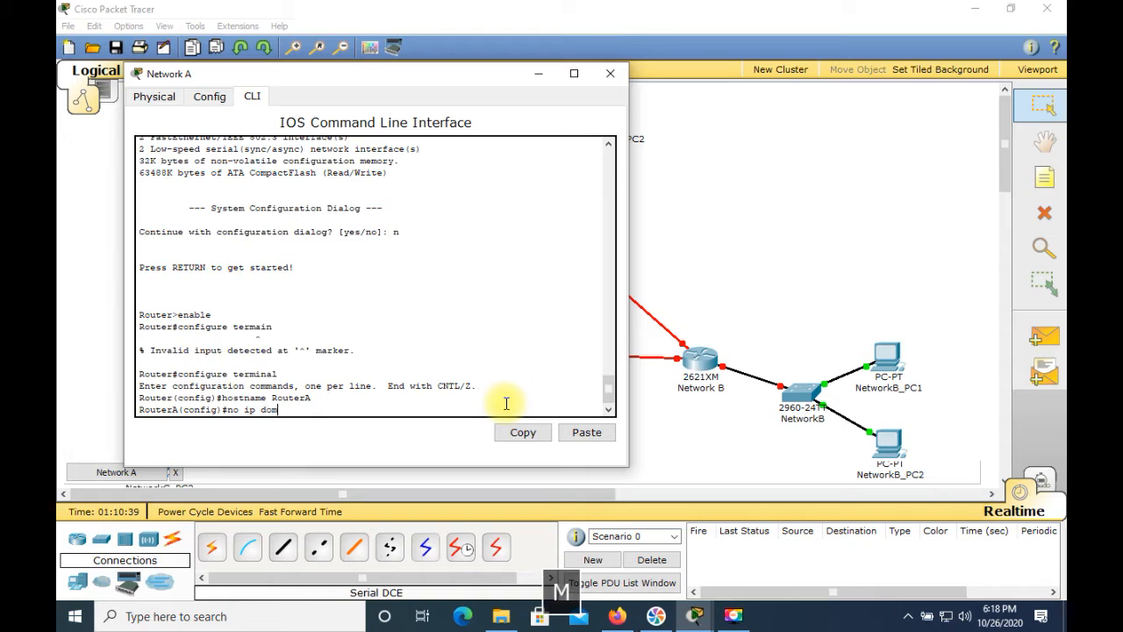
text(ain-)
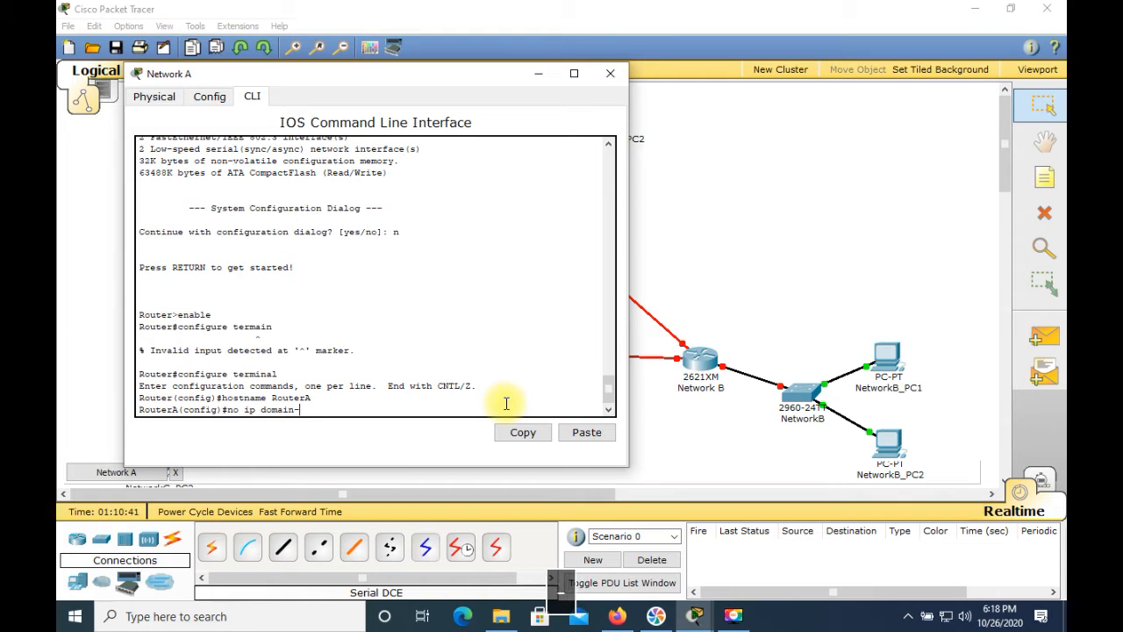
text(lo)
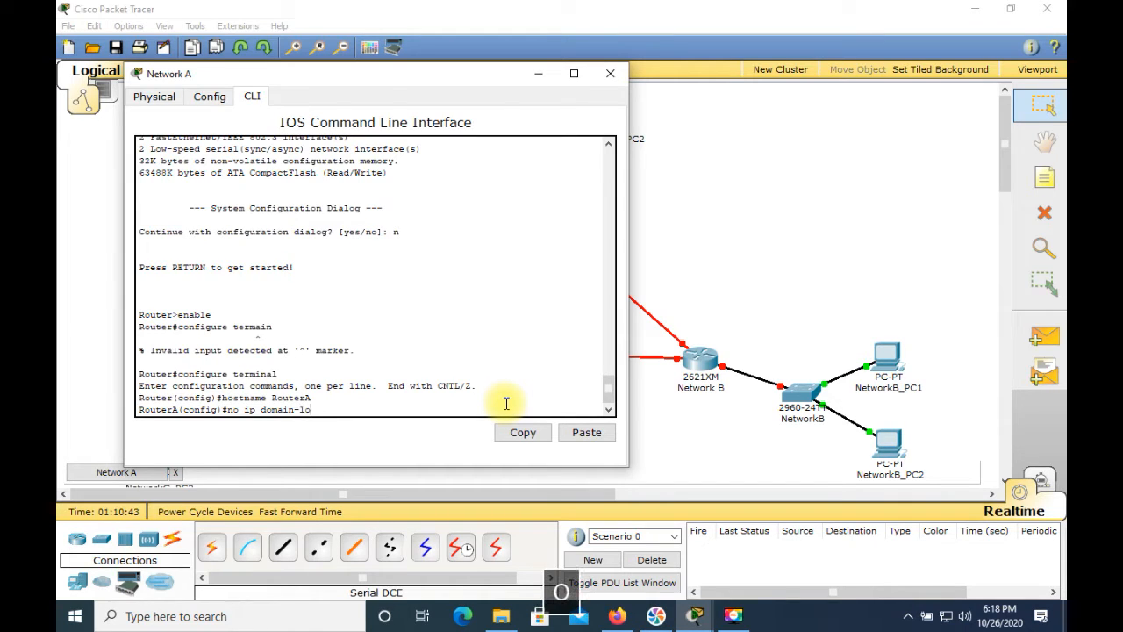
text(okup)
key(Return)
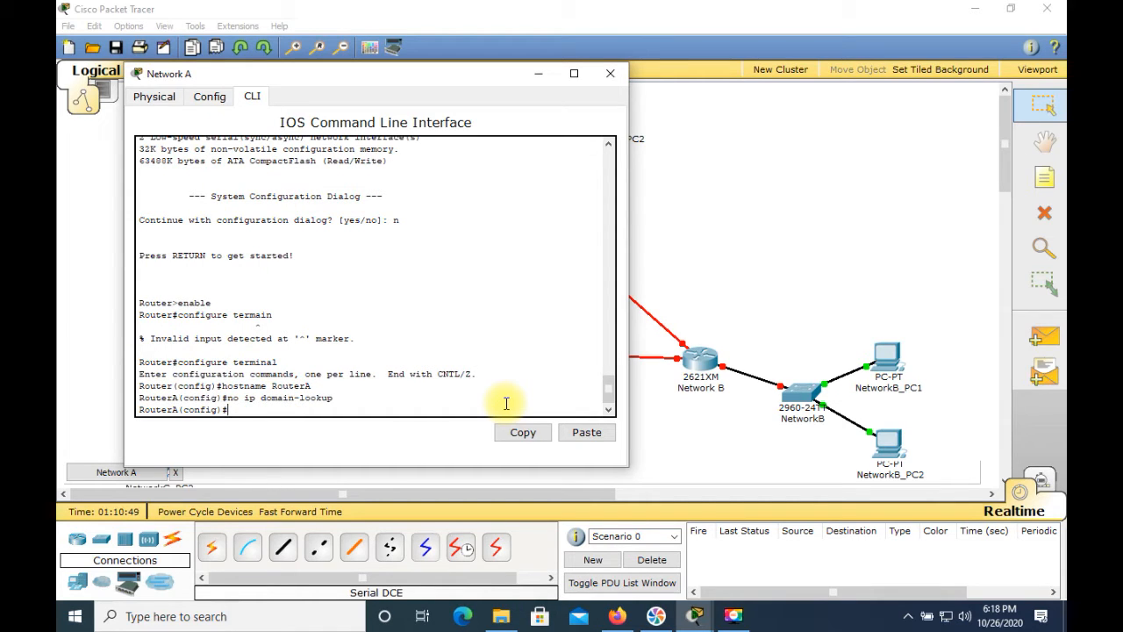
Enter interface configuration mode for FastEthernet 0/0 on RouterA with the command interface fastethernet 0/0
text(int)
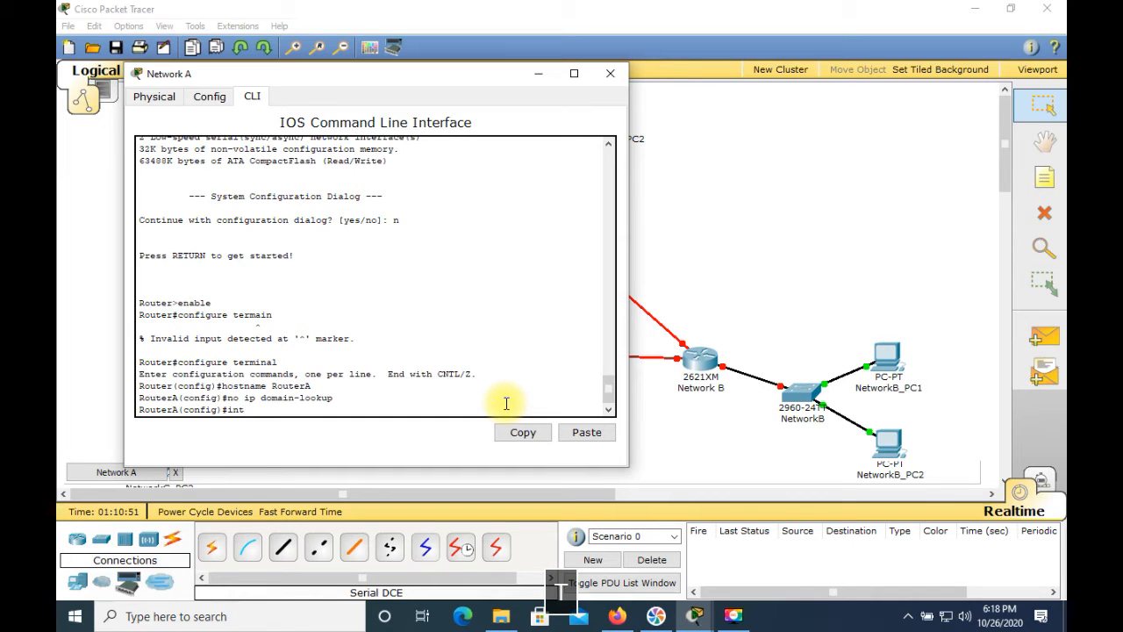
text(erface fas)
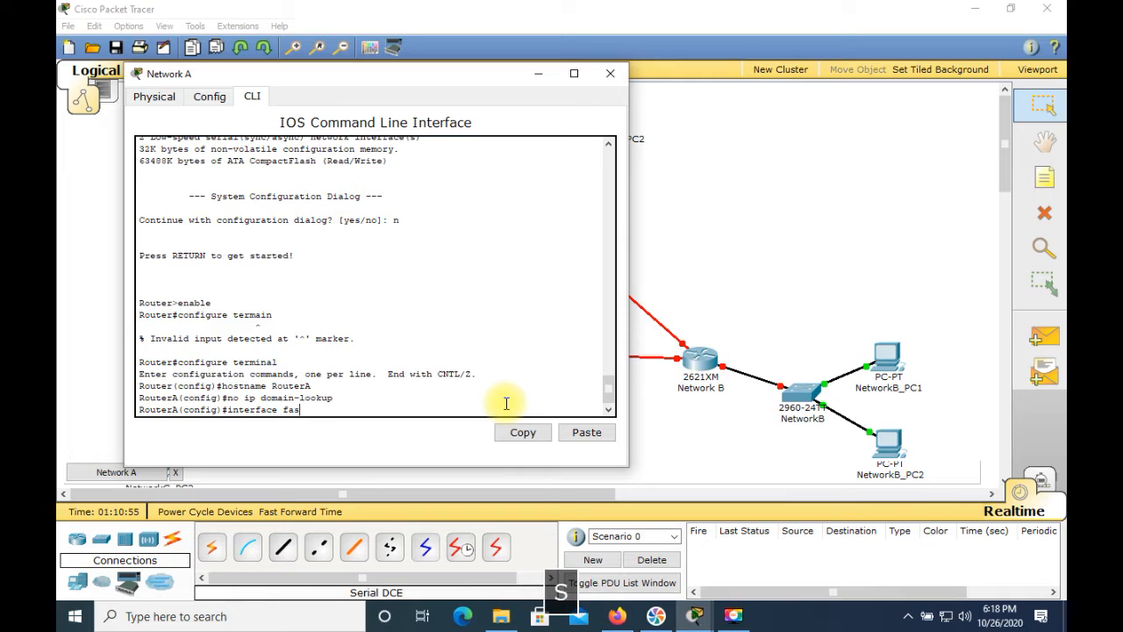
text(tethernet )
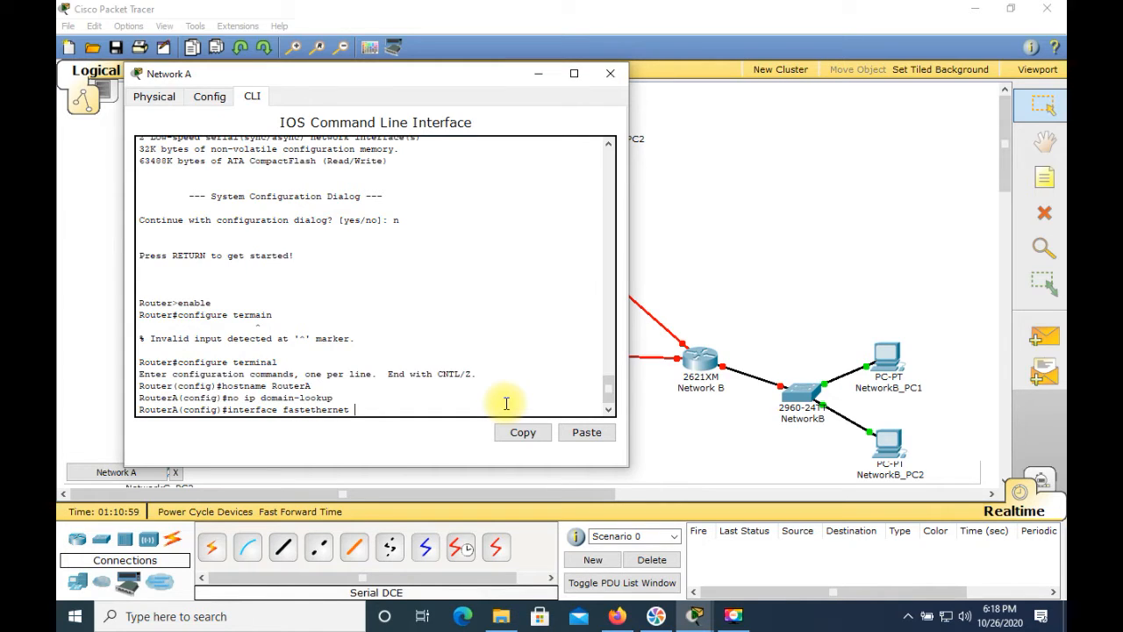
text(0/0)
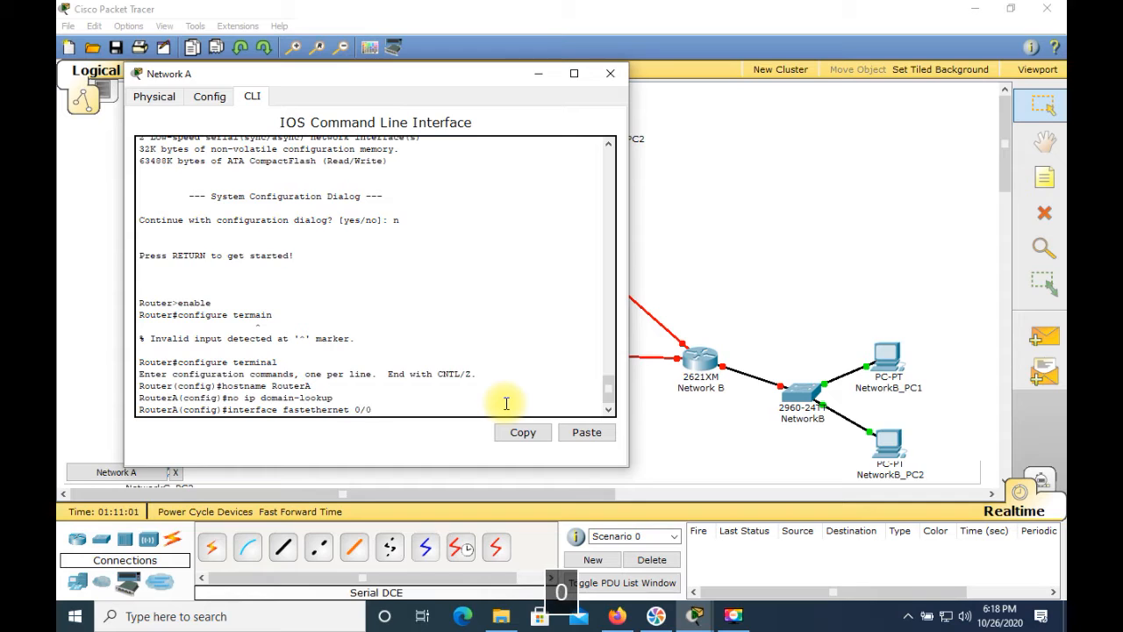
text(/0)
key(Return)
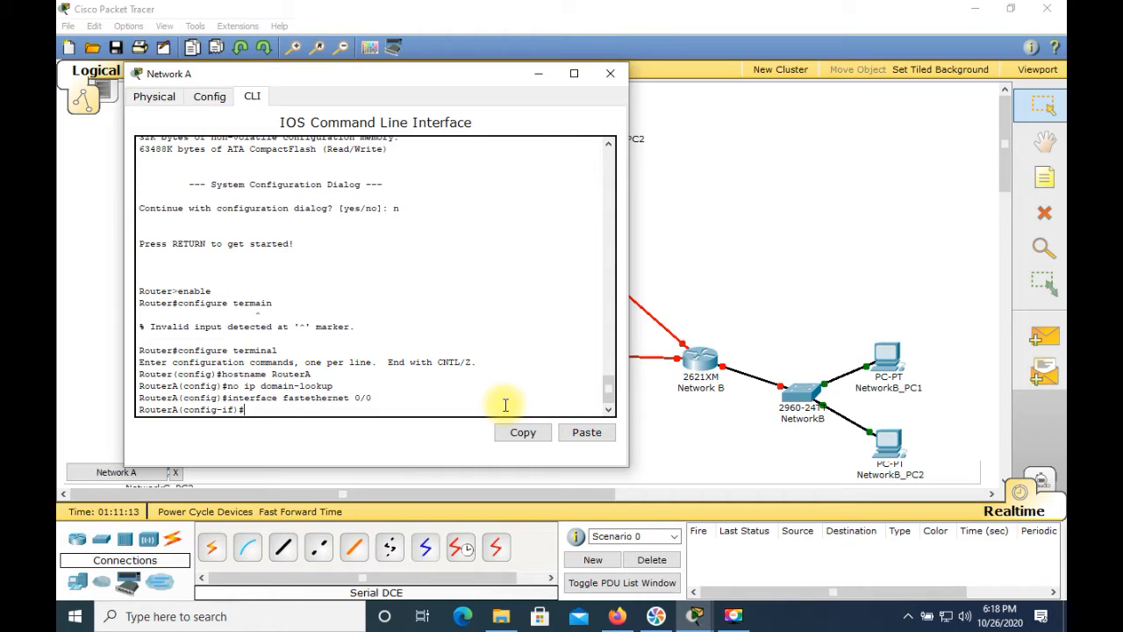
Assign IP address 211.200.35.1 with subnet mask 255.255.255.128 to RouterA's FastEthernet 0/0 interface
text(ip a)
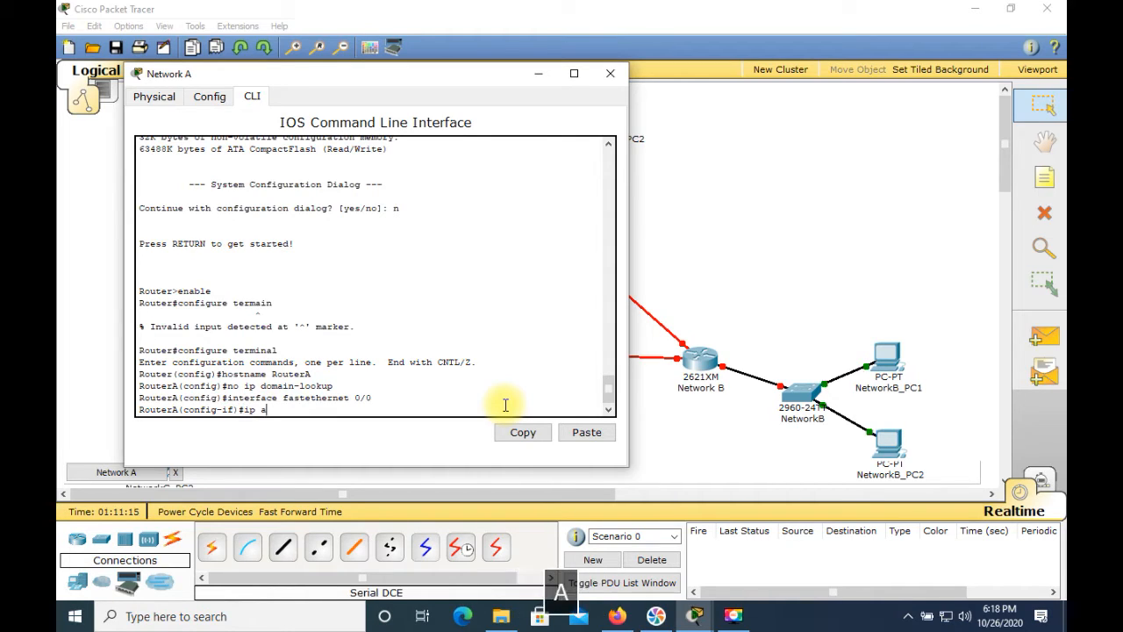
text(ddress )
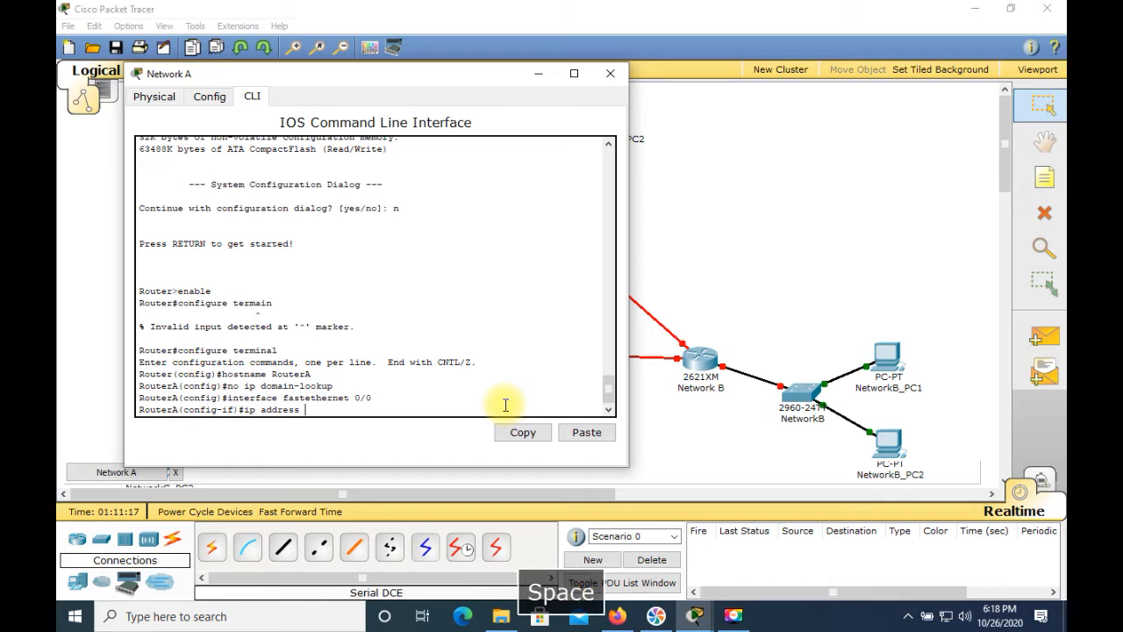
text(211.200.35.1 )
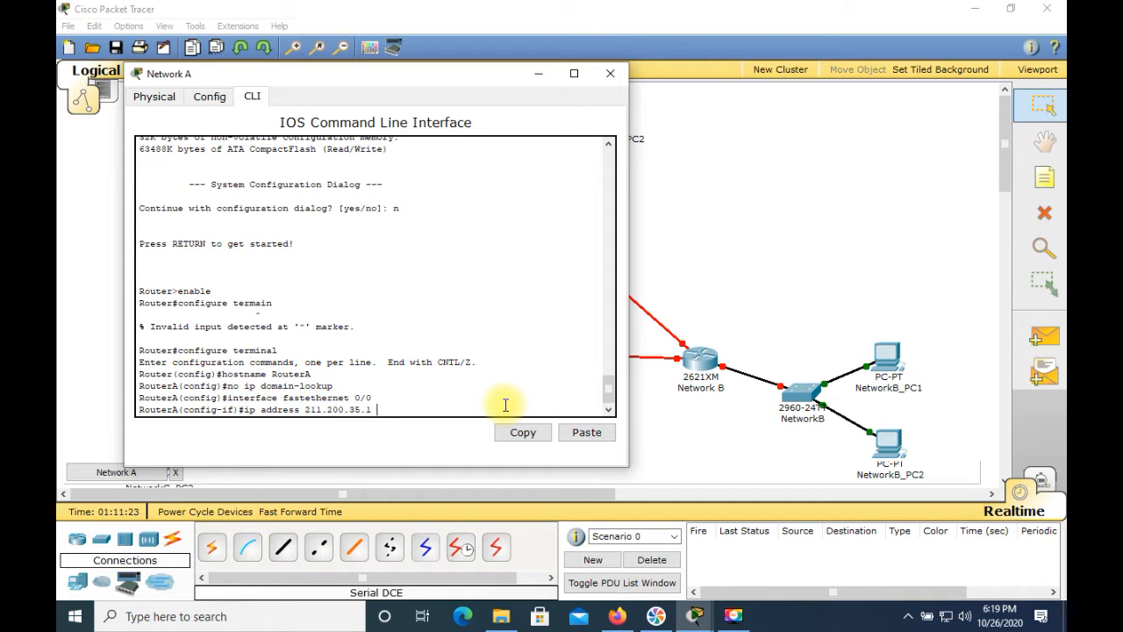
text(25)
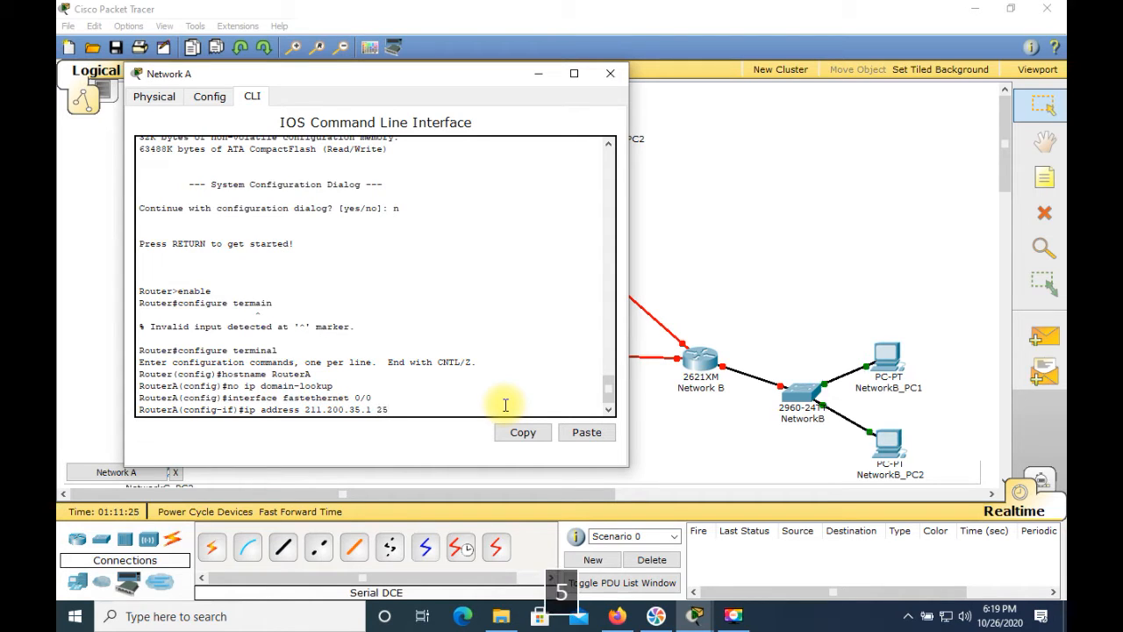
text(5.255.255.1)
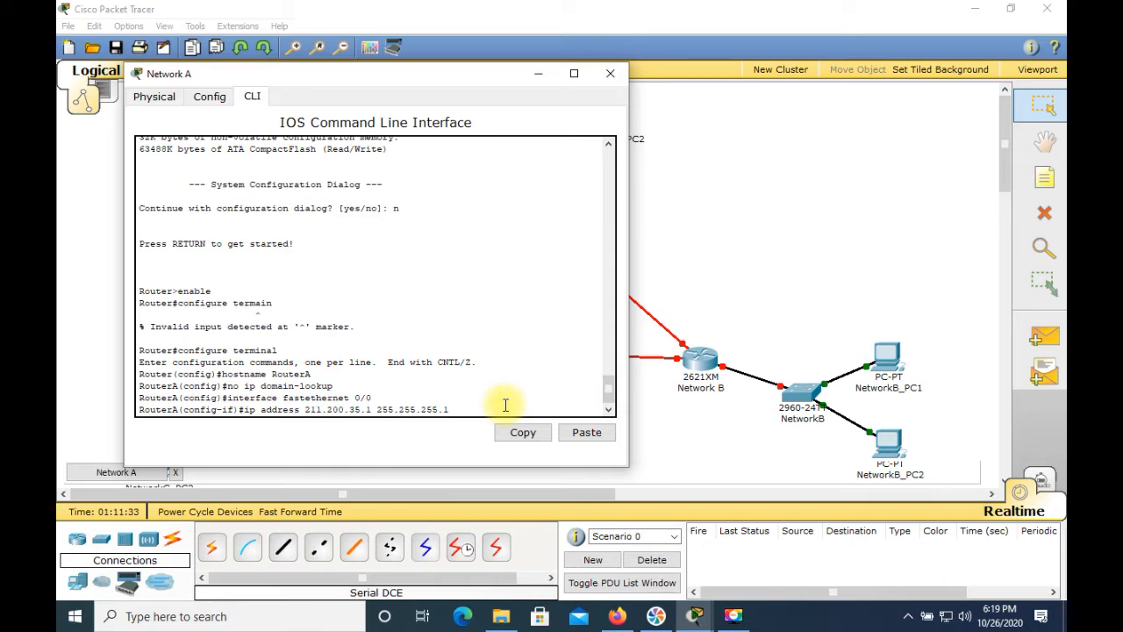
text(28)
key(Return)
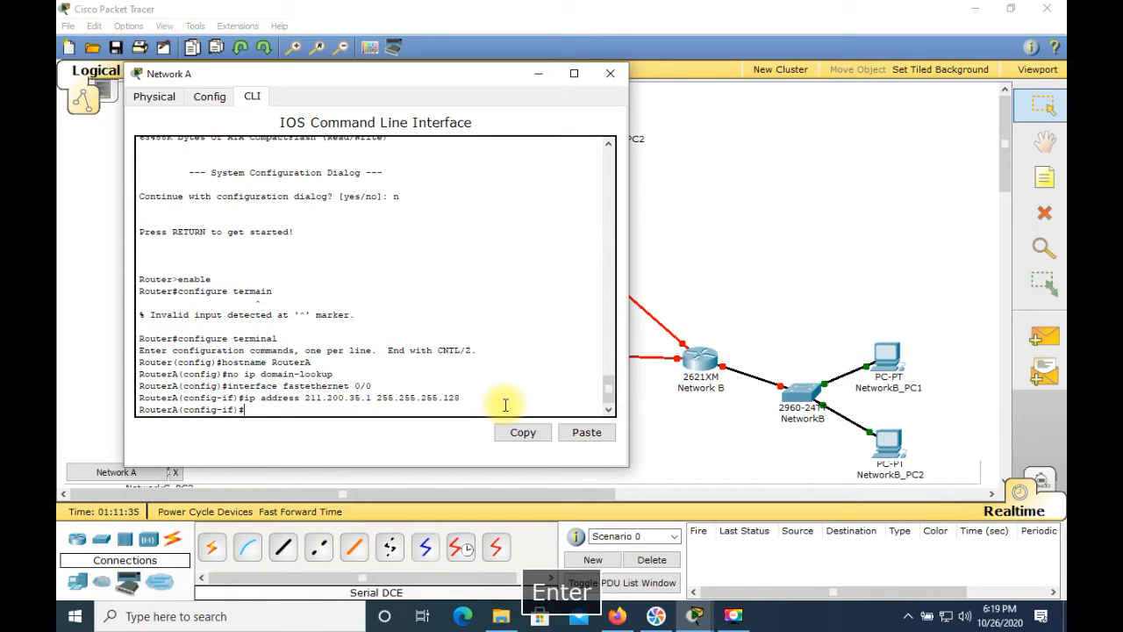
Enable RouterA's FastEthernet 0/0 interface with the command no shutdown and close the router's window
text(no s)
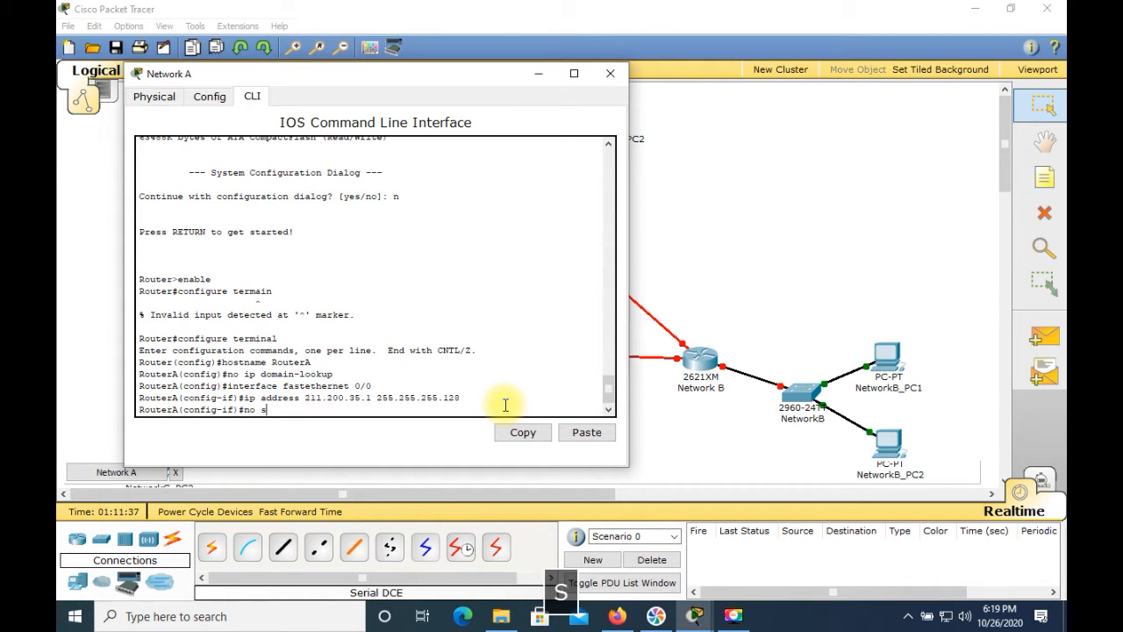
text(hutdown)
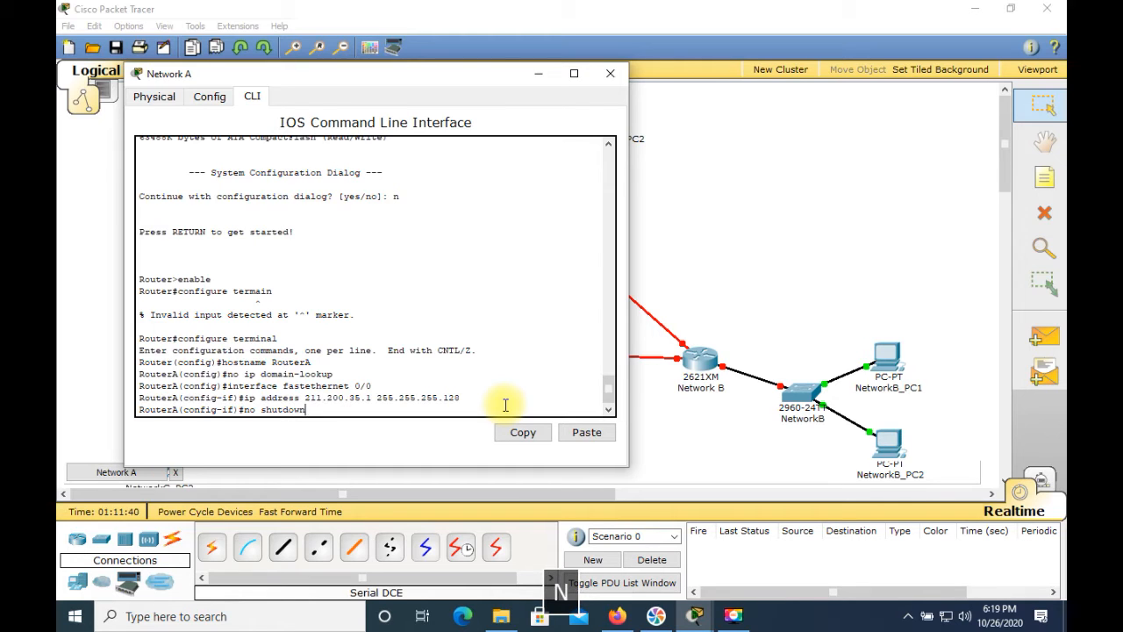
key(Return)
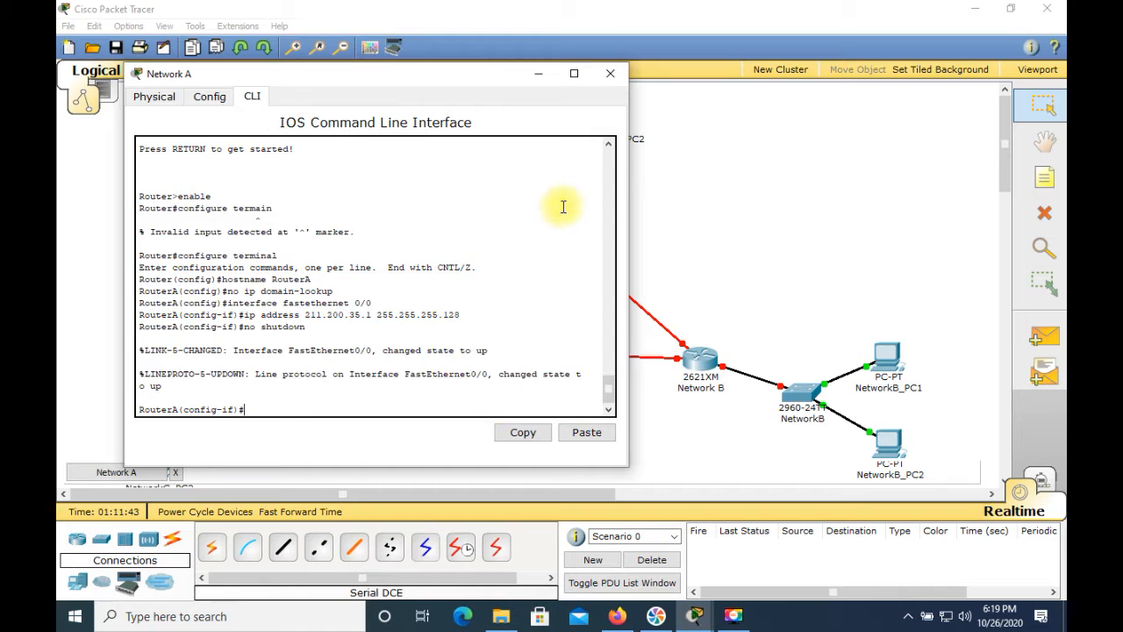
click(610, 74)
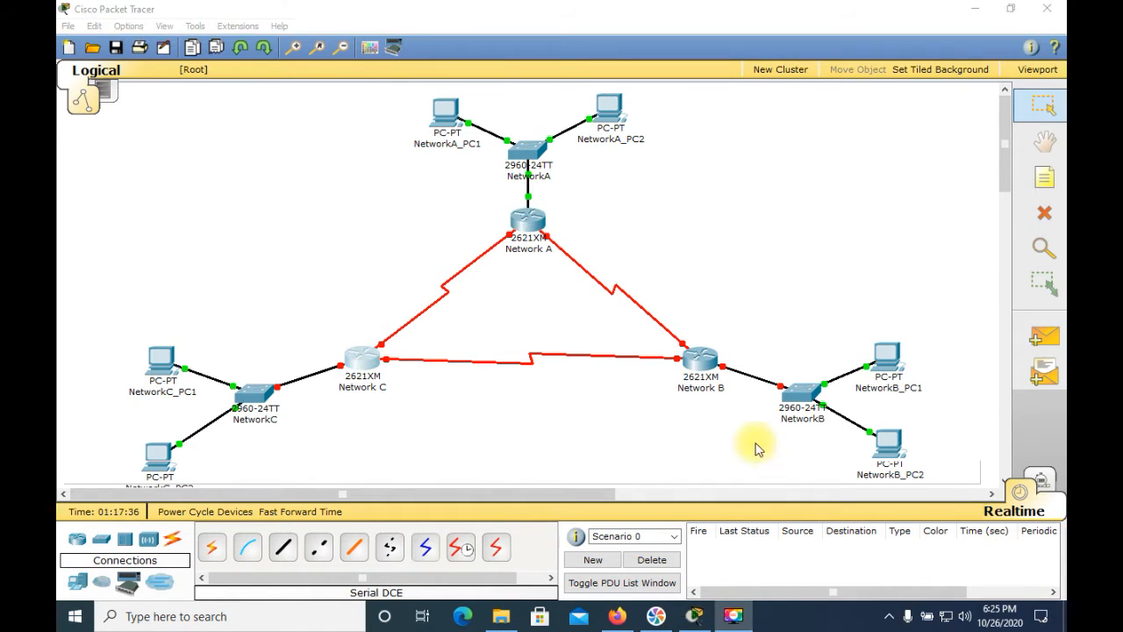
In the Network B router's command line, decline the configuration dialog with n and enter privileged mode with en
click(698, 362)
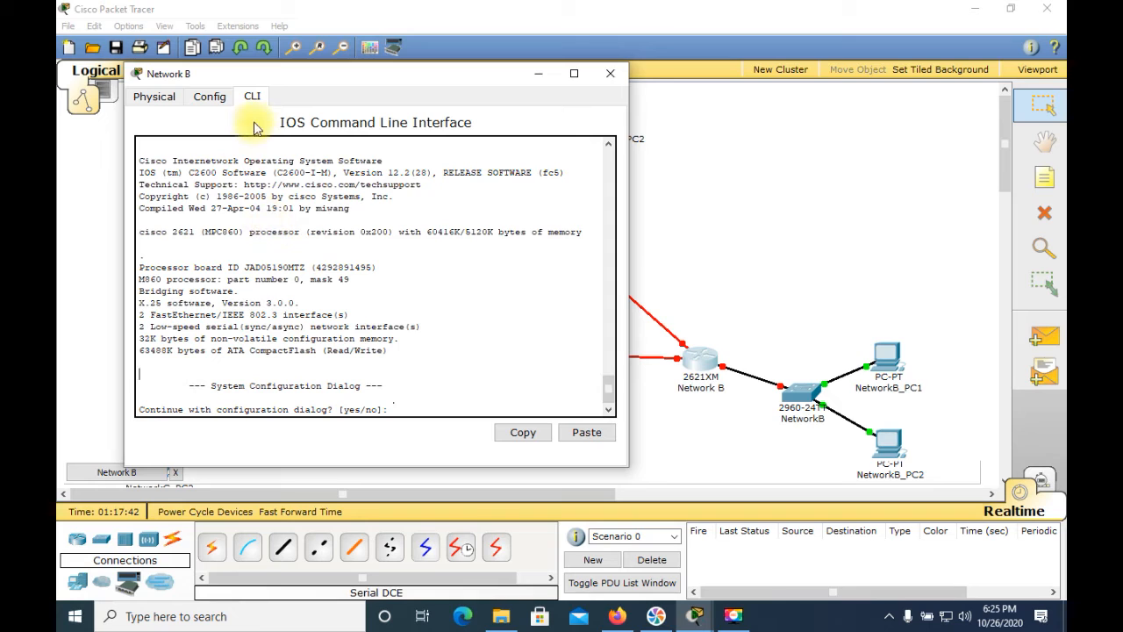
click(499, 376)
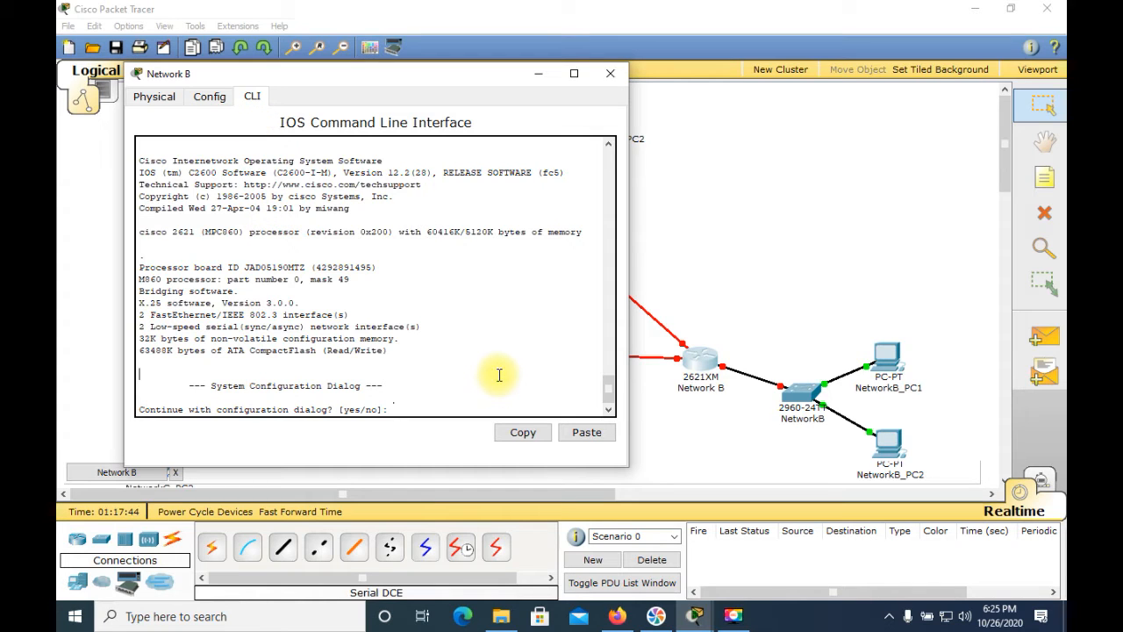
text(n)
key(Return)
key(Return)
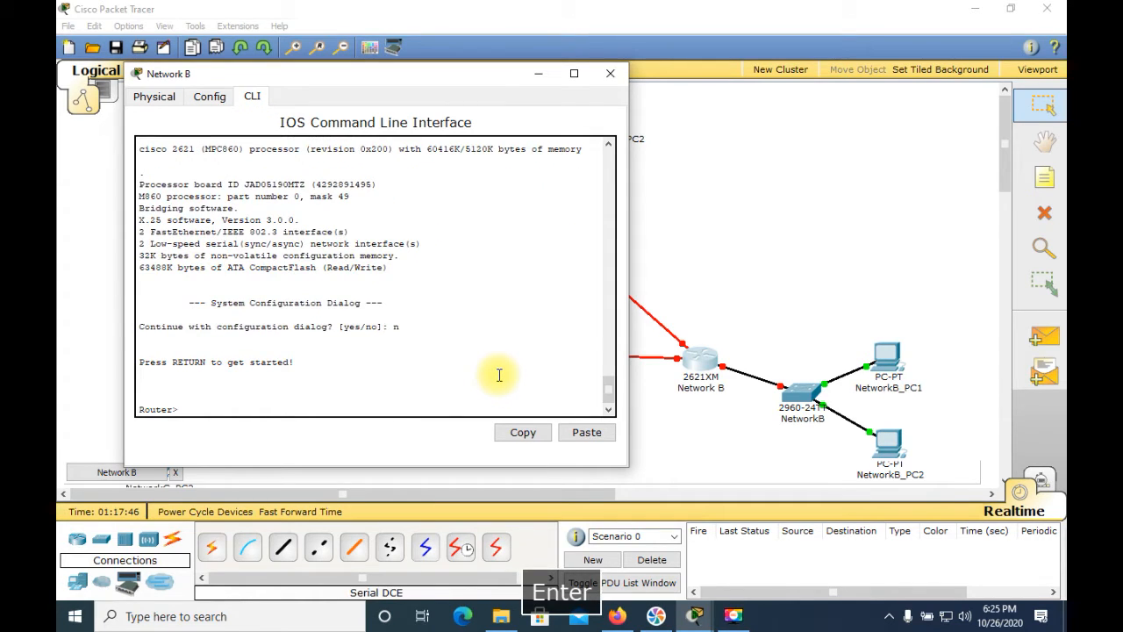
text(en)
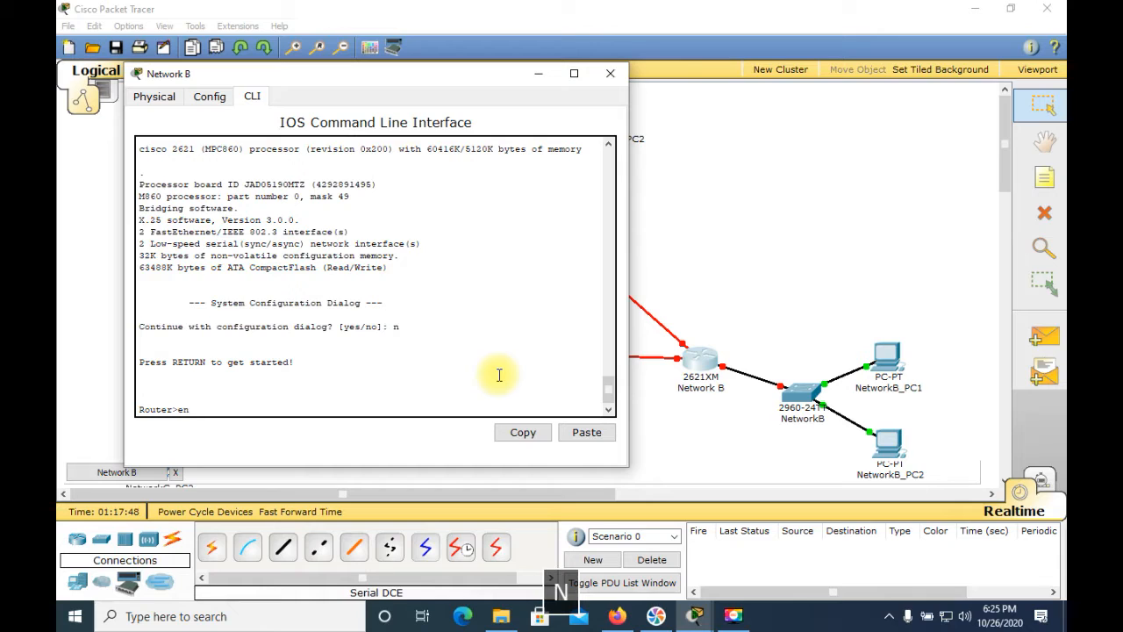
key(Return)
Enter global configuration mode on the Network B router with the command config t
text(c)
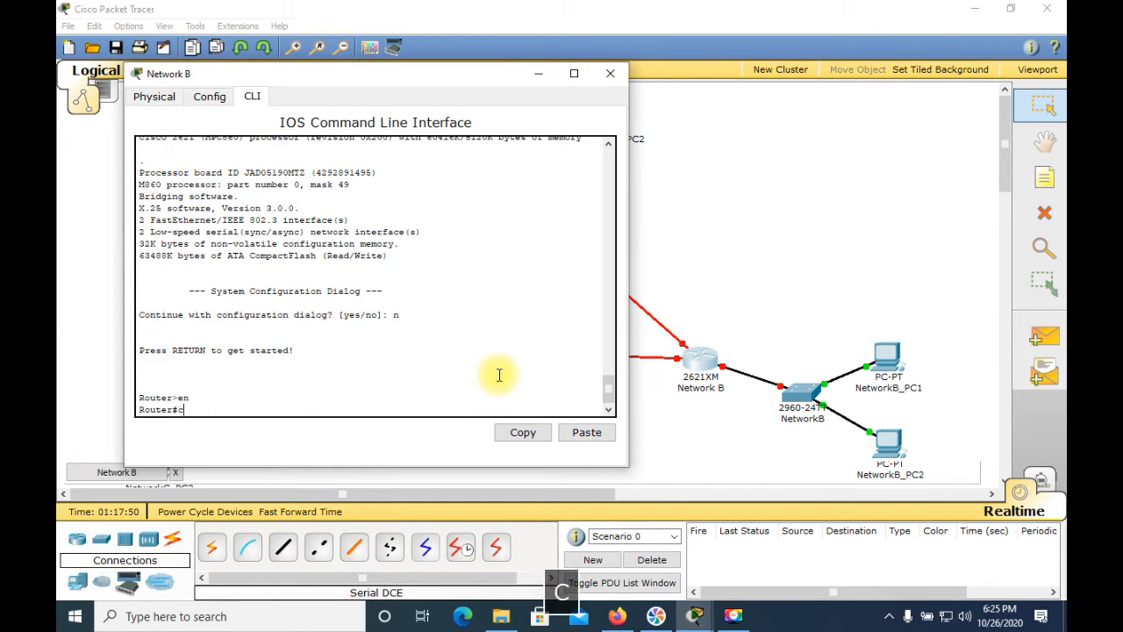
text(onfig t)
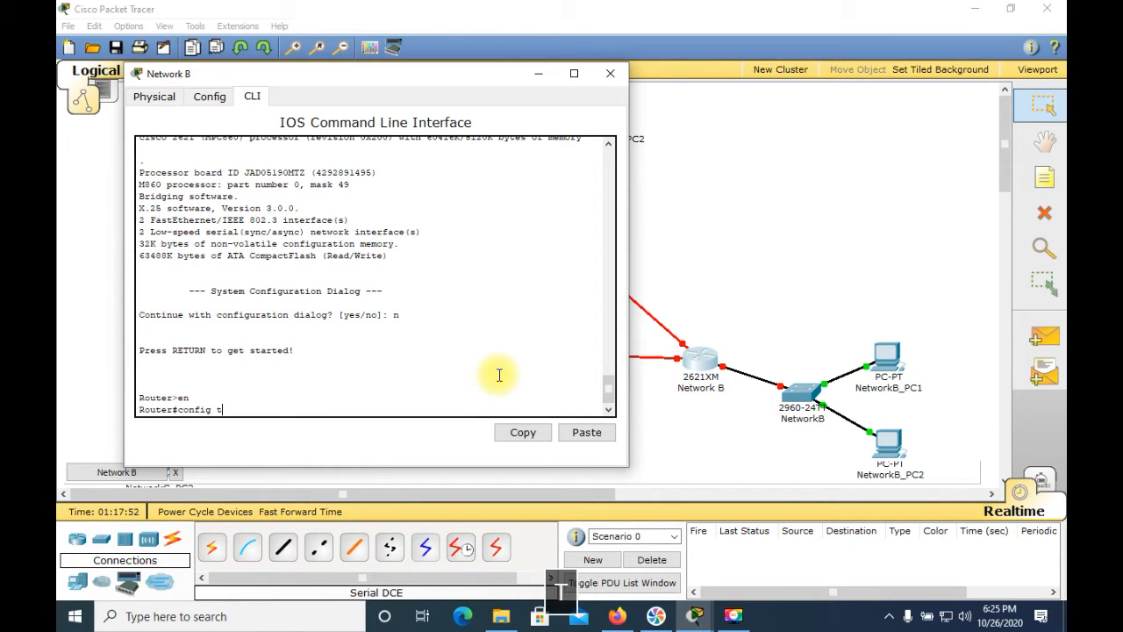
key(Return)
Set the Network B router's hostname to RouterB
text(hos)
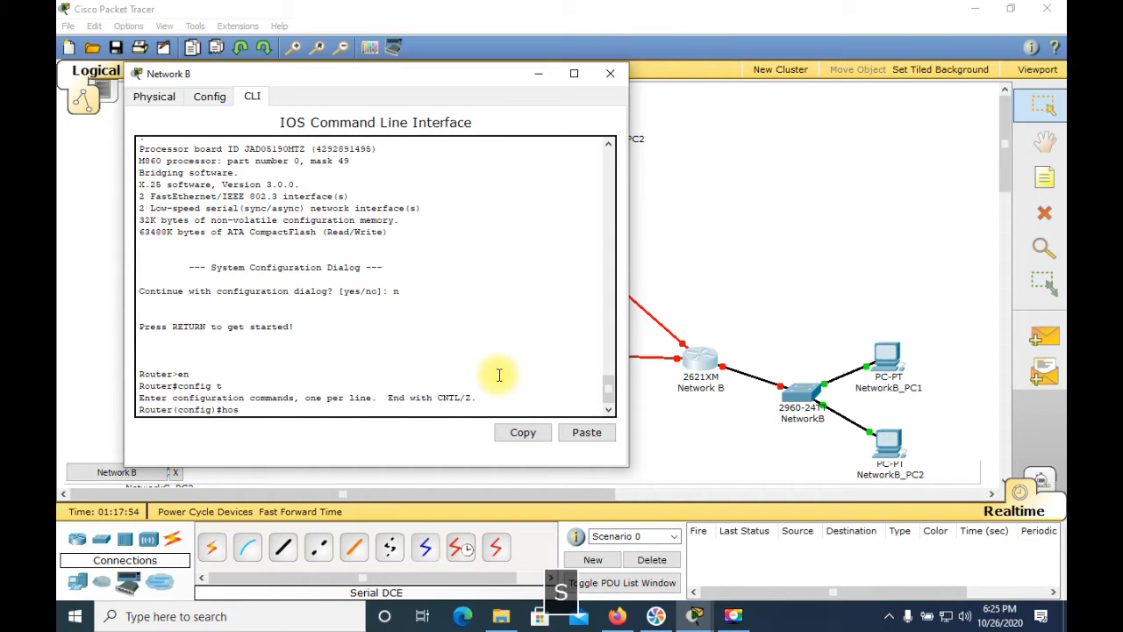
text(tname R)
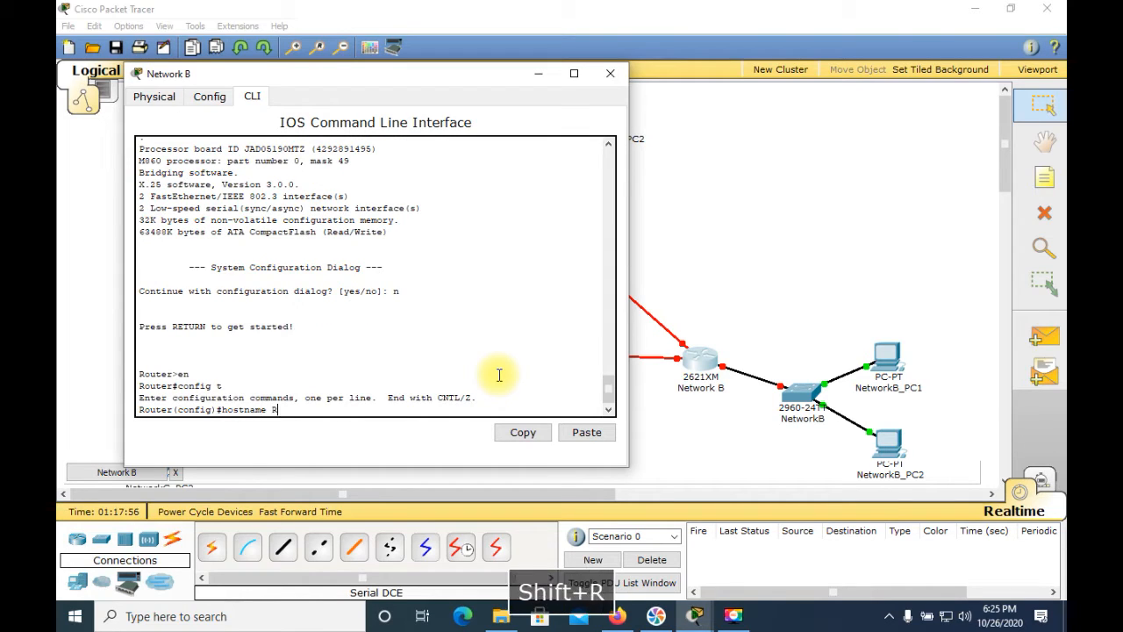
text(oluterB)
key(BackSpace)
key(BackSpace)
key(BackSpace)
key(BackSpace)
key(BackSpace)
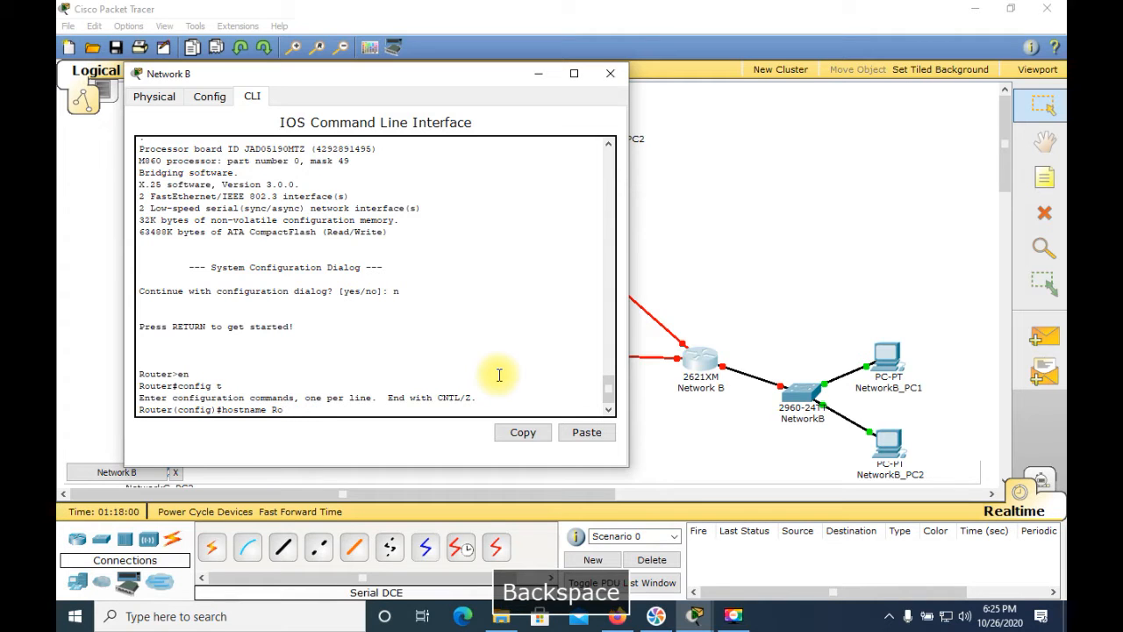
text(uterB)
key(Return)
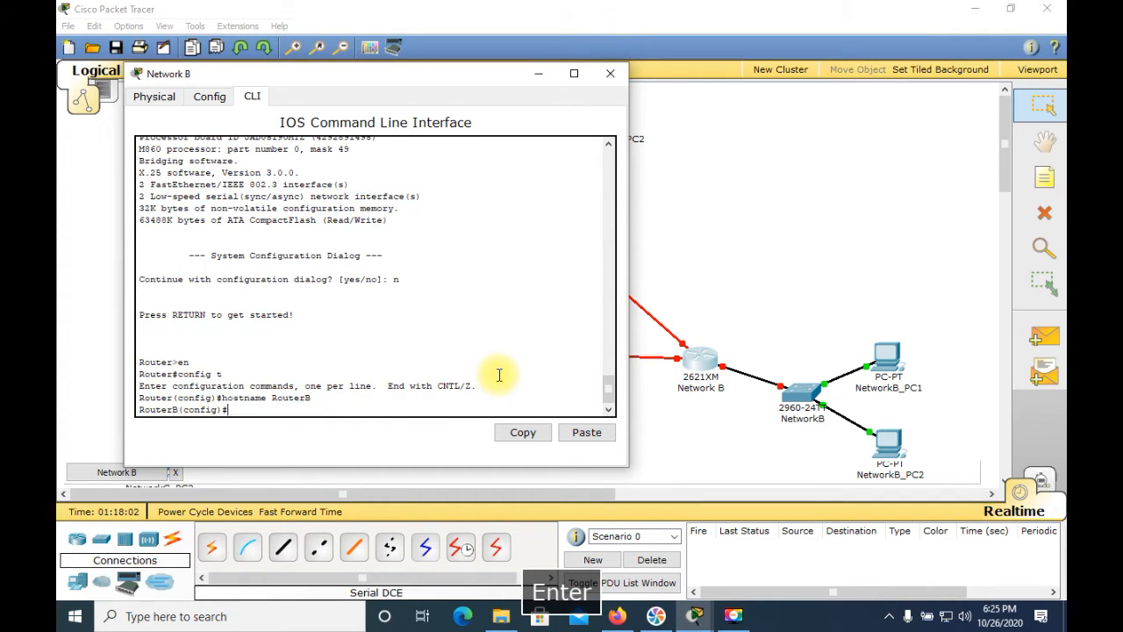
Disable DNS lookup on RouterB with the command no ip domain-lookup
text(no ip)
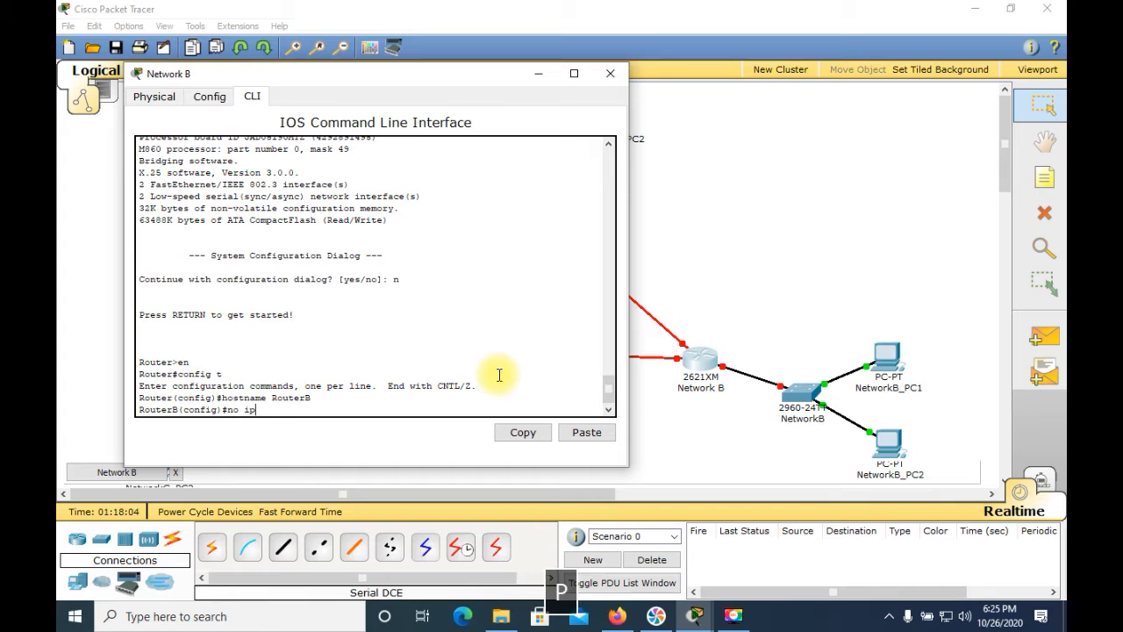
text( domain-)
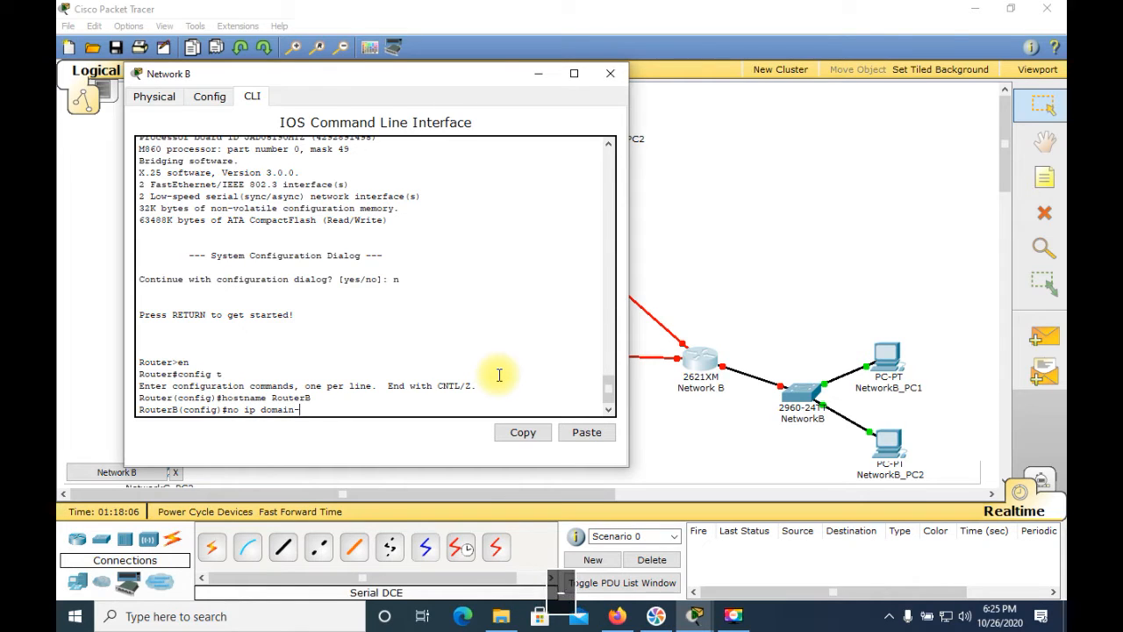
text(lookup)
key(Return)
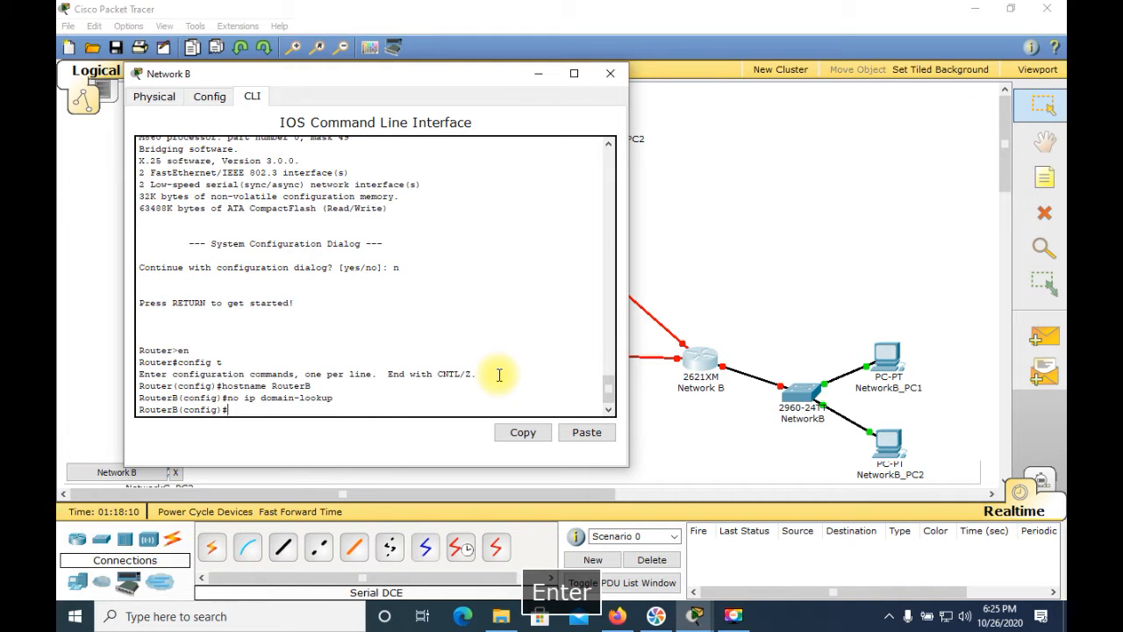
Enter interface configuration mode for FastEthernet 0/0 on RouterB with the command int f0/0
text(int f0/0)
key(Return)
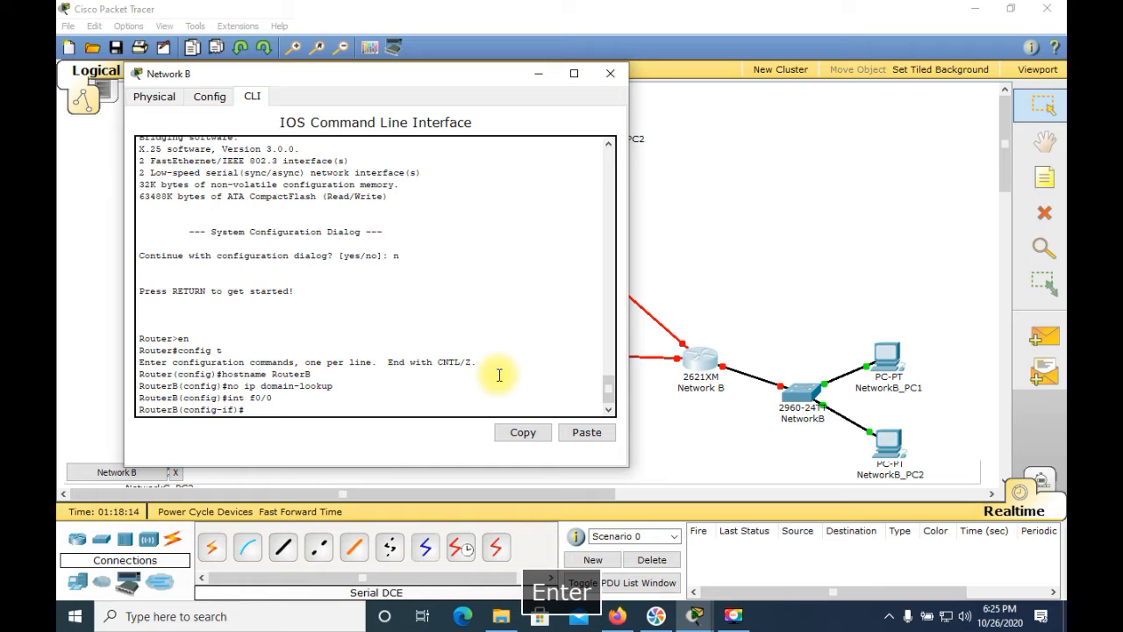
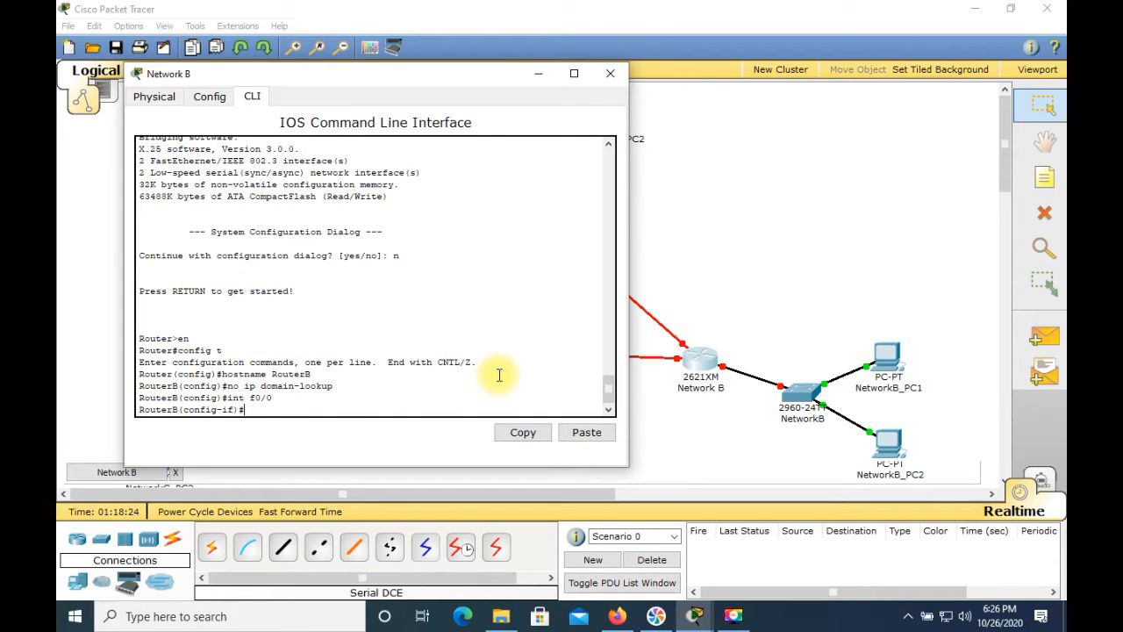
Assign FastEthernet 0/0 on RouterB the IP address 211.200.35.129 with subnet mask 255.255.255.192
text(ip addre)
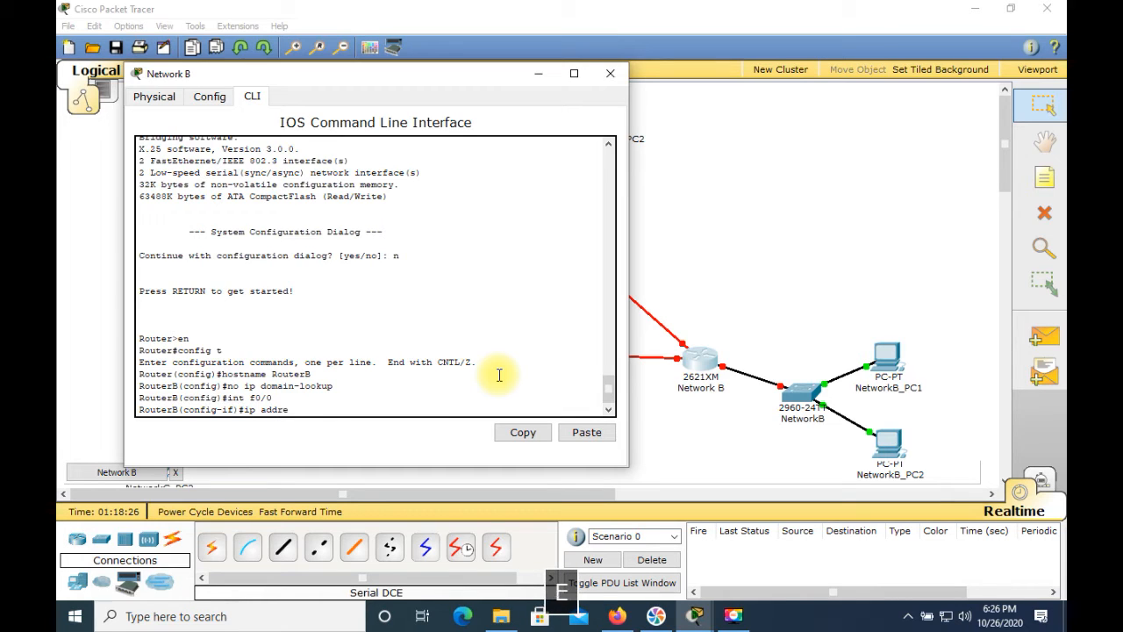
text(ss 211.200.35.)
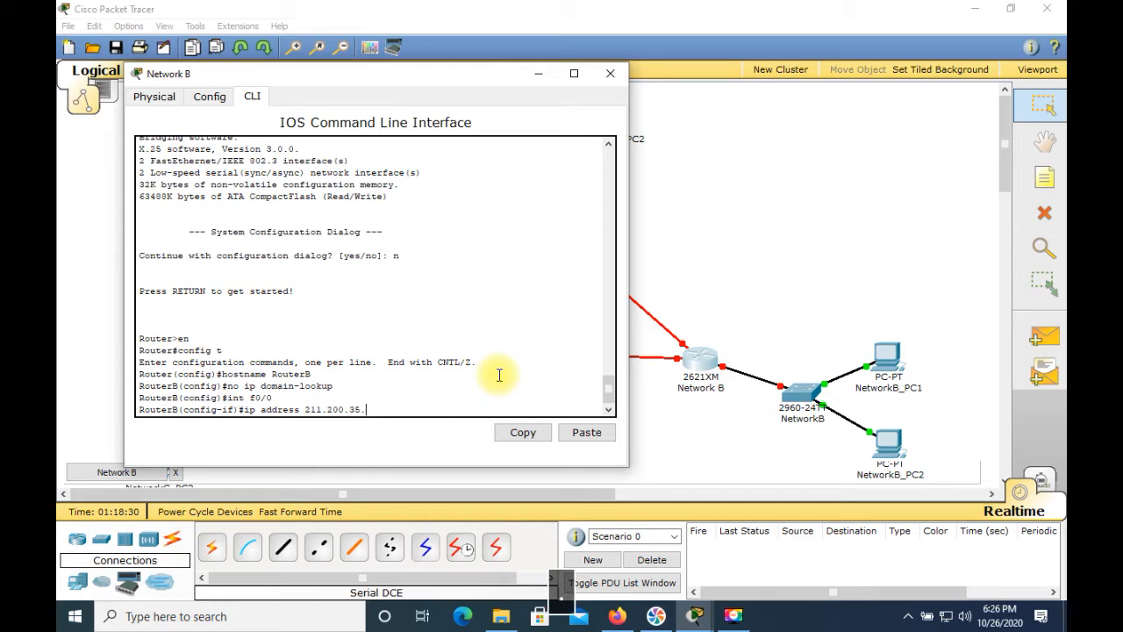
text(129 )
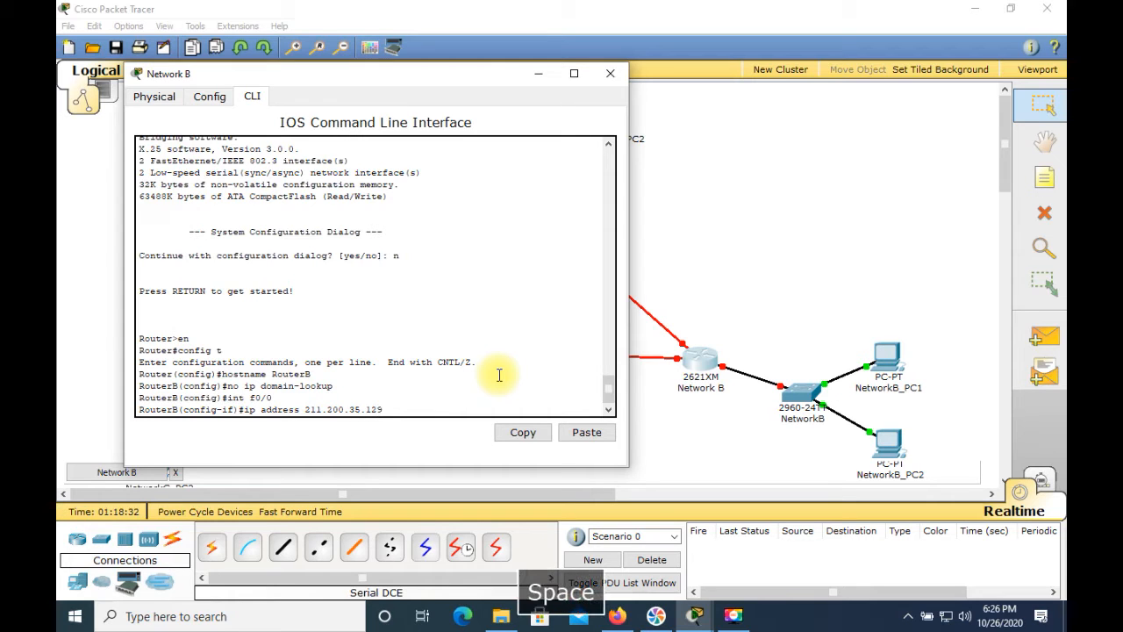
text(25)
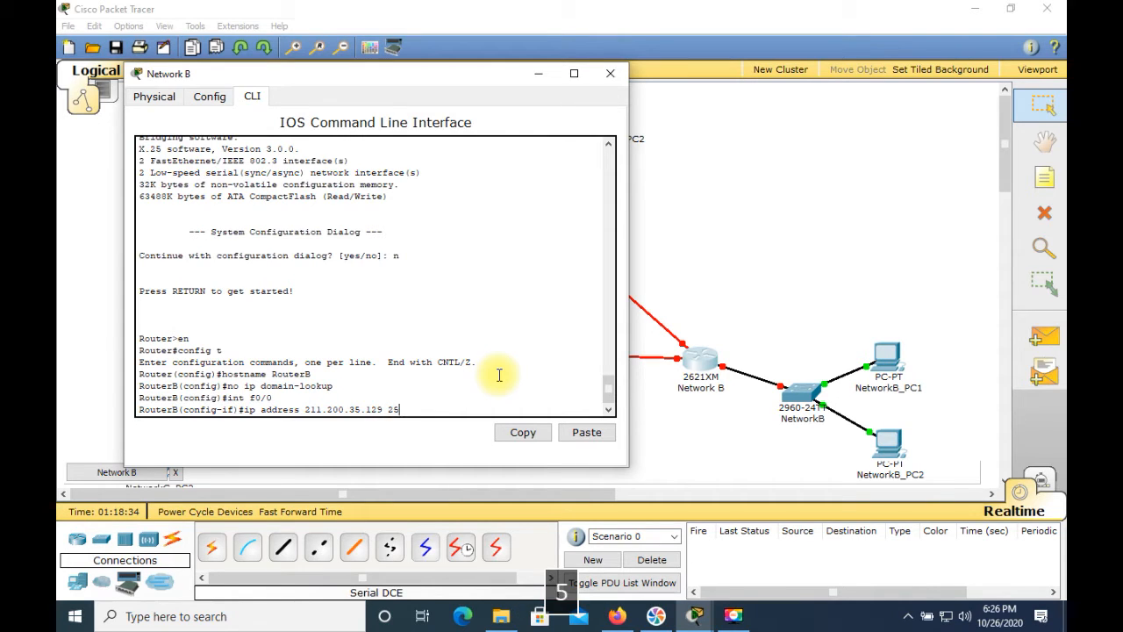
text(5.255.255.192)
key(Return)
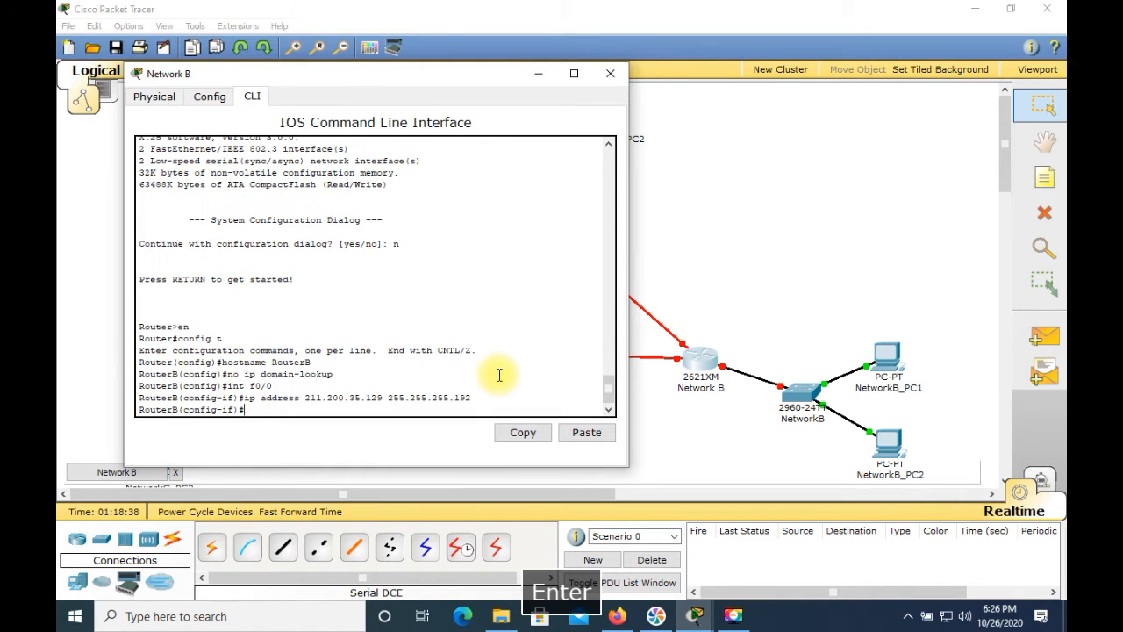
Enable RouterB's FastEthernet 0/0 interface with the command no shut and close the Network B router window
text(no shut)
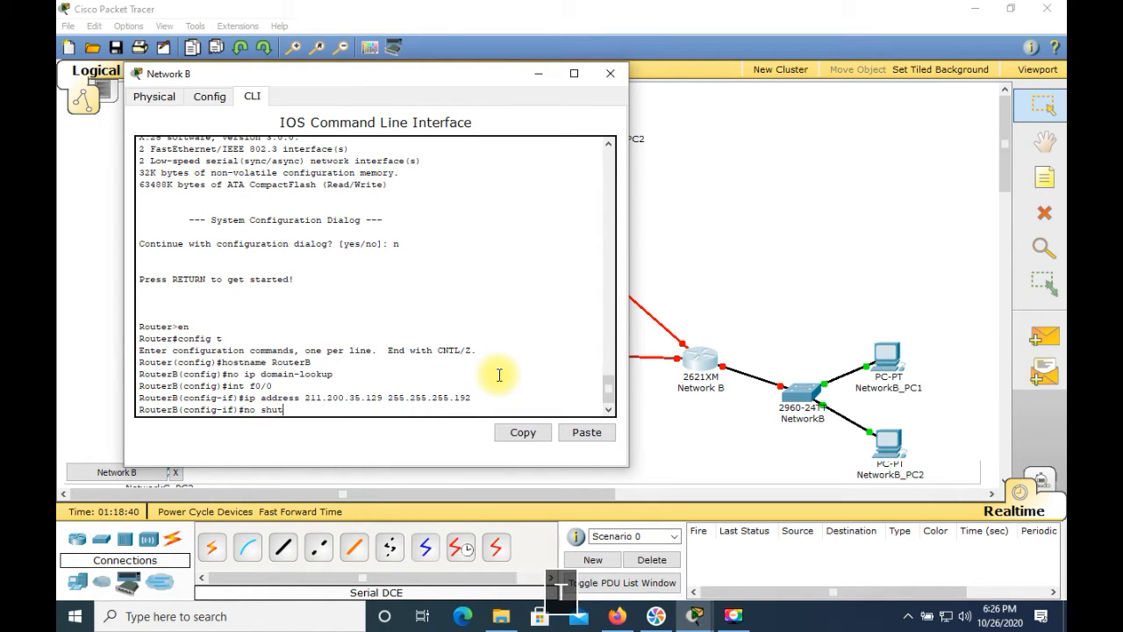
key(Return)
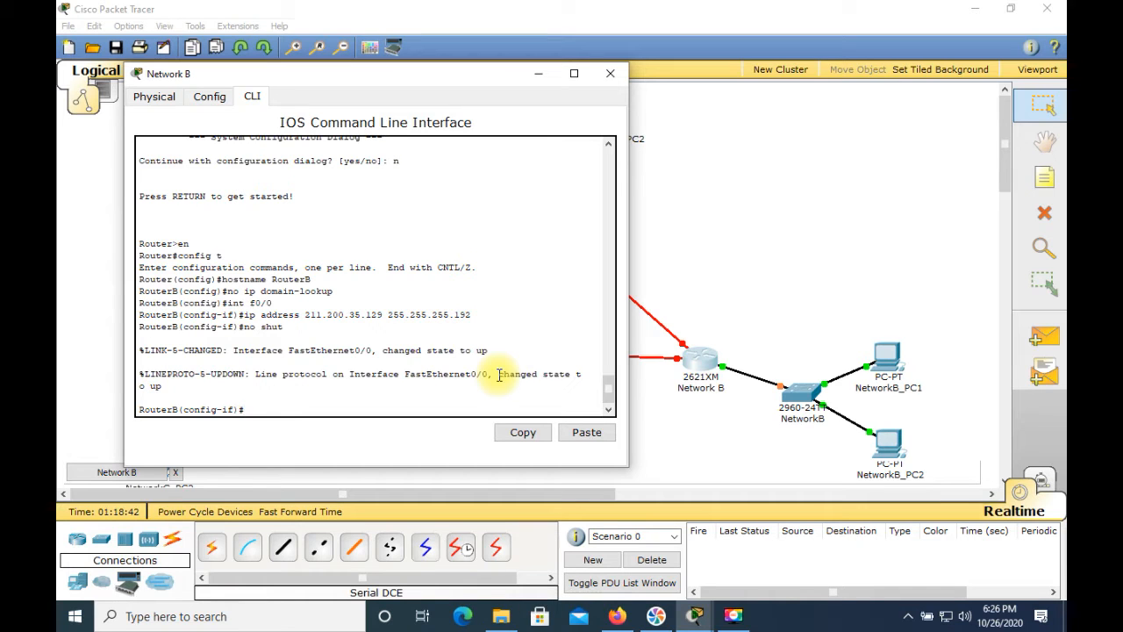
click(610, 73)
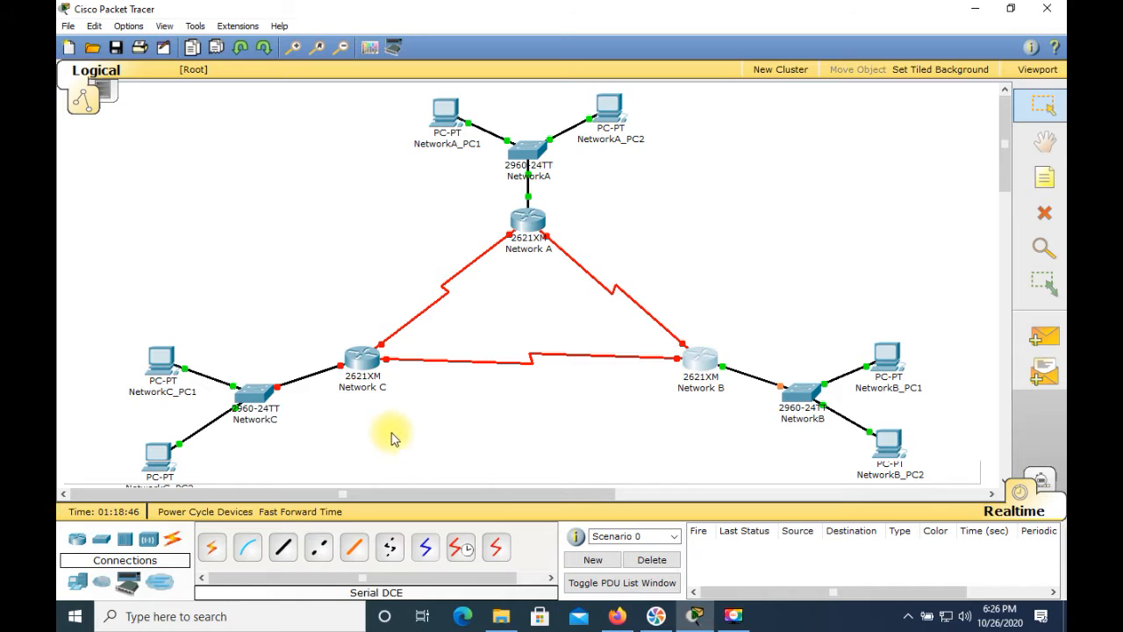
Open the Network C router's command line and decline the initial configuration dialog with n
click(357, 366)
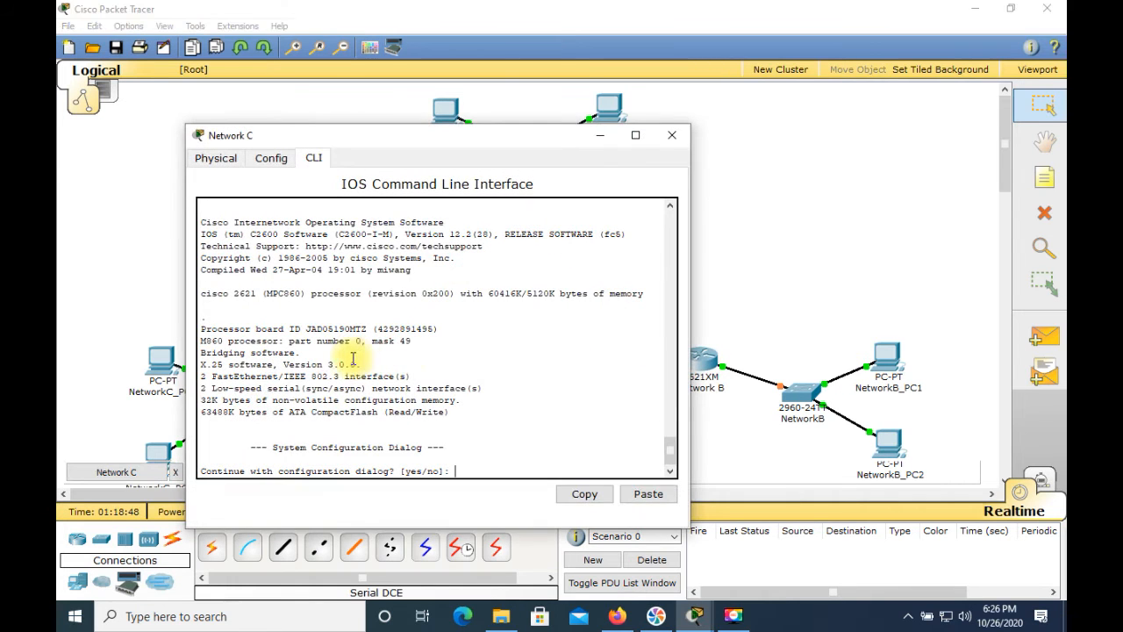
click(557, 382)
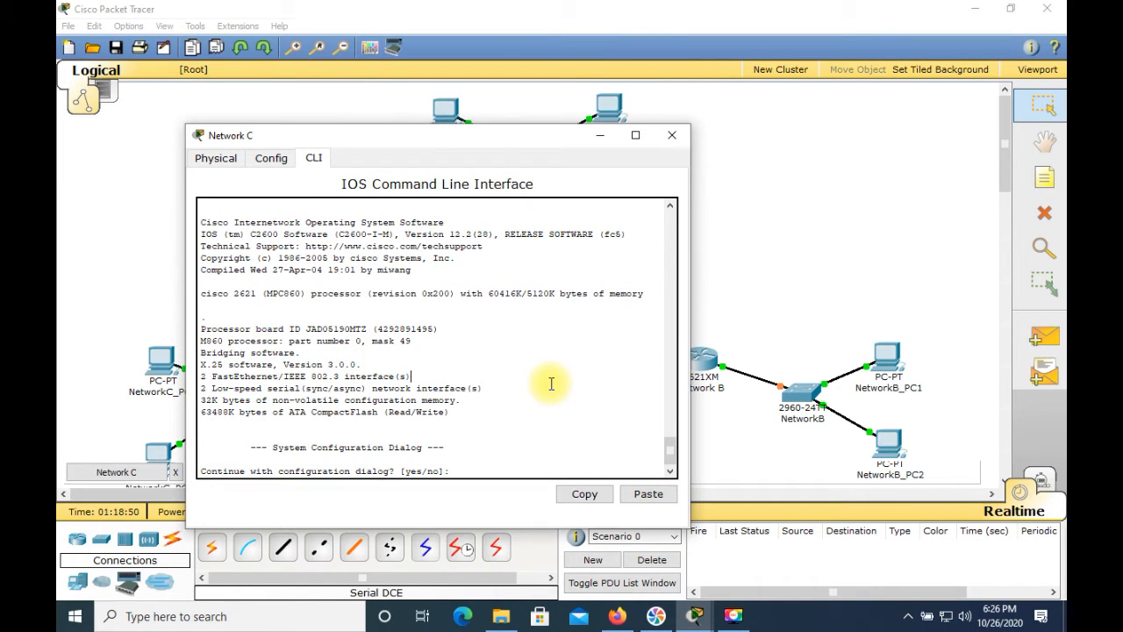
text(n)
key(Return)
key(Return)
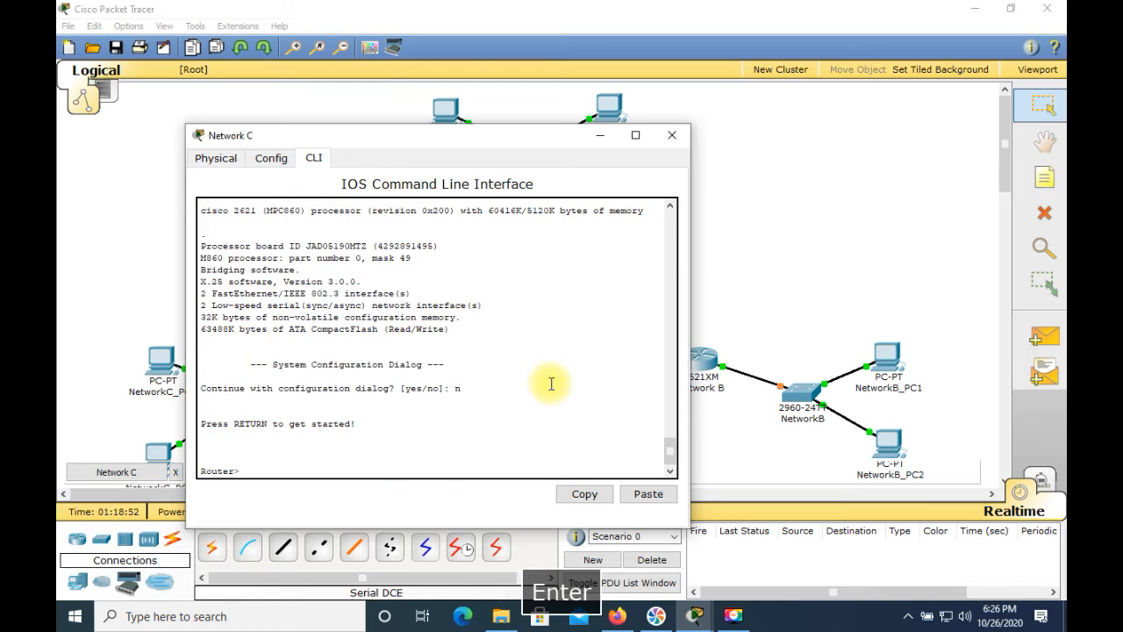
Enter privileged mode with en and global configuration mode with config t on the Network C router
text(en)
key(Return)
text(config t)
key(Return)
Set the Network C router's hostname to RouterC
text(hostname Router)
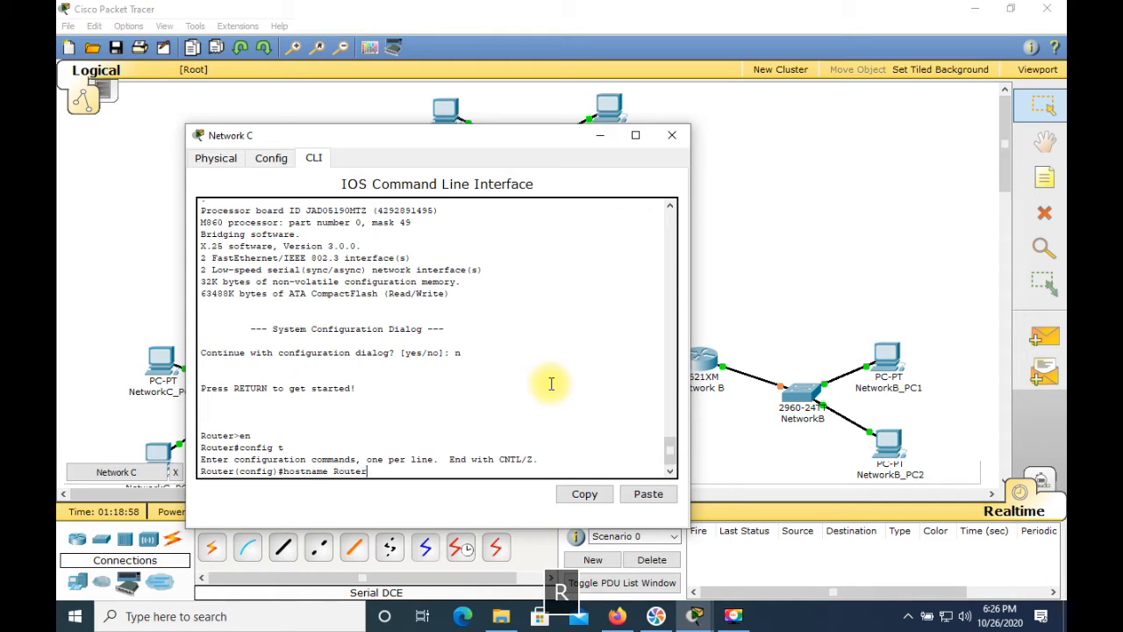
text(C)
key(Return)
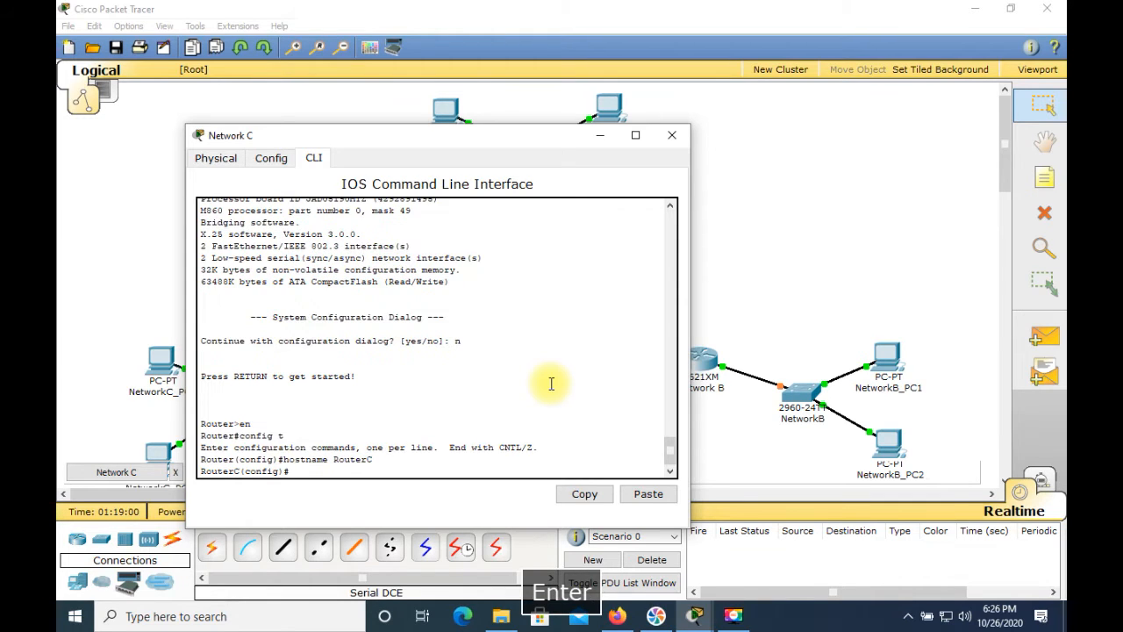
Disable DNS lookup on RouterC with the command no ip domain-lookup
text(no ip domain-lookup)
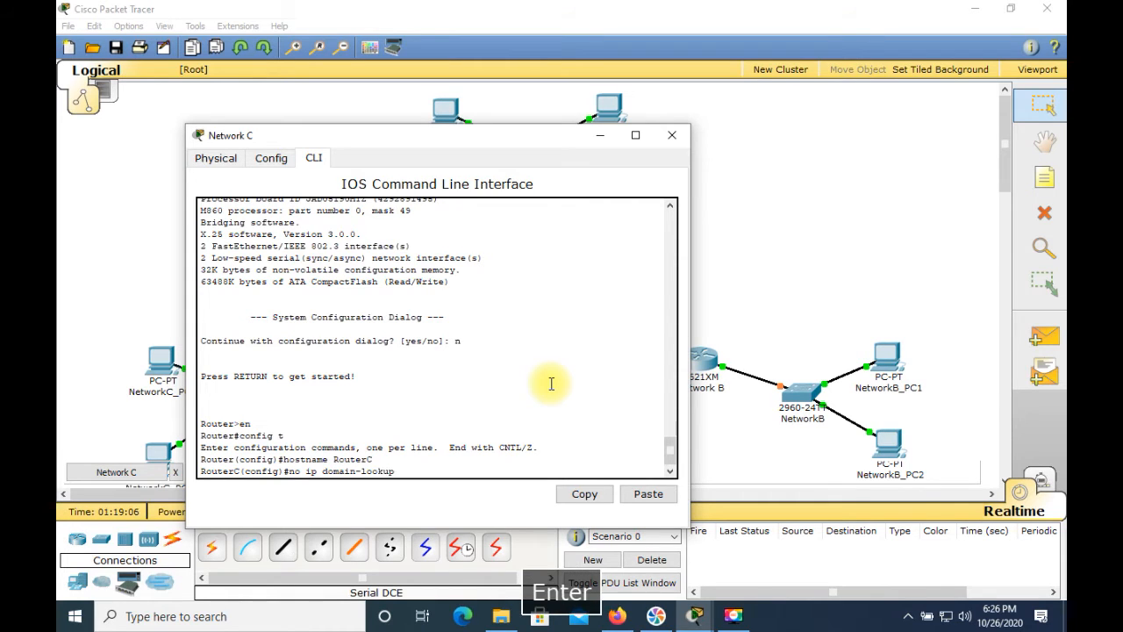
key(Return)
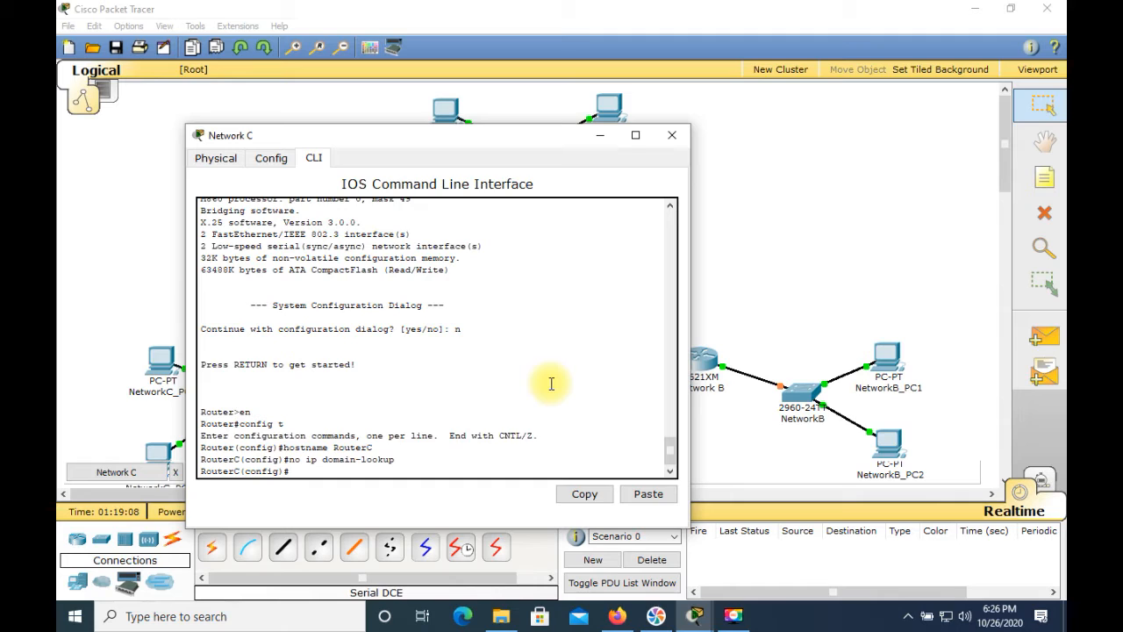
Configure interface f0/0 on RouterC with the IP address 211.200.35.193 and subnet mask 255.255.255.224
text(int f0/)
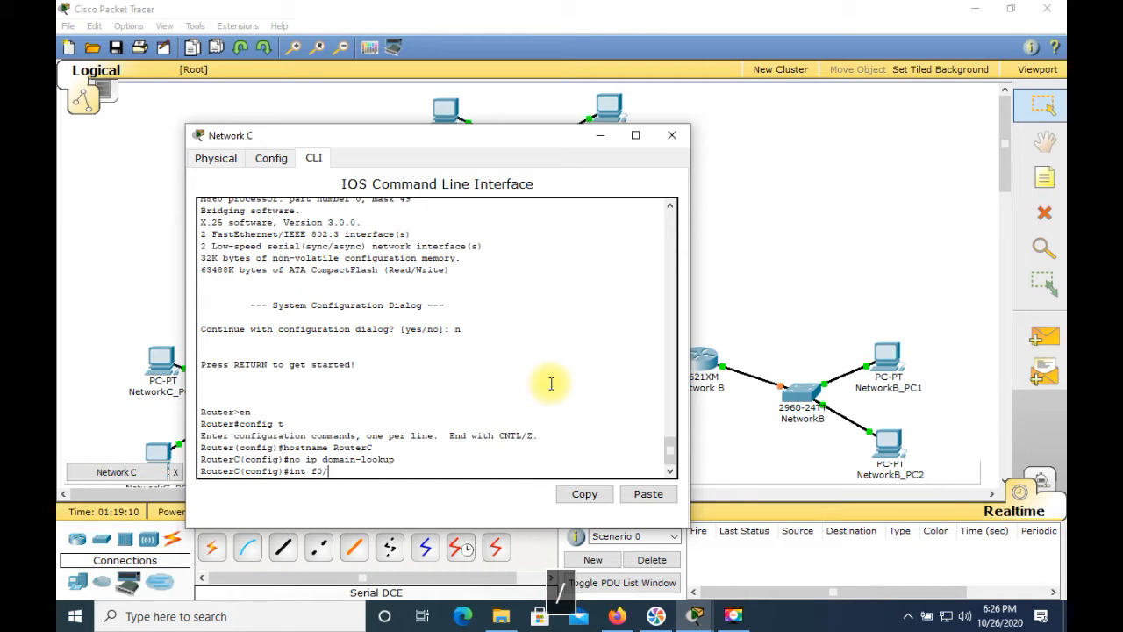
text(0)
key(Return)
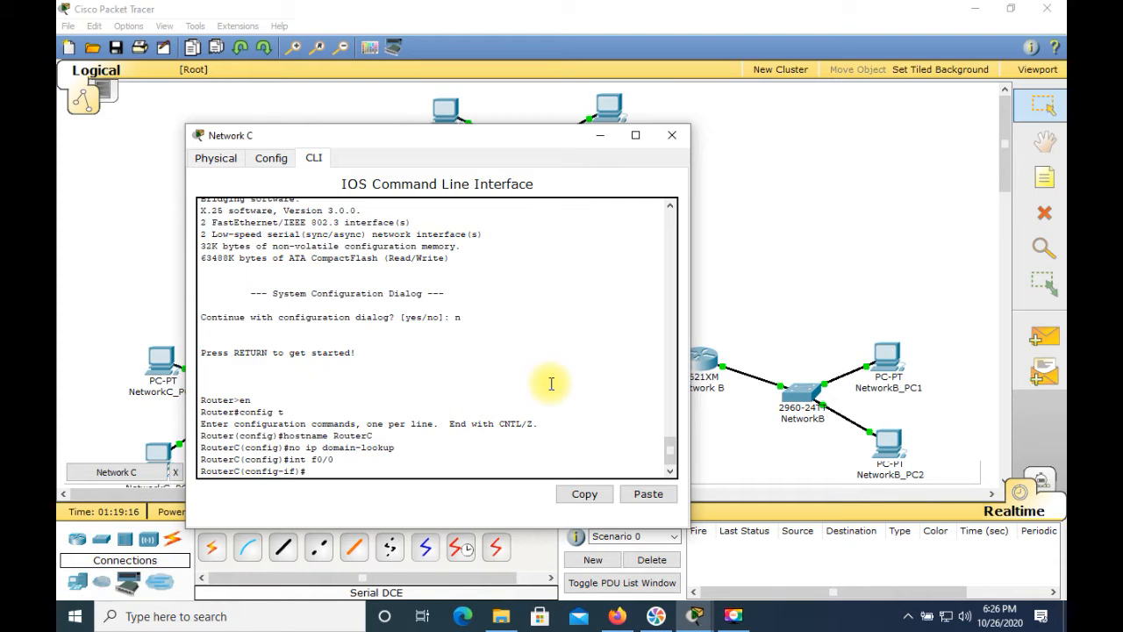
text(ip a)
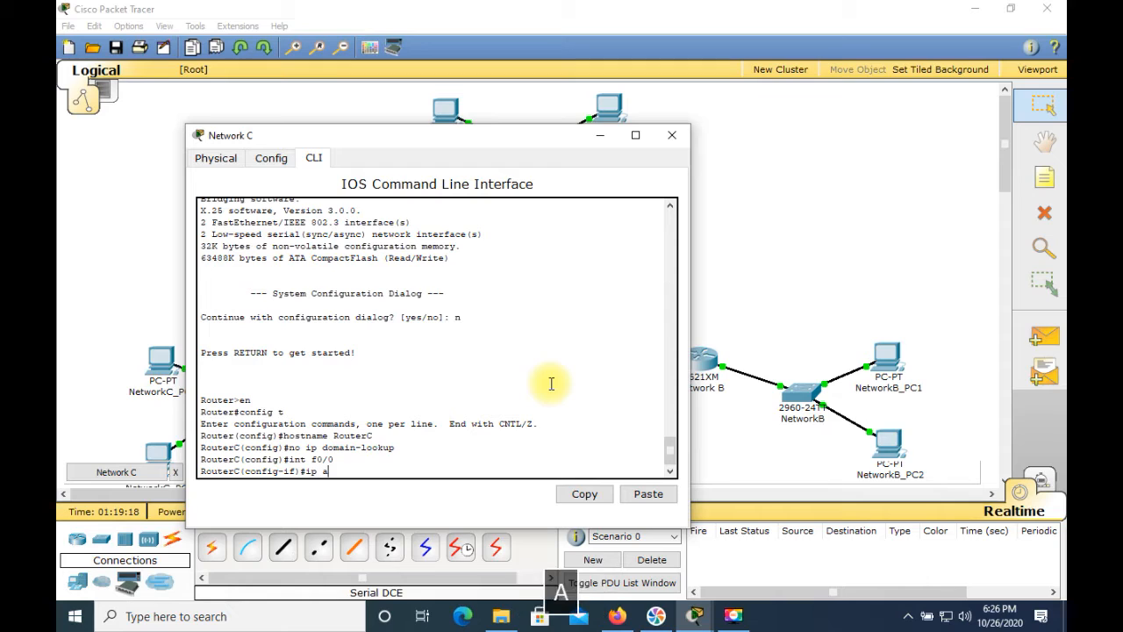
text(ddress )
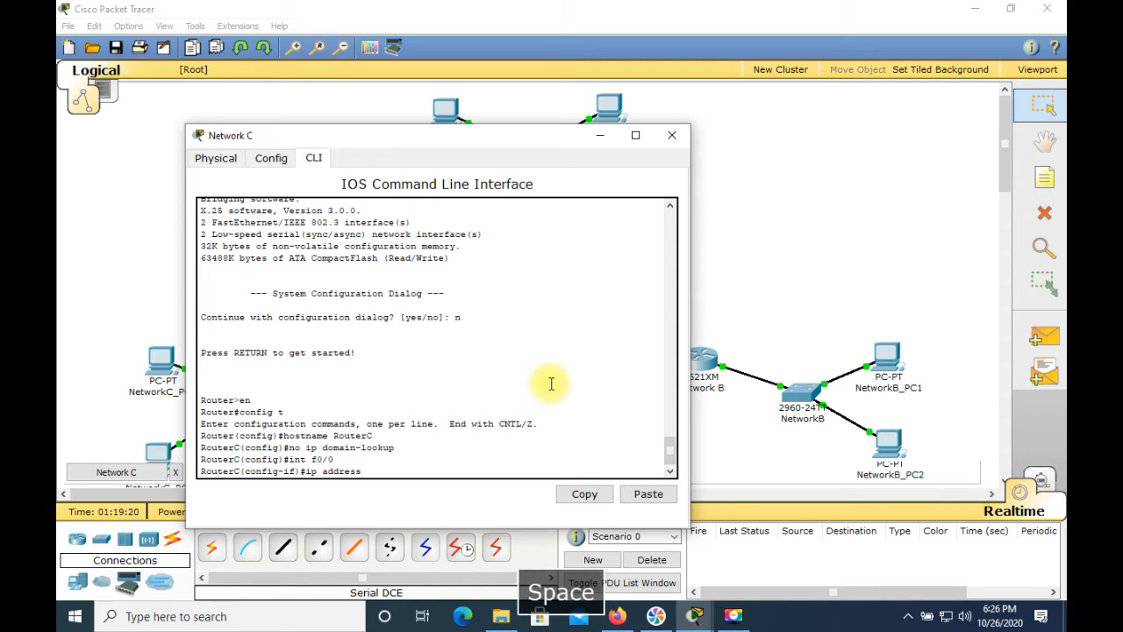
text(211.200.35.1)
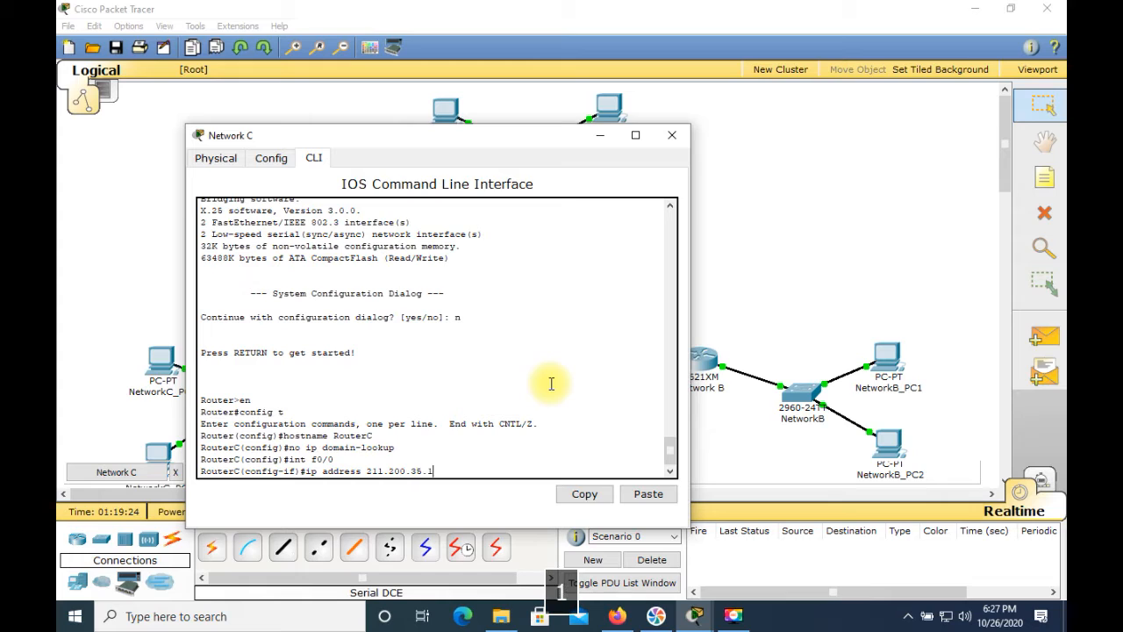
text(93 )
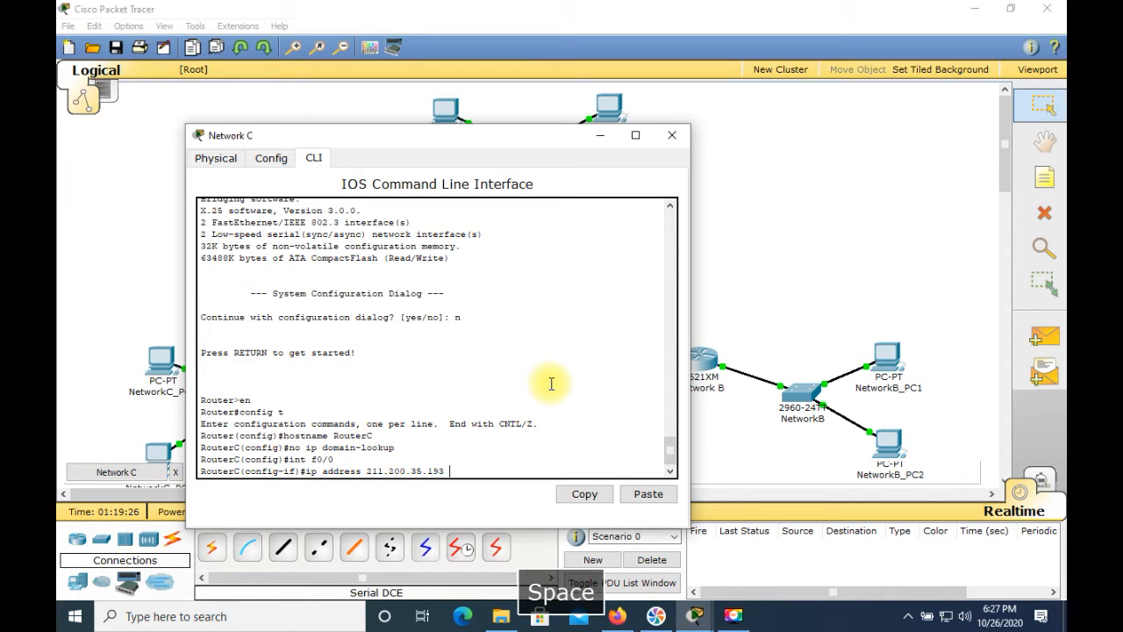
text(255)
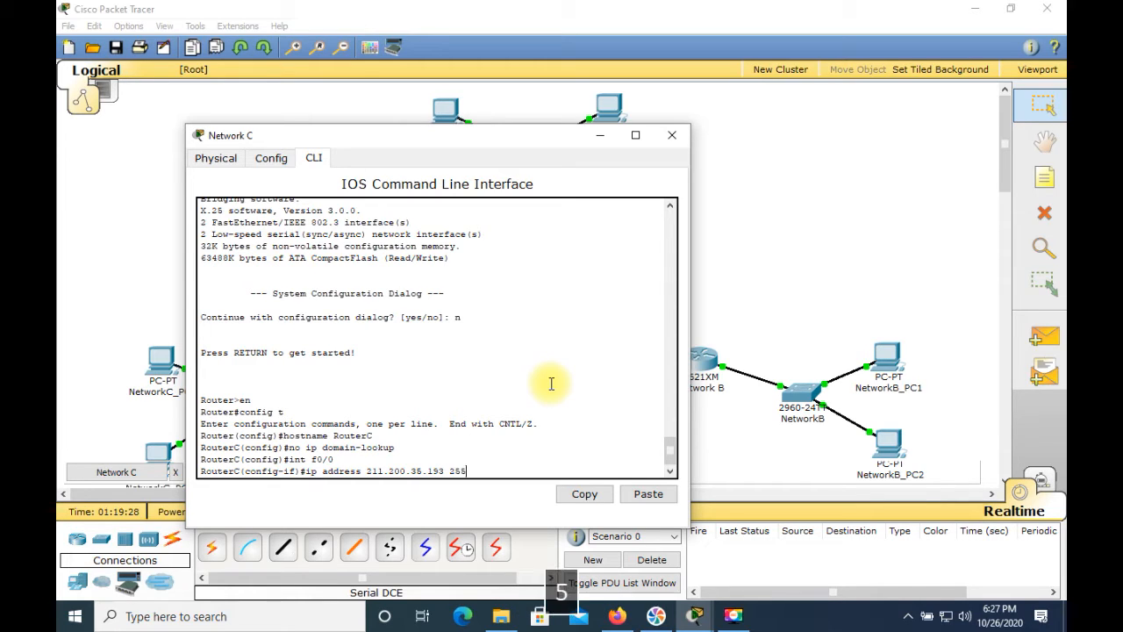
text(.255.255.224)
key(Return)
Enable RouterC's FastEthernet 0/0 interface with the command no shut and minimize the Network C router window
text(no shut)
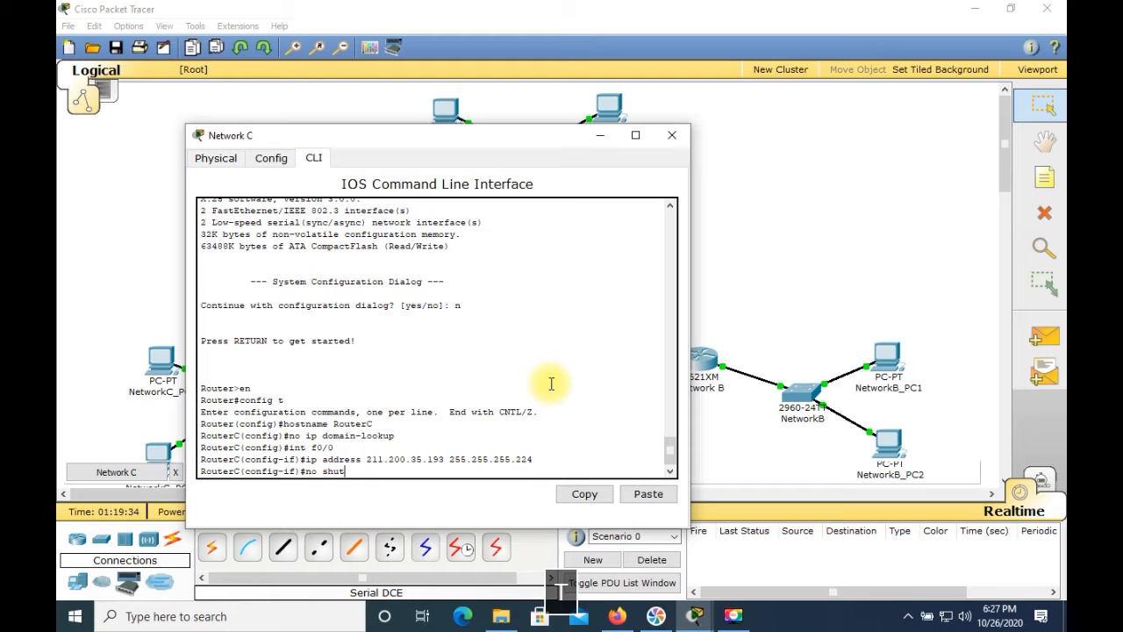
key(Return)
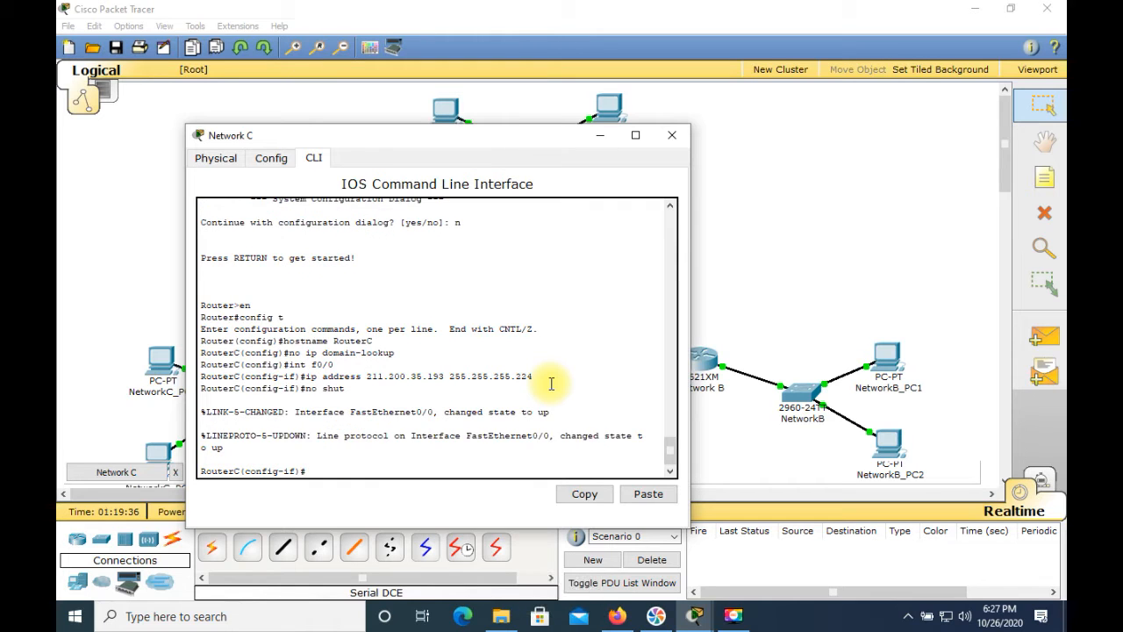
click(599, 135)
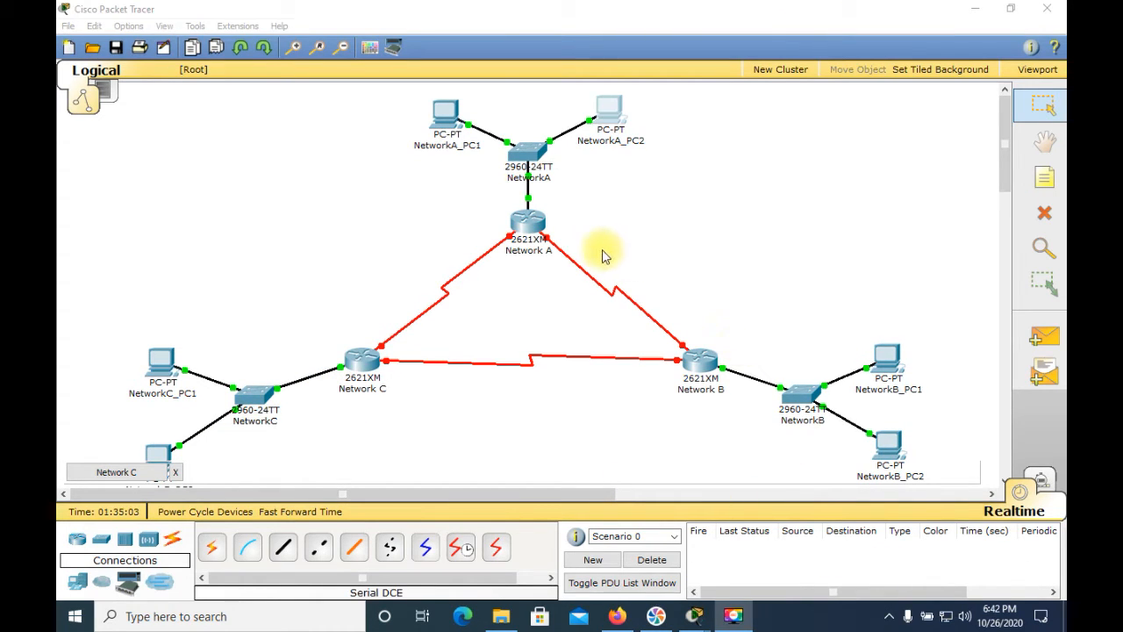
Set the static IP address of NetworkA_PC1's FastEthernet interface to 211.200.35.11
click(447, 121)
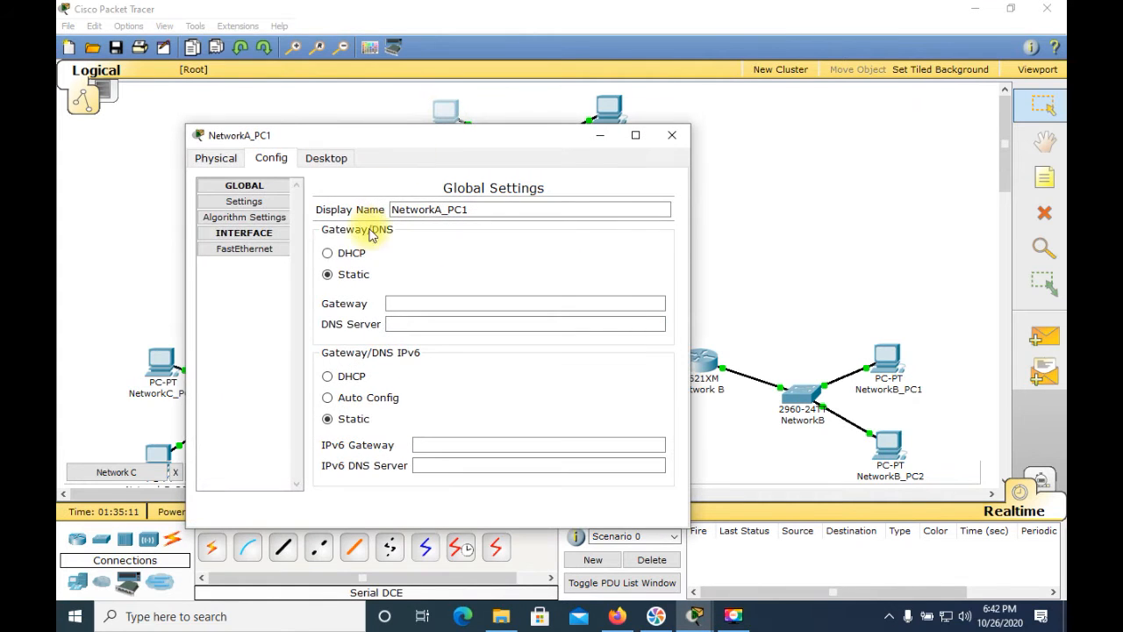
click(257, 254)
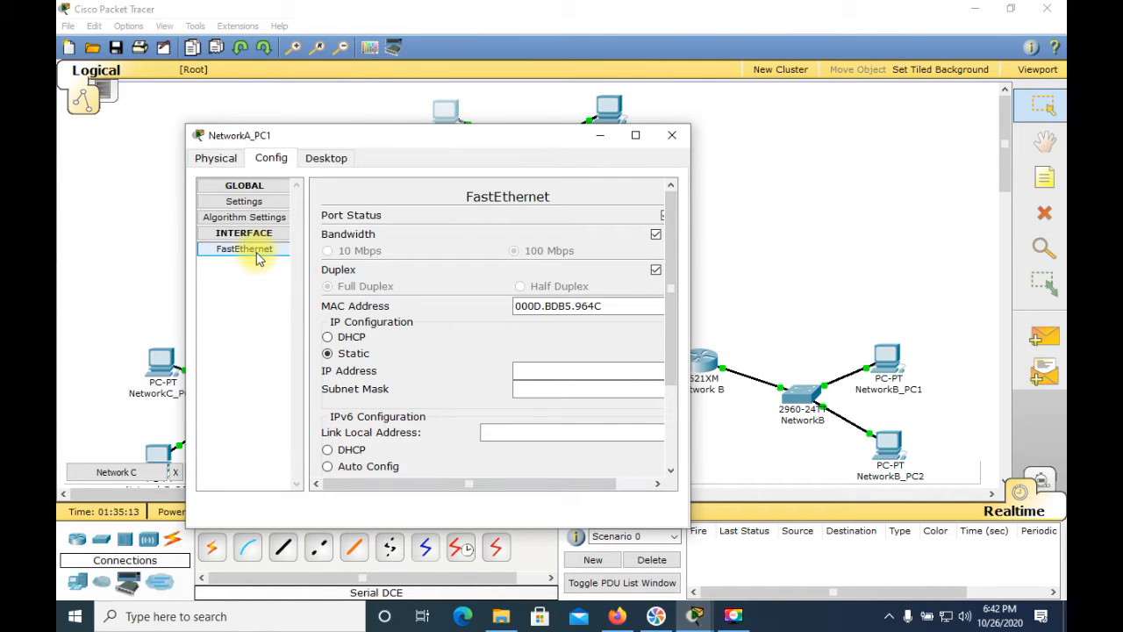
click(541, 370)
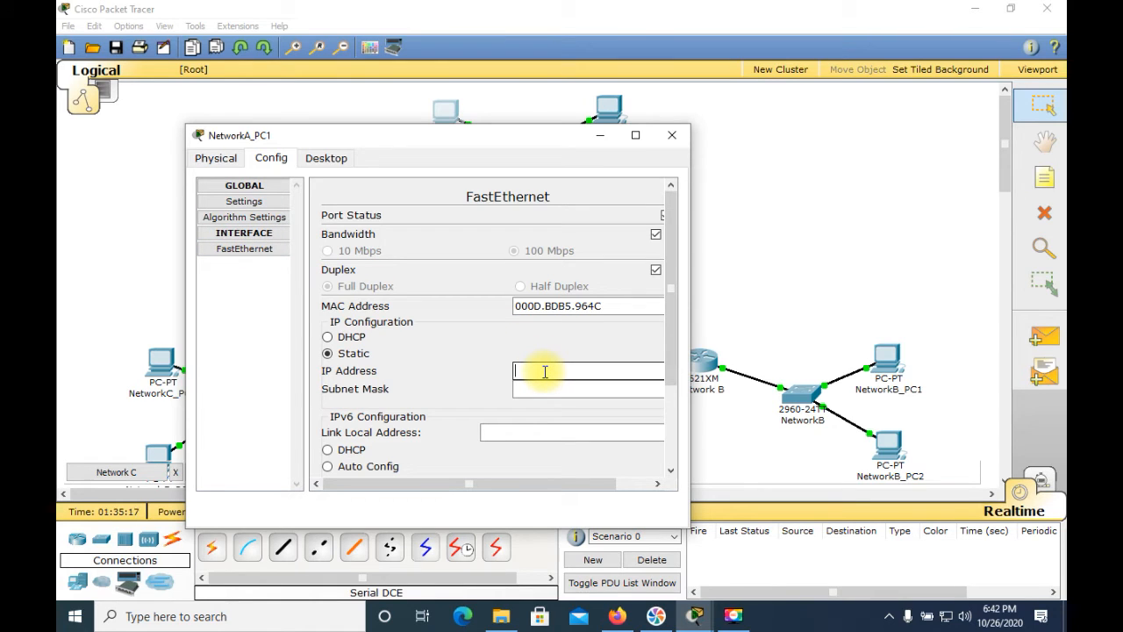
text(211)
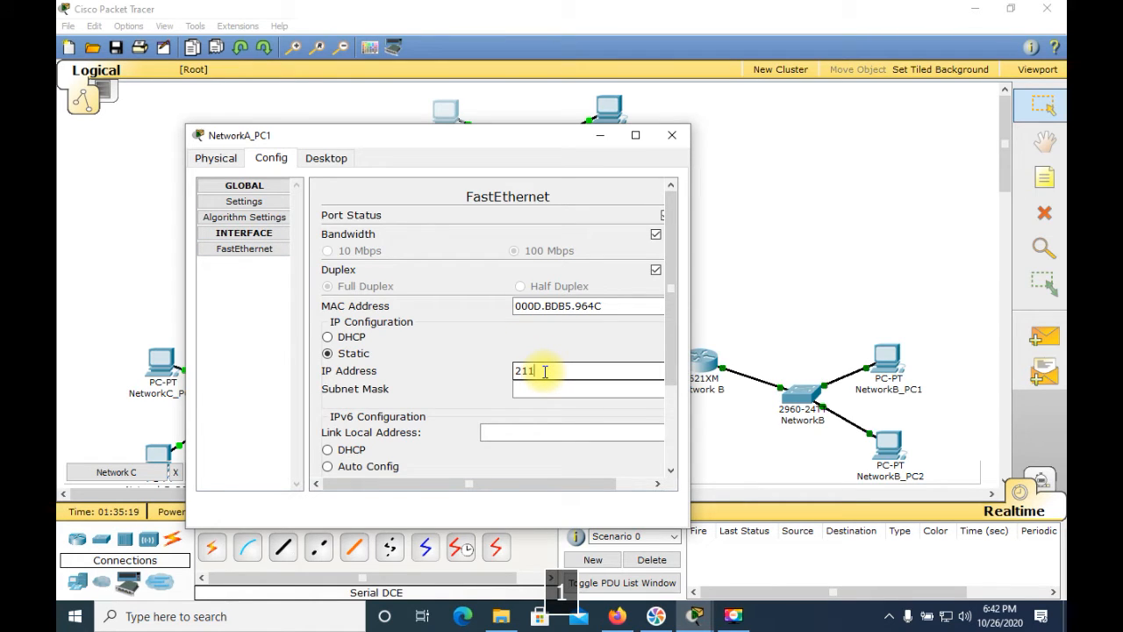
text(.200.)
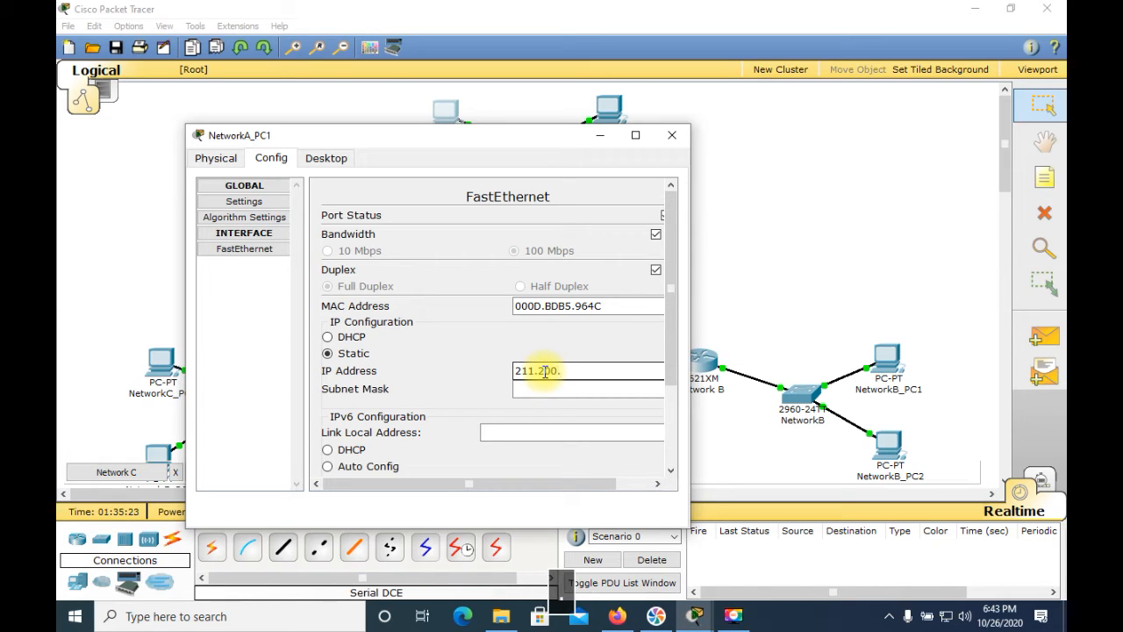
text(35)
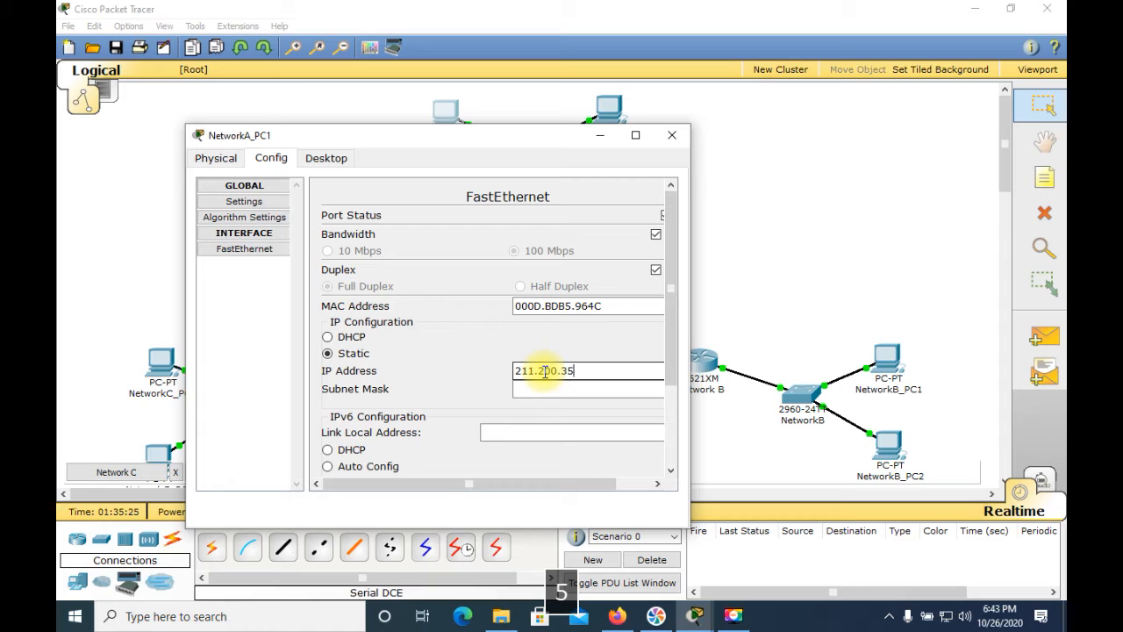
text(11)
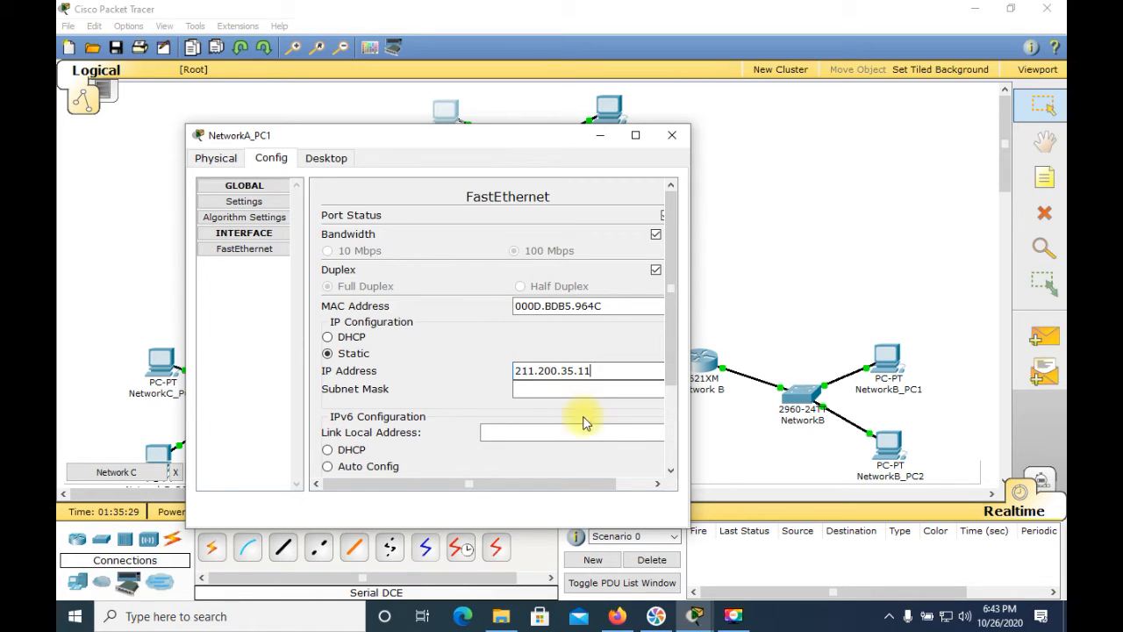
Set the subnet mask of NetworkA_PC1's FastEthernet interface to 255.255.255.128
click(608, 390)
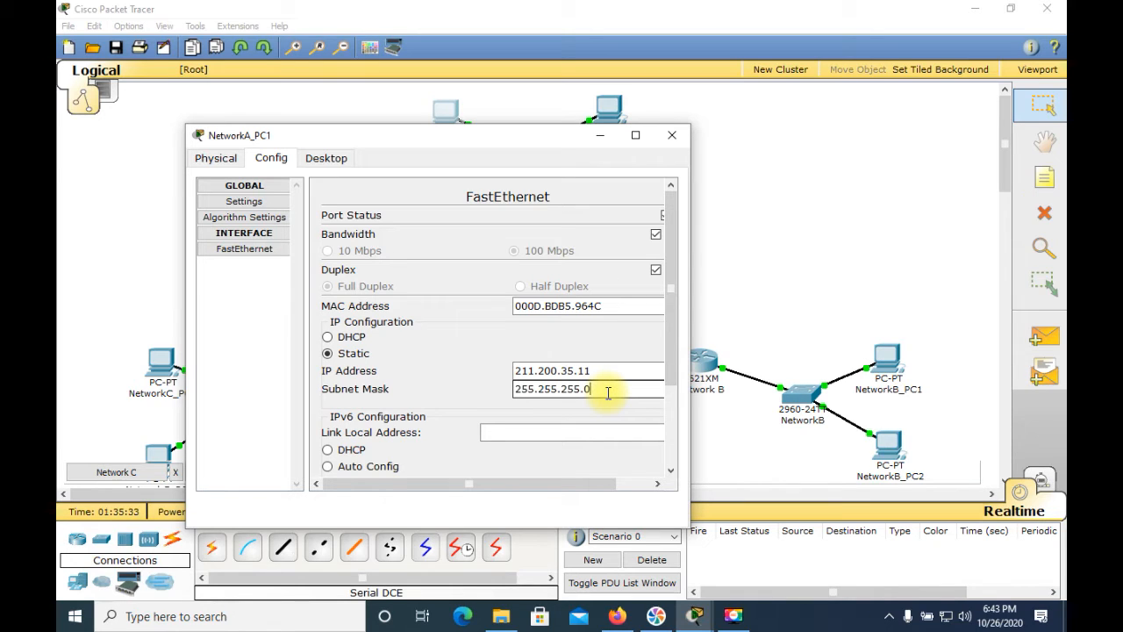
key(BackSpace)
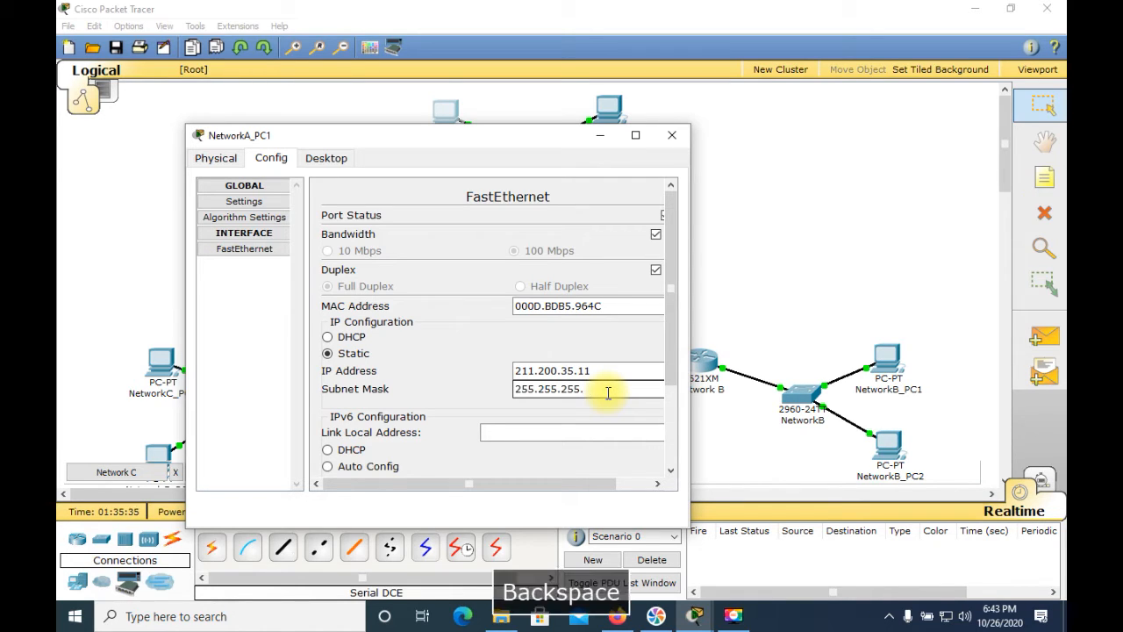
text(128)
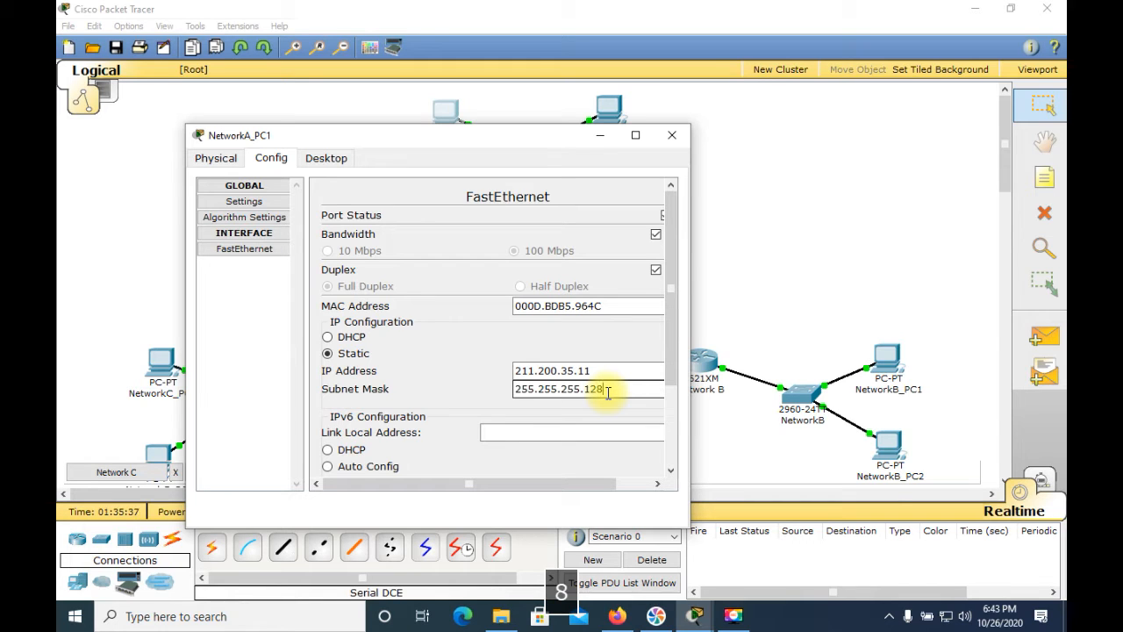
Set the static default gateway of NetworkA_PC1 to 211.200.35.1 in its global settings
click(269, 204)
click(484, 303)
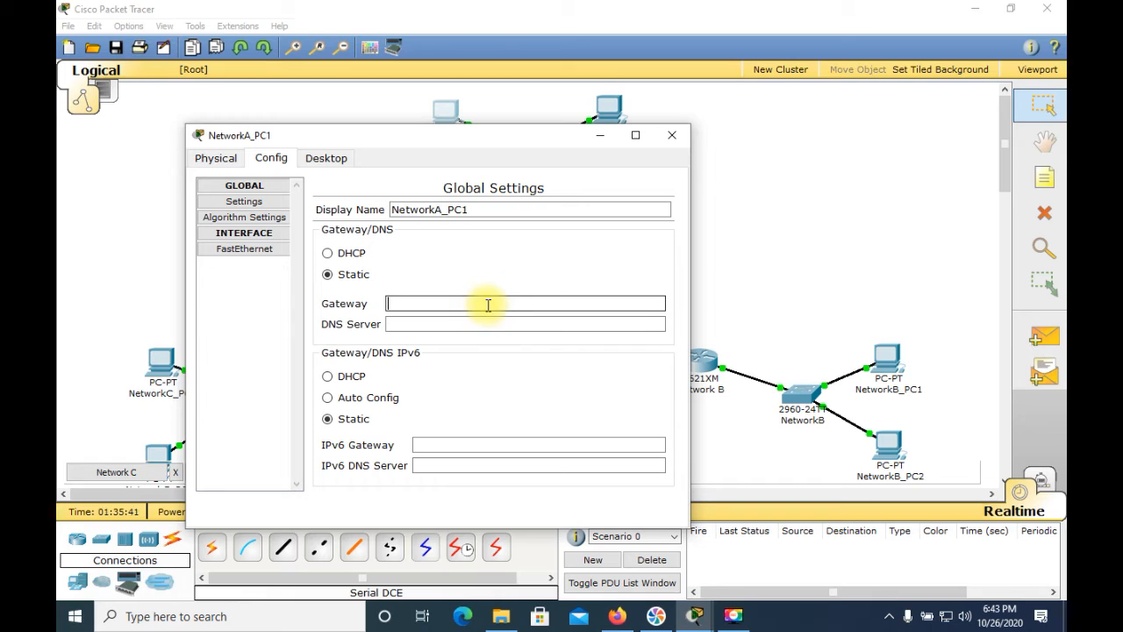
text(211)
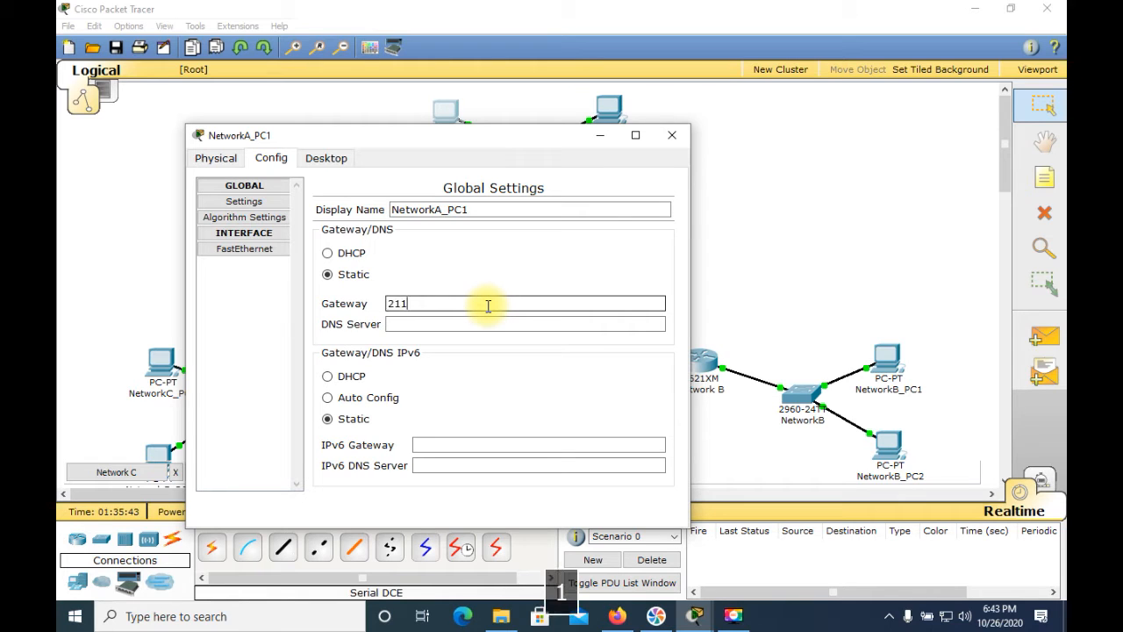
text(.200.35.1)
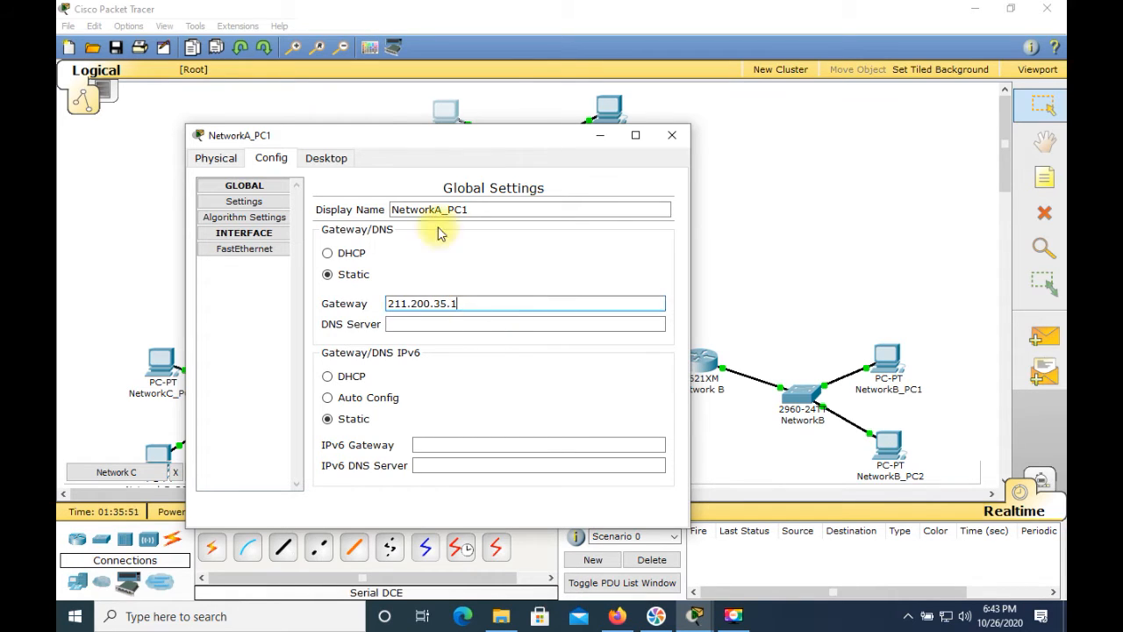
Check NetworkA_PC1's IP settings by running ipconfig in its Command Prompt
click(338, 161)
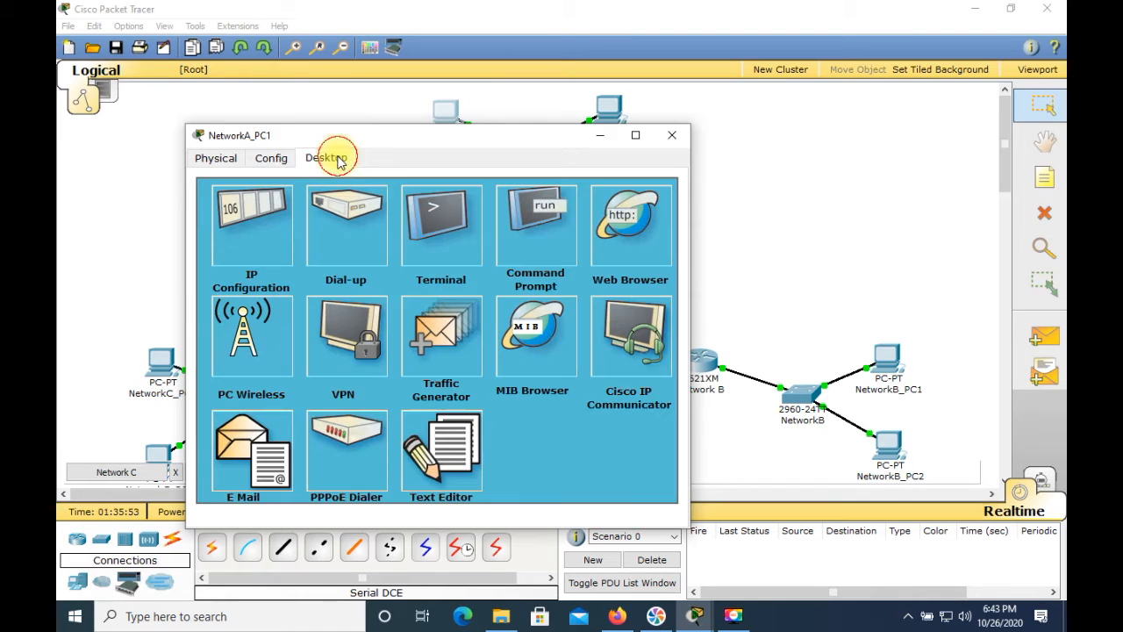
click(546, 220)
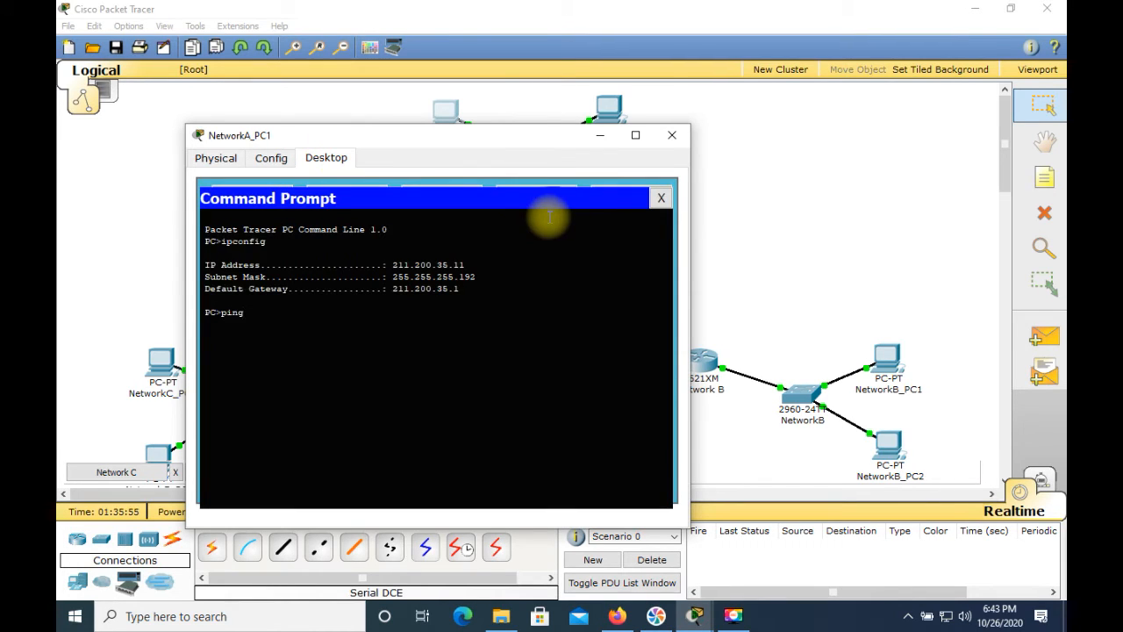
key(Up)
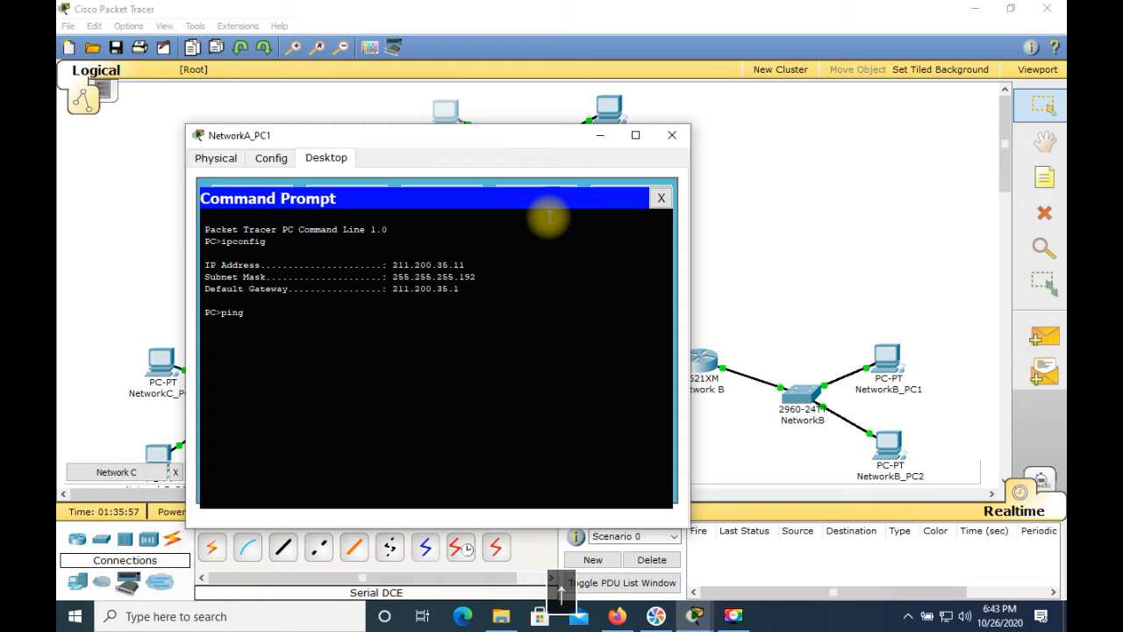
key(Return)
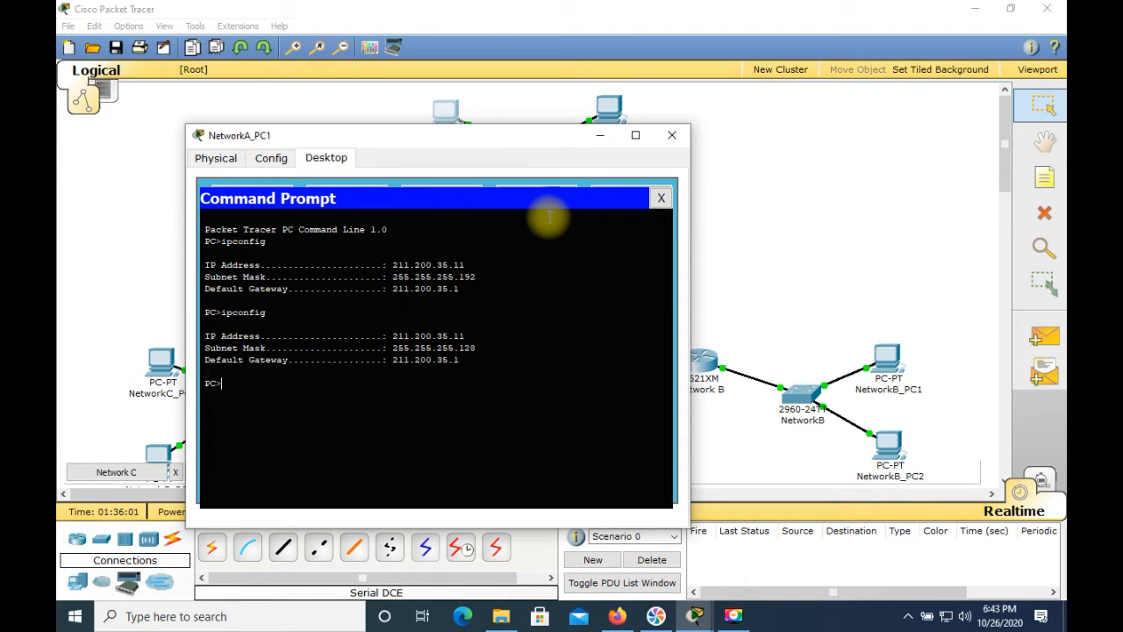
Ping the gateway 211.200.35.1 from NetworkA_PC1's Command Prompt and close the PC's window
text(ping )
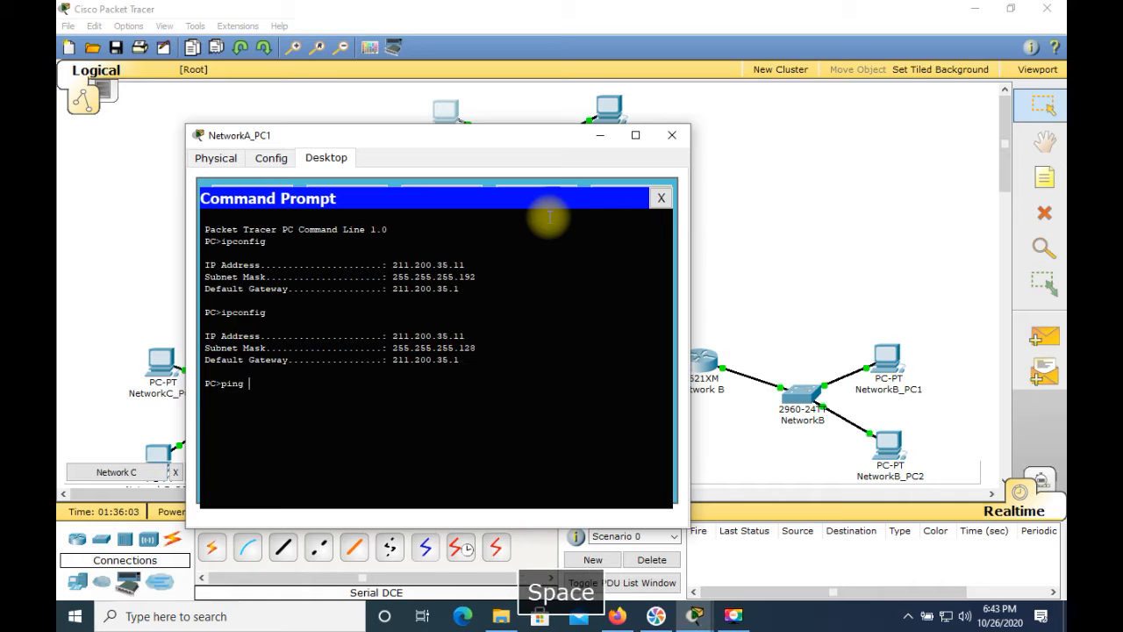
text(21.)
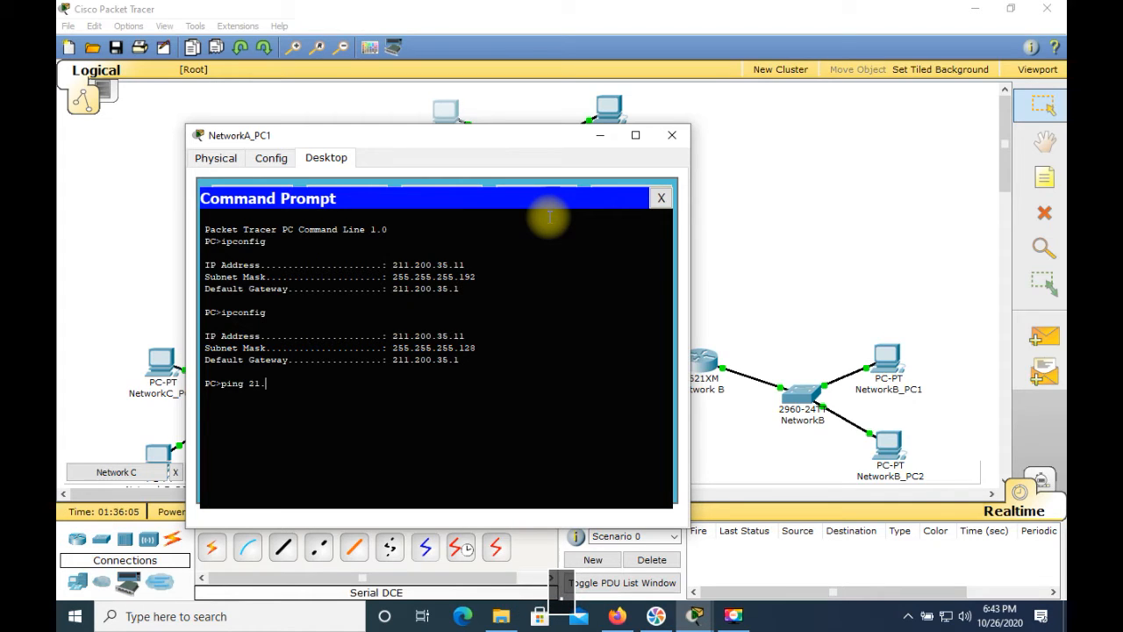
key(BackSpace)
text(1.200)
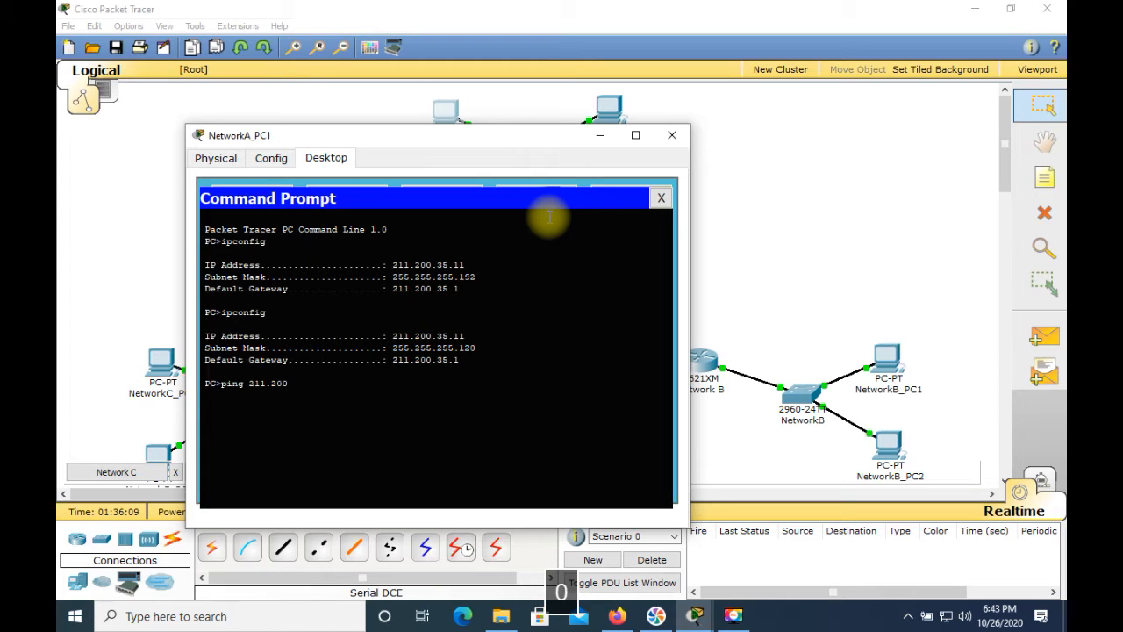
text(.35.1)
key(Return)
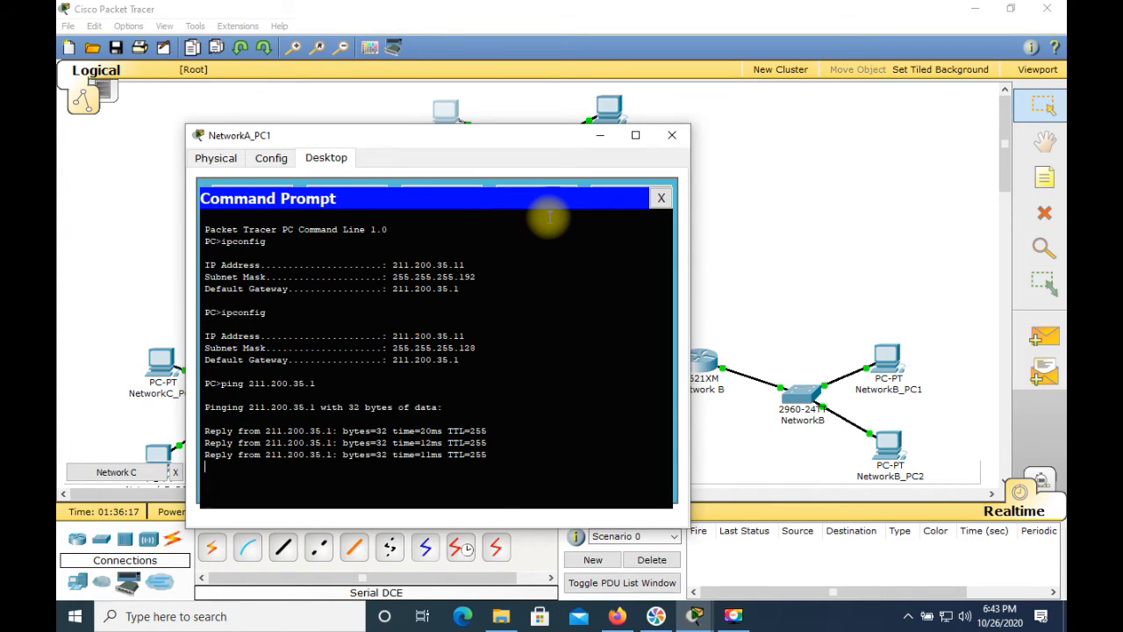
click(672, 135)
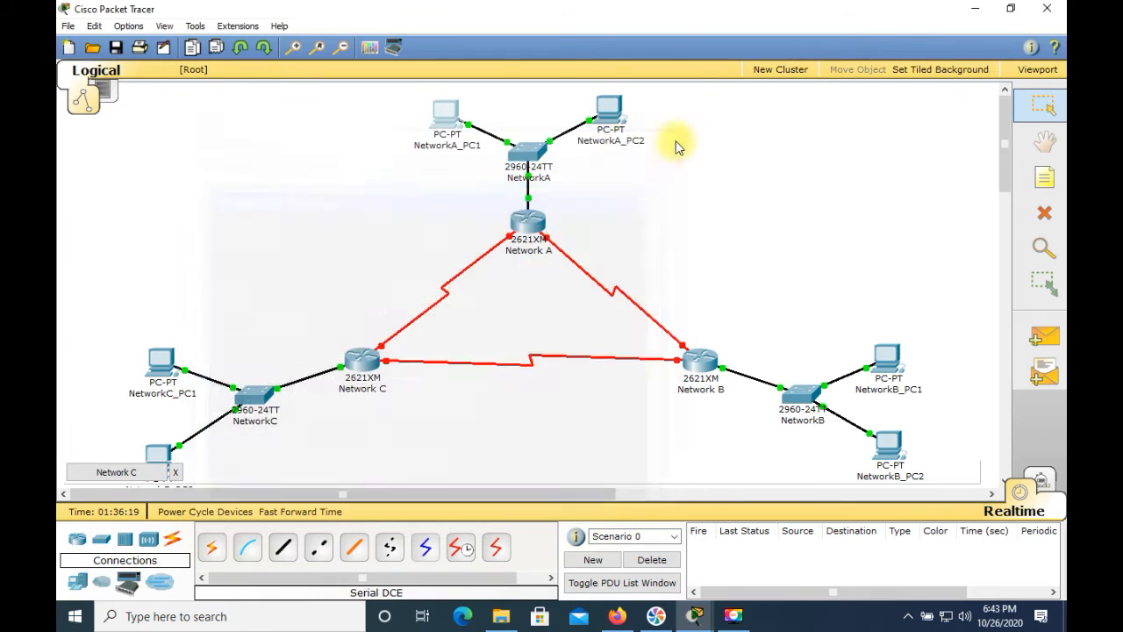
Set the static IP address of NetworkA_PC2's FastEthernet interface to 211.200.35.12
click(607, 105)
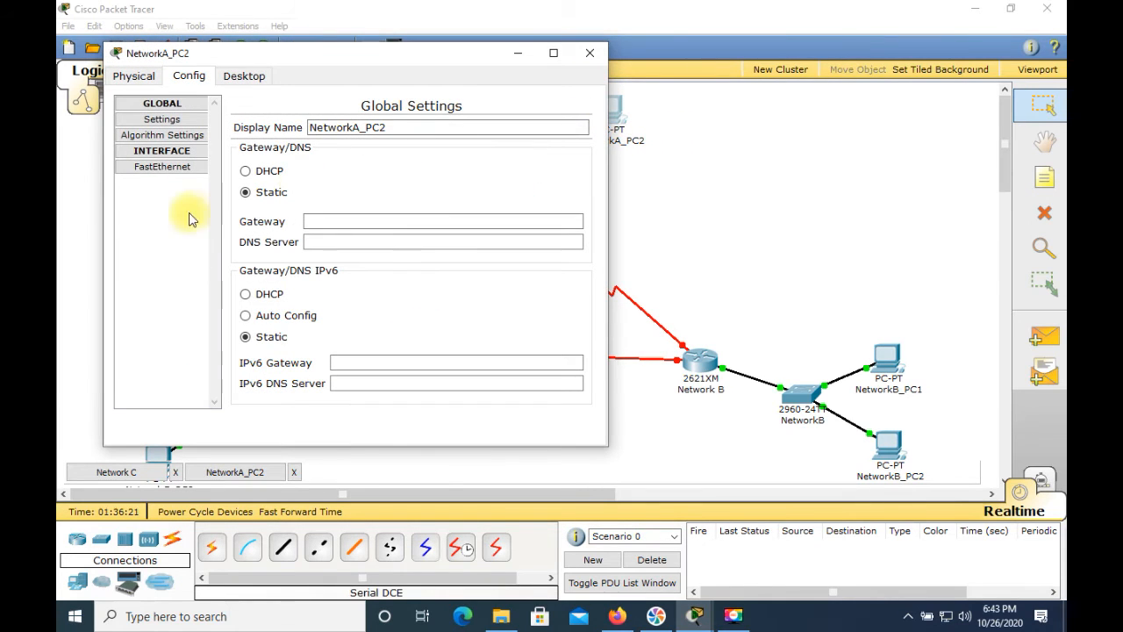
click(156, 166)
click(449, 290)
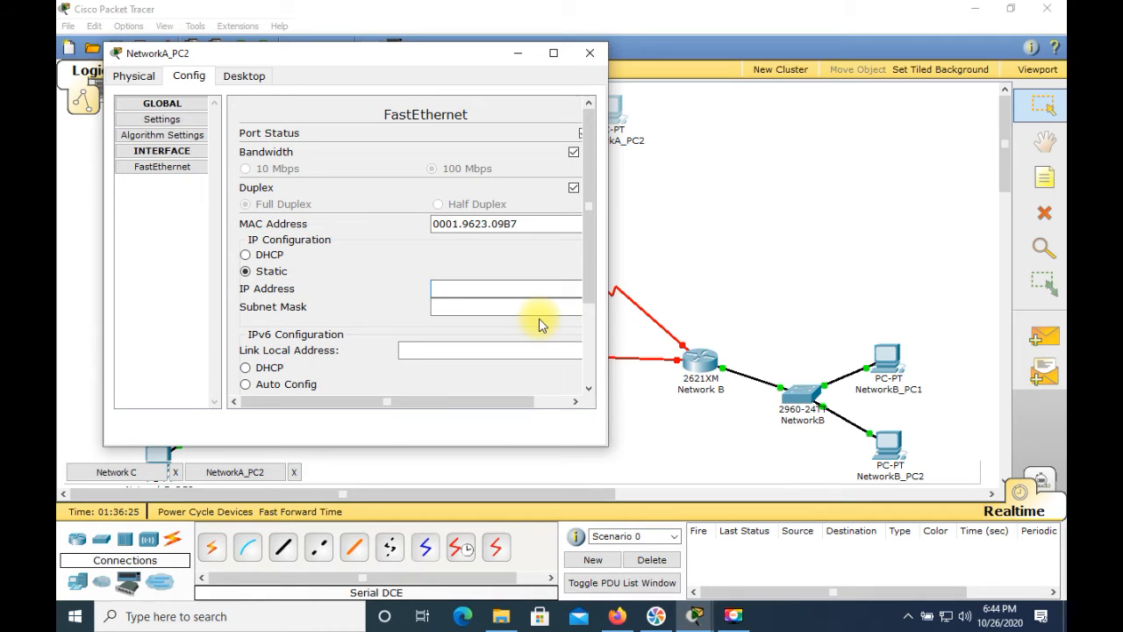
text(211.200.35.12)
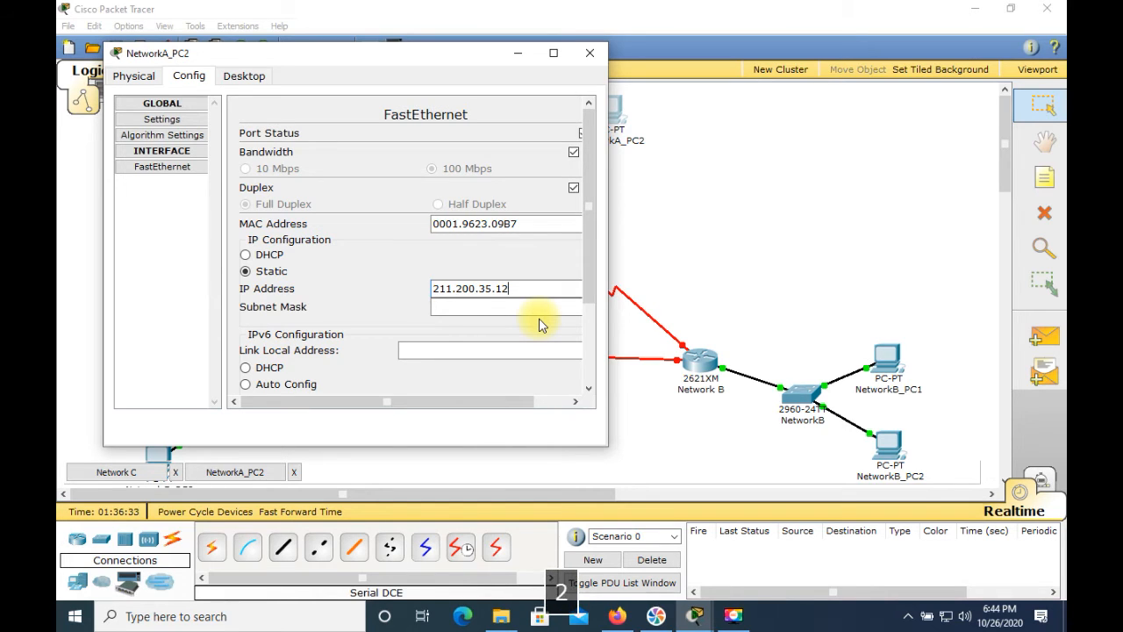
Set the subnet mask of NetworkA_PC2's FastEthernet interface to 255.255.255.128
click(534, 307)
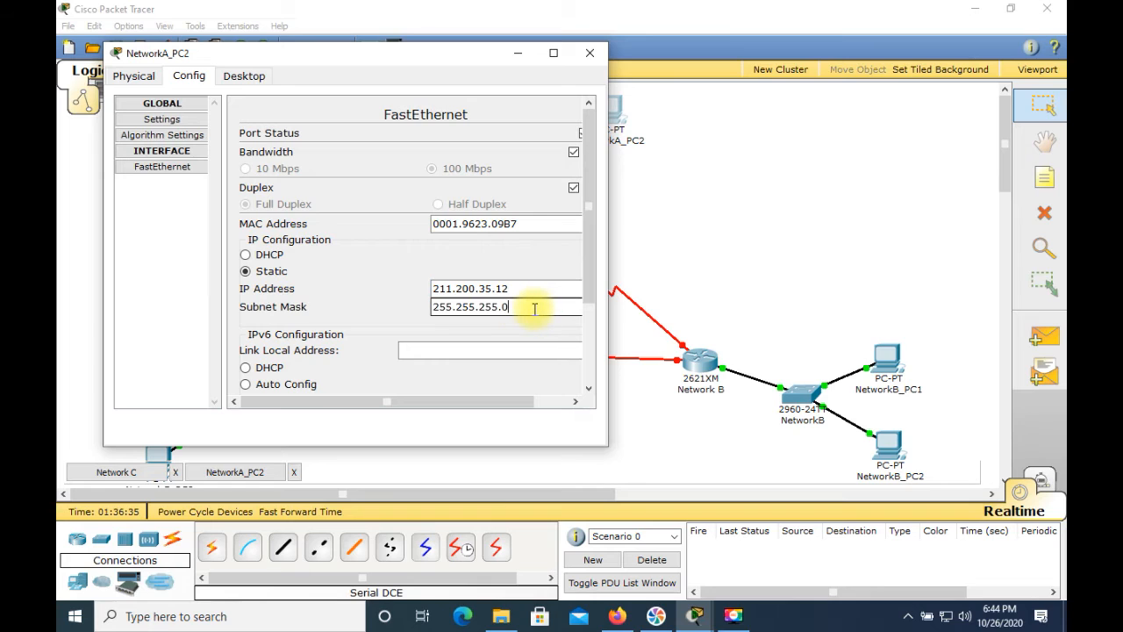
key(BackSpace)
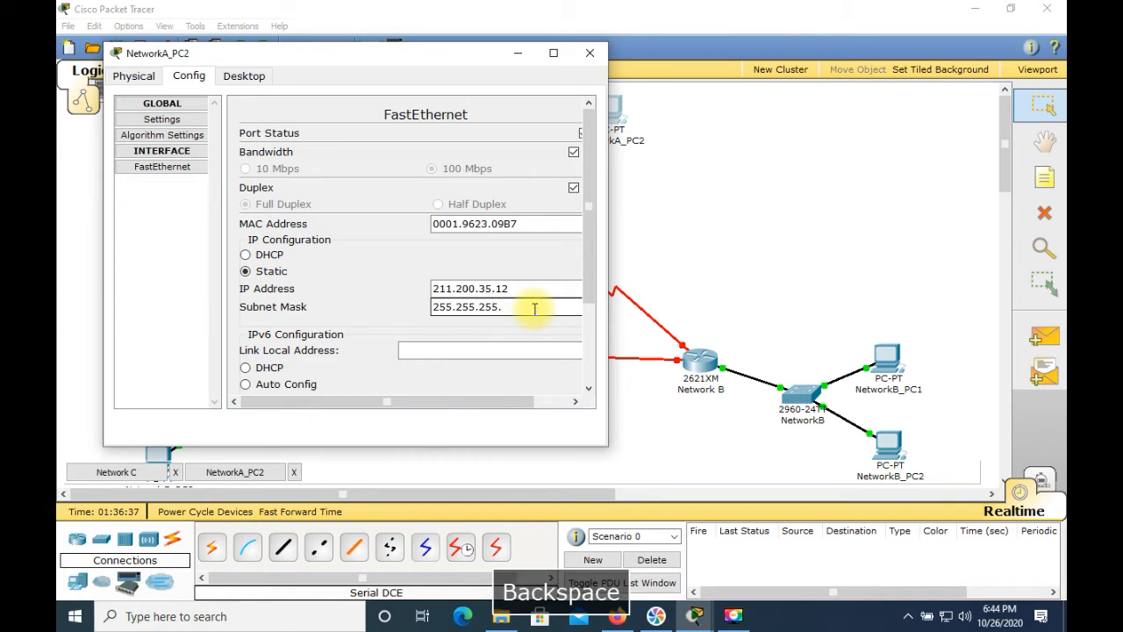
text(128)
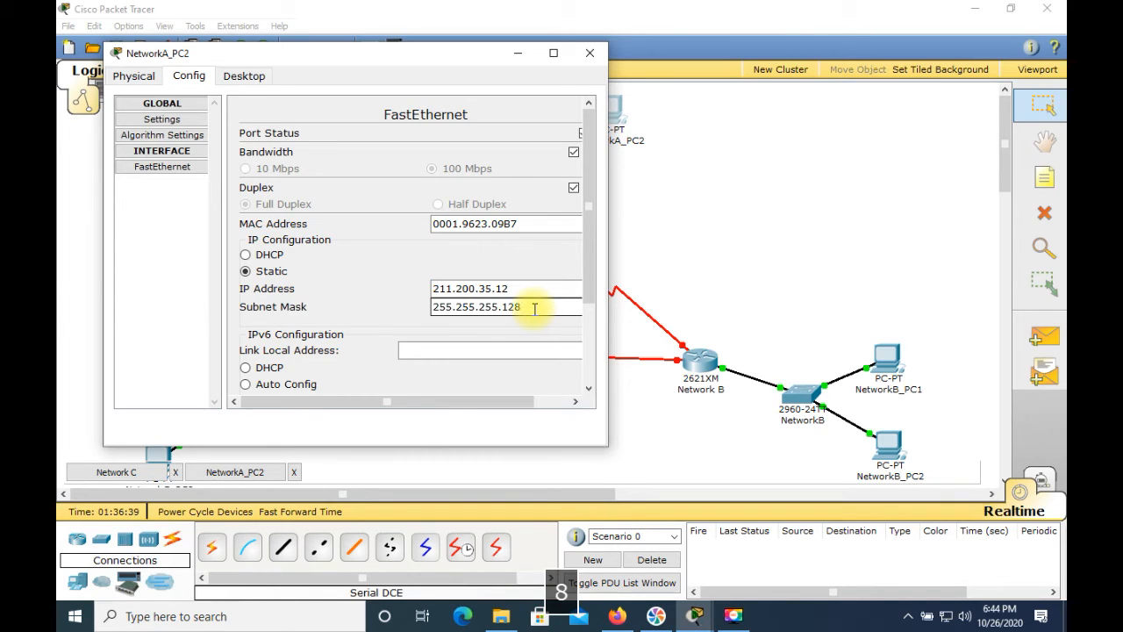
Set the static default gateway of NetworkA_PC2 to 211.200.35.1 in its global settings
click(162, 123)
click(337, 223)
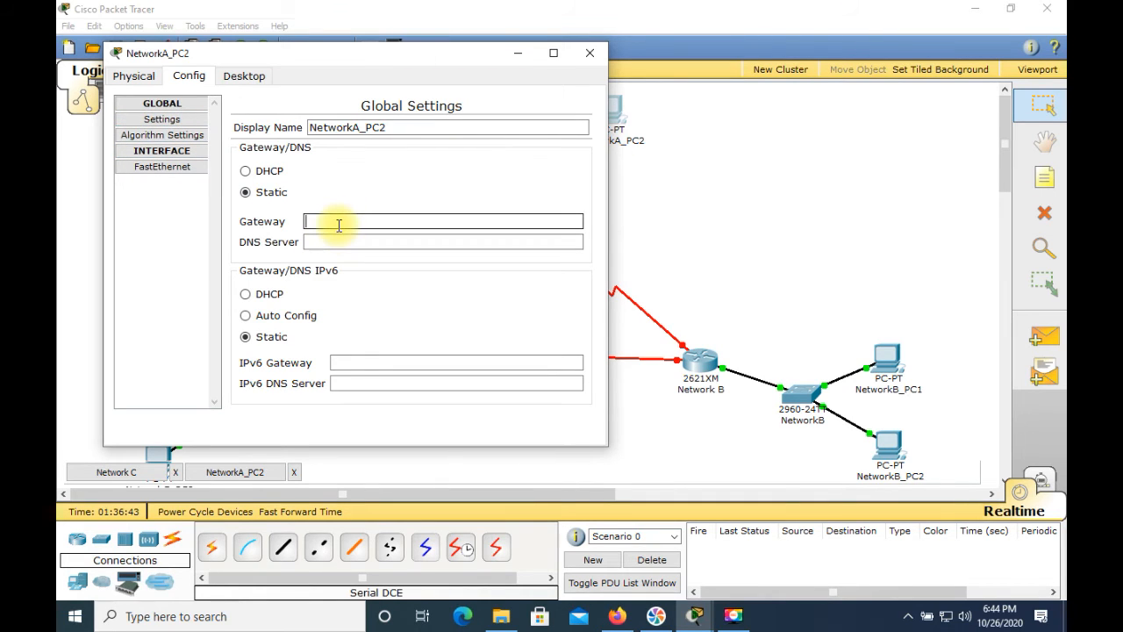
text(211)
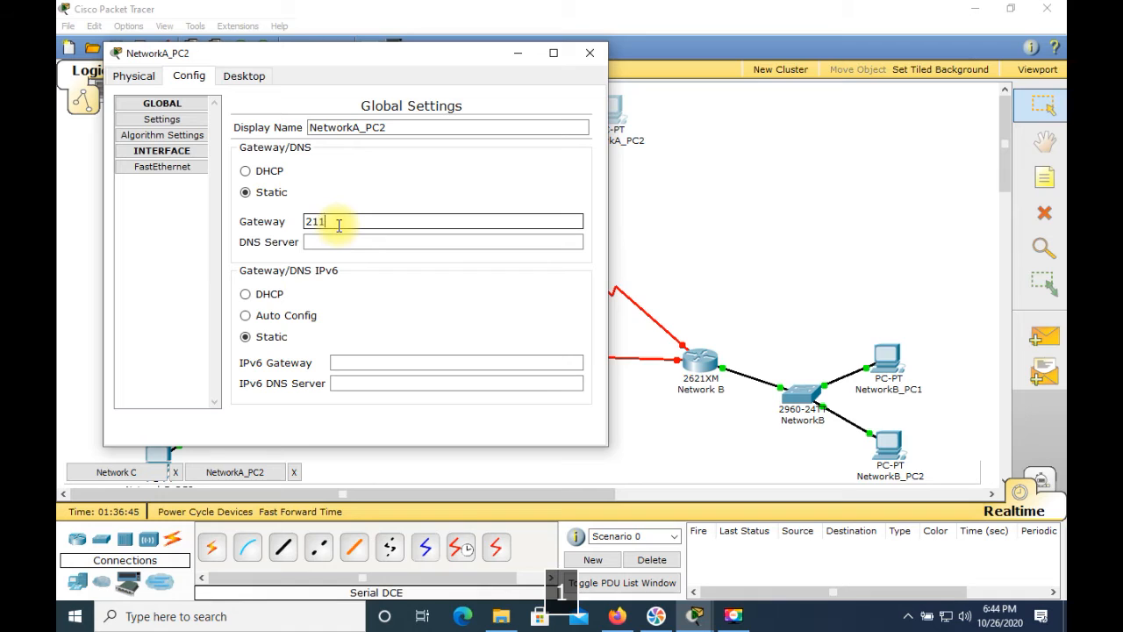
text(.200.35.1)
Check NetworkA_PC2's IP settings by running ipconfig in its Command Prompt
click(245, 77)
click(452, 131)
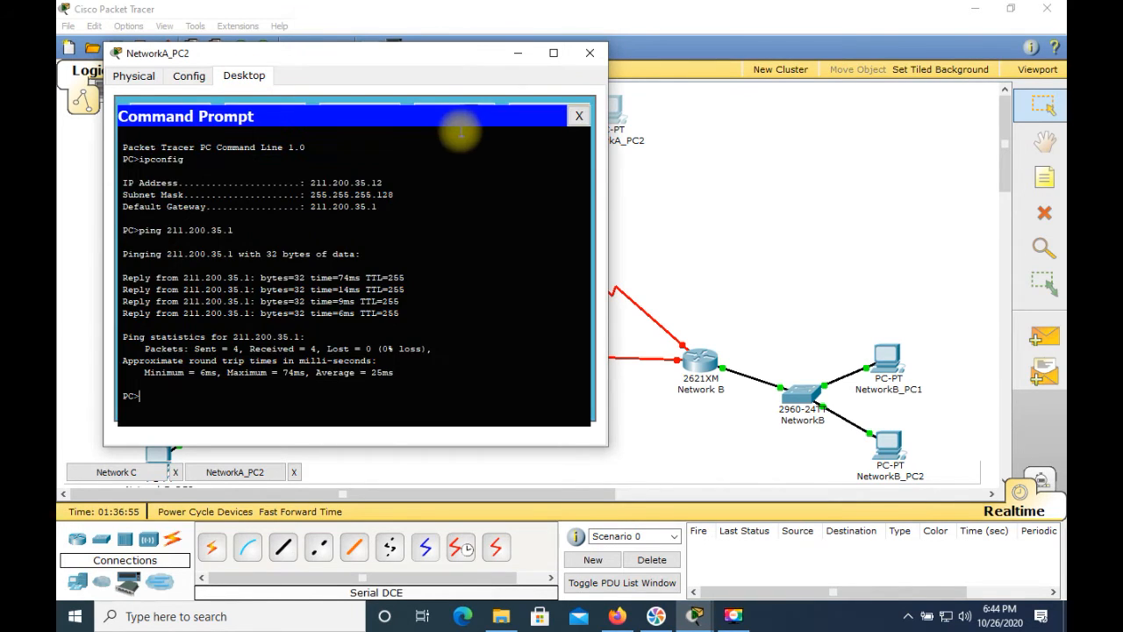
key(Up)
key(Up)
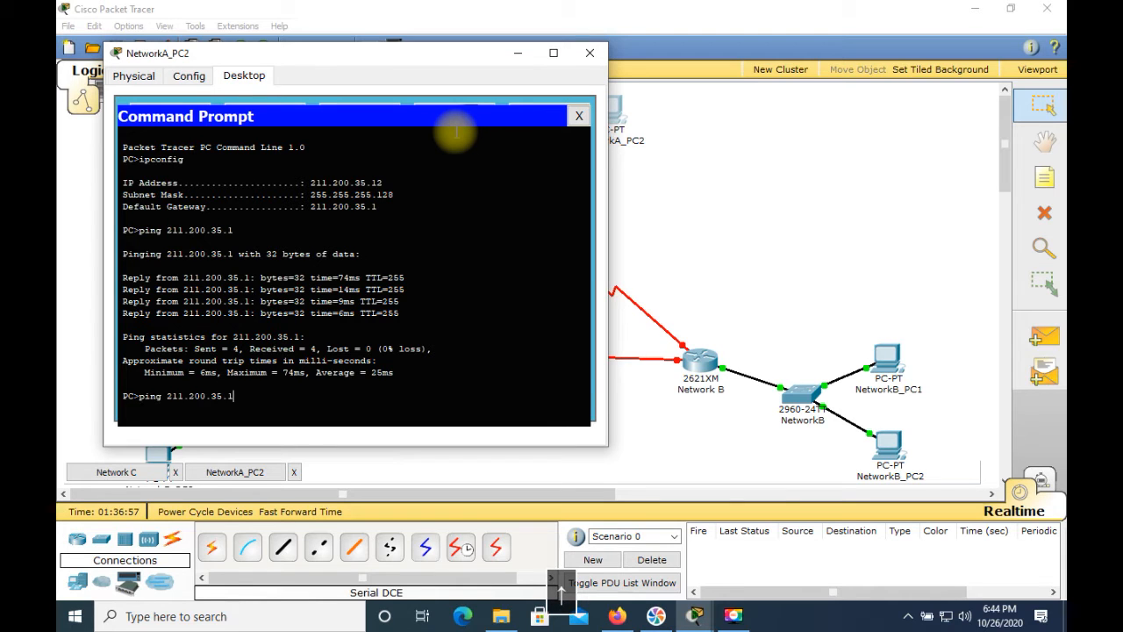
key(Return)
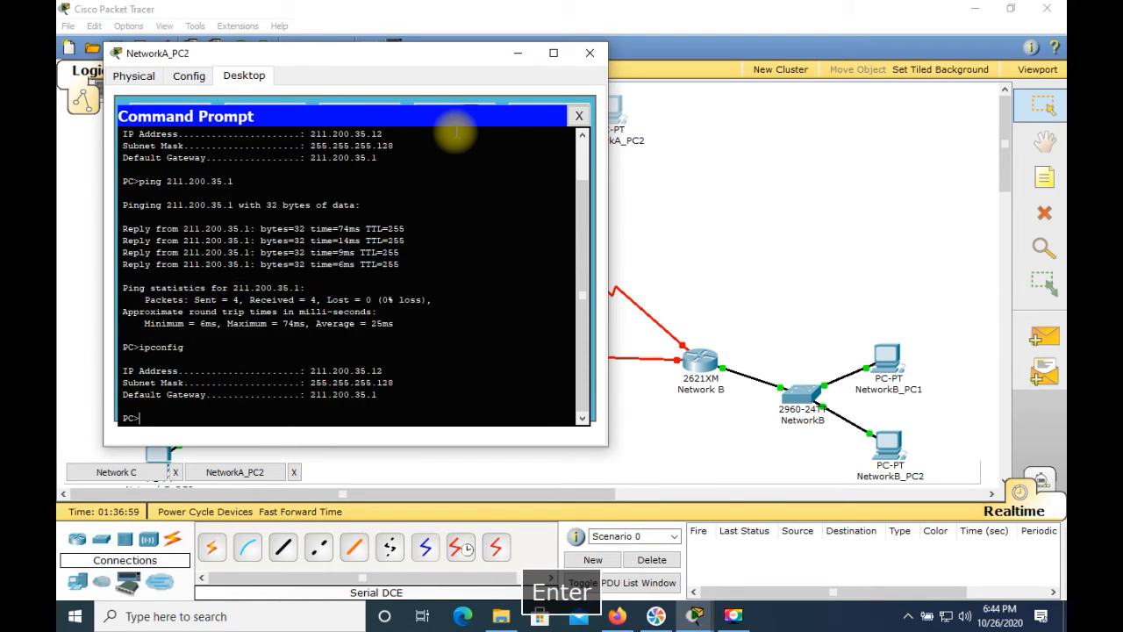
Ping the gateway 211.200.35.1 from NetworkA_PC2's Command Prompt
key(Up)
key(Up)
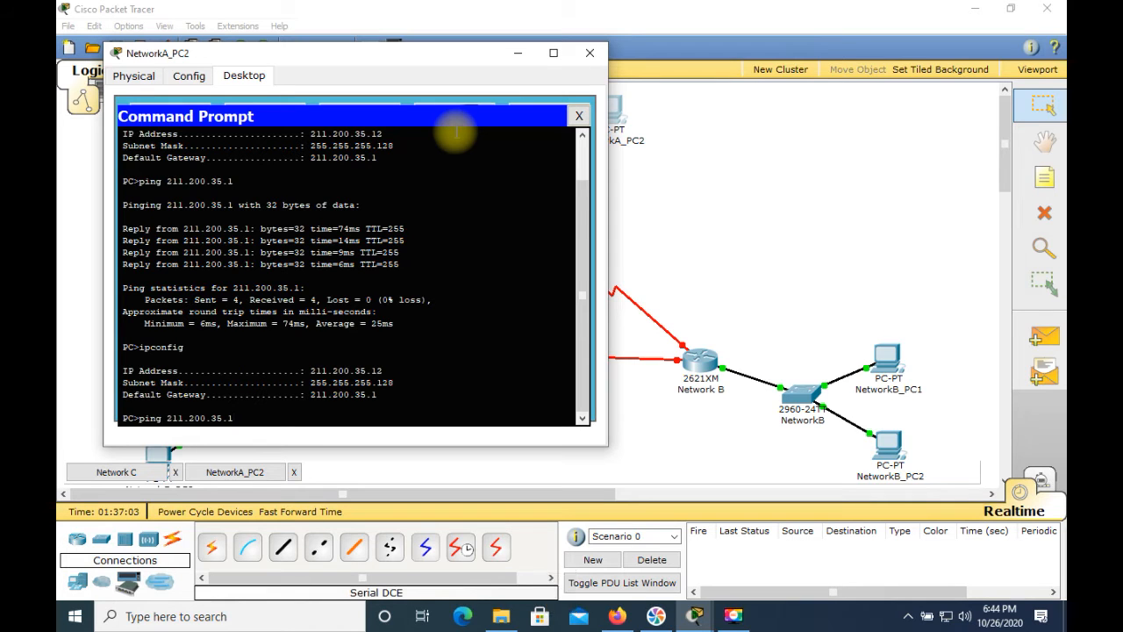
key(Return)
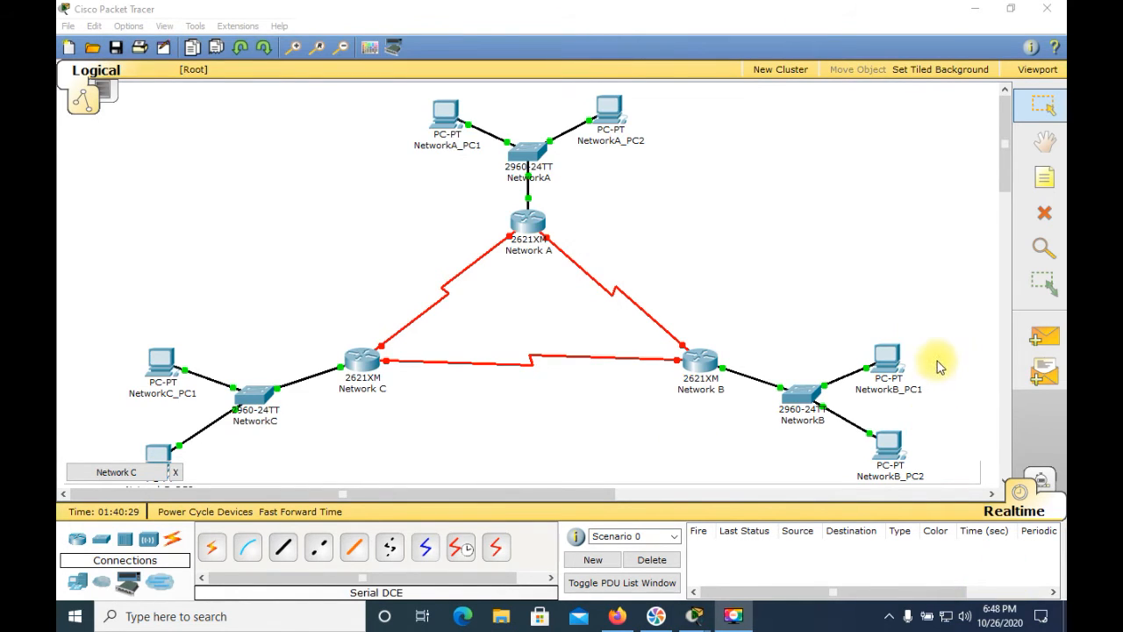
Set the static IP address of NetworkB_PC1's FastEthernet interface to 211.200.35.139
click(888, 360)
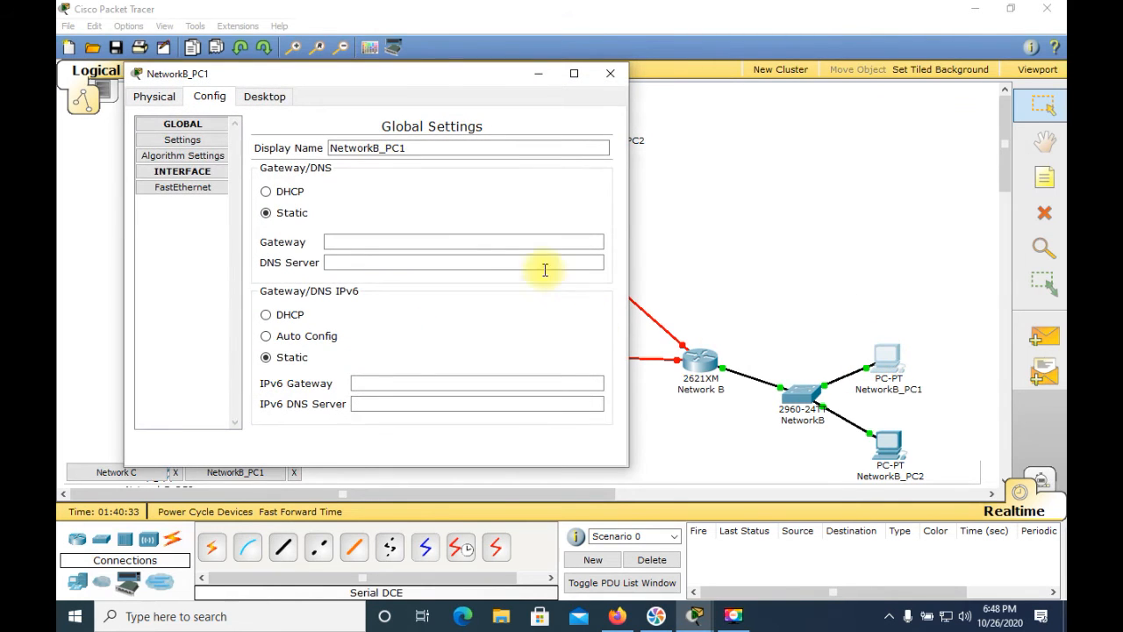
click(176, 188)
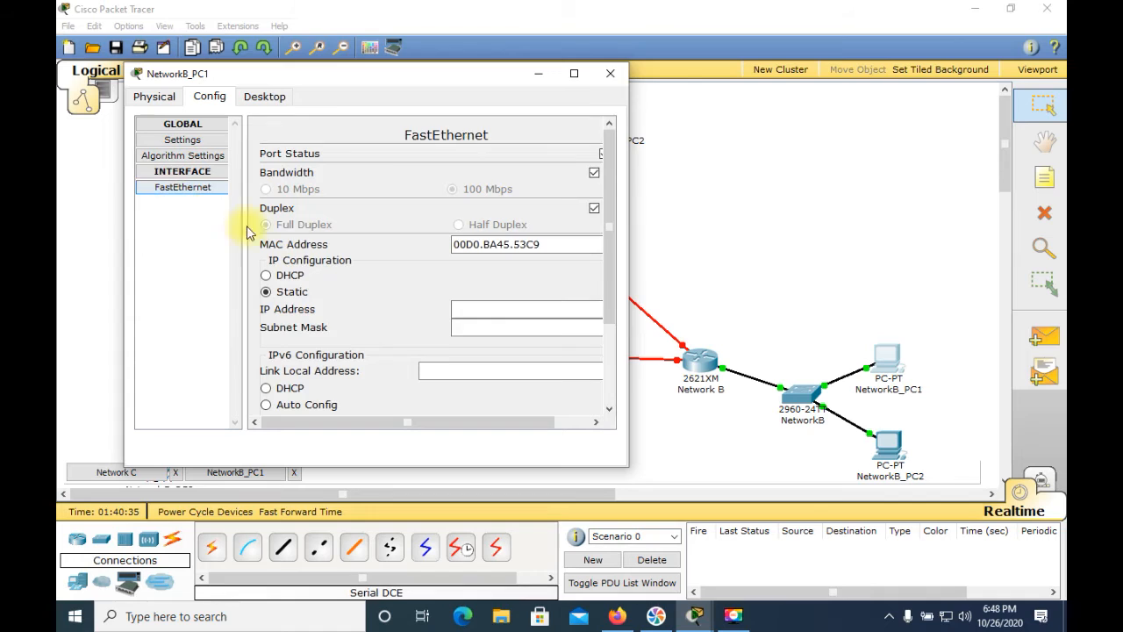
click(502, 307)
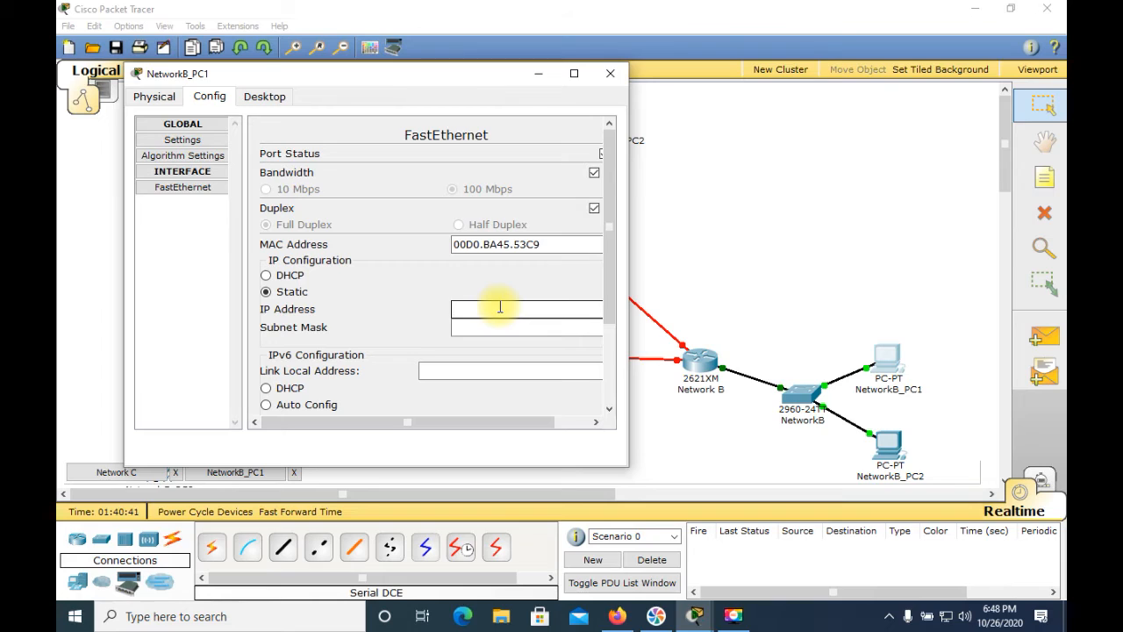
text(21)
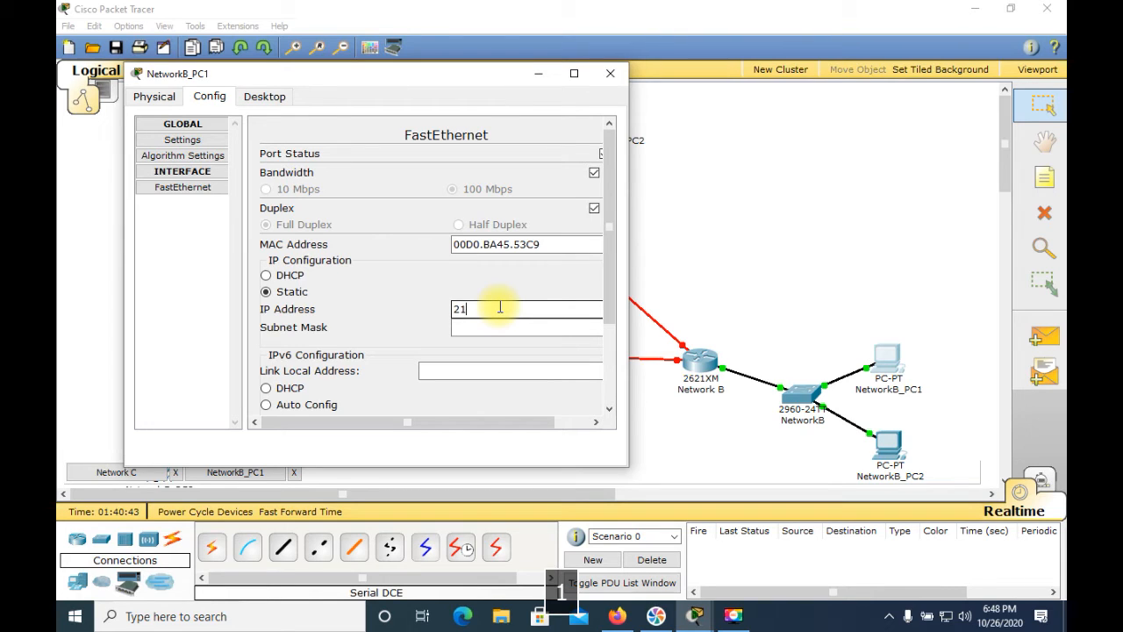
text(1.200.35.)
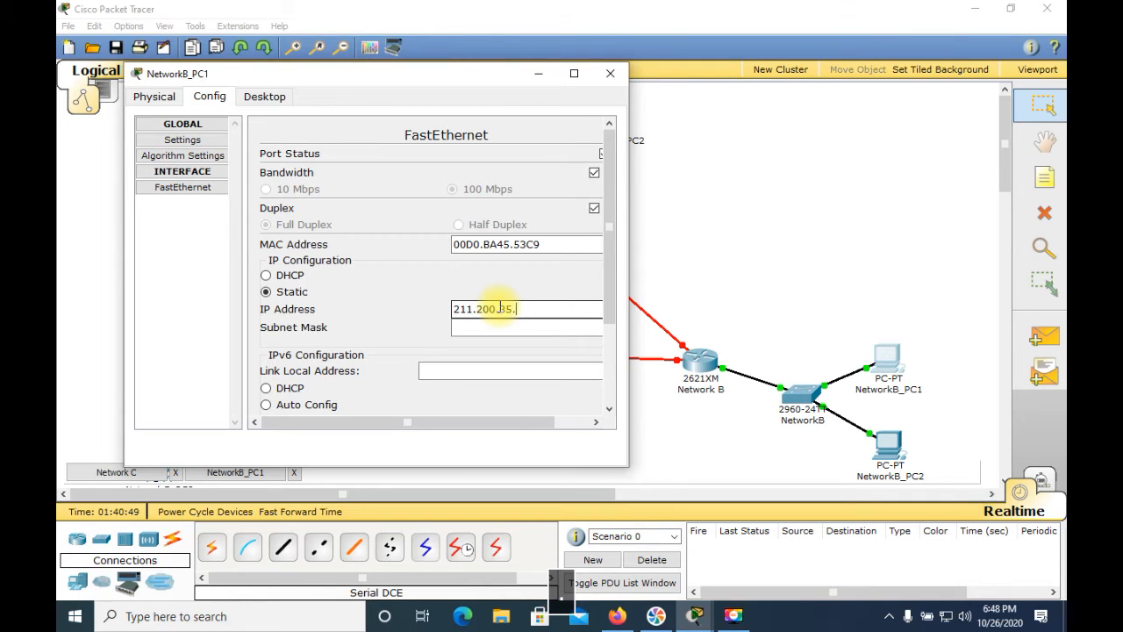
text(1)
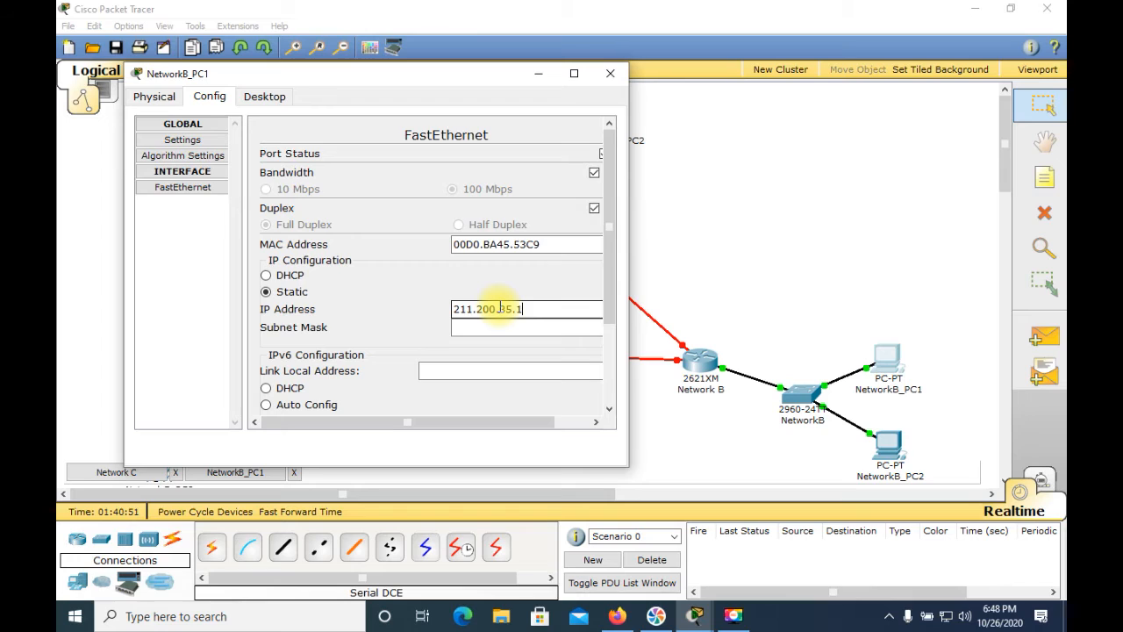
text(39)
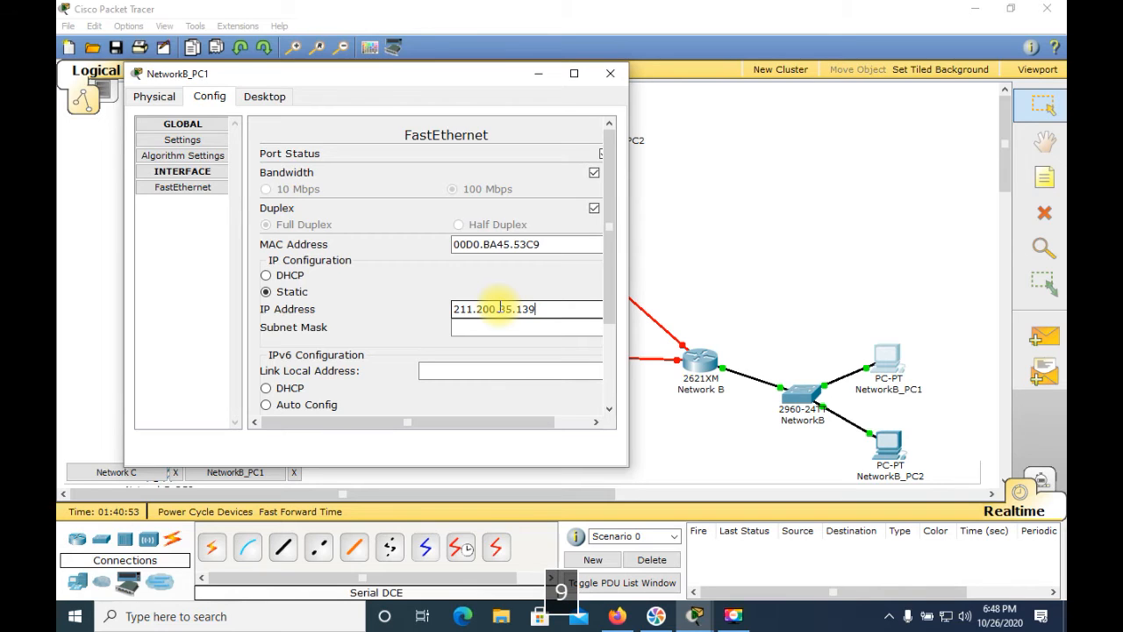
Set the subnet mask of NetworkB_PC1's FastEthernet interface to 255.255.255.192 and open the PC's global settings
click(502, 326)
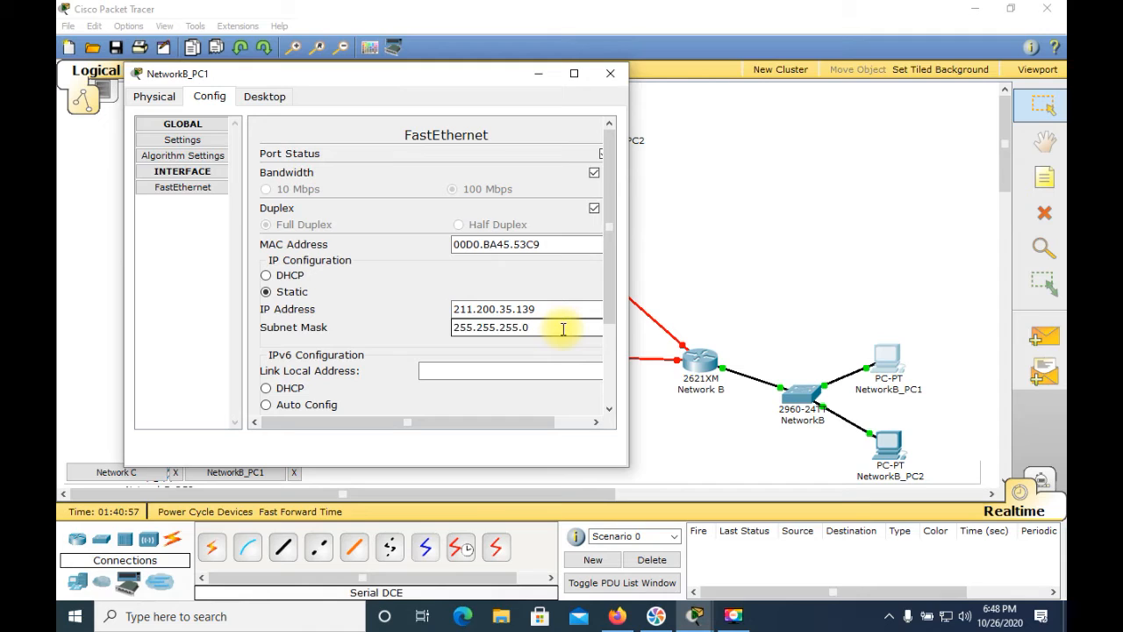
key(BackSpace)
text(192)
click(208, 142)
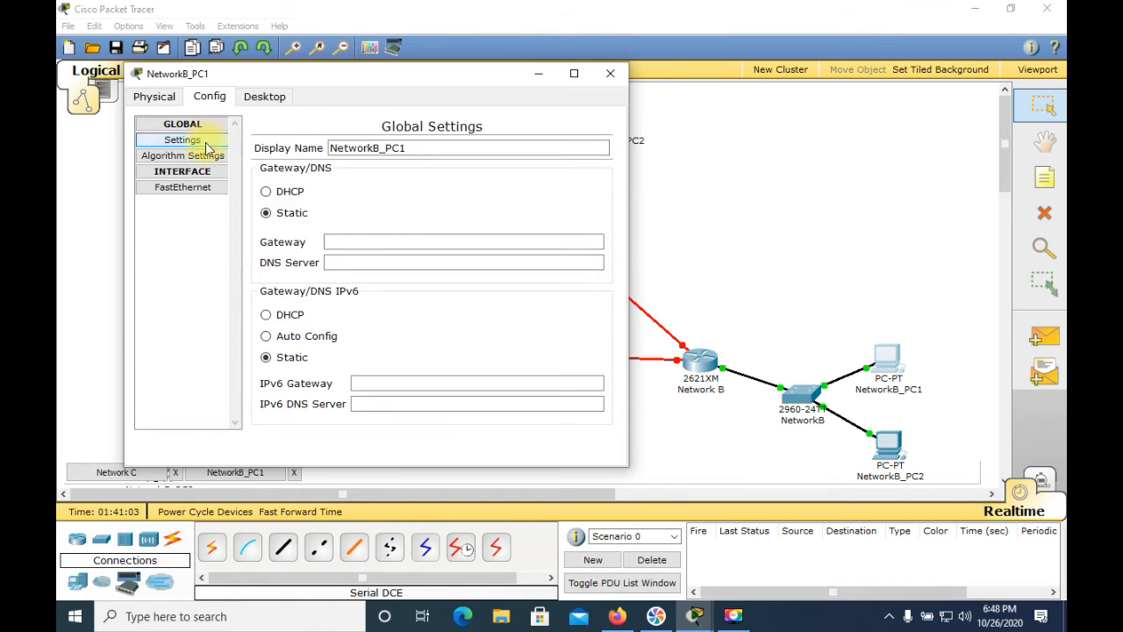
Set NetworkB_PC1's static default gateway to 211.200.35.129
click(379, 244)
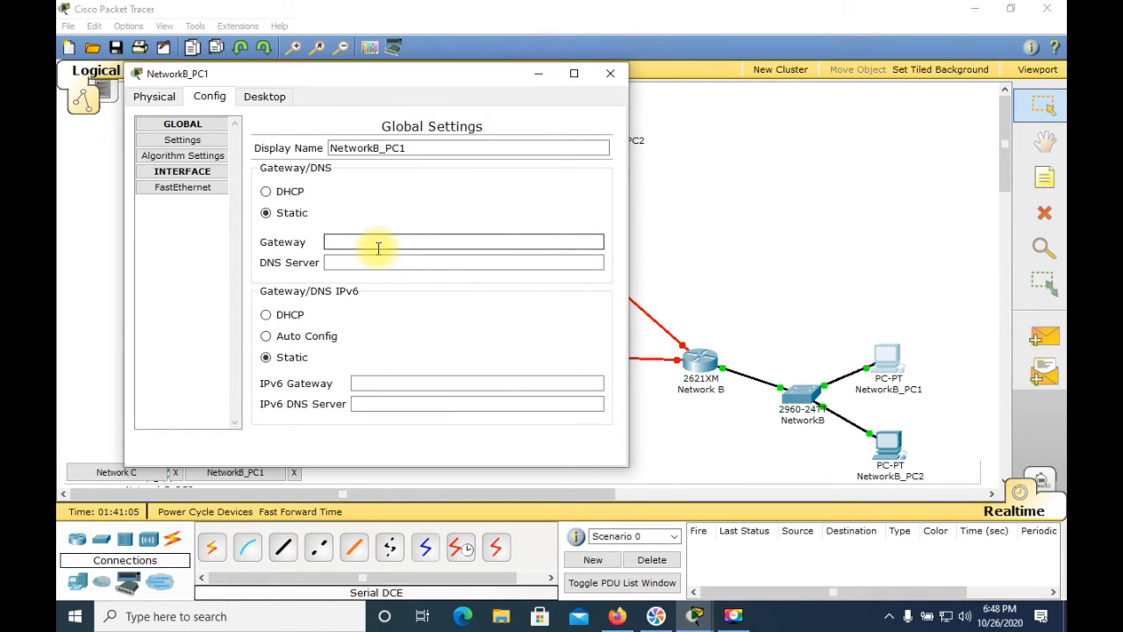
text(211.20)
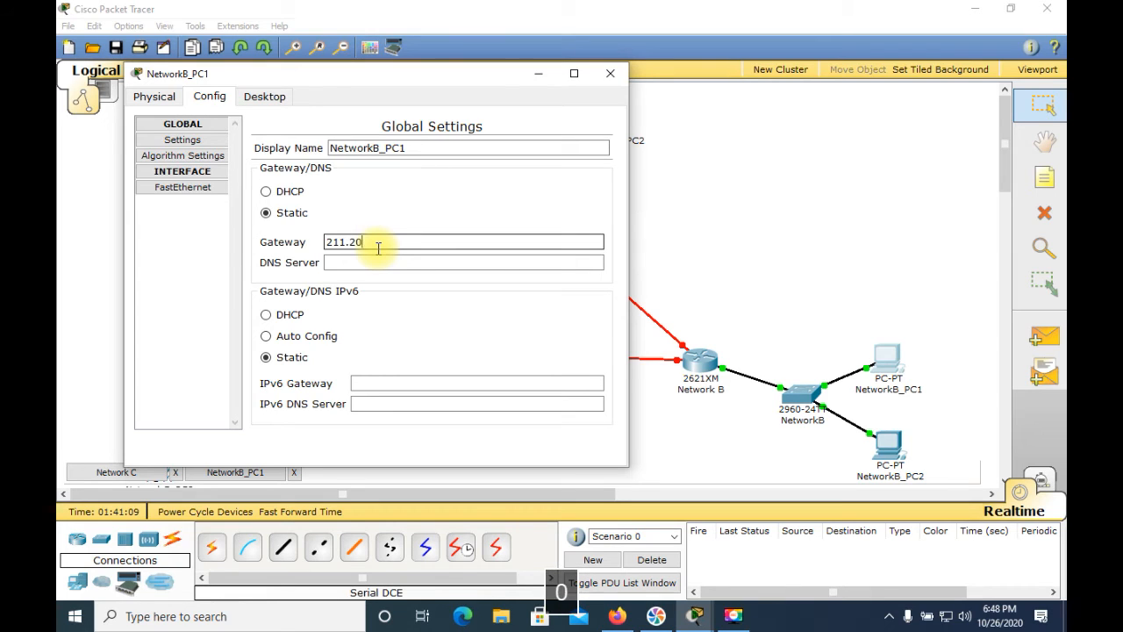
text(0.35.129)
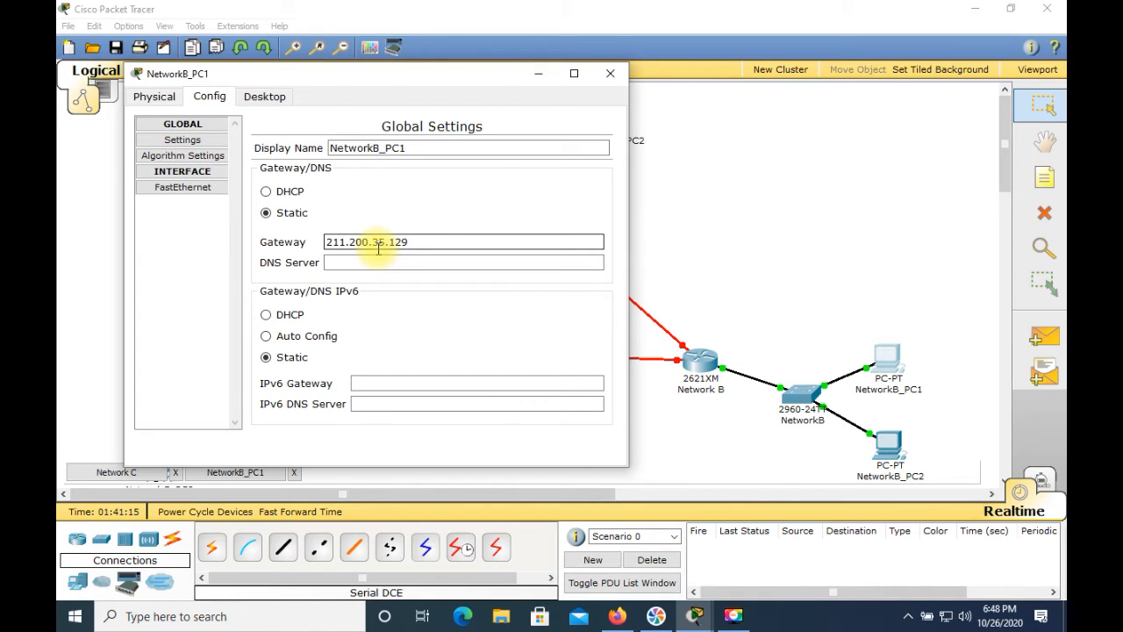
Check NetworkB_PC1's IP settings by running ipconfig in its Command Prompt
click(275, 102)
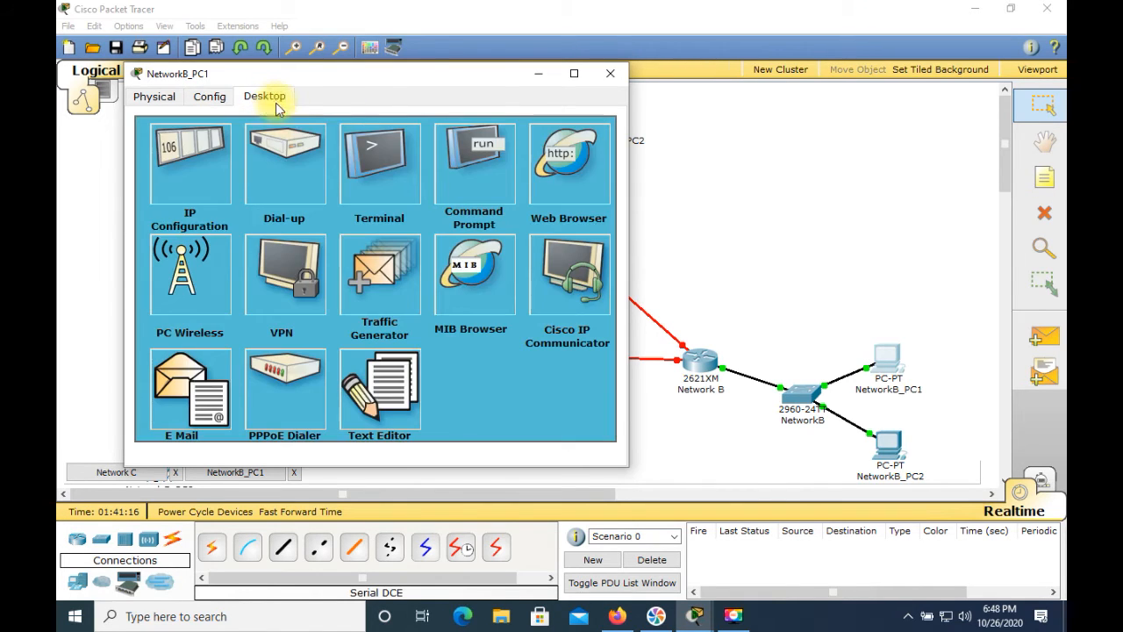
click(462, 156)
text(i)
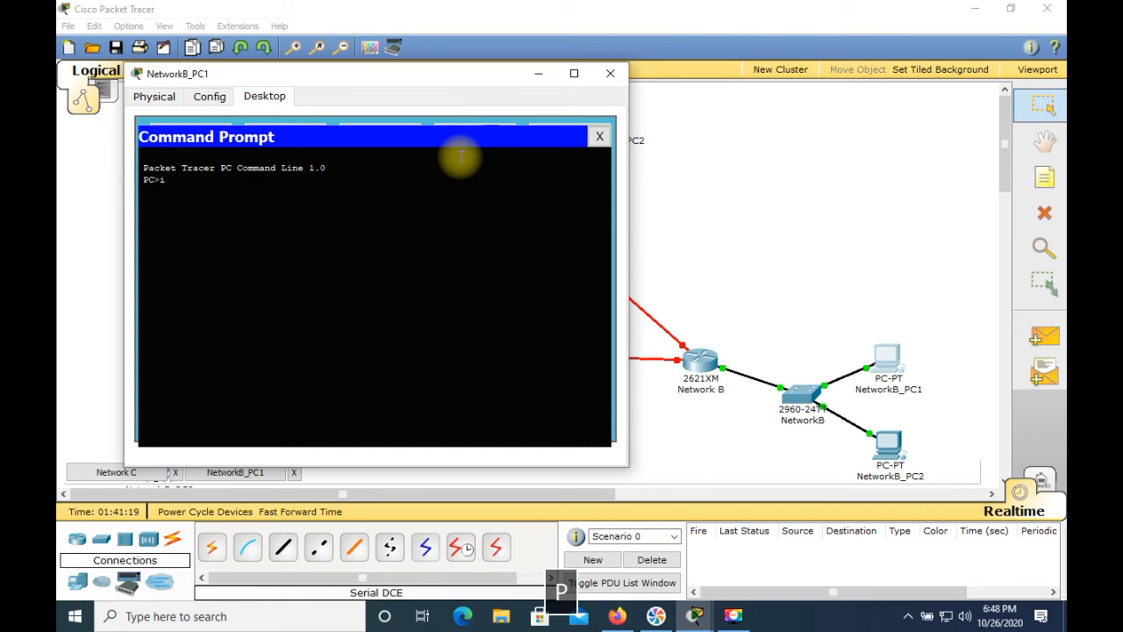
text(pconfig)
key(Return)
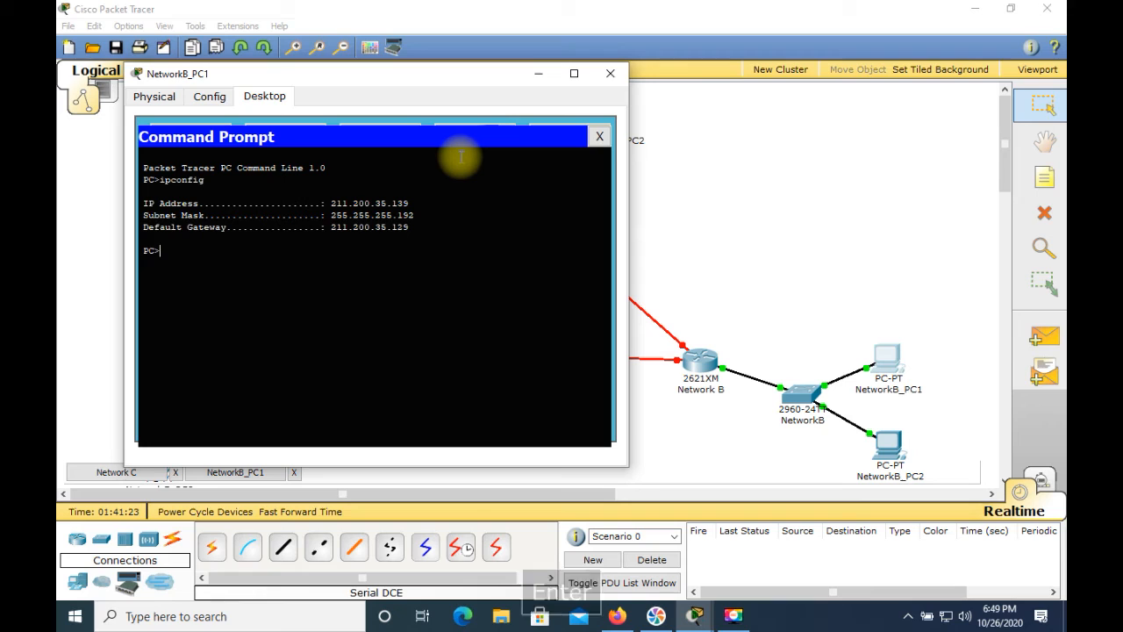
Ping the gateway 211.200.35.129 from NetworkB_PC1's Command Prompt, and close the PC's window
text(ping)
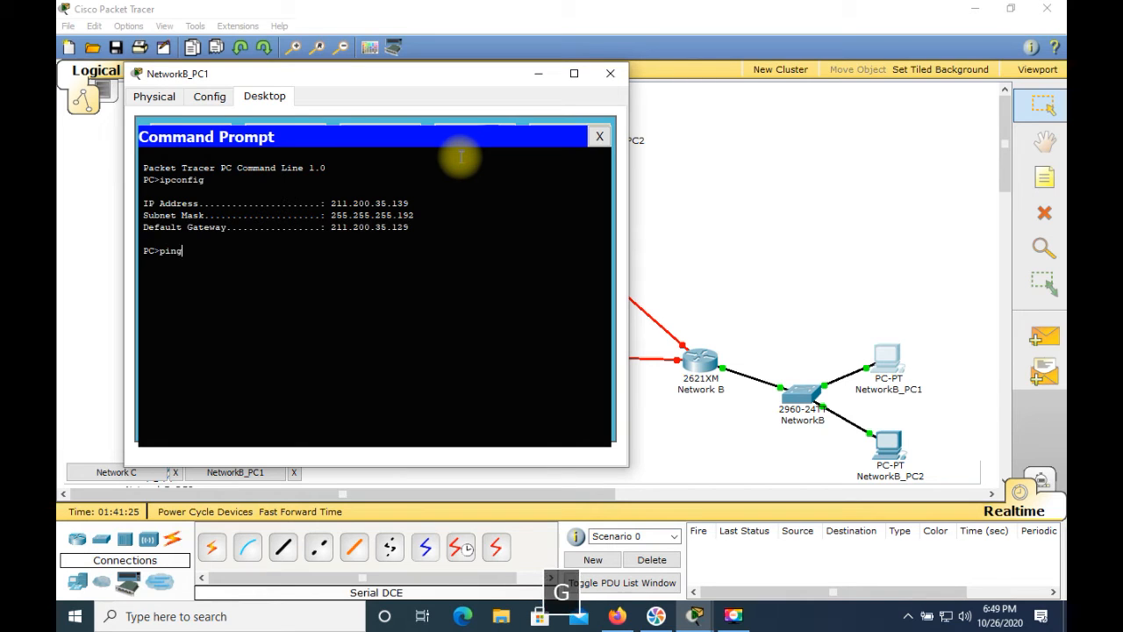
text( 211.200.35)
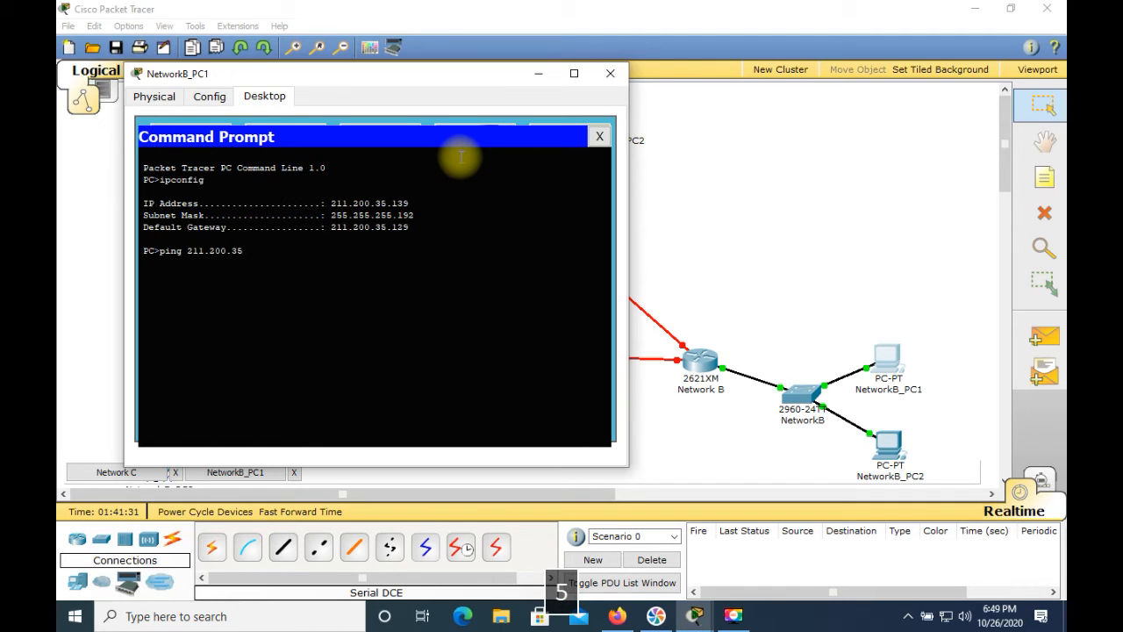
text(.129)
key(Return)
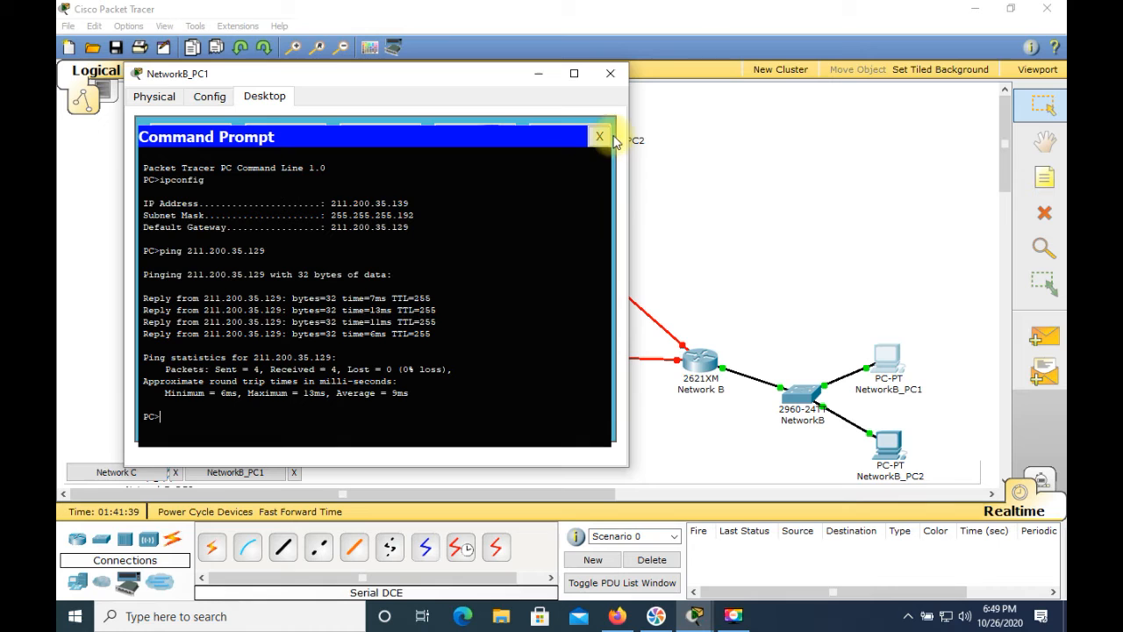
click(610, 73)
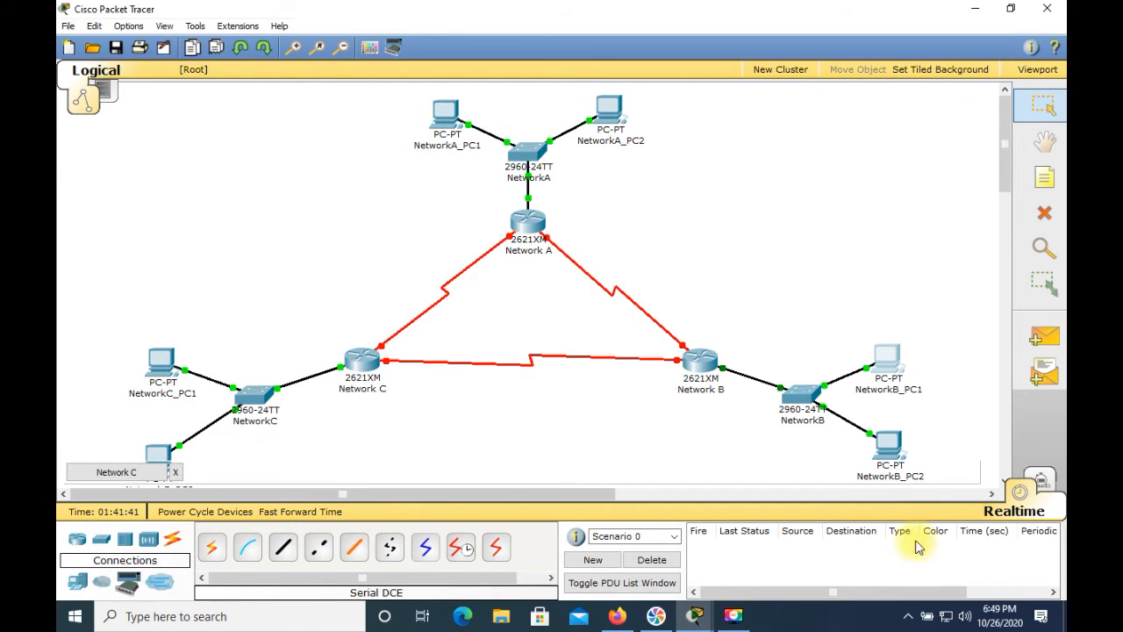
Set the static IP address of NetworkB_PC2's FastEthernet interface to 211.200.35.140
click(889, 444)
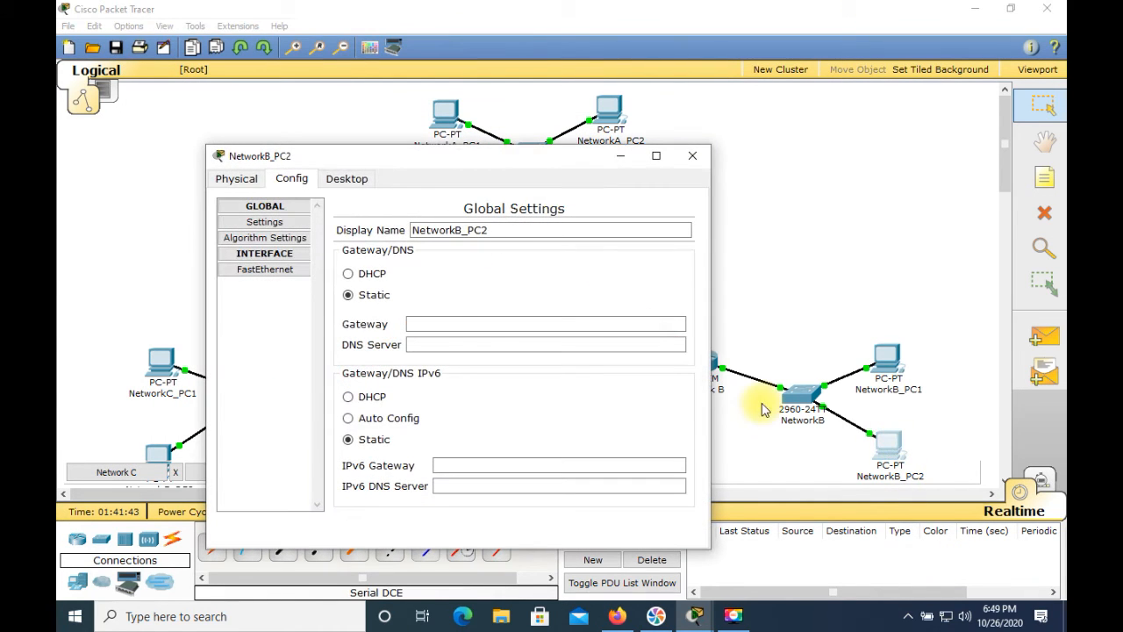
click(270, 268)
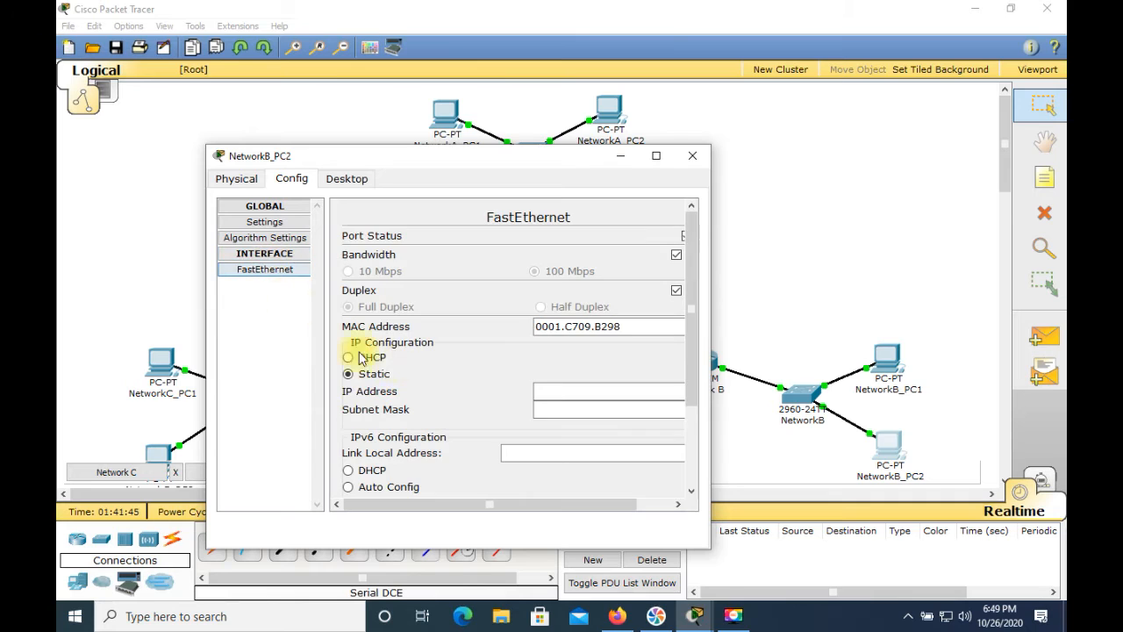
click(543, 390)
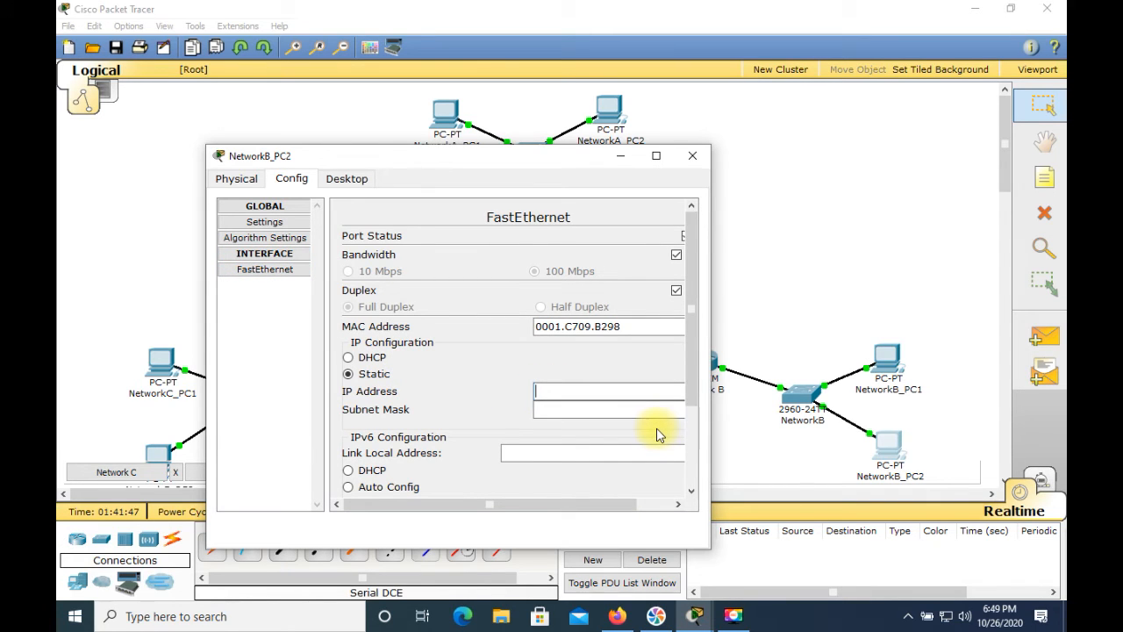
text(211.)
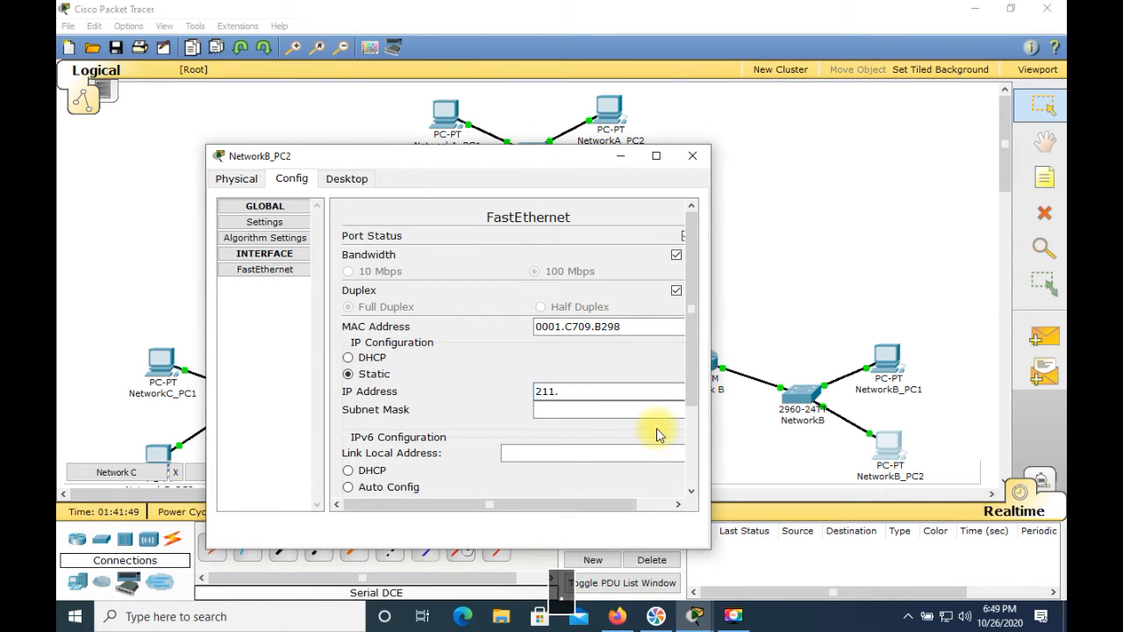
text(200.35.140)
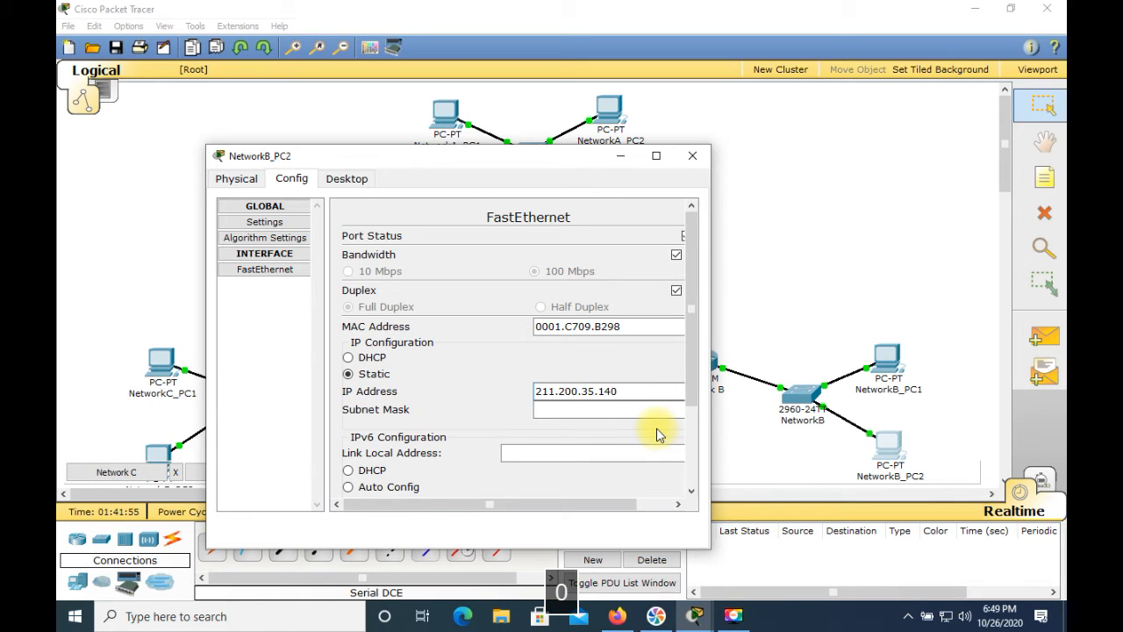
Set the subnet mask of NetworkB_PC2's FastEthernet interface to 255.255.255.192
click(652, 413)
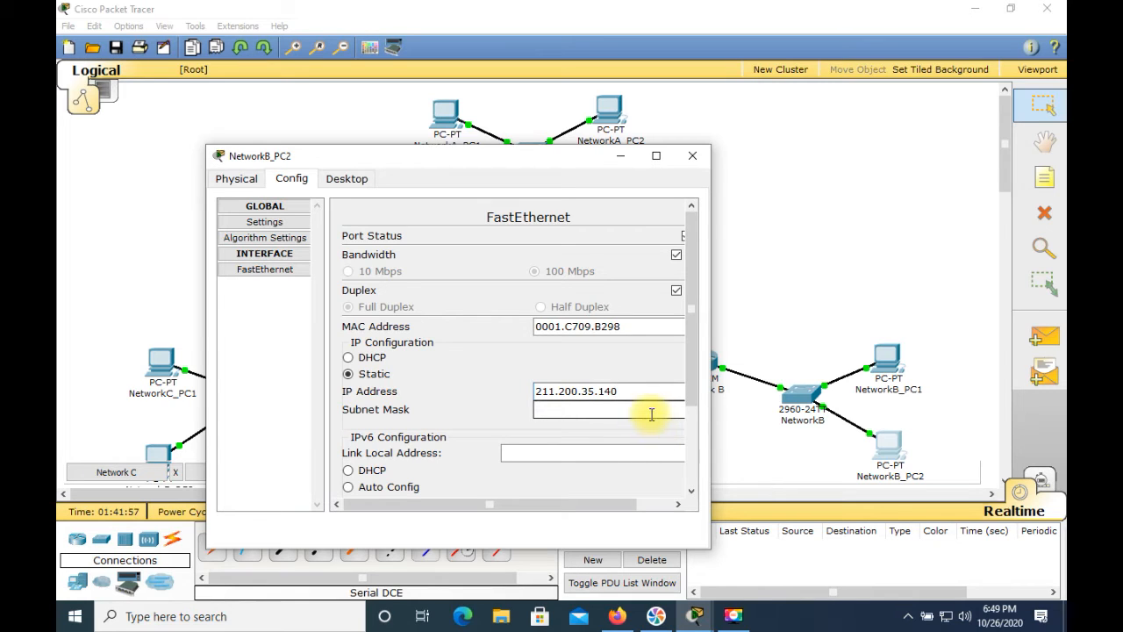
key(BackSpace)
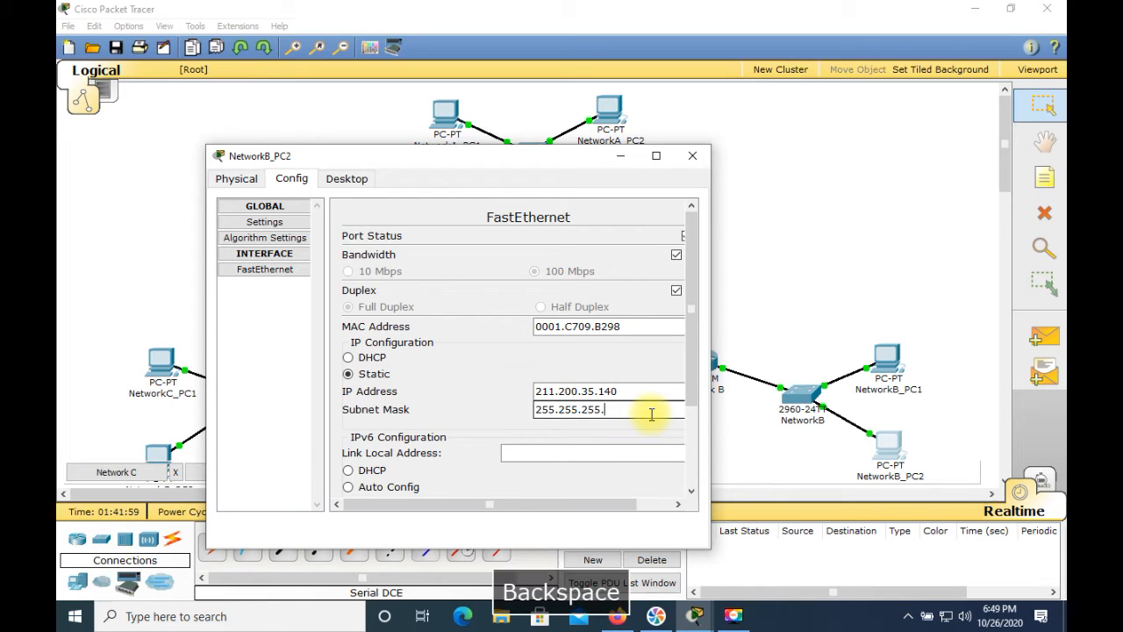
text(192)
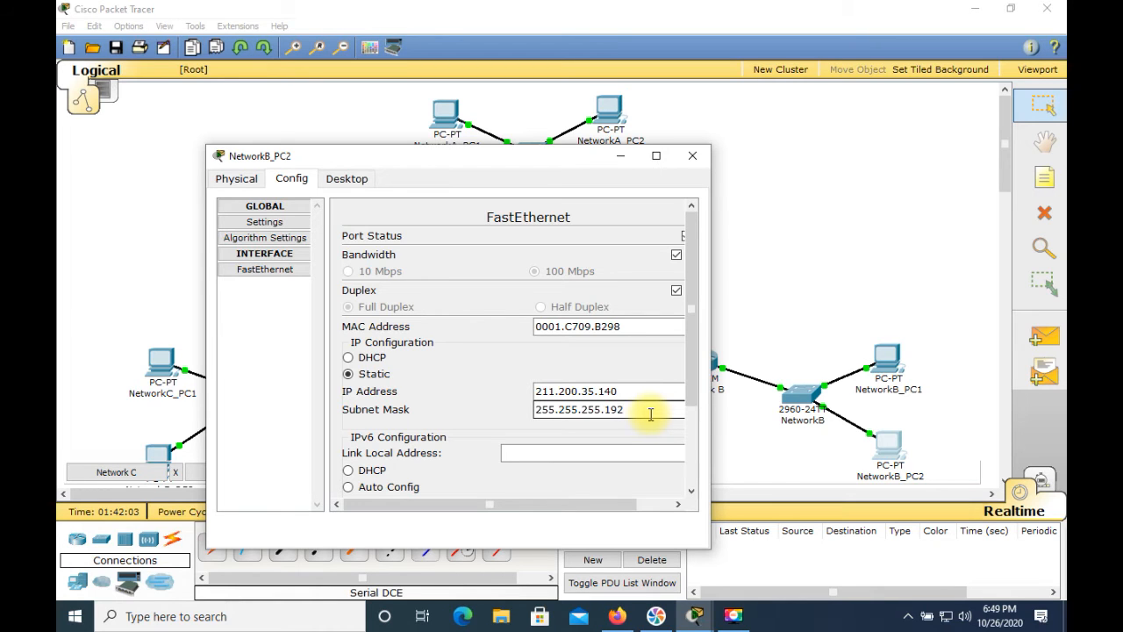
Set NetworkB_PC2's static default gateway to 211.200.35.129 in its global settings
click(264, 223)
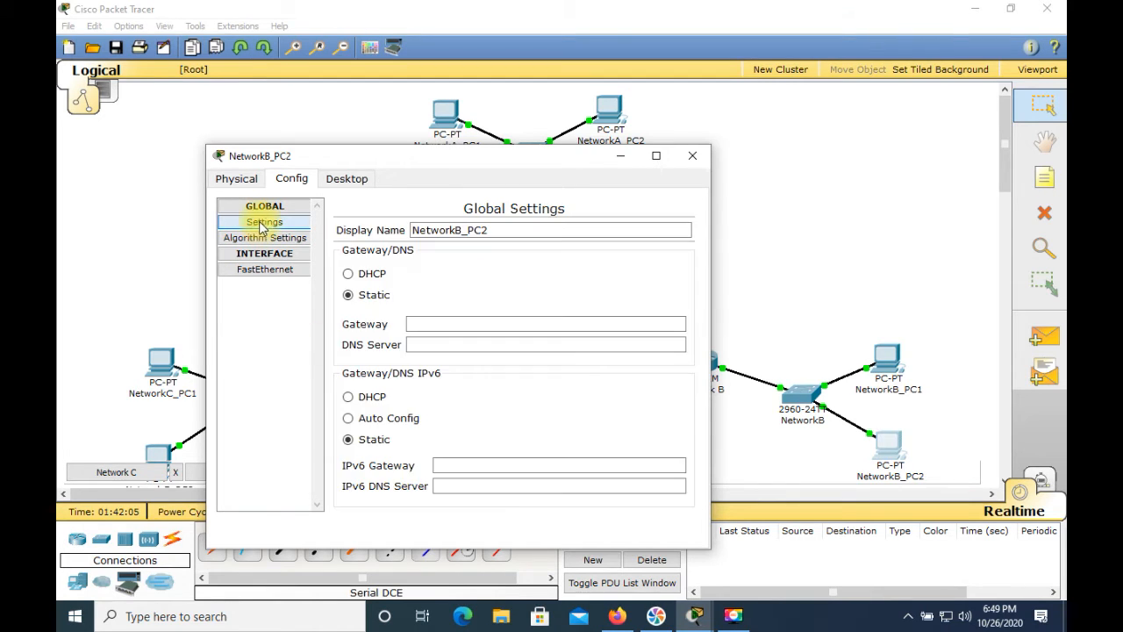
click(443, 324)
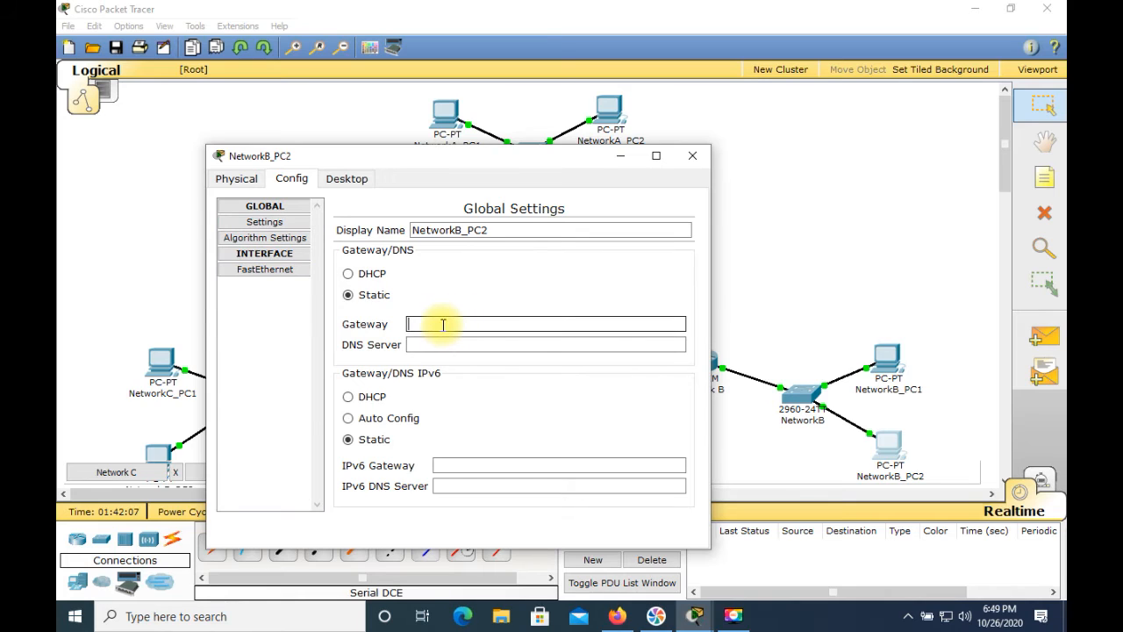
text(211.200.)
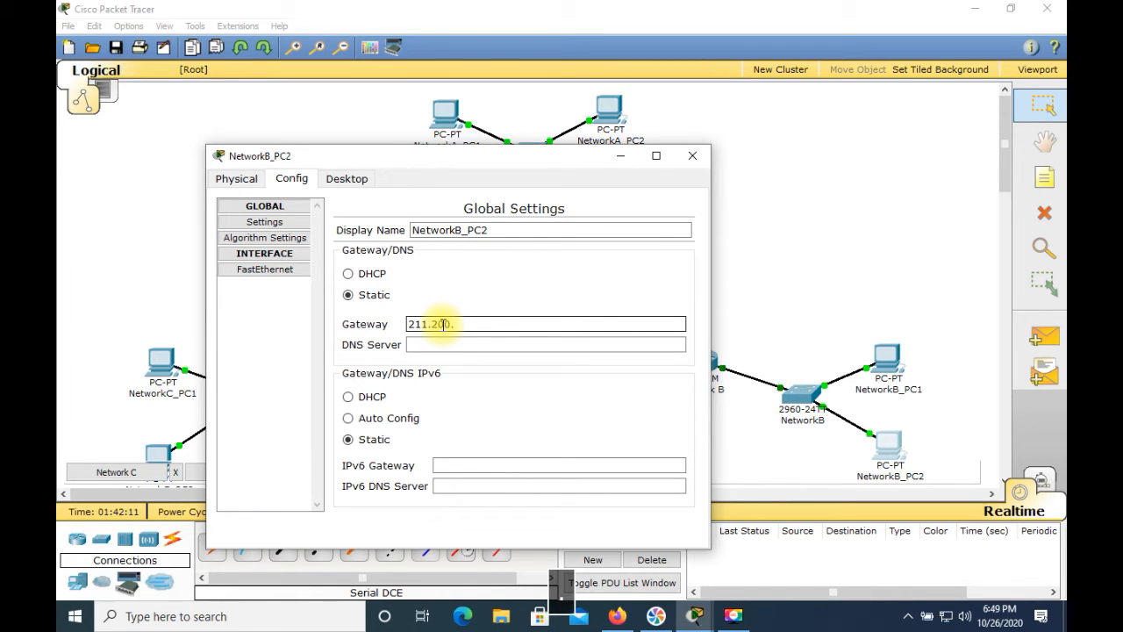
text(35.129)
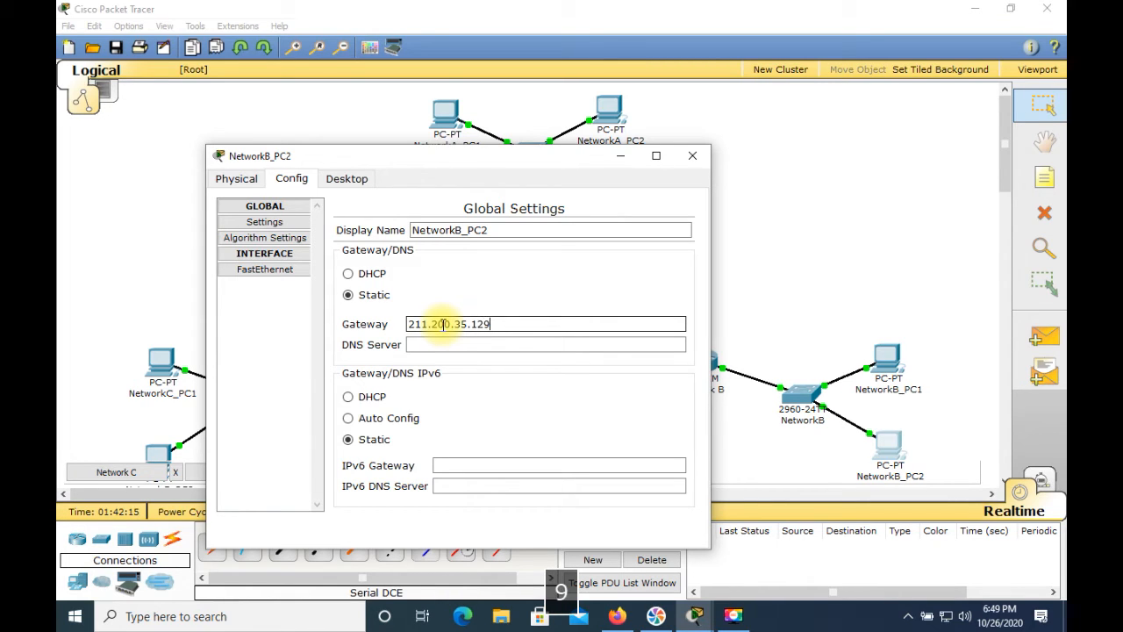
Check NetworkB_PC2's IP settings by running ipconfig in its Command Prompt
click(347, 178)
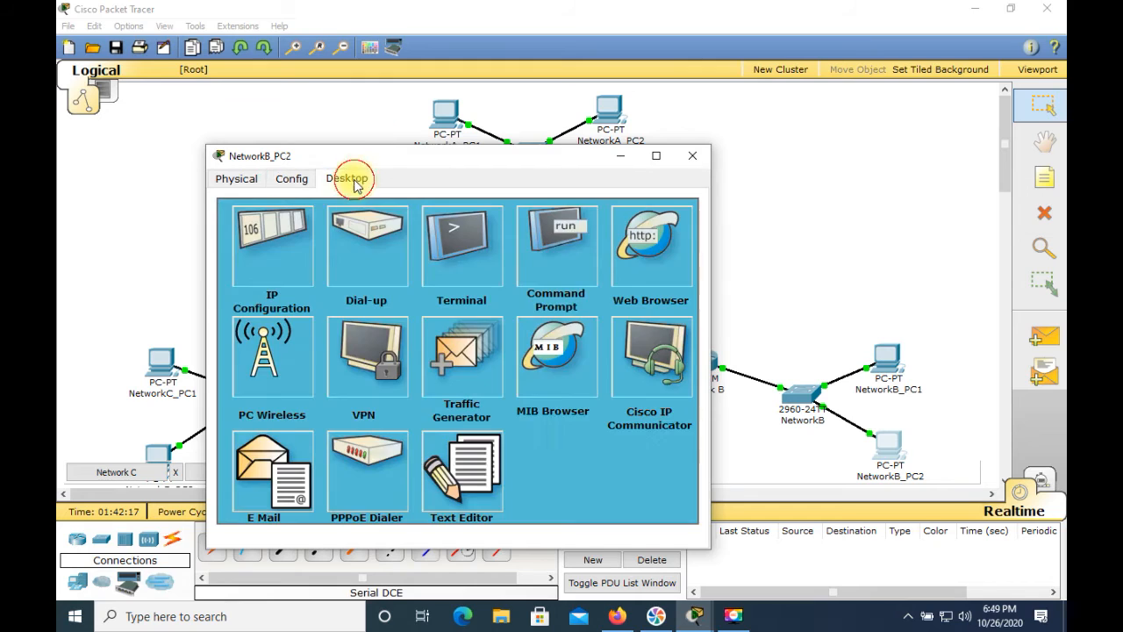
click(554, 253)
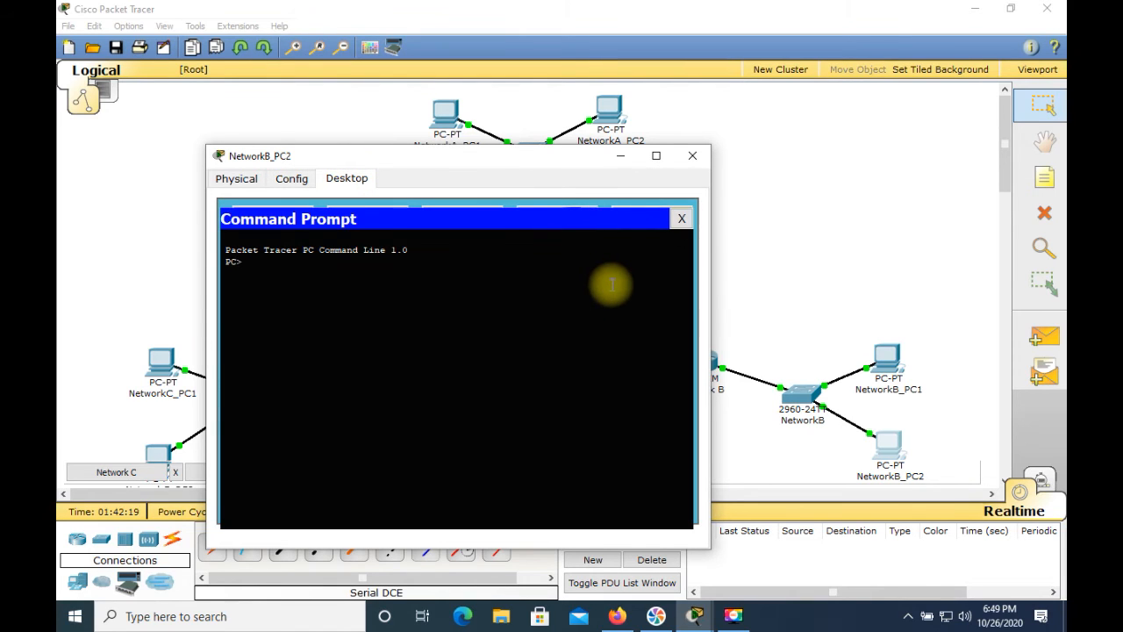
text(ipco)
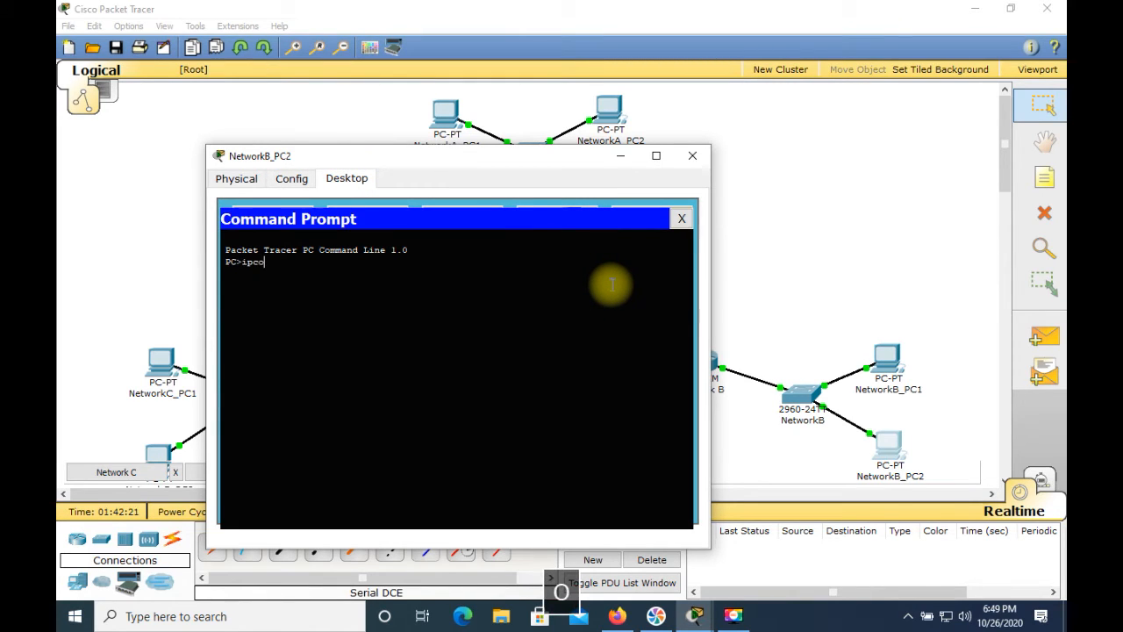
text(nfig)
key(Return)
Ping the gateway 211.200.35.129 from NetworkB_PC2's Command Prompt, and close the PC's window
text(p)
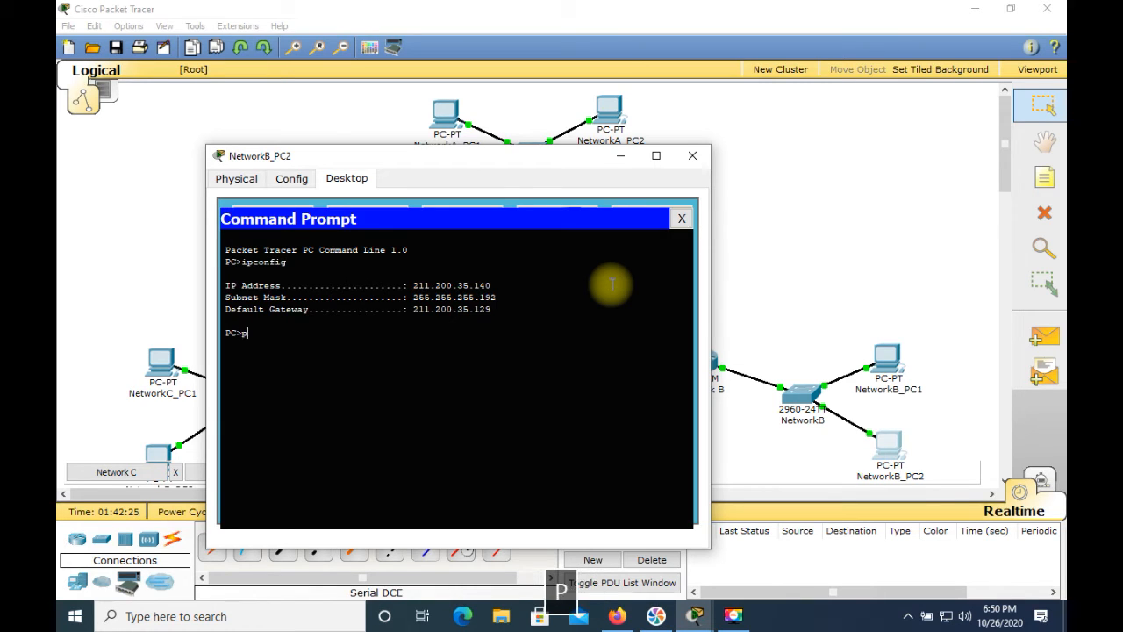
text(ing 211.200.35.129)
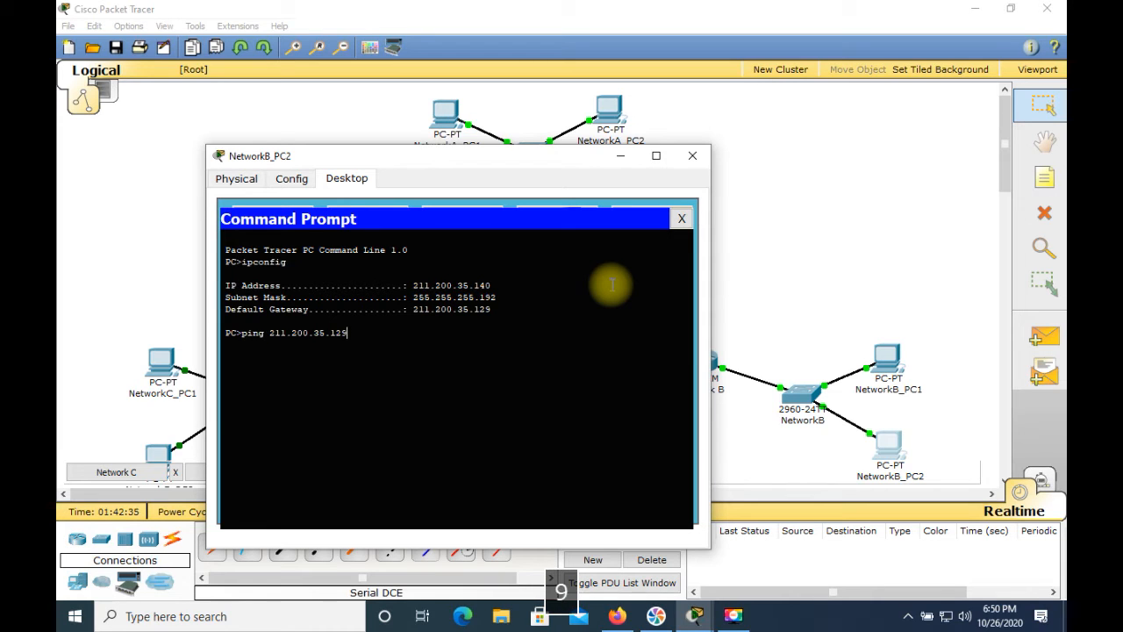
key(Return)
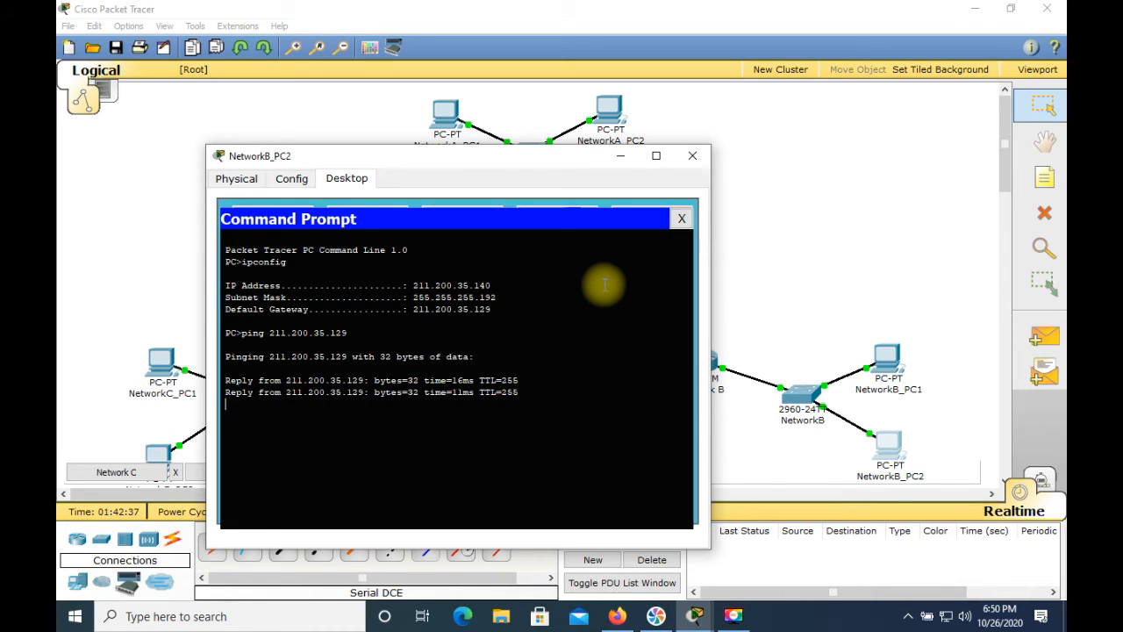
click(692, 155)
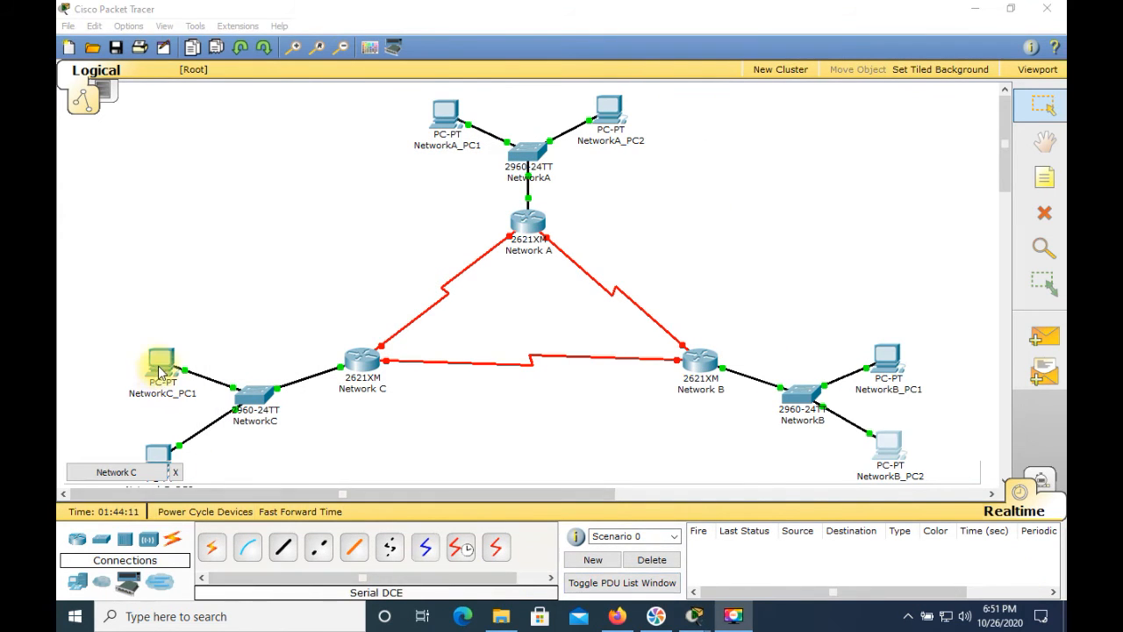
Set the static IP address of NetworkC_PC1's FastEthernet interface to 211.200.35.203
click(161, 371)
click(265, 269)
click(569, 394)
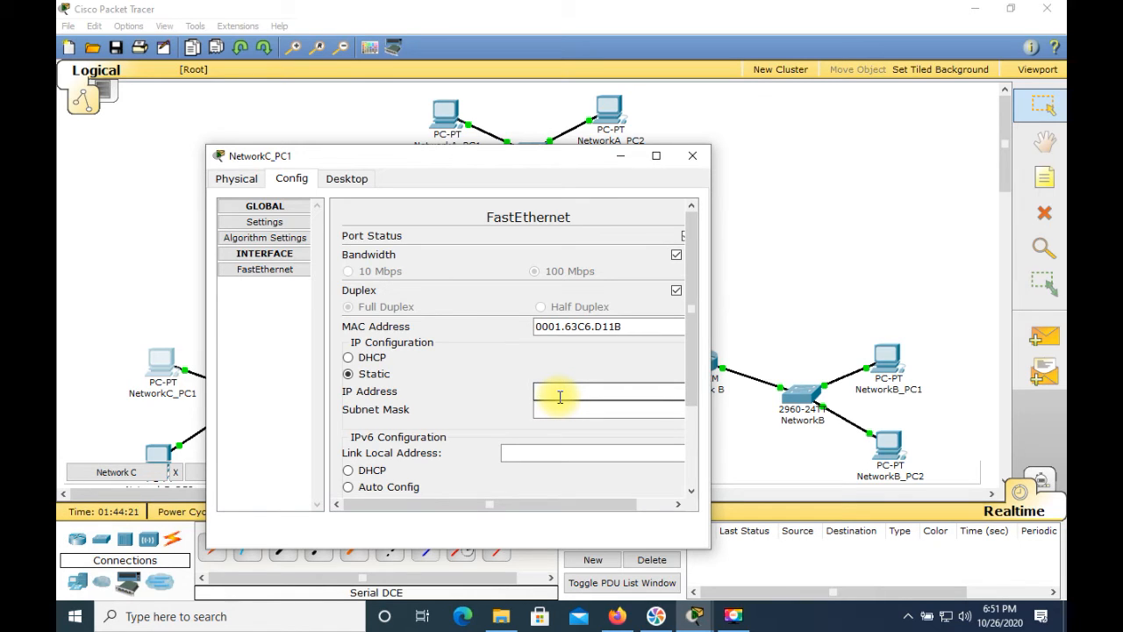
text(211.)
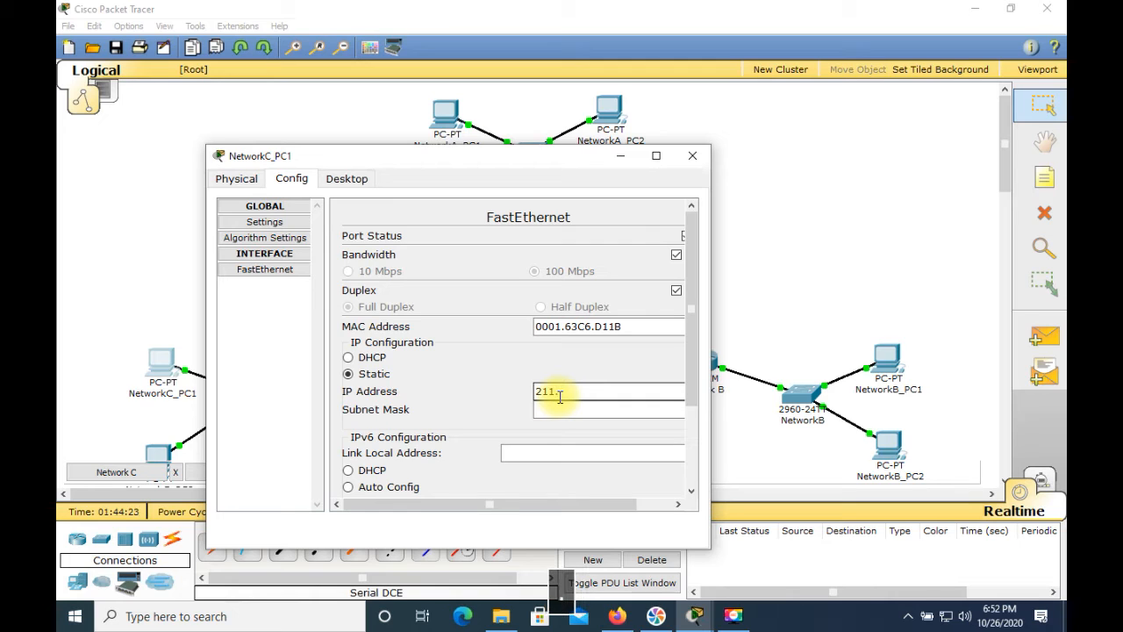
text(200.35)
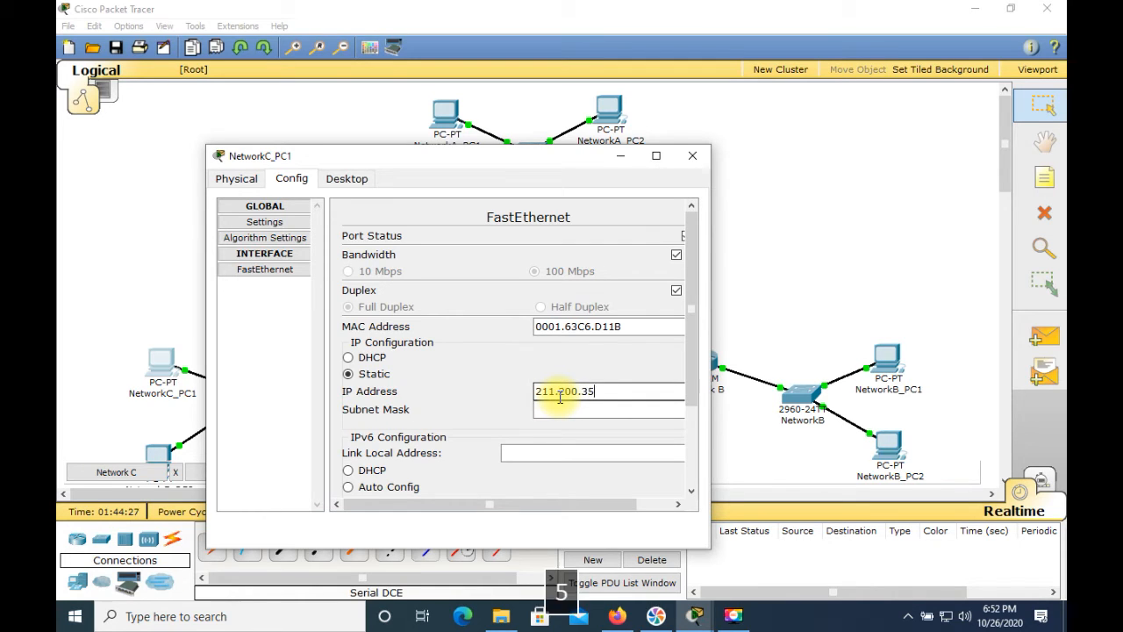
text(.203)
Set the subnet mask of NetworkC_PC1's FastEthernet interface to 255.255.255.224
click(635, 409)
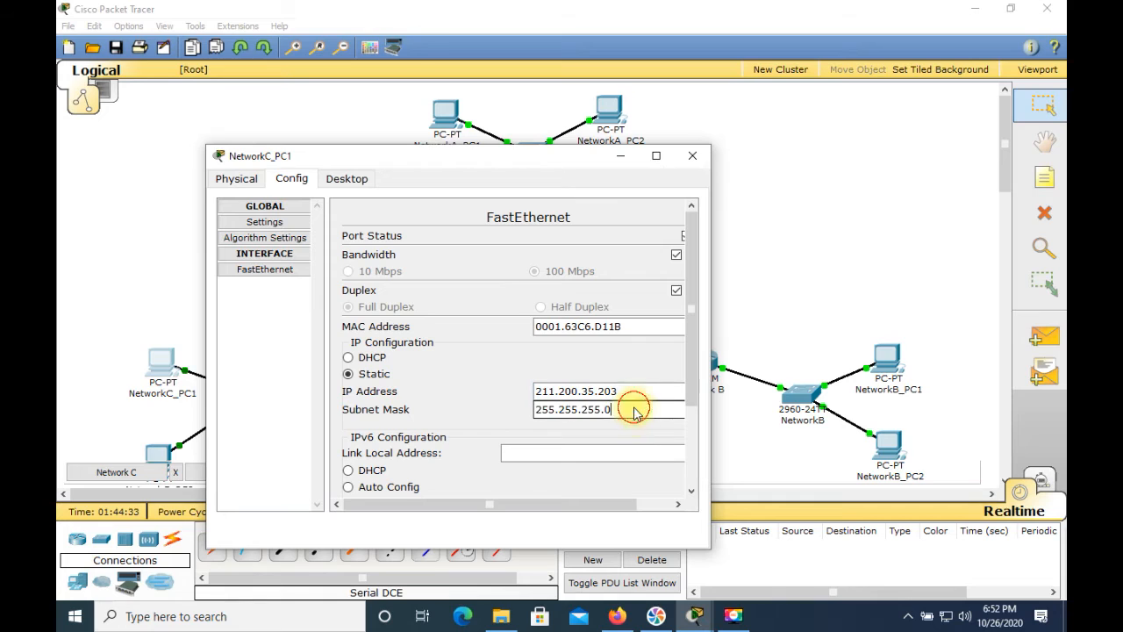
key(BackSpace)
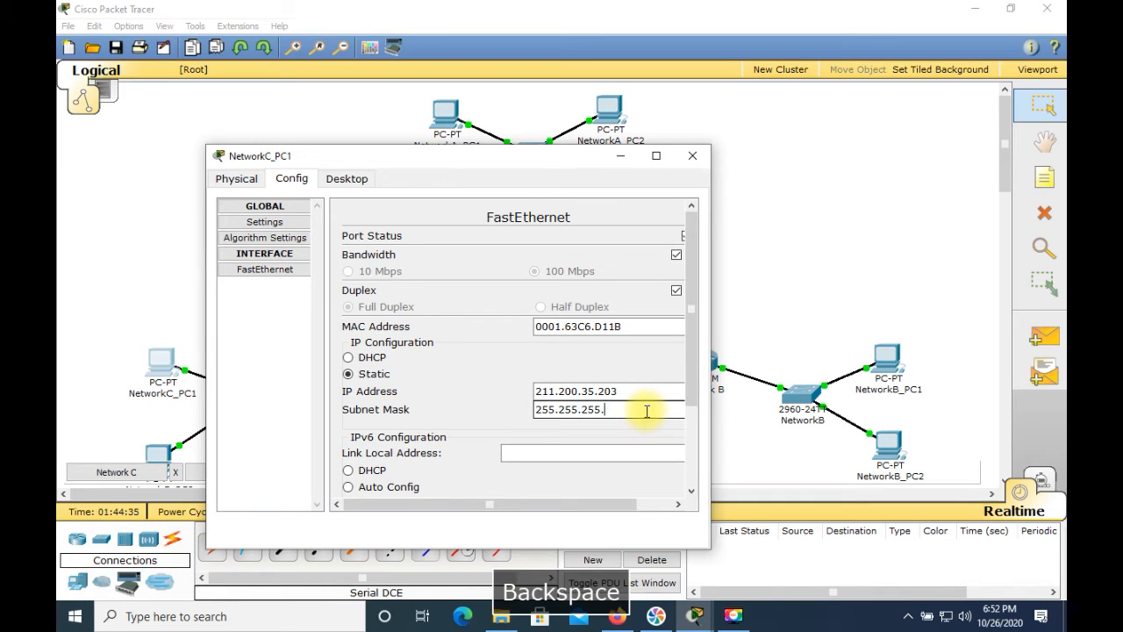
text(224)
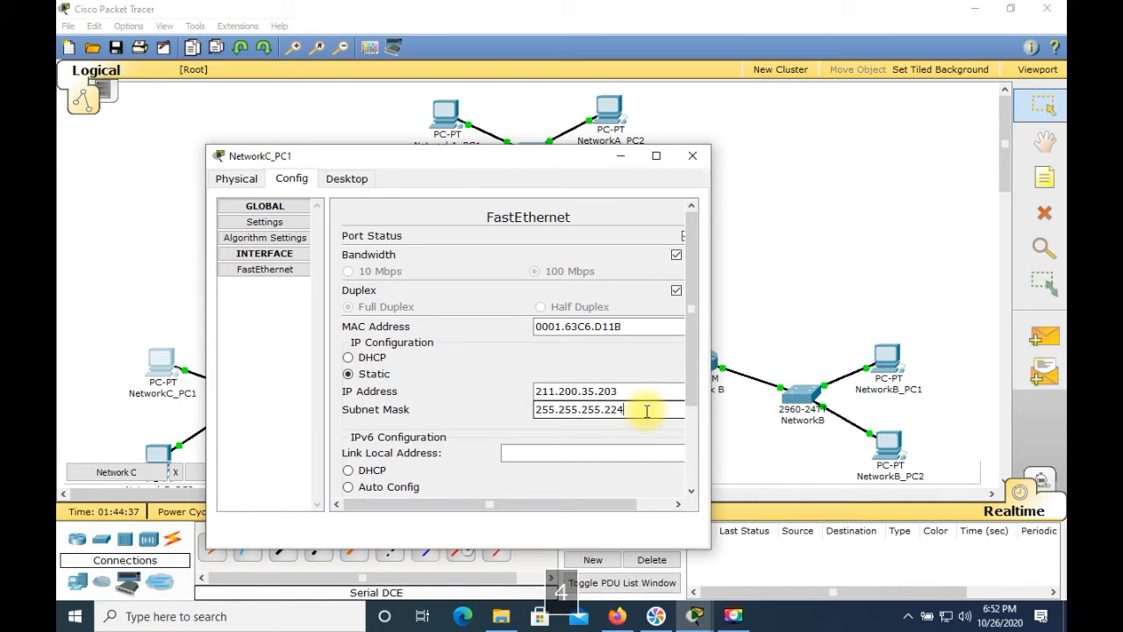
Set NetworkC_PC1's static default gateway to 211.200.35.193
click(264, 223)
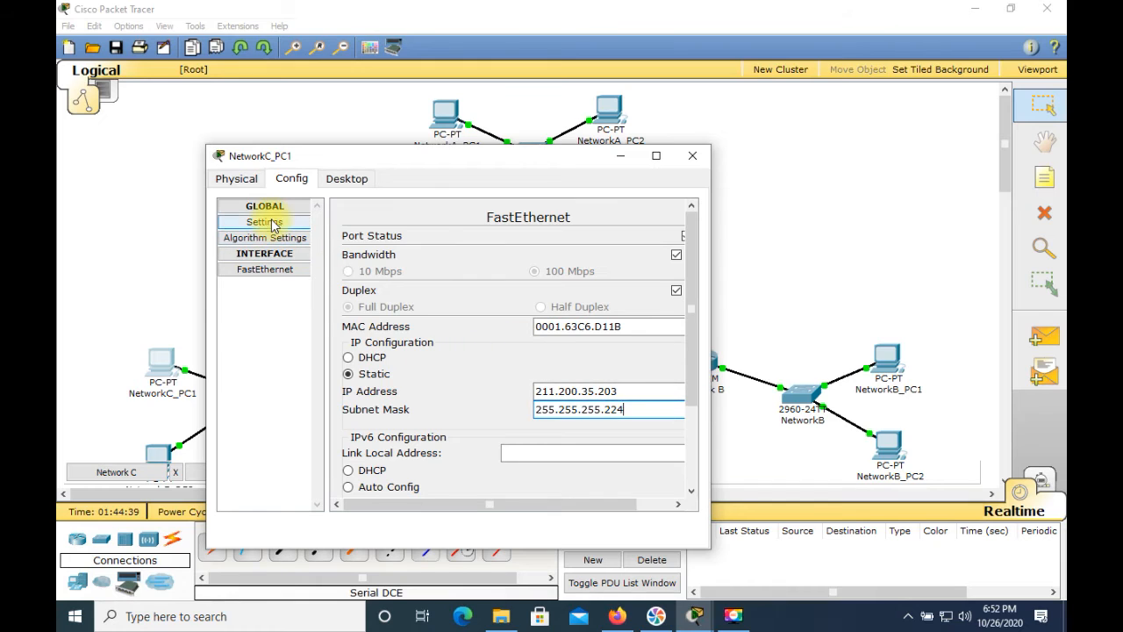
click(439, 321)
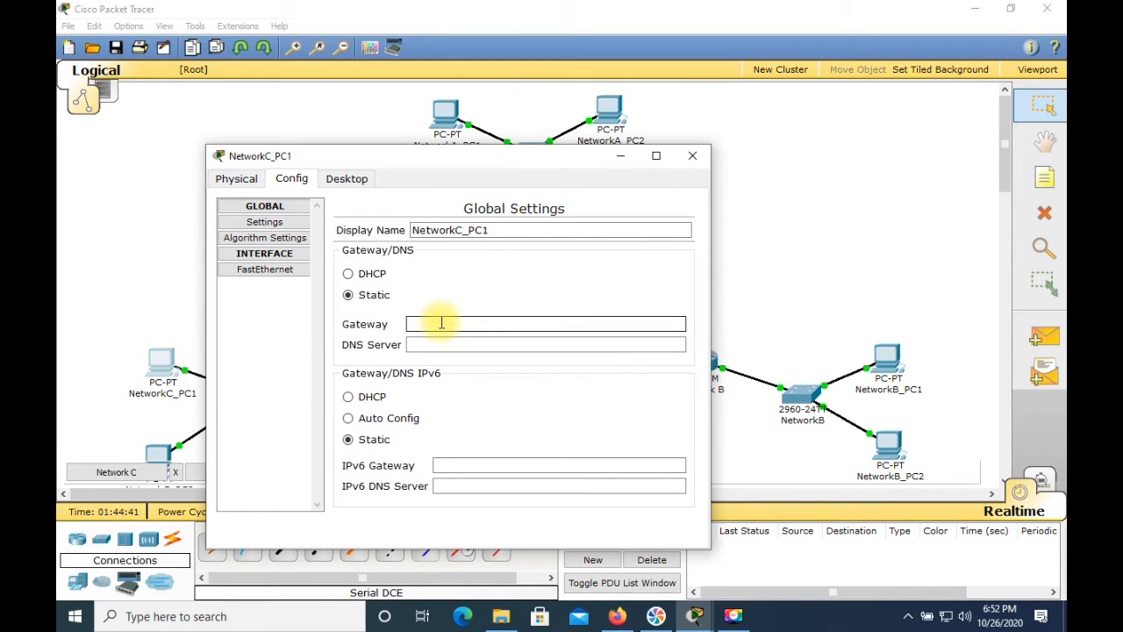
text(211.200.35.193)
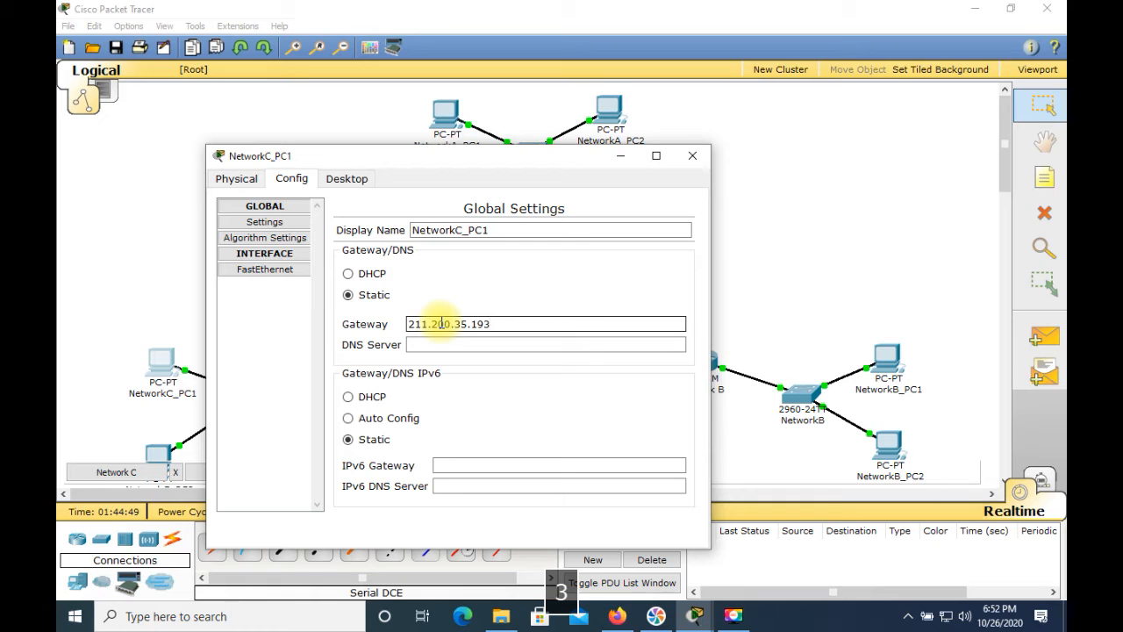
Check NetworkC_PC1's IP settings by running ipconfig in its Command Prompt
click(343, 184)
click(552, 240)
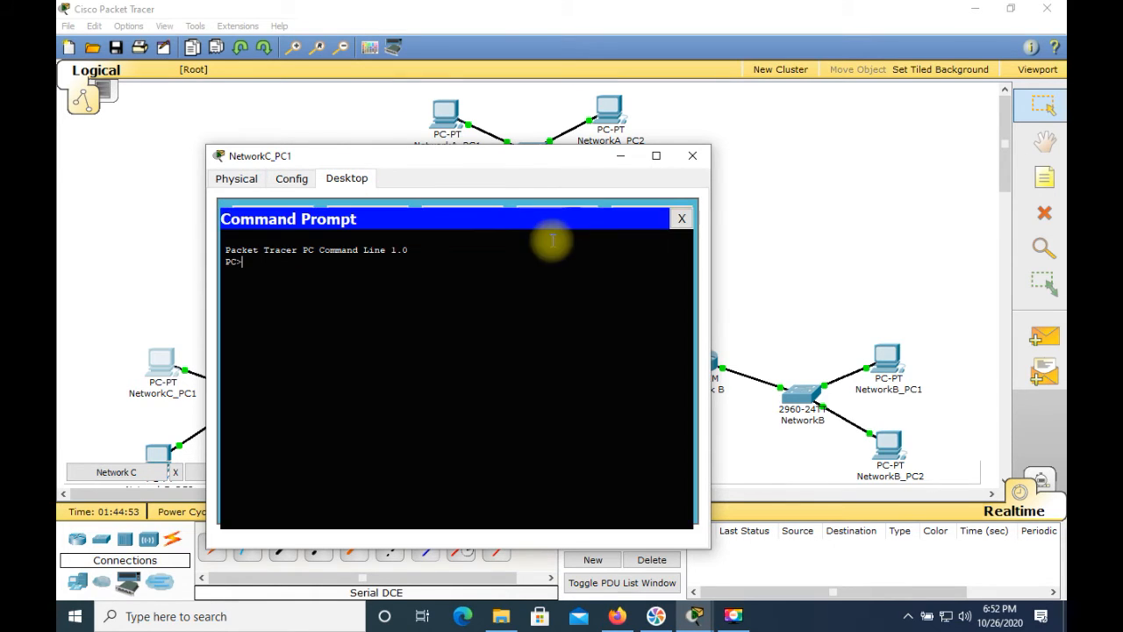
text(i)
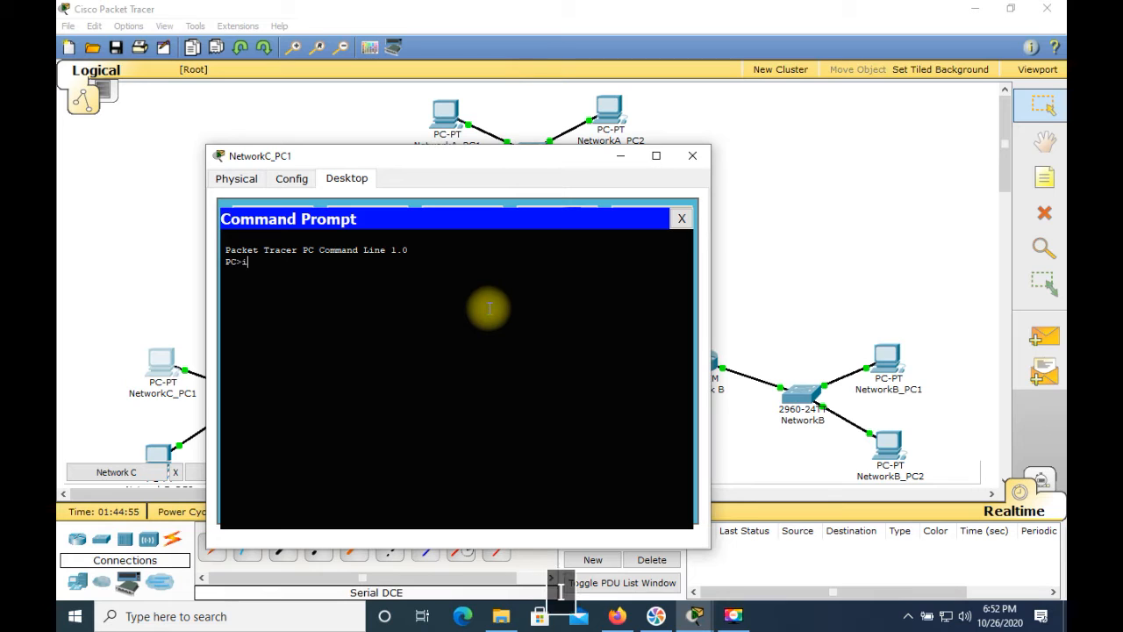
text(pconfug)
key(Return)
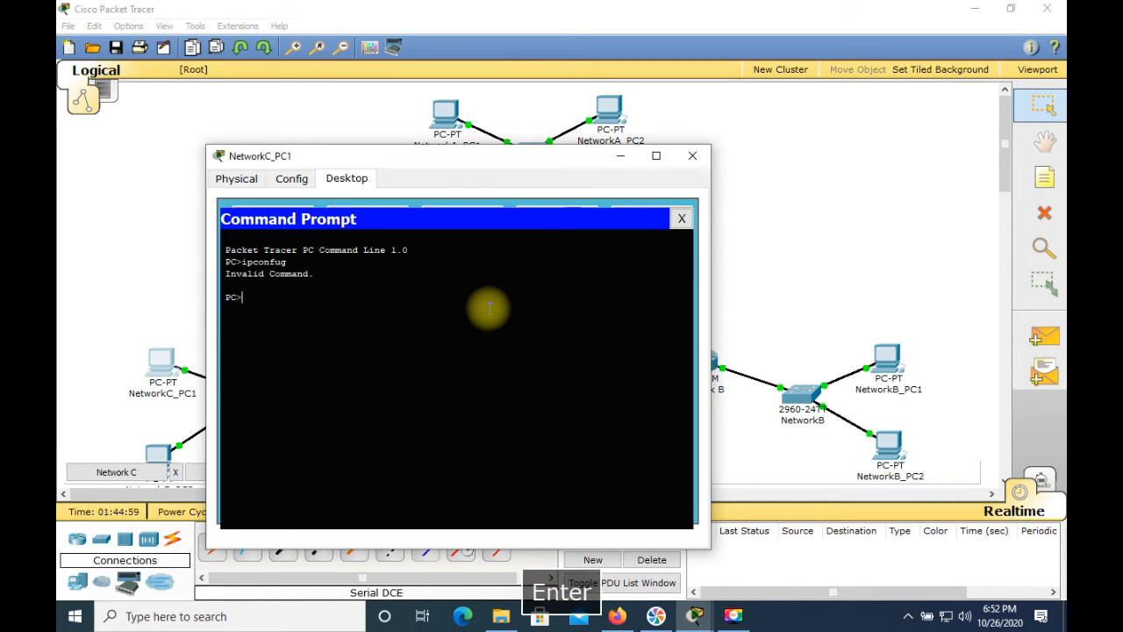
text(ipconfig)
key(Return)
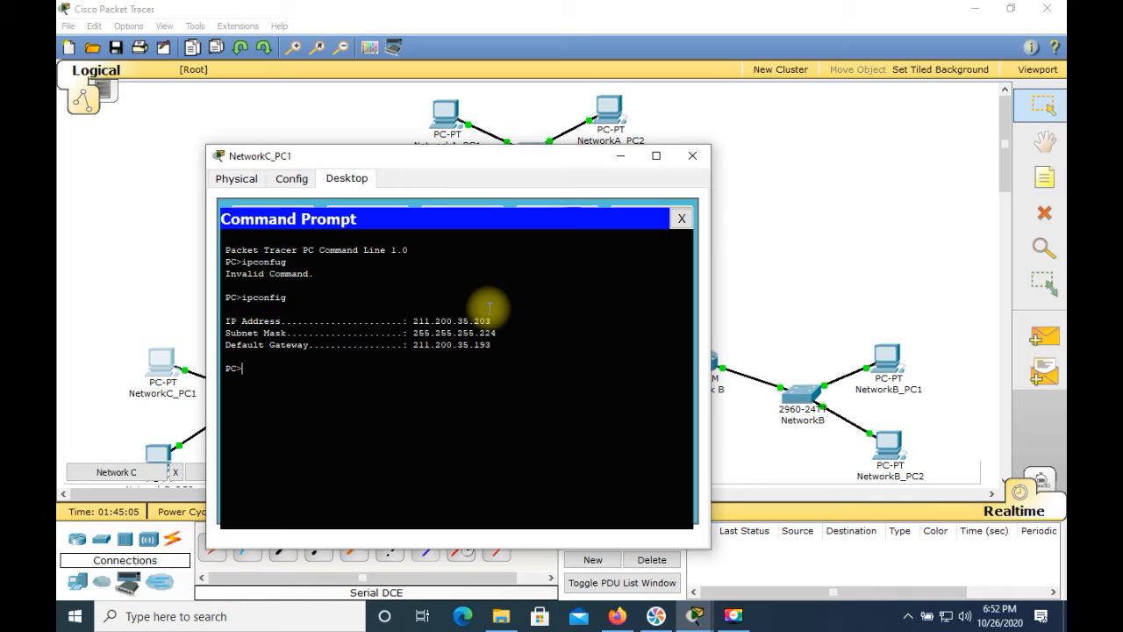
Ping the gateway 211.200.35.193 from NetworkC_PC1's Command Prompt, and close the PC's window
text(ping 211.)
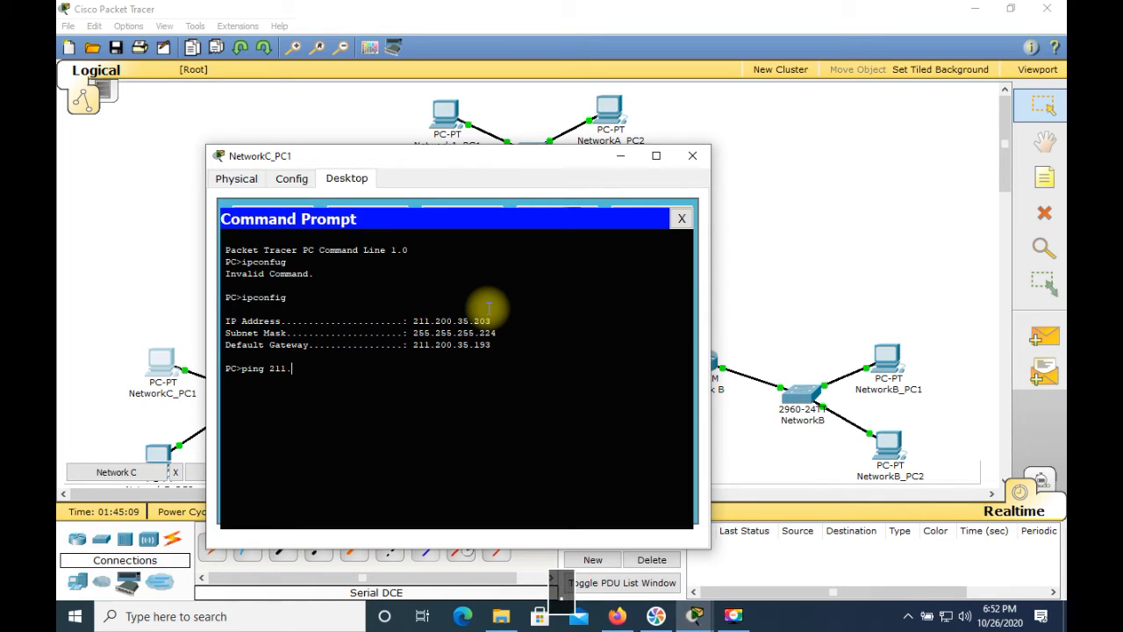
text(200.35)
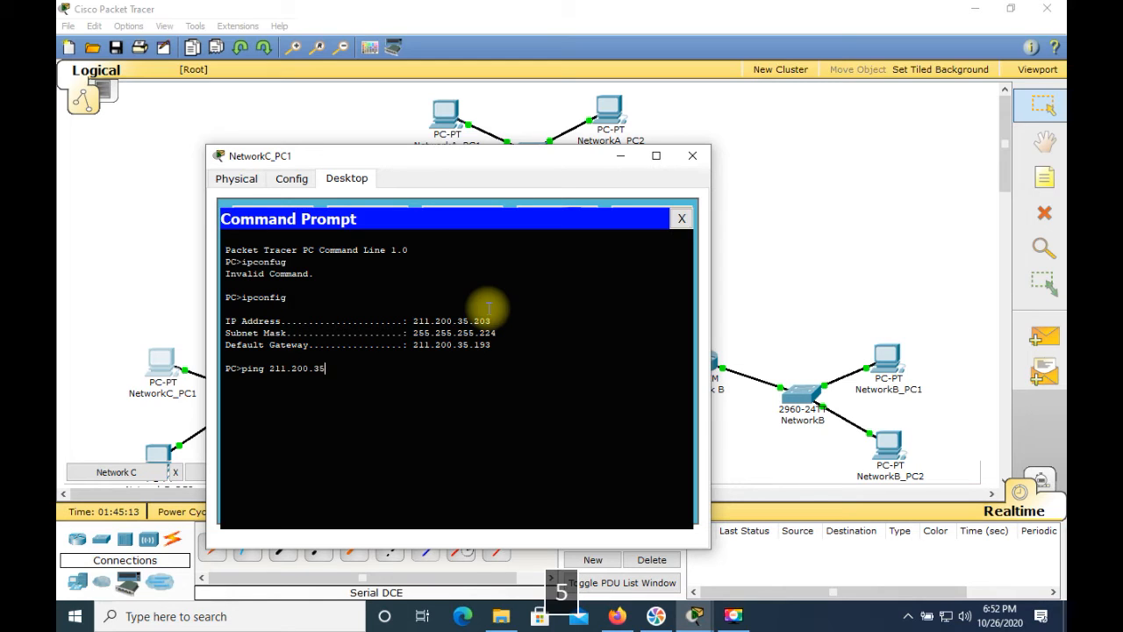
text(.193)
key(Return)
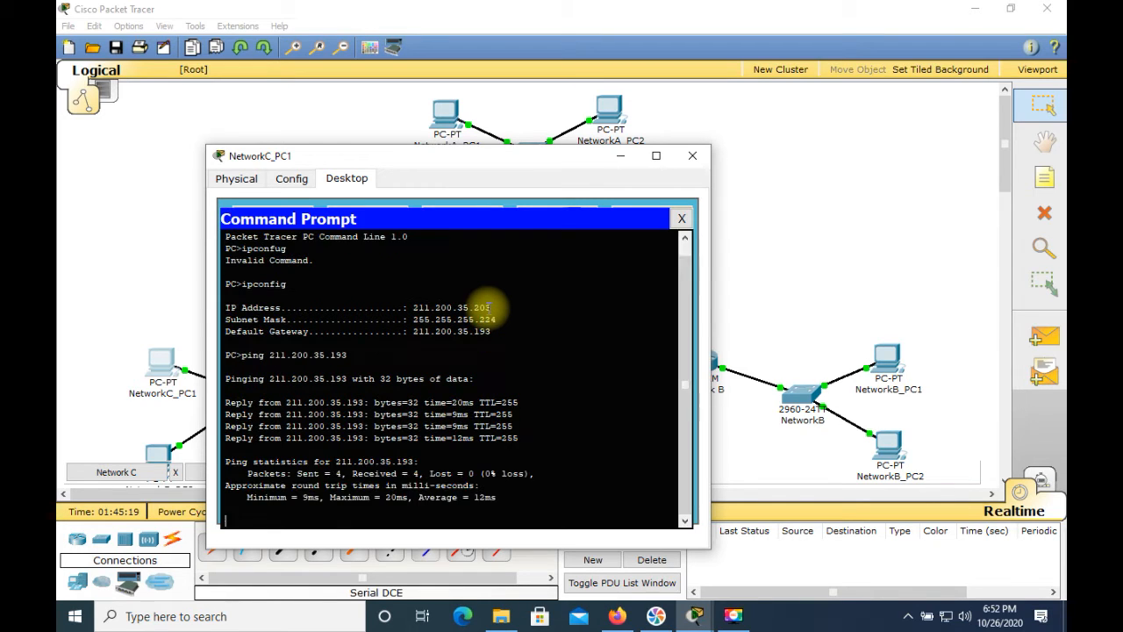
click(693, 155)
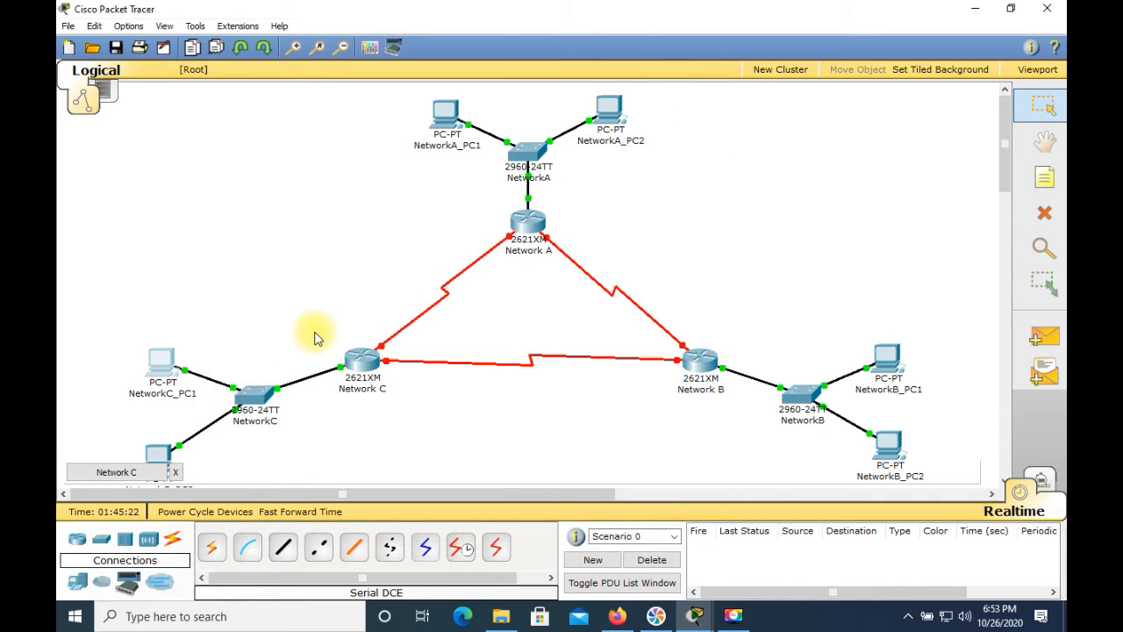
Set the static IP address of NetworkC_PC2's FastEthernet interface to 211.200.35.204
click(157, 454)
click(184, 187)
click(463, 310)
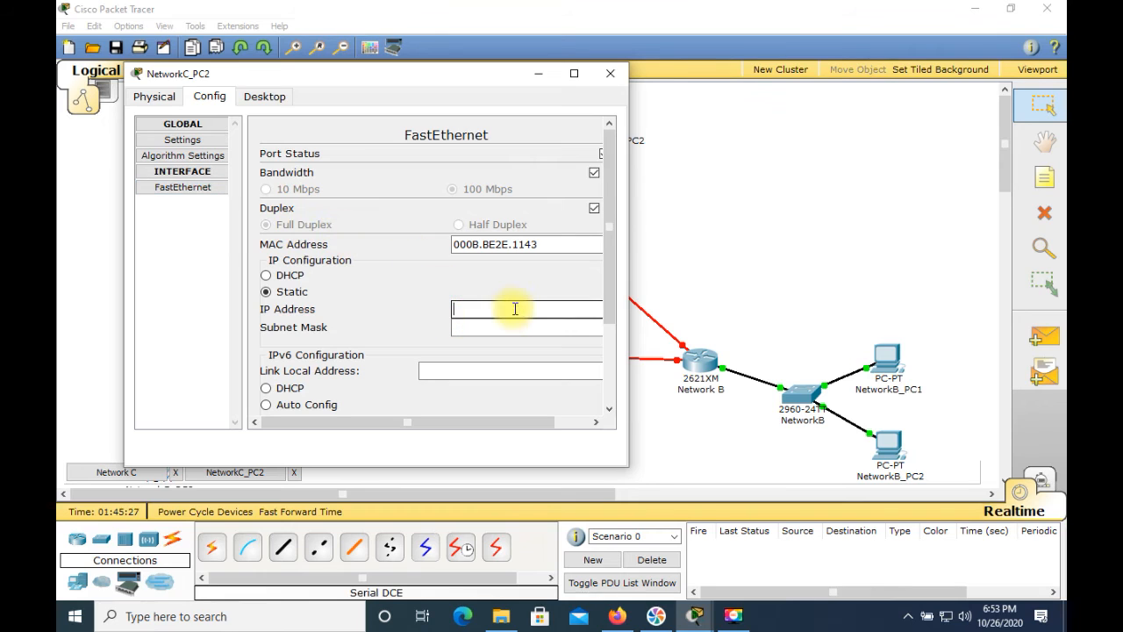
text(2)
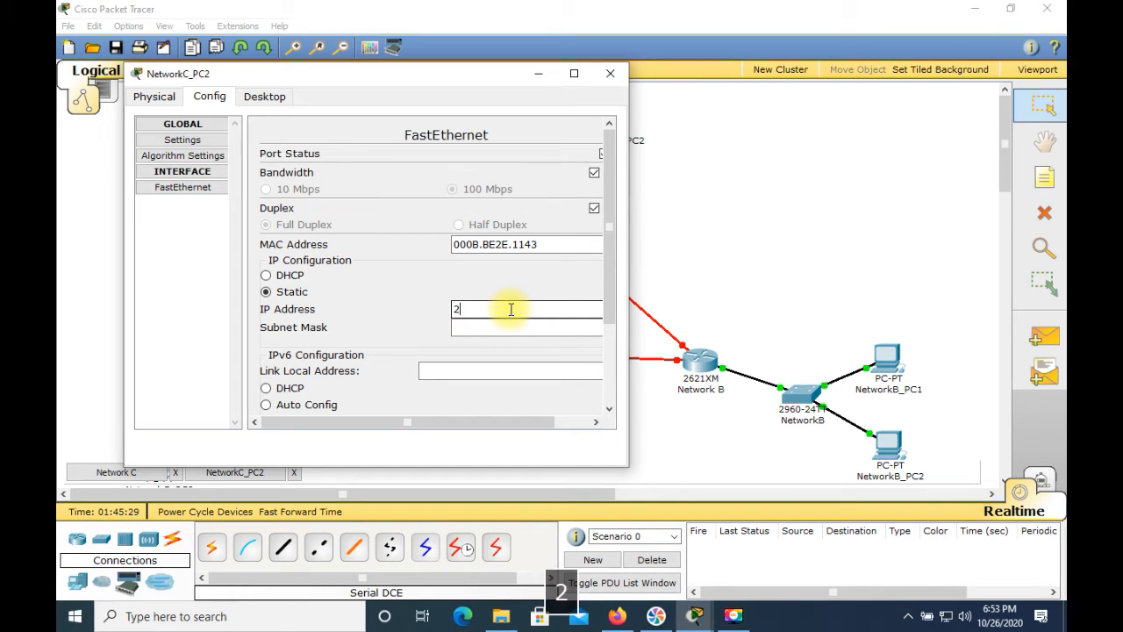
text(11.200.35.204)
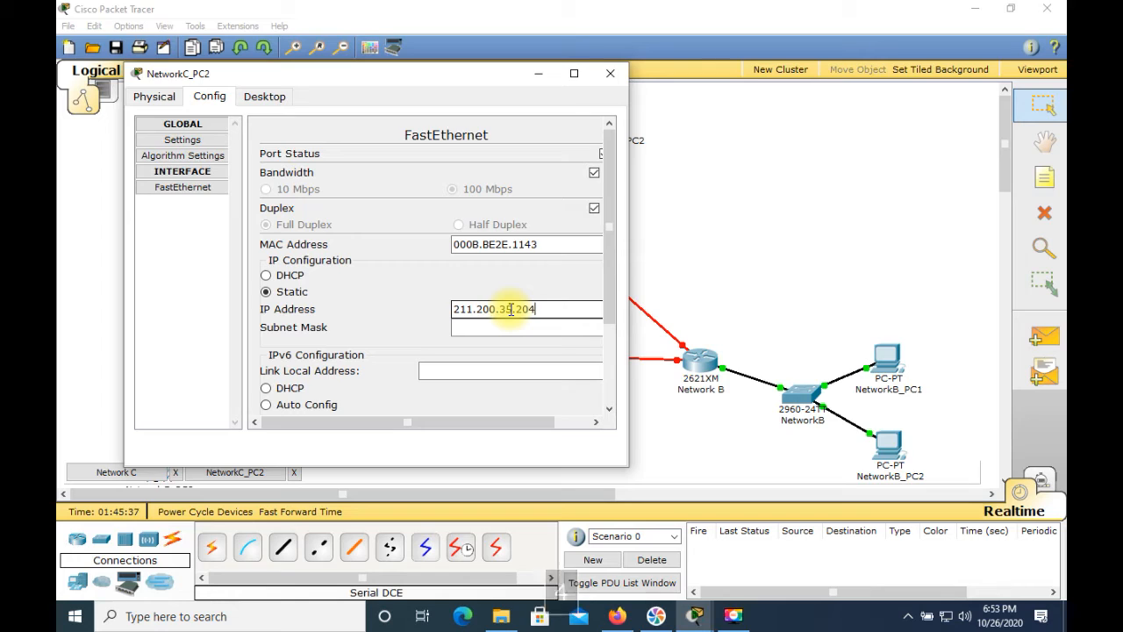
Set the subnet mask of NetworkC_PC2's FastEthernet interface to 255.255.255.224
click(554, 330)
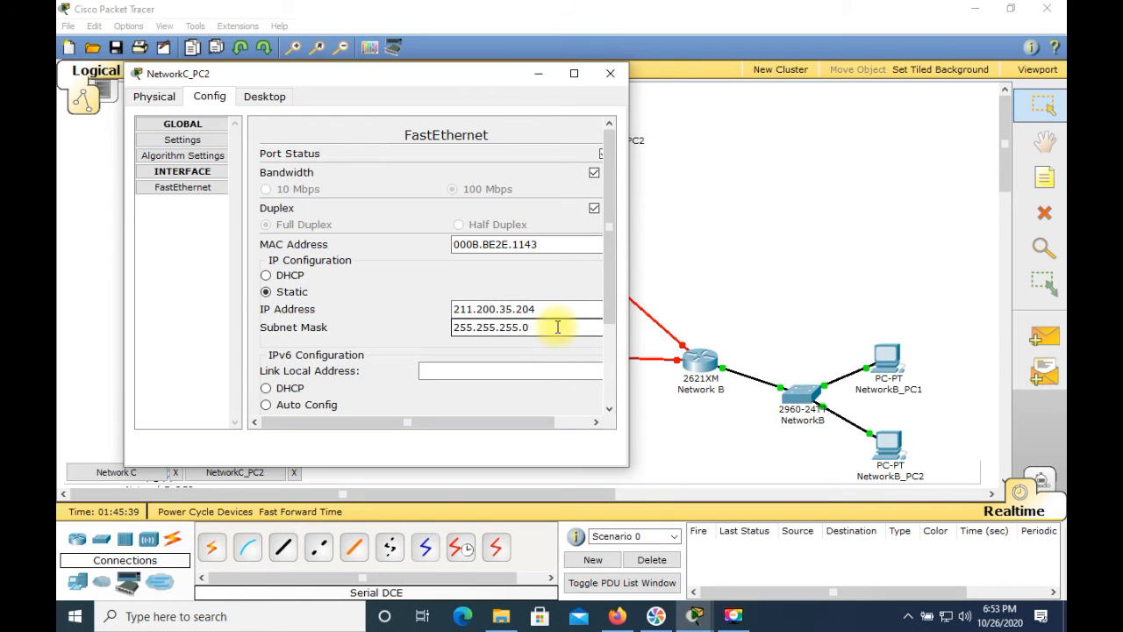
key(BackSpace)
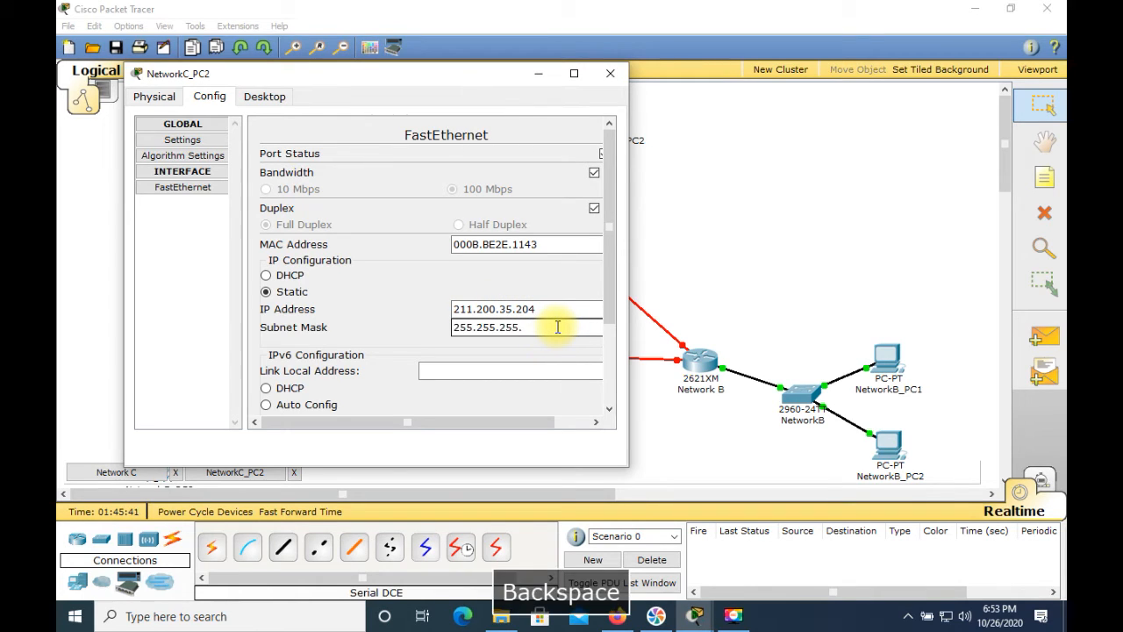
text(22)
key(BackSpace)
text(4)
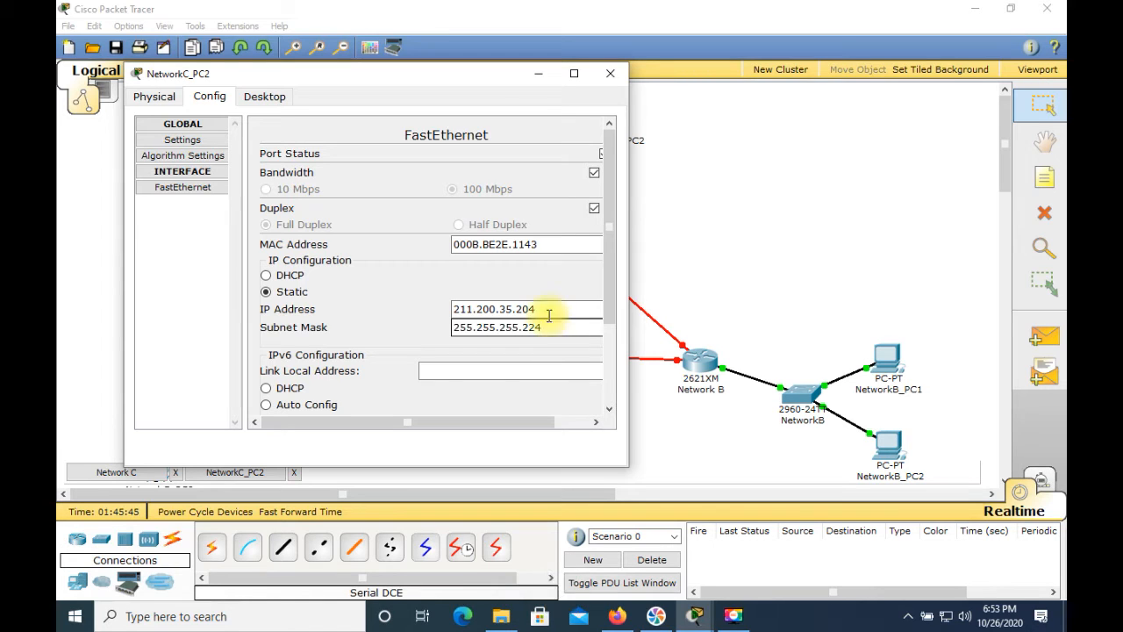
Set NetworkC_PC2's static default gateway to 211.200.35.193
click(210, 141)
click(354, 244)
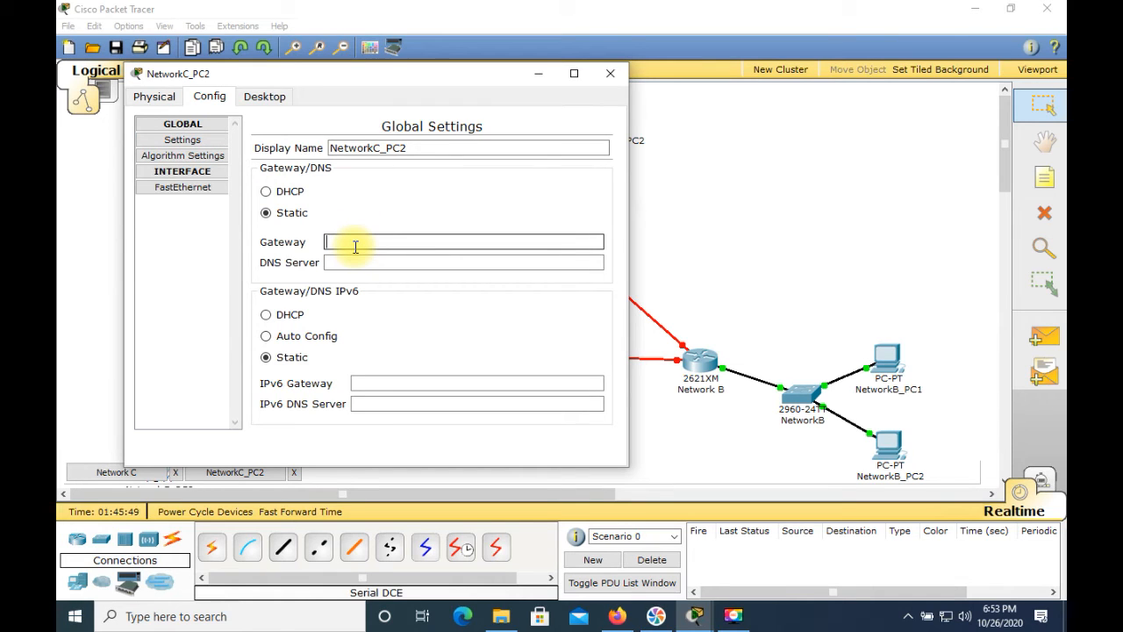
text(211.)
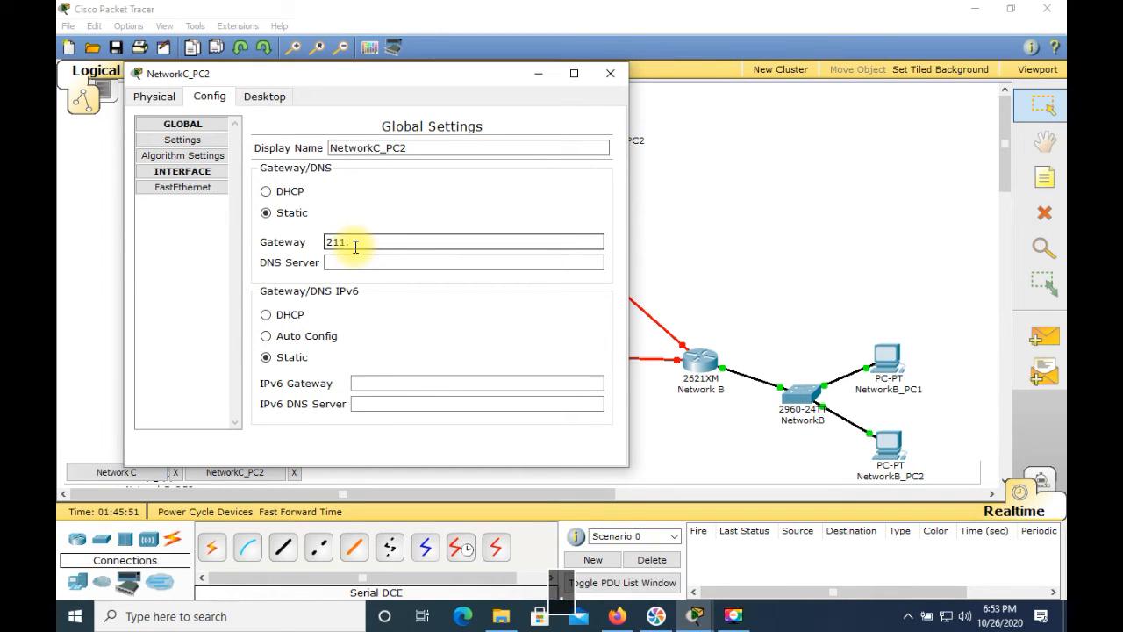
text(200.35.193)
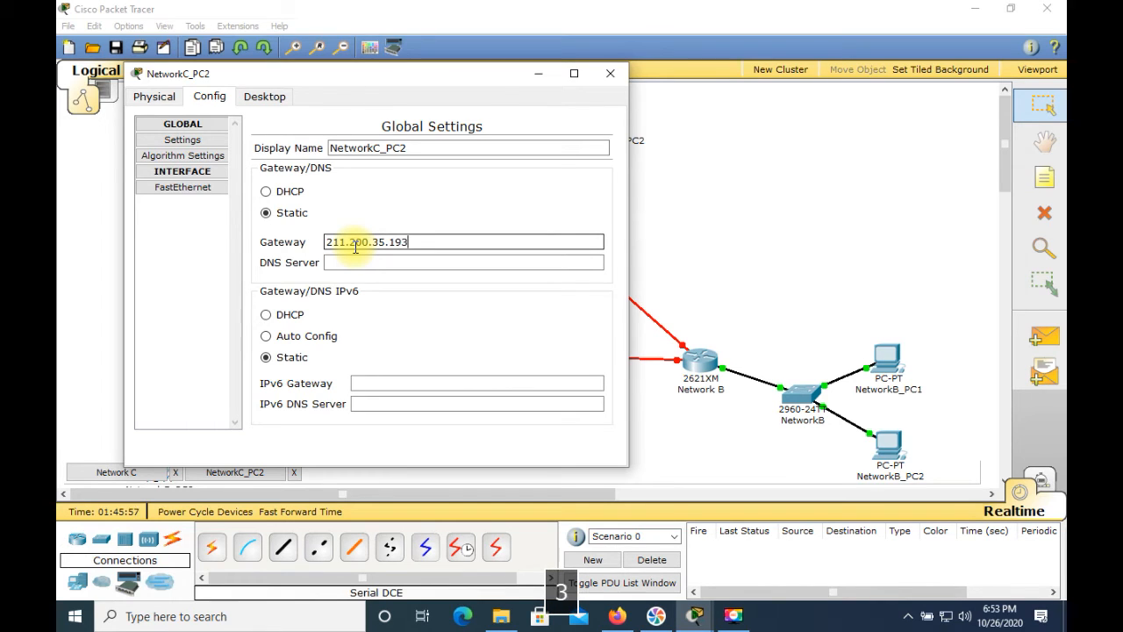
Check NetworkC_PC2's IP settings by running ipconfig in its Command Prompt
click(267, 98)
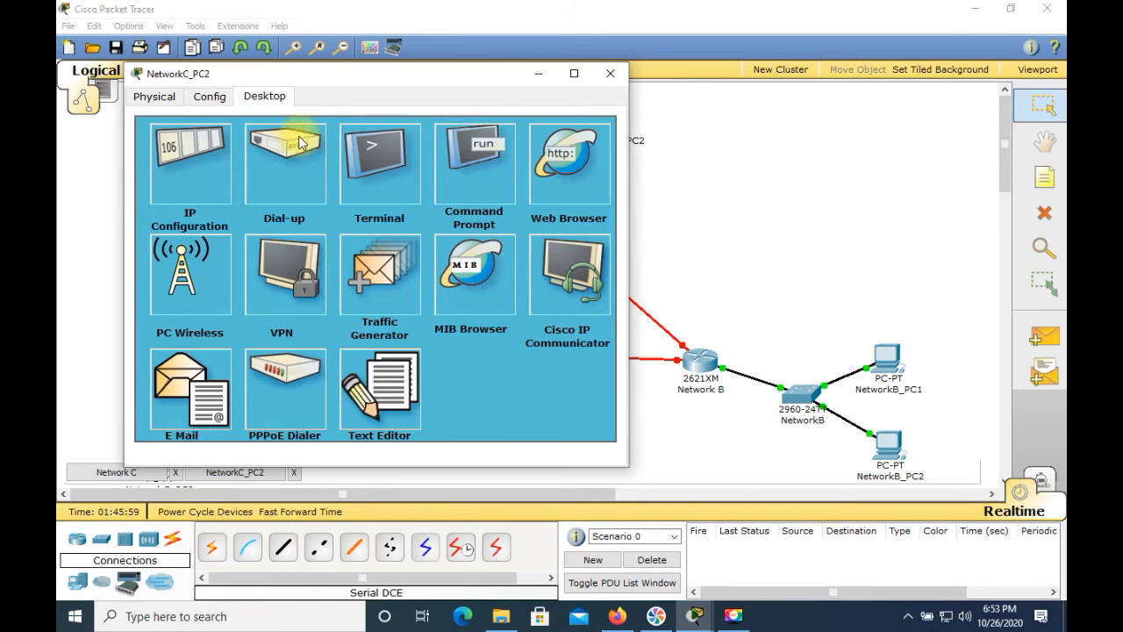
click(485, 157)
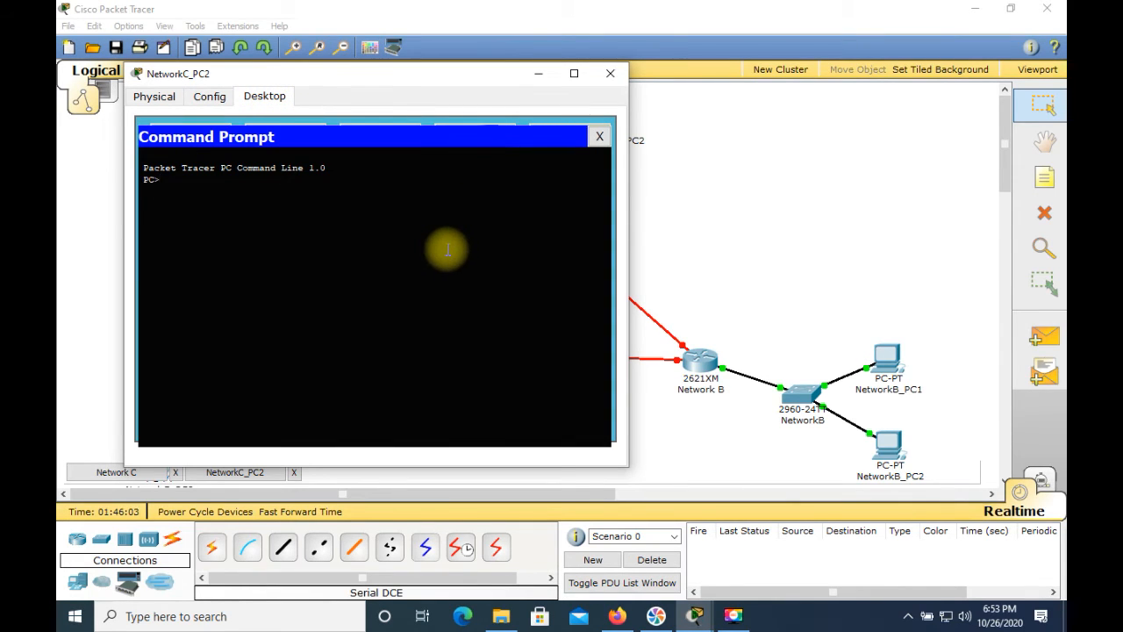
text(ipconfig)
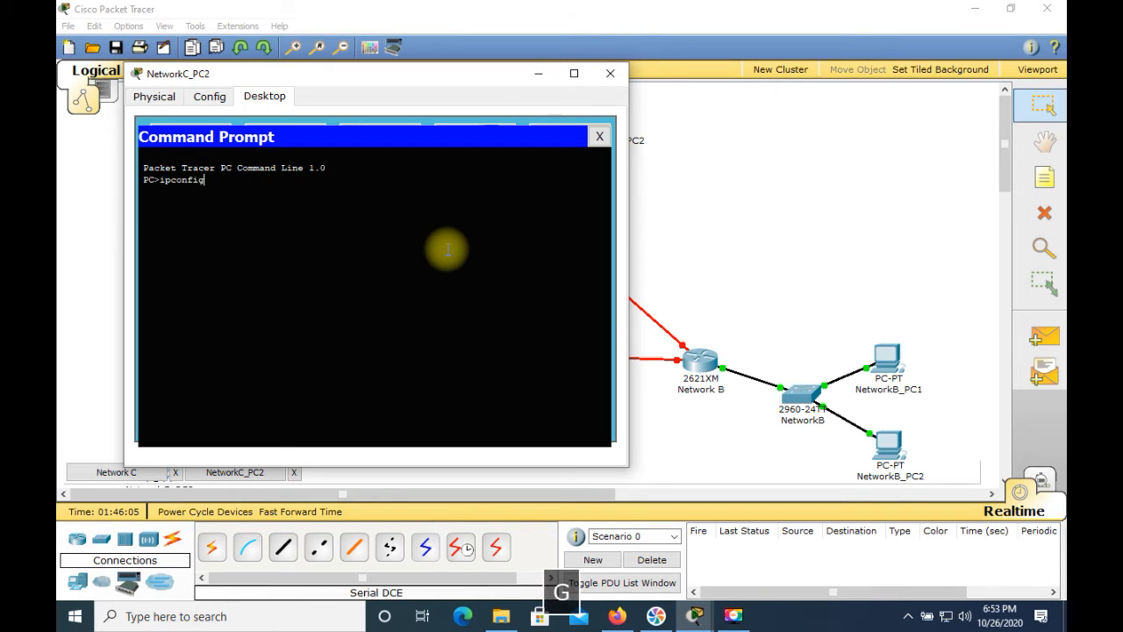
key(Return)
Ping the gateway 211.200.35.193 from NetworkC_PC2's Command Prompt, and close the PC's window
text(ping 211.200.3)
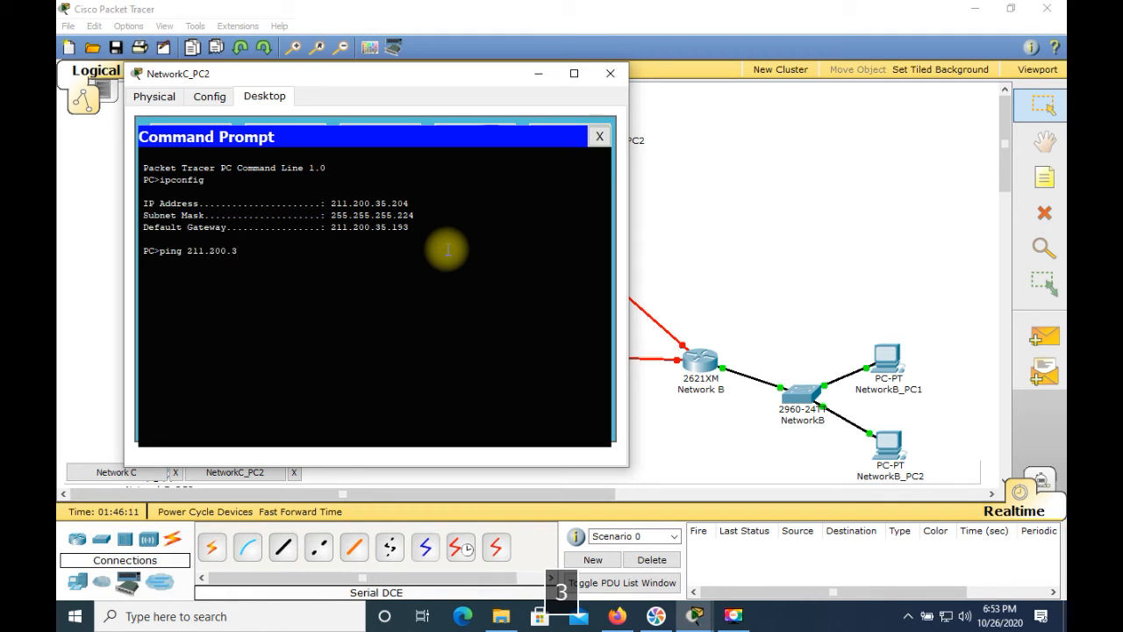
text(5.193)
key(Return)
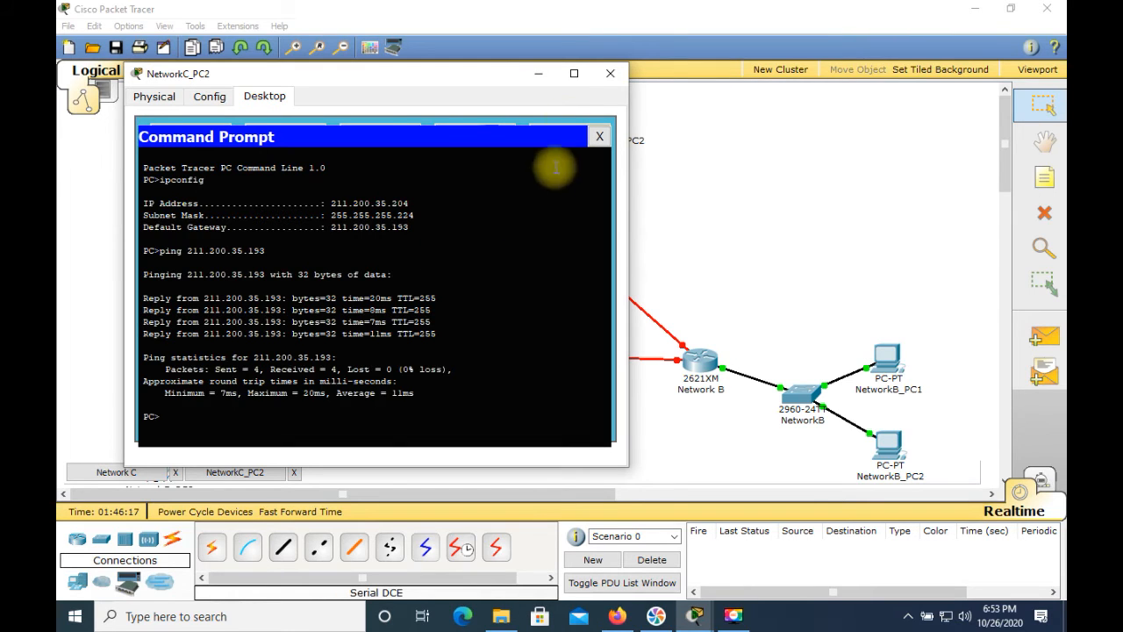
click(607, 73)
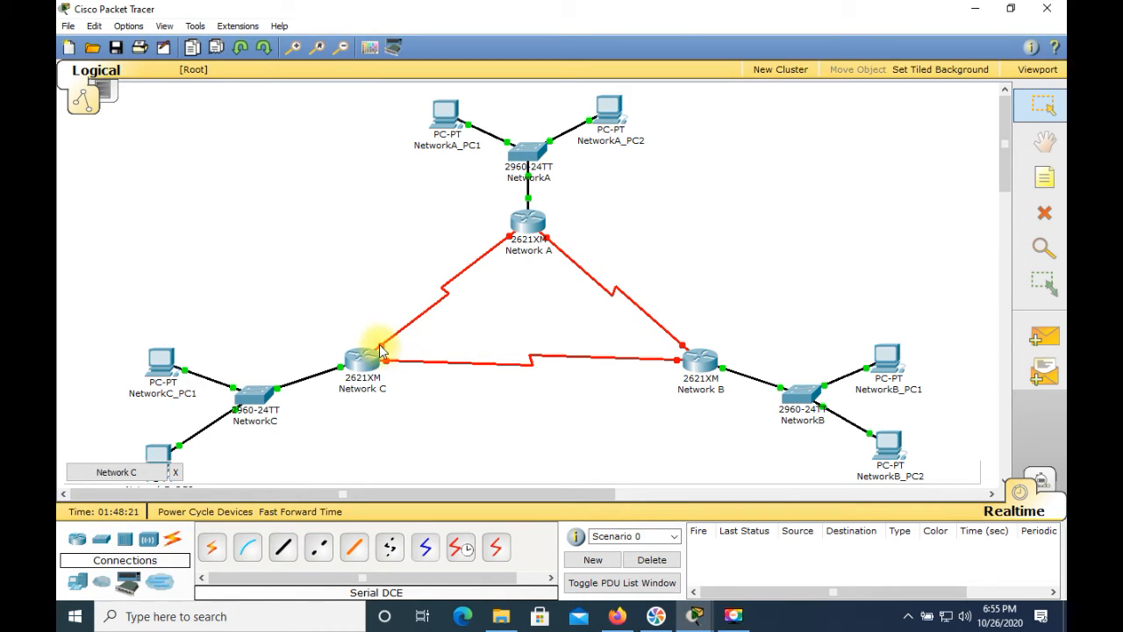
Open the Network C router's command line and enter global configuration mode with en and config t
mouse_move(380, 346)
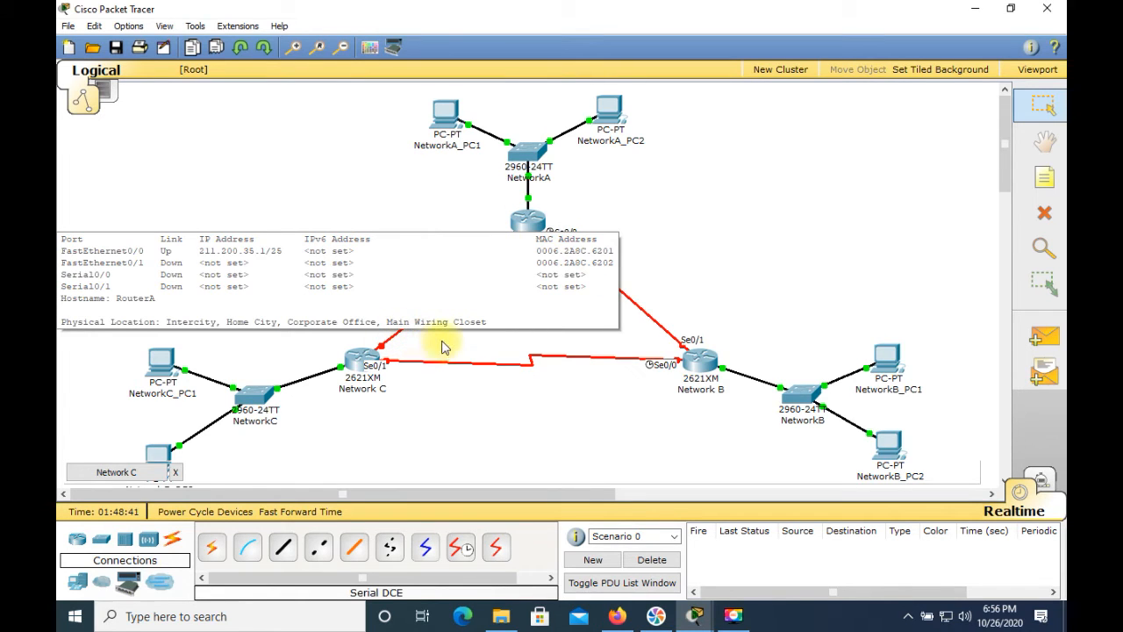
click(372, 364)
click(387, 339)
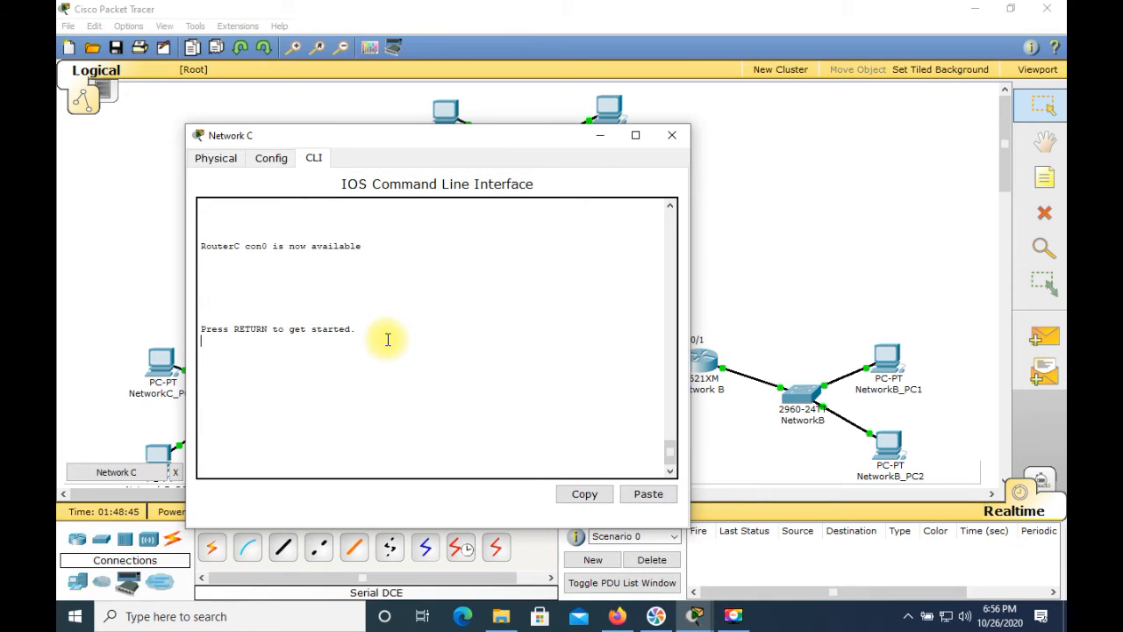
key(Return)
key(Return)
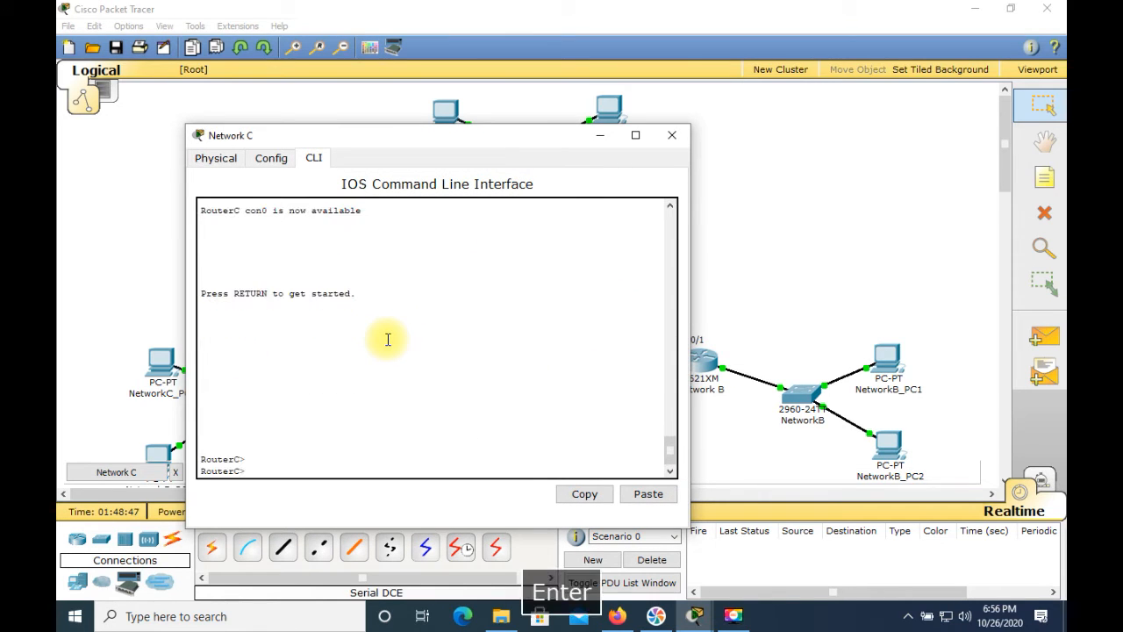
text(en)
key(Return)
text(config t)
key(BackSpace)
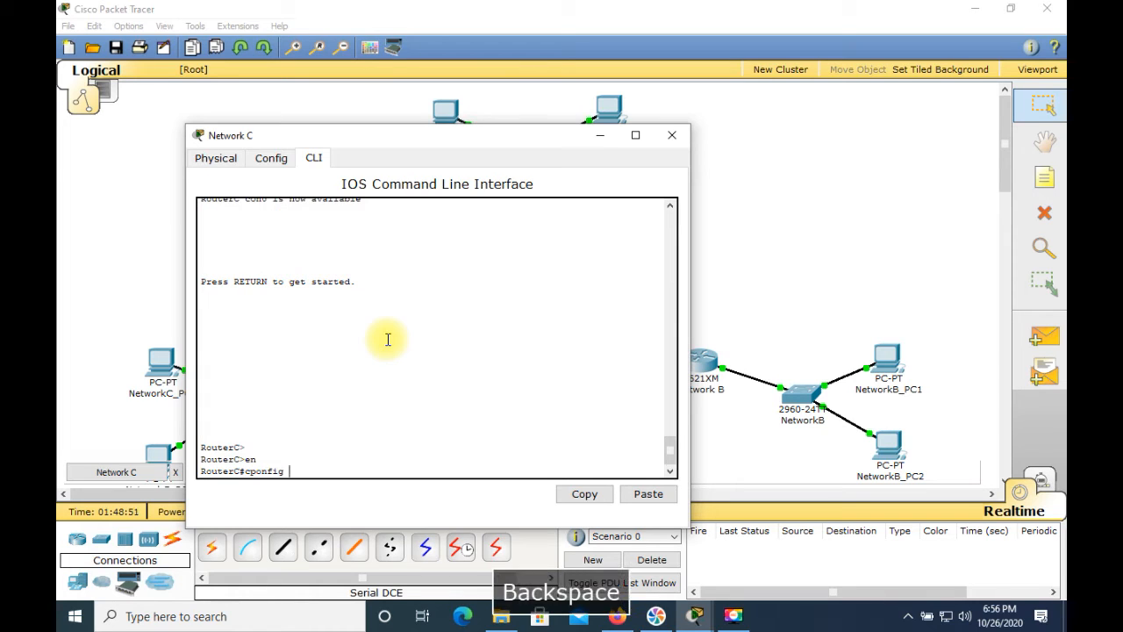
text(onfig t)
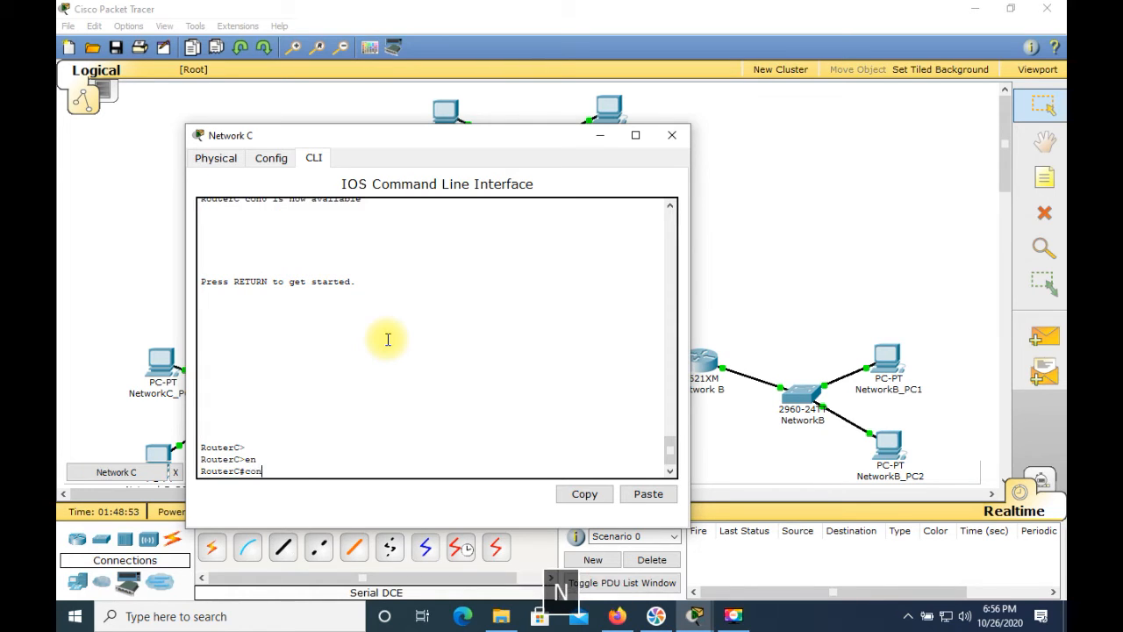
key(Return)
Assign the Network C router's serial interface s0/0 the IP address 211.200.35.225 with mask 255.255.255.252
text(in)
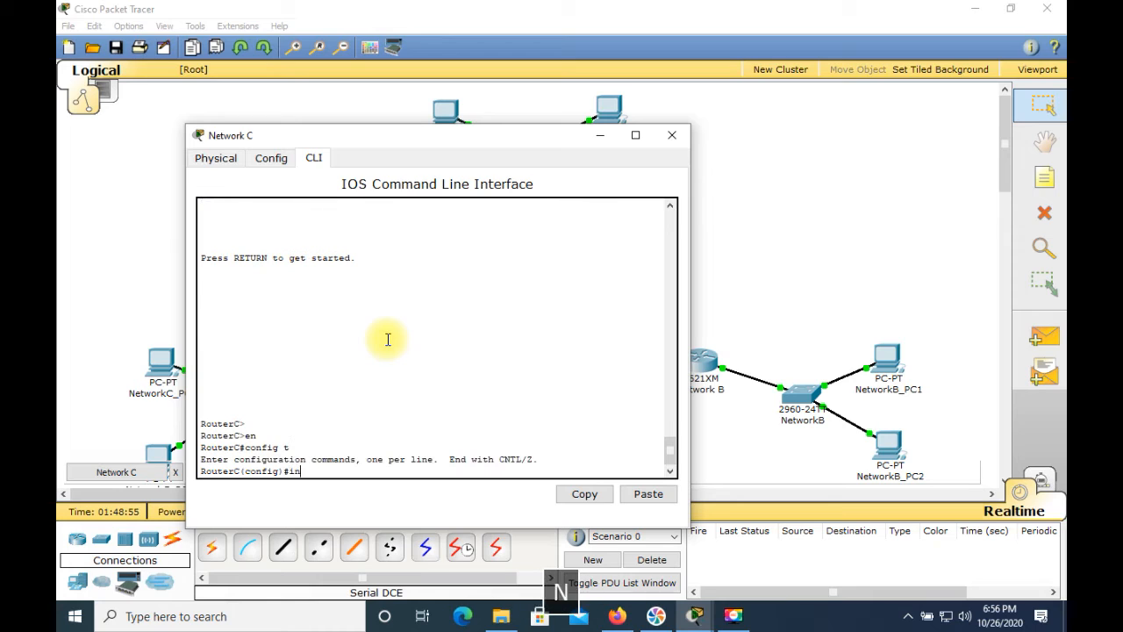
text(t s0/0)
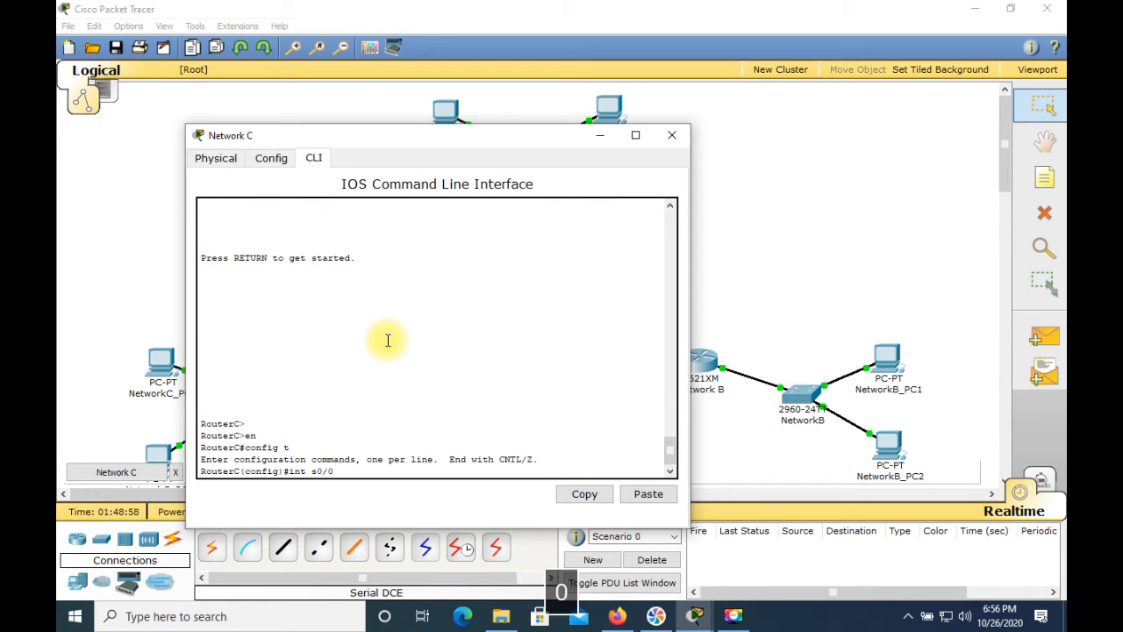
key(Return)
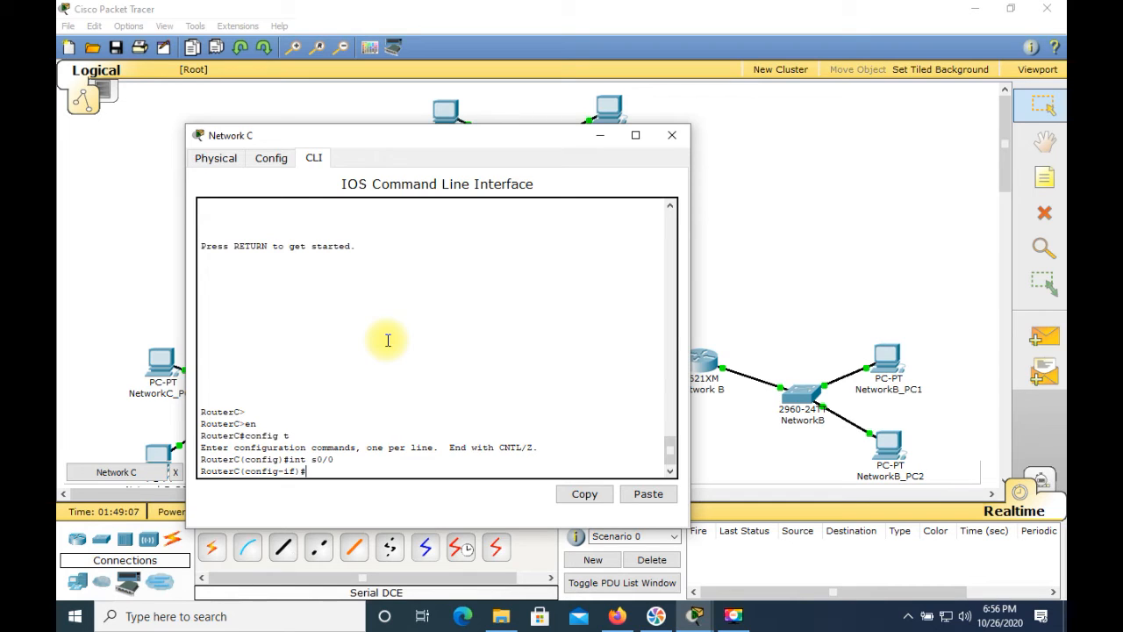
text(ip )
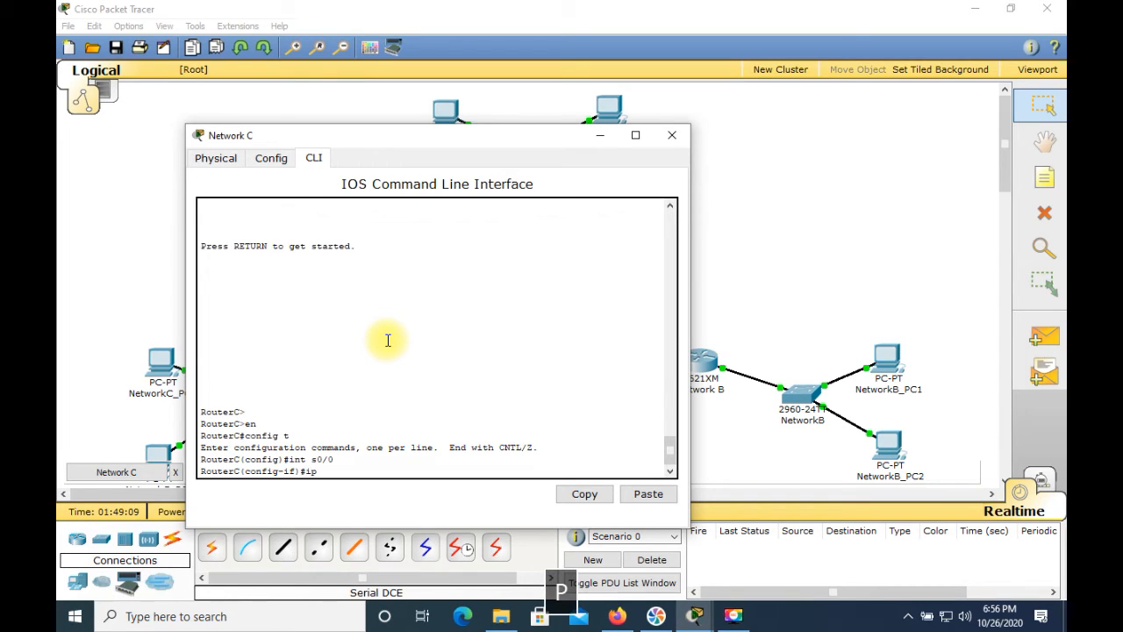
text(as)
key(BackSpace)
text(ddress 211.200.35.225 )
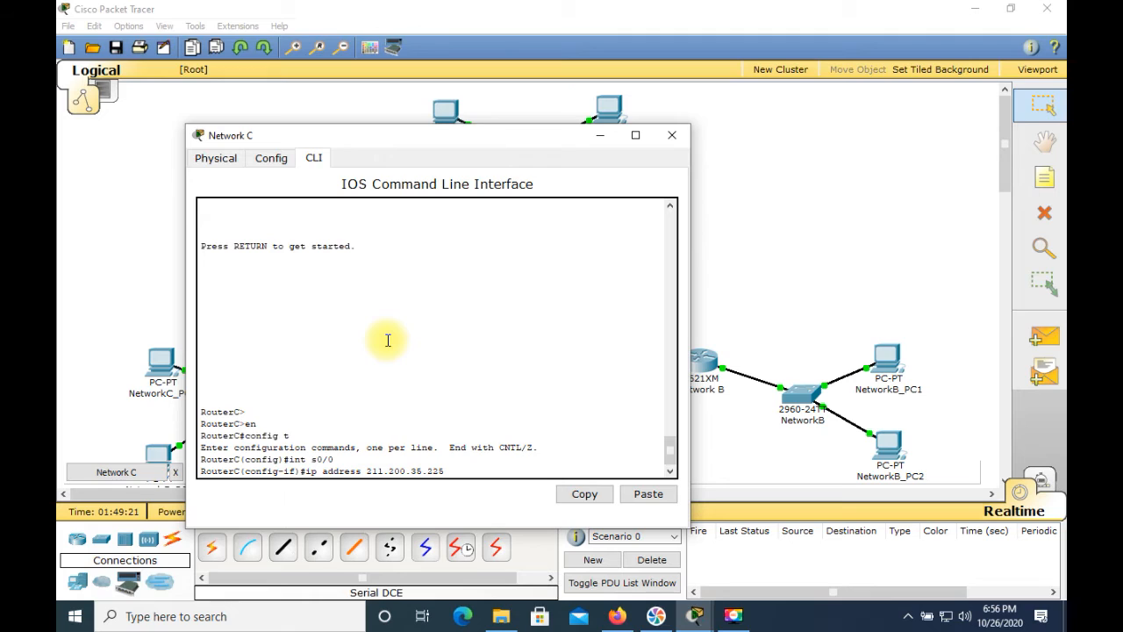
text(255.255.255.252)
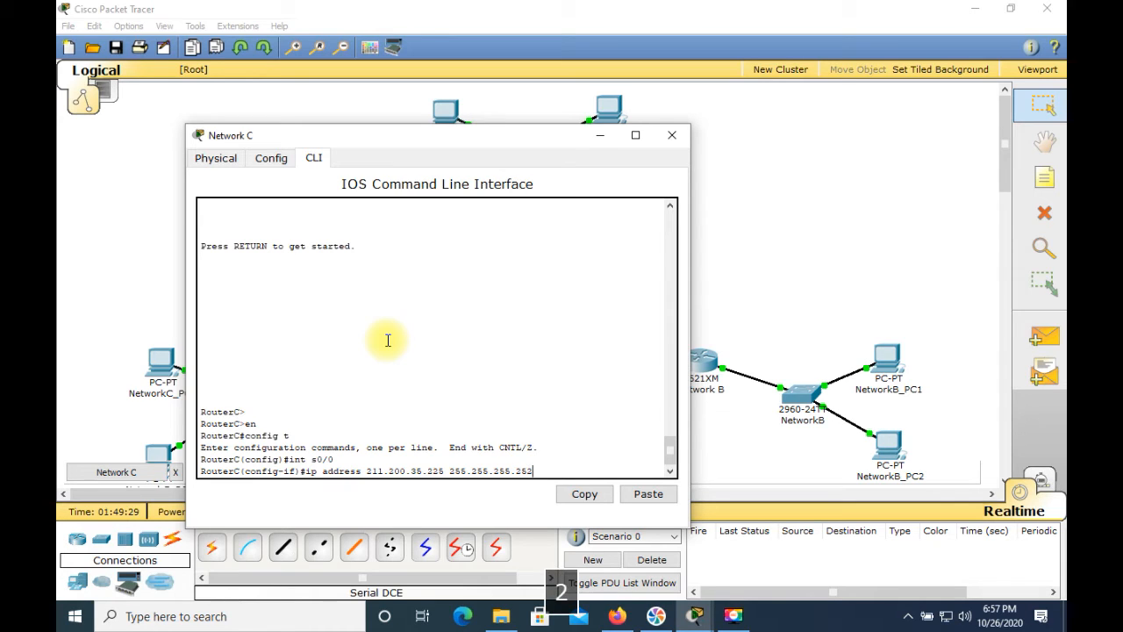
key(Return)
Set the clock rate to 64000 on the Network C router's s0/0, enable the interface with no shut, and close the router's window
text(clock rate )
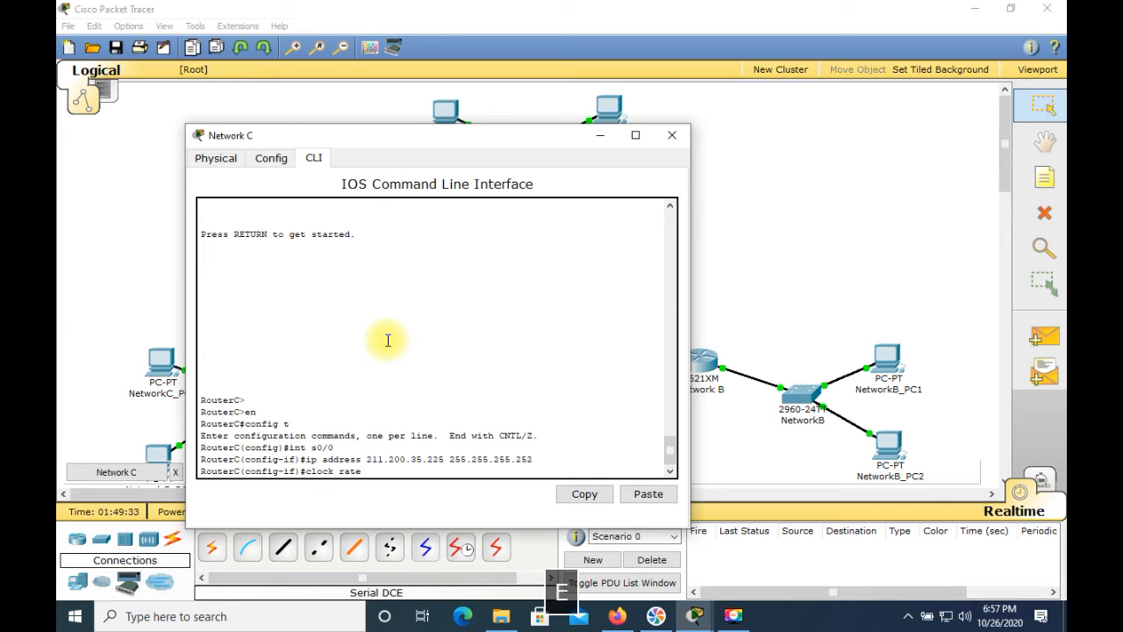
text(64000)
key(Return)
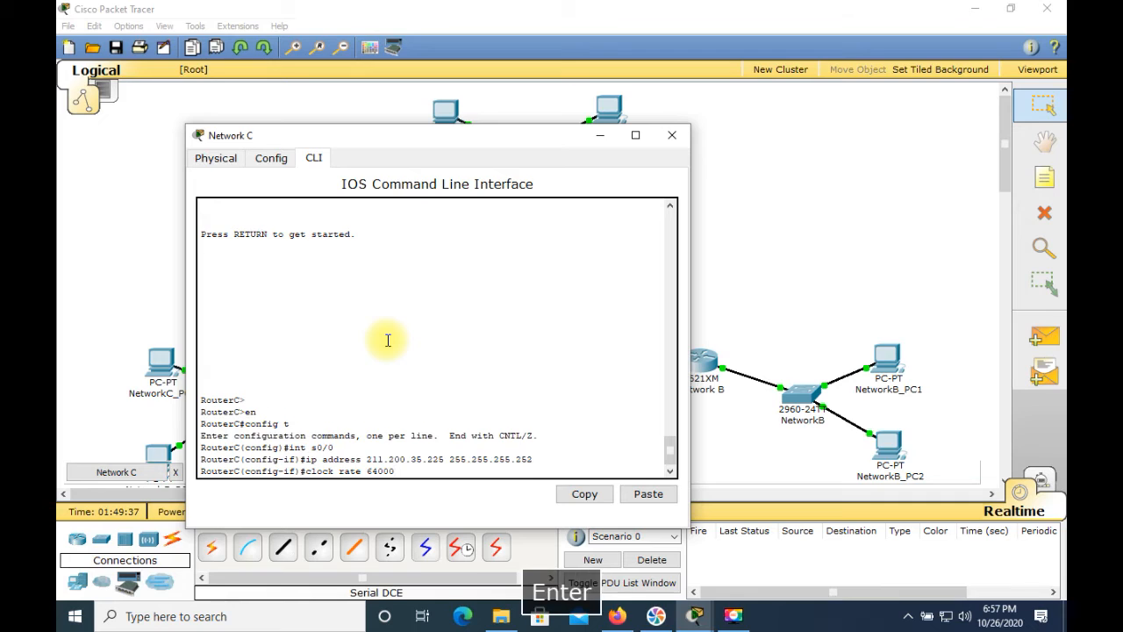
text(no shut)
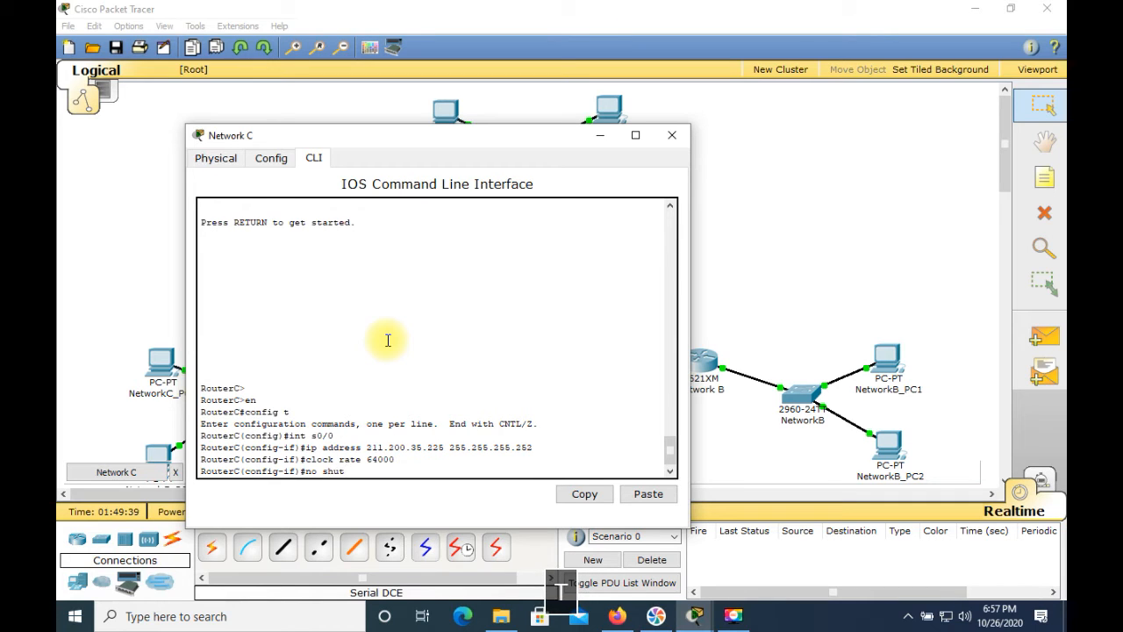
key(Return)
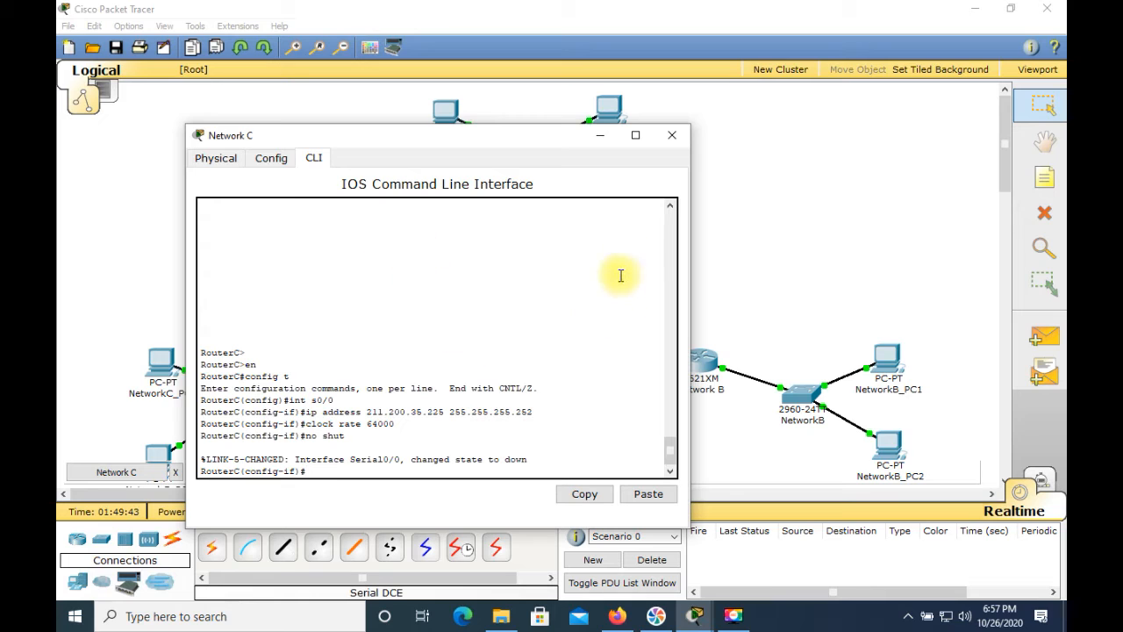
click(672, 136)
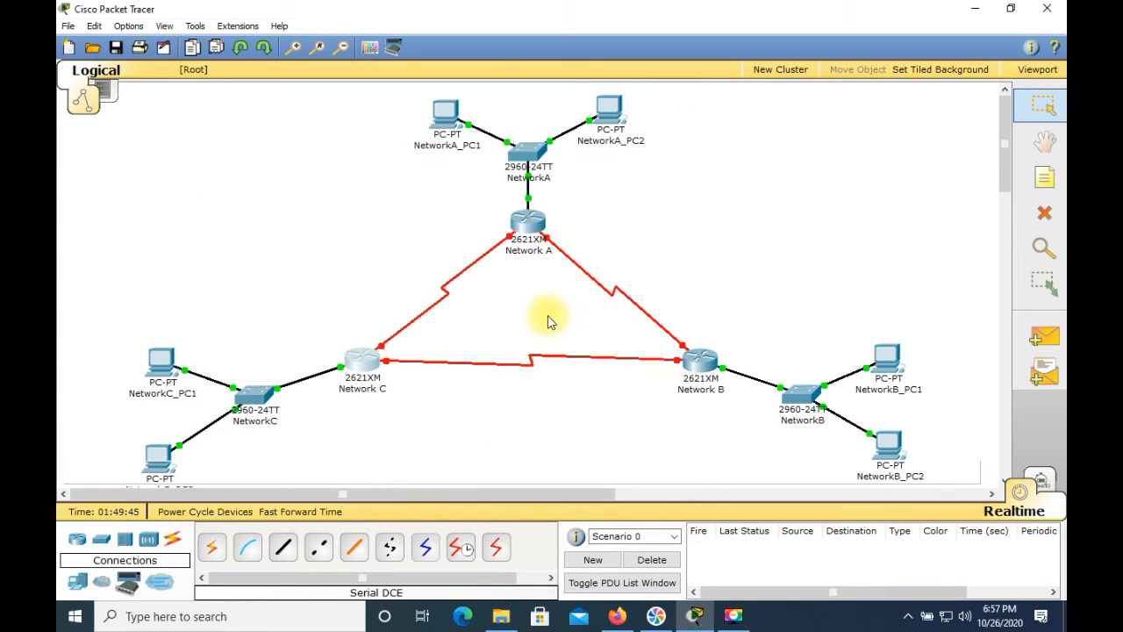
Open the Network A router's command line and enter interface configuration for s0/1 using en, config t and int s0/1
click(529, 227)
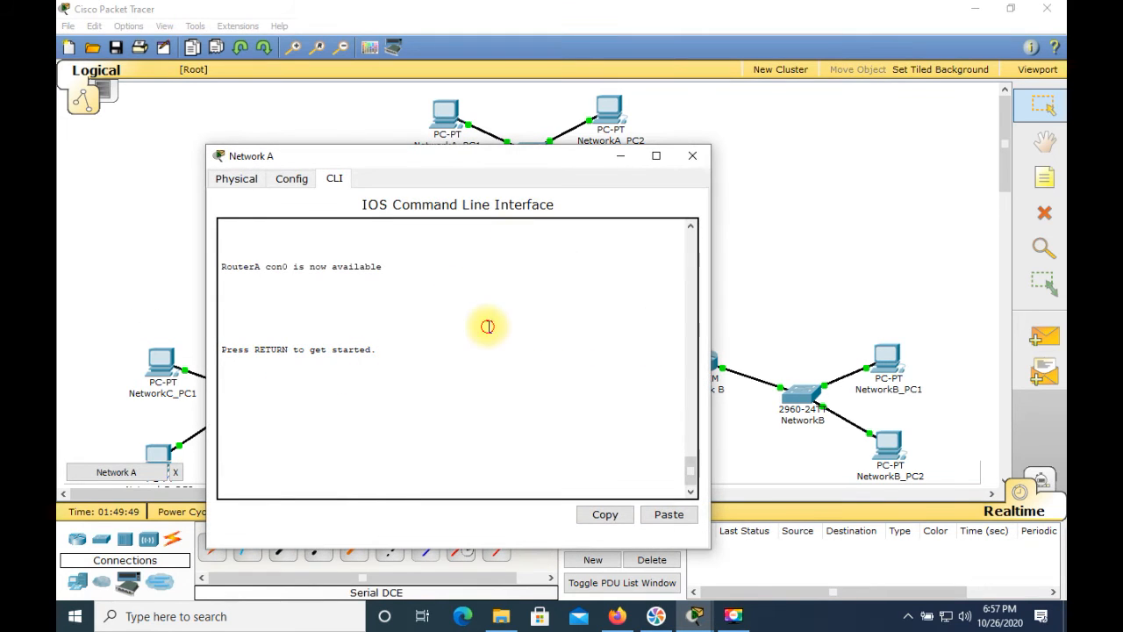
key(Return)
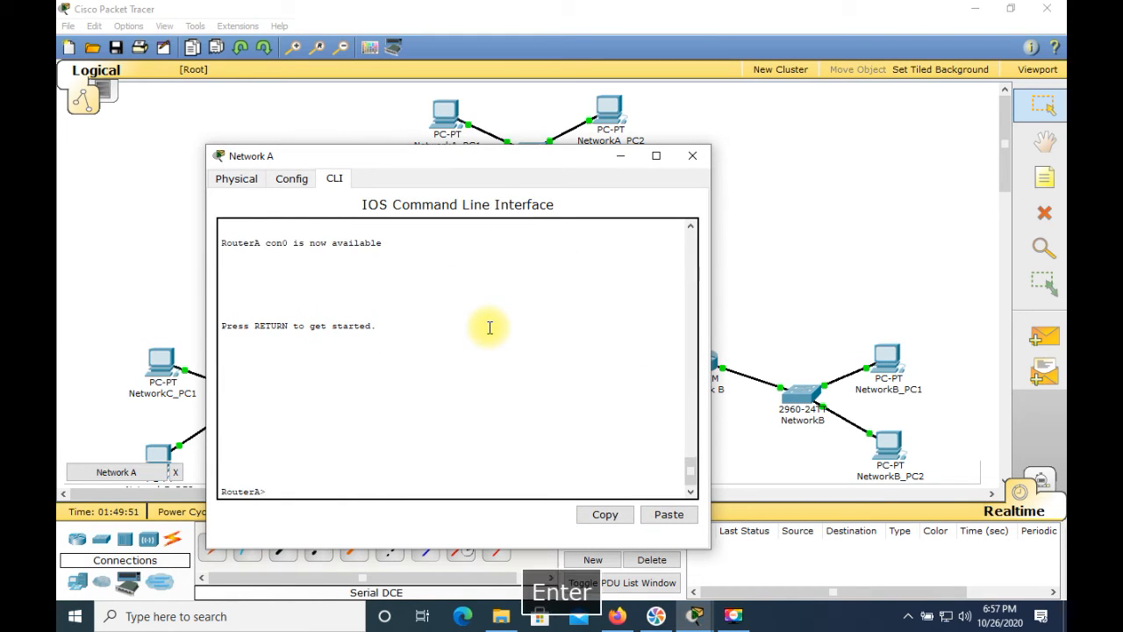
text(en)
key(Return)
text(config t)
key(Return)
text(int s0)
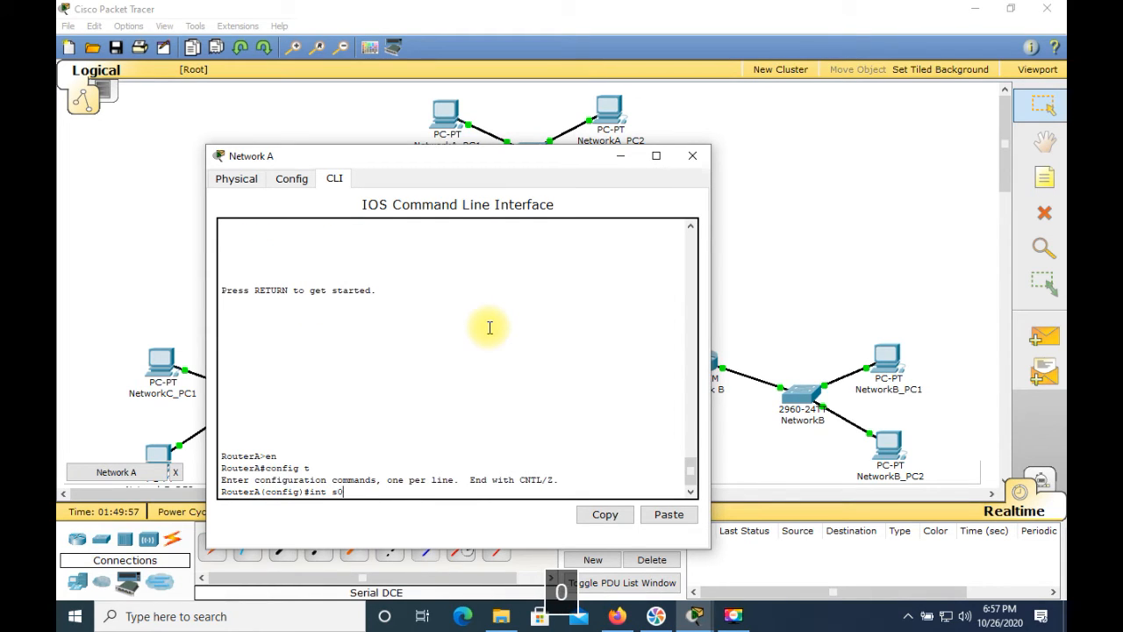
text(/1)
key(Return)
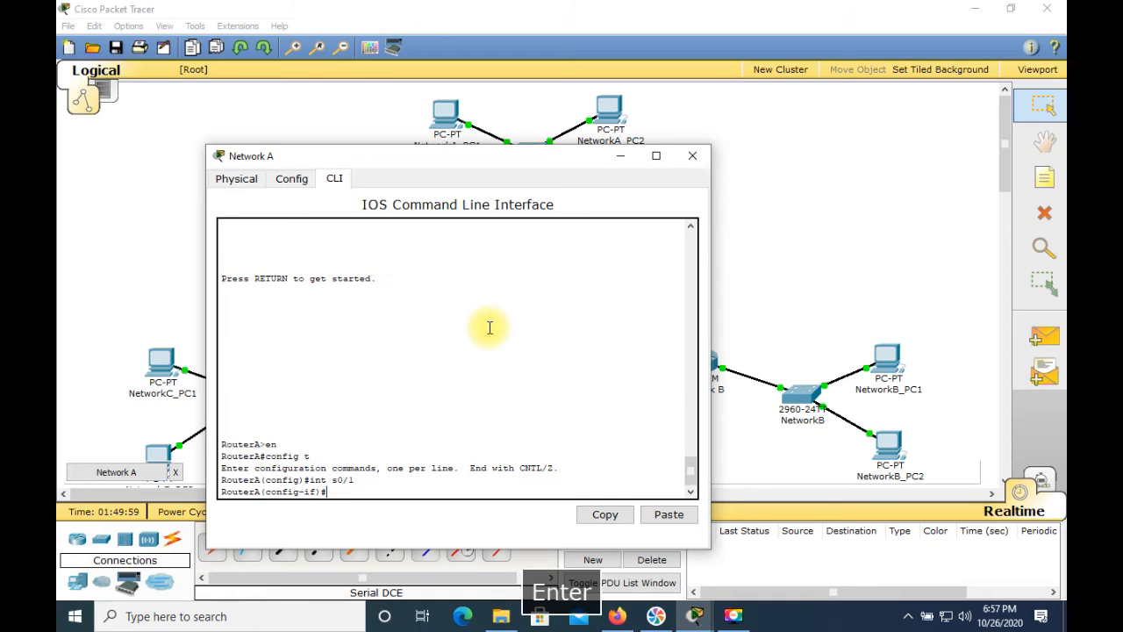
Assign 211.200.35.226 with mask 255.255.255.252 to RouterA's s0/1, enable it with no shut, and close the router's window
text(ip ad)
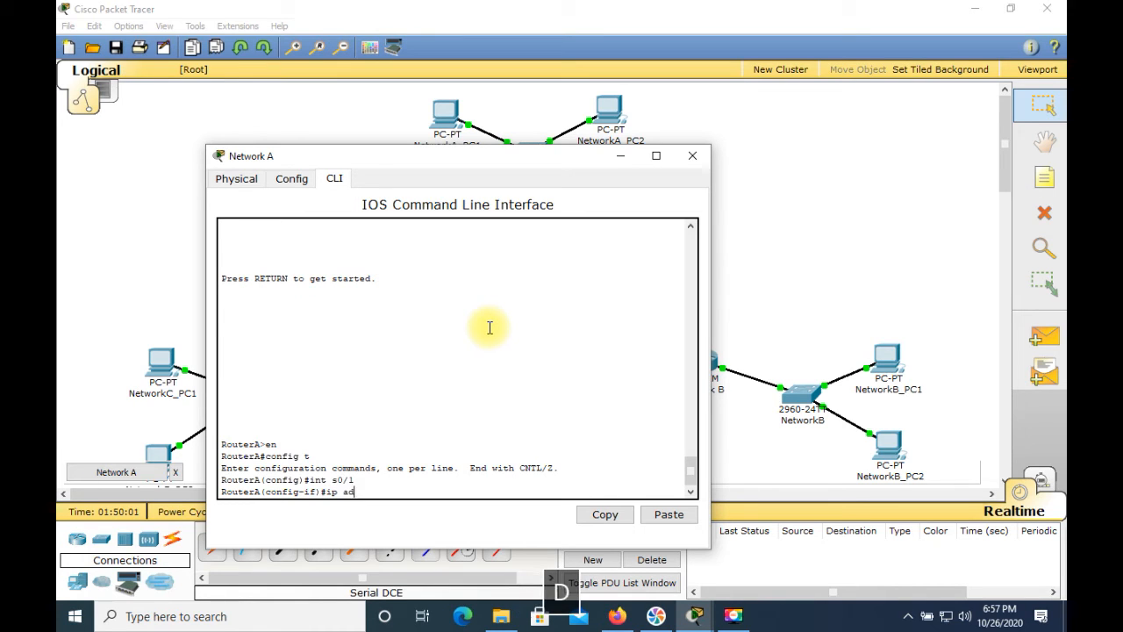
text(dress )
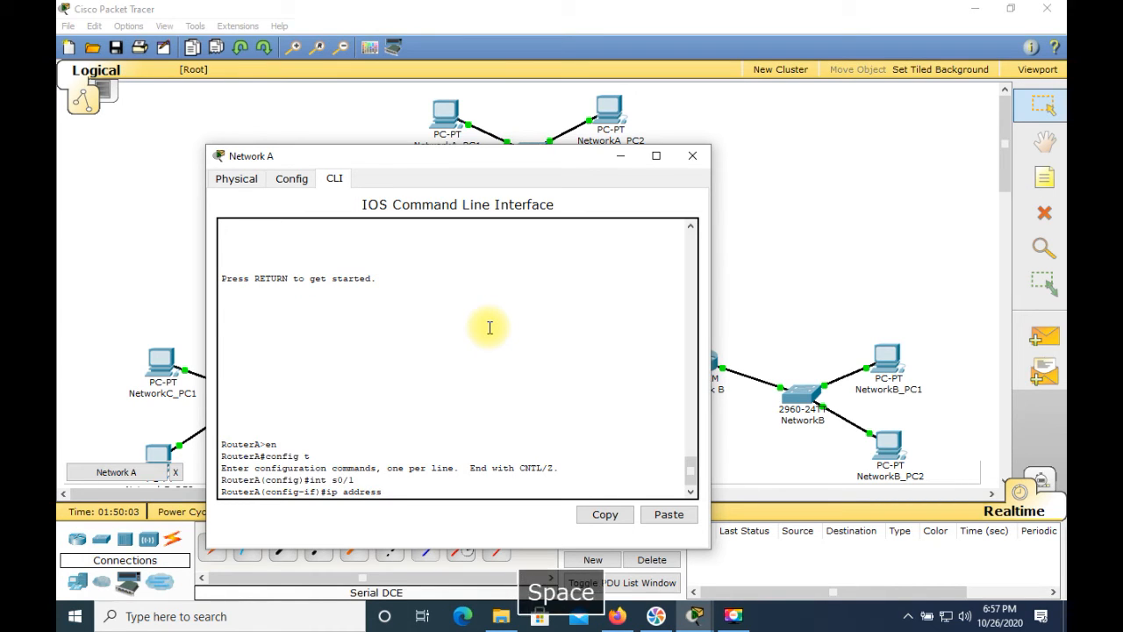
text(211.200.35.226 255.2)
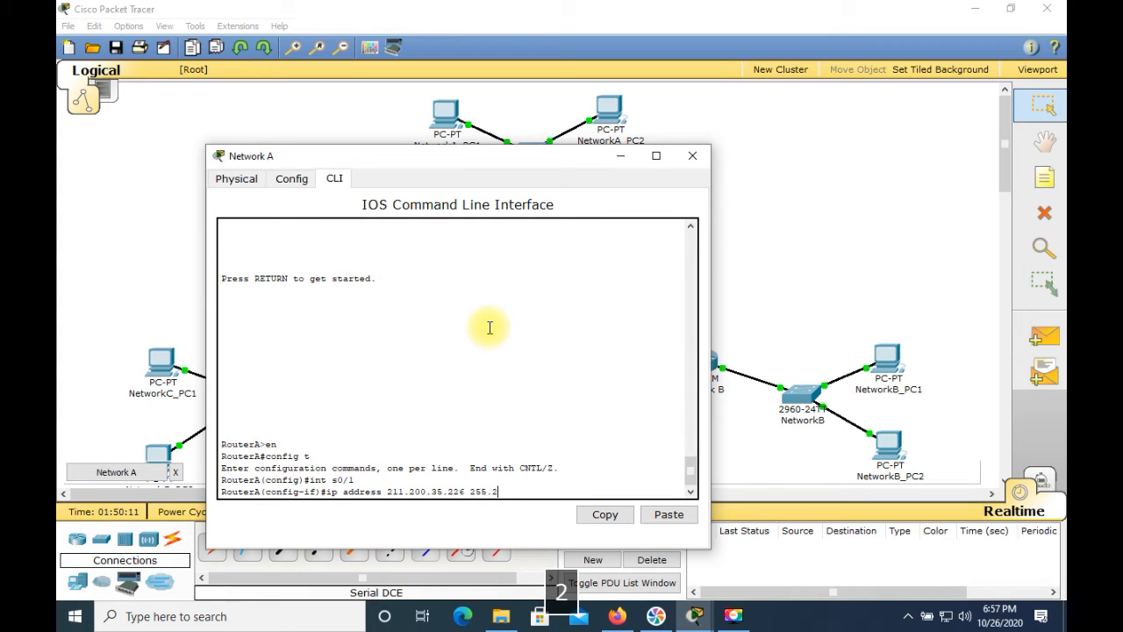
text(55.255.252)
key(Return)
text(no shut)
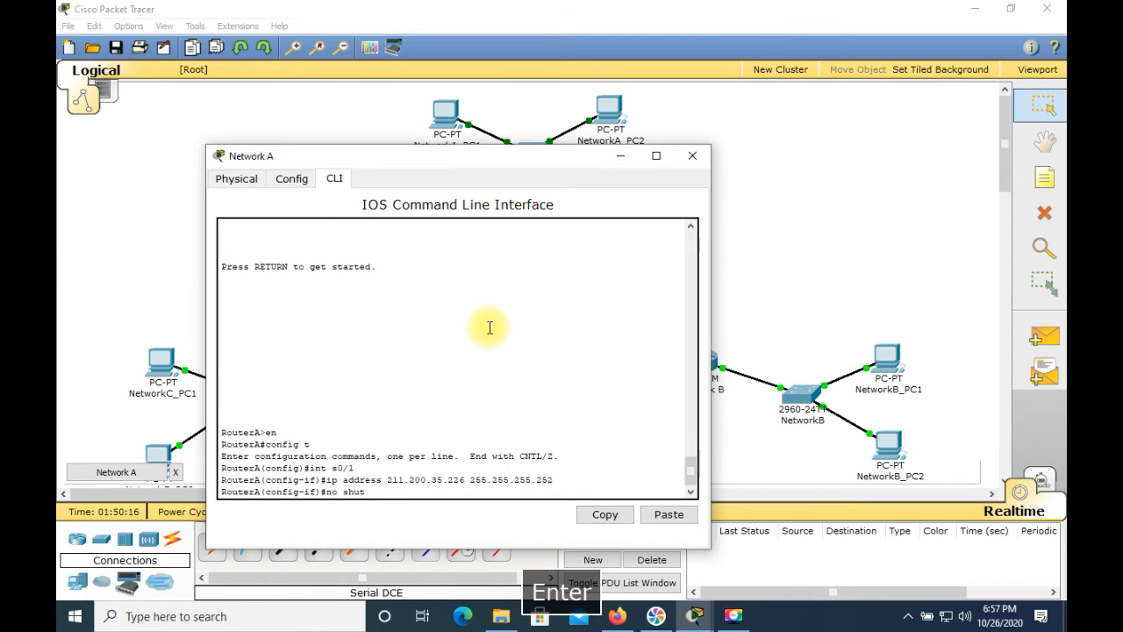
key(Return)
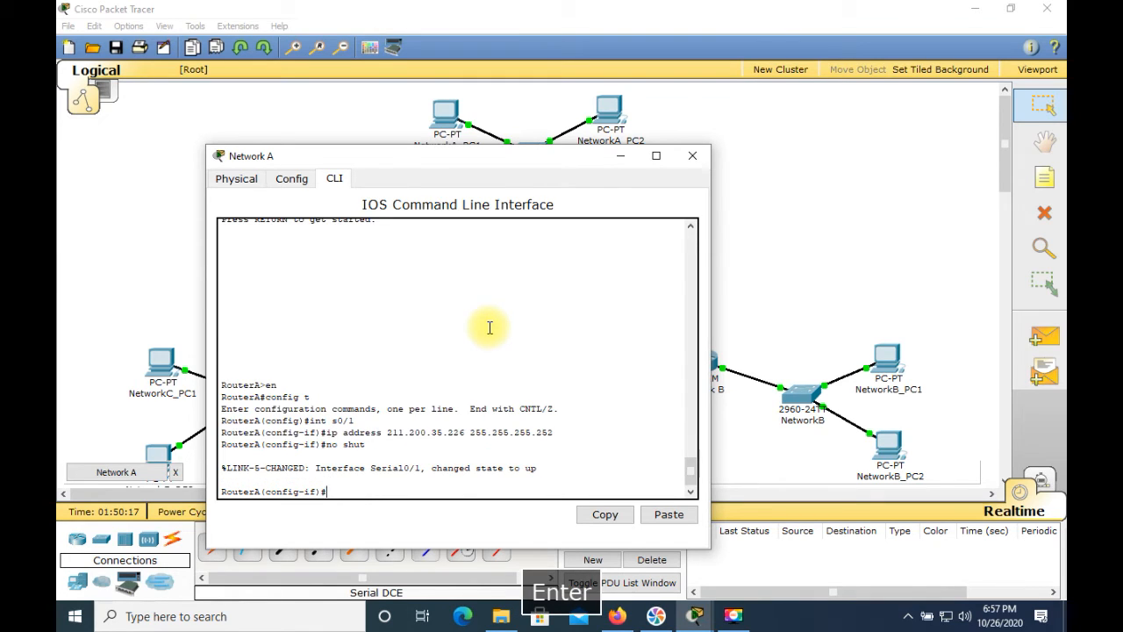
click(708, 163)
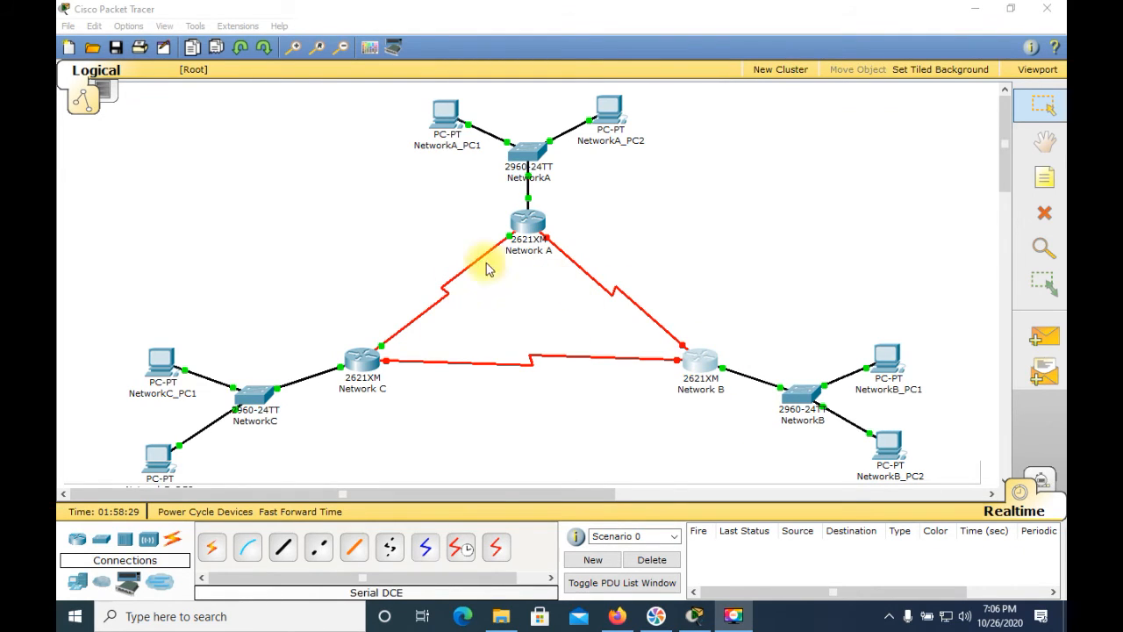
Unplug the Network A end of the serial link to Network B and reconnect it to Serial0/0
click(548, 240)
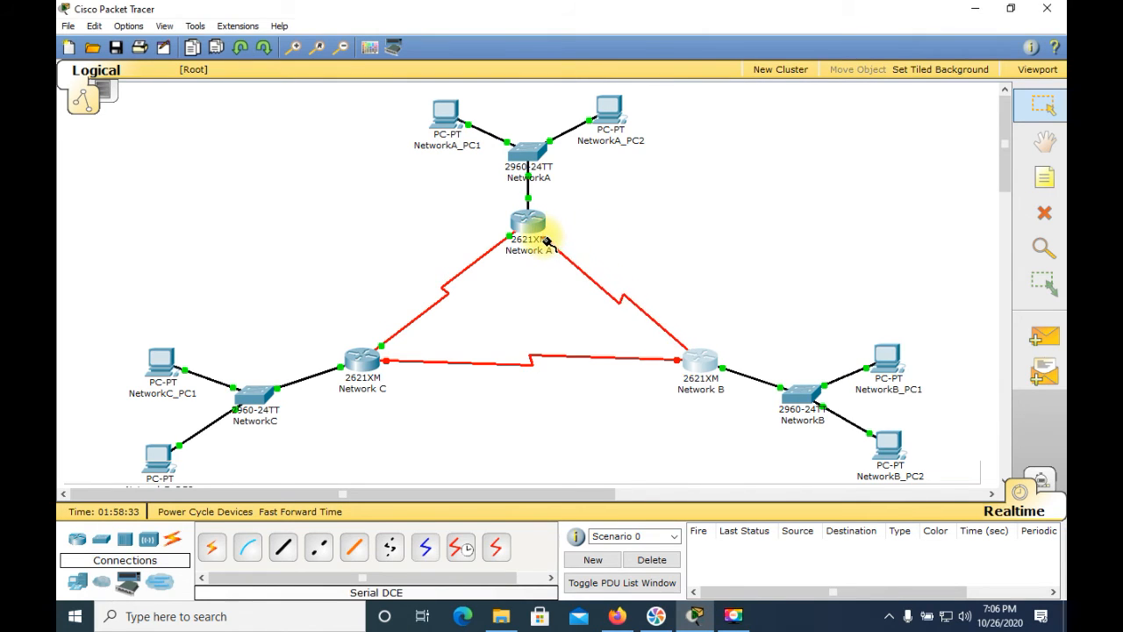
click(541, 230)
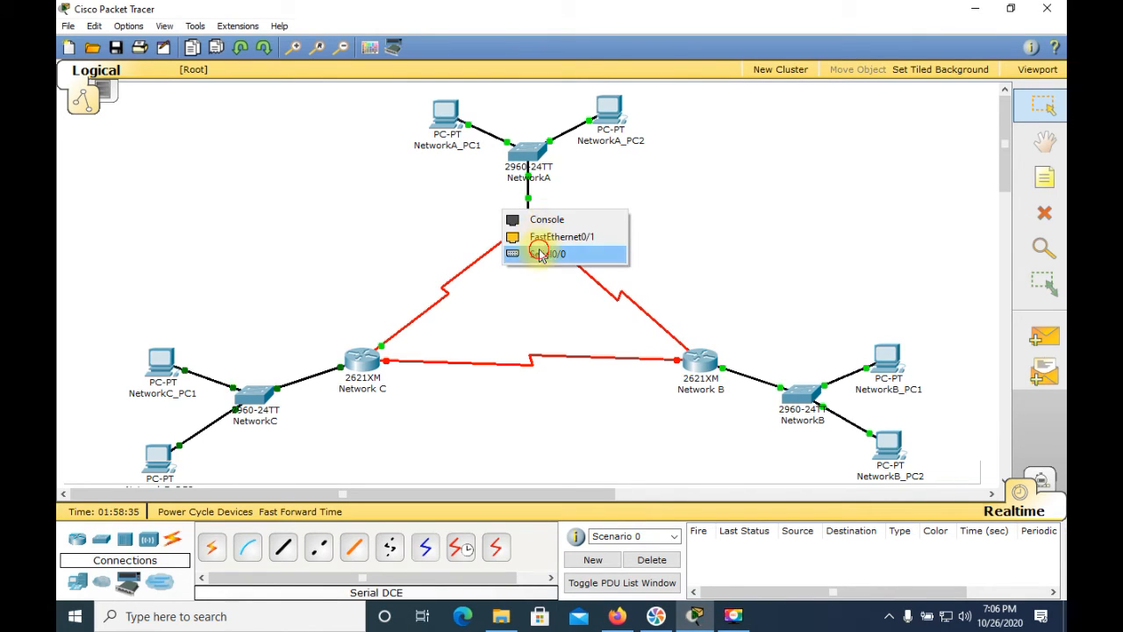
click(539, 254)
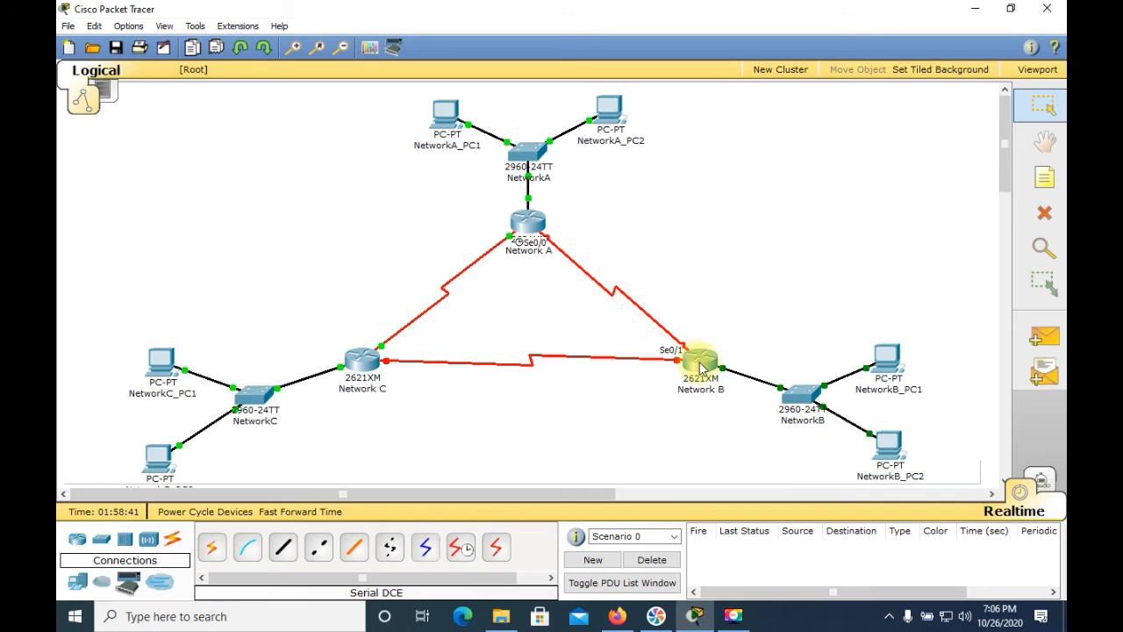
Reopen the Network A router's command line and enter interface configuration for s0/0
click(529, 227)
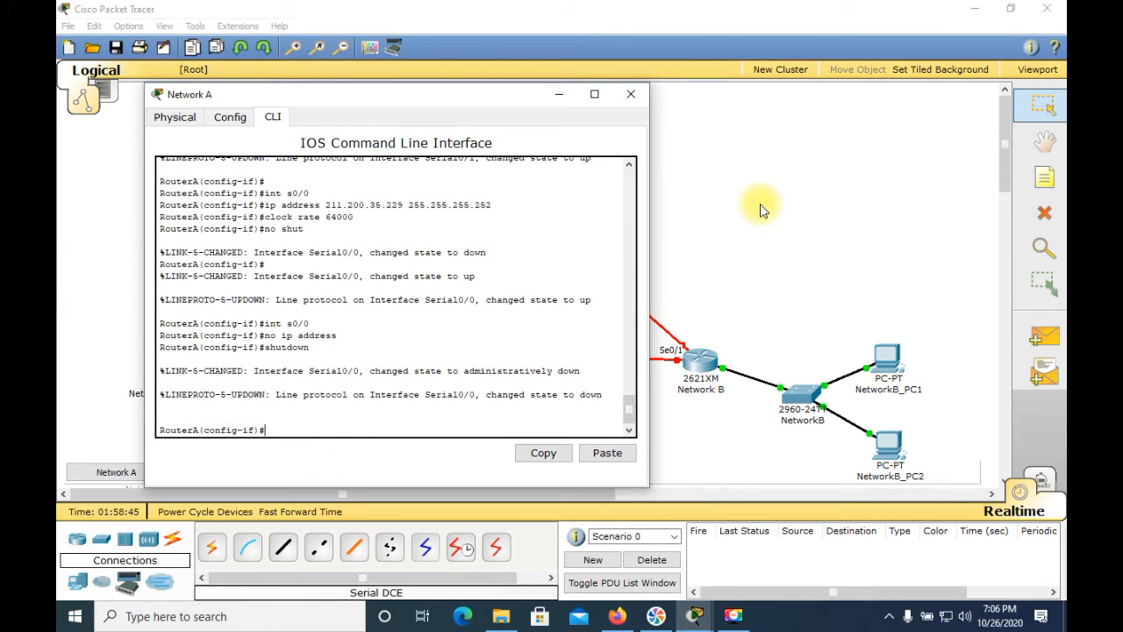
text(int )
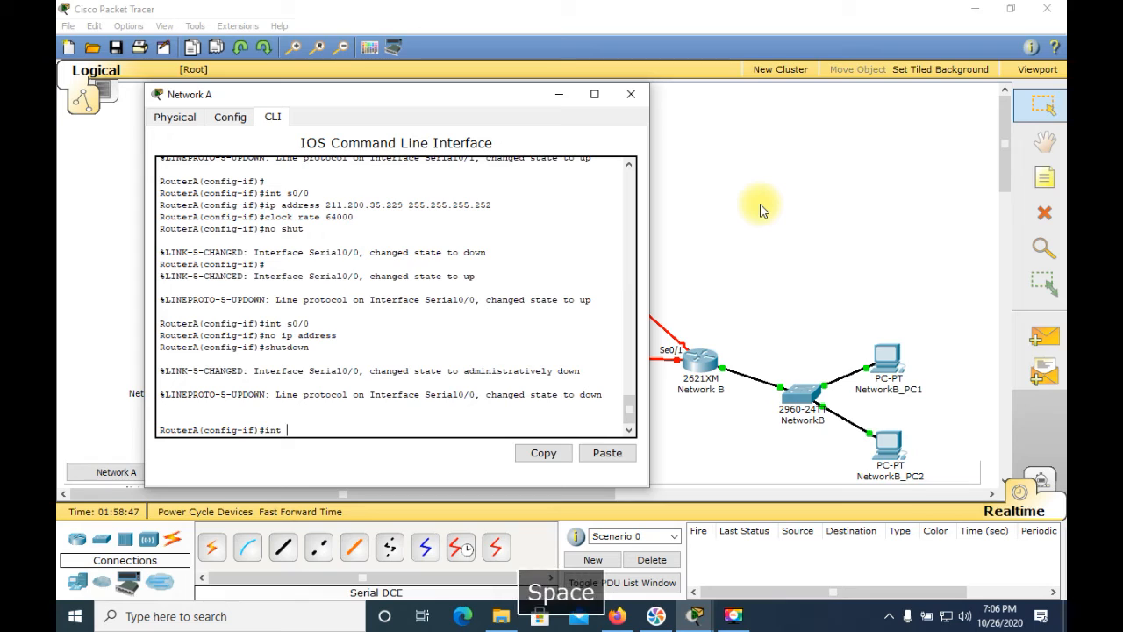
text(s0/0)
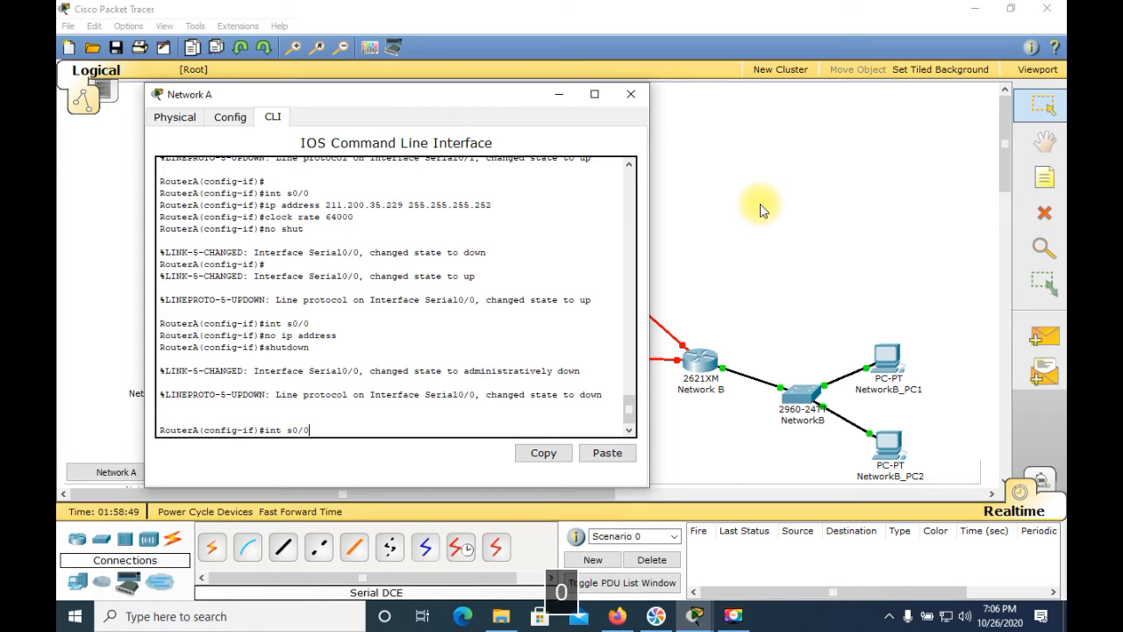
key(Return)
Assign RouterA's serial interface s0/0 the IP address 211.200.35.229 with mask 255.255.255.252
text(ip address )
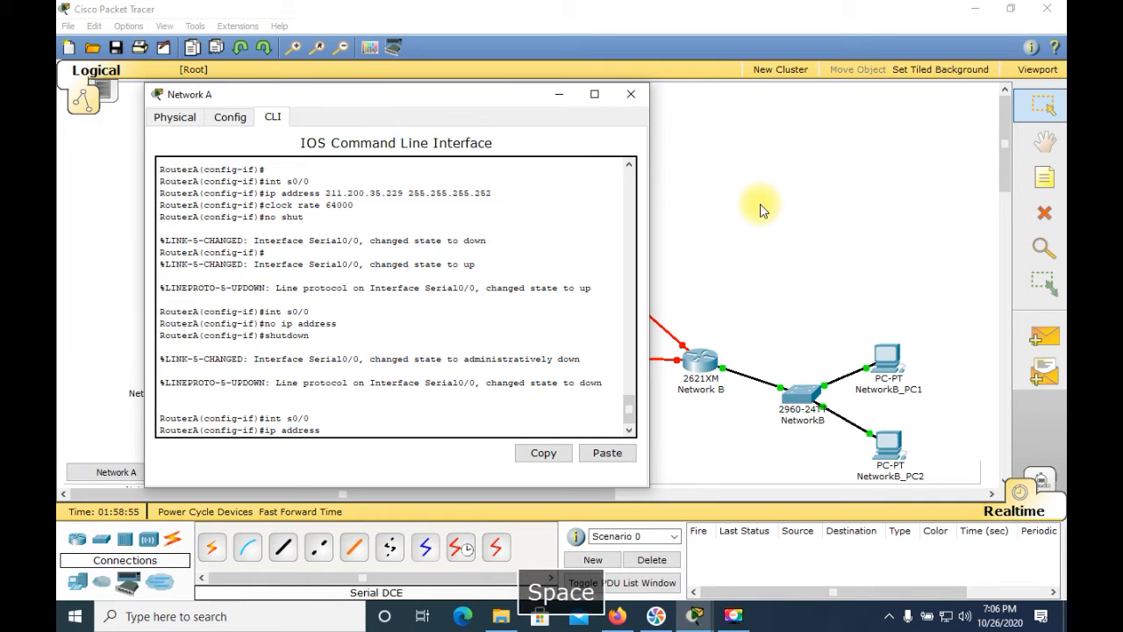
text(211)
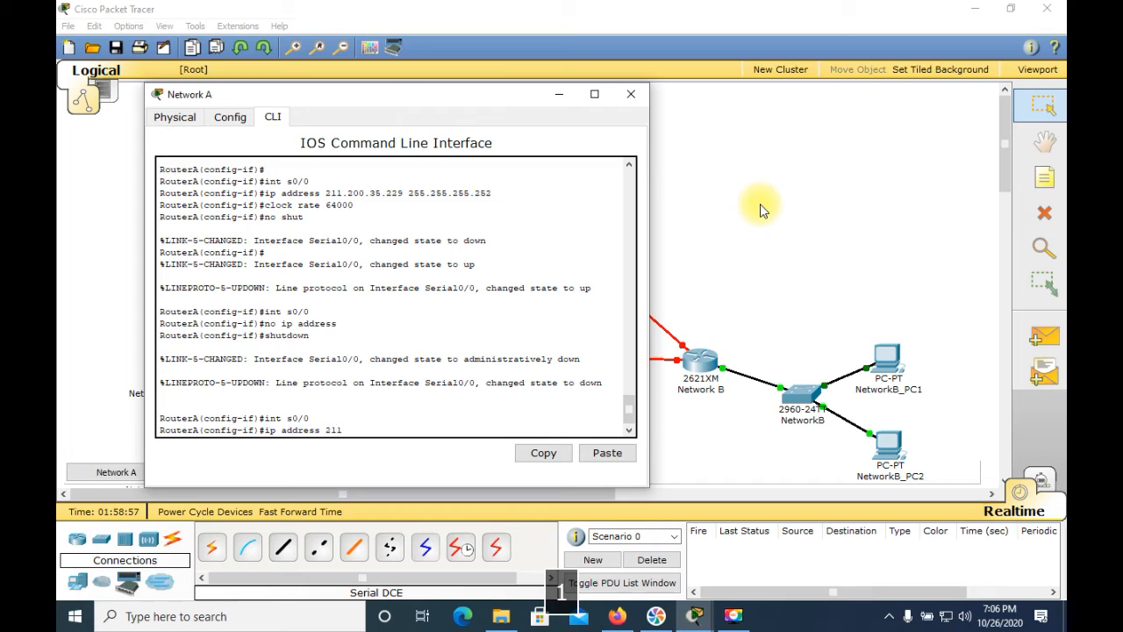
text(.200.35.229 )
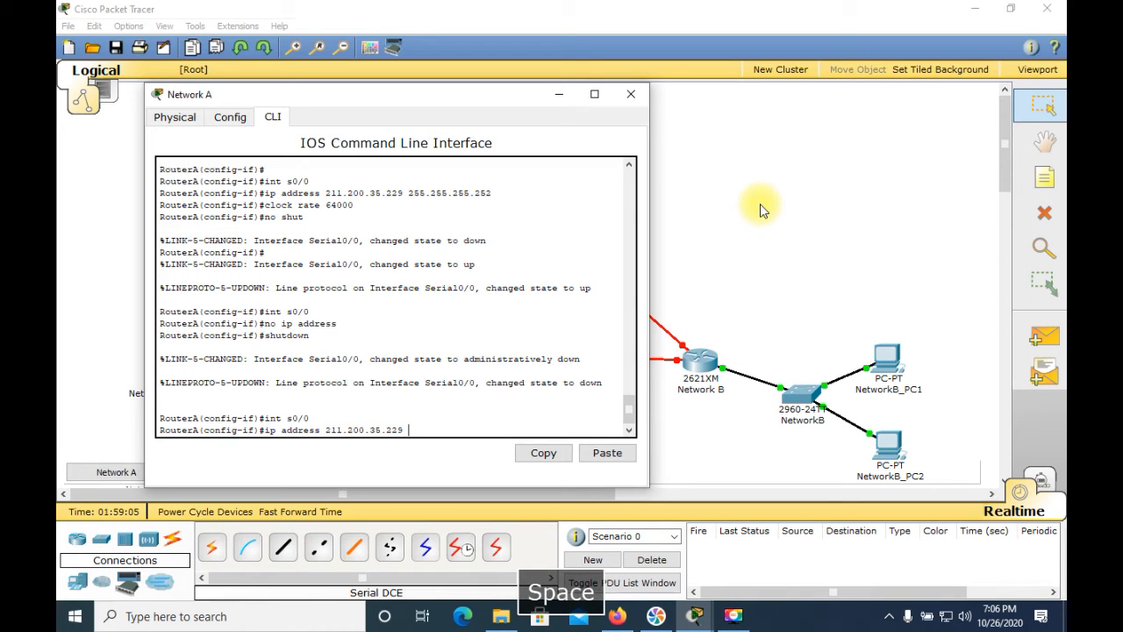
text(244)
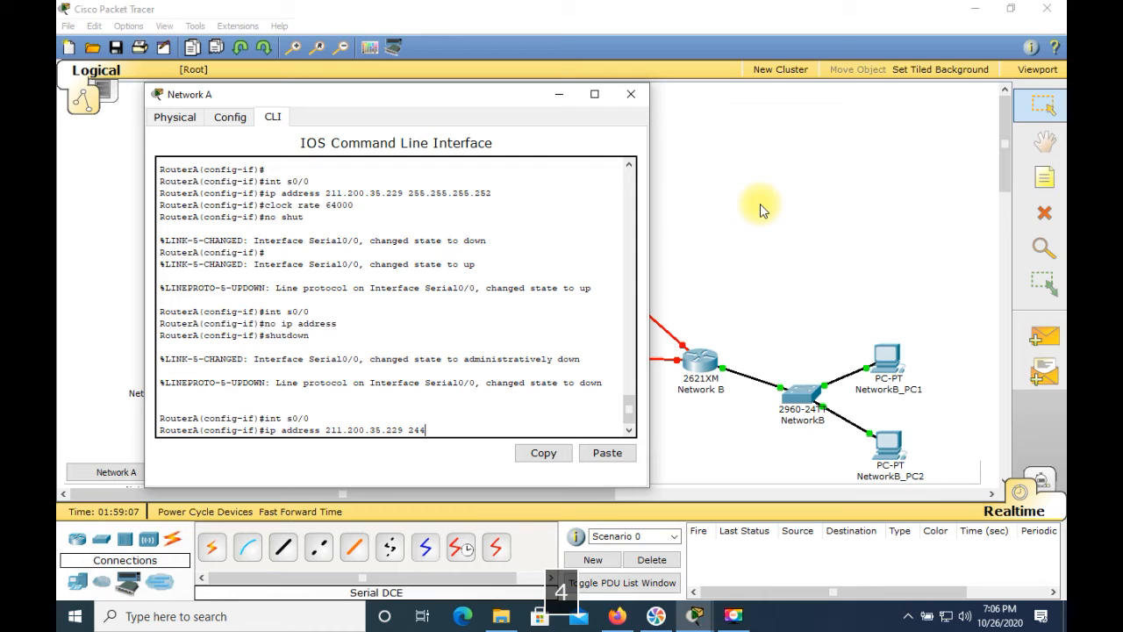
key(BackSpace)
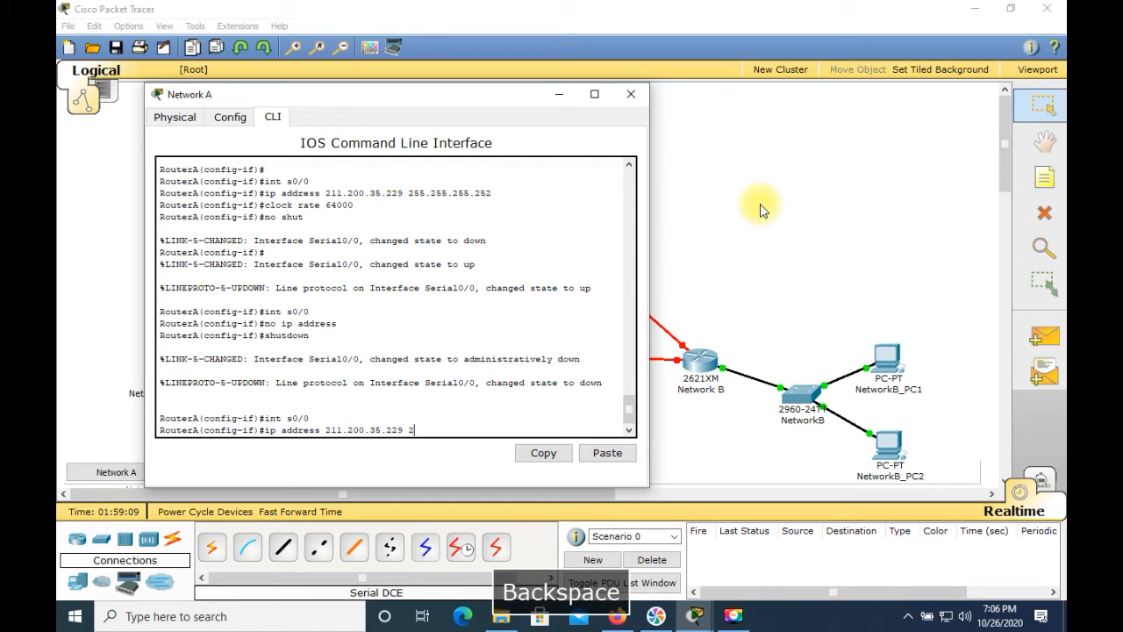
text(55.)
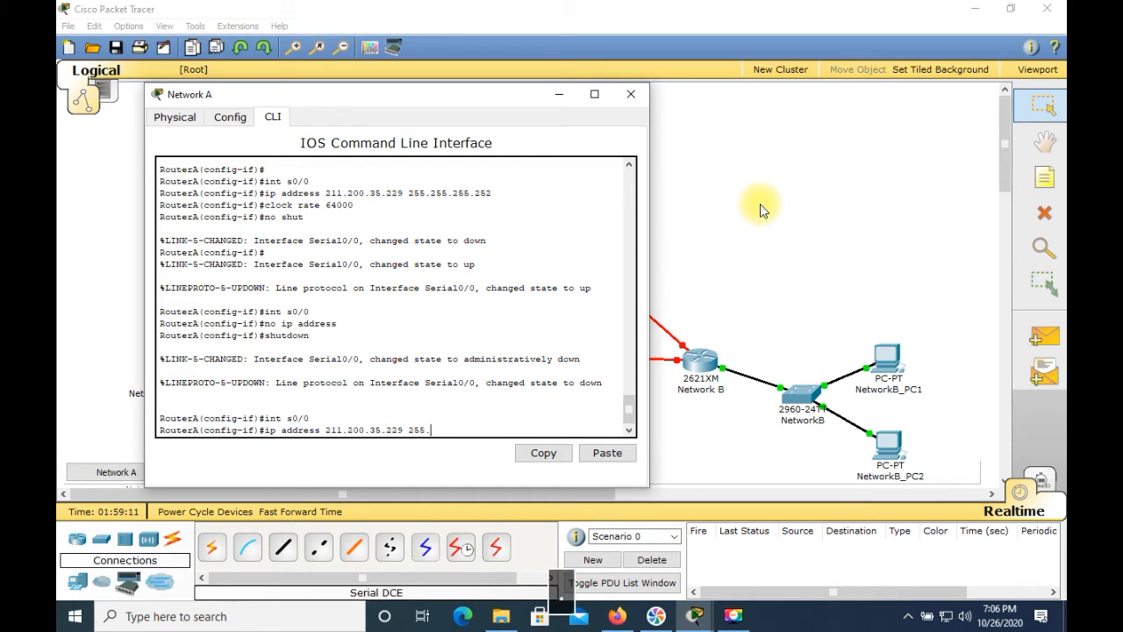
text(255.255.25)
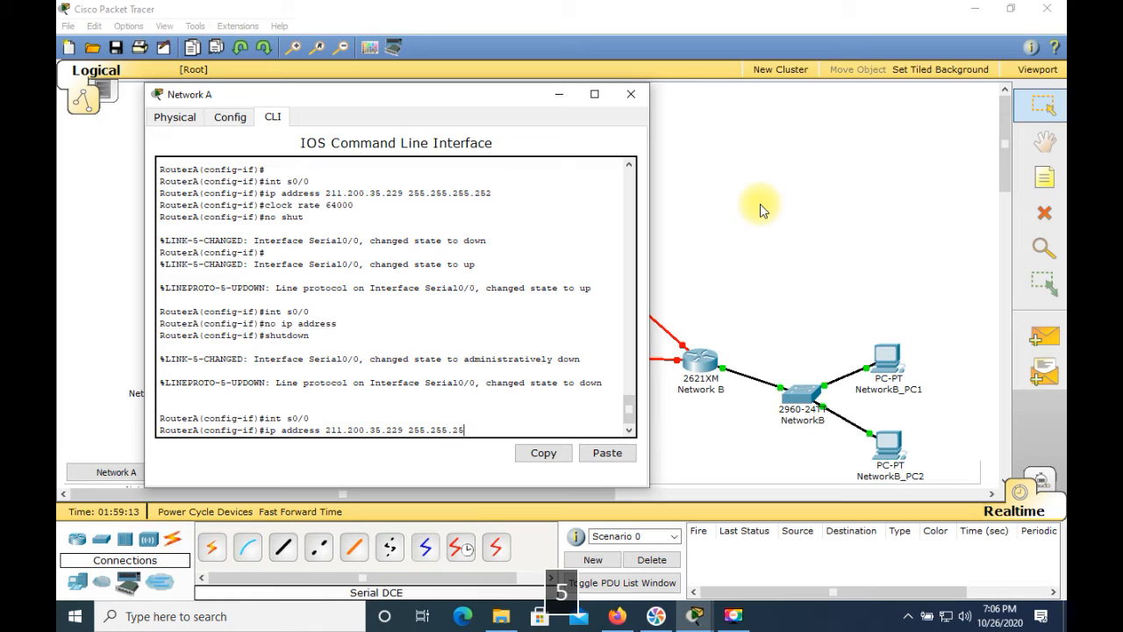
text(2)
key(Return)
Set RouterA's s0/0 clock rate to 64000, enable the interface with no shut, and close the router's window
text(clock rate)
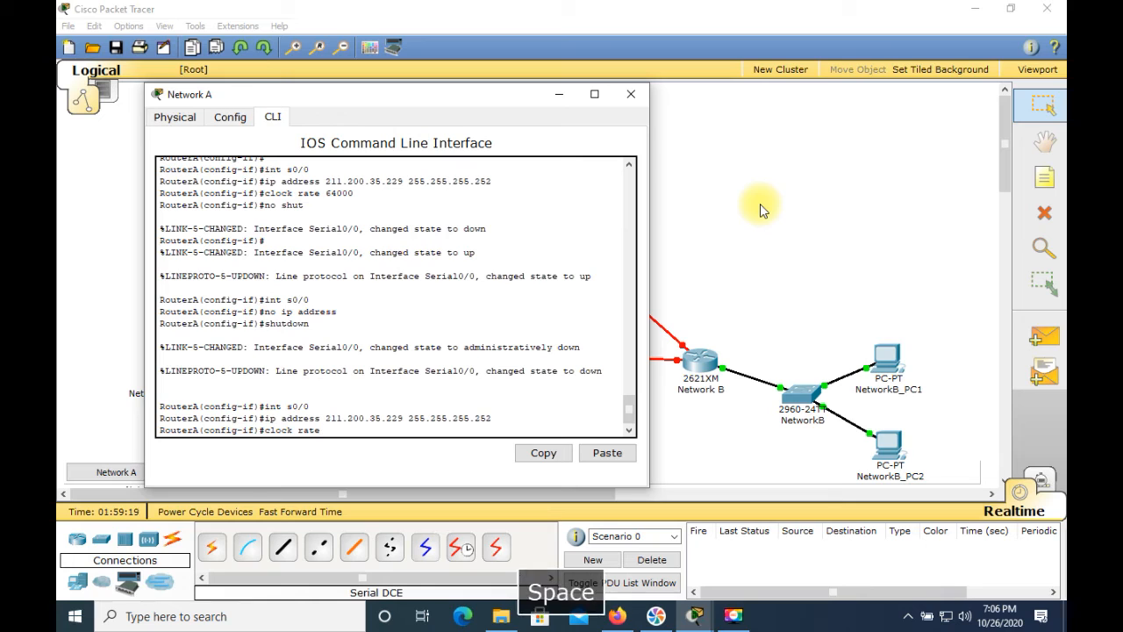
text( 640)
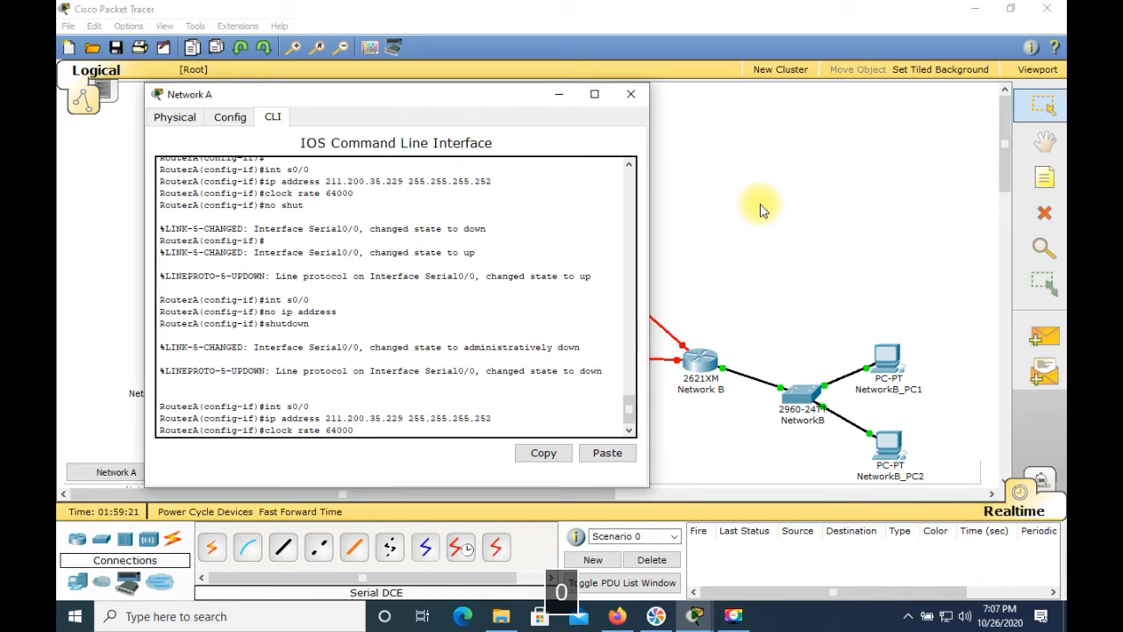
text(00)
key(Return)
text(no shut)
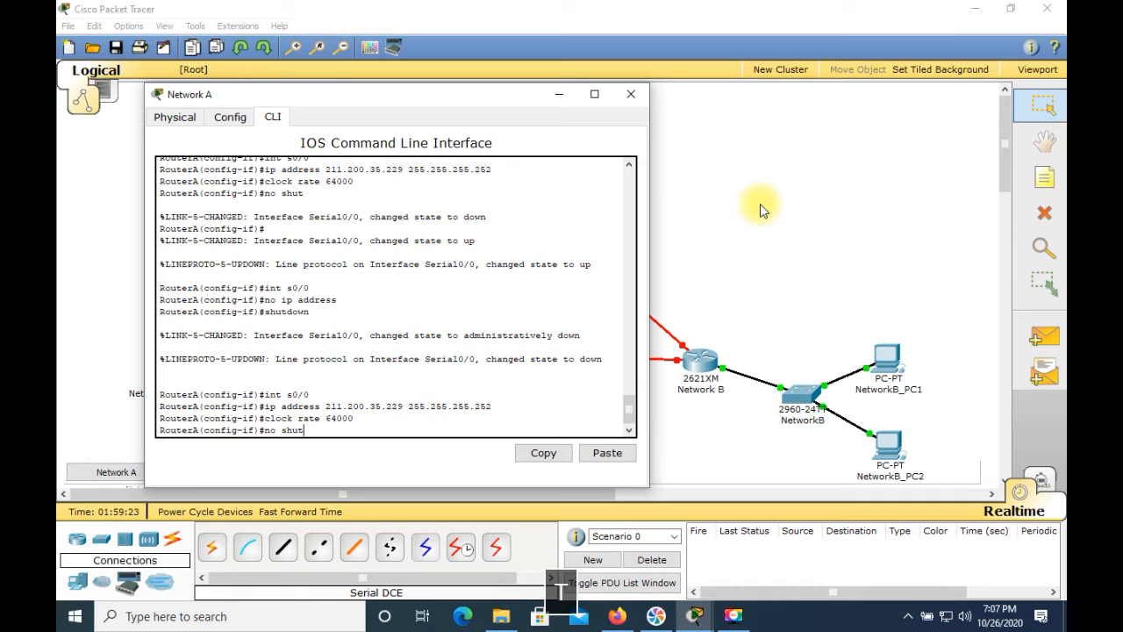
key(Return)
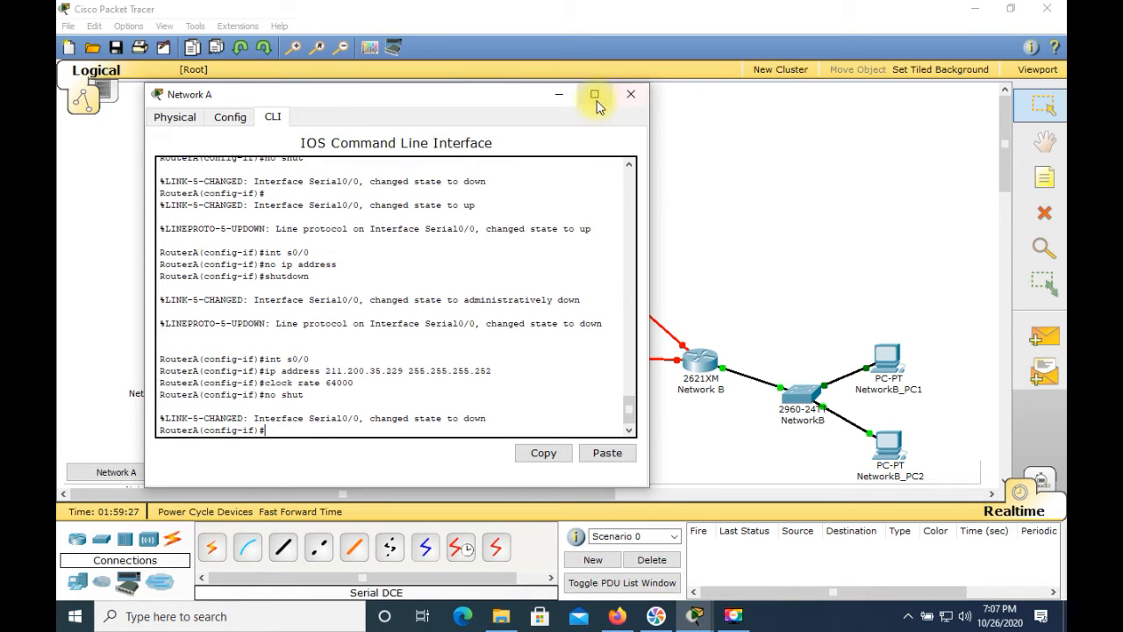
click(629, 94)
In the Network B router's command line, assign serial interface s0/1 the IP address 211.200.35.230 with mask 255.255.255.252
click(697, 367)
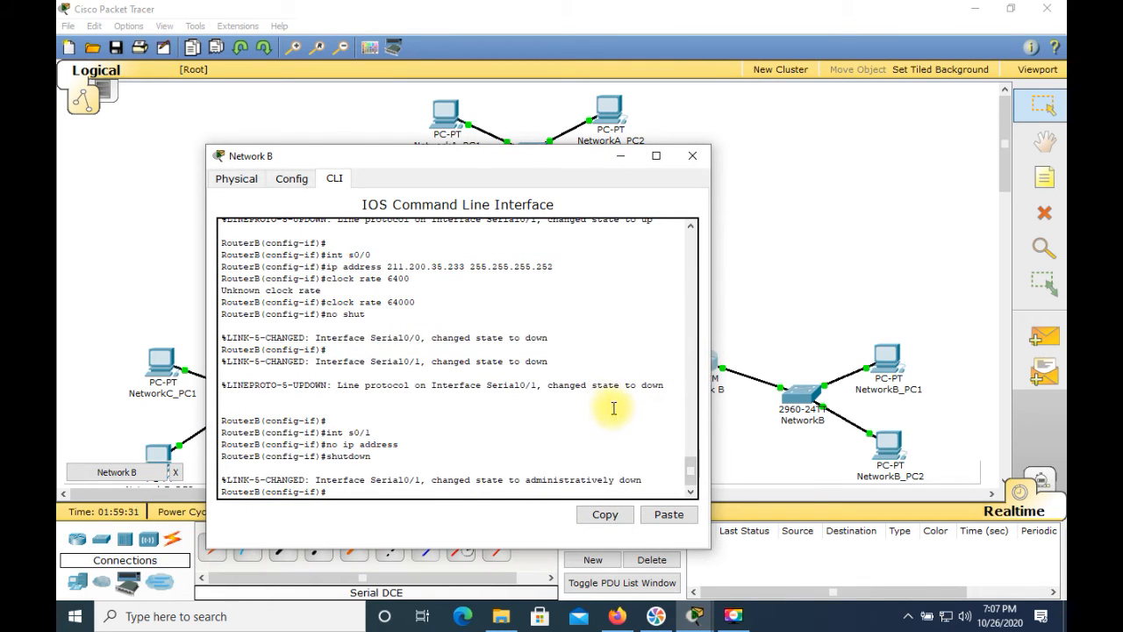
text(int )
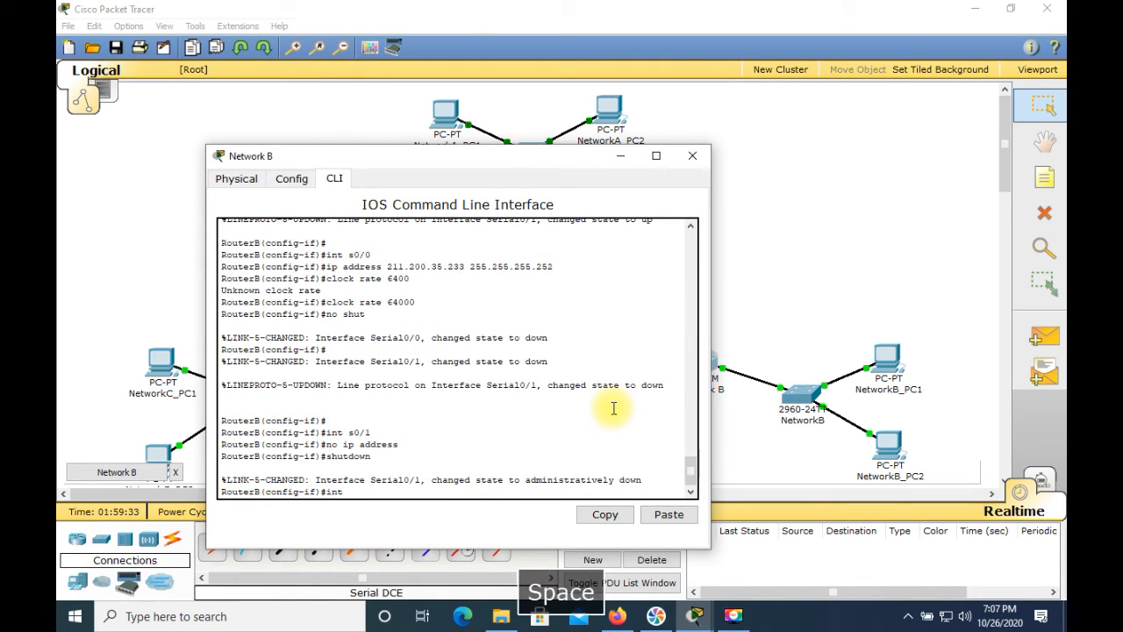
text(s0/1)
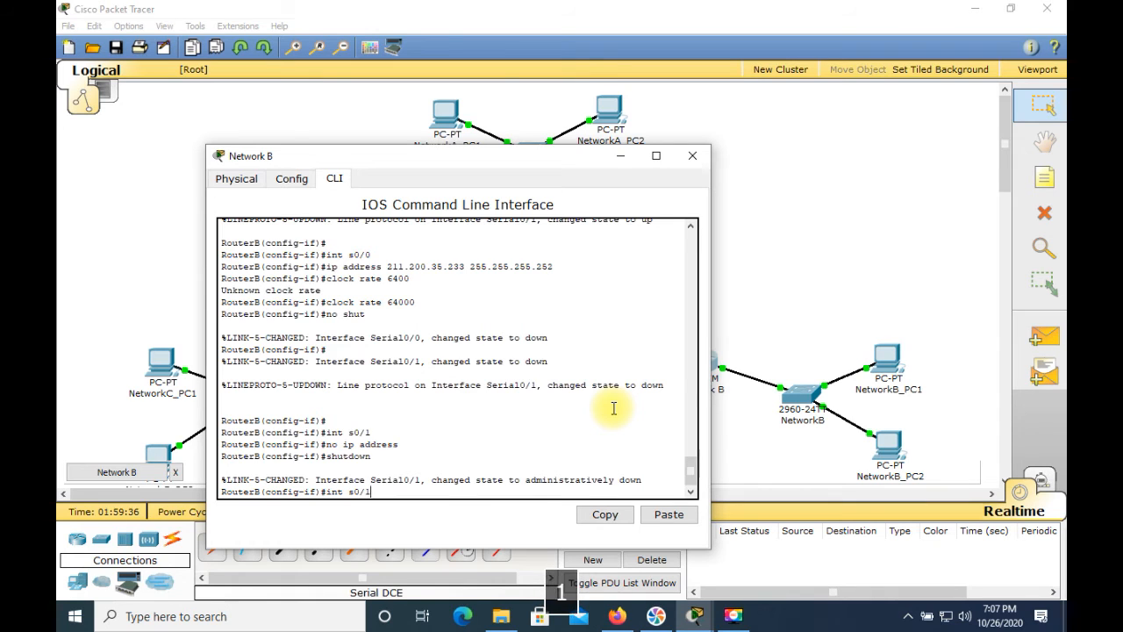
key(Return)
text(ip address )
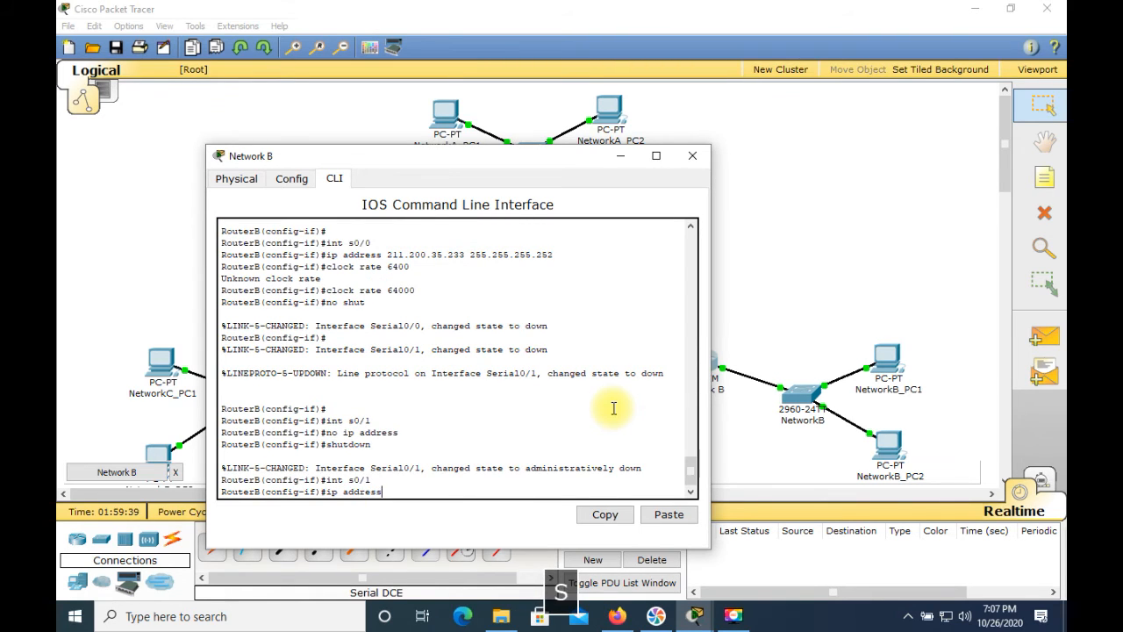
text(211)
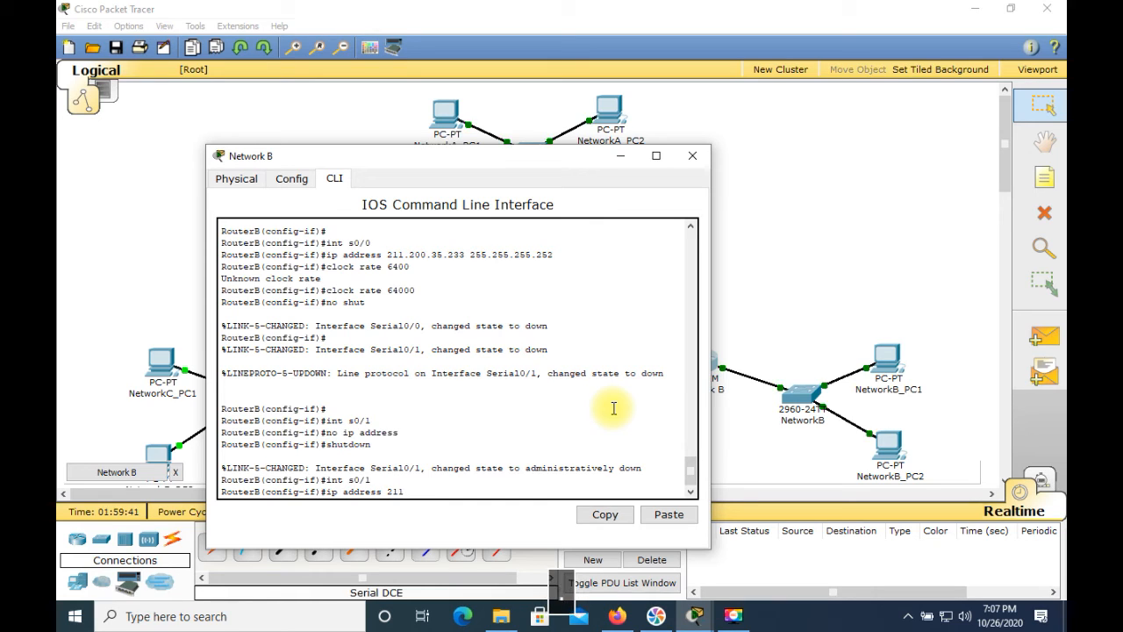
text(.200.3)
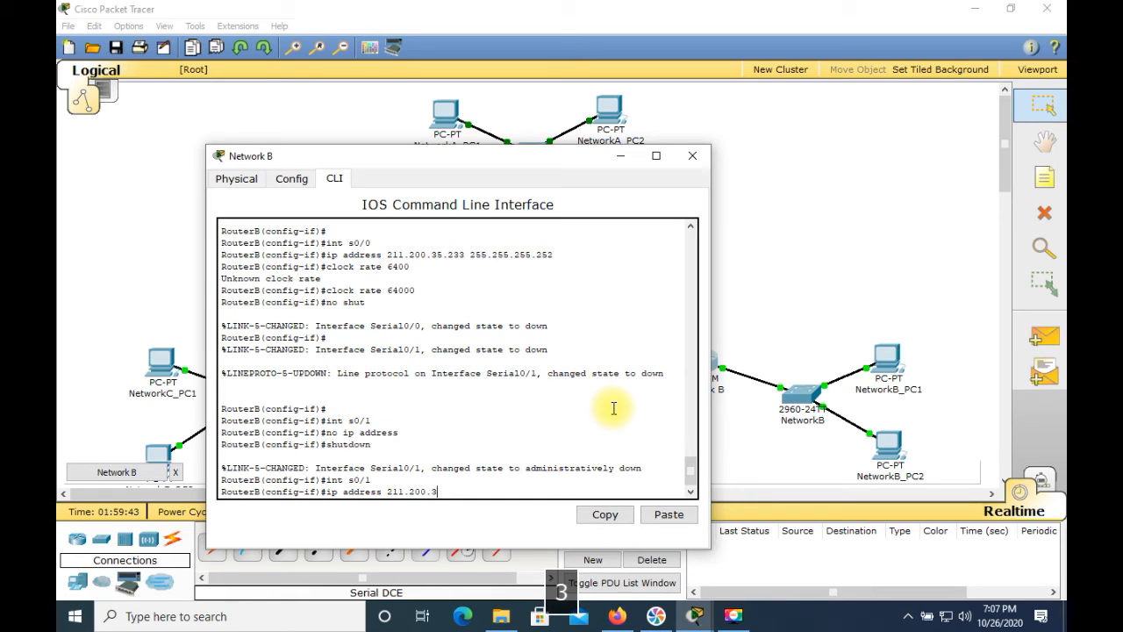
text(5.230 )
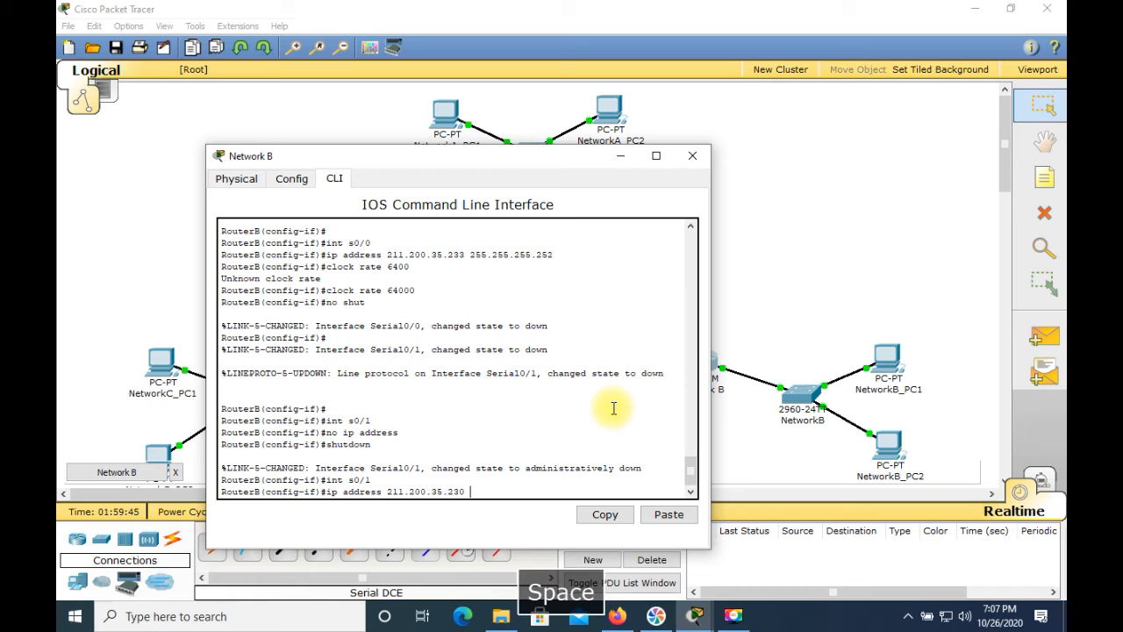
text(255.25)
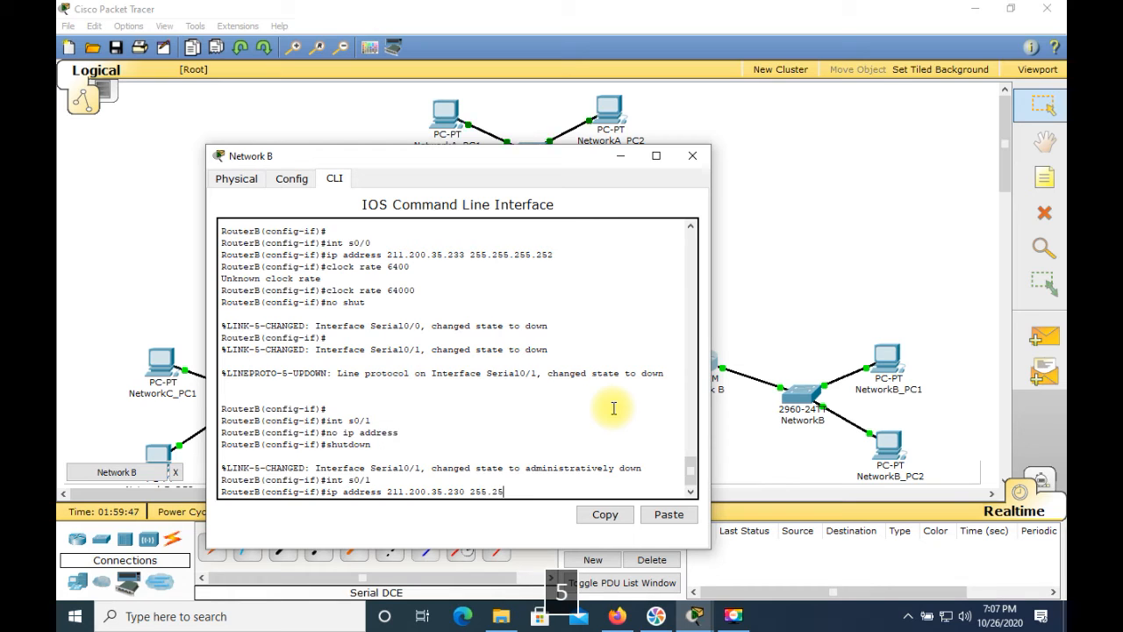
text(5.255.252)
key(Return)
Enable RouterB's s0/1 interface with no shut and close the router's window
text(no shut)
key(Return)
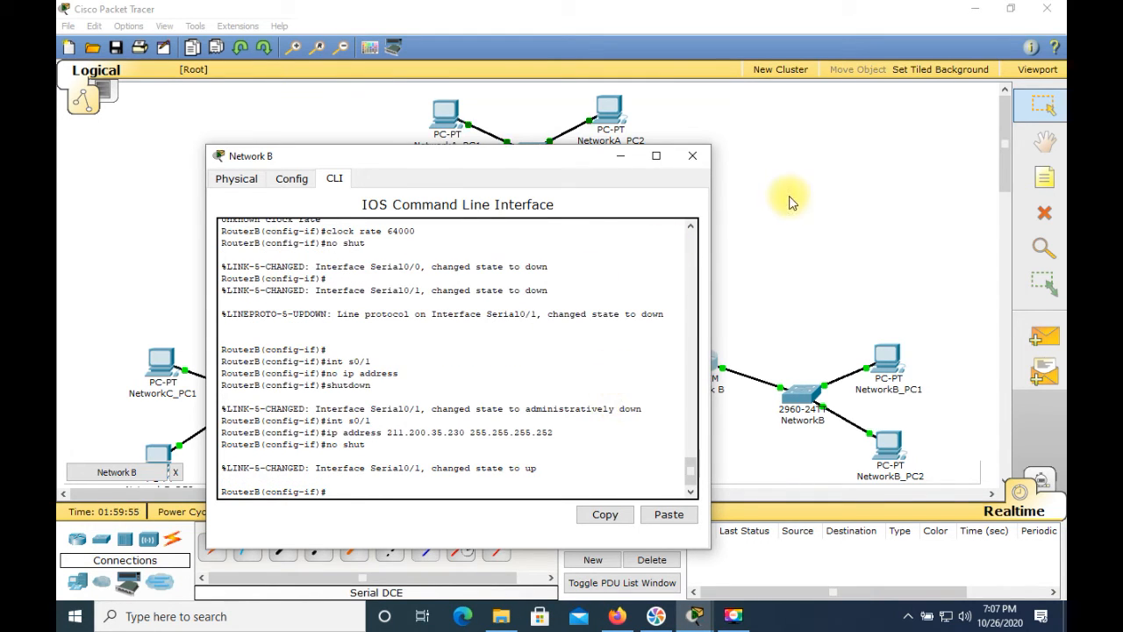
click(697, 156)
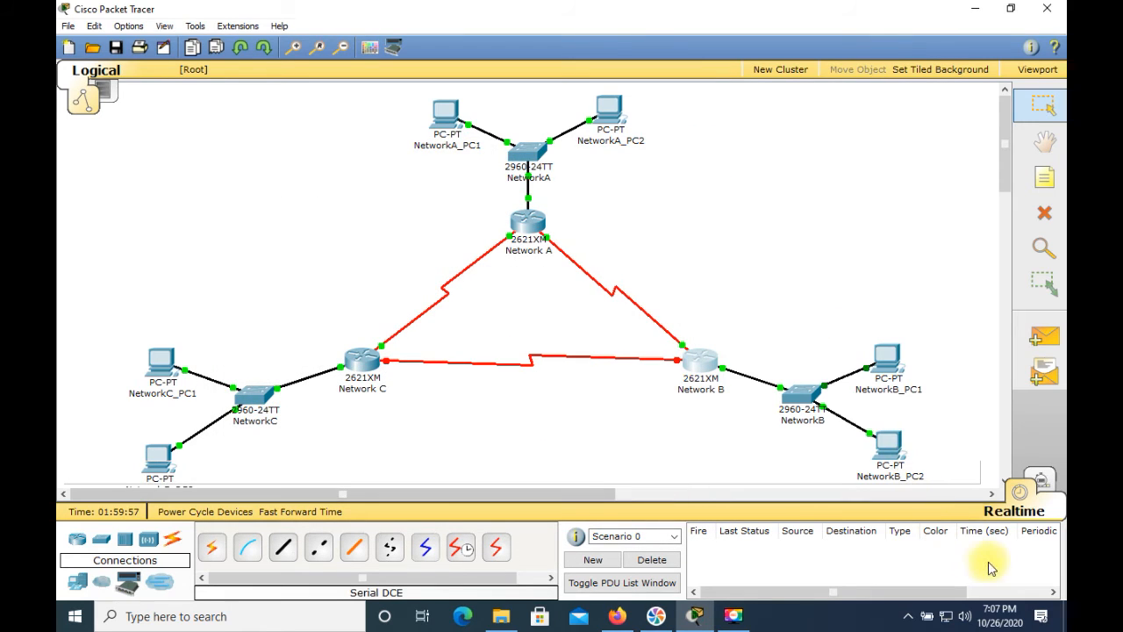
click(751, 448)
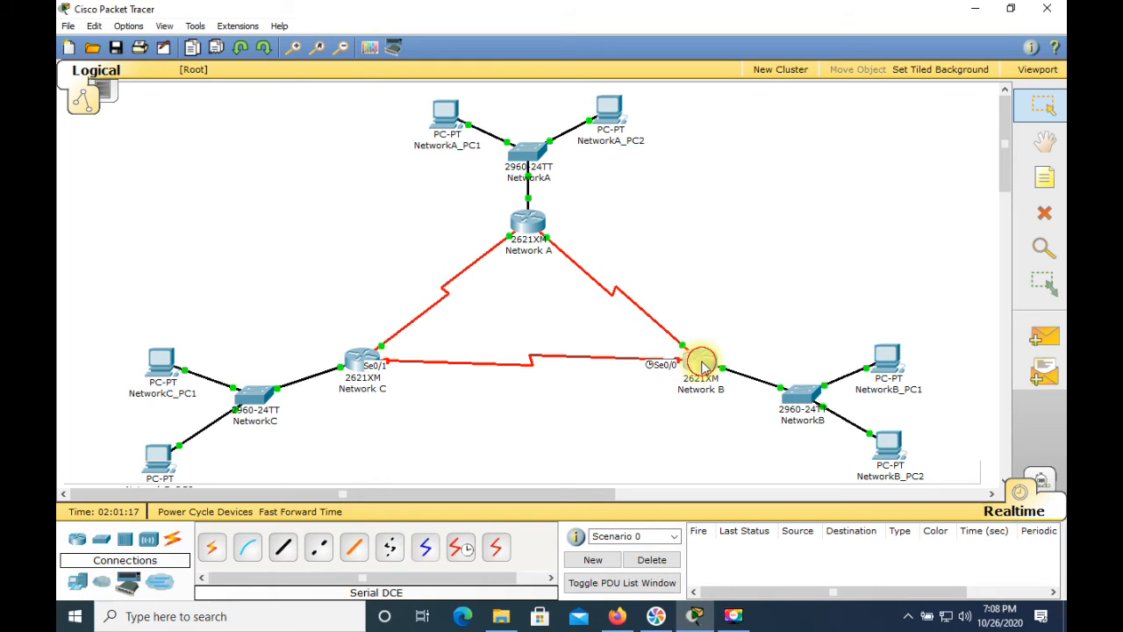
Reopen the Network B router's command line and assign s0/0 the IP address 211.200.35.233 with mask 255.255.255.252
click(704, 361)
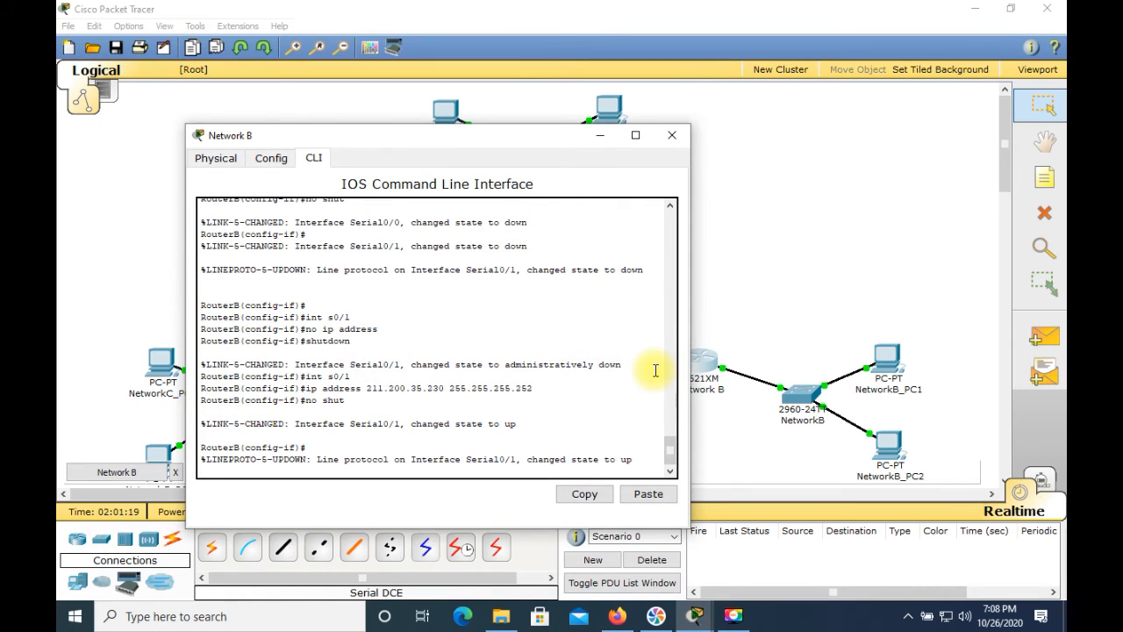
key(Return)
text(int )
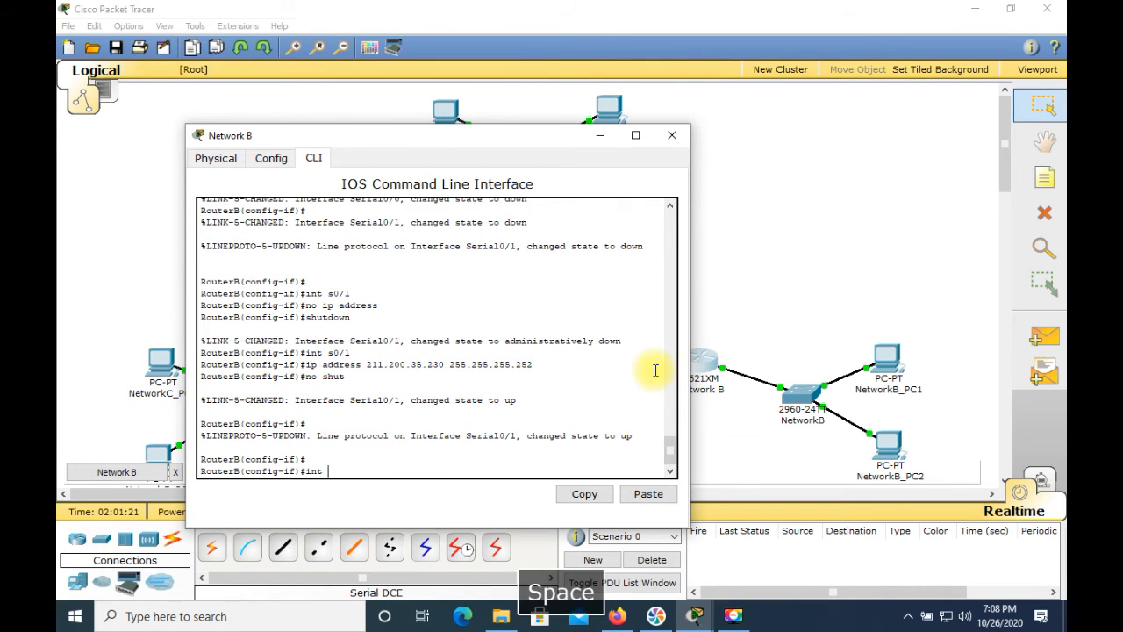
text(s0/0)
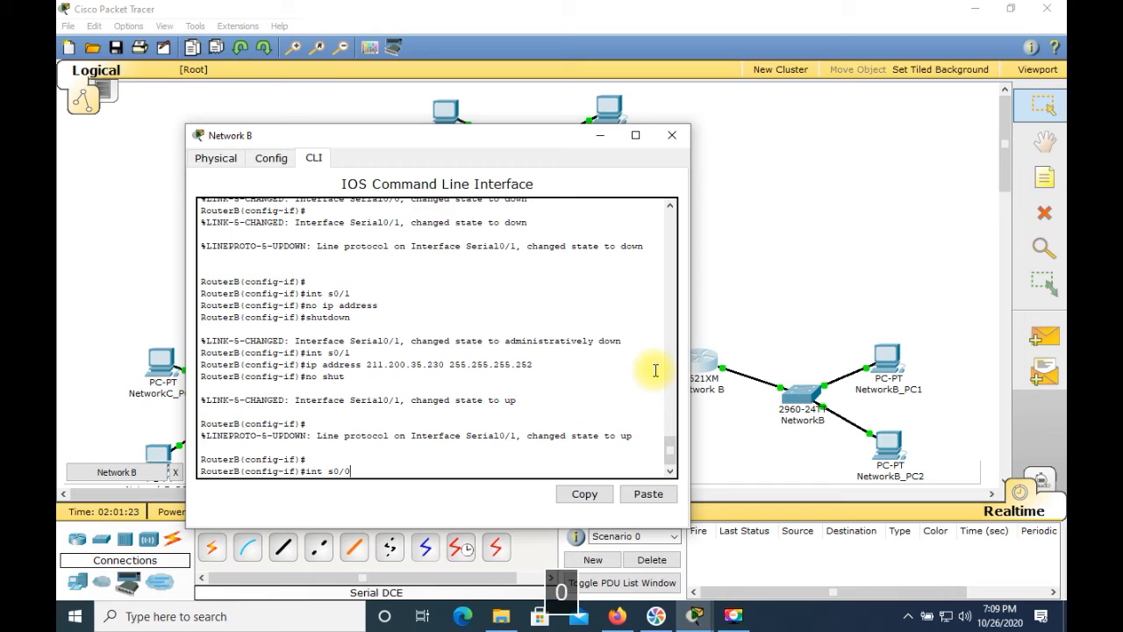
key(Return)
text(ip address)
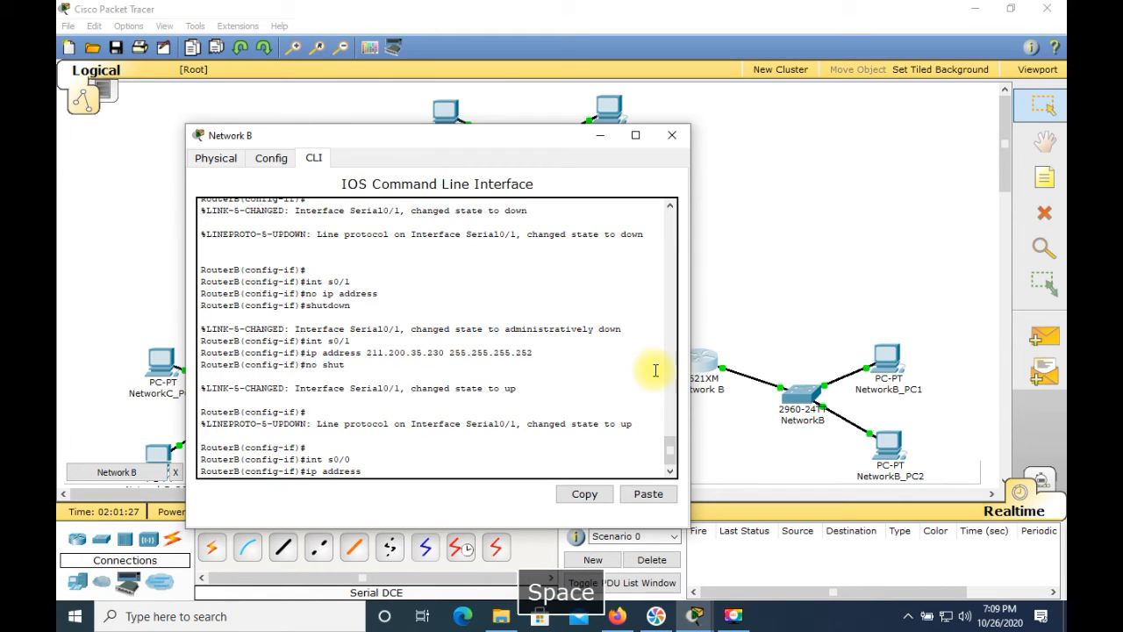
text( 211.)
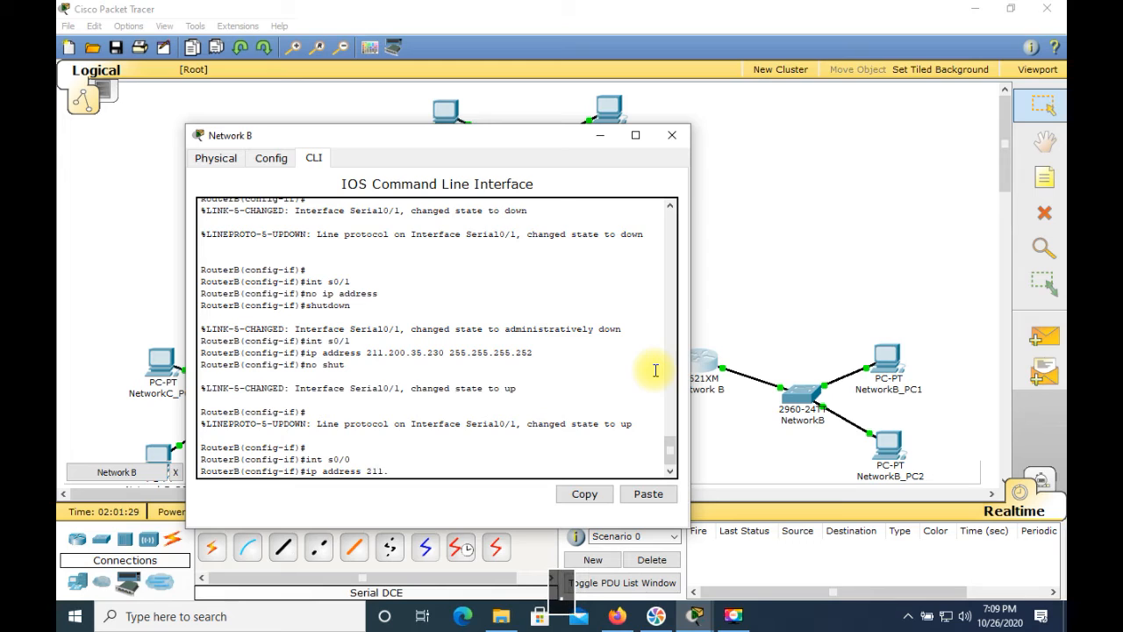
text(200.35.233)
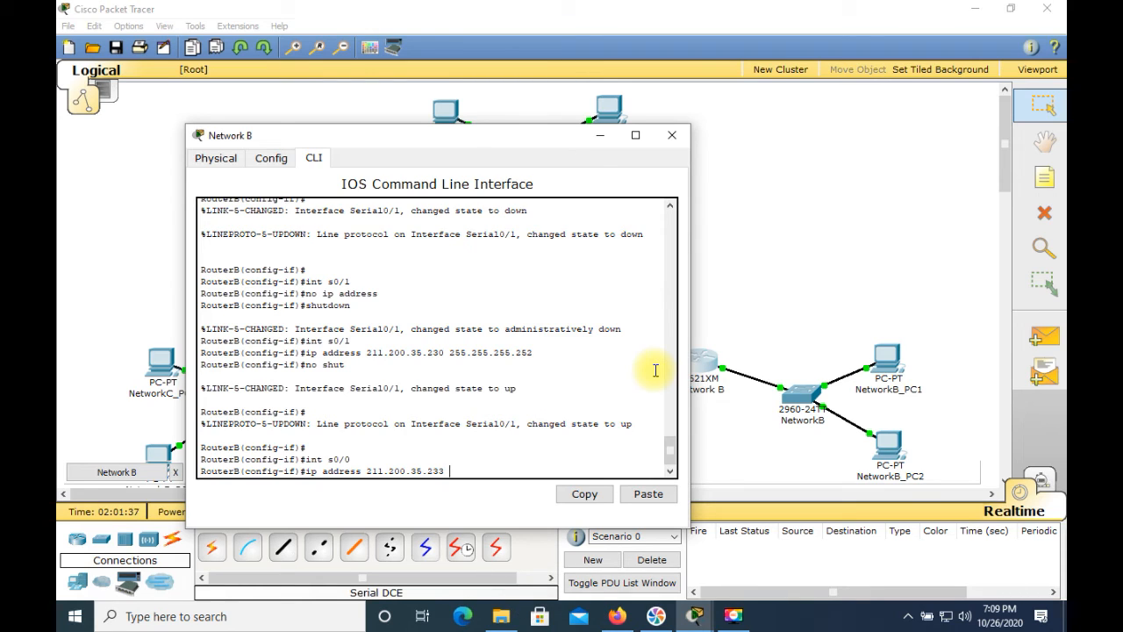
text( 255)
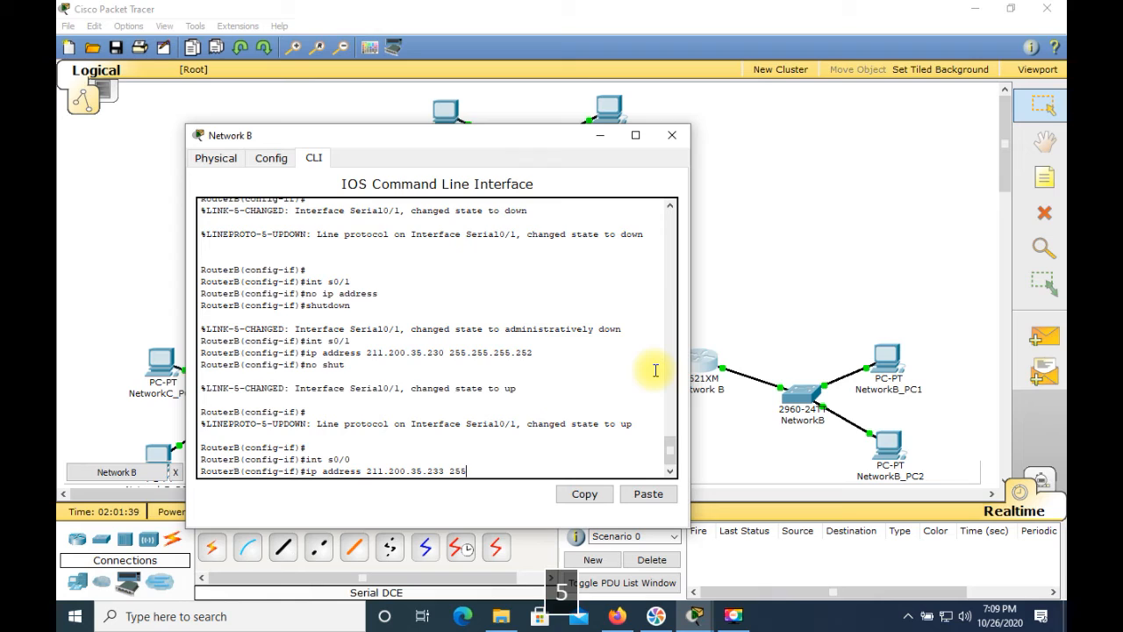
text(.255.255.252)
key(Return)
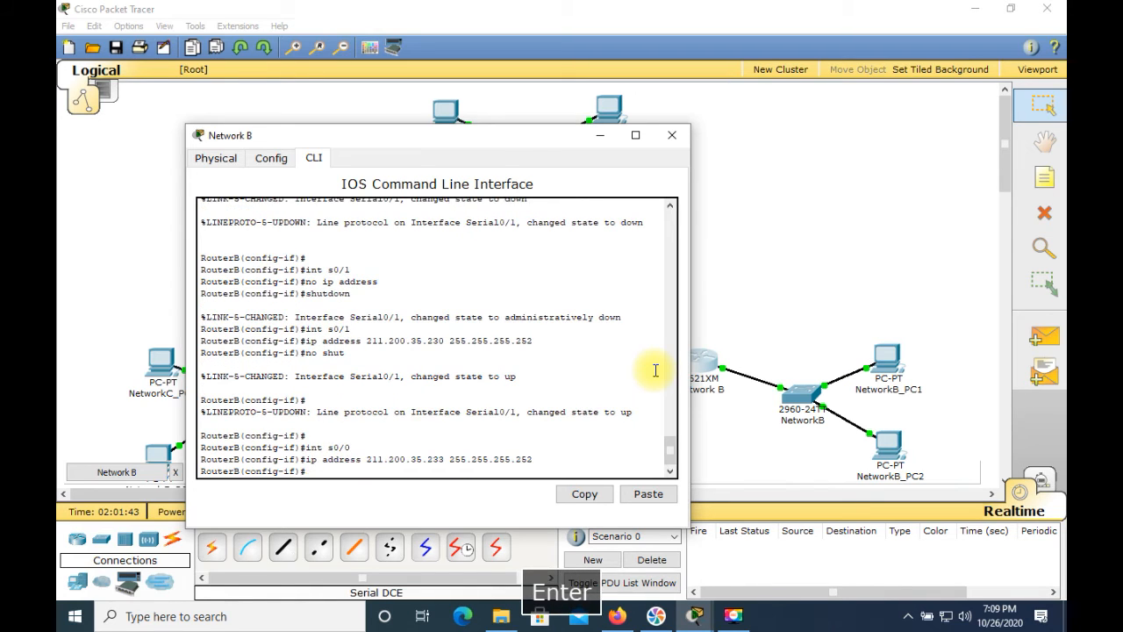
Set RouterB's s0/0 clock rate to 64000, enable the interface with no shut, and close the router's window
text(clock )
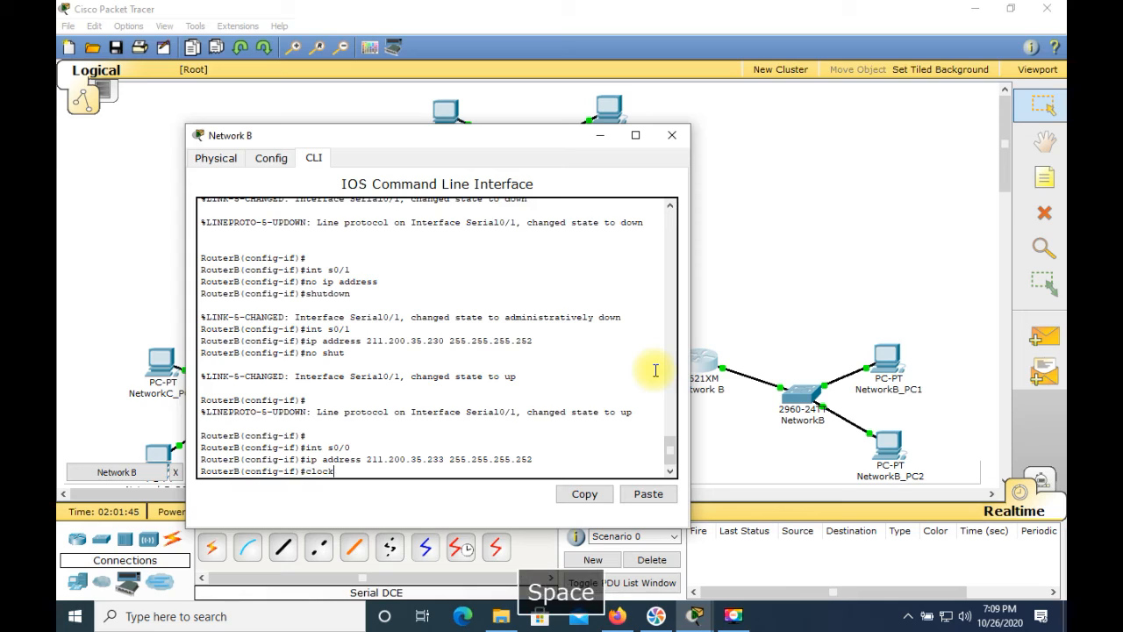
text(rate 64)
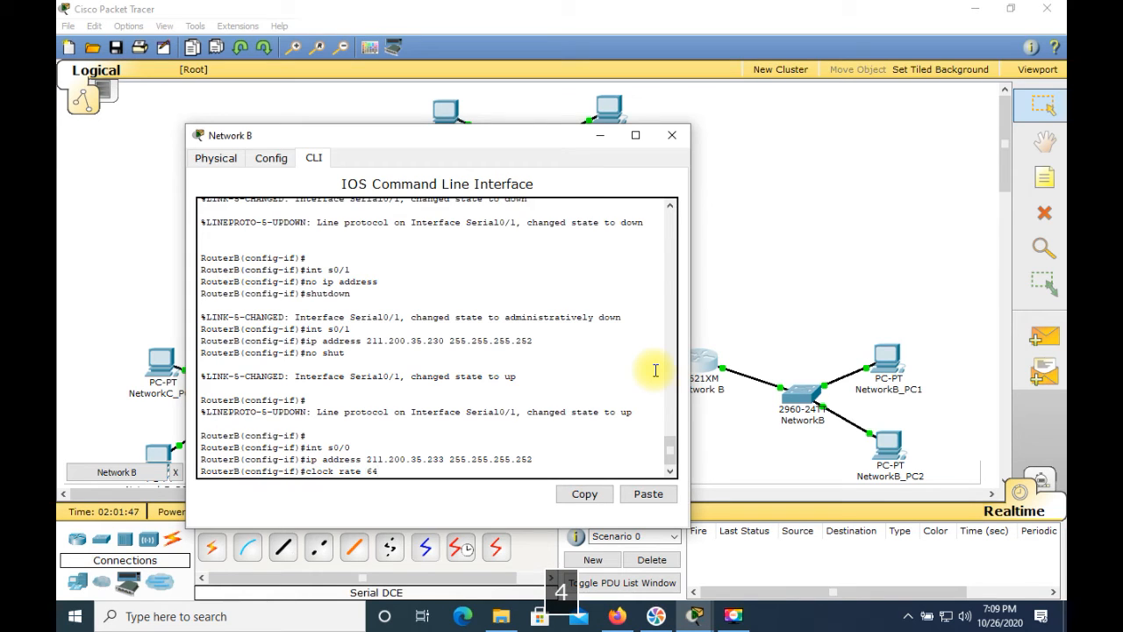
text(000)
key(Return)
text(n)
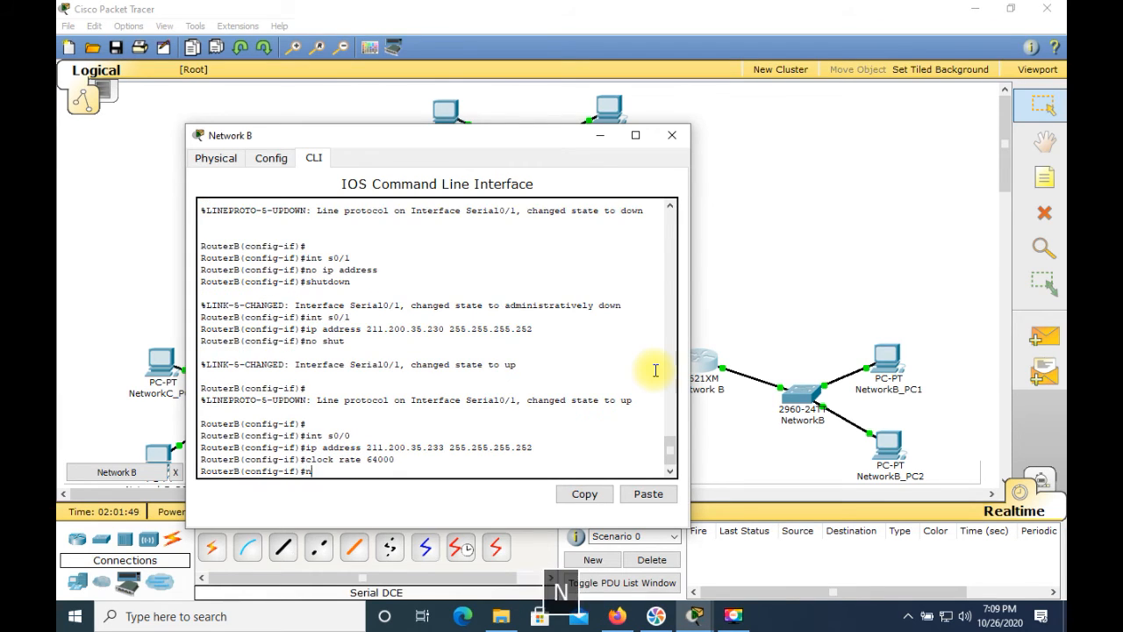
text(o shut)
key(Return)
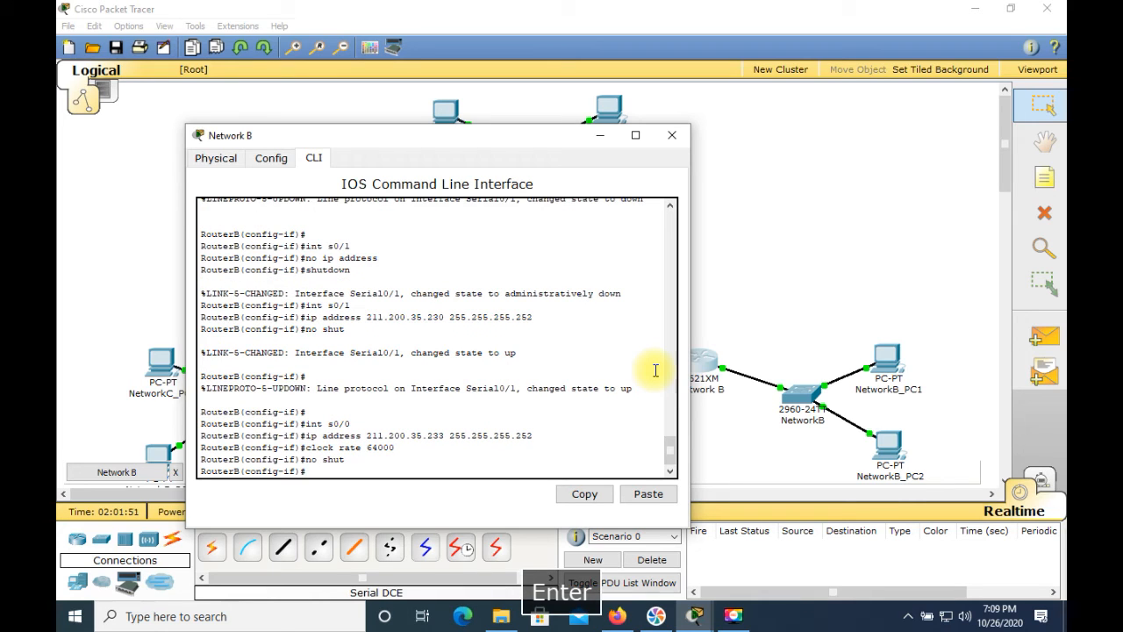
click(673, 135)
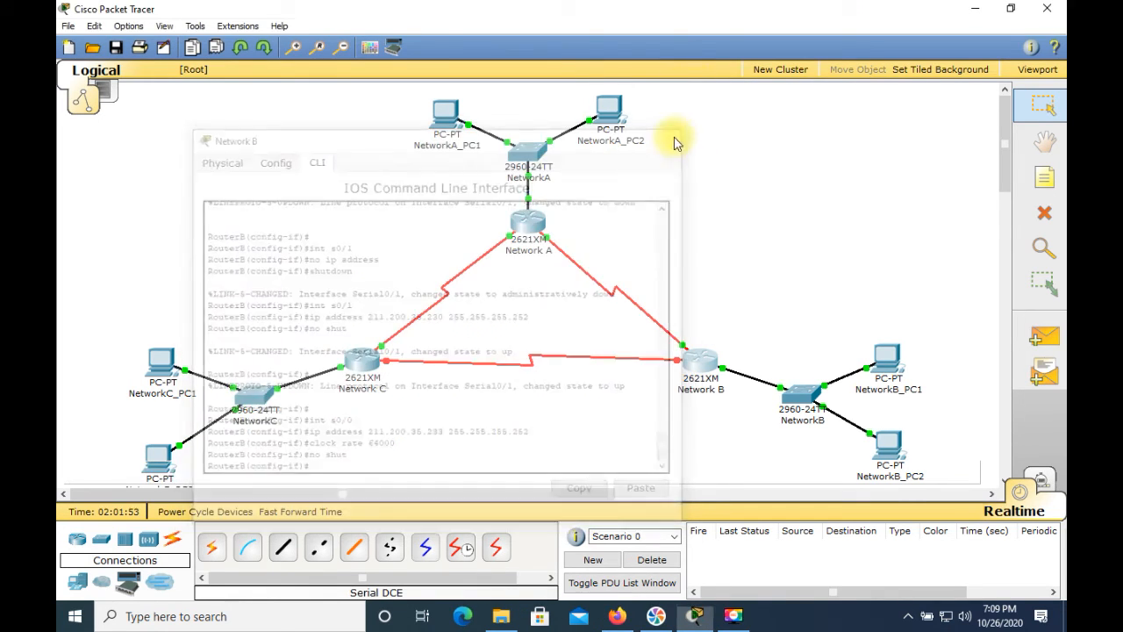
In the Network C router's command line, assign serial interface s0/1 the IP address 211.200.35.234 with mask 255.255.255.252
click(364, 360)
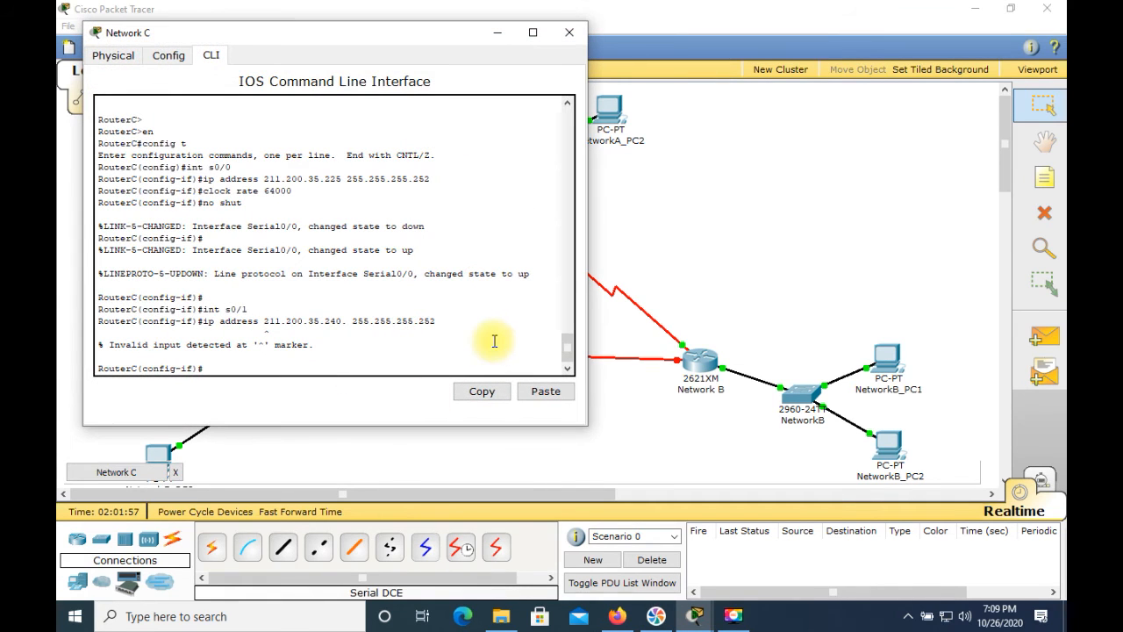
text(int )
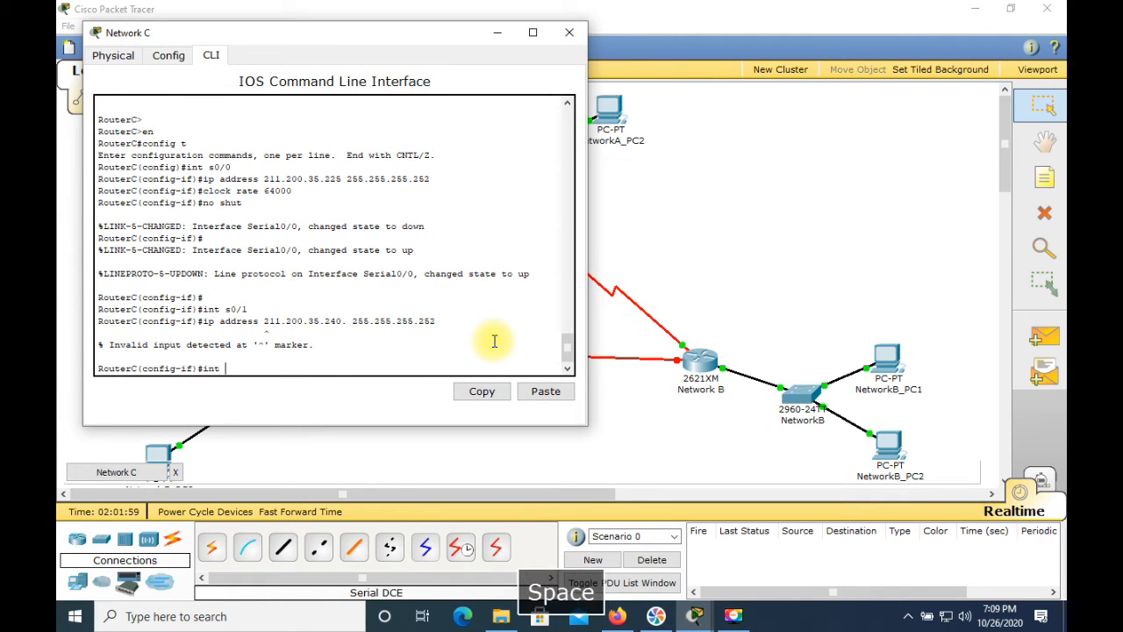
text(s0/1)
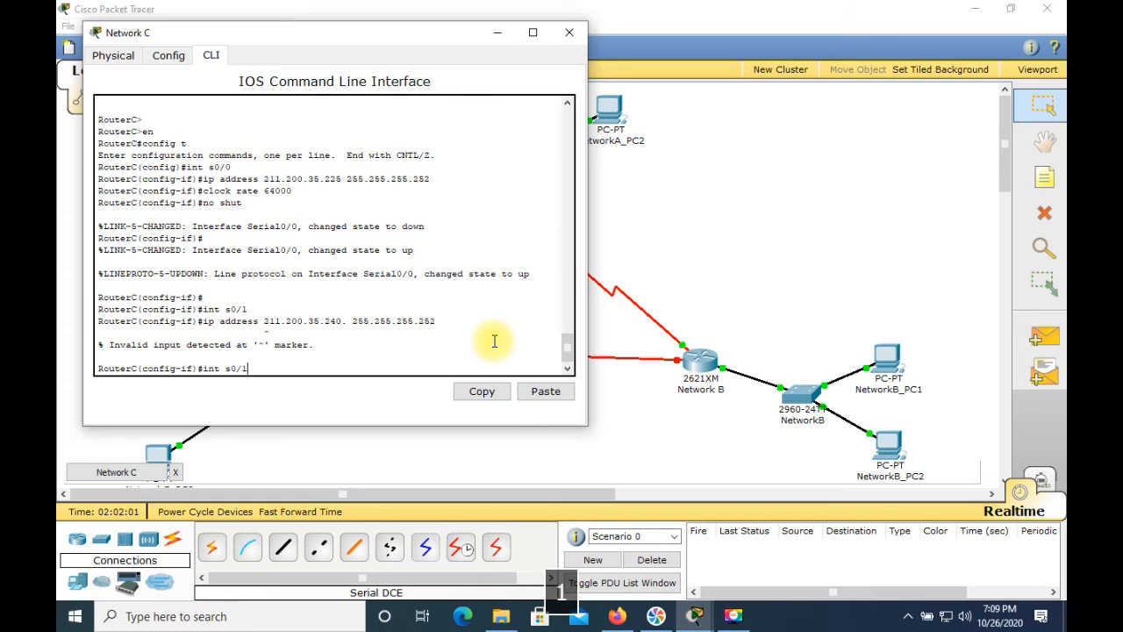
key(Return)
text(ip a)
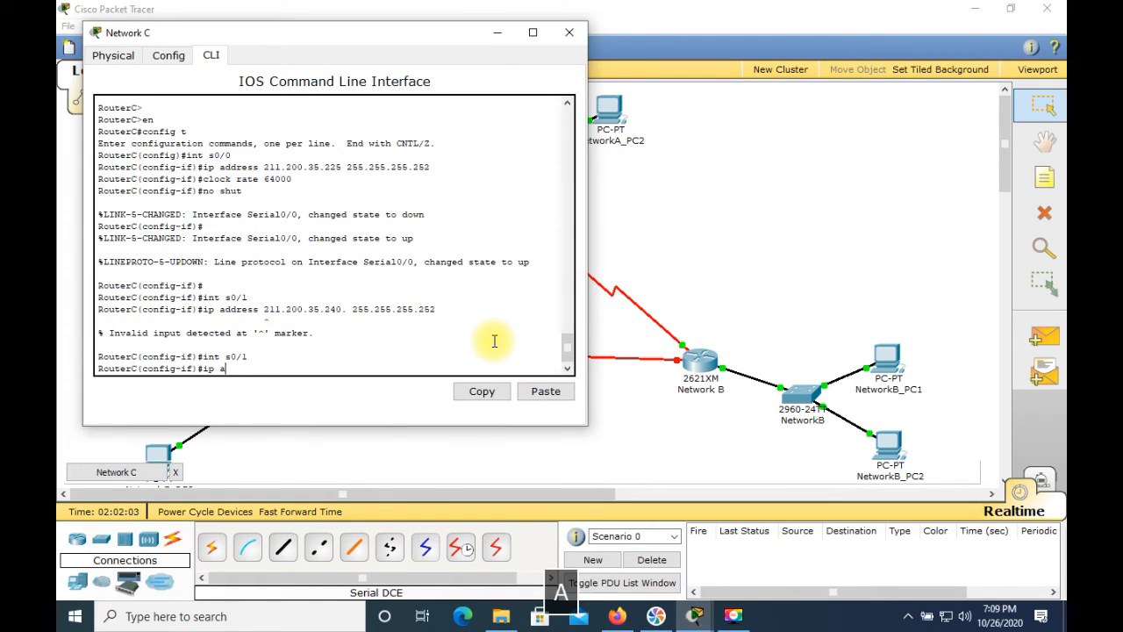
text(ddress)
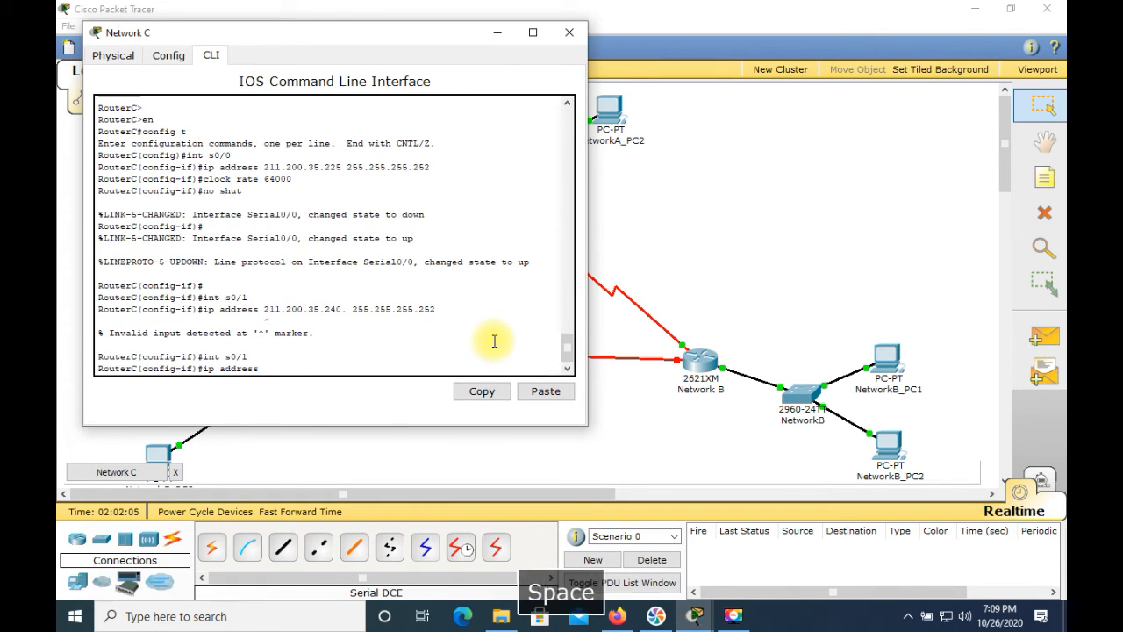
text( 211.)
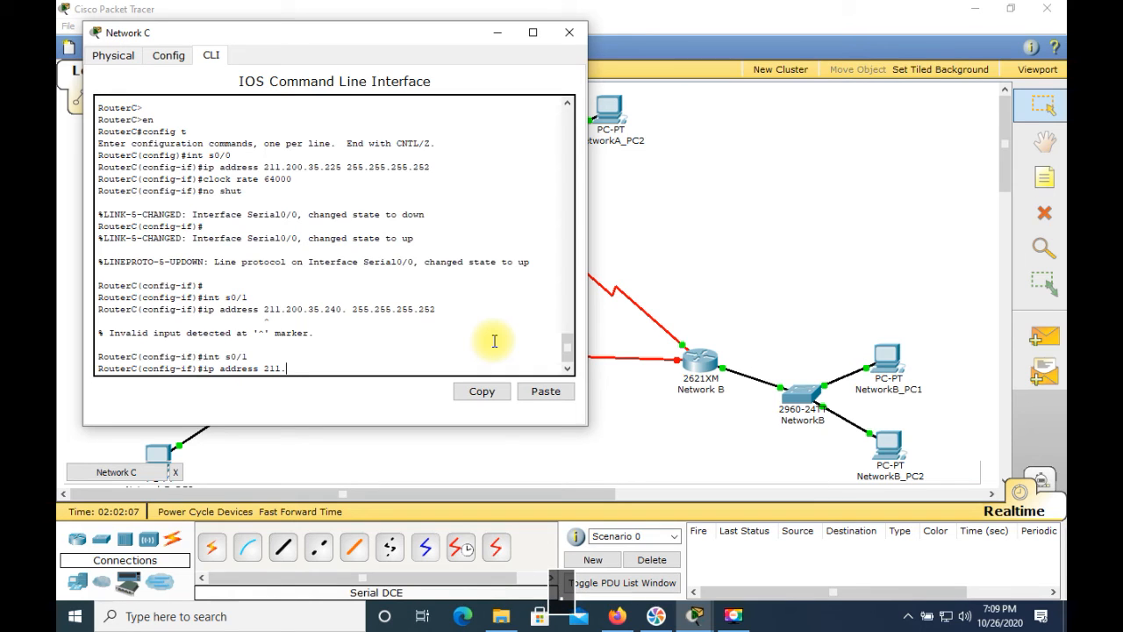
text(200.35.)
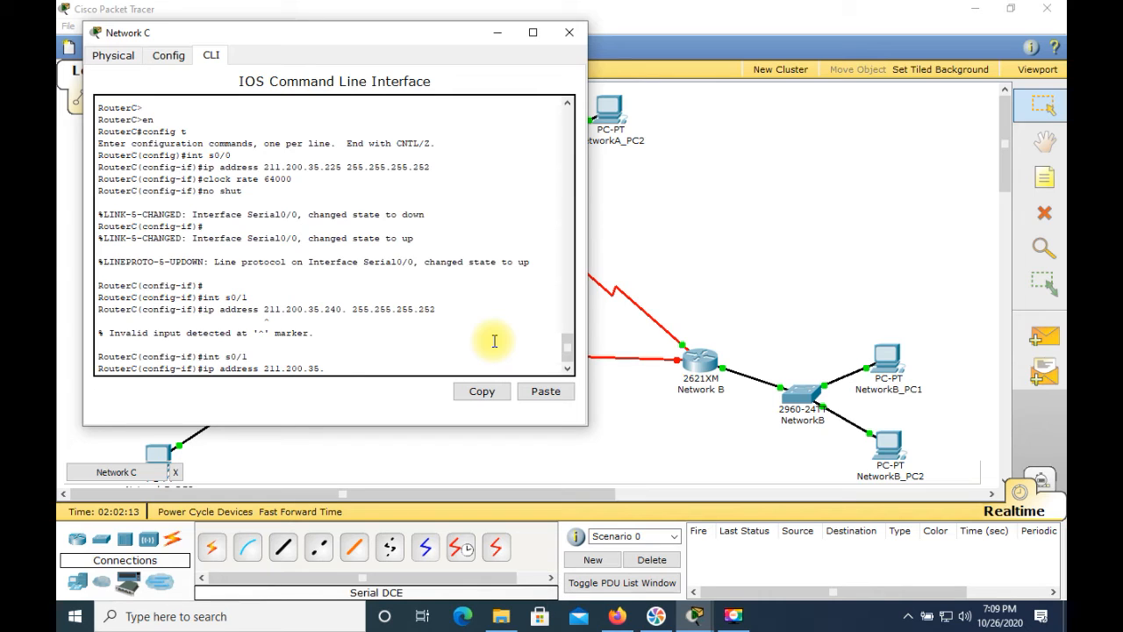
text(234 )
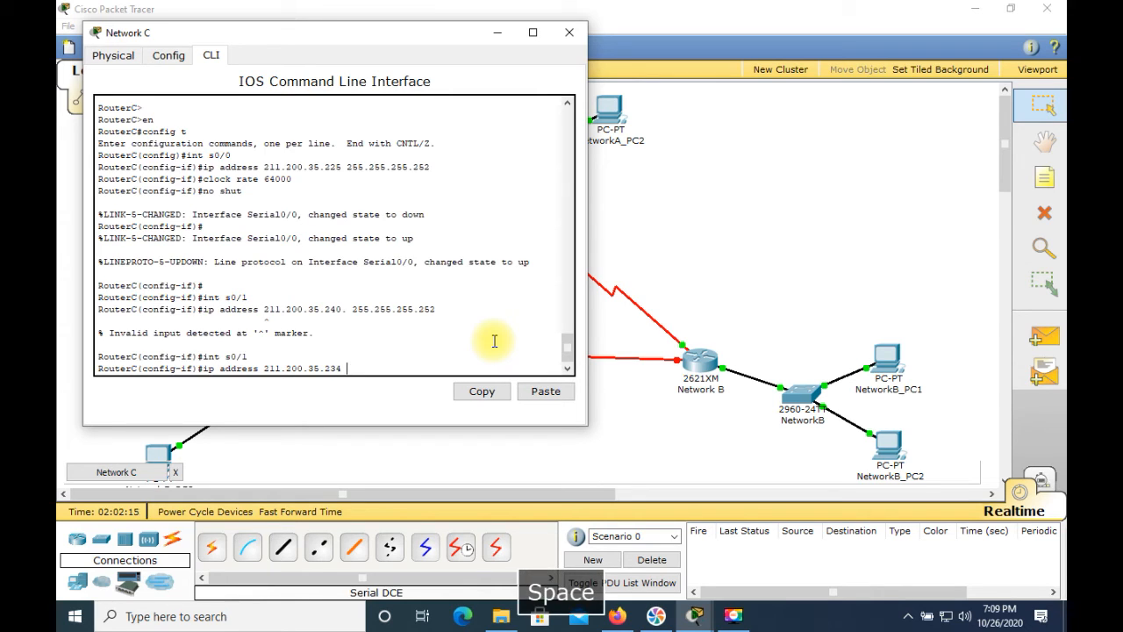
text(255.255.255.252)
key(Return)
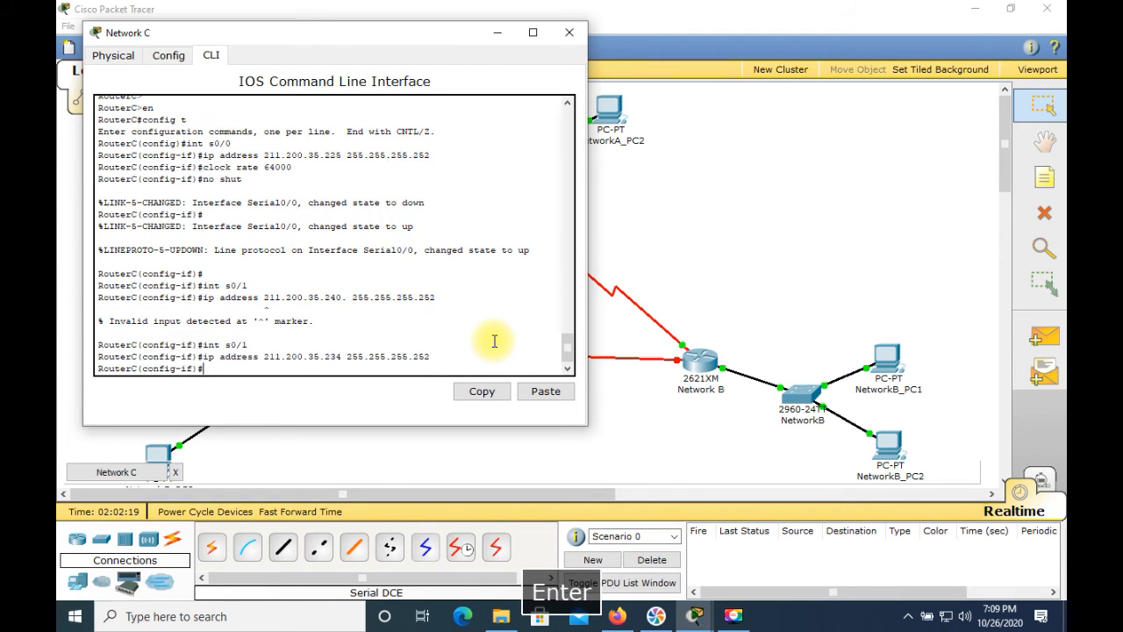
Enable RouterC's s0/1 interface with no shut and close the router's window
text(no shut)
key(Return)
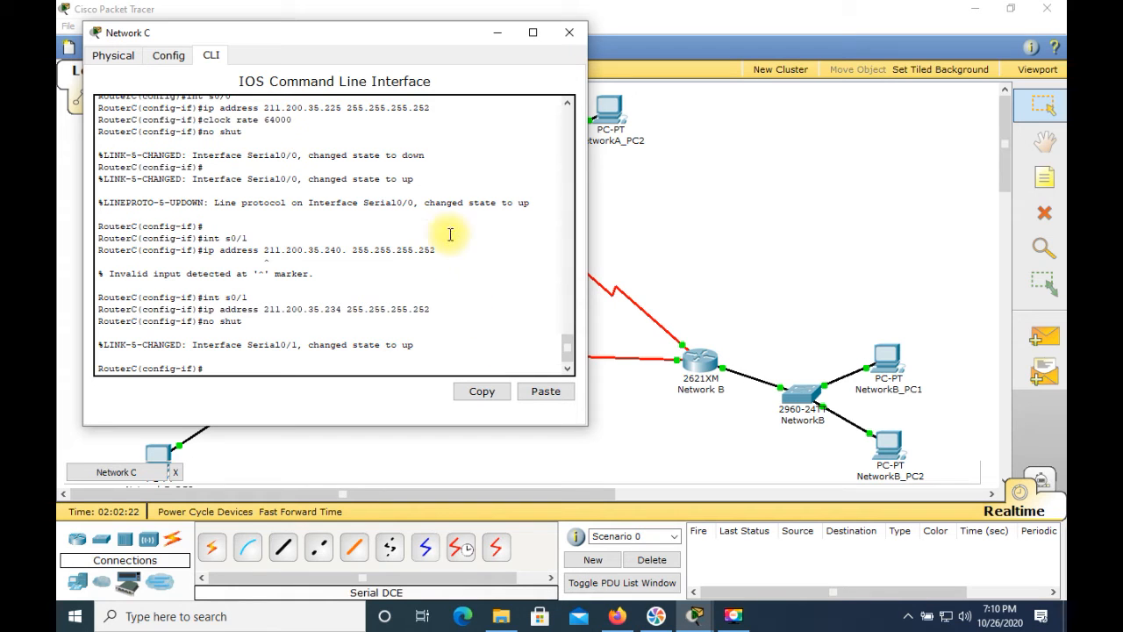
click(568, 32)
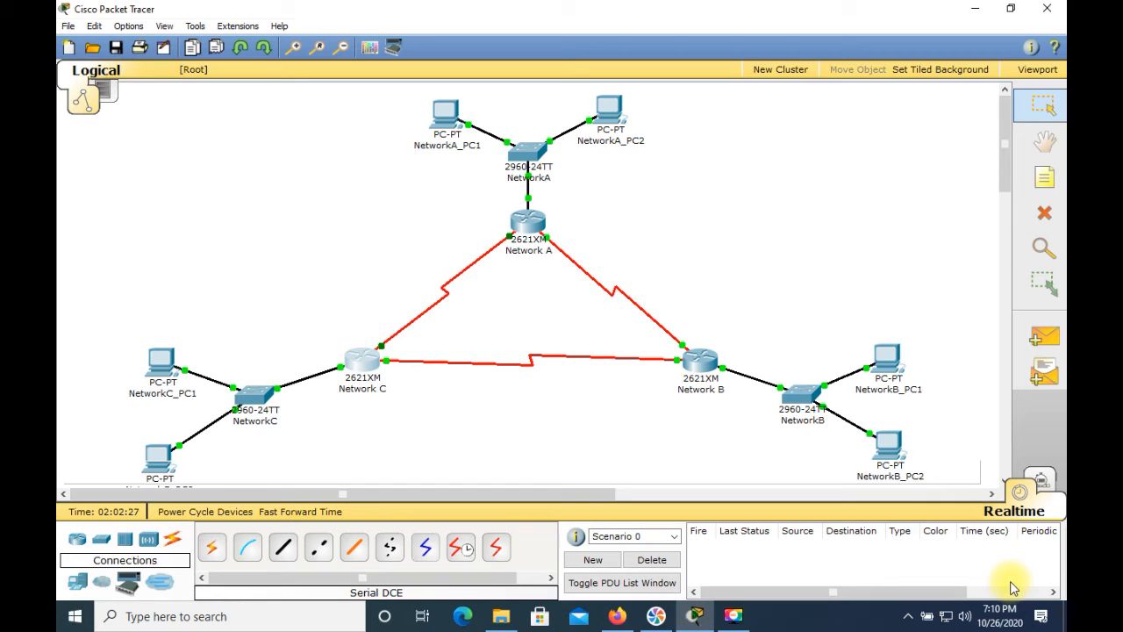
In the Network A router's command line, leave configuration mode and ping RouterB's serial address 211.200.35.230
click(524, 224)
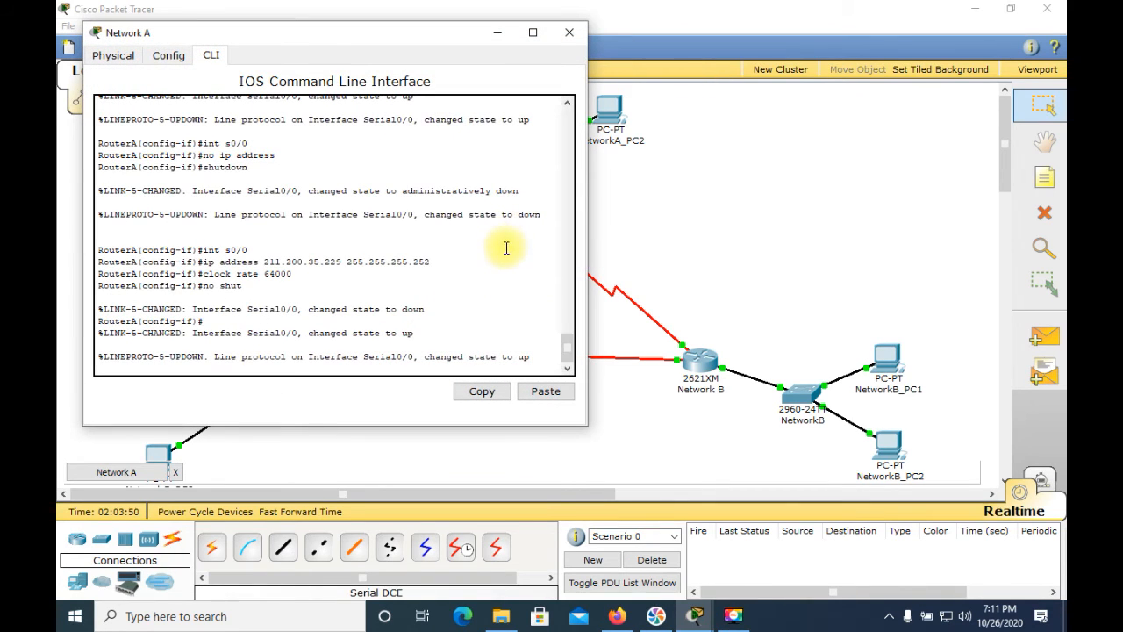
key(Return)
key(Return)
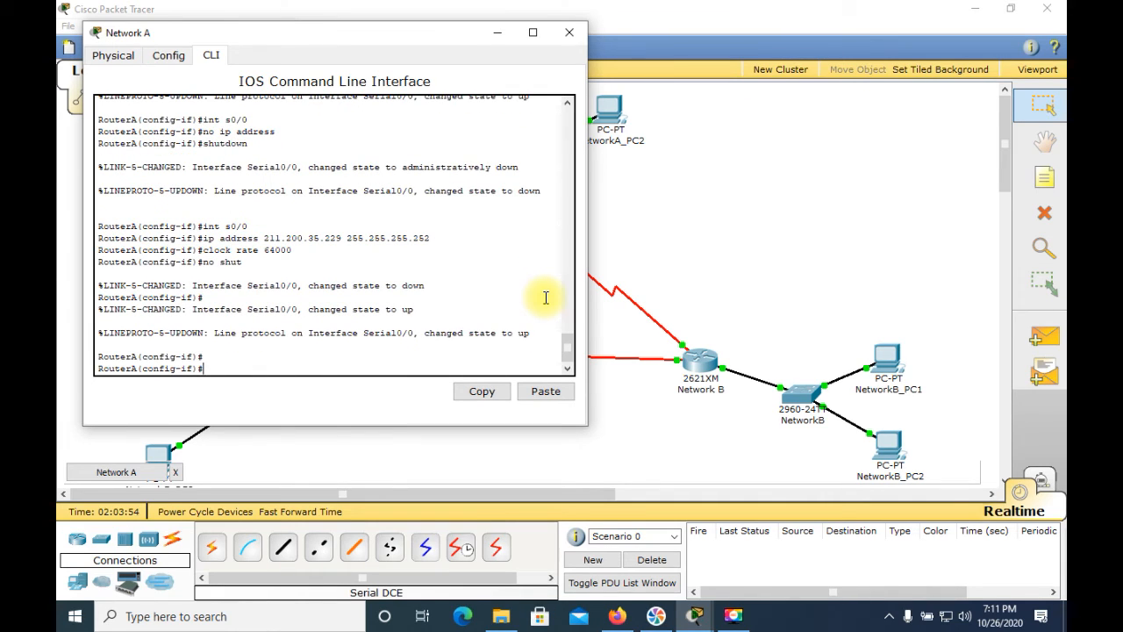
key(ctrl+c)
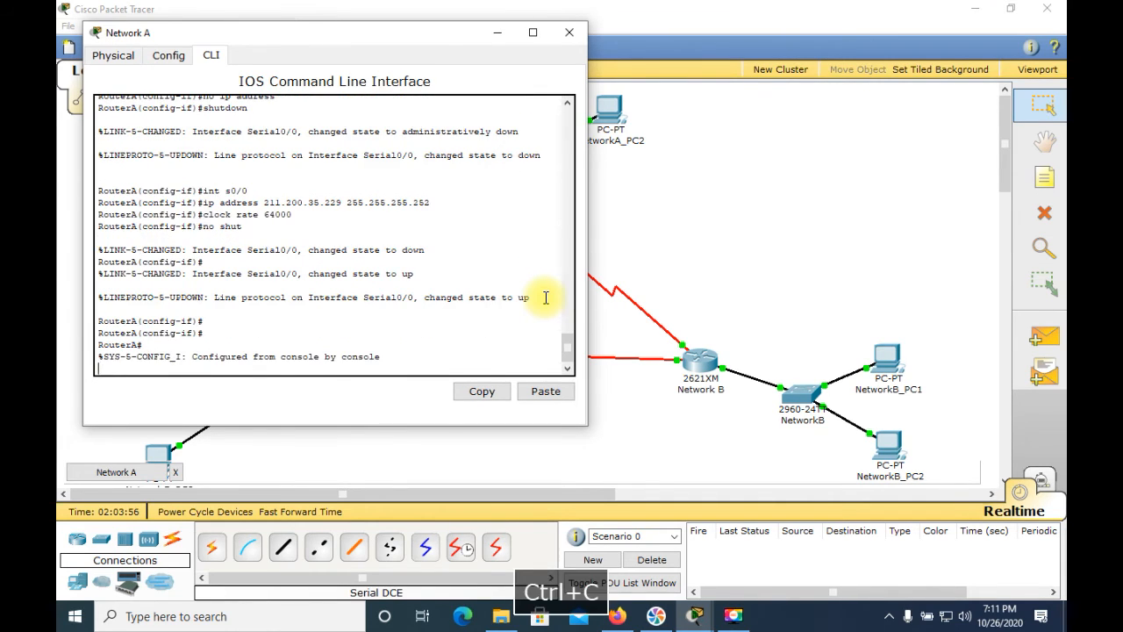
key(Return)
key(Return)
text(ping)
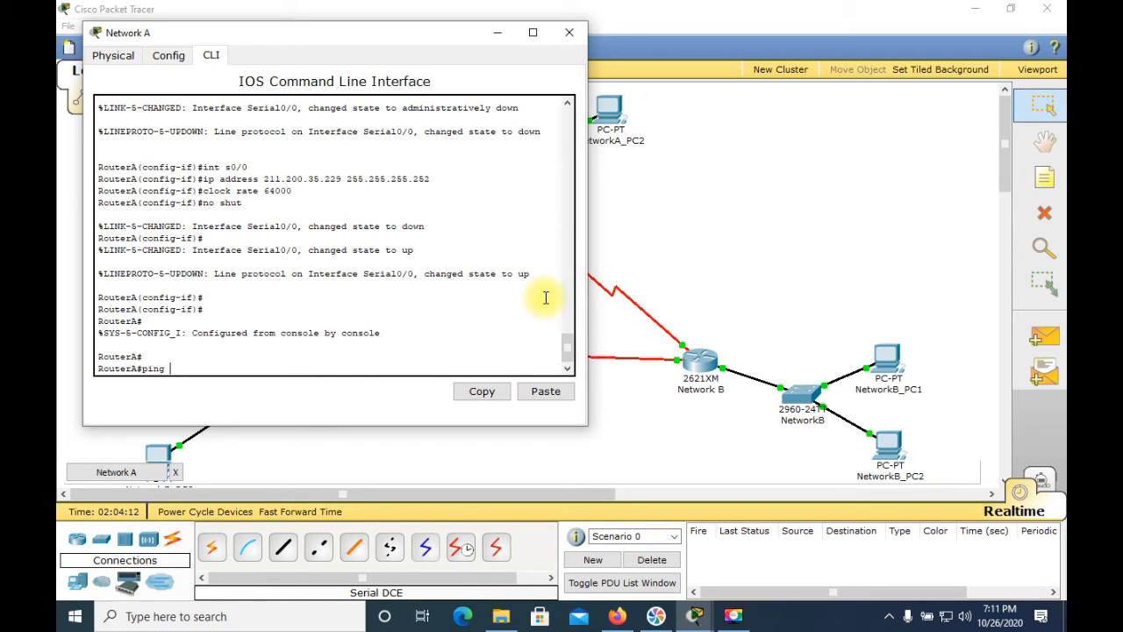
text(21)
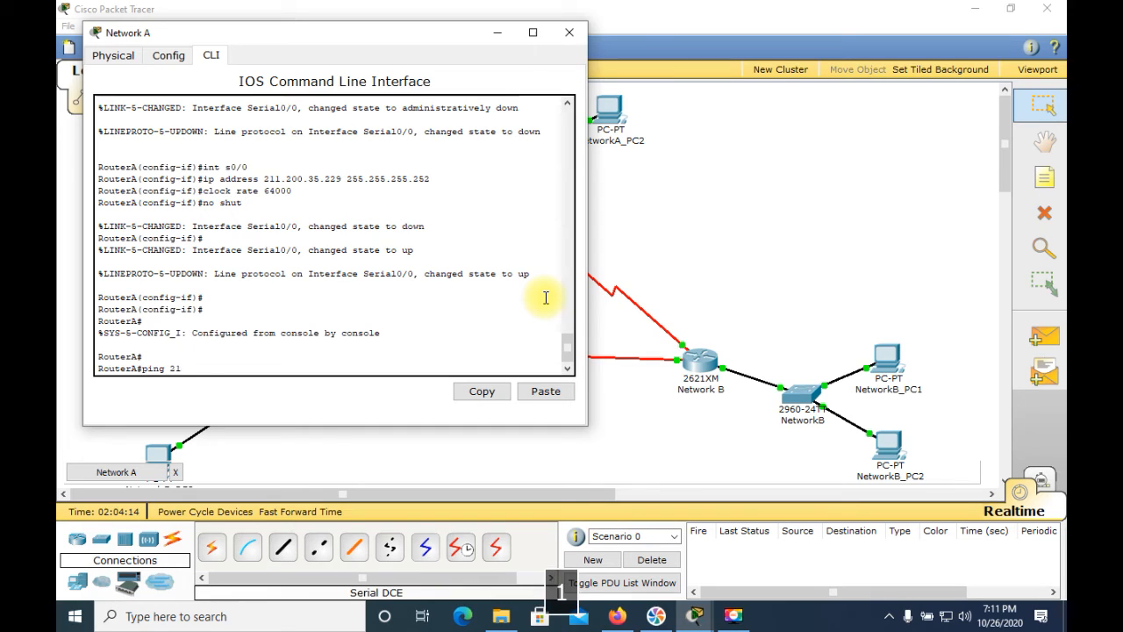
text(1.200.)
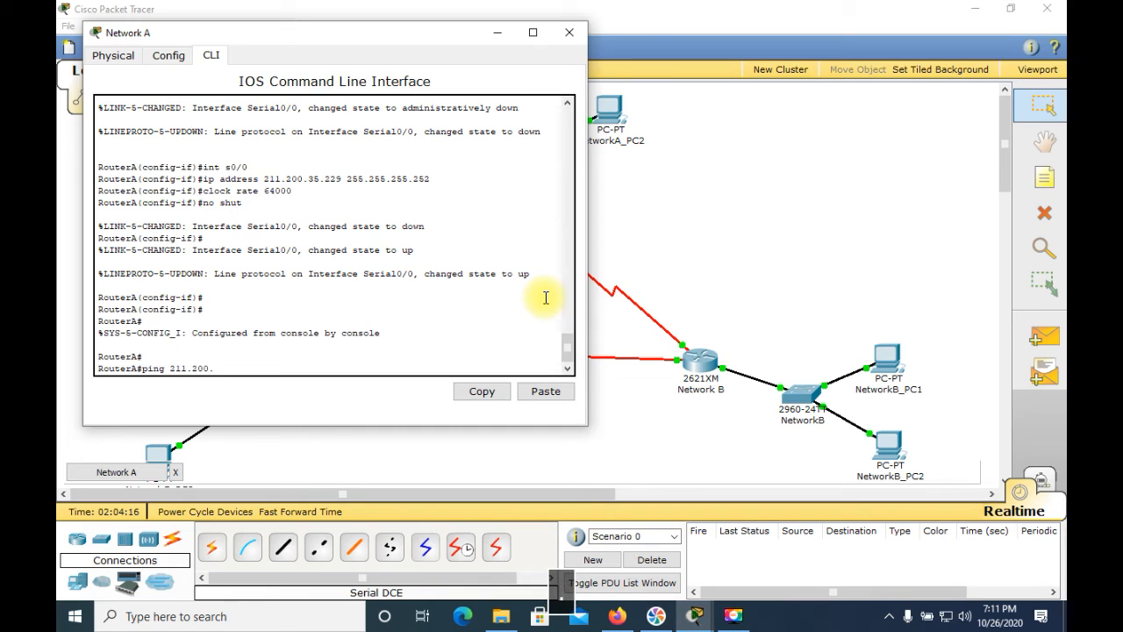
text(35.230)
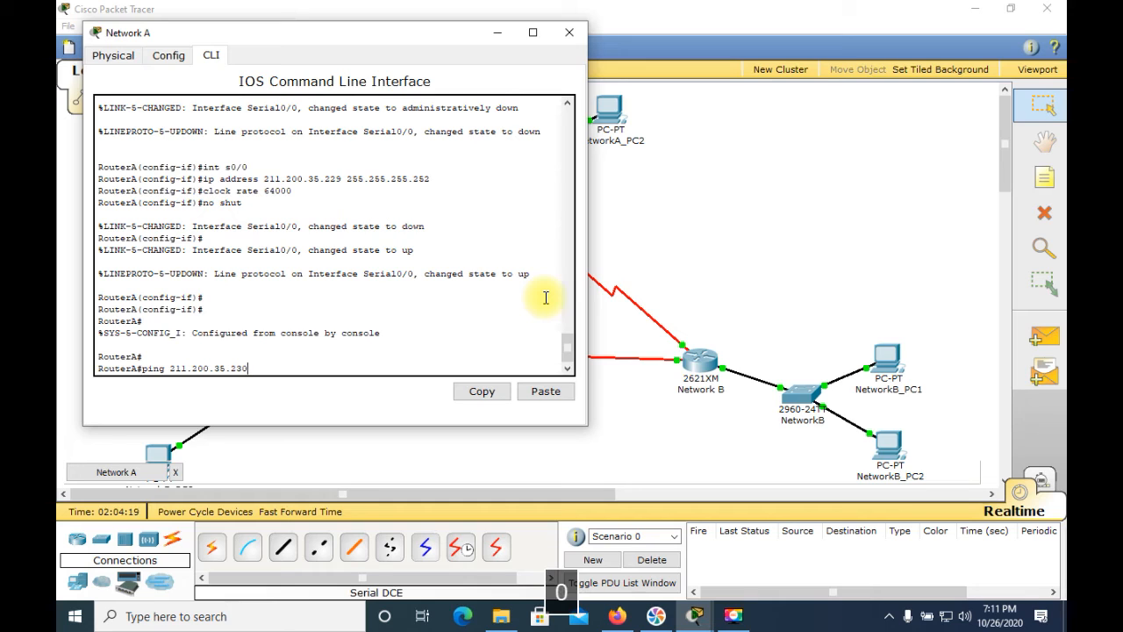
key(Return)
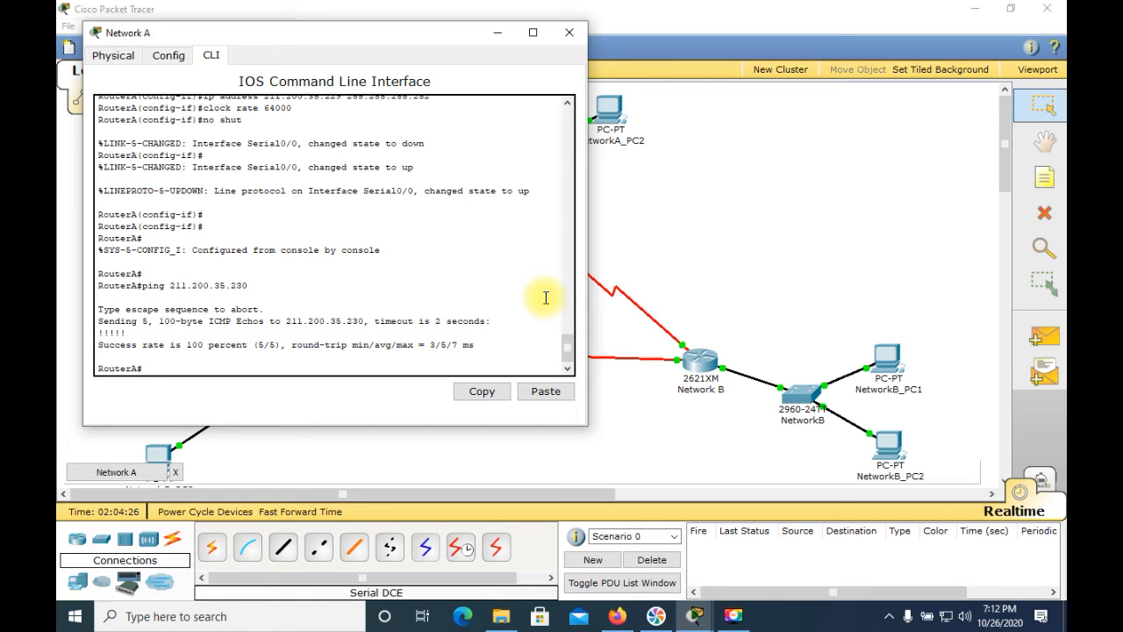
Ping RouterC's serial address 211.200.35.225 from RouterA, and close the router's window
text(p)
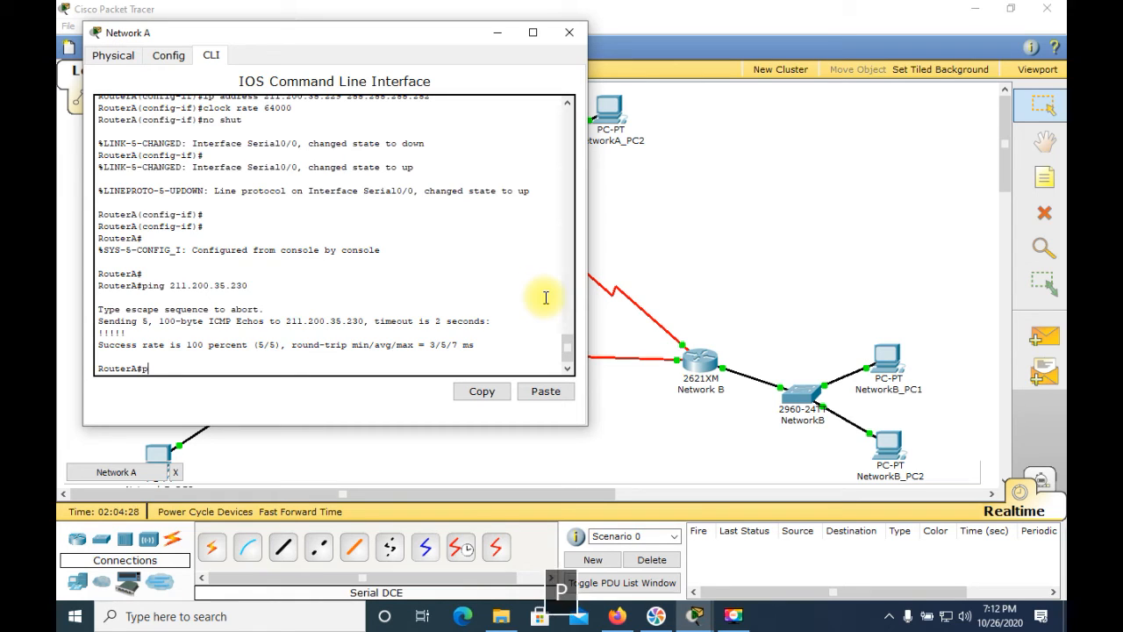
text(ing 21)
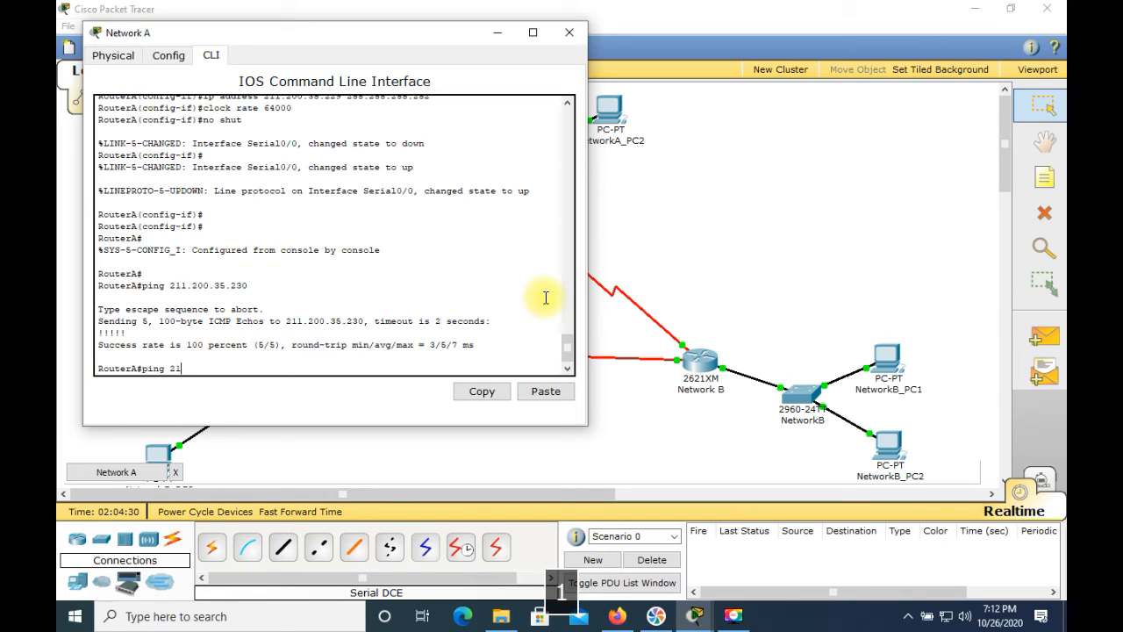
text(1.200.35.)
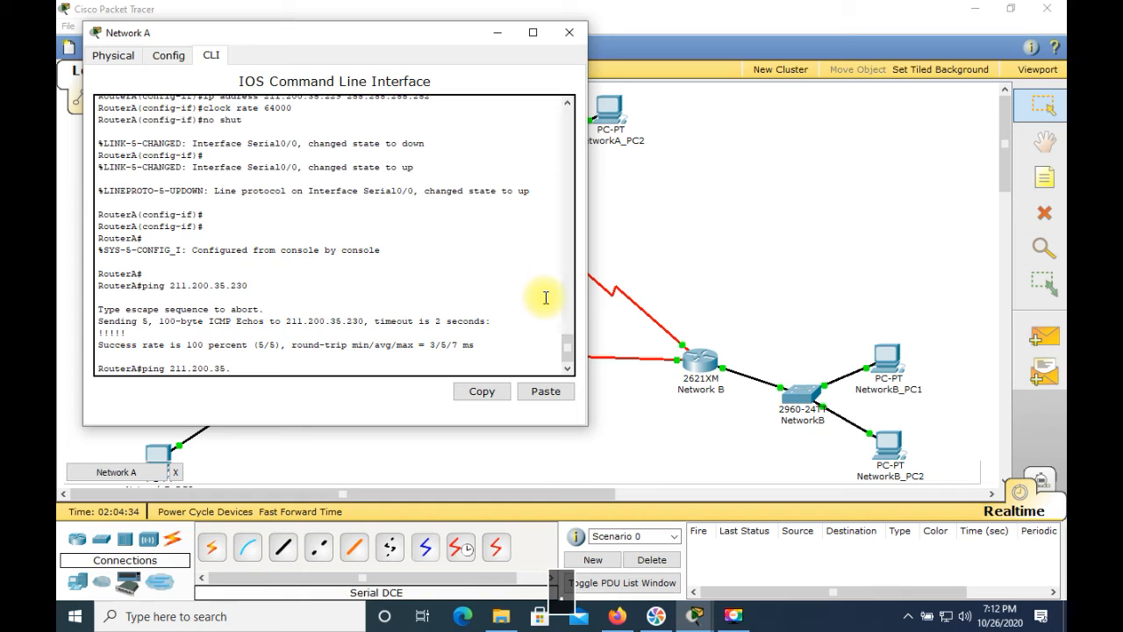
text(225)
key(Return)
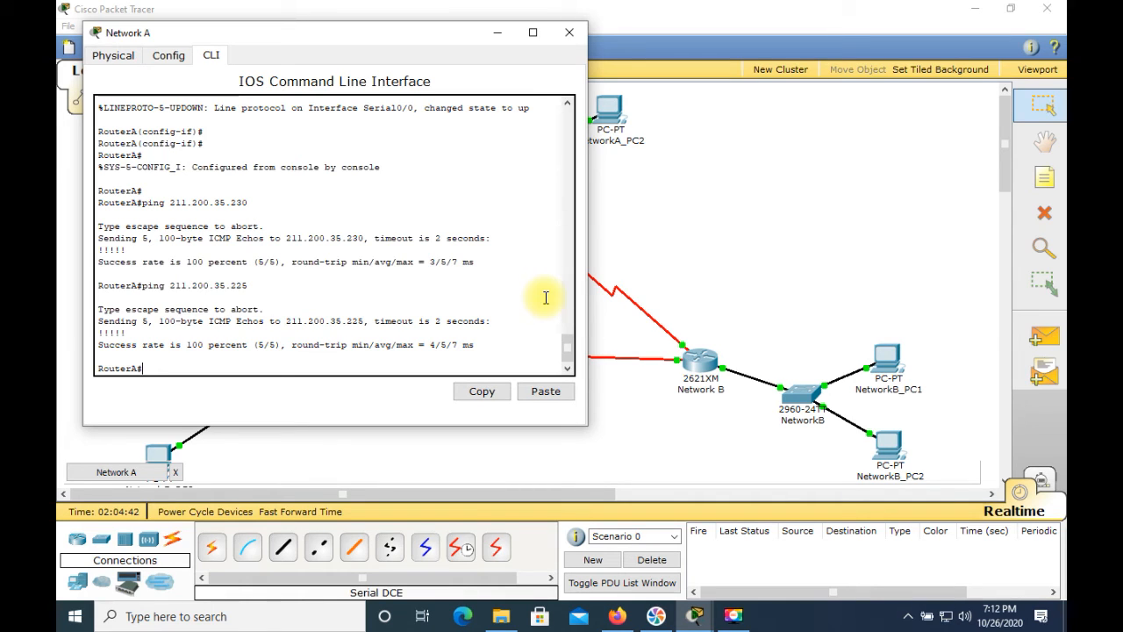
click(570, 35)
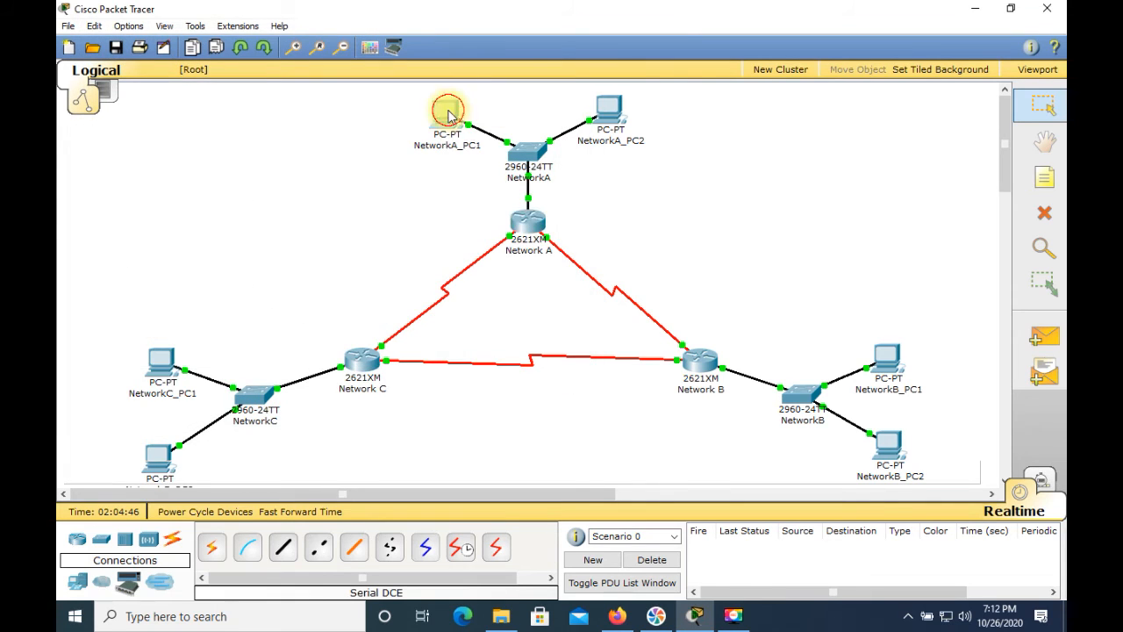
Open NetworkA_PC1's command prompt and repeat the ping to the default gateway 211.200.35.1
click(448, 113)
click(495, 199)
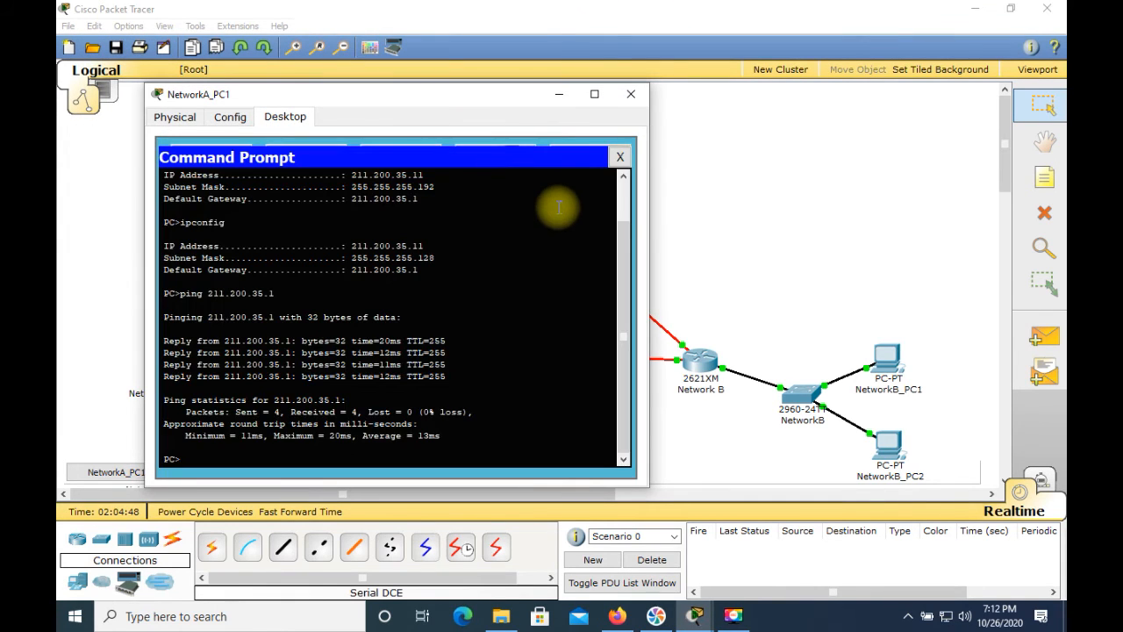
key(Up)
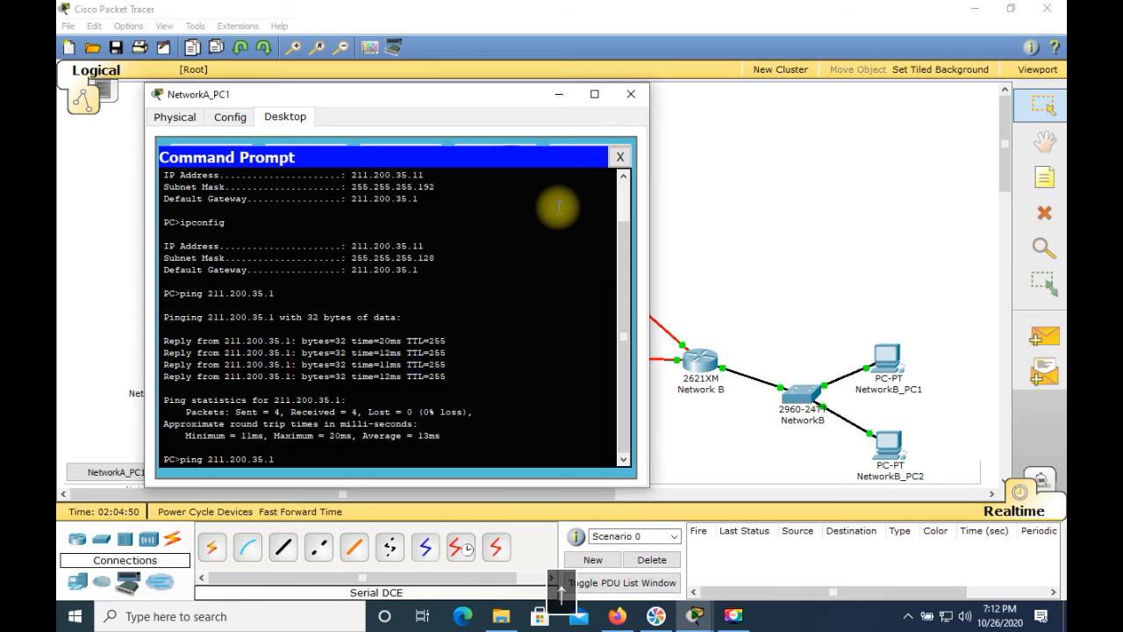
key(Return)
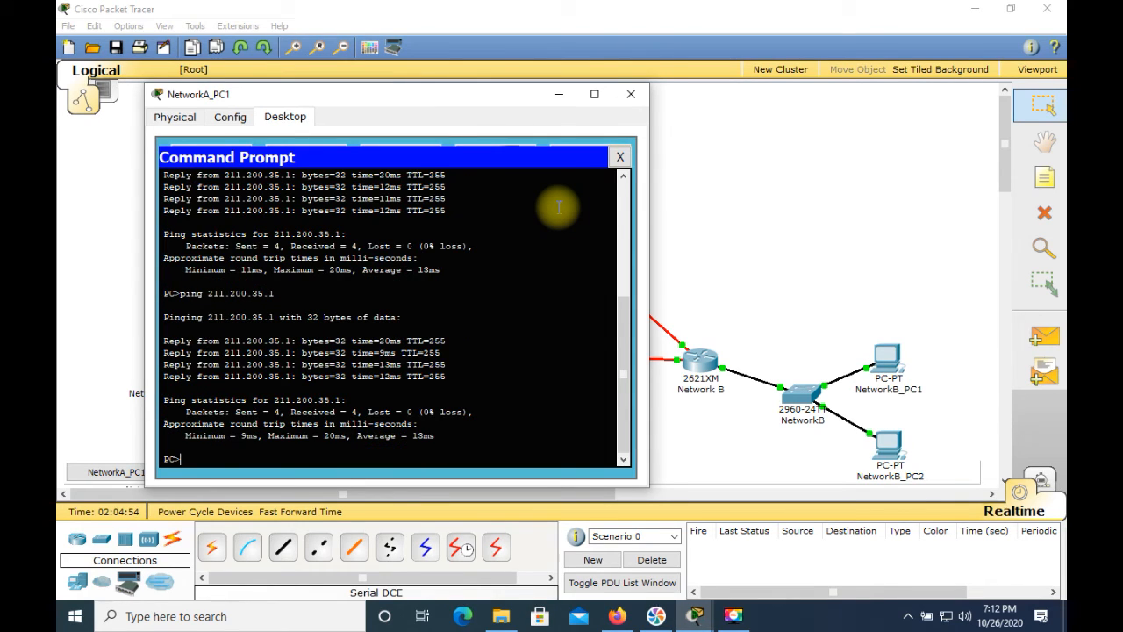
Ping RouterC's serial address 211.200.35.225 from NetworkA_PC1
text(ping )
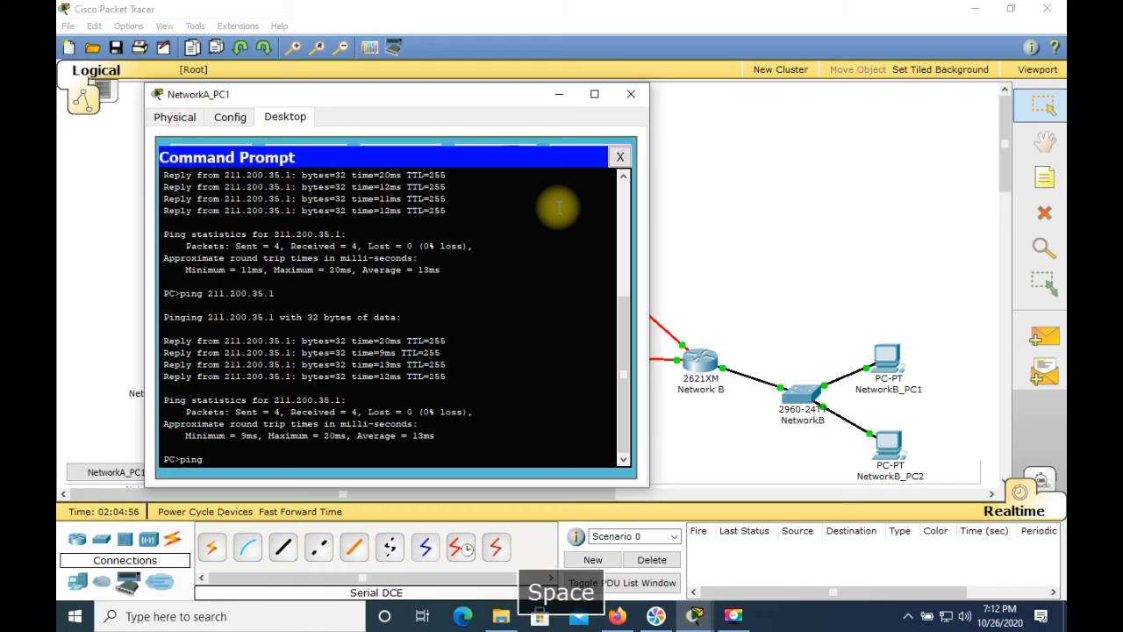
text(211)
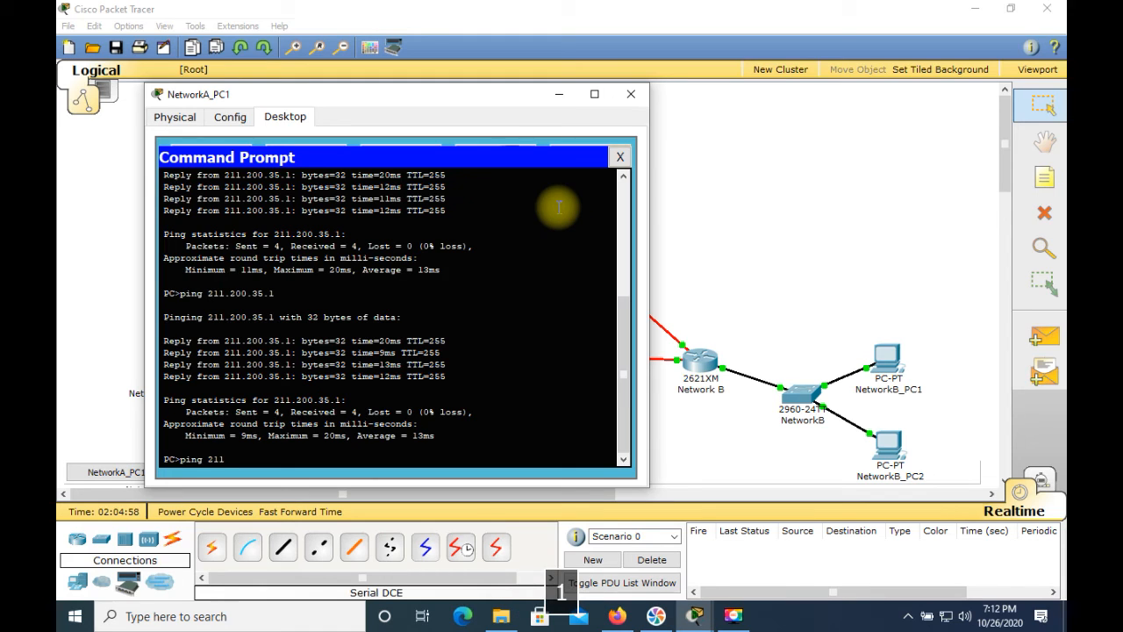
text(.200.35.225)
key(Return)
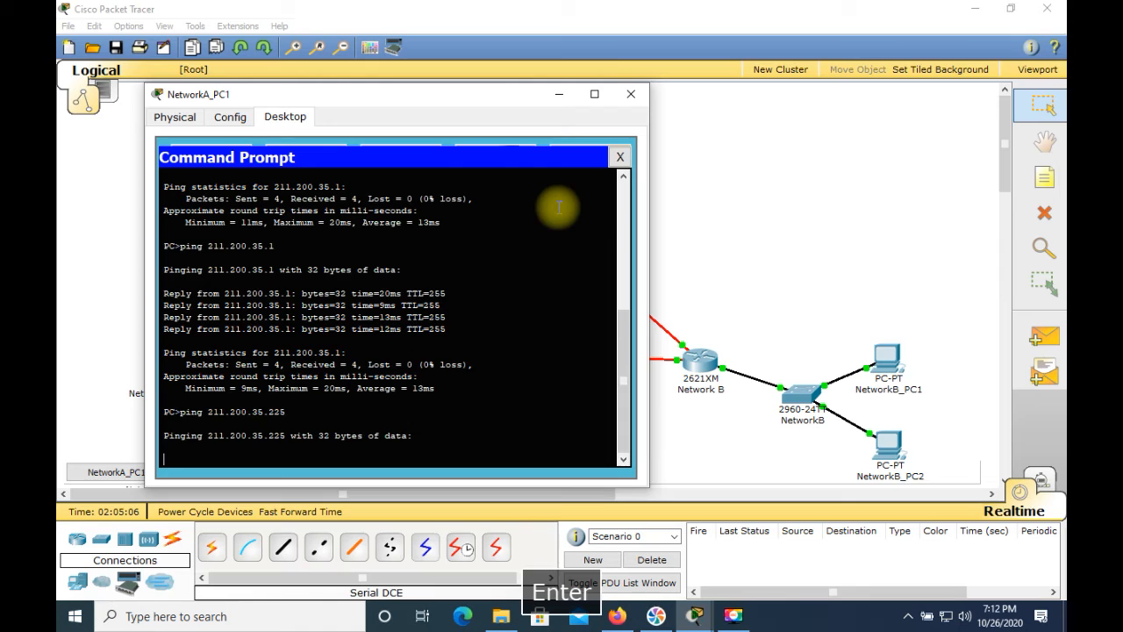
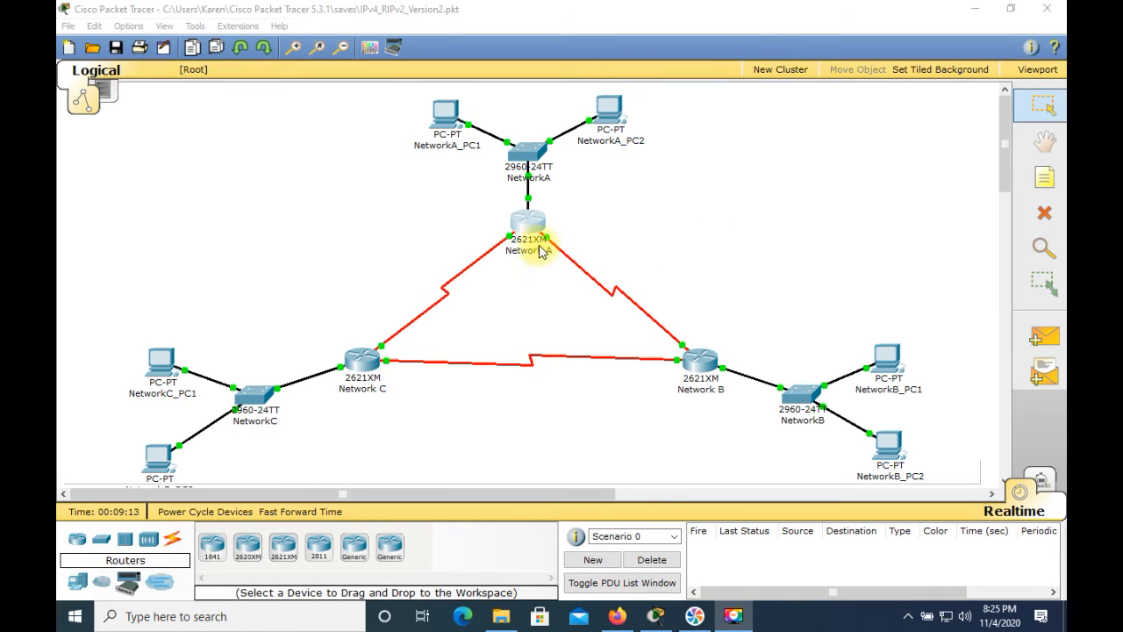
Open the Network A router's command line and enter privileged mode followed by global configuration mode
click(536, 229)
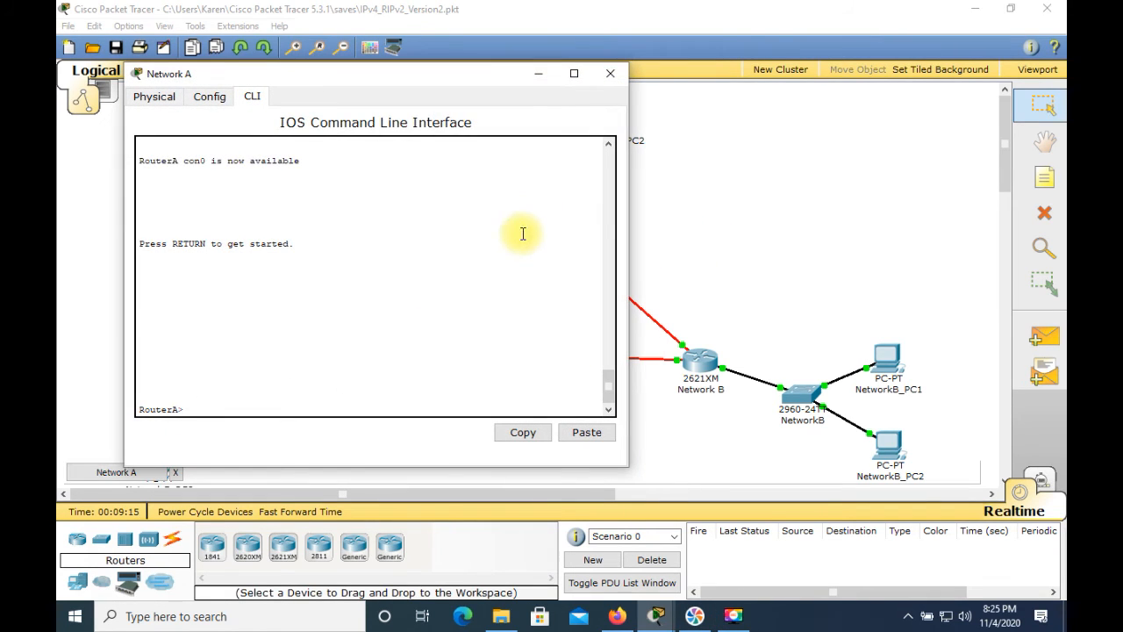
click(492, 256)
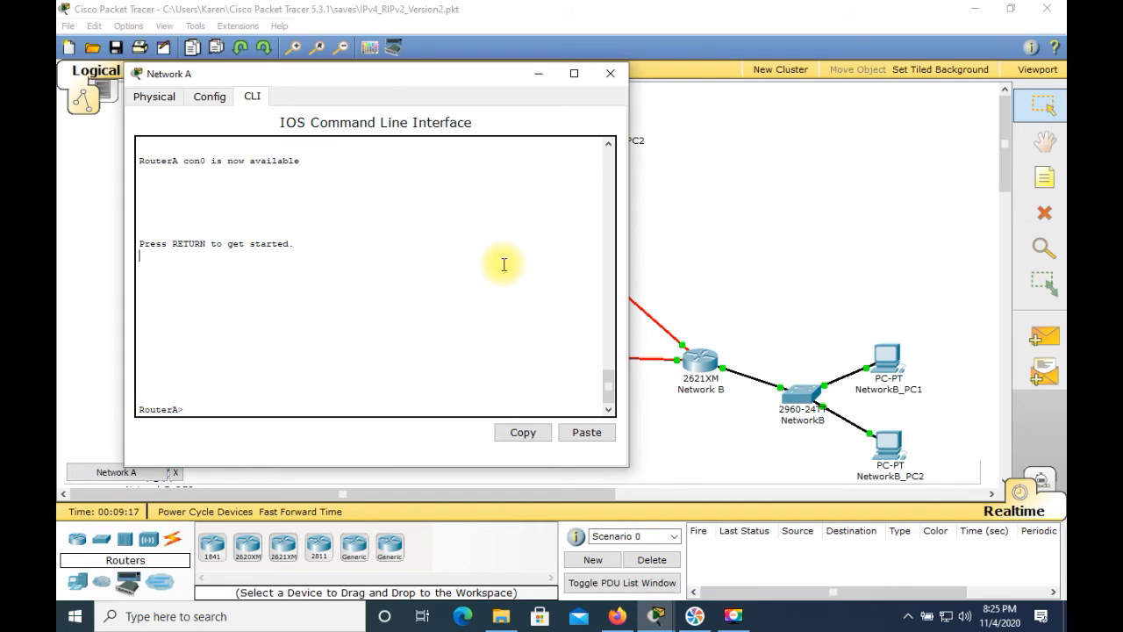
text(e)
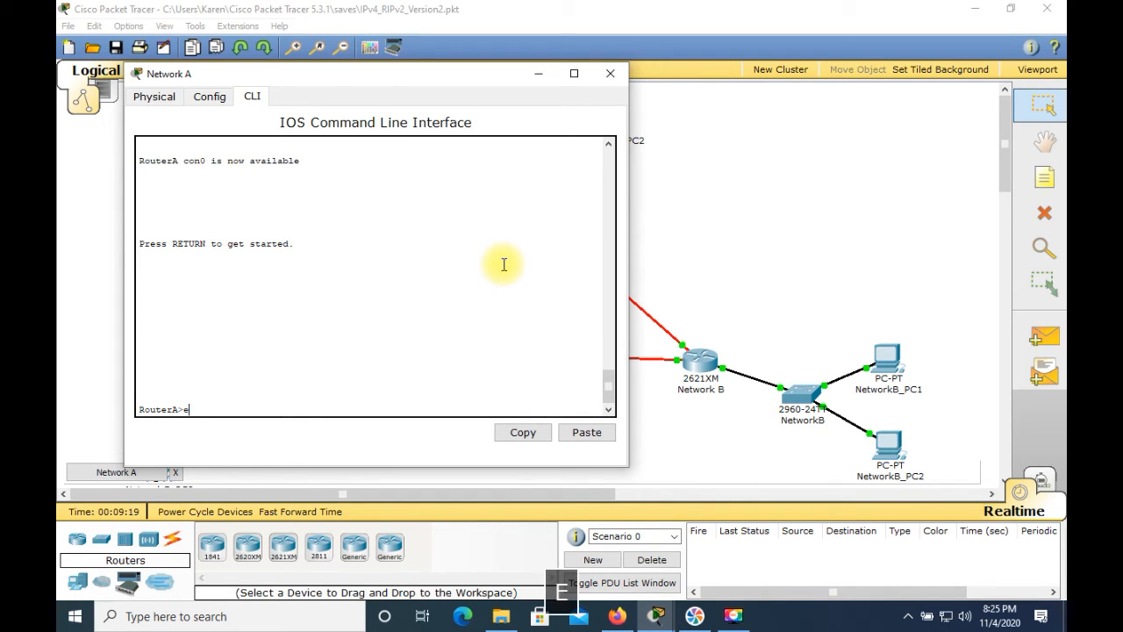
text(n)
key(Return)
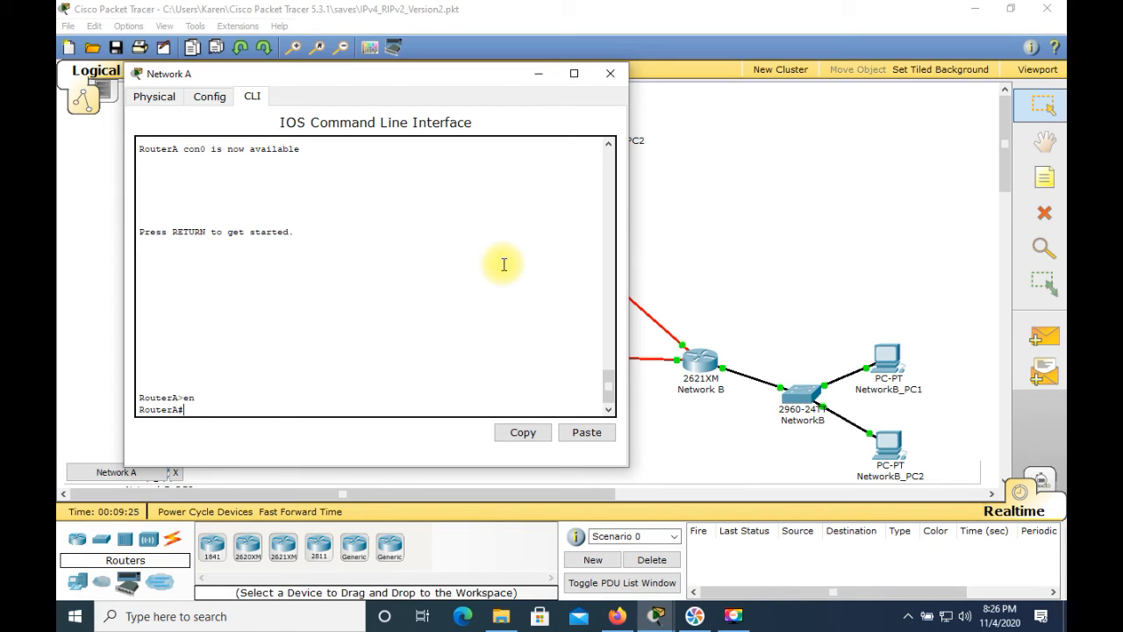
text(conf)
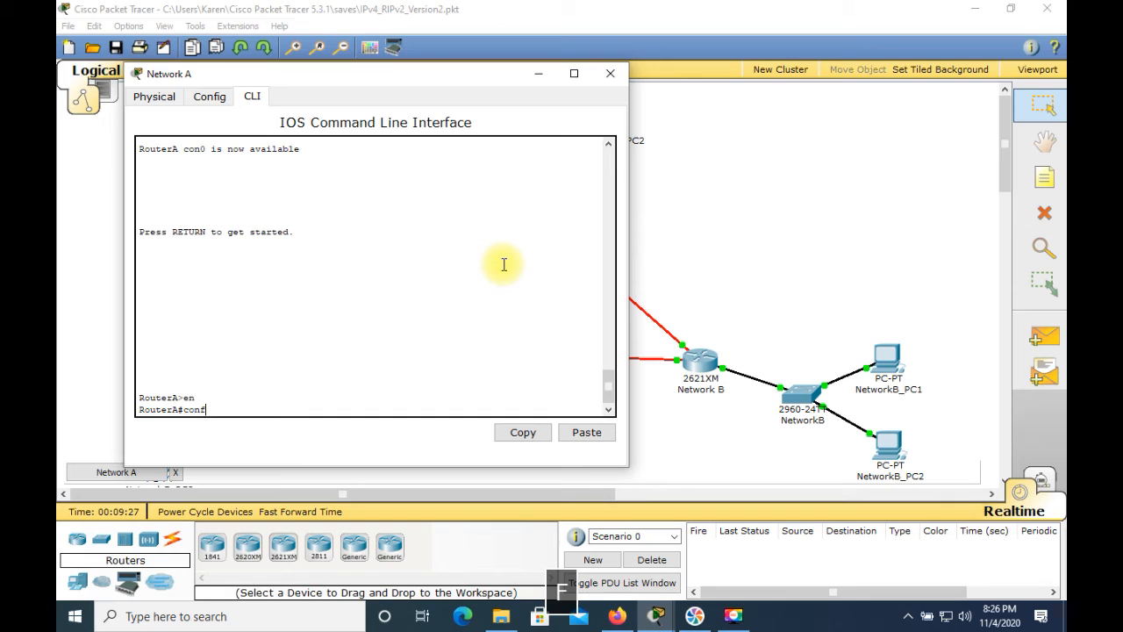
text(ig t)
key(Return)
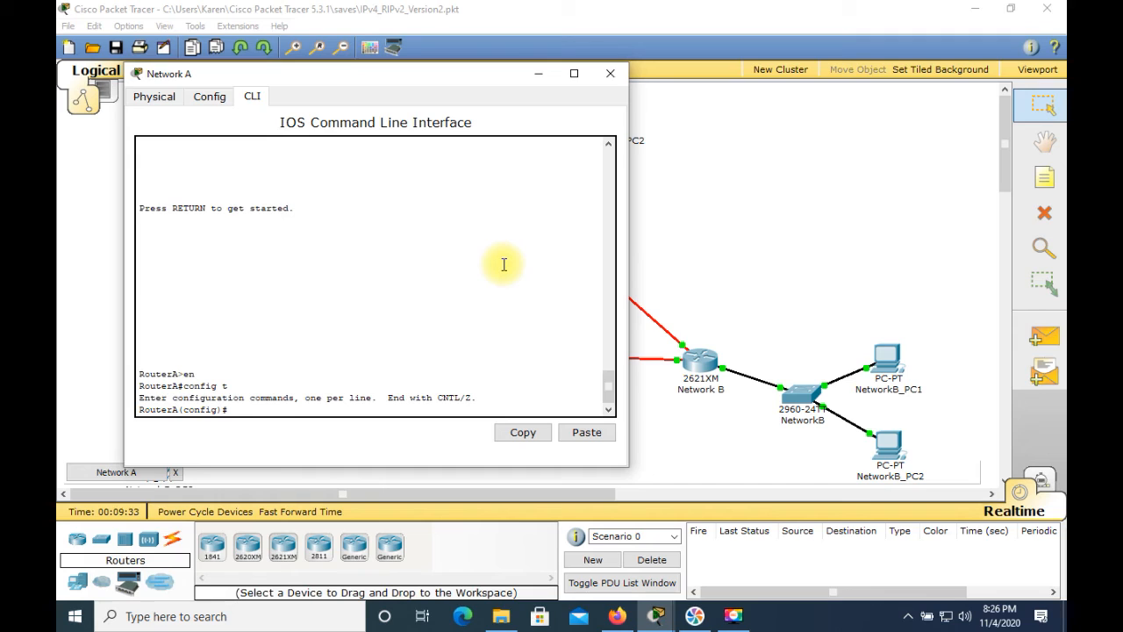
Start OSPF routing on RouterA with process ID 11
text(r)
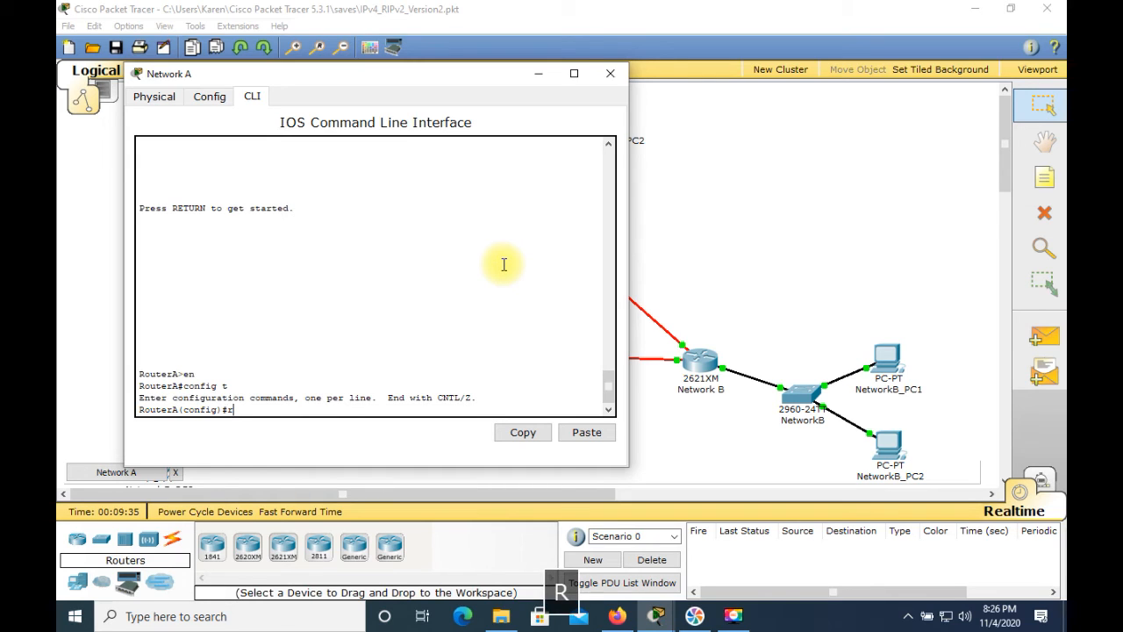
text(outer os)
text(pf )
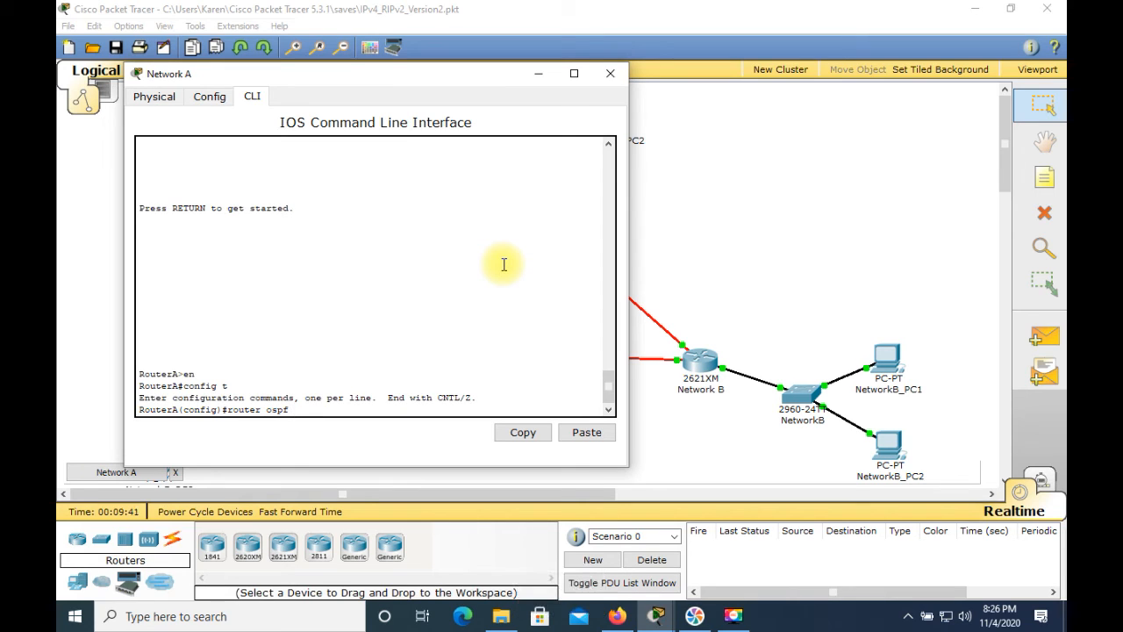
text(11)
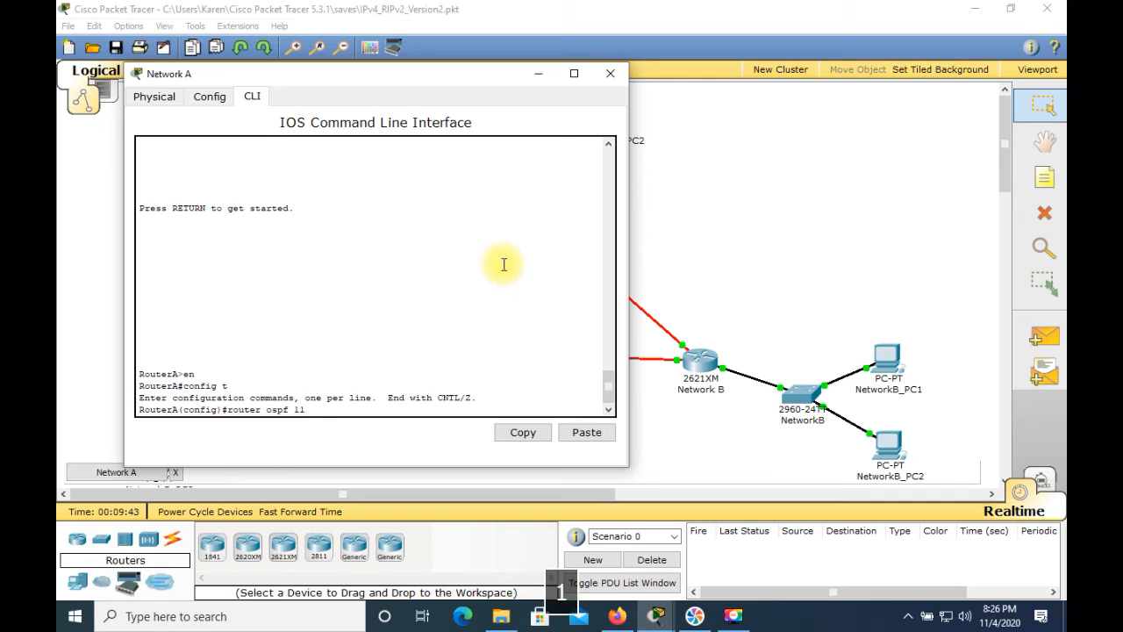
key(Return)
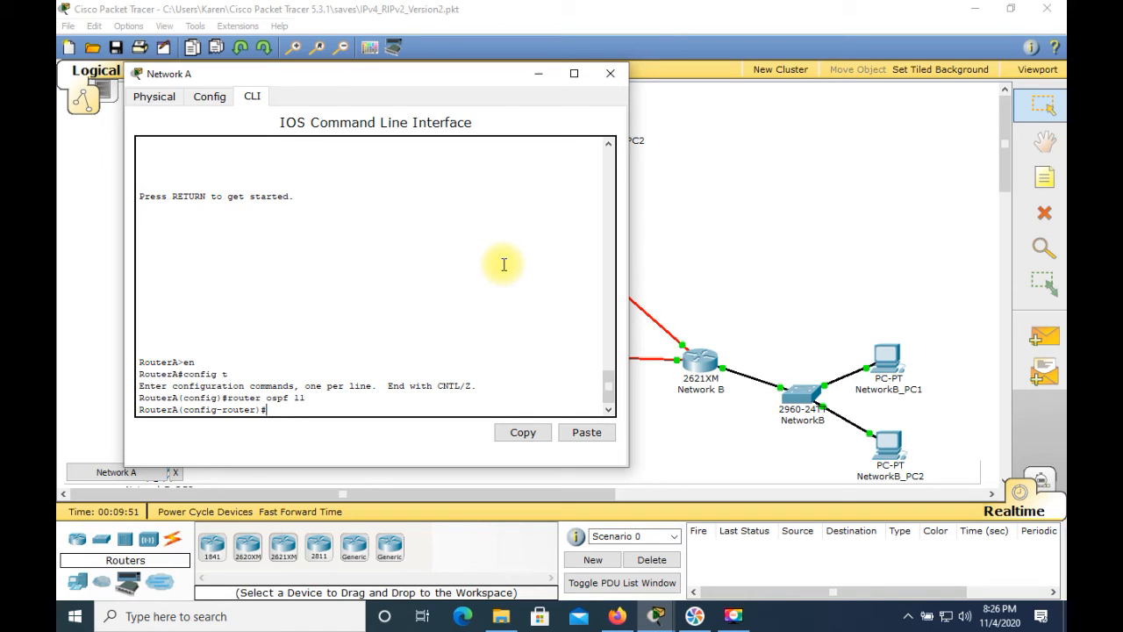
Advertise RouterA's LAN network 211.200.35.0 with wildcard mask 0.0.0.127 in OSPF area 0
text(network )
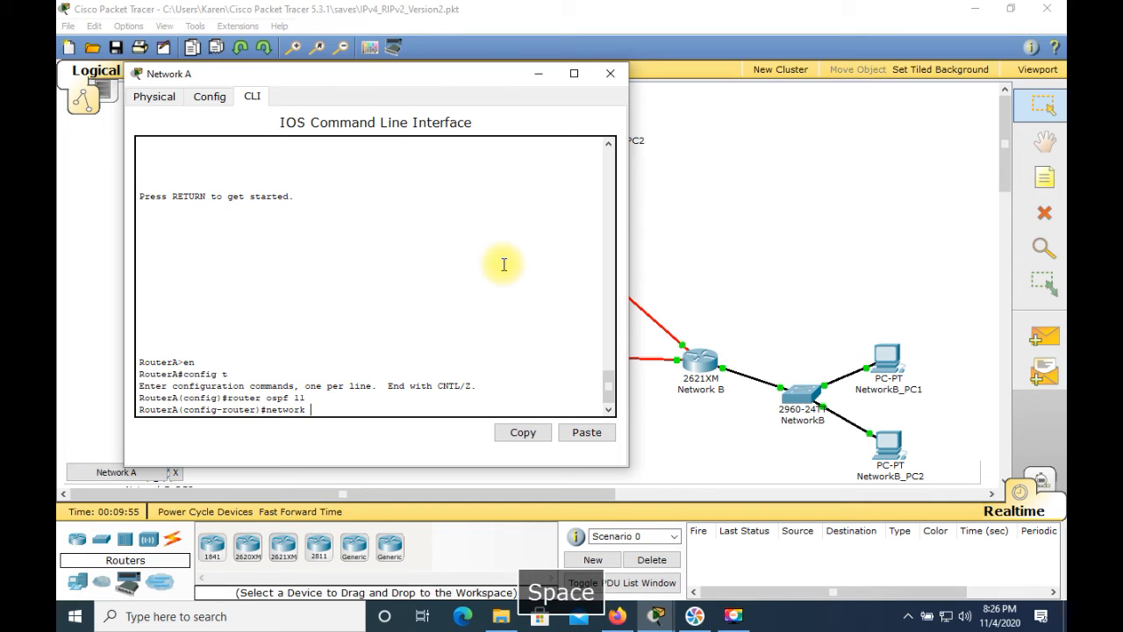
text(211)
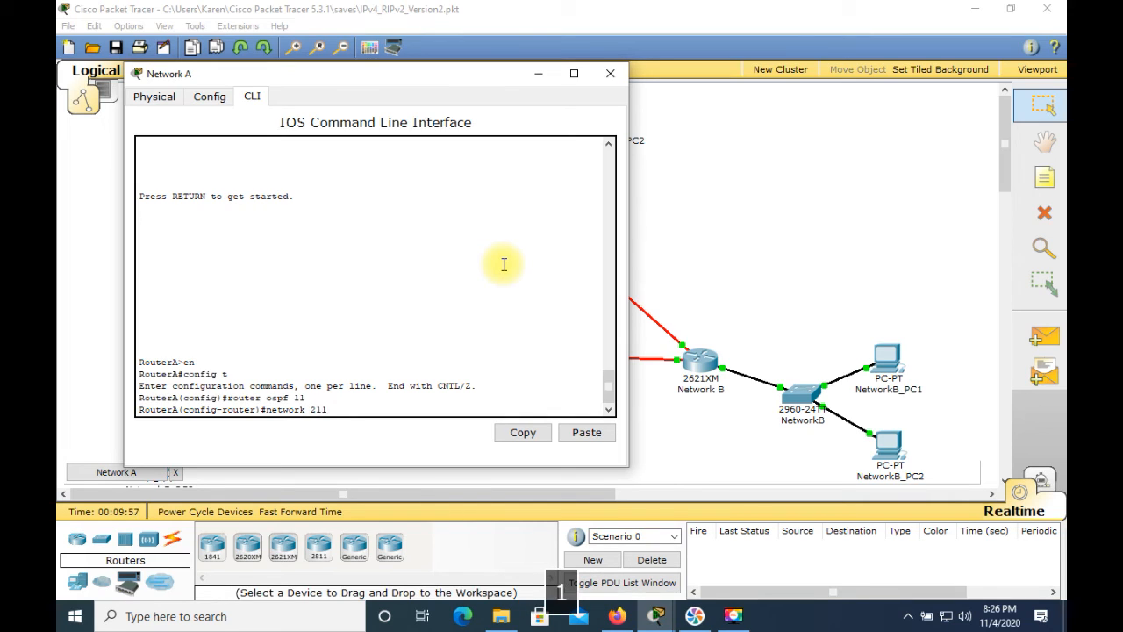
text(.200.35.0)
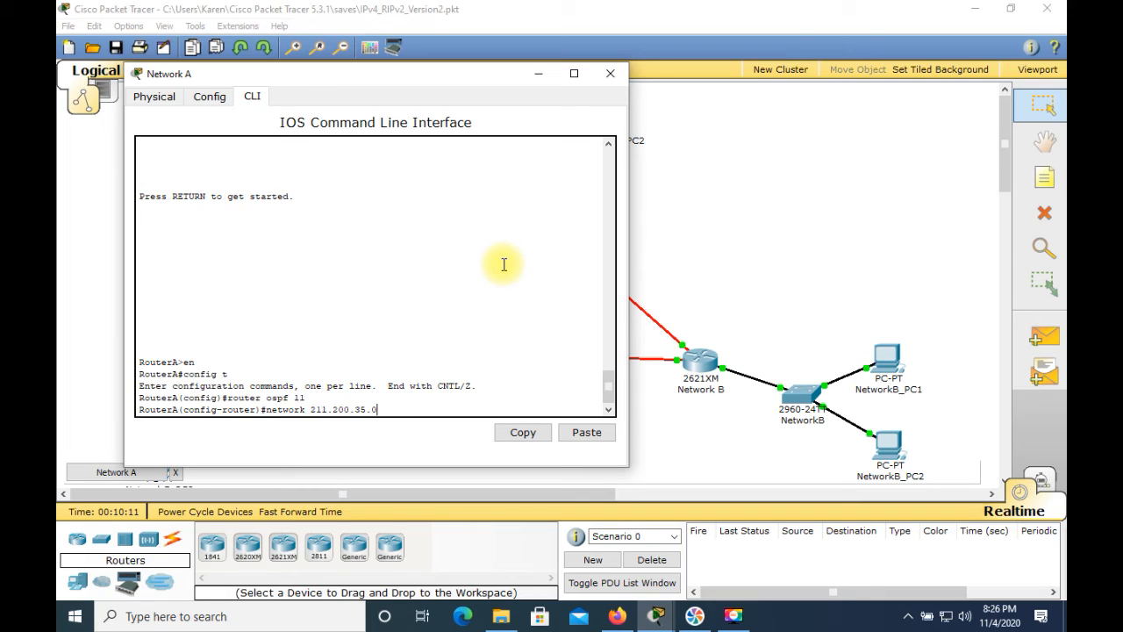
text(0)
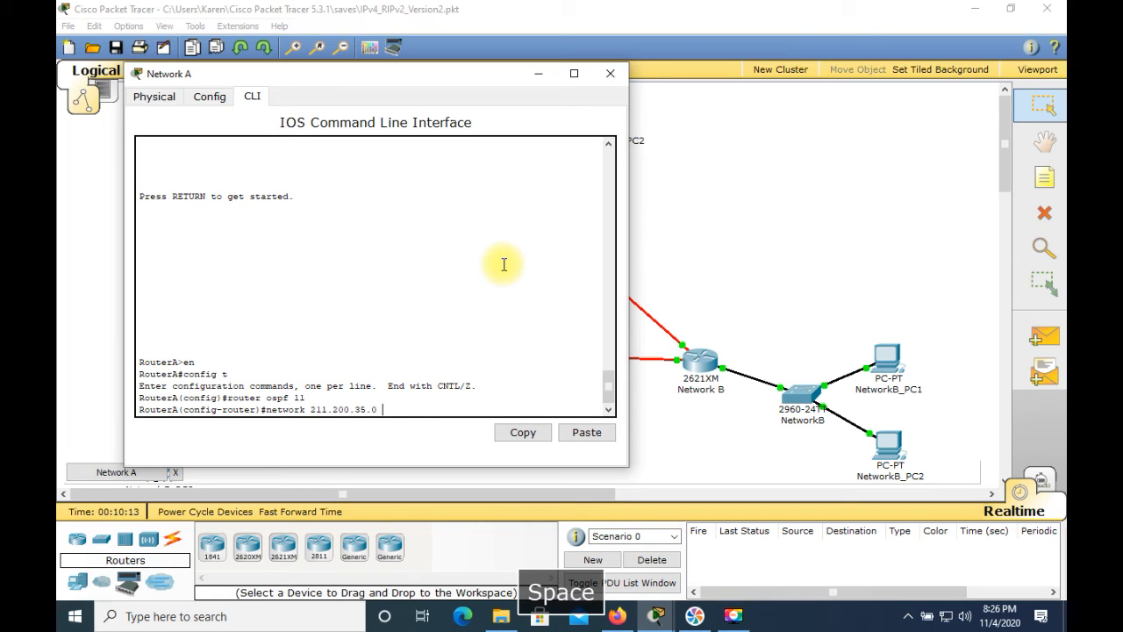
text(0.0.0)
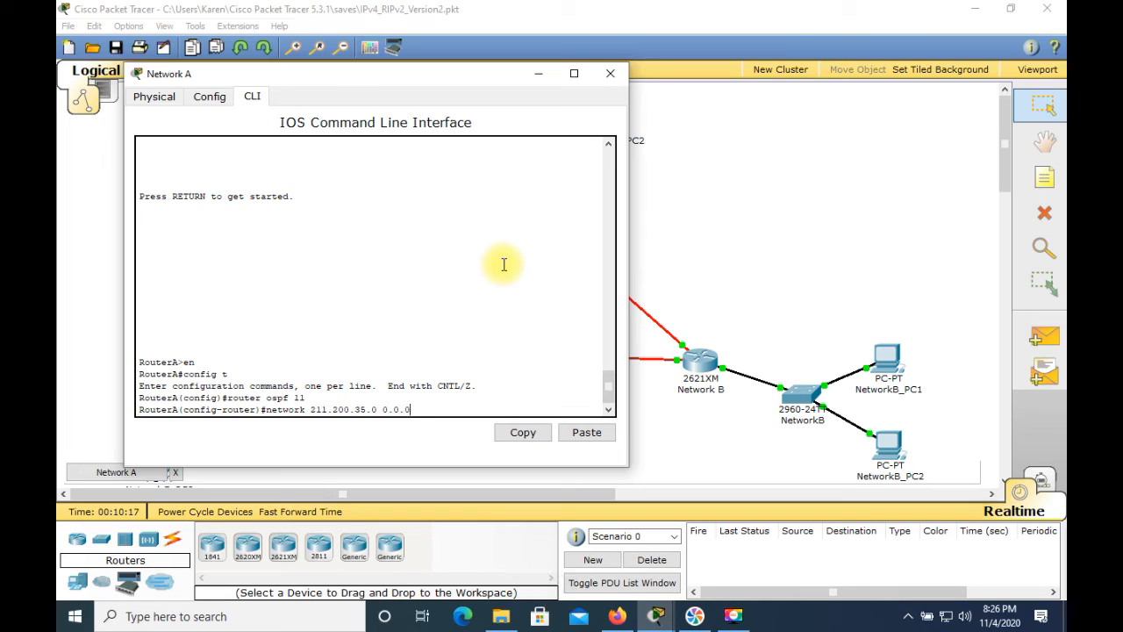
text(.127 )
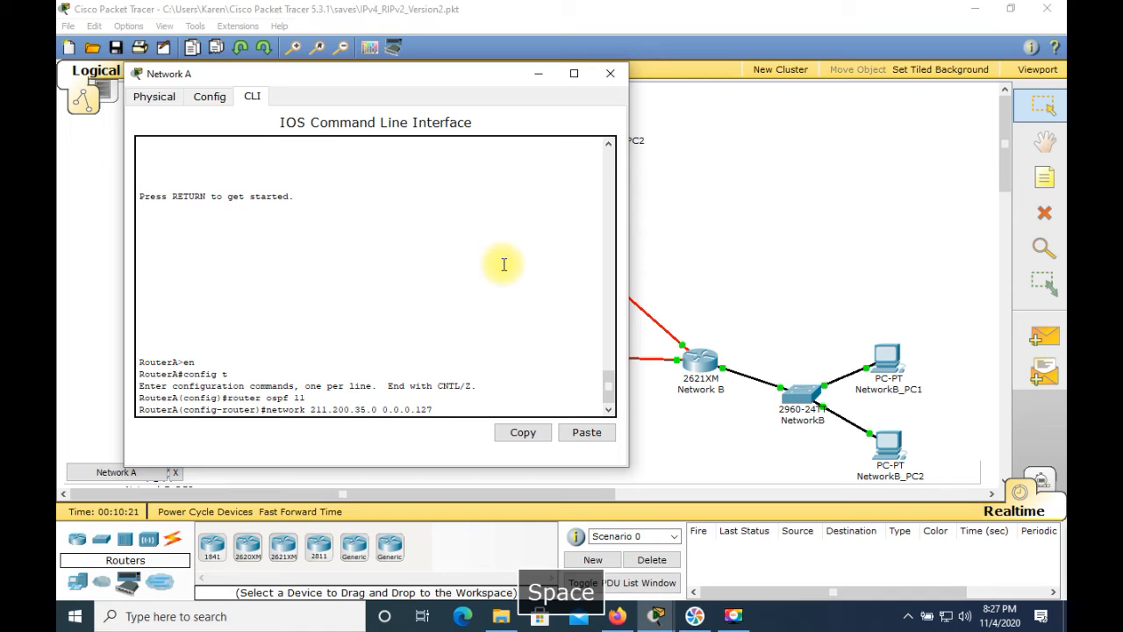
text(area 0)
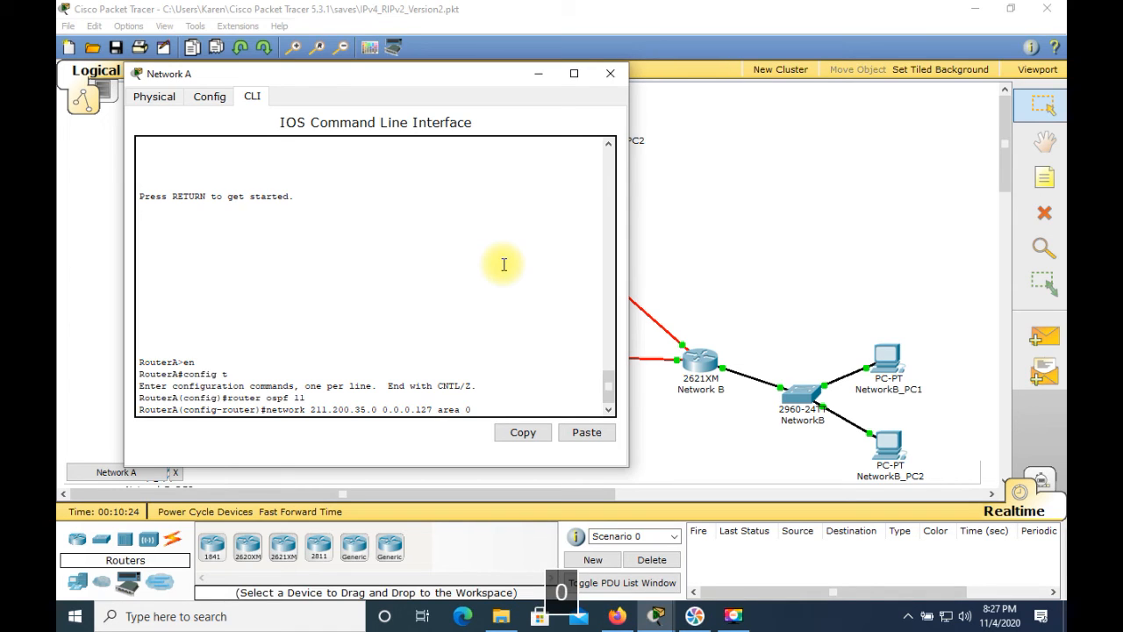
key(Return)
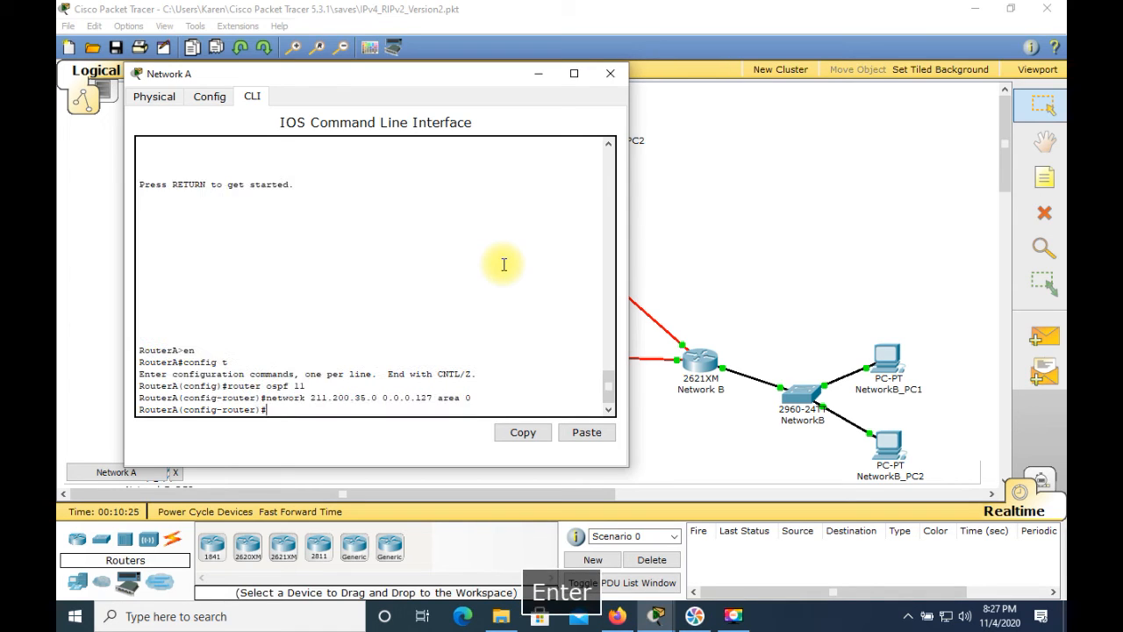
Advertise the serial link network 211.200.35.228 with wildcard mask 0.0.0.3 in OSPF area 0 on RouterA
text(n)
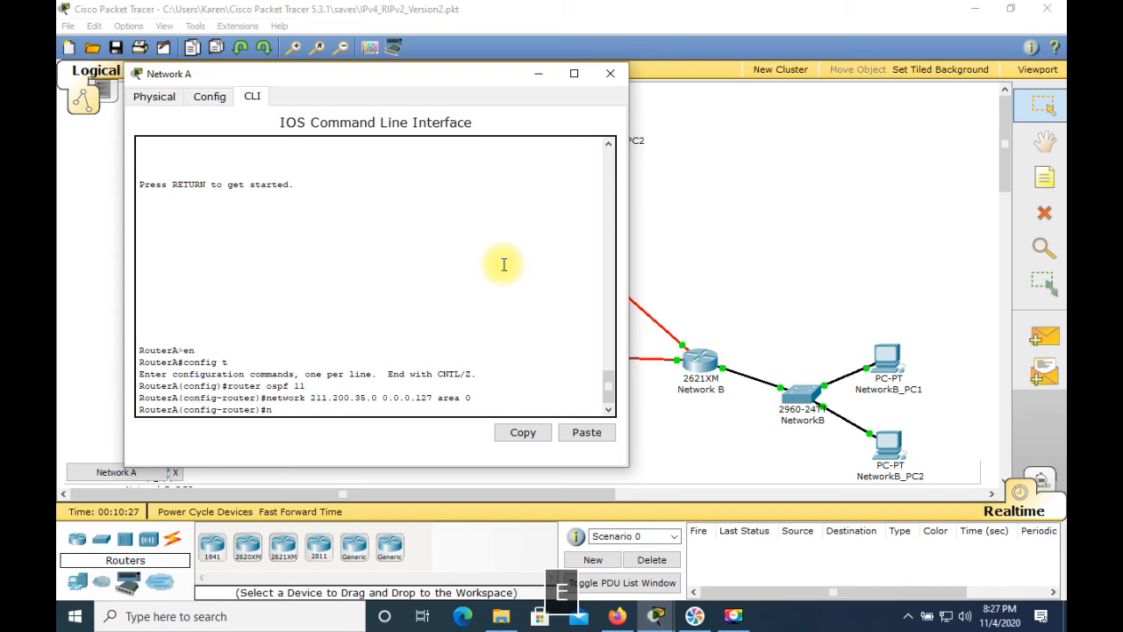
text(etwork 211.)
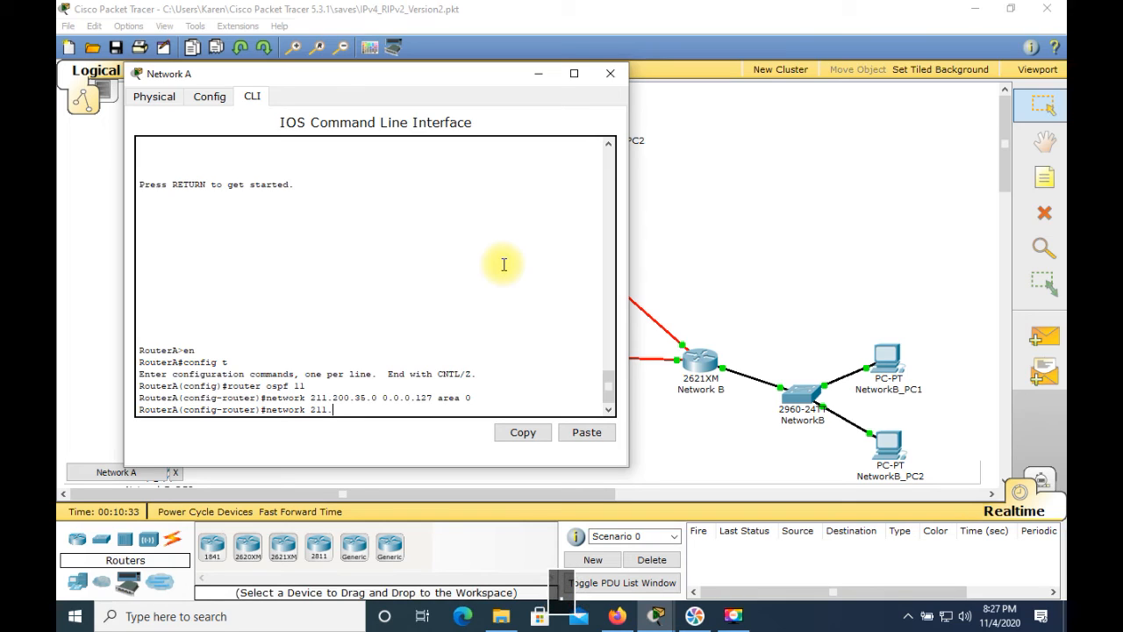
text(200.)
text(3)
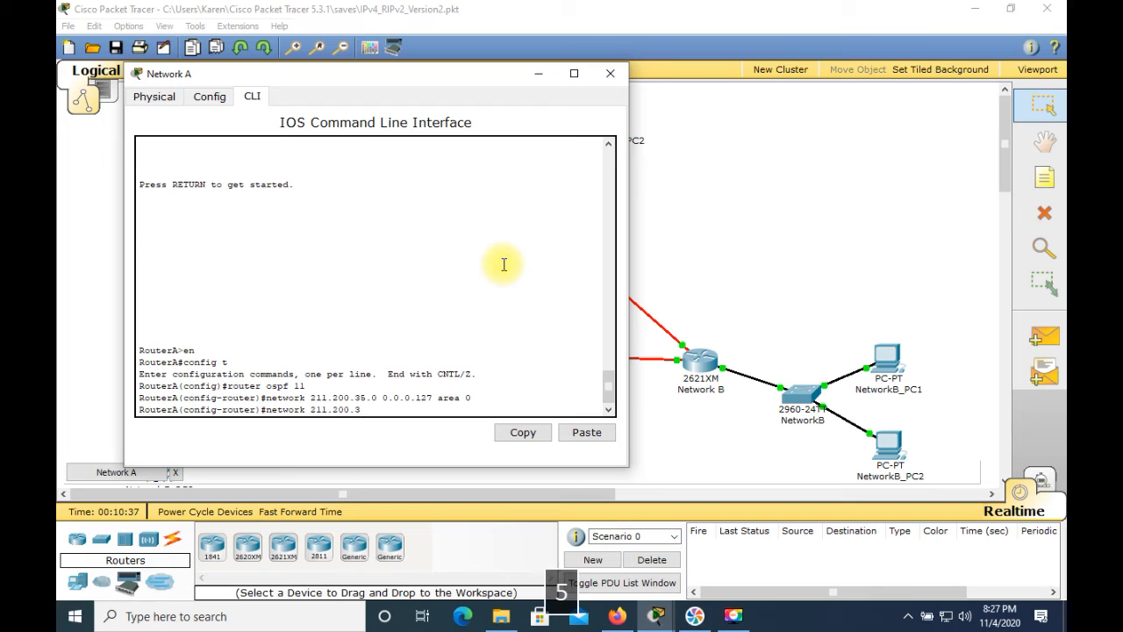
text(5.)
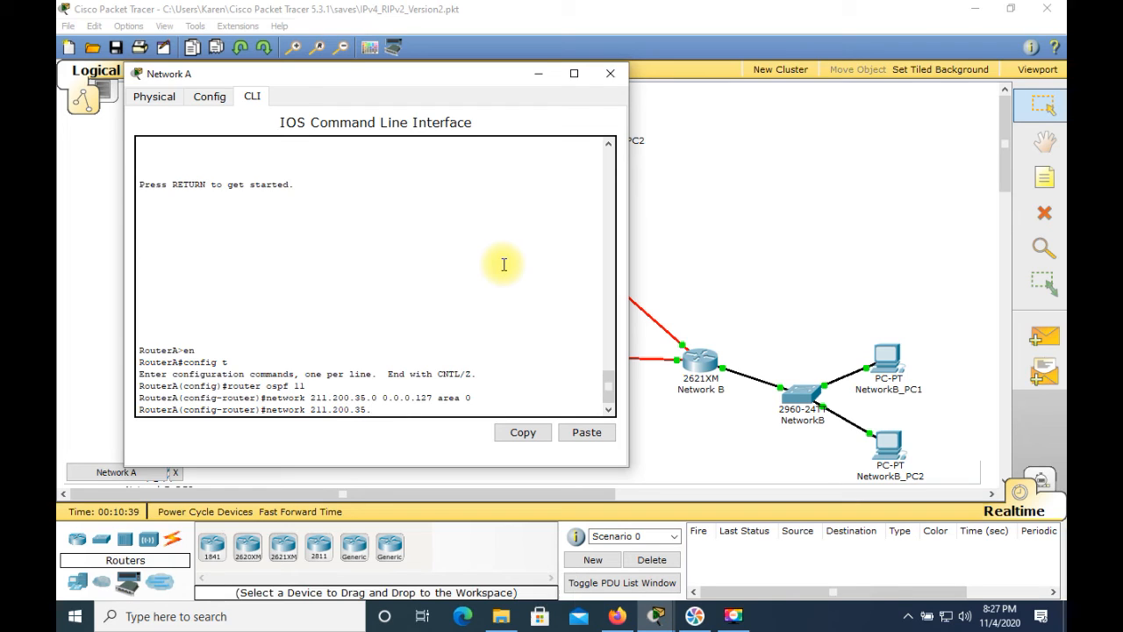
text(228)
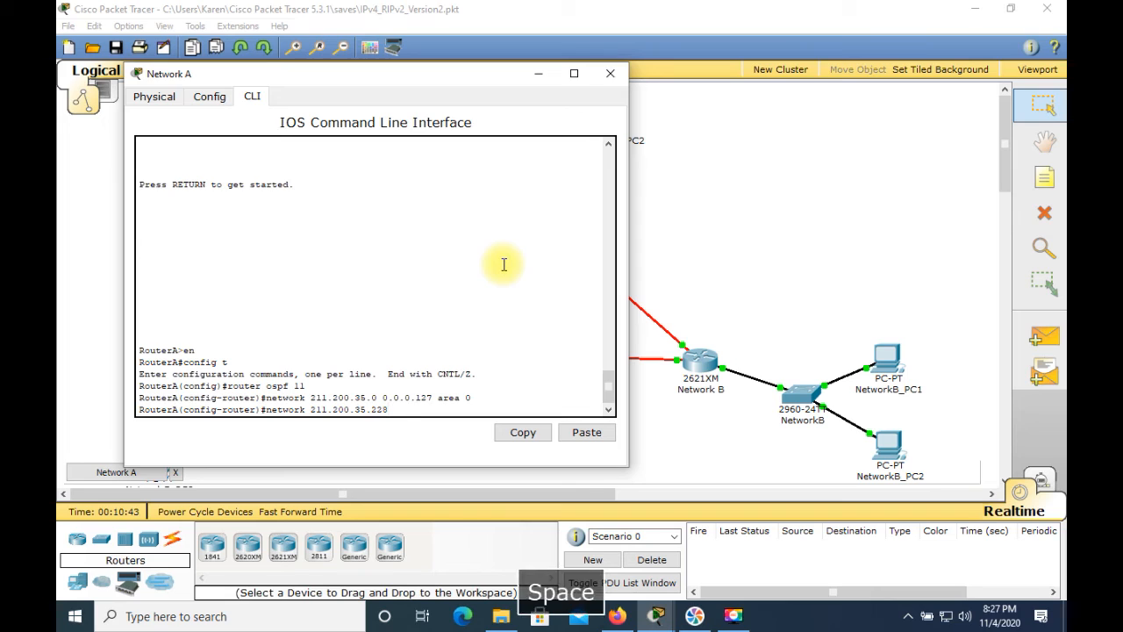
text( 0)
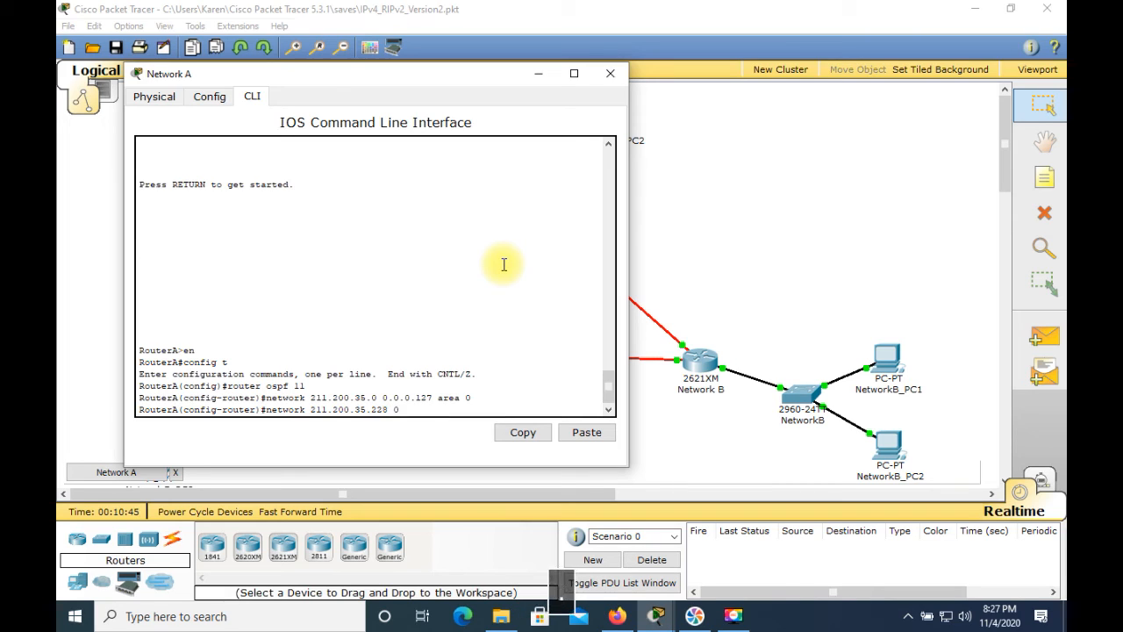
text(.0.0.3 )
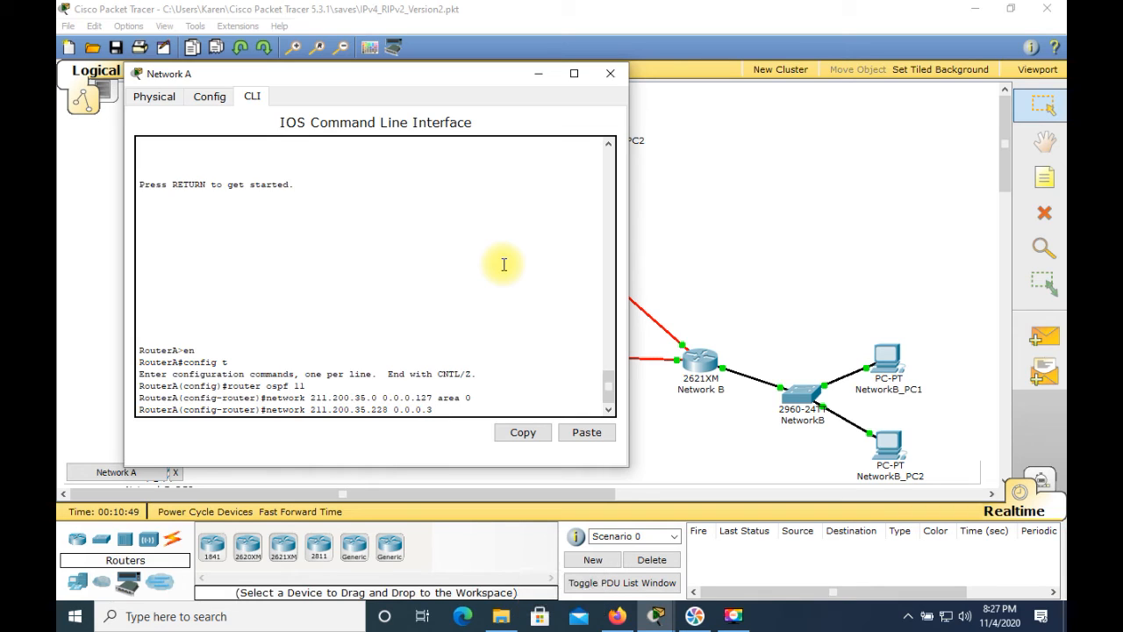
text(ar)
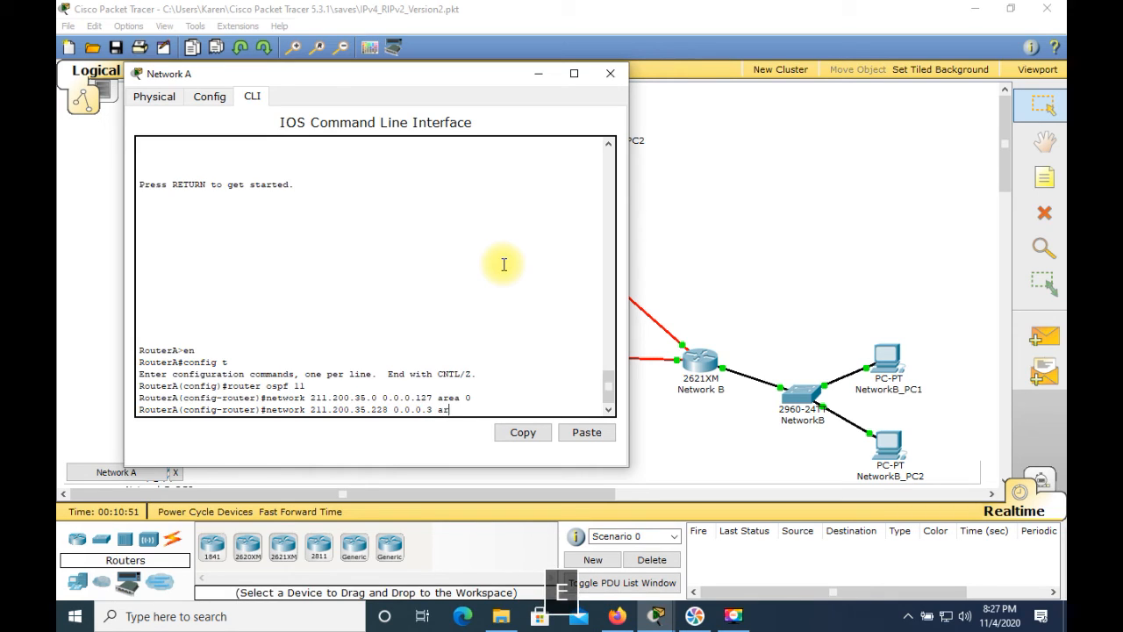
text(ea 0)
key(Return)
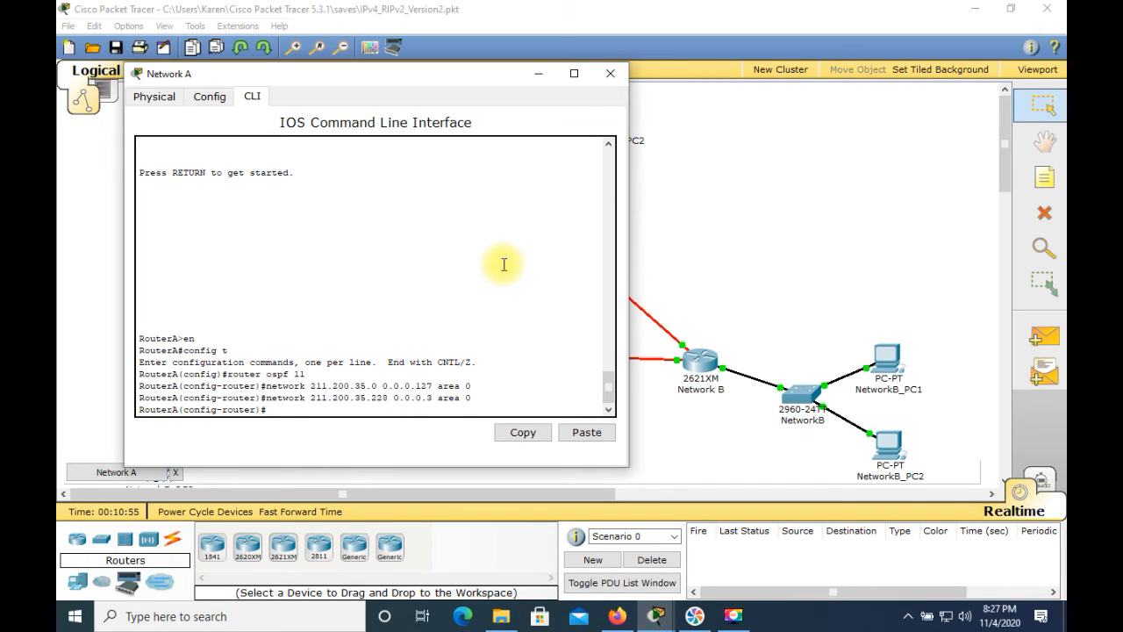
Reuse the previous network statement to advertise 211.200.35.232 with wildcard mask 0.0.0.3 in OSPF area 0 on RouterA
key(Up)
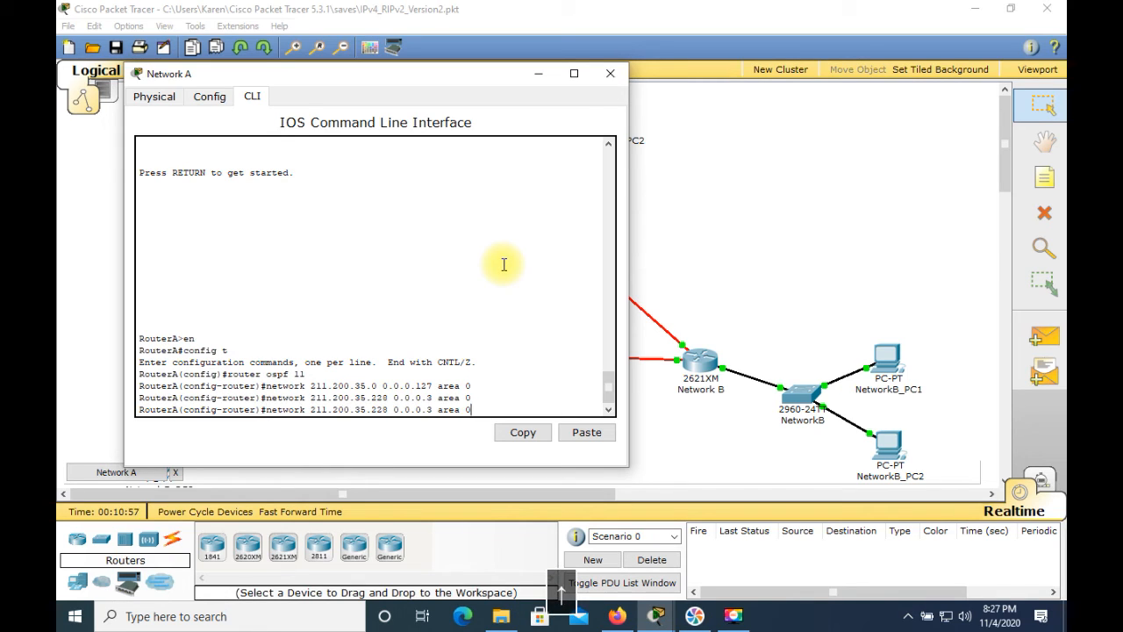
key(Left)
key(Left)
key(Left)
key(Left)
key(Left)
key(Left)
key(Left)
key(Left)
key(Left)
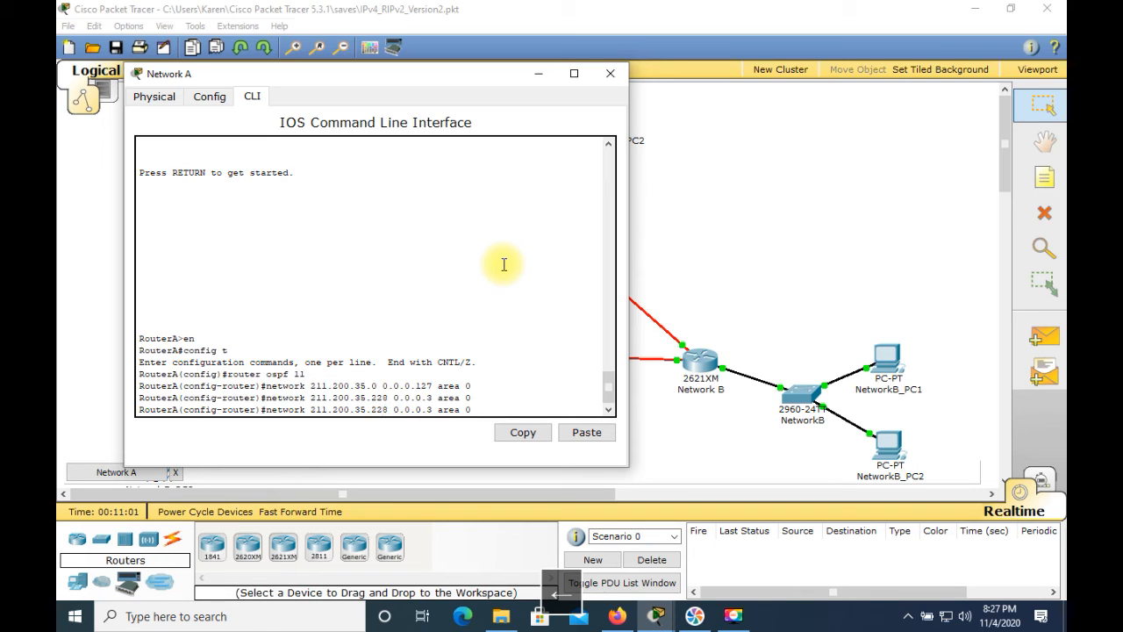
key(BackSpace)
key(BackSpace)
text(32)
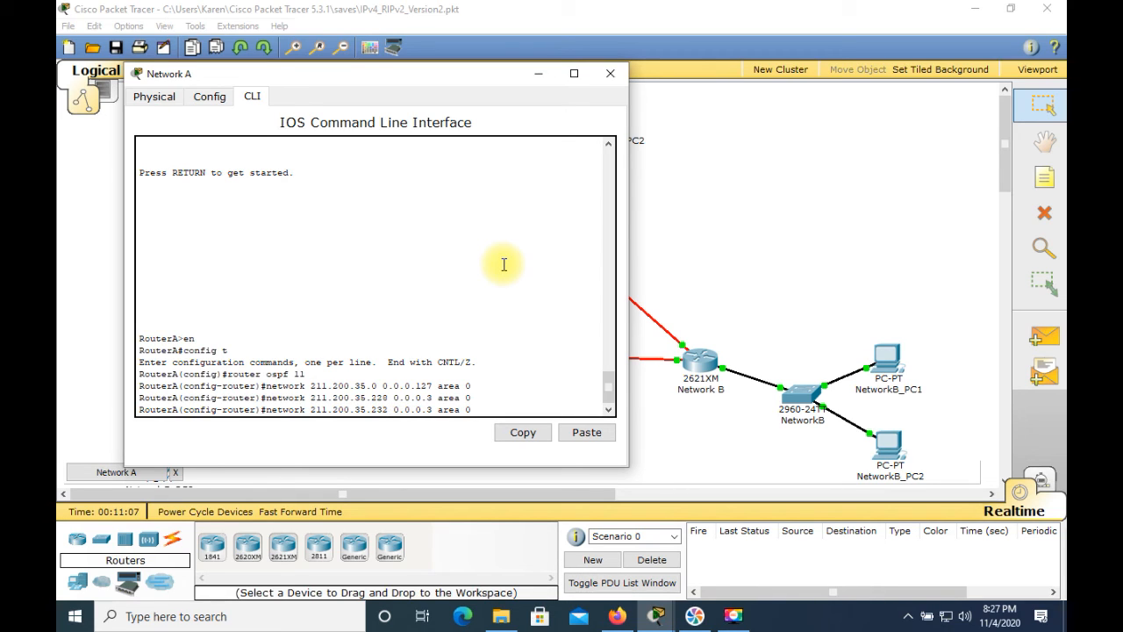
key(Return)
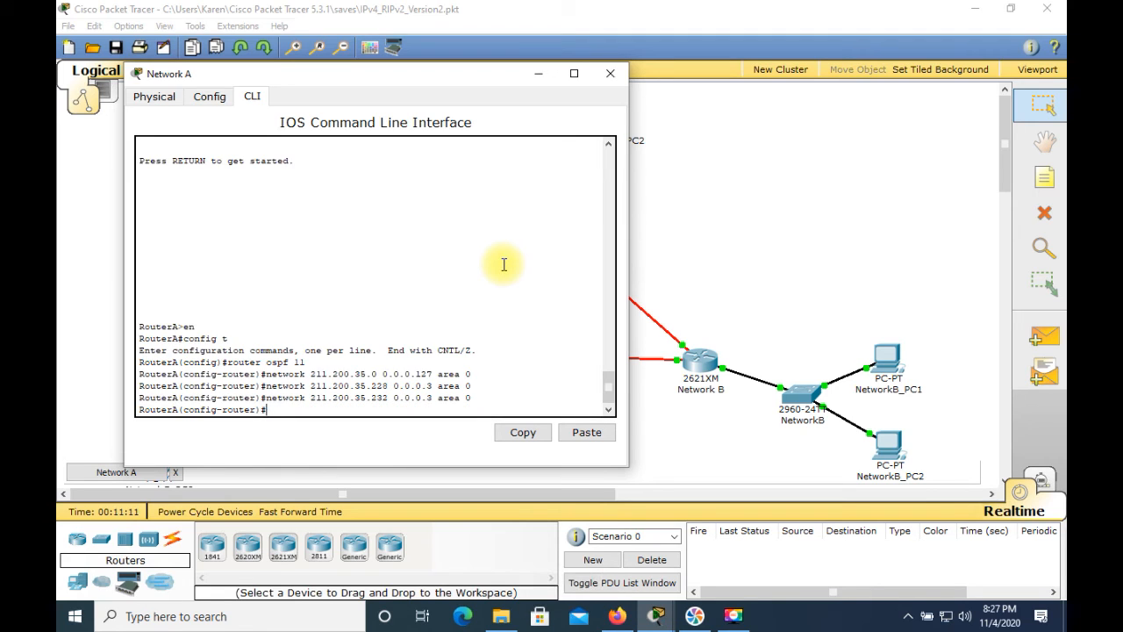
Leave configuration mode on RouterA and copy its running configuration to the default startup-config file
key(ctrl+c)
key(Return)
key(Return)
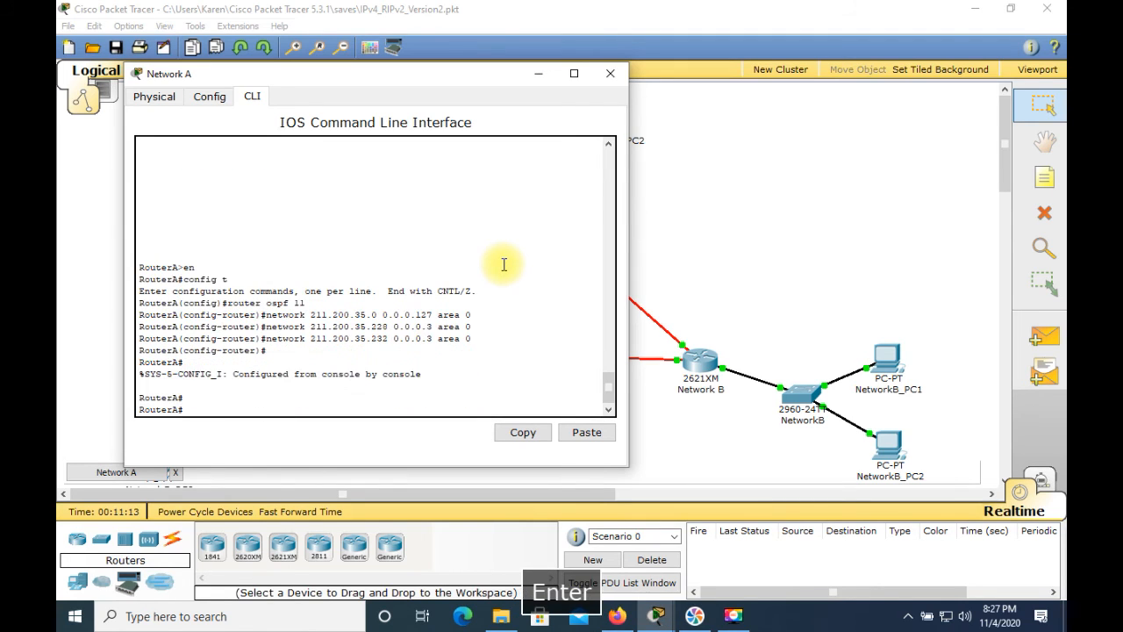
text(copy)
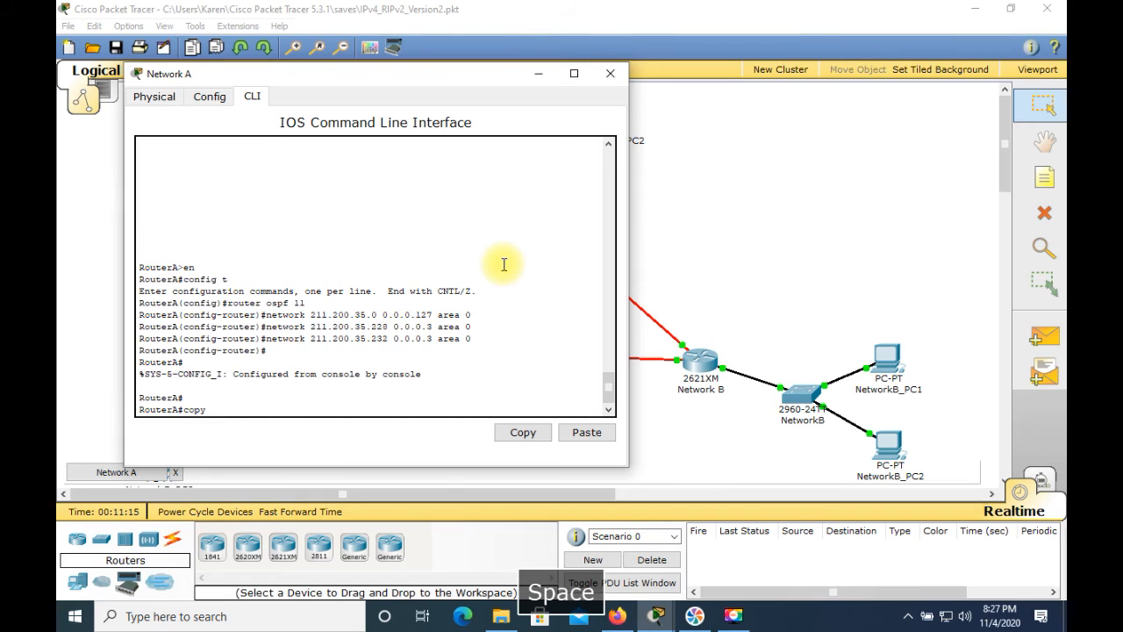
text( run st)
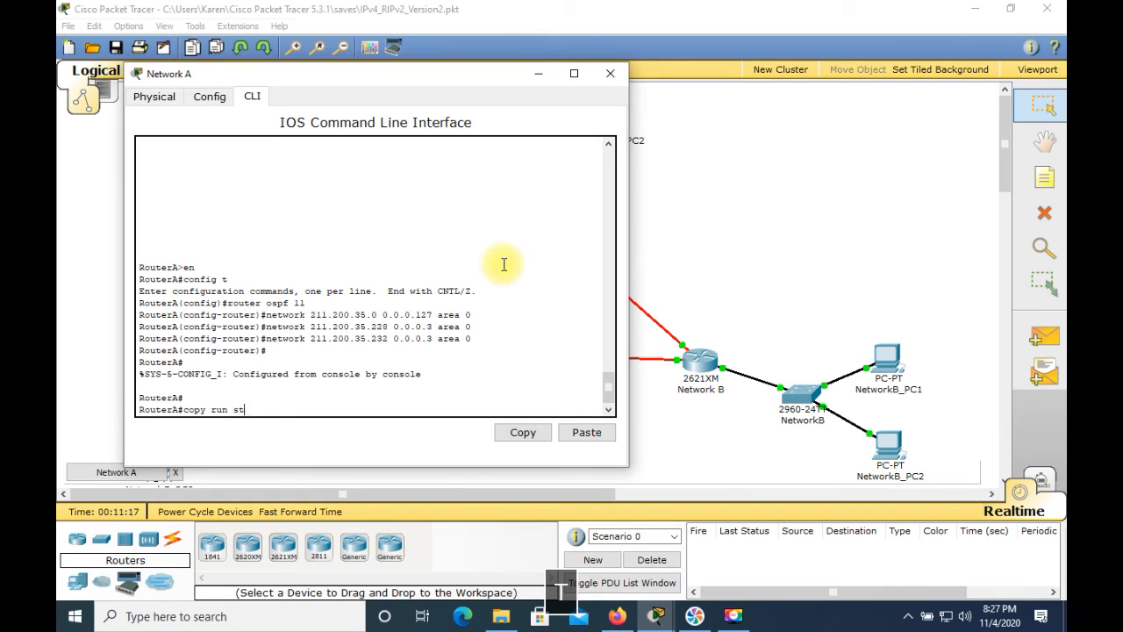
text(art)
key(Return)
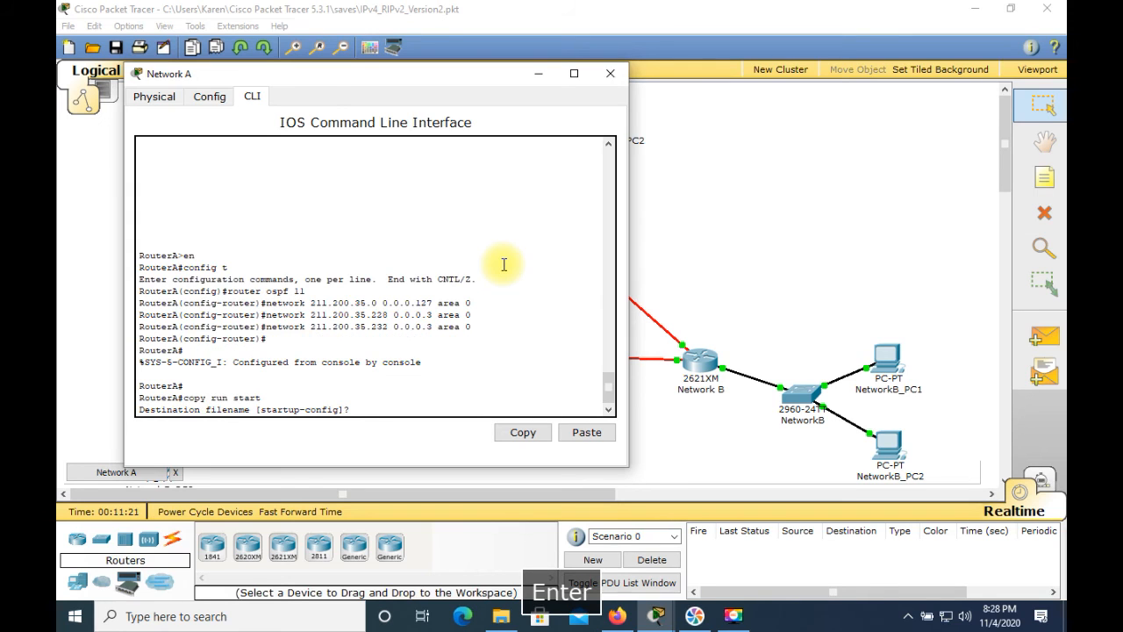
key(Return)
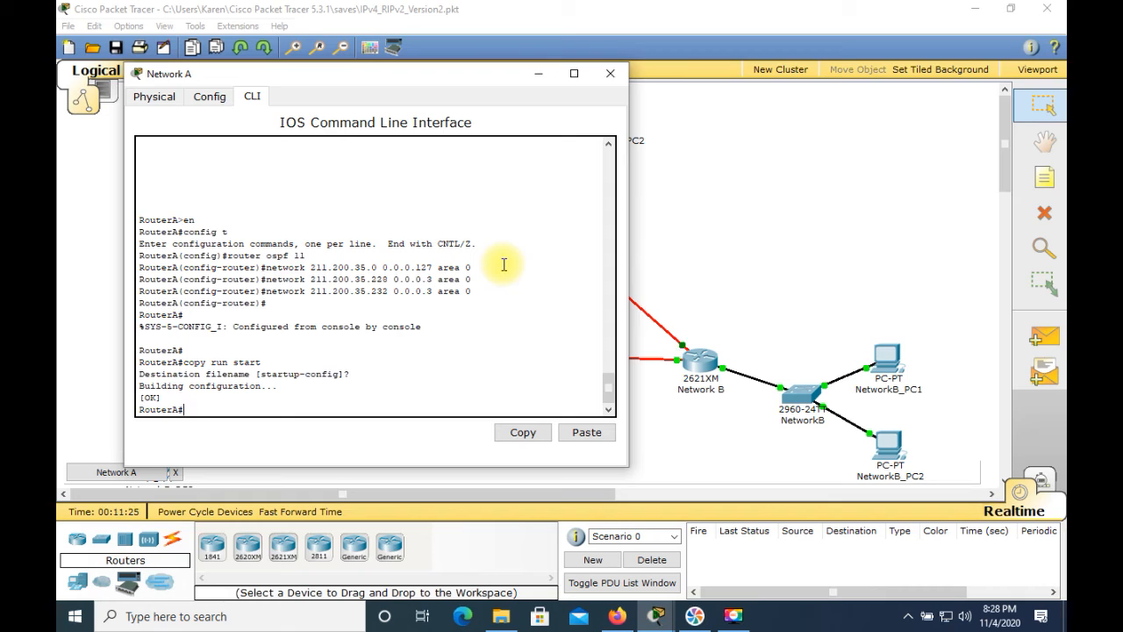
Display RouterA's IP routing table to check its routes
text(sh ip )
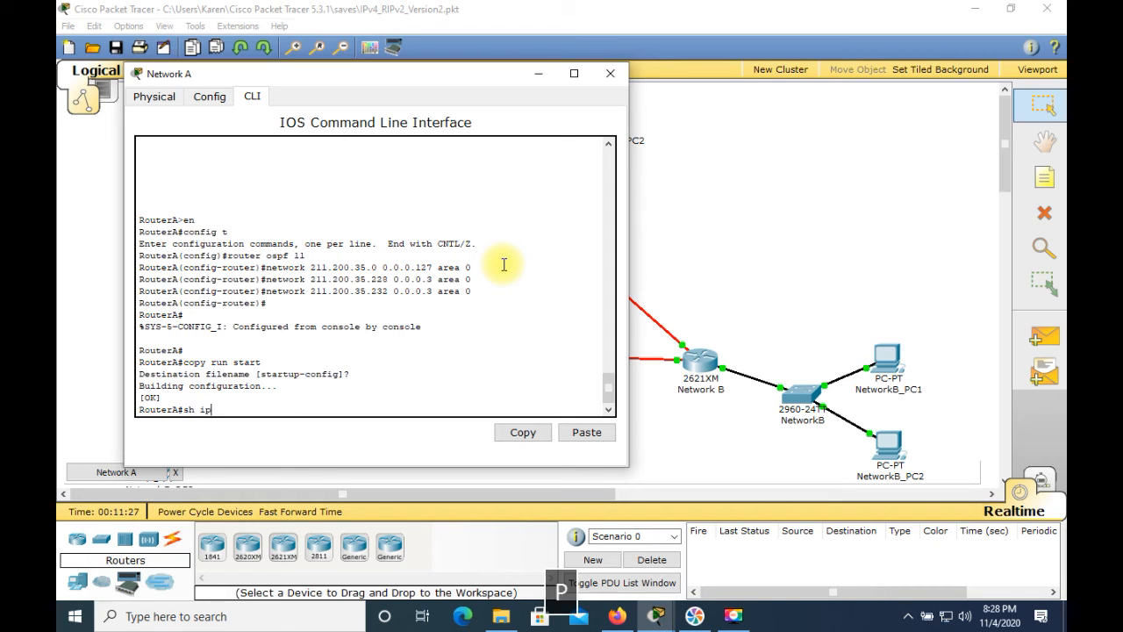
text(route)
key(Return)
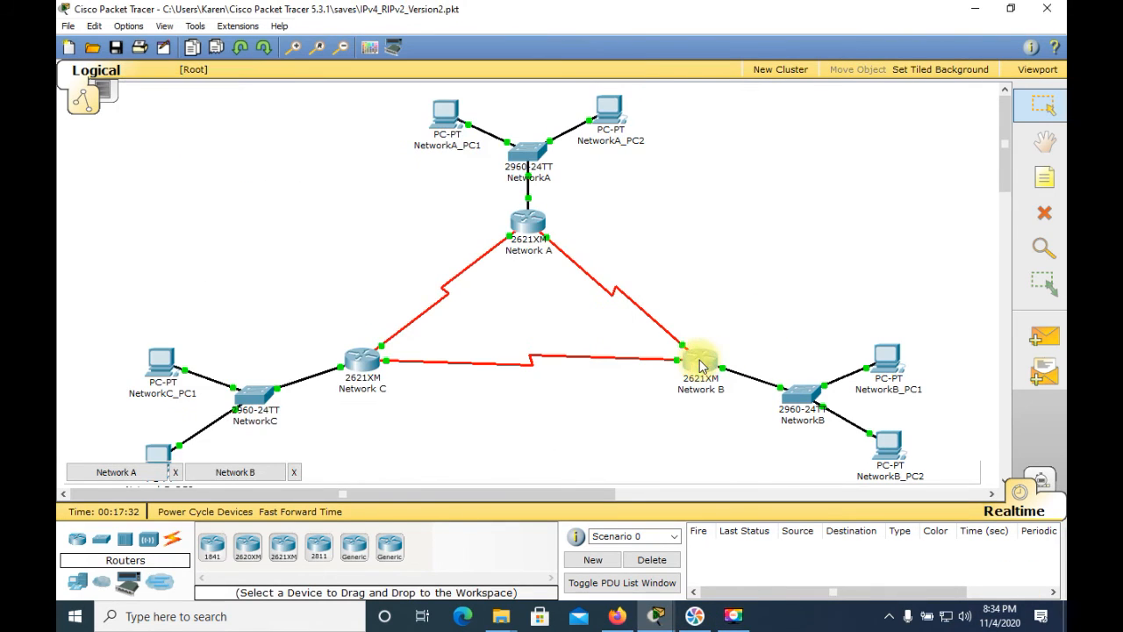
Open the Network B router's console, enter global configuration mode and start OSPF routing with process ID 12
click(701, 367)
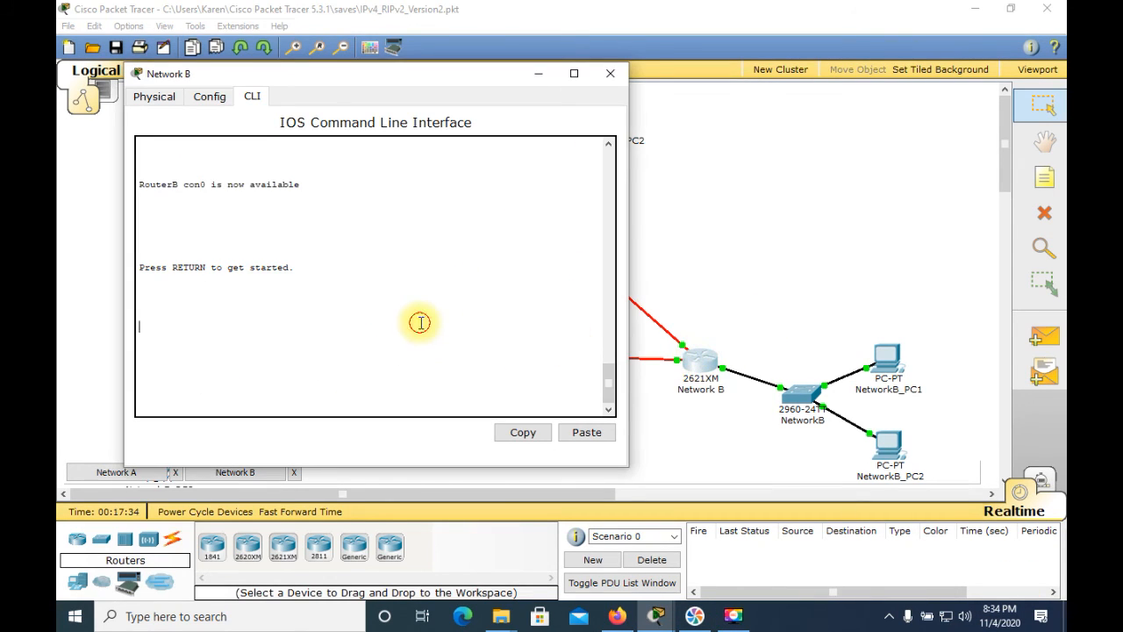
key(Return)
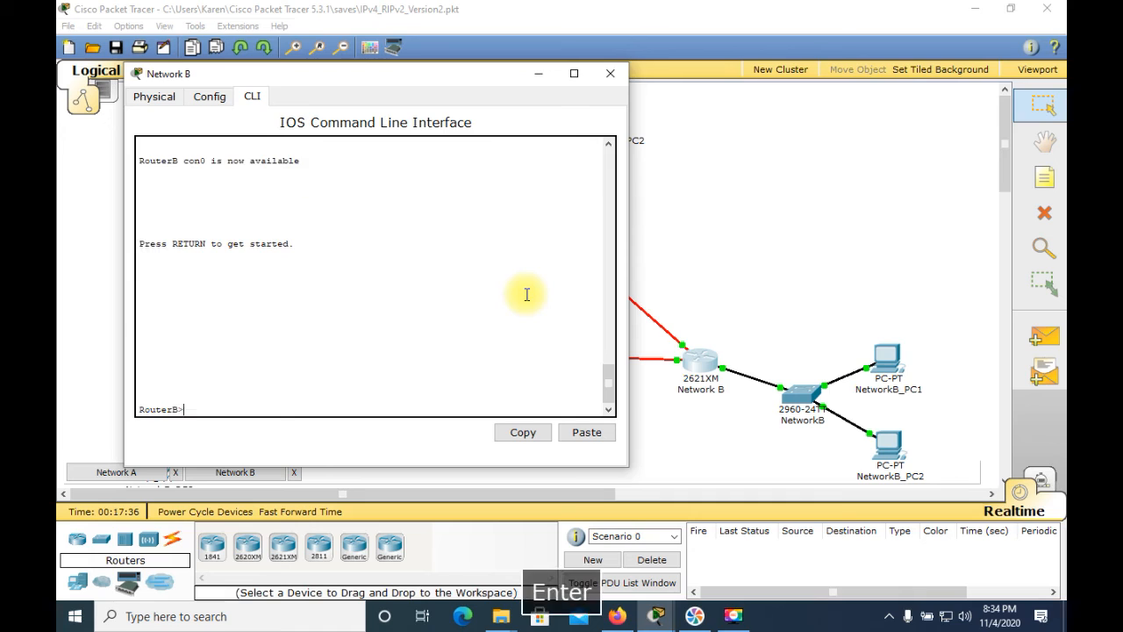
text(en)
key(Return)
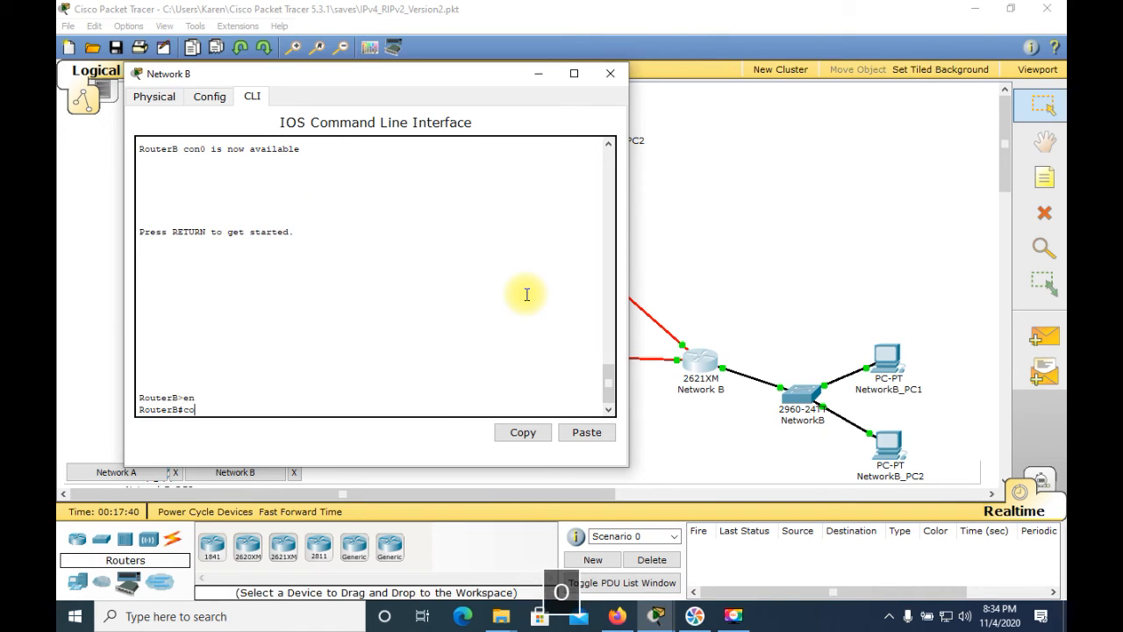
key(BackSpace)
text(config t)
key(Return)
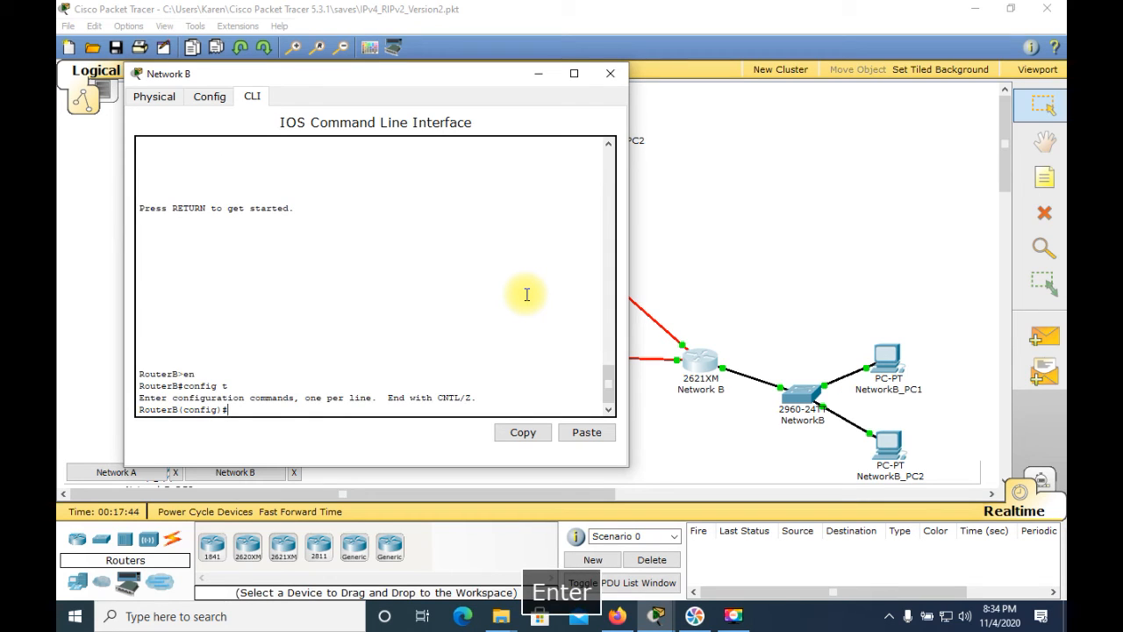
text(router ospf)
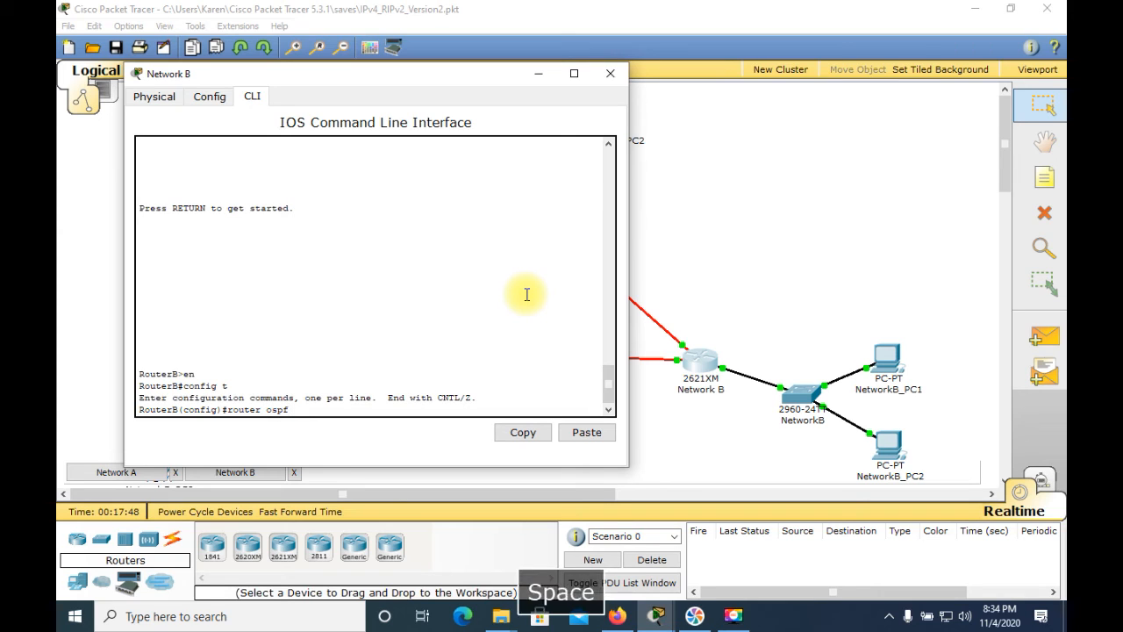
text( 12)
key(Return)
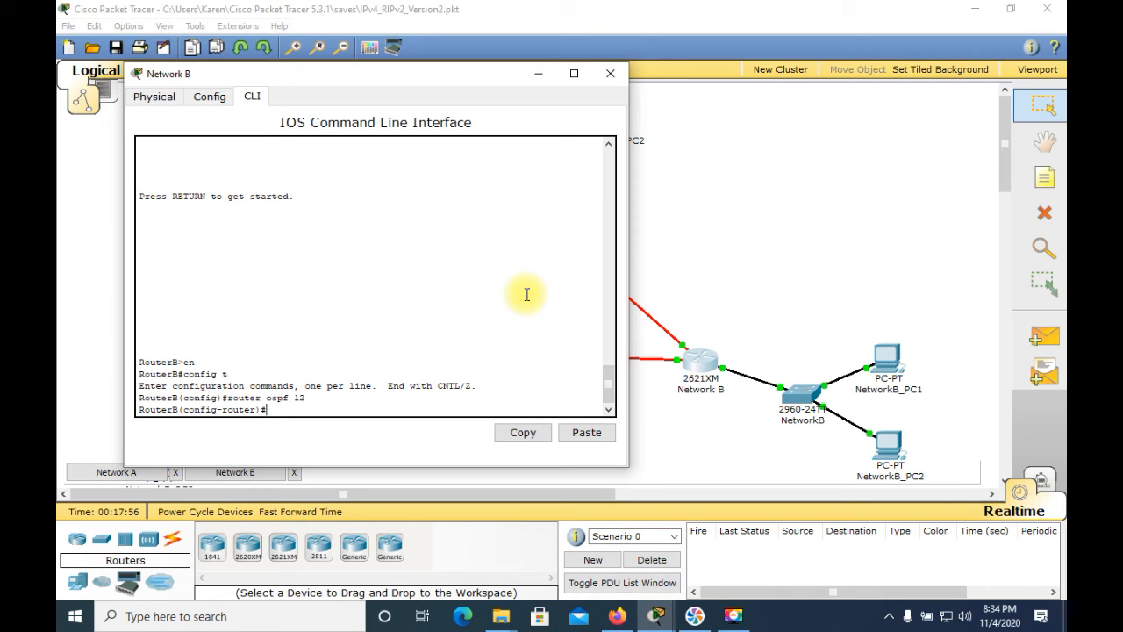
Advertise RouterB's LAN network 211.200.35.128 with wildcard mask 0.0.0.63 in OSPF area 0
text(nw)
key(BackSpace)
text(etwork )
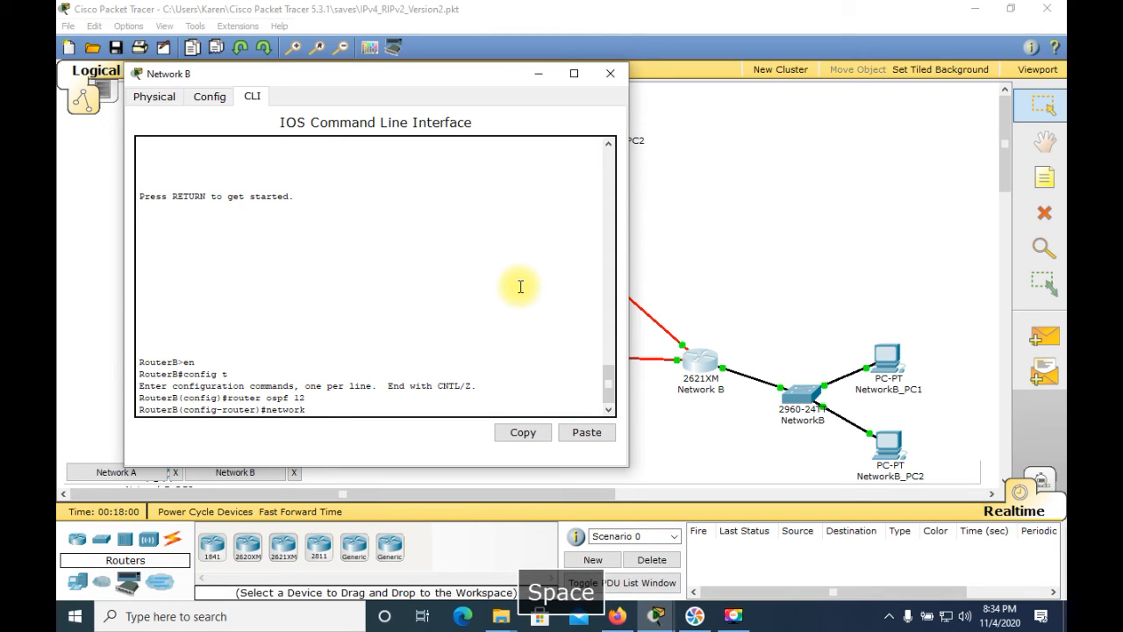
text(211.)
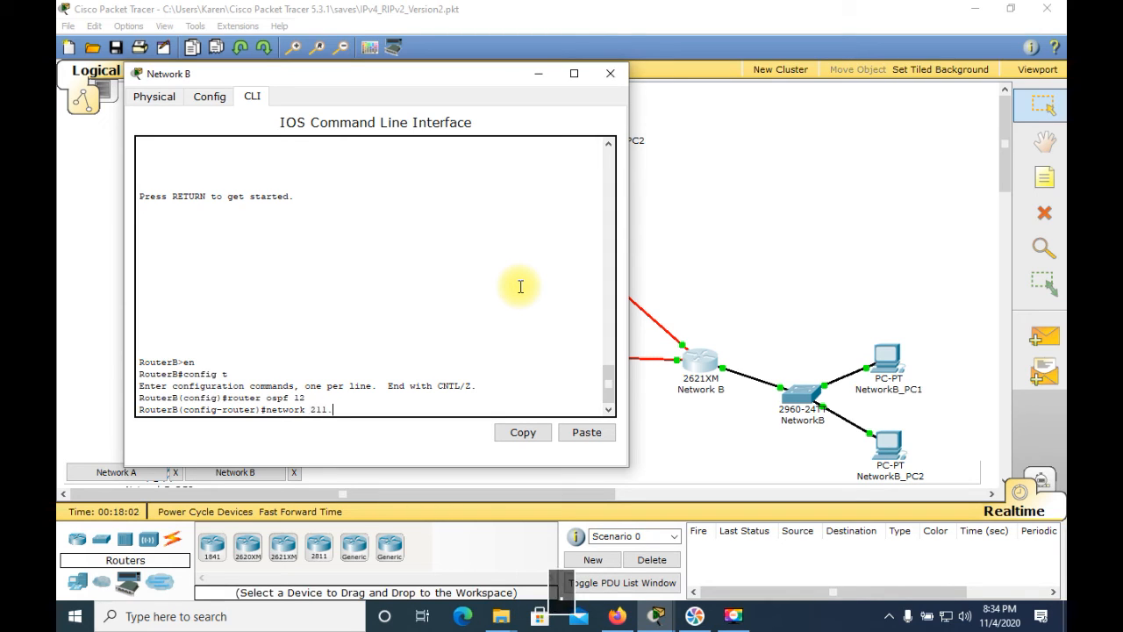
text(200.)
text(3)
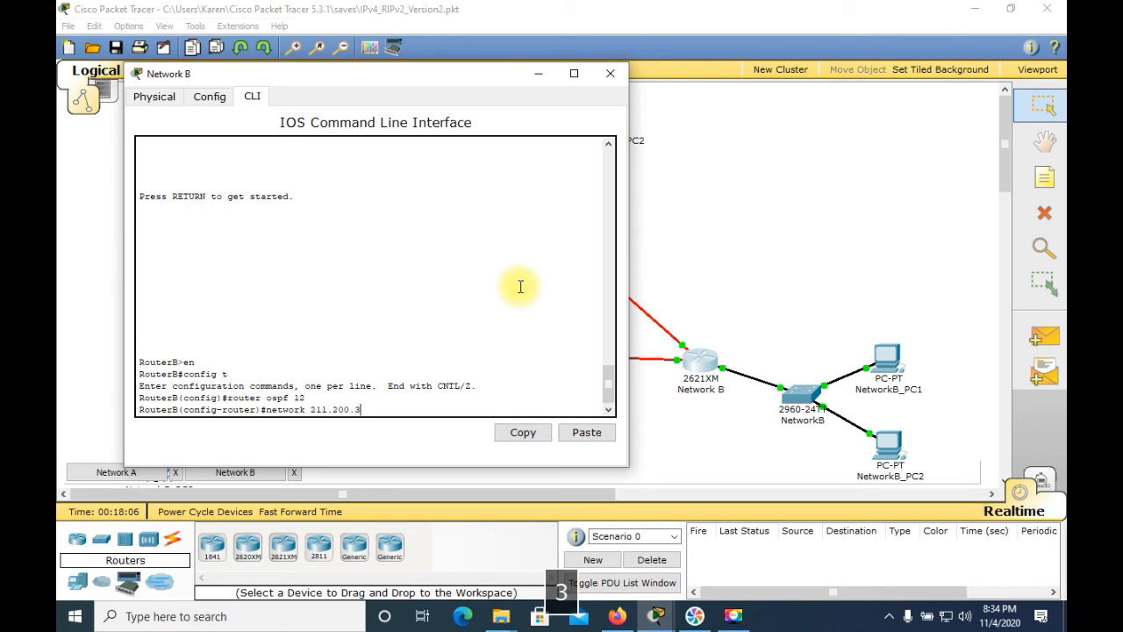
text(5.128 )
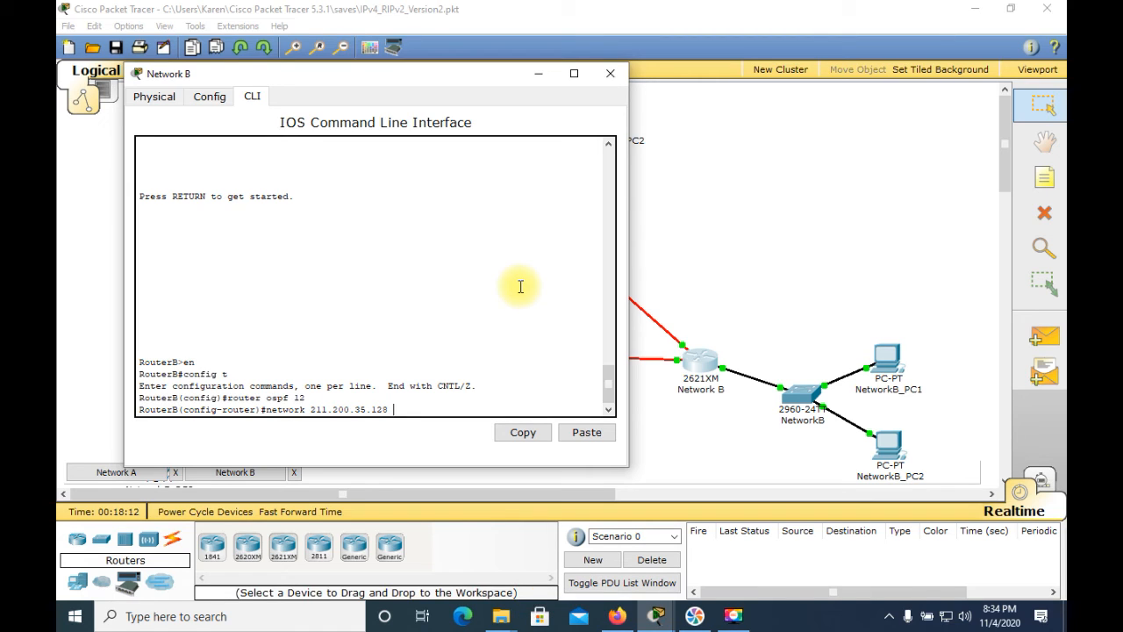
text(0.)
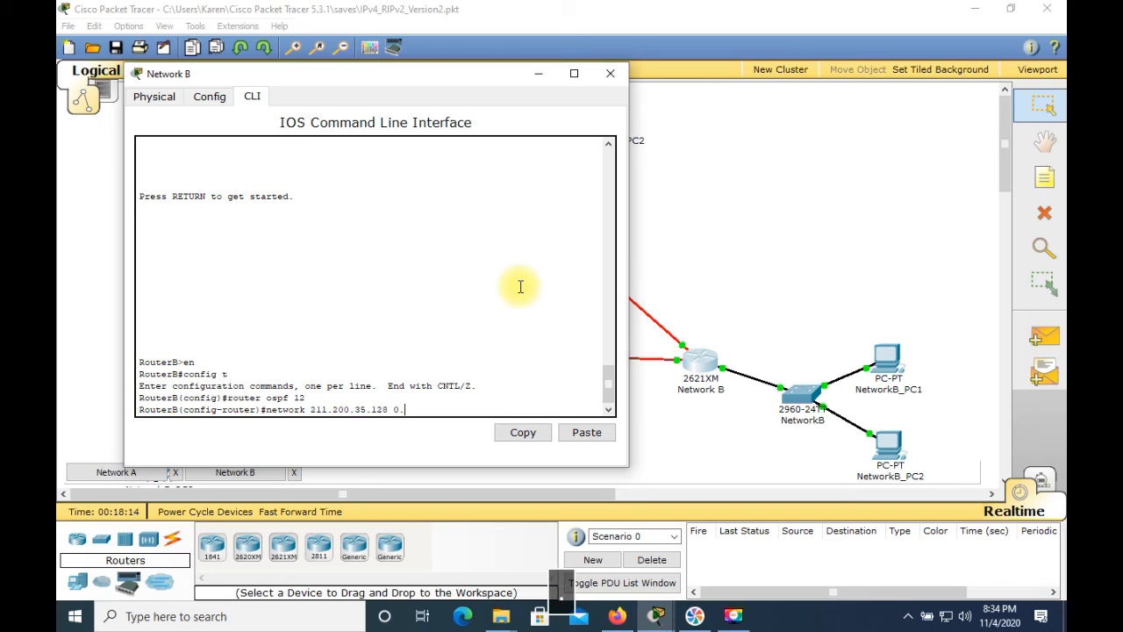
text(0.0.63 )
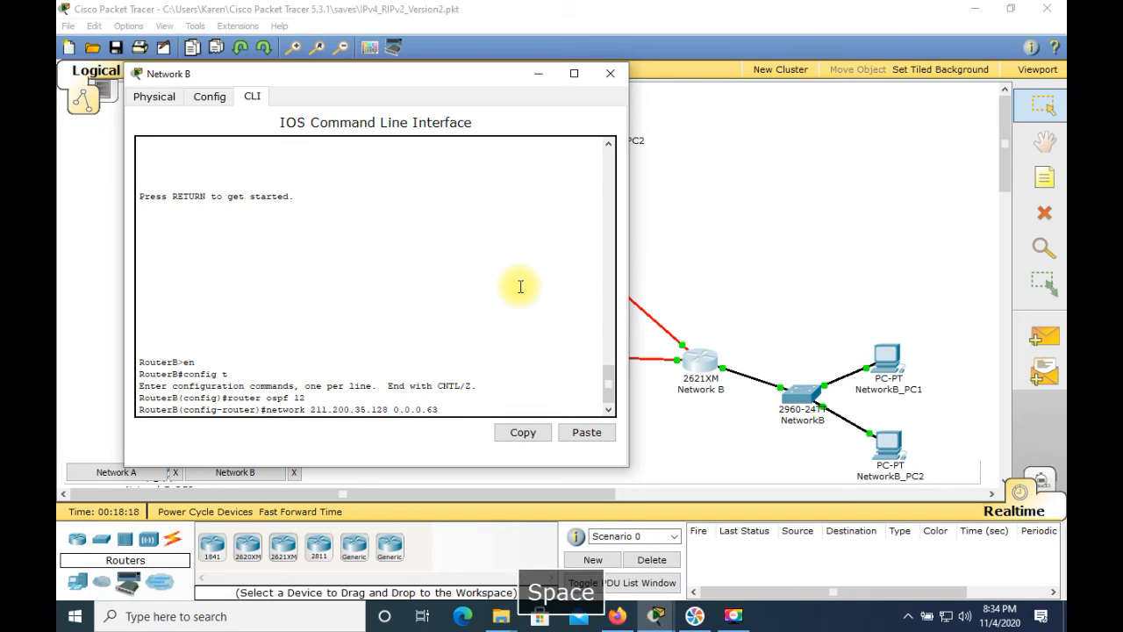
text(area)
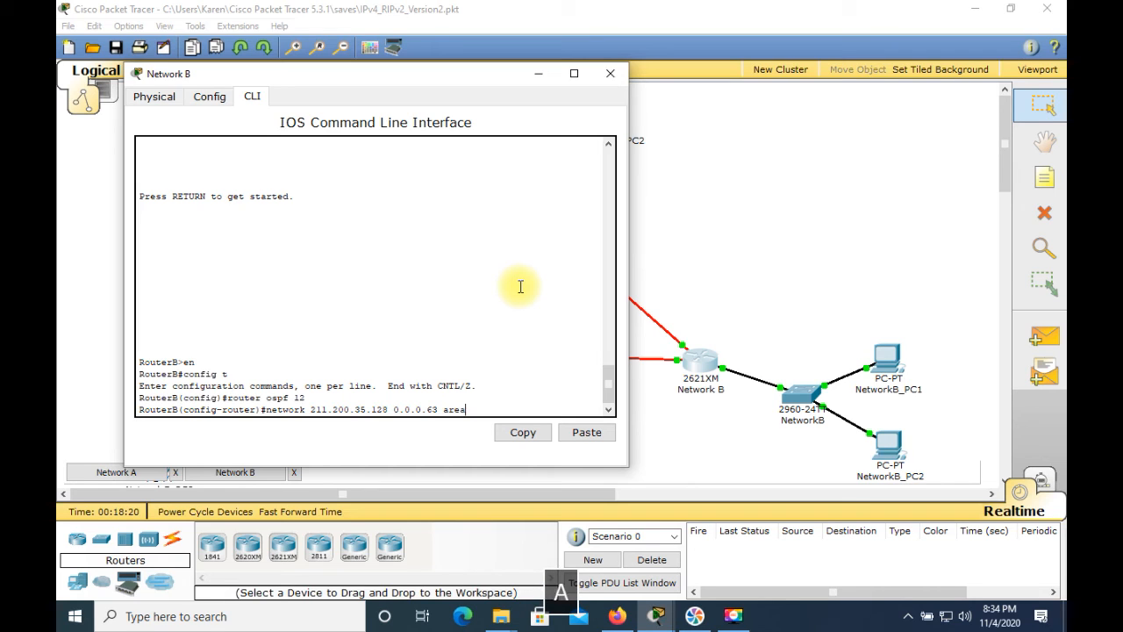
text( 0)
key(Return)
Advertise the serial link network 211.200.35.228 with wildcard mask 0.0.0.3 in OSPF area 0 on RouterB
text(n)
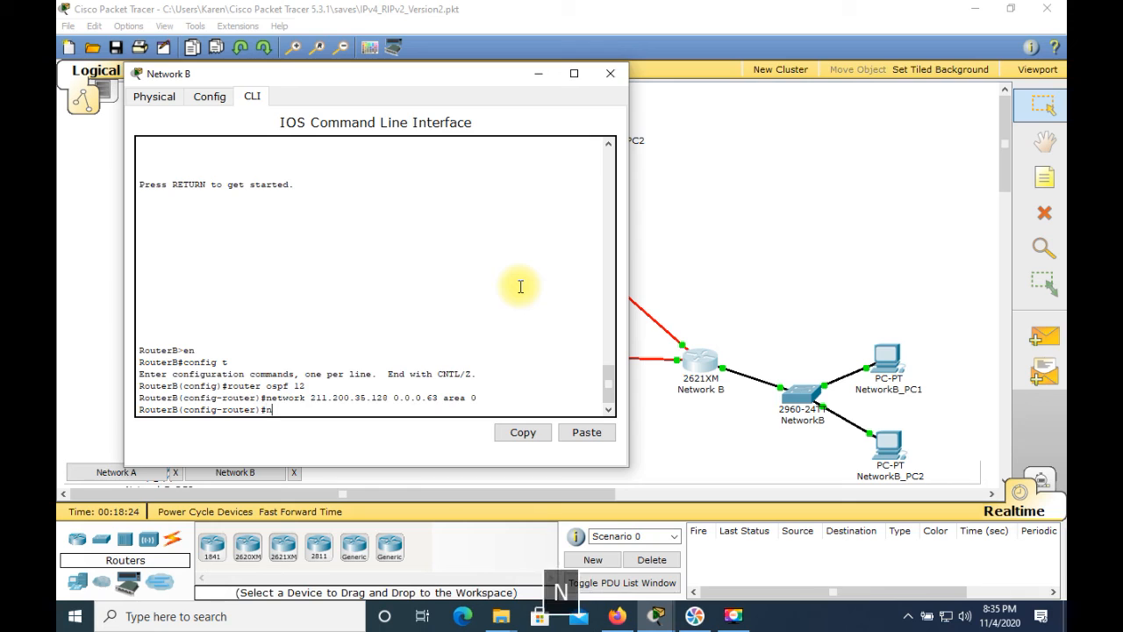
text(etwork )
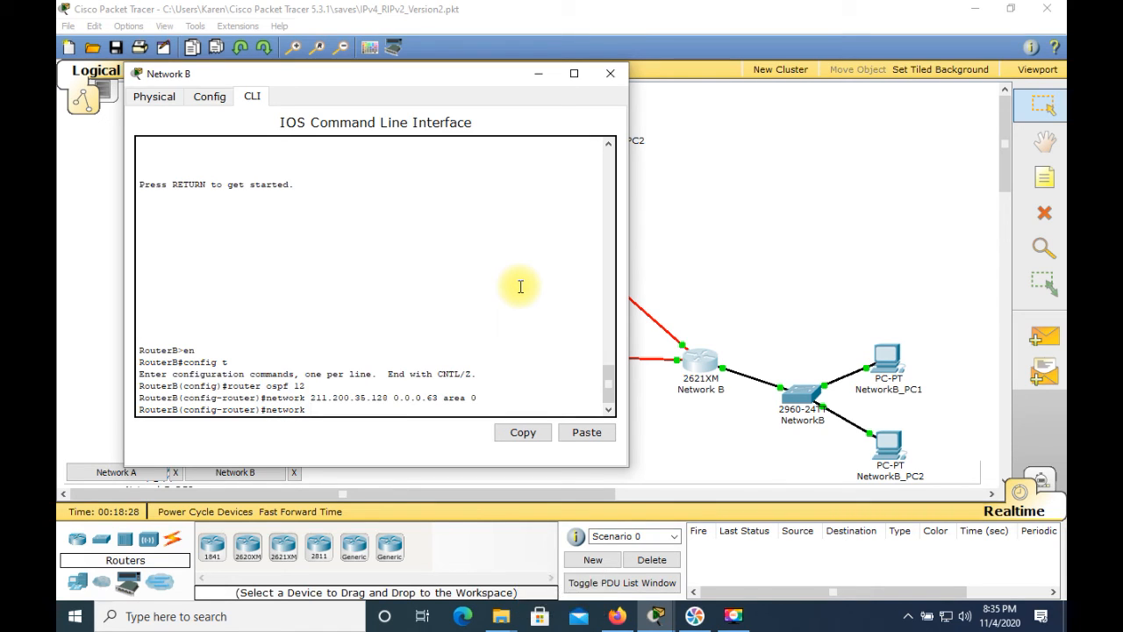
text(2)
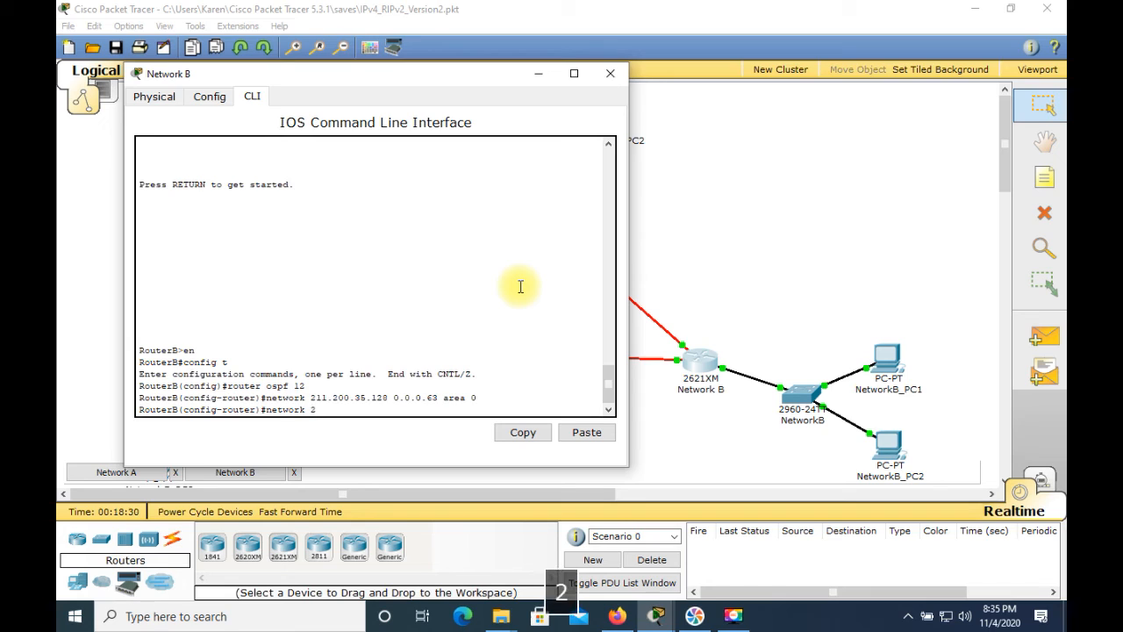
text(11.200.35.2)
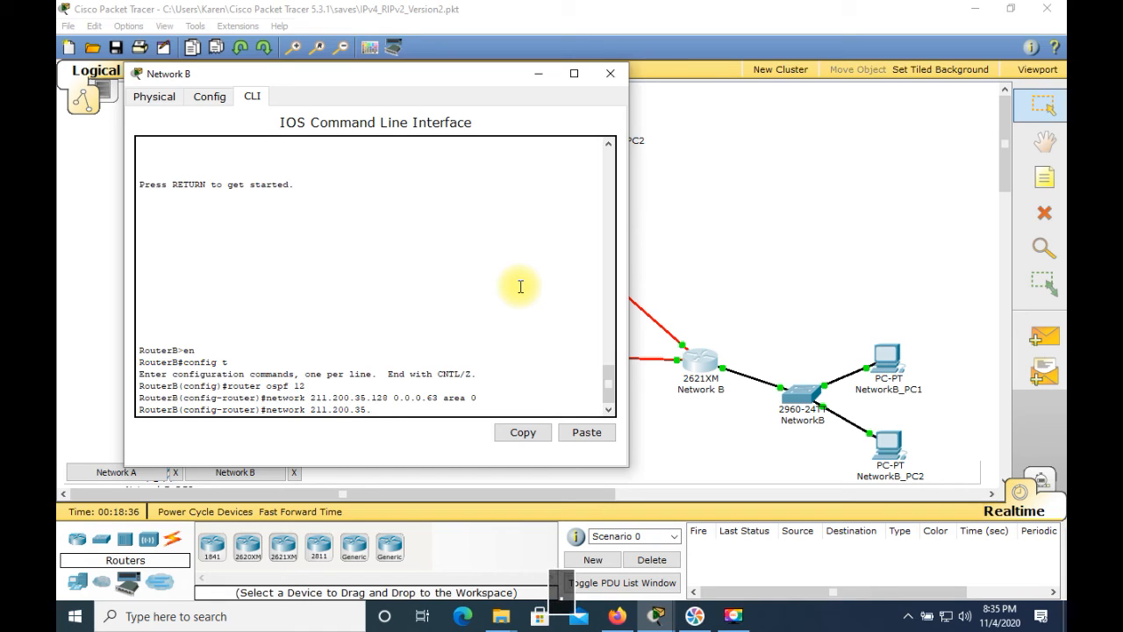
text(28 )
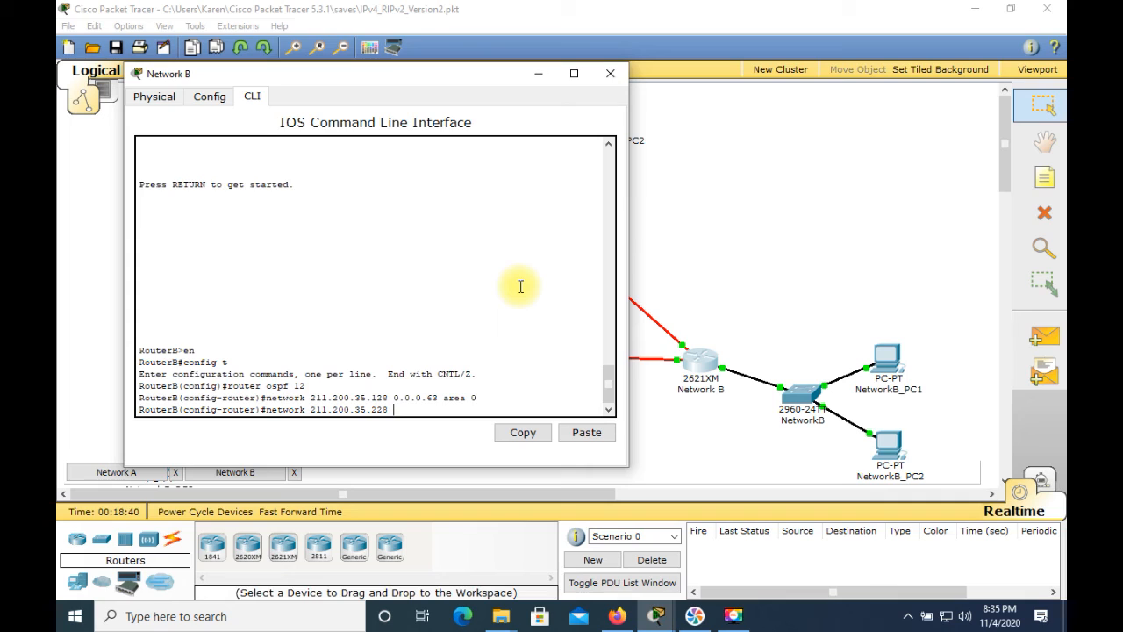
text(0.0.0)
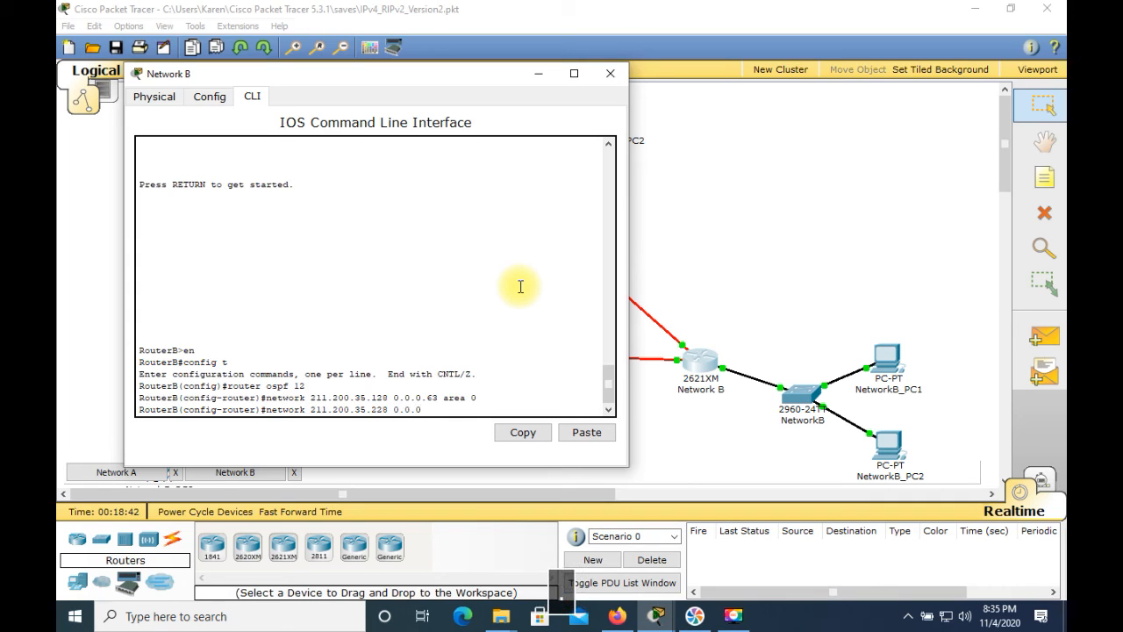
text(.3)
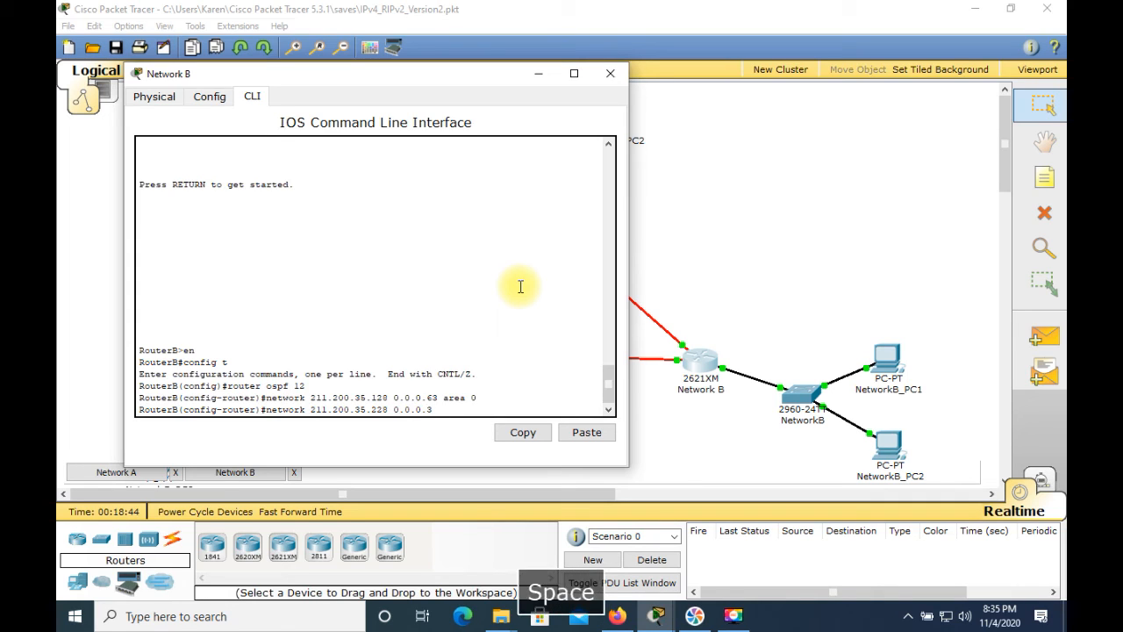
text( area 0)
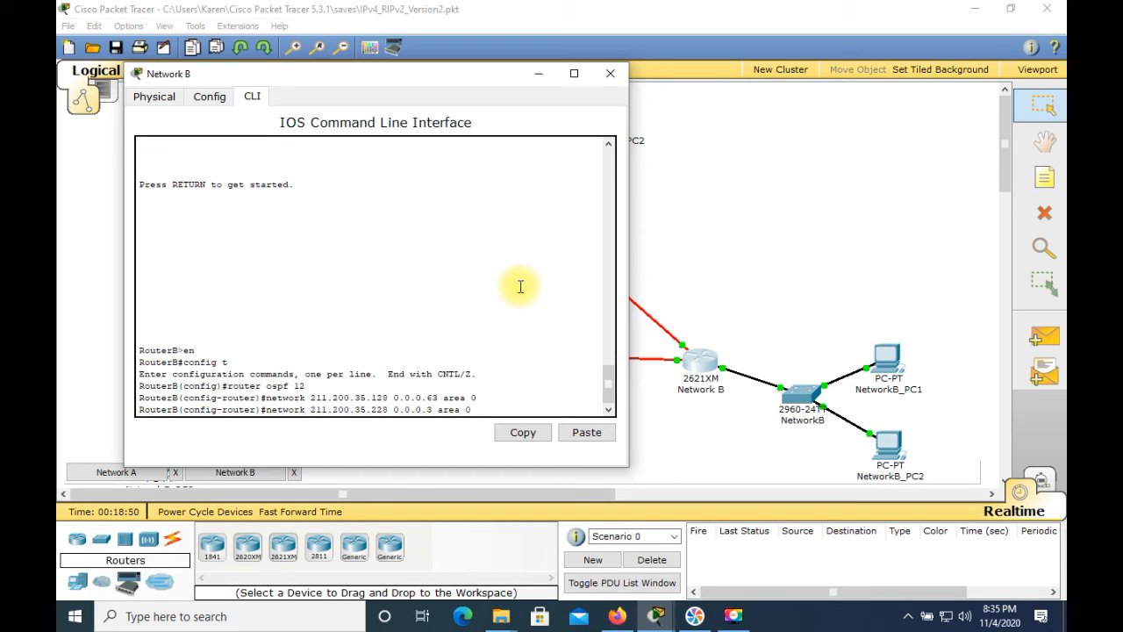
key(Return)
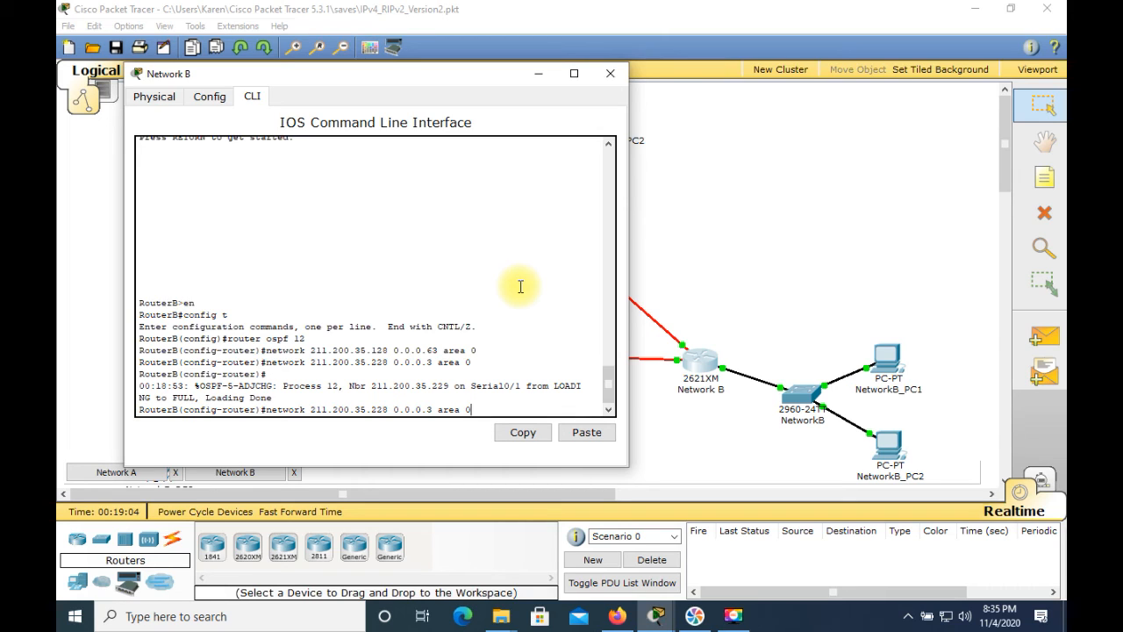
Reuse the previous network statement to advertise 211.200.35.232 with wildcard mask 0.0.0.3 in OSPF area 0 on RouterB
key(Left)
key(Left)
key(Left)
key(Left)
key(Left)
key(Left)
key(Left)
key(Left)
key(Left)
key(Left)
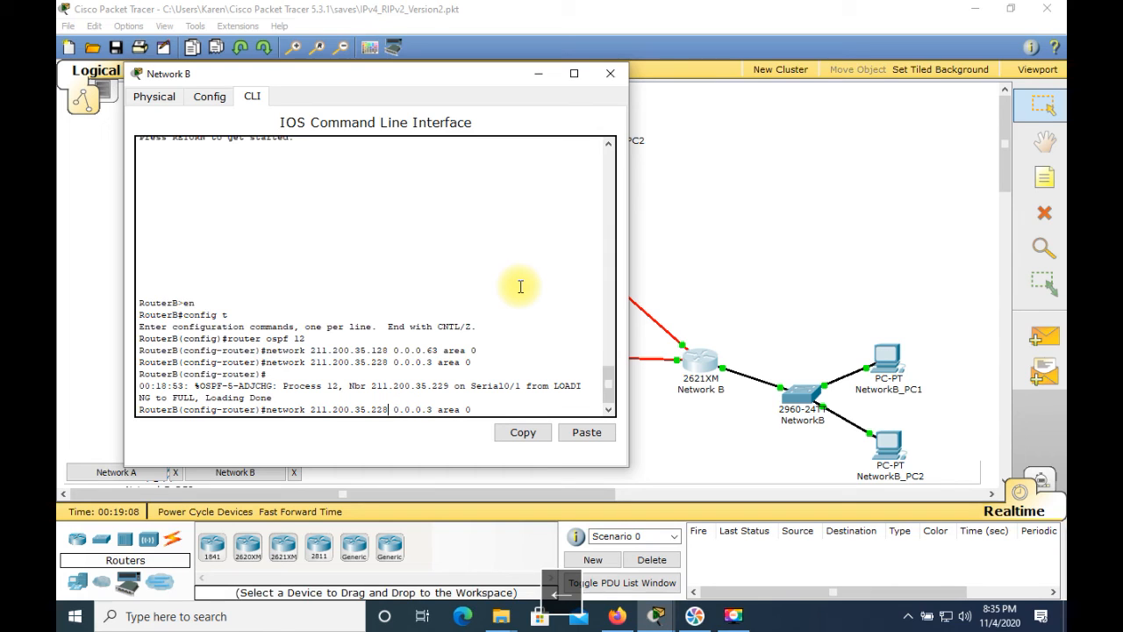
key(BackSpace)
key(BackSpace)
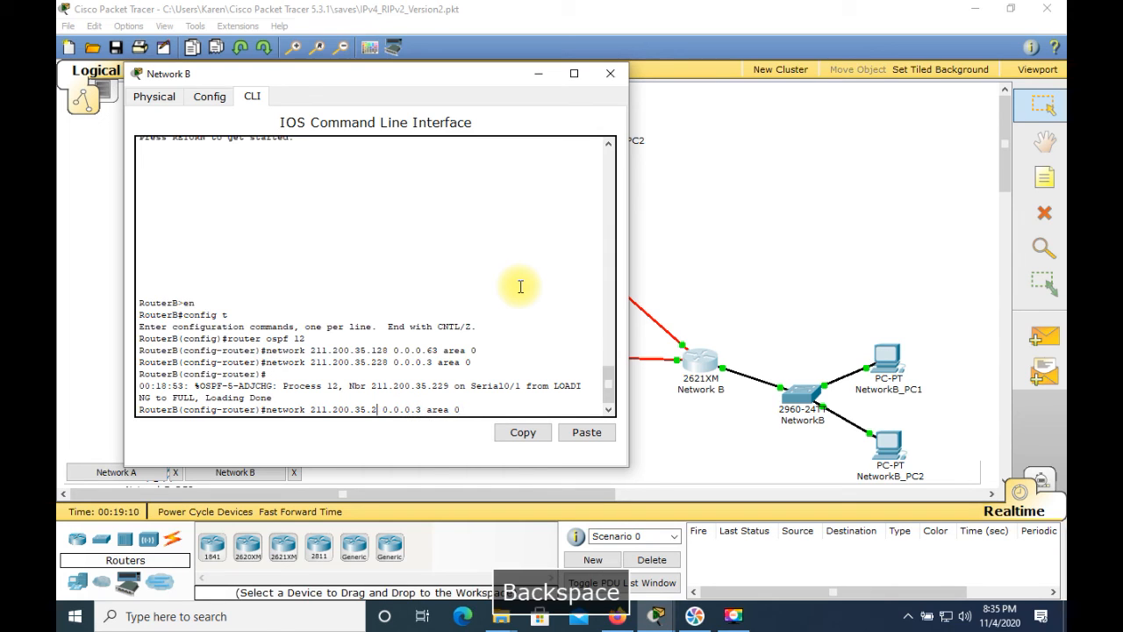
text(32)
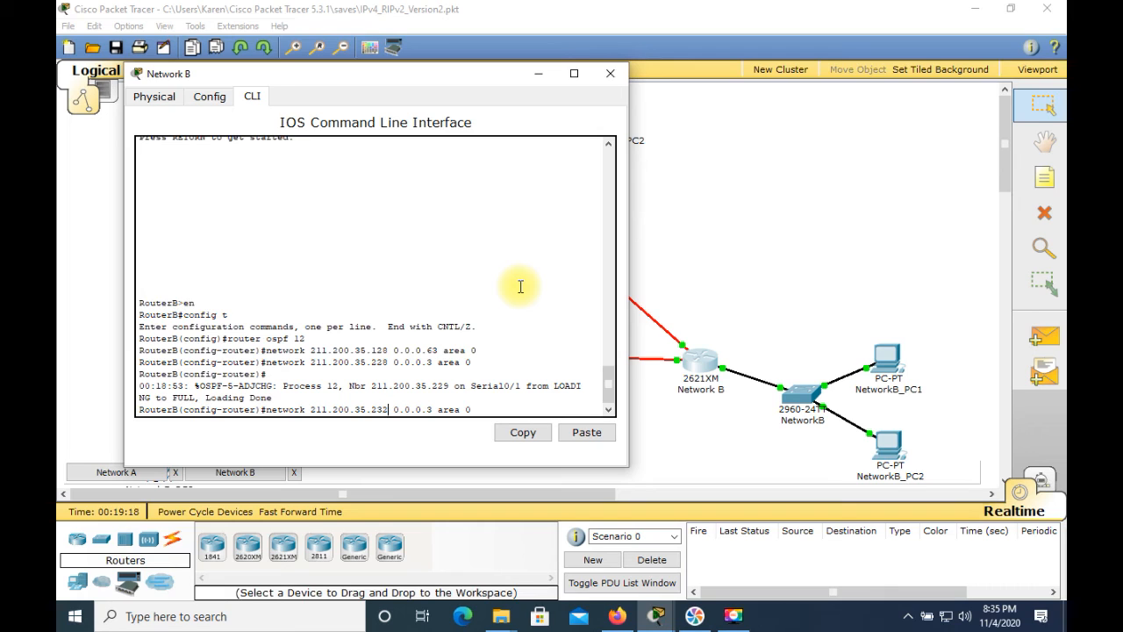
key(Return)
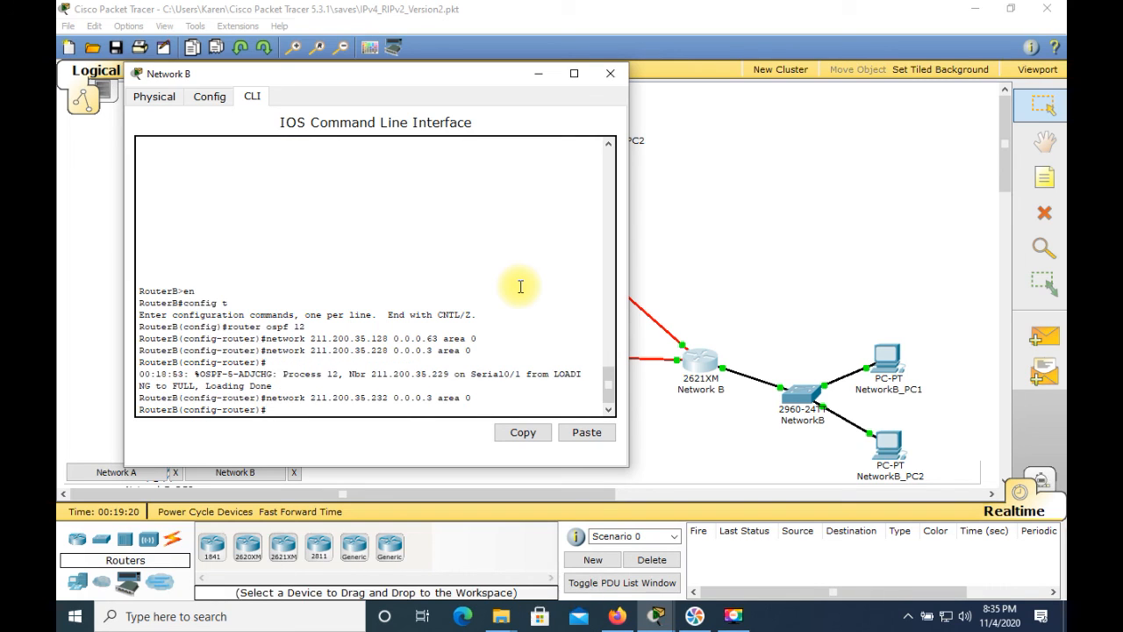
Leave configuration mode on RouterB and save the running configuration to the startup configuration
key(ctrl+c)
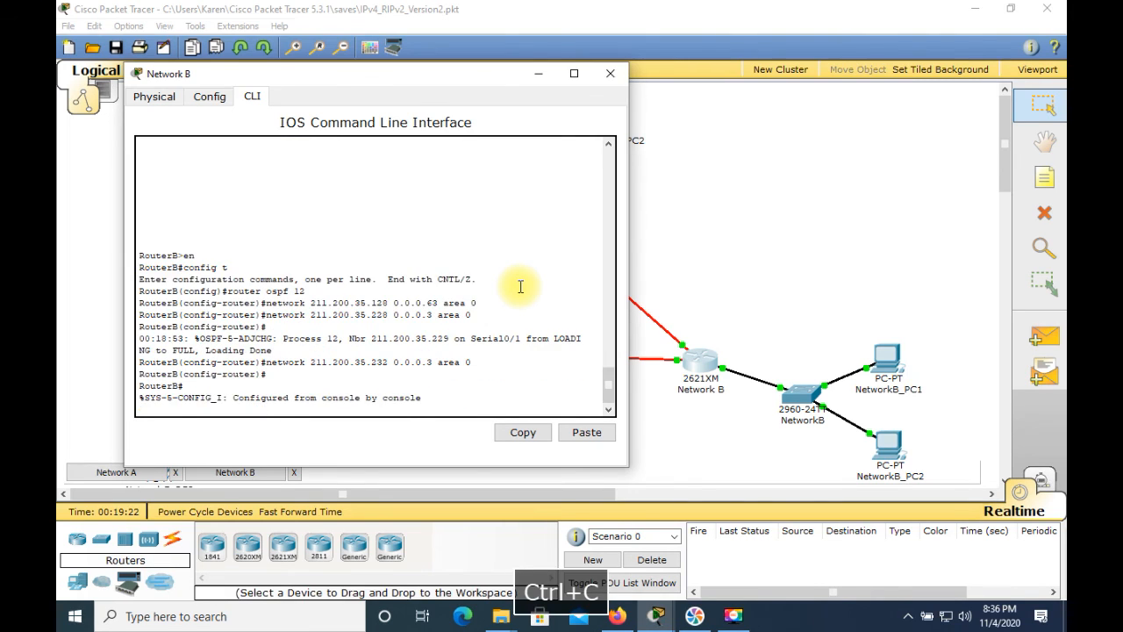
key(Return)
key(Return)
text(copy run sta)
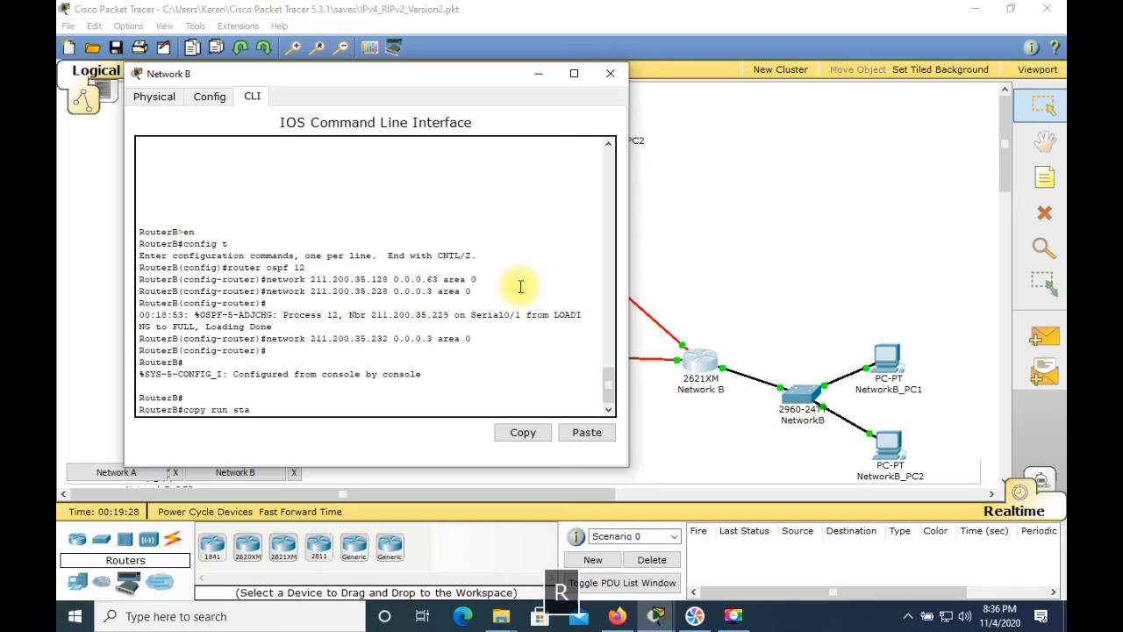
text(rt)
key(Return)
key(Return)
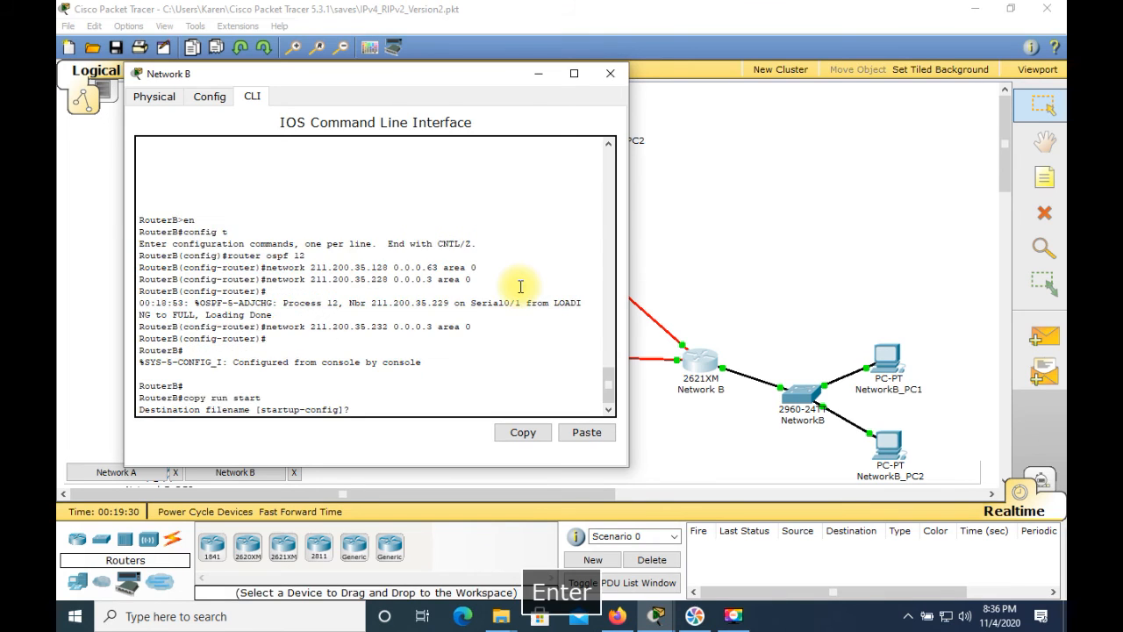
Display RouterB's IP routing table to check the learned OSPF and directly connected routes
text(sh ip)
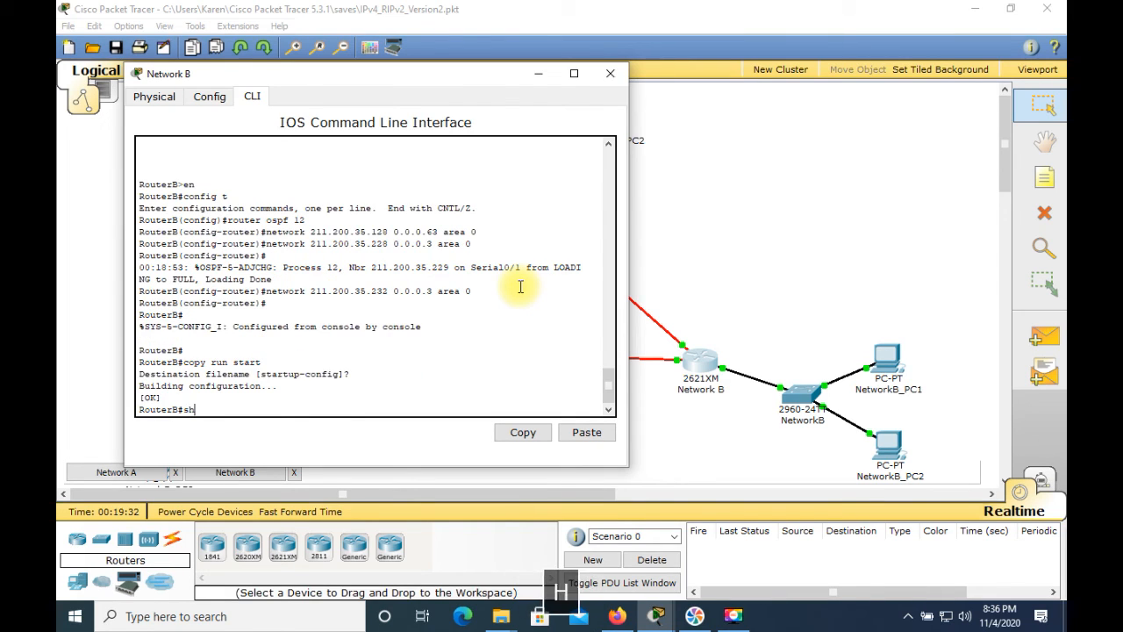
text( route)
key(Return)
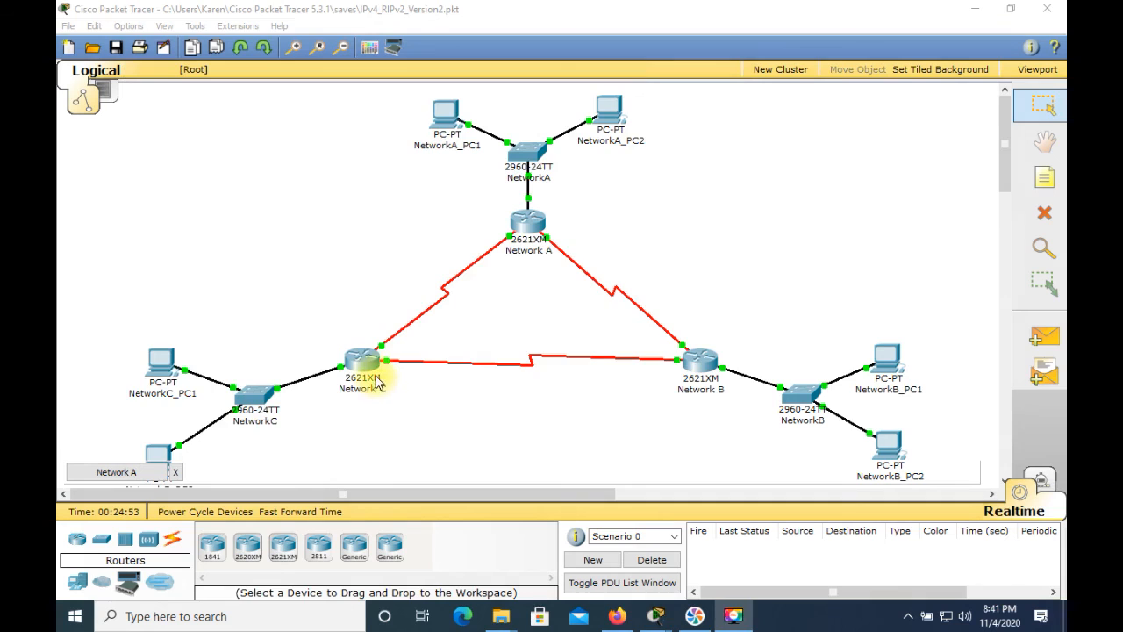
Open the Network C router's console, enter global configuration mode and start OSPF routing with process ID 14
click(375, 372)
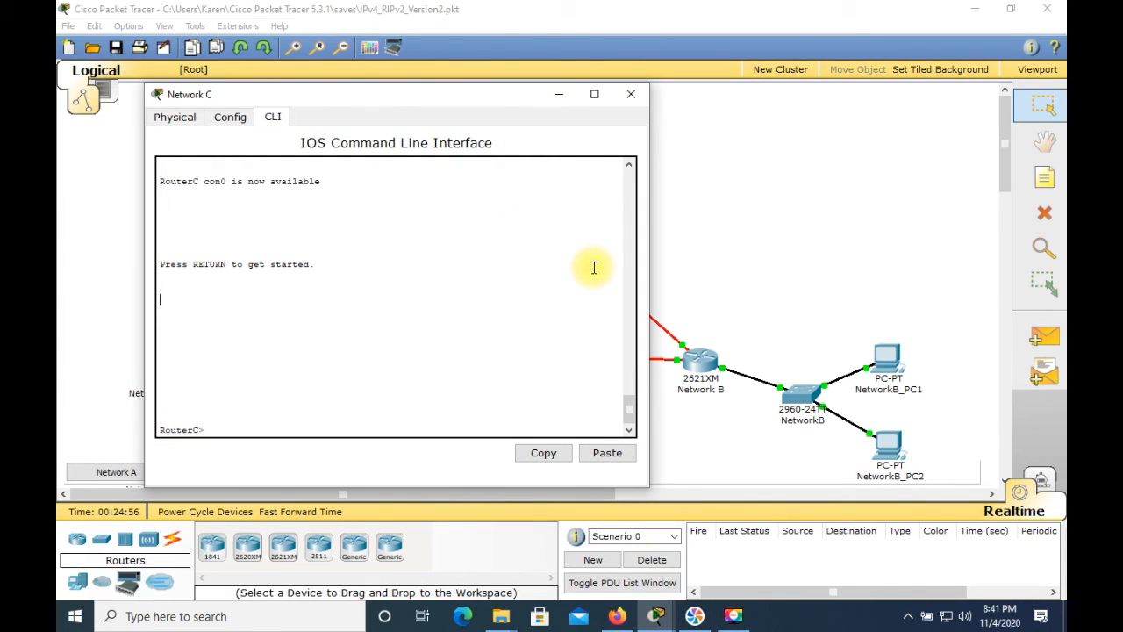
text(e)
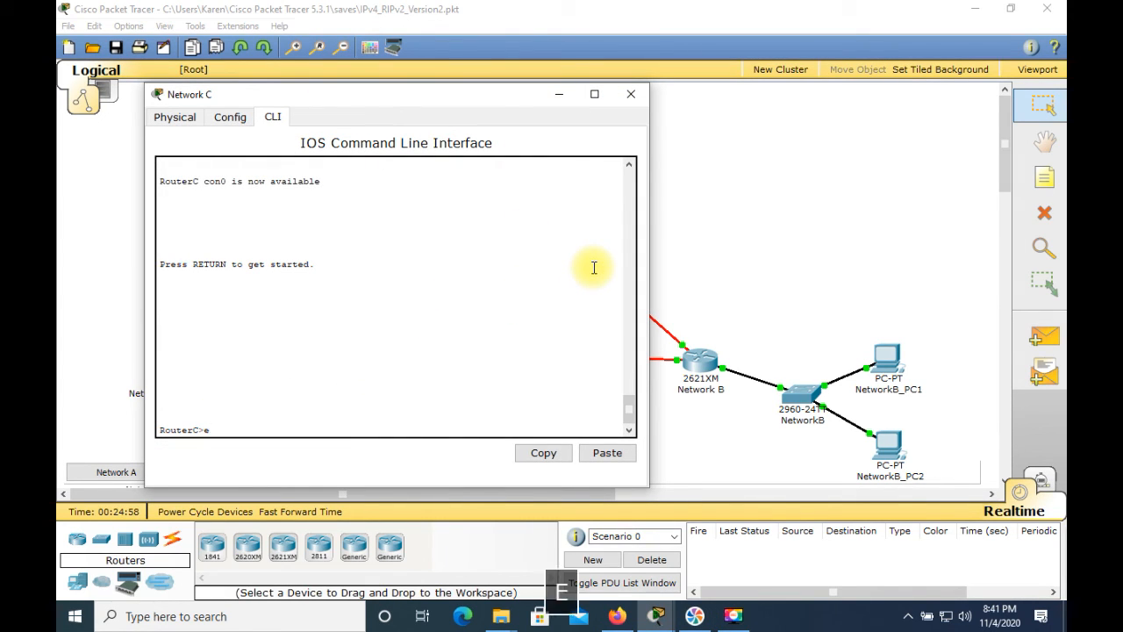
text(n)
key(Return)
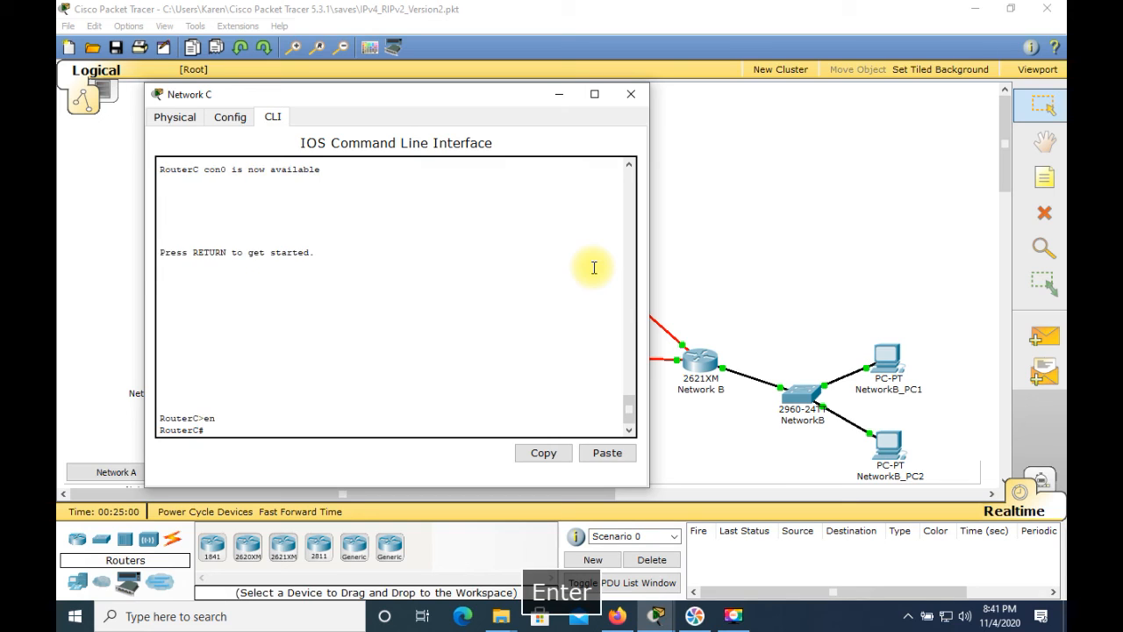
text(conf)
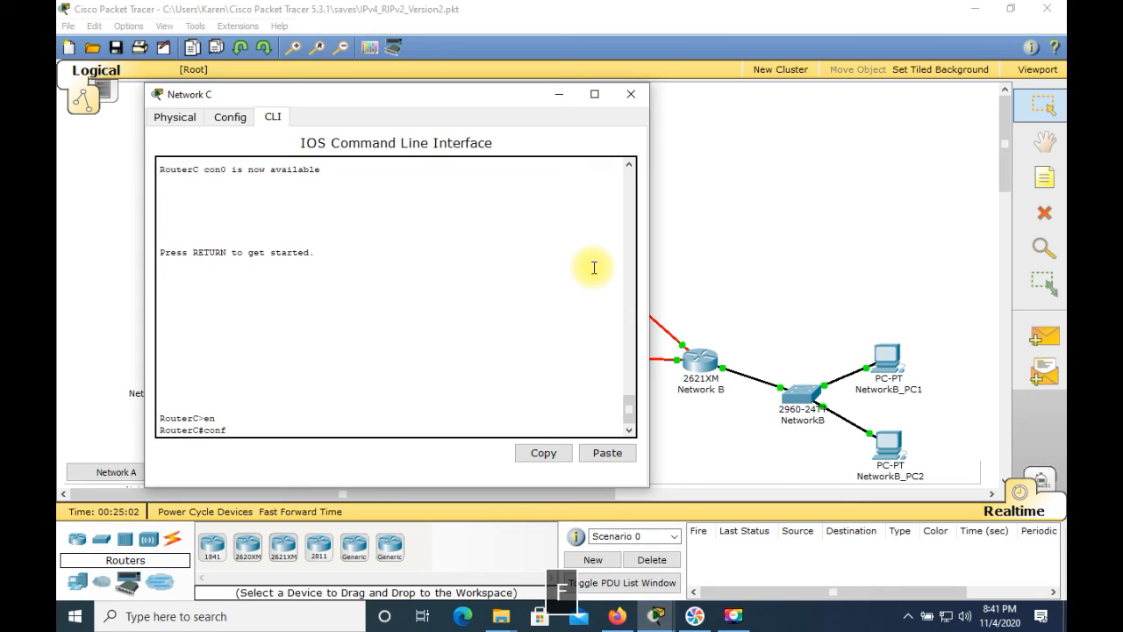
text(ig t)
key(Return)
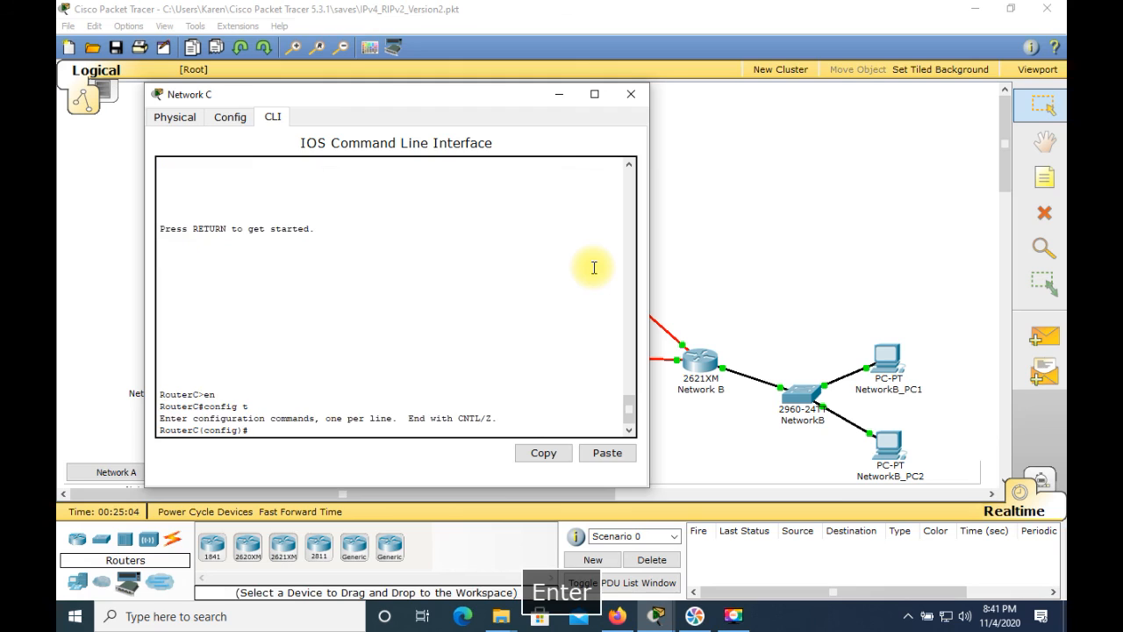
text(router ospf 14)
key(Return)
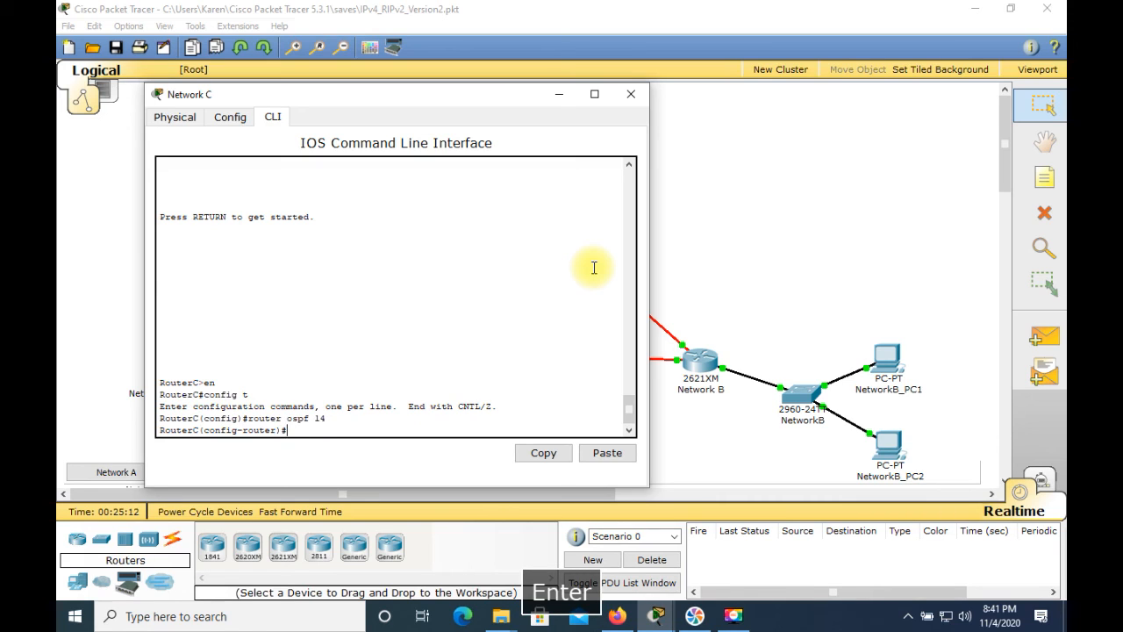
Advertise RouterC's LAN network 211.200.35.192 with wildcard mask 0.0.0.31 in OSPF area 0
text(ne)
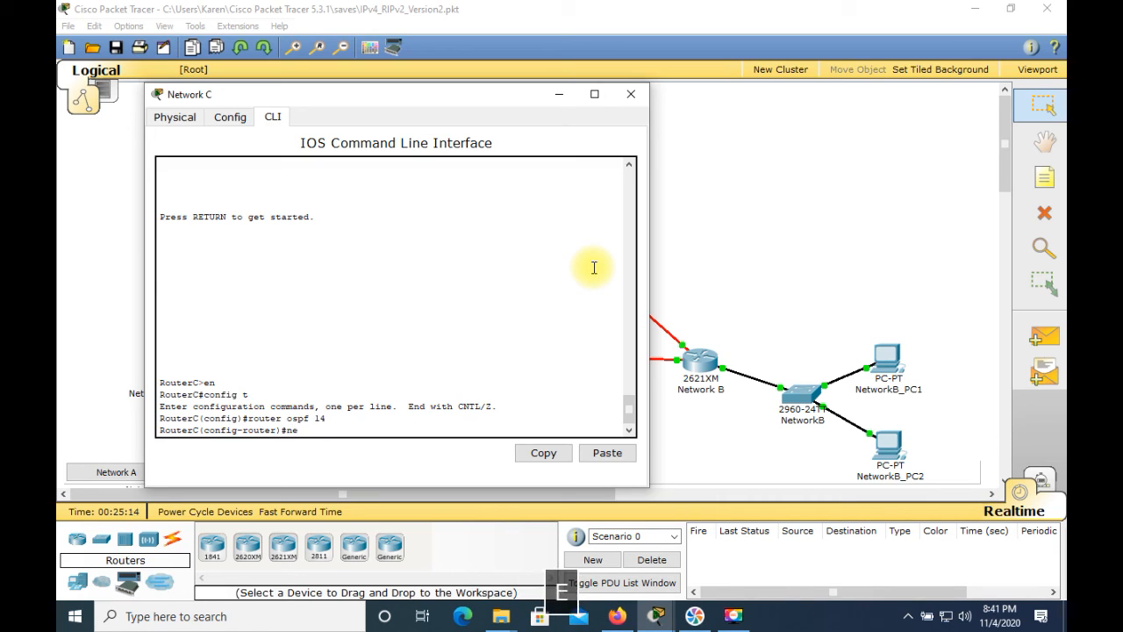
text(twork 211.200.35.192 )
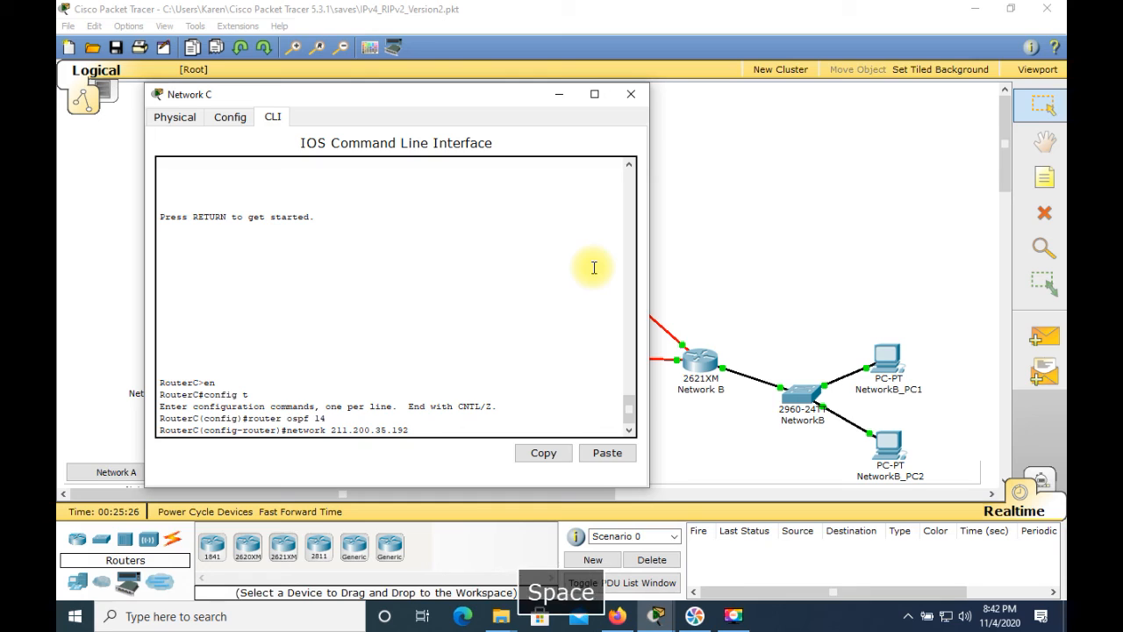
text(0)
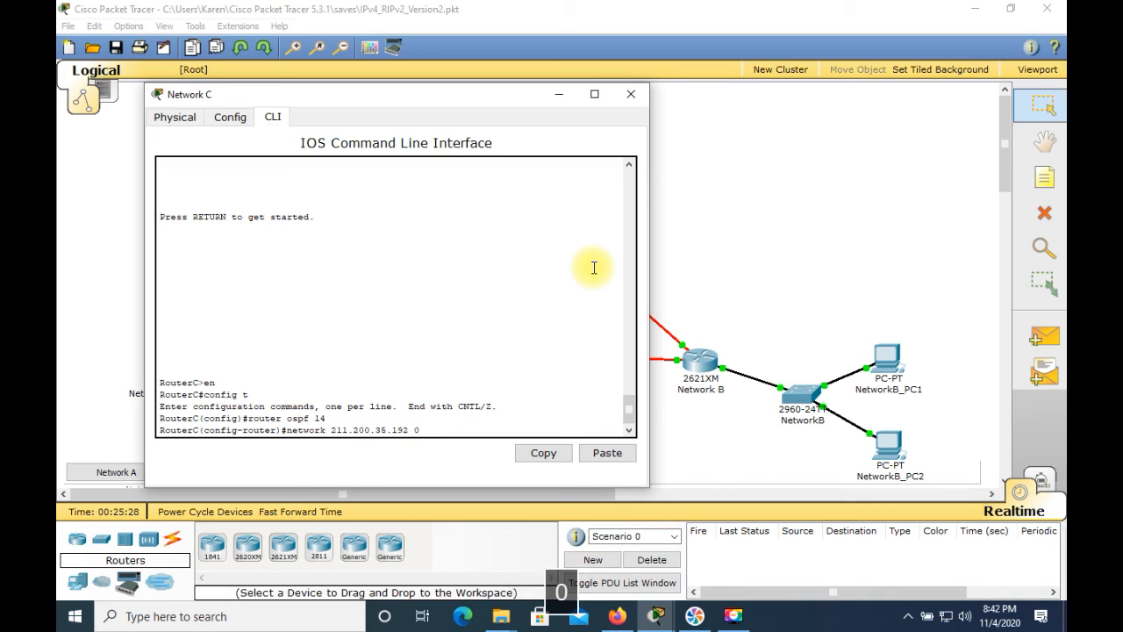
text(.0.0.31 )
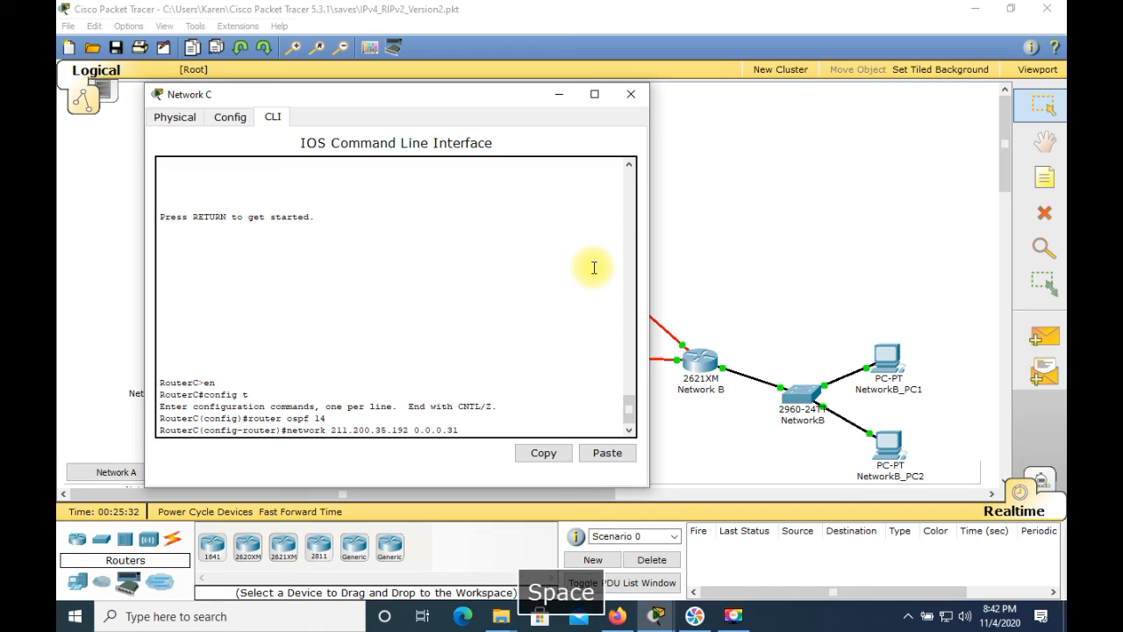
text(area 0)
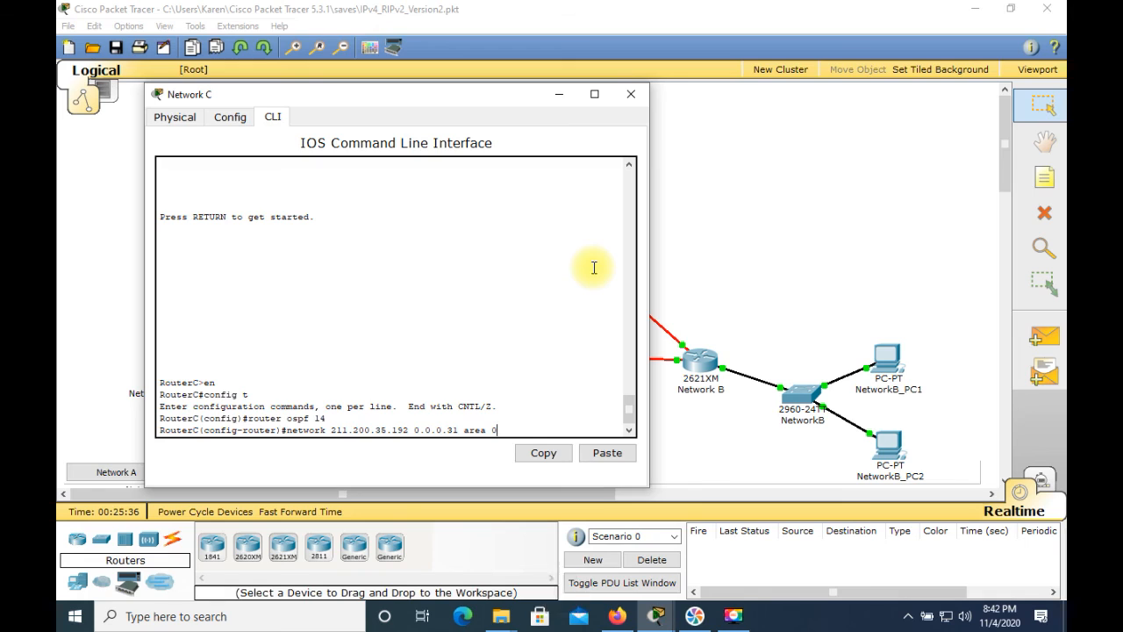
key(Return)
Advertise the serial link network 211.200.35.224 with wildcard mask 0.0.0.3 in OSPF area 0 on RouterC
text(ne)
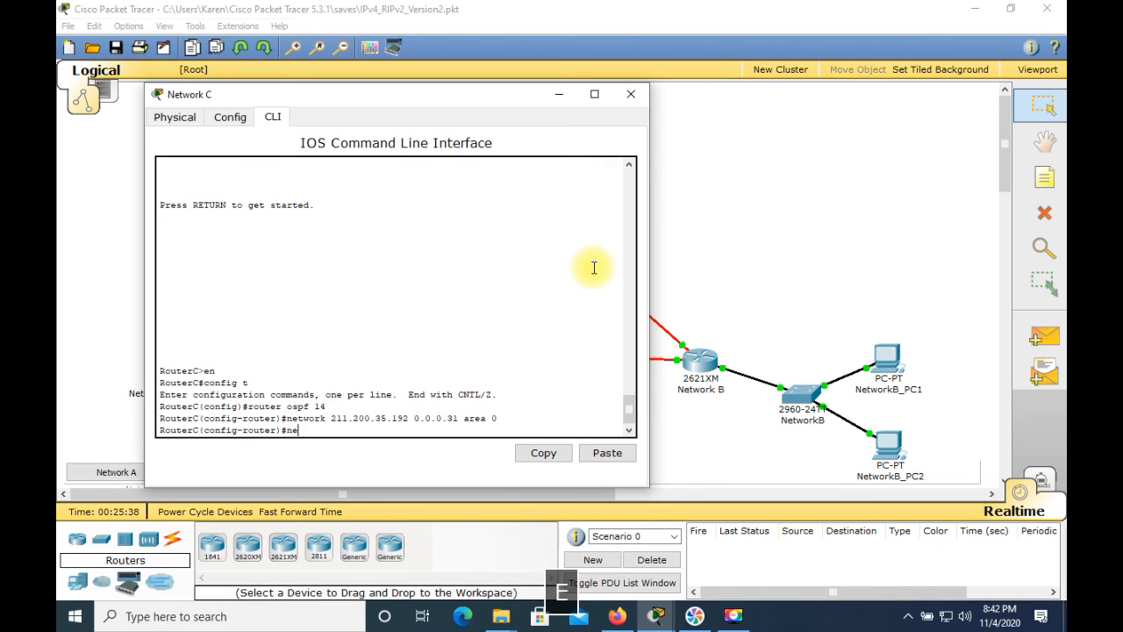
text(twork )
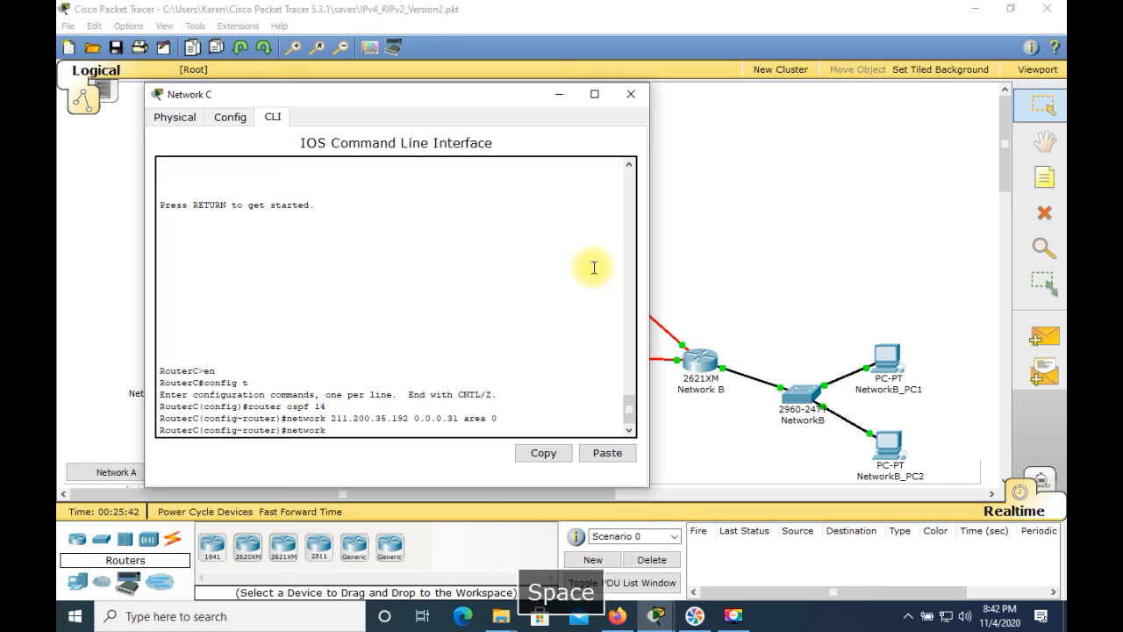
text(211.)
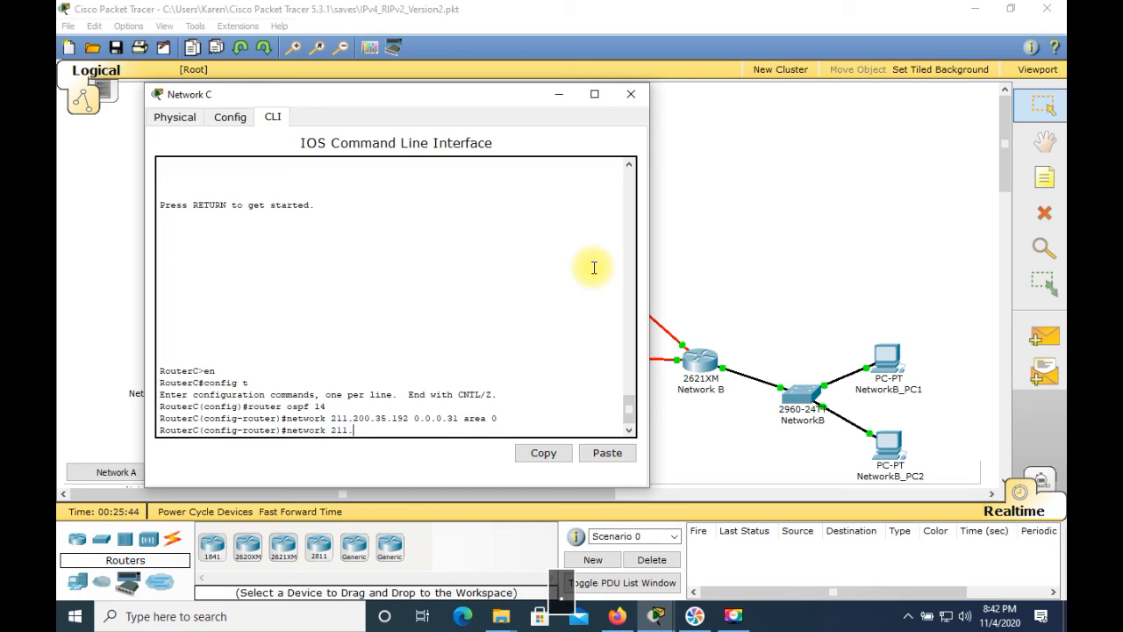
text(200.35.224 )
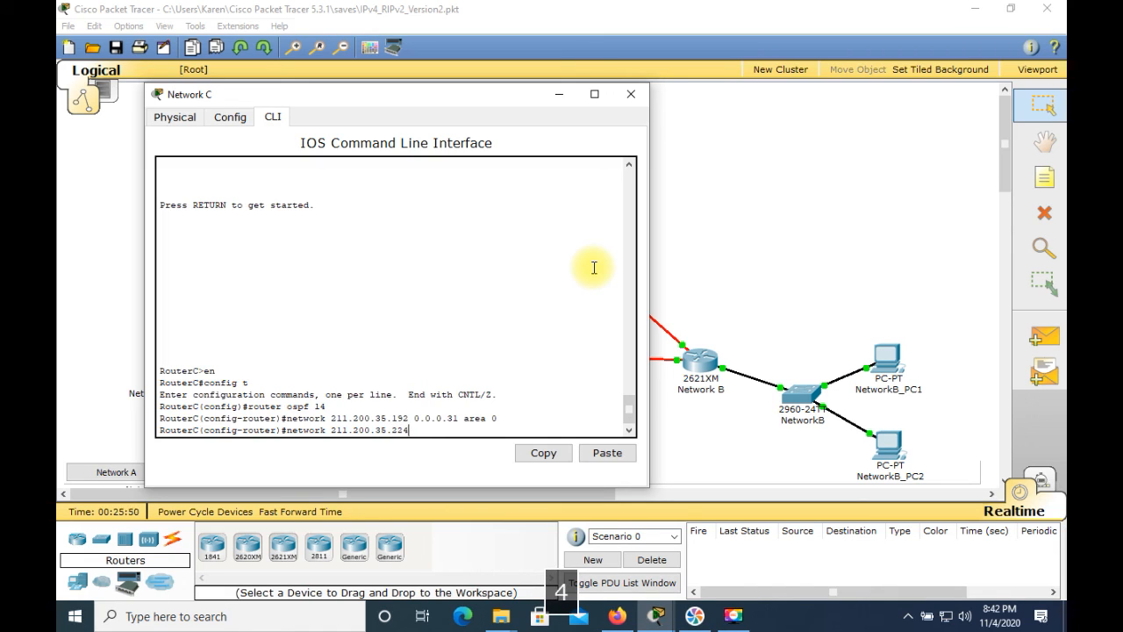
text(0.)
text(0.0.)
text(3)
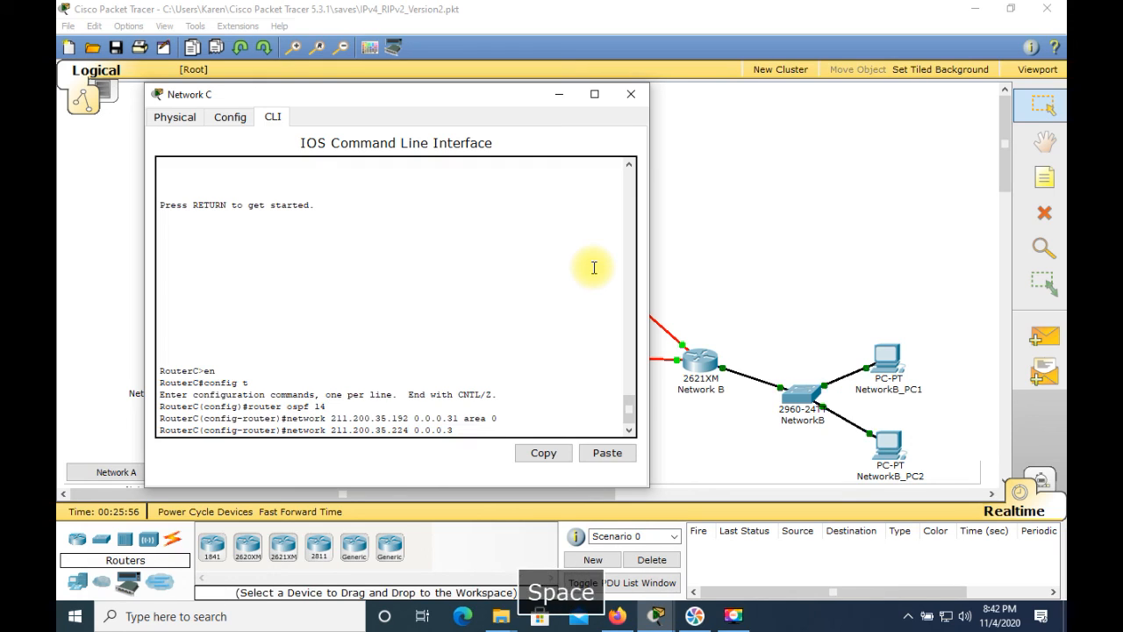
text( area 0)
key(Return)
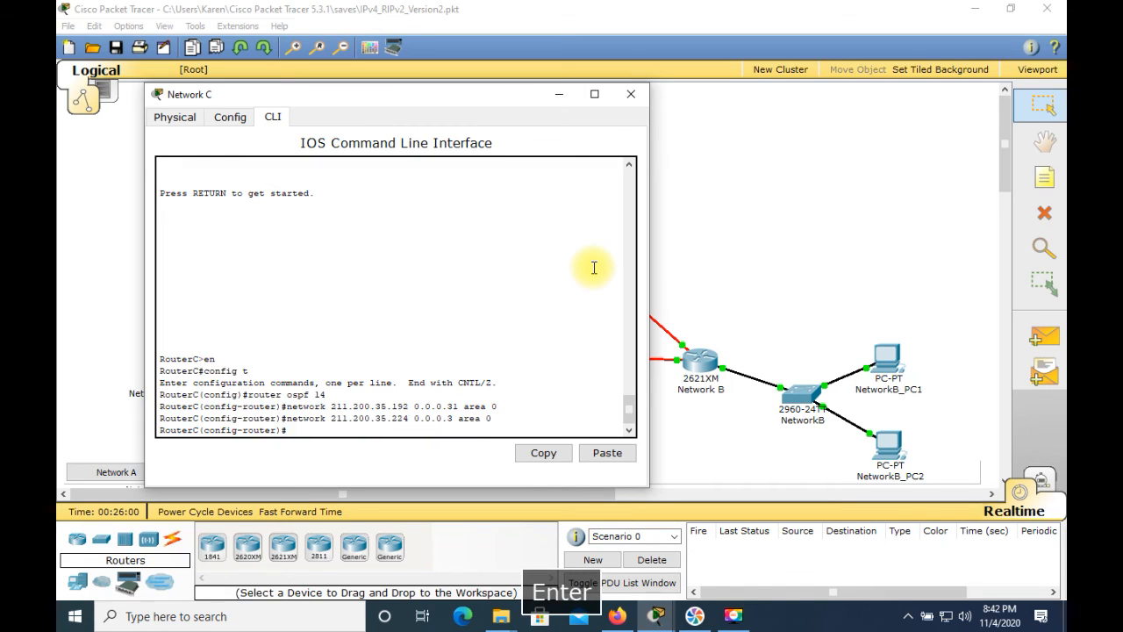
Reuse the previous network statement to advertise 211.200.35.232 with wildcard mask 0.0.0.3 in OSPF area 0 on RouterC
key(Up)
key(Left)
key(Left)
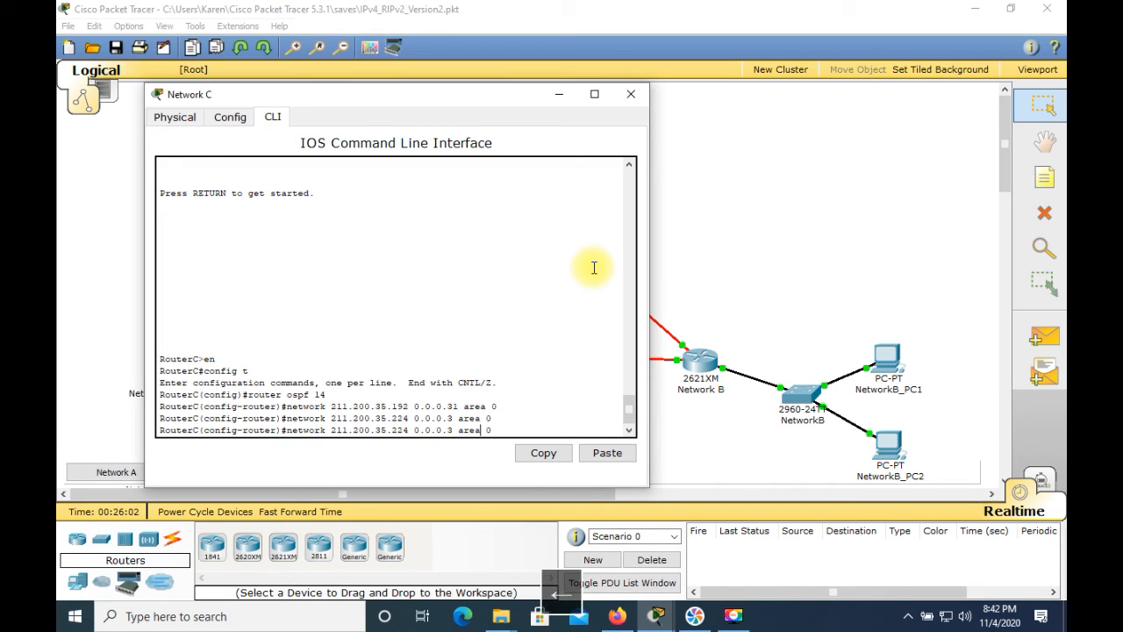
key(Left)
key(Left)
key(Left)
key(Left)
key(Left)
key(Left)
key(BackSpace)
key(BackSpace)
text(32)
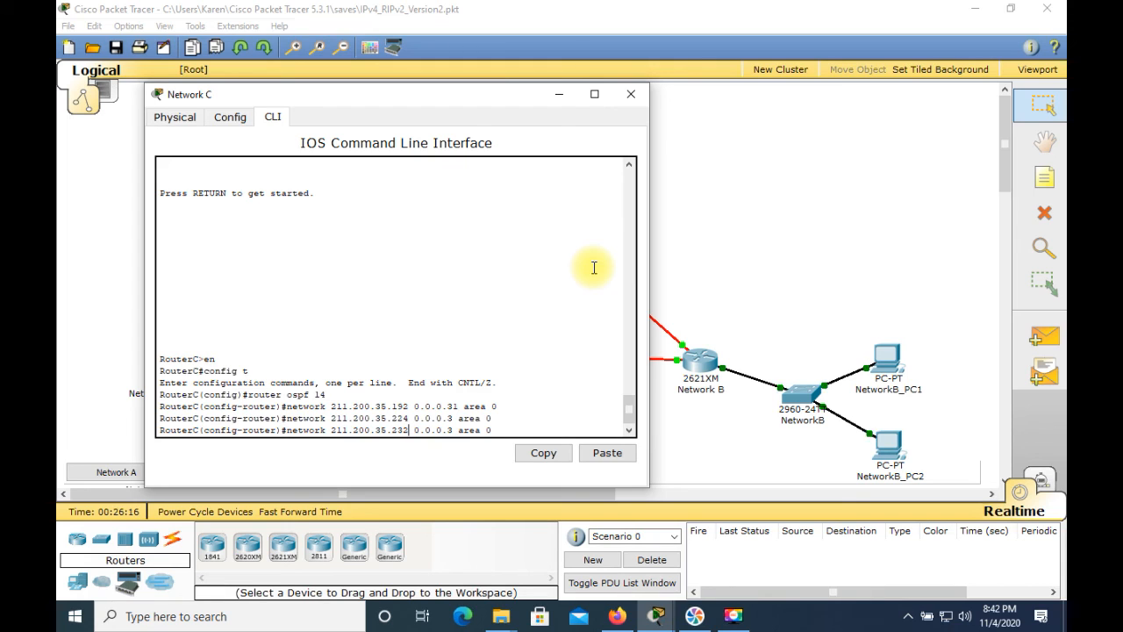
key(Return)
key(Return)
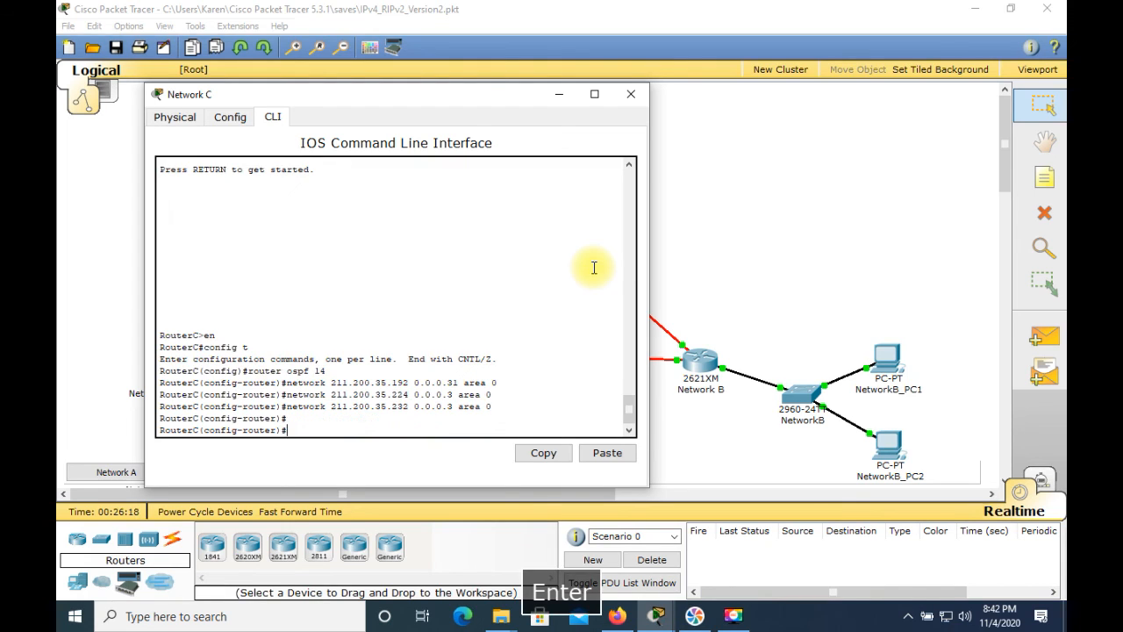
Leave configuration mode on RouterC and save the running configuration to the startup configuration
key(ctrl+c)
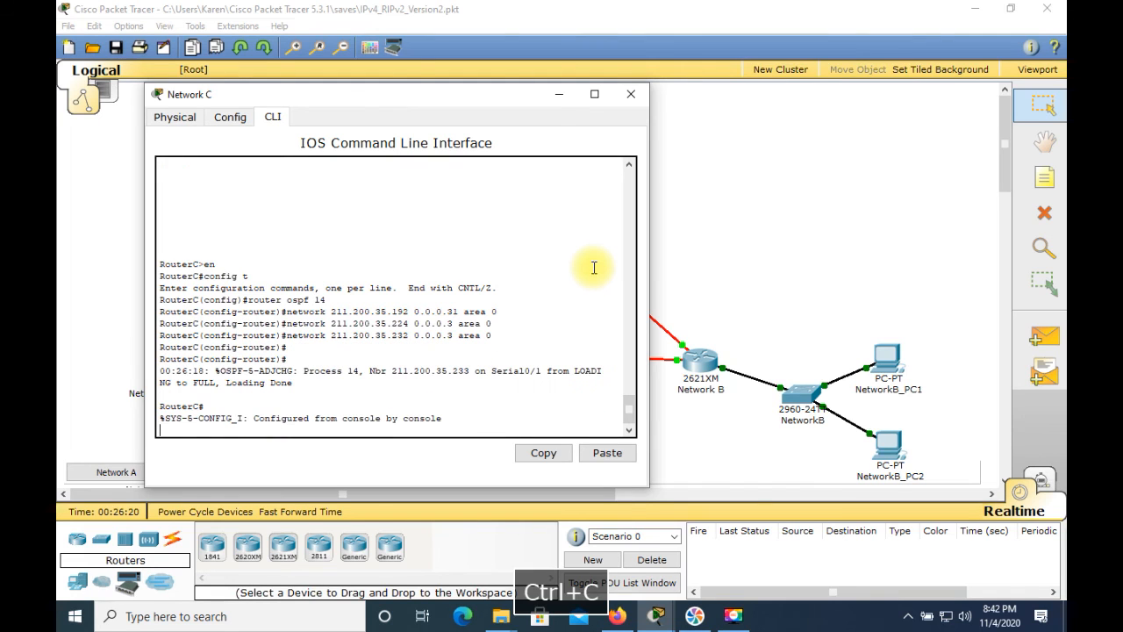
key(Return)
key(Return)
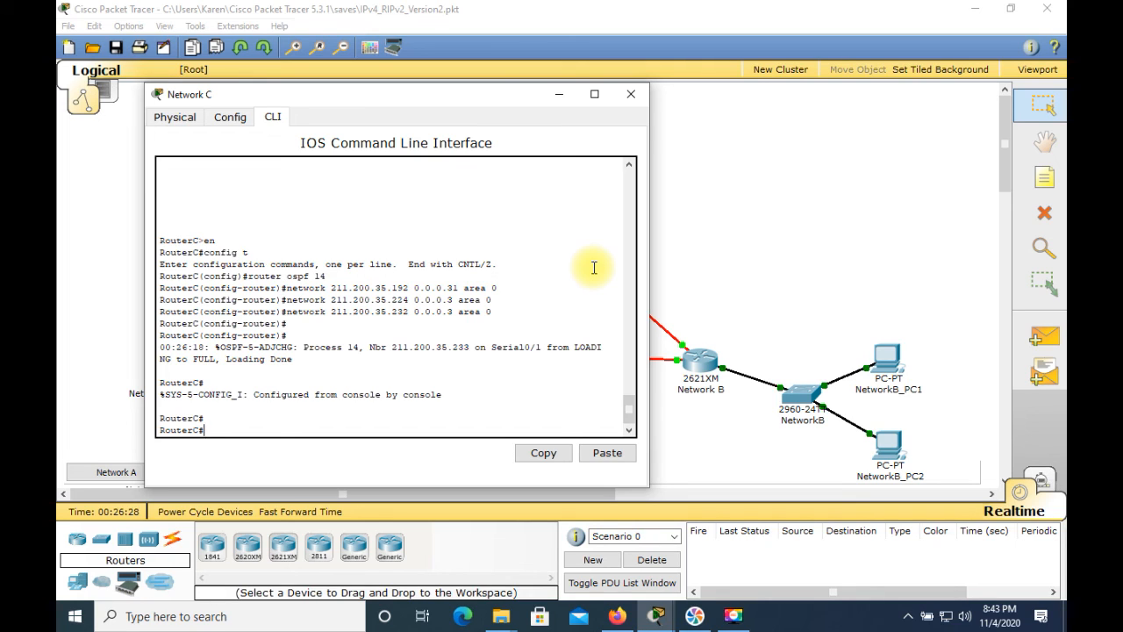
text(copy ru)
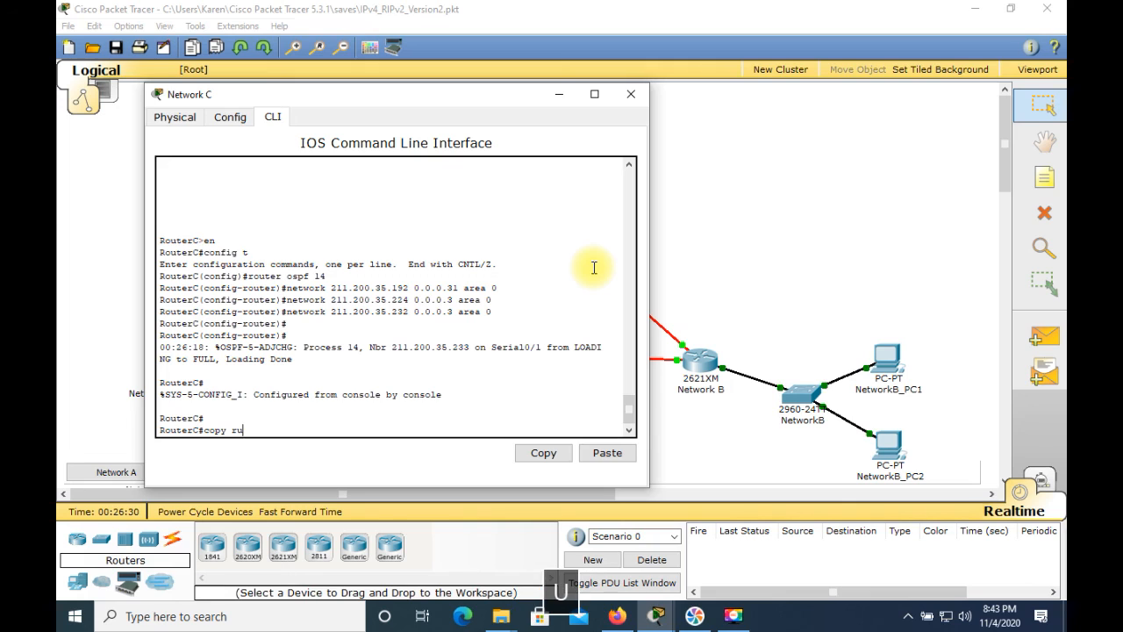
text(n start)
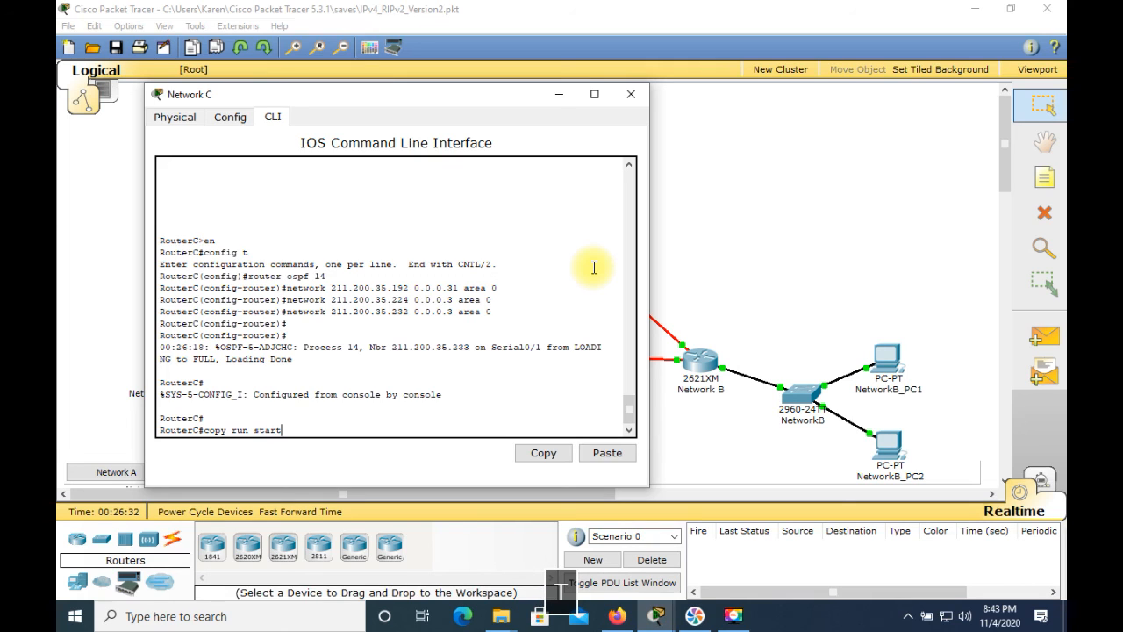
key(Return)
key(Return)
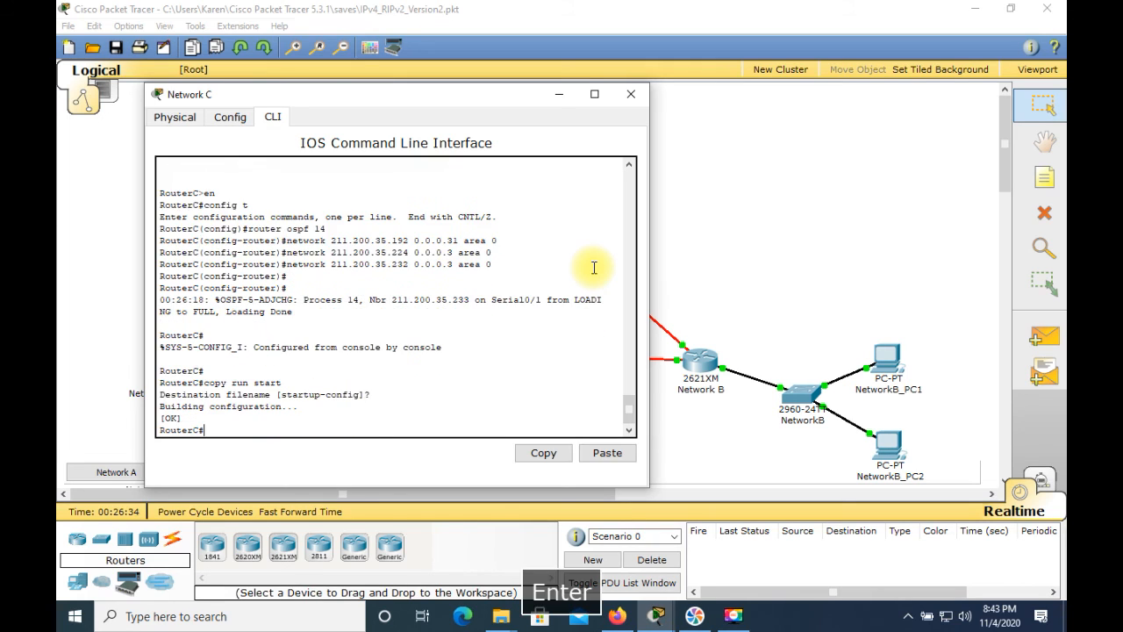
Display RouterC's IP routing table to check its OSPF routes, and close the router's window
text(sh i)
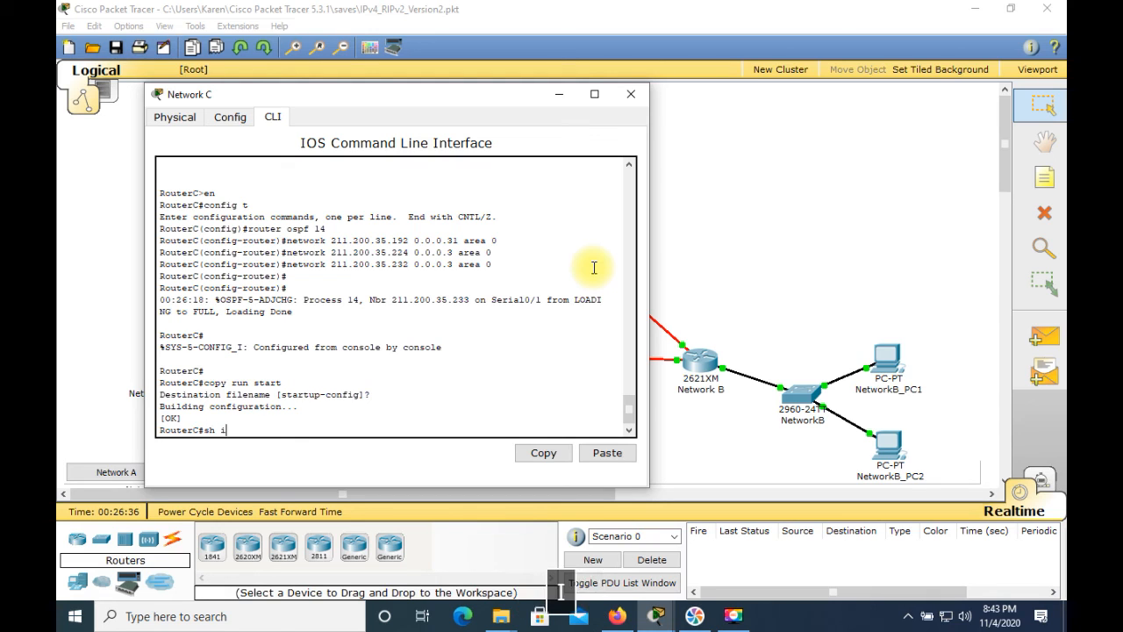
text(p rou)
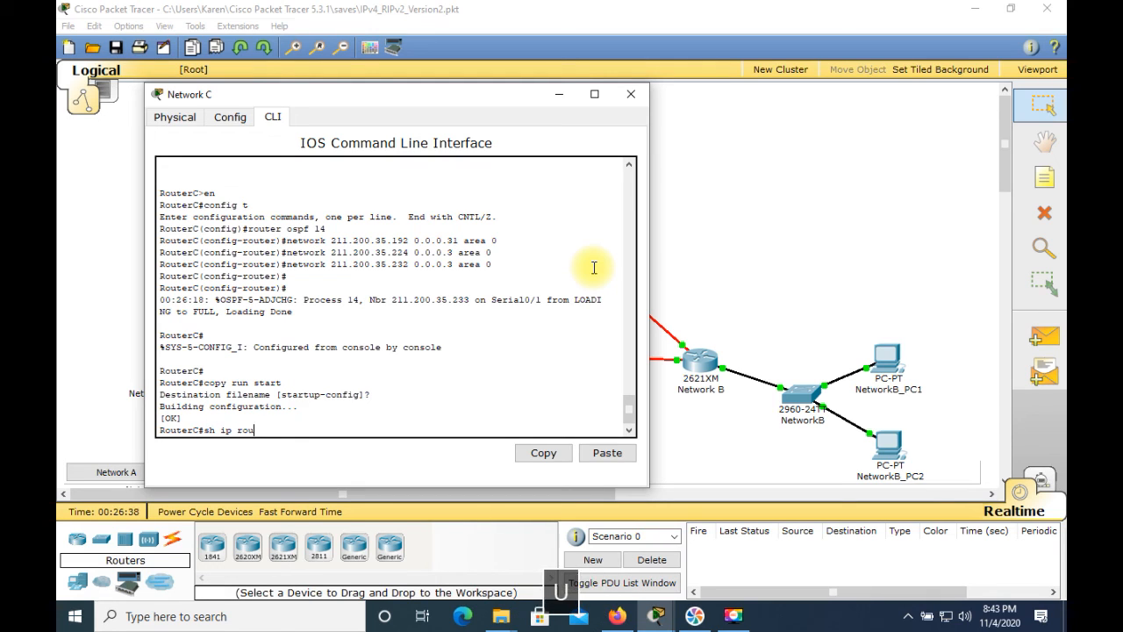
text(te)
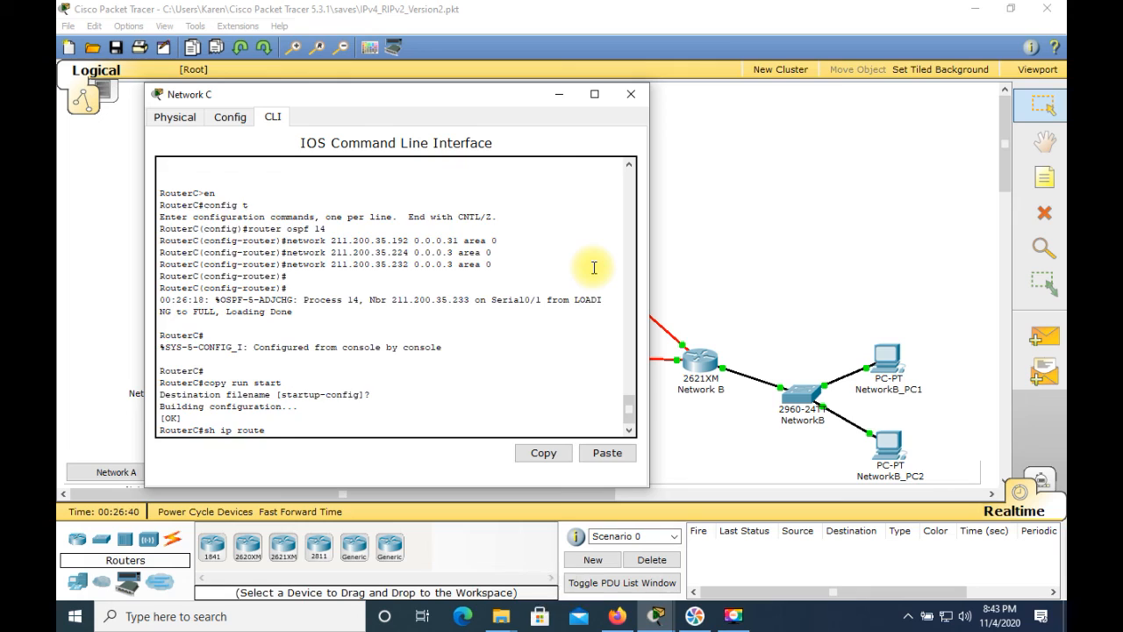
key(Return)
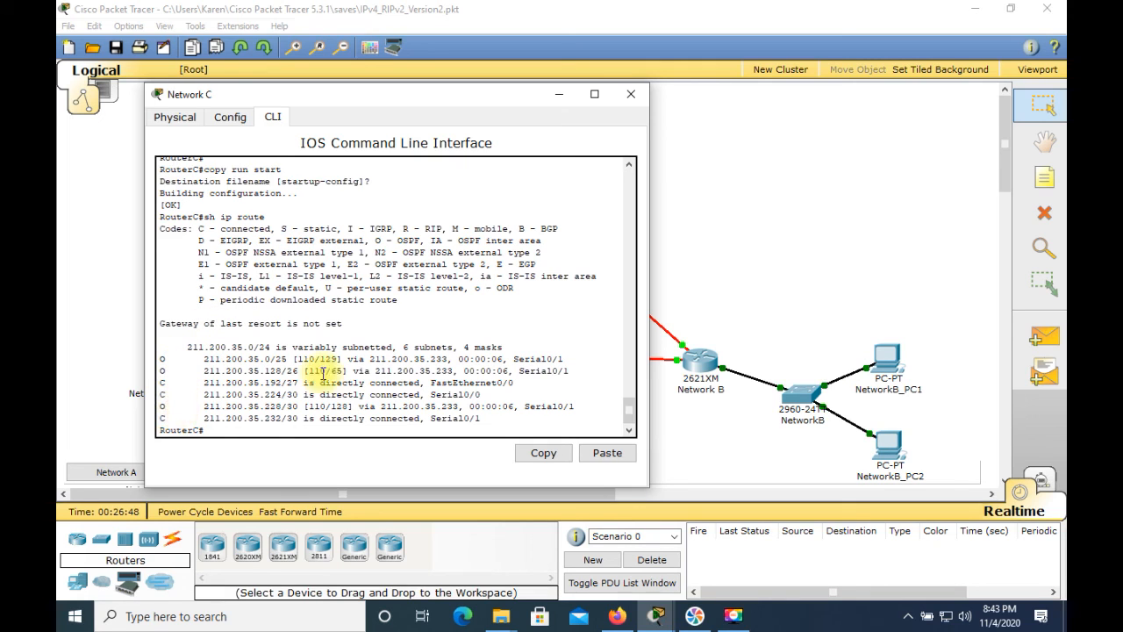
click(630, 94)
Display RouterB's IP routing table again to check its OSPF routes, and close the router's window
click(705, 361)
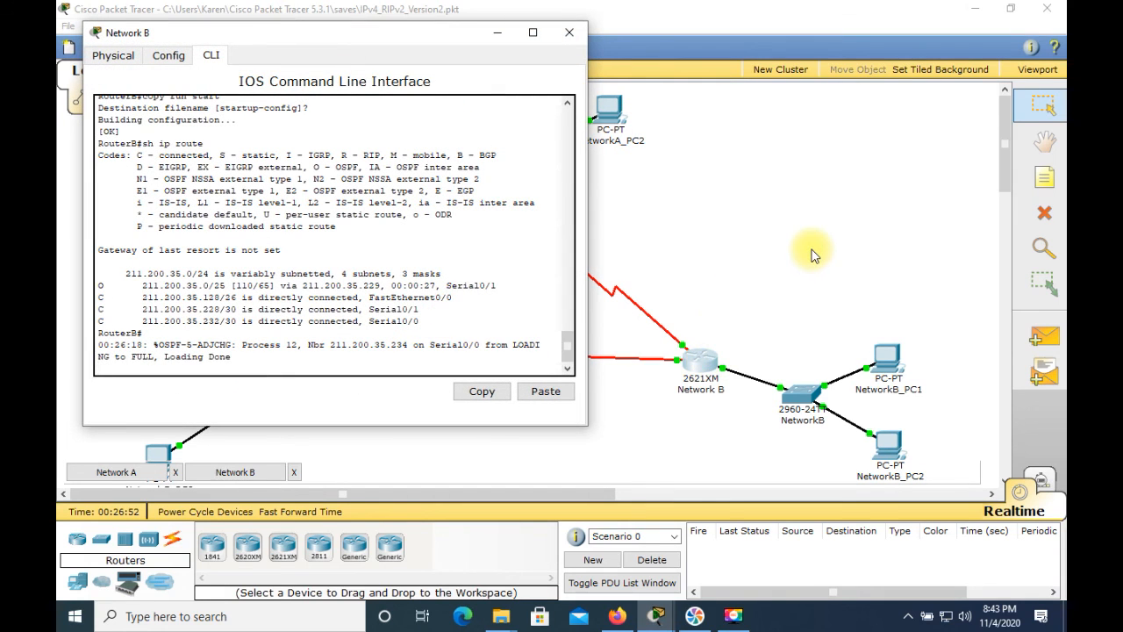
key(Return)
key(Return)
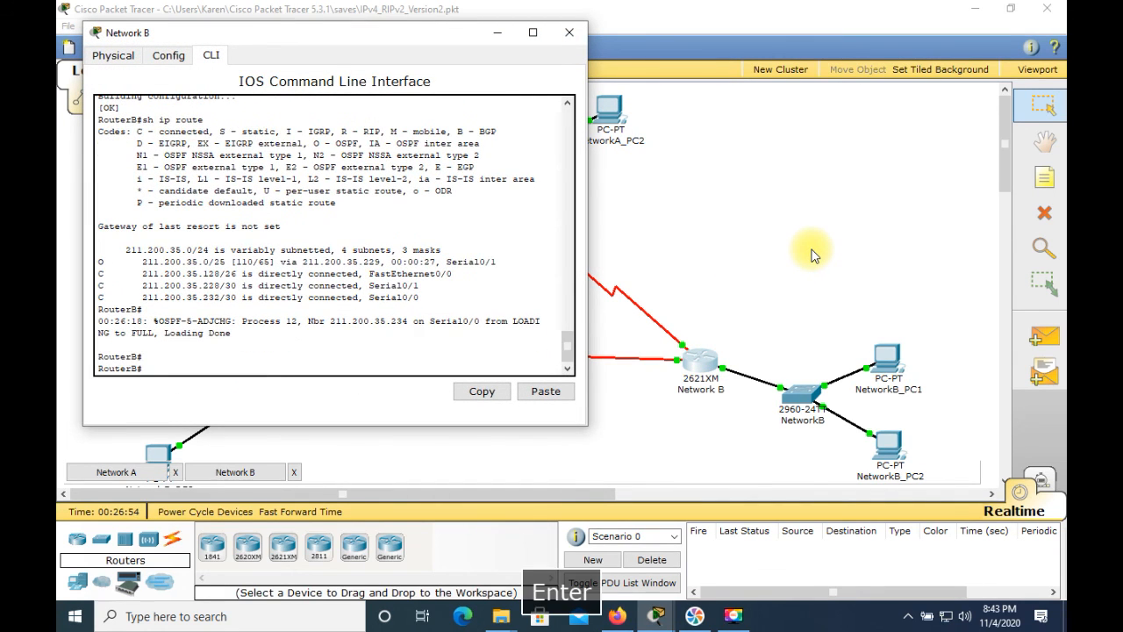
key(Up)
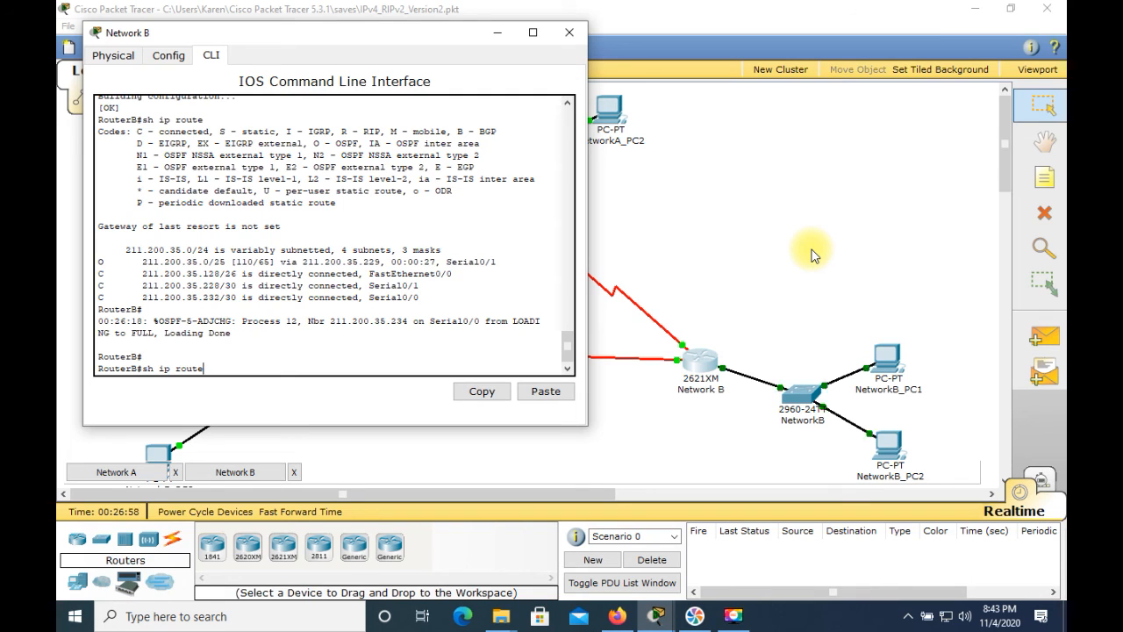
key(Return)
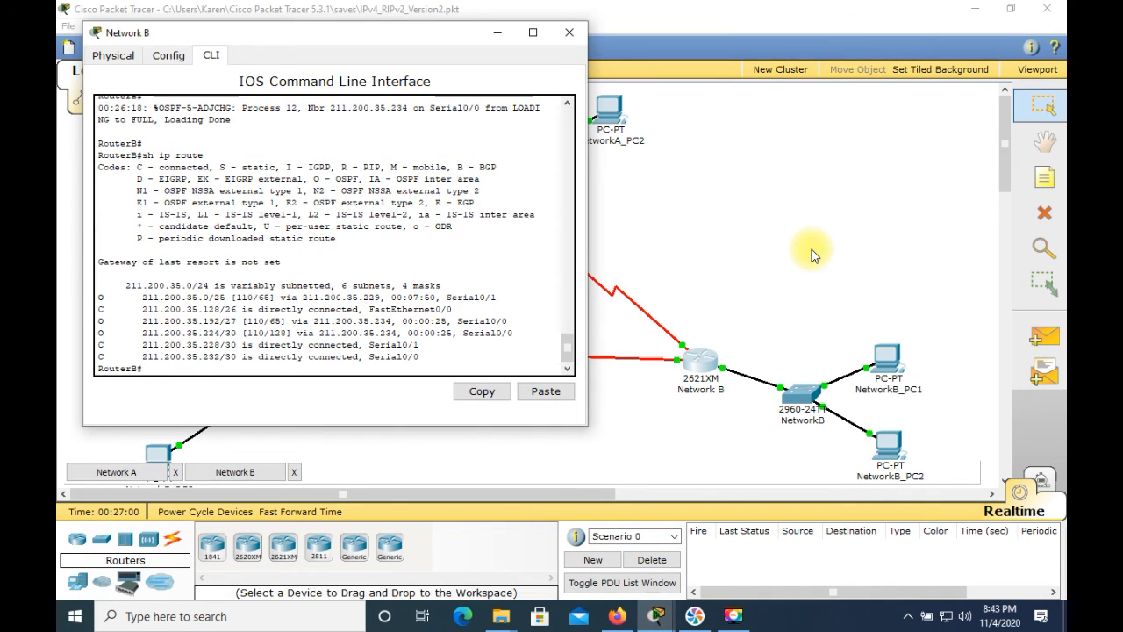
click(566, 34)
Enter privileged mode on RouterA, display its IP routing table to check the OSPF routes, and close the router's window
click(528, 222)
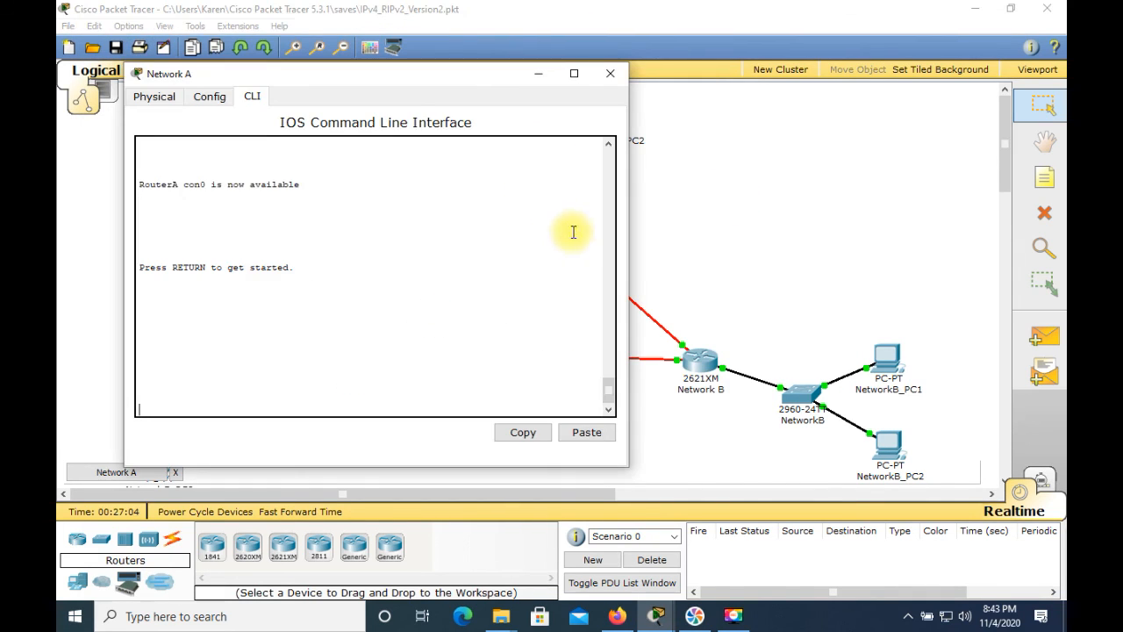
key(Return)
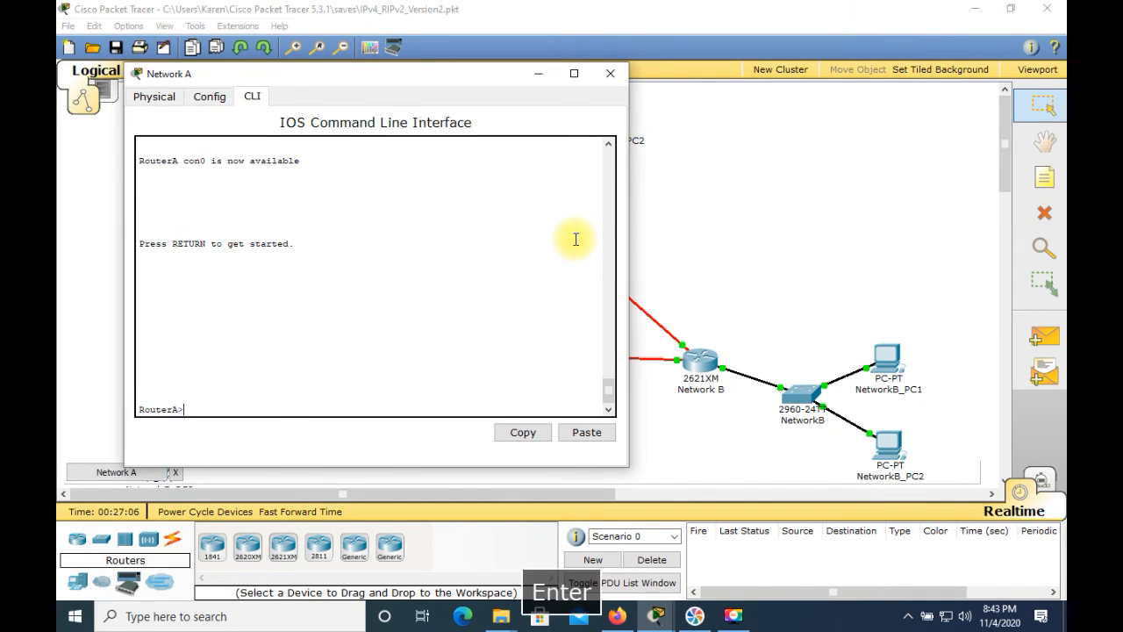
text(en)
key(Return)
text(sh ip)
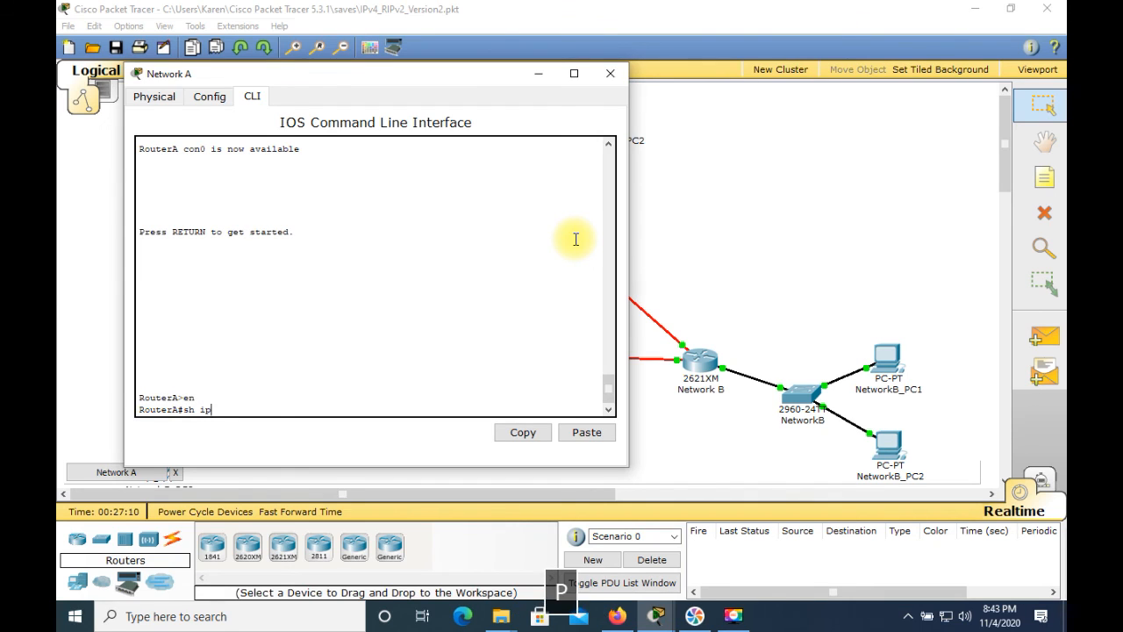
text( route)
key(Return)
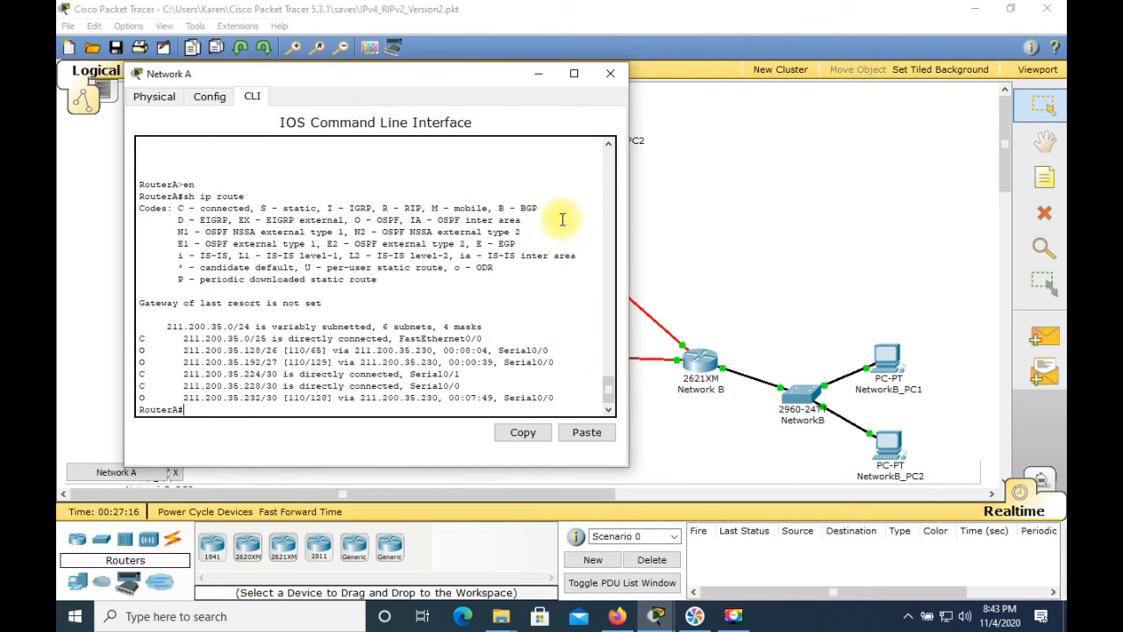
click(609, 73)
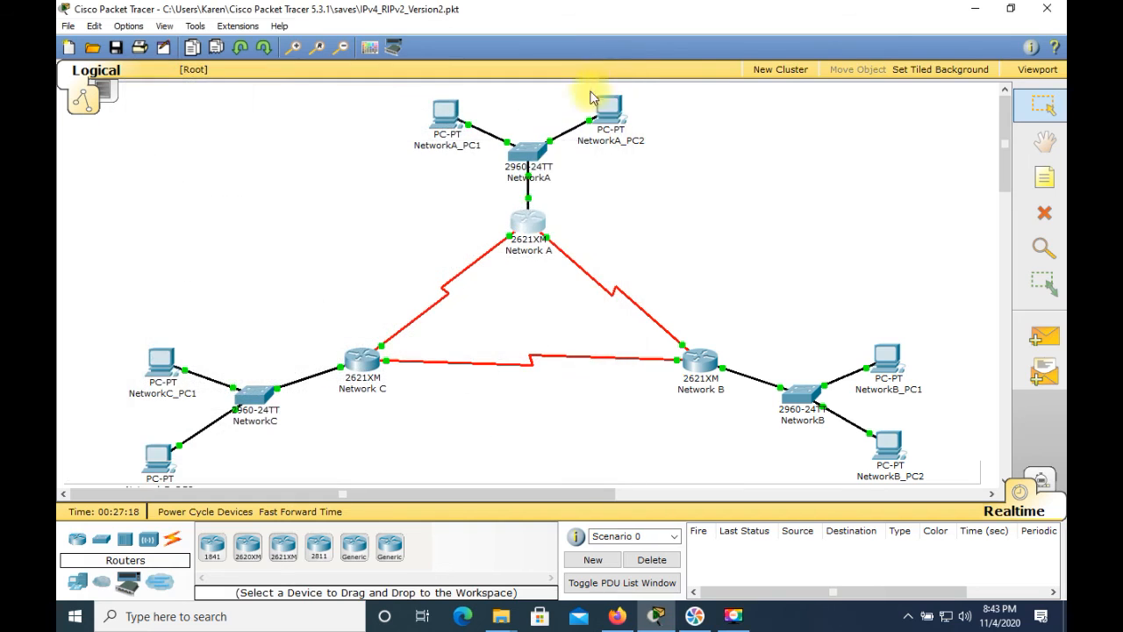
Open the command prompt on NetworkA_PC1 and ping its own gateway at 211.200.35.1
click(450, 132)
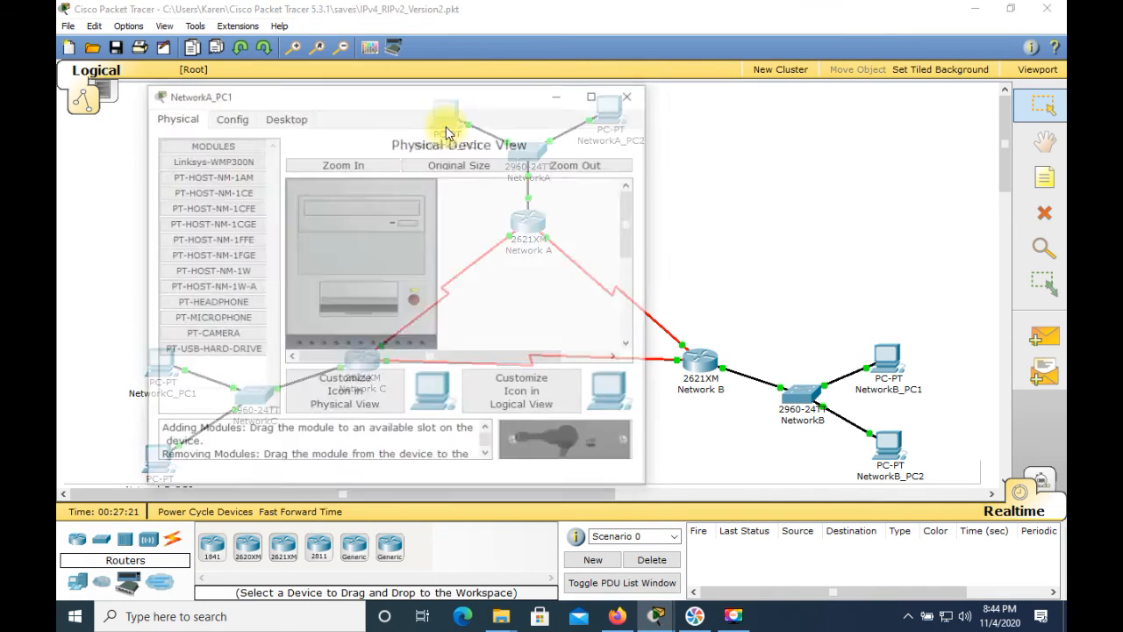
click(279, 117)
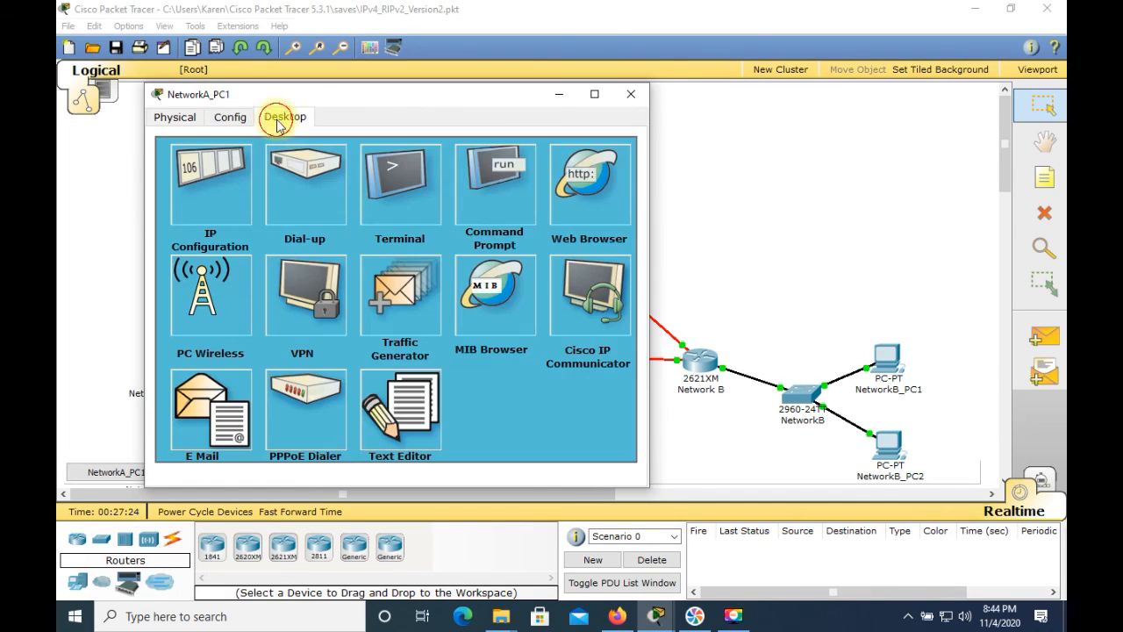
click(481, 175)
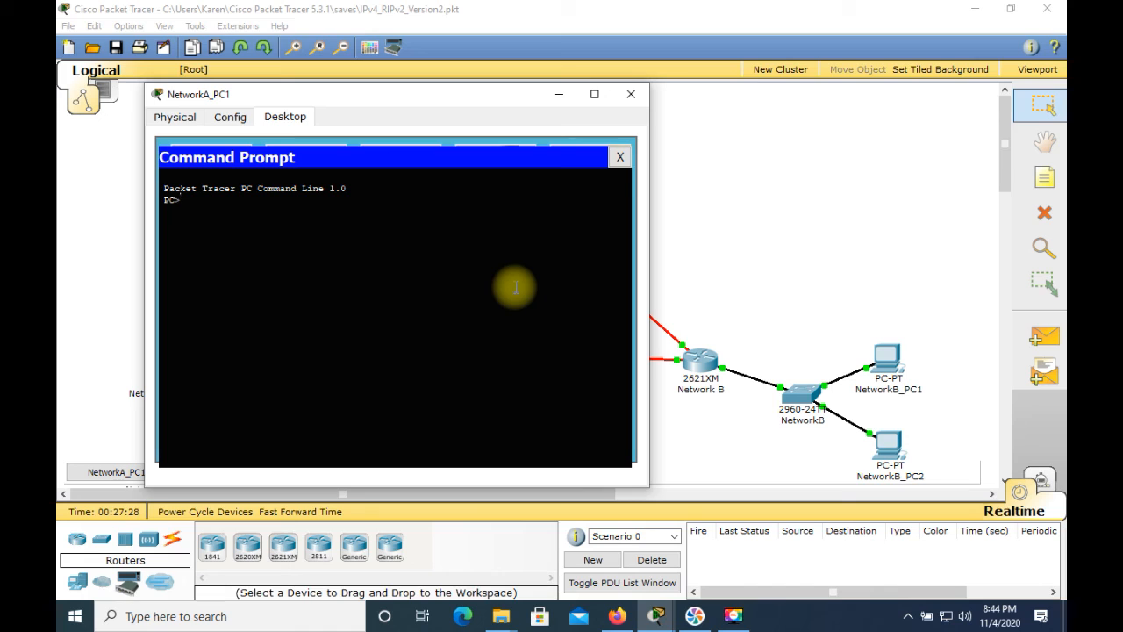
text(ping )
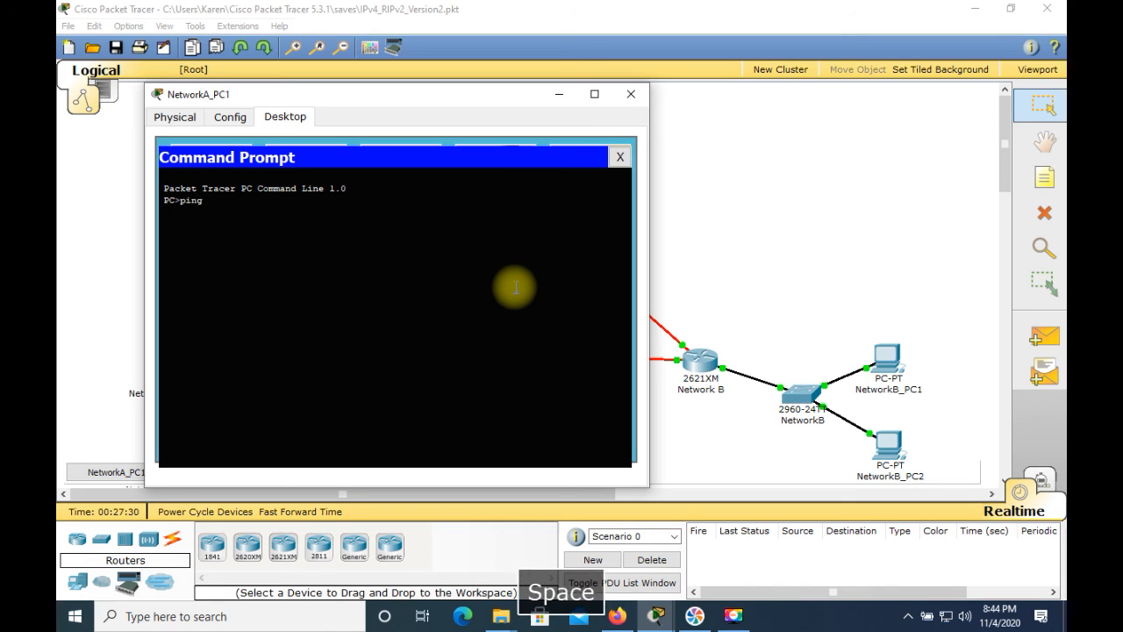
text(2)
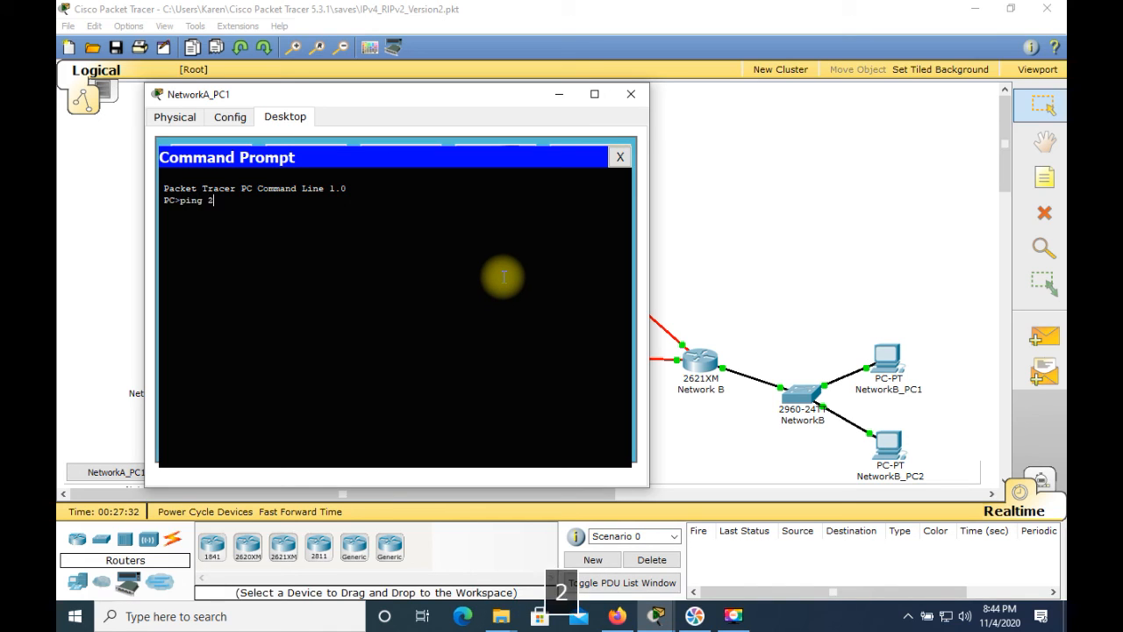
text(11.200.)
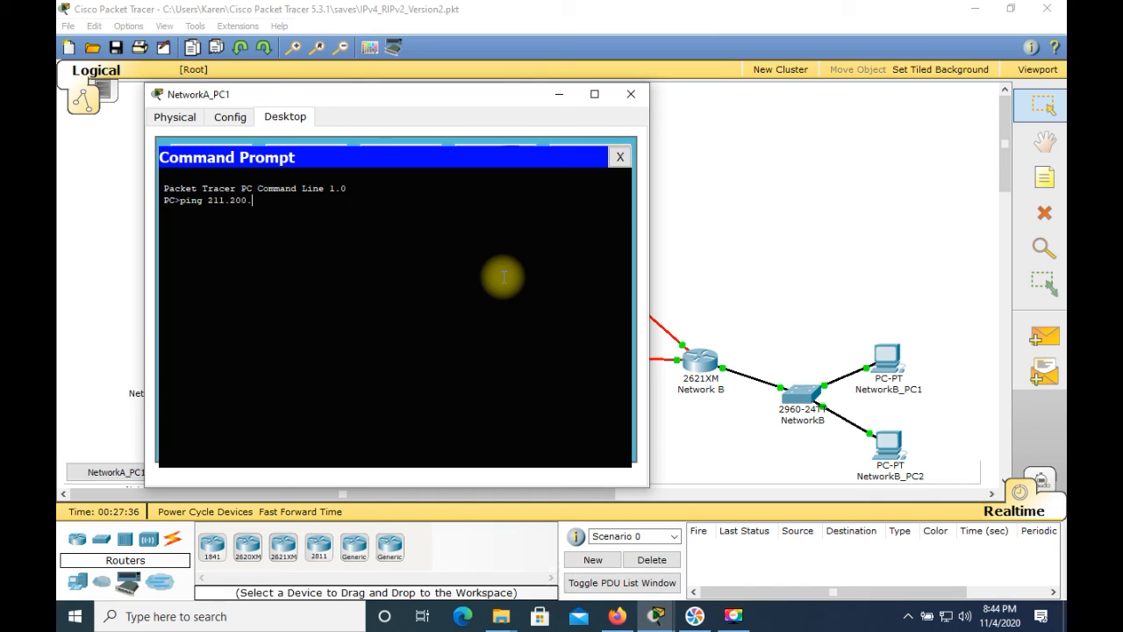
text(35.1)
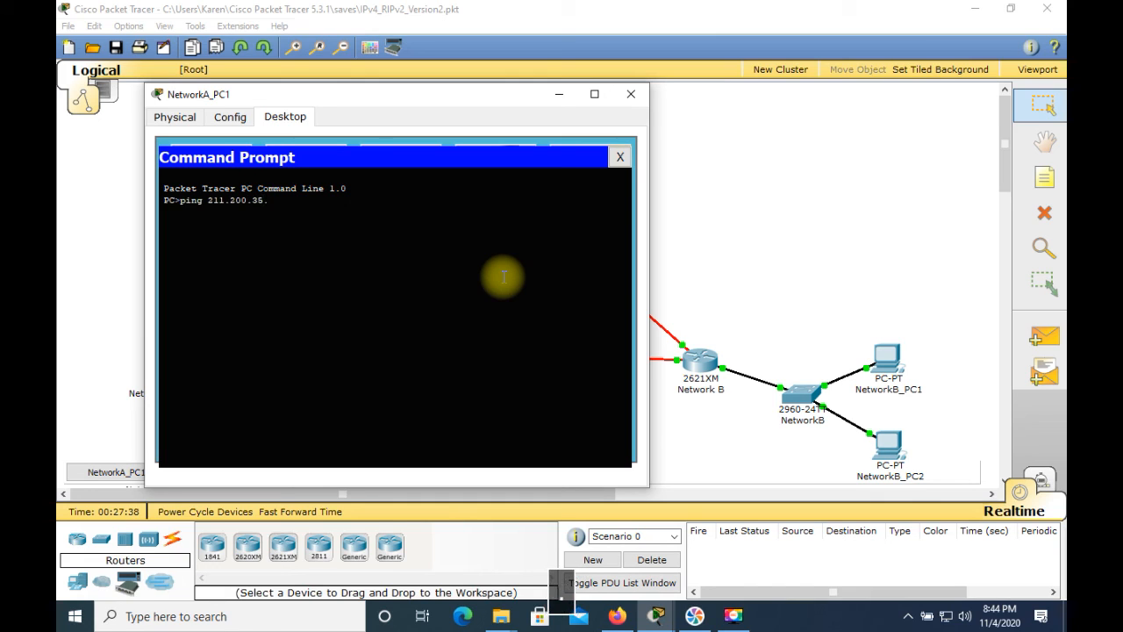
key(Return)
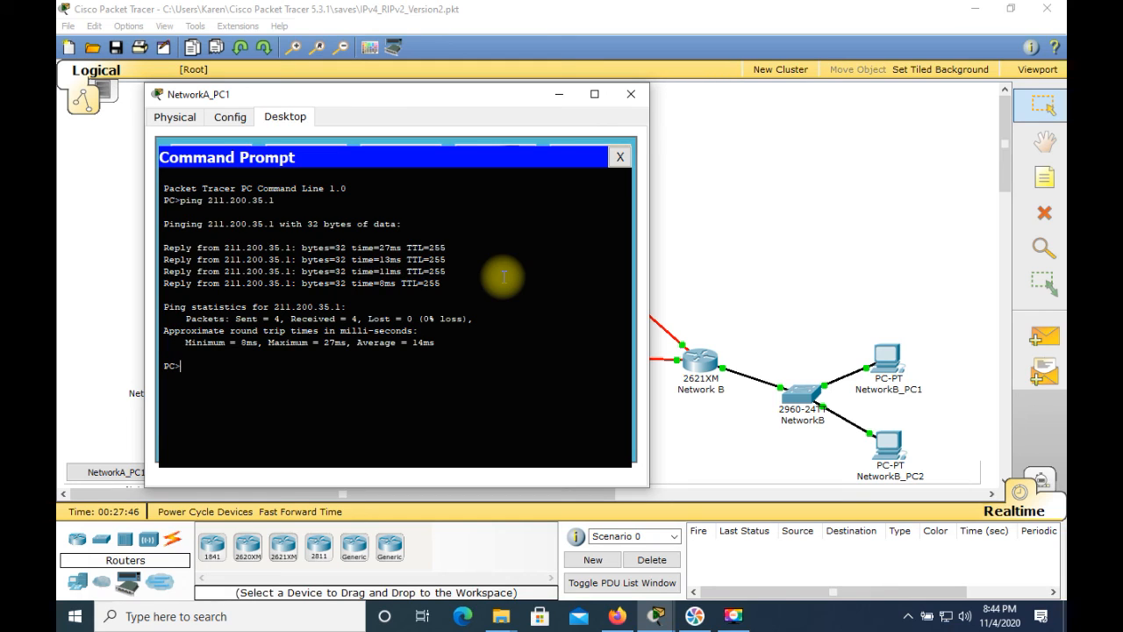
Reuse the previous ping command on NetworkA_PC1 to ping Network B's gateway at 211.200.35.129
key(Up)
key(BackSpace)
text(129)
key(Return)
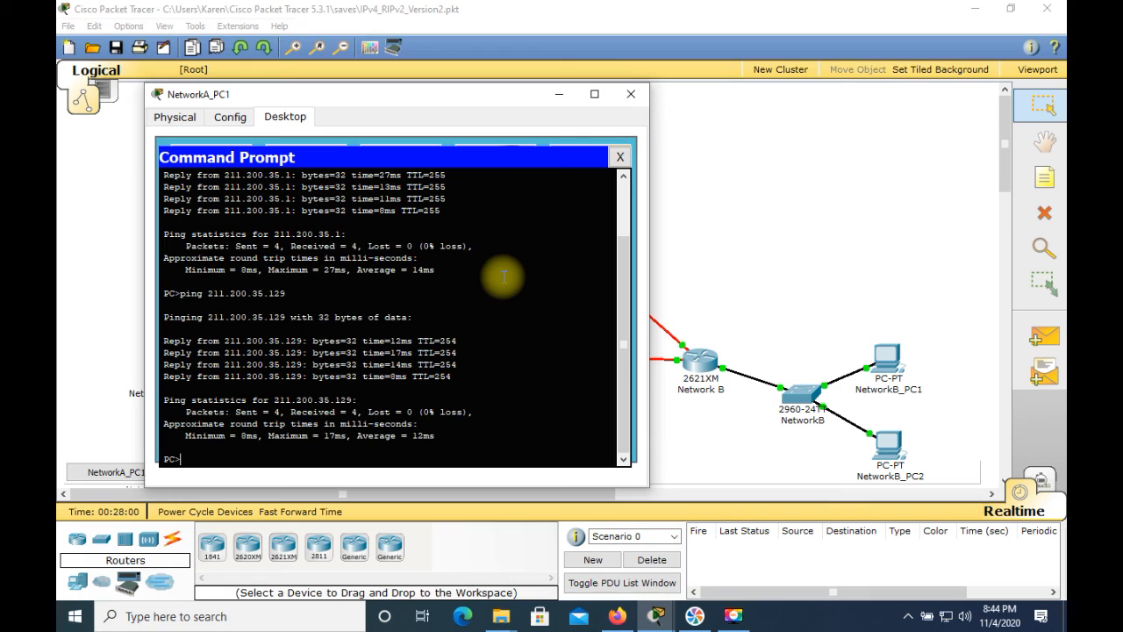
Open the command prompt on NetworkB_PC2 and run ipconfig to look up its IP address
click(898, 448)
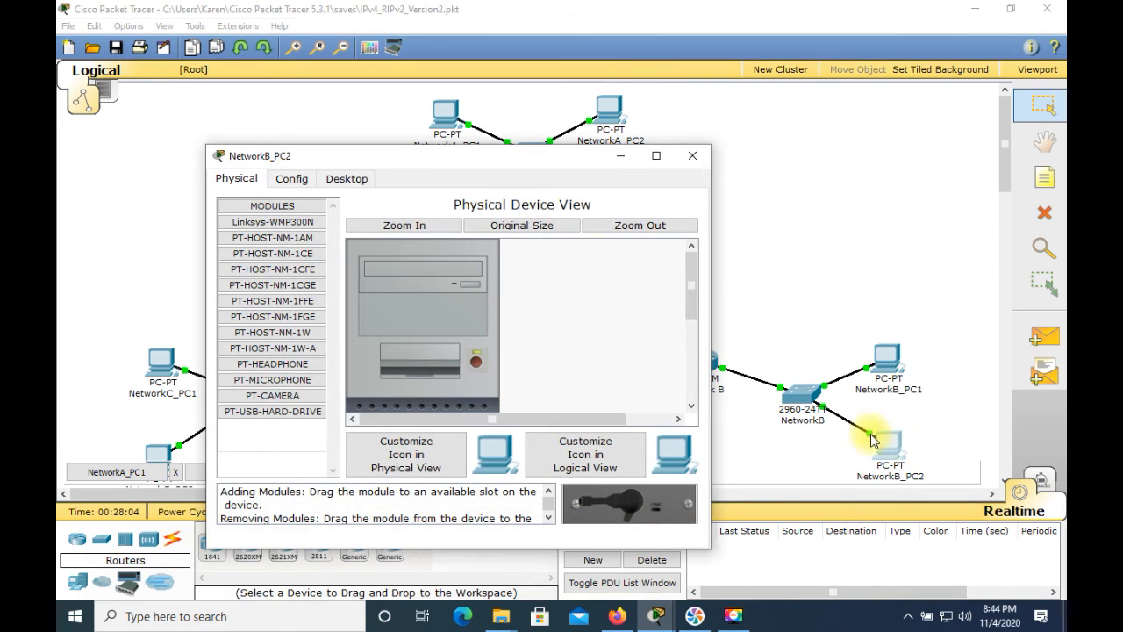
click(357, 180)
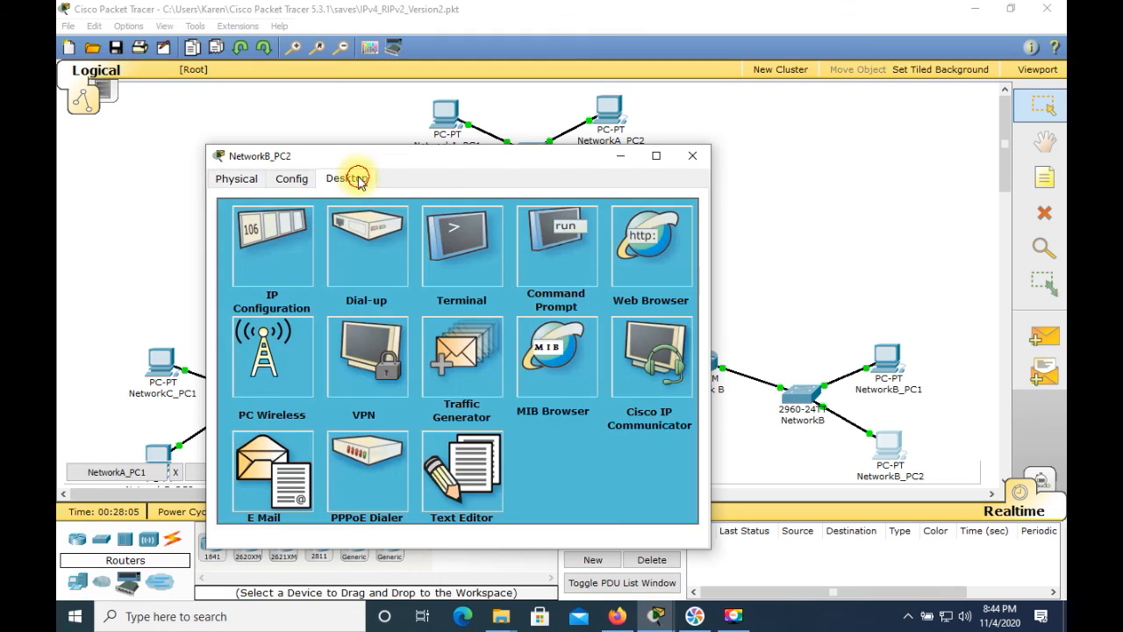
click(555, 244)
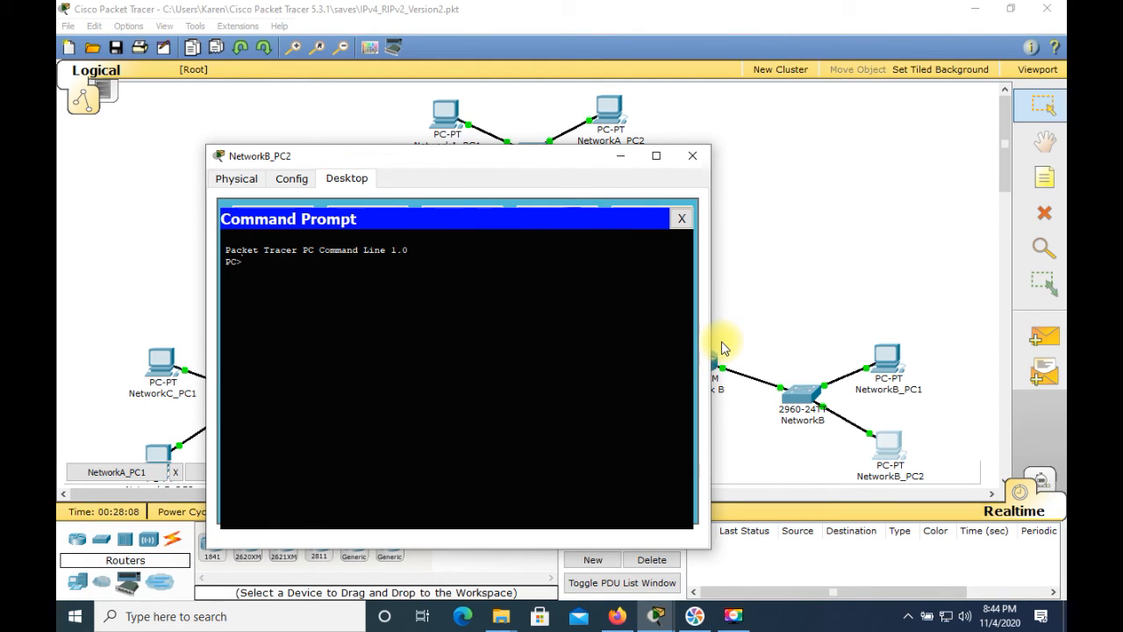
text(ipconfig)
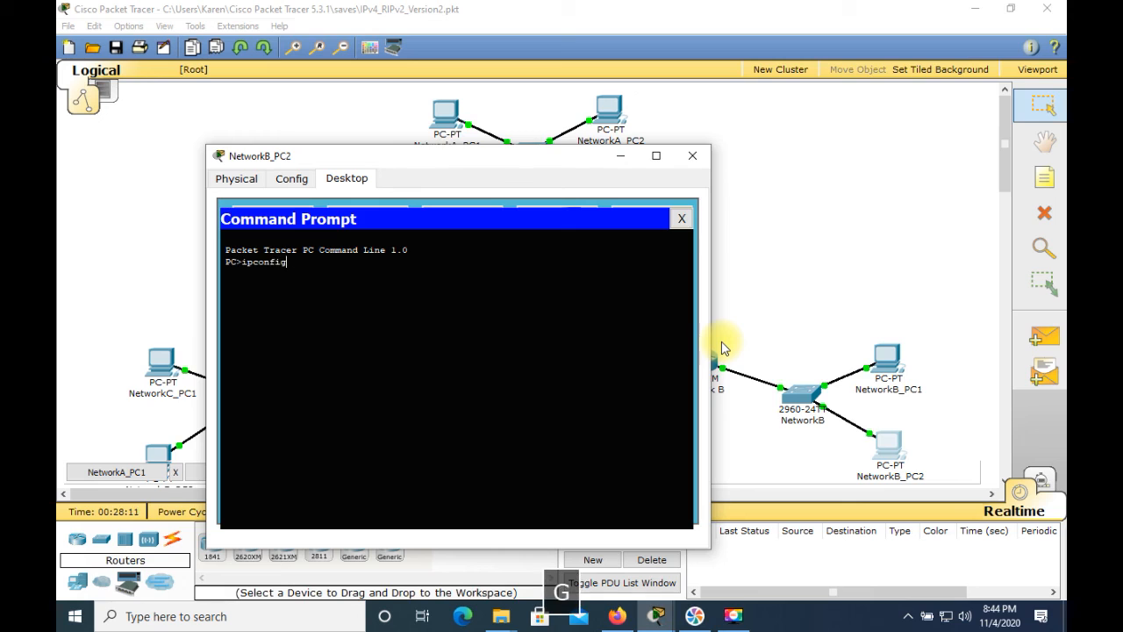
key(Return)
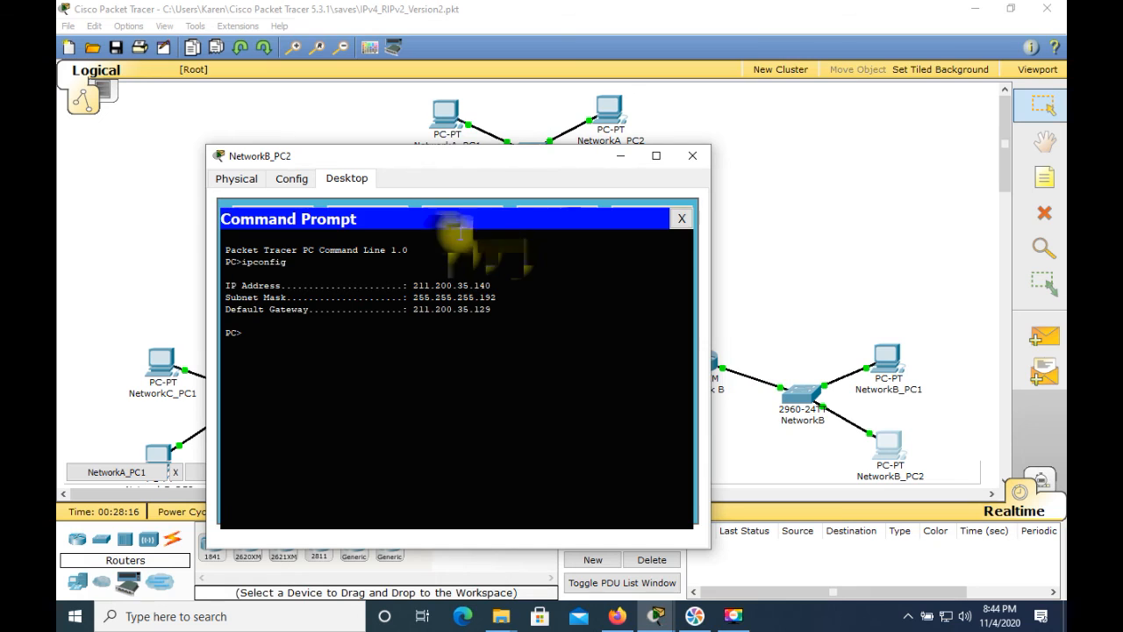
Return to NetworkA_PC1's command prompt, ping NetworkB_PC2 at 211.200.35.140, and go back to the topology workspace
click(446, 114)
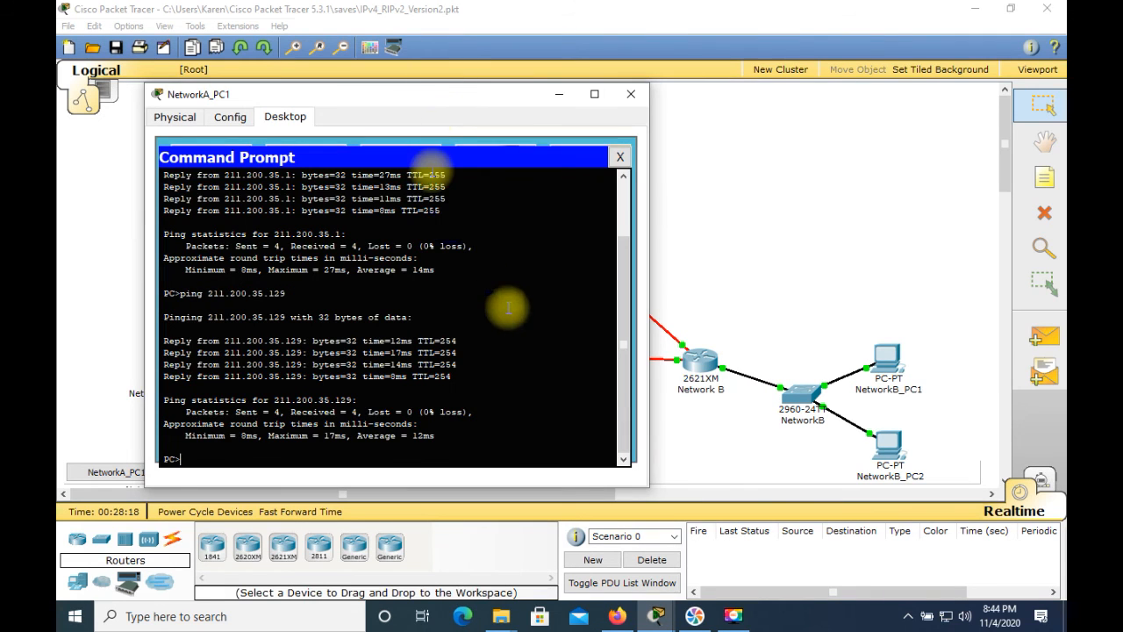
key(Up)
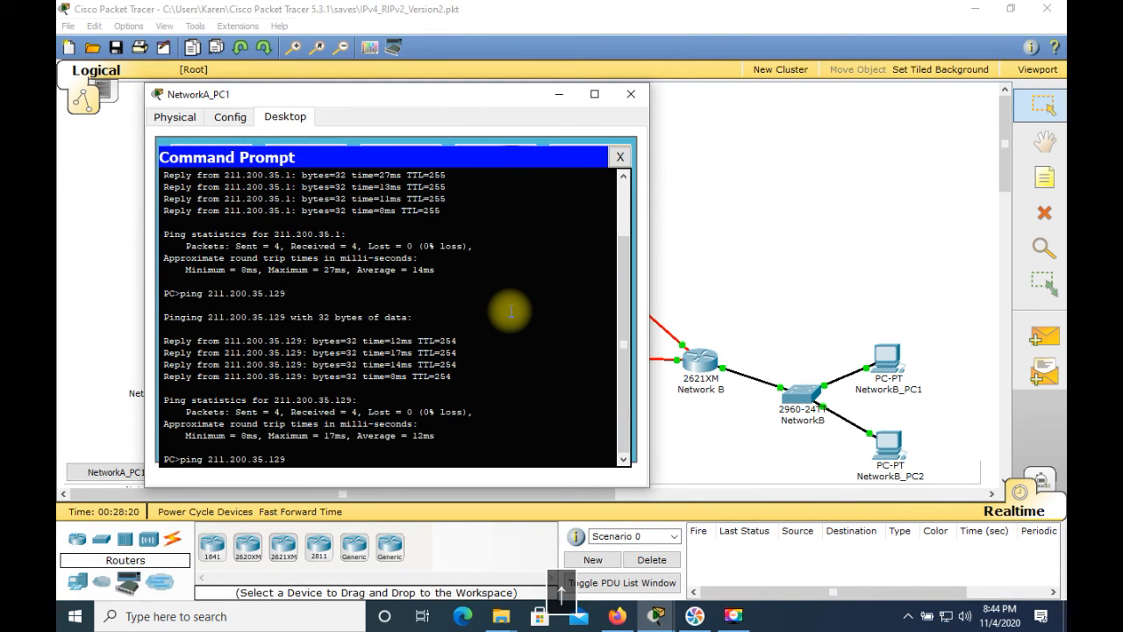
key(BackSpace)
key(BackSpace)
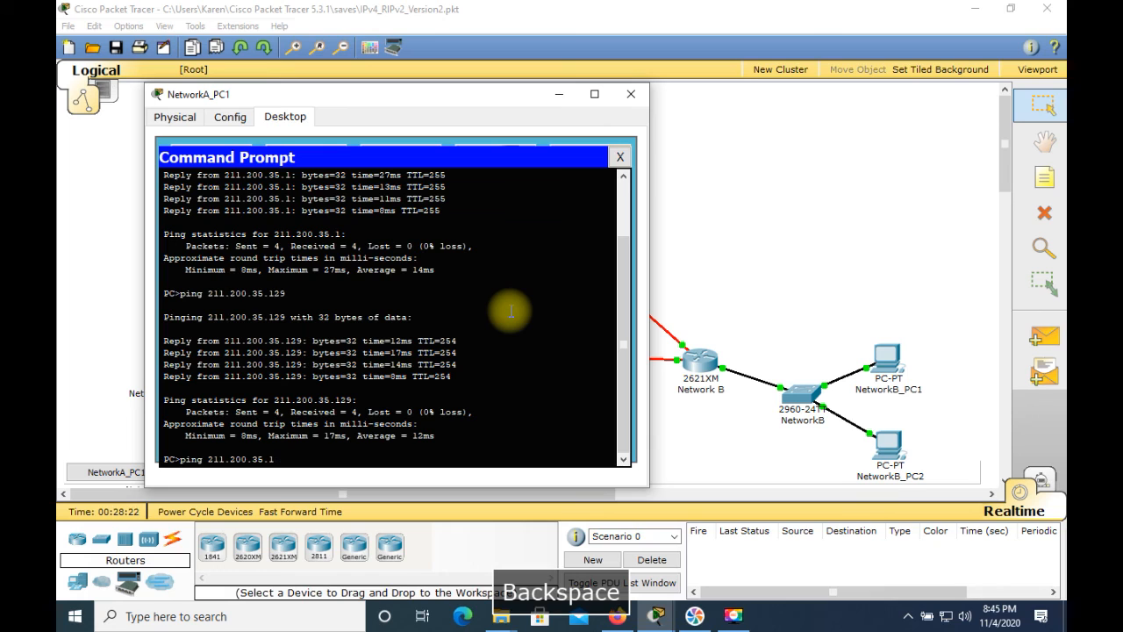
text(40)
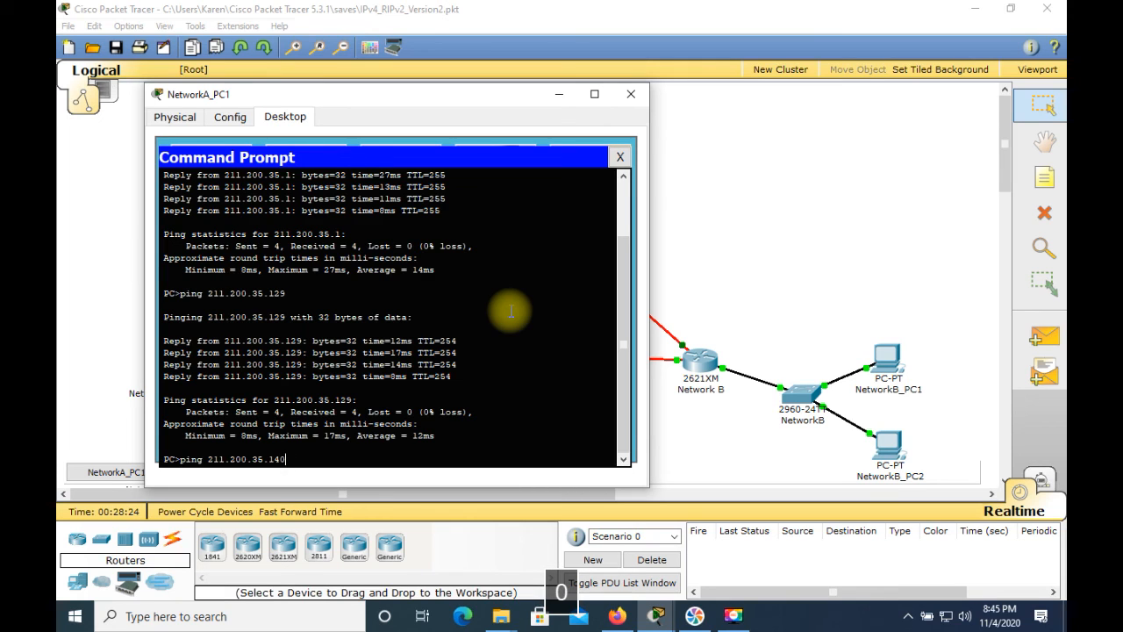
key(Return)
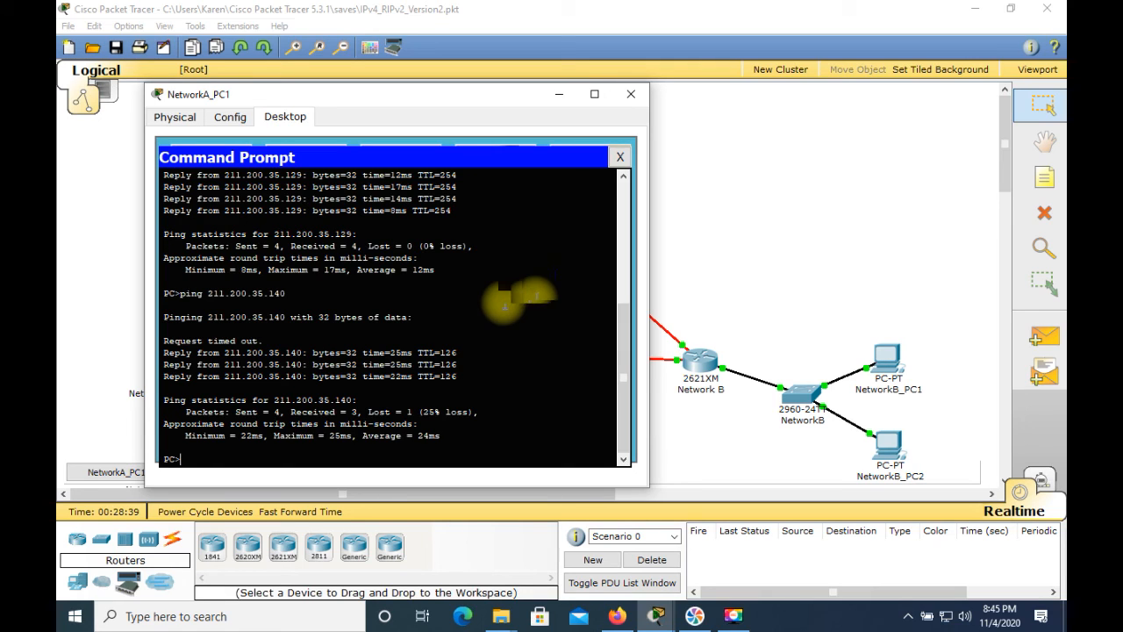
click(737, 228)
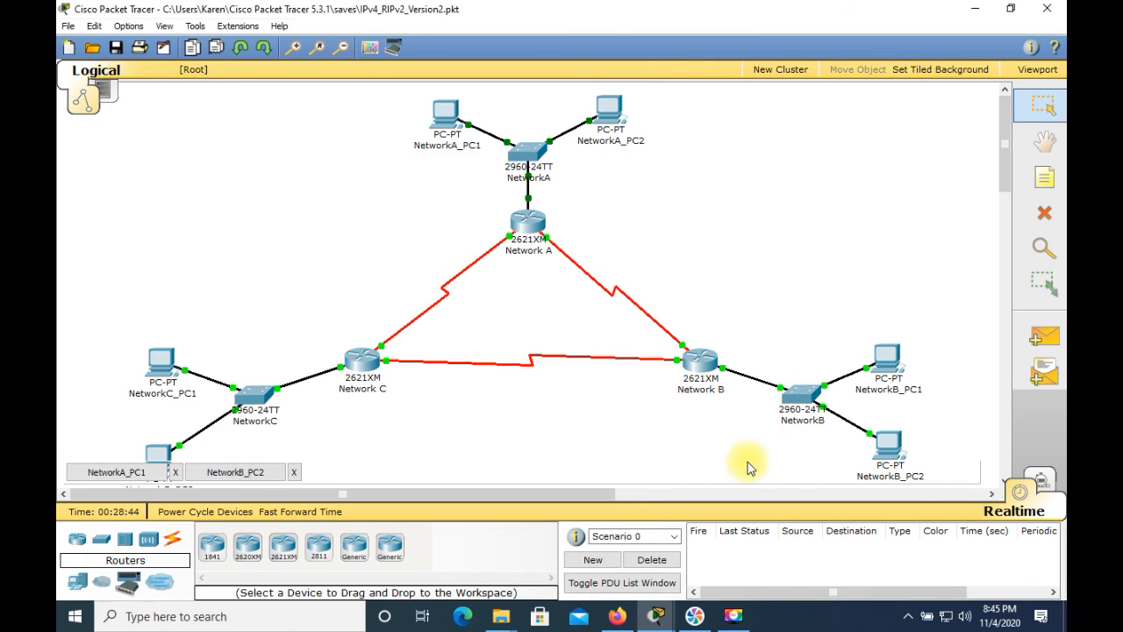